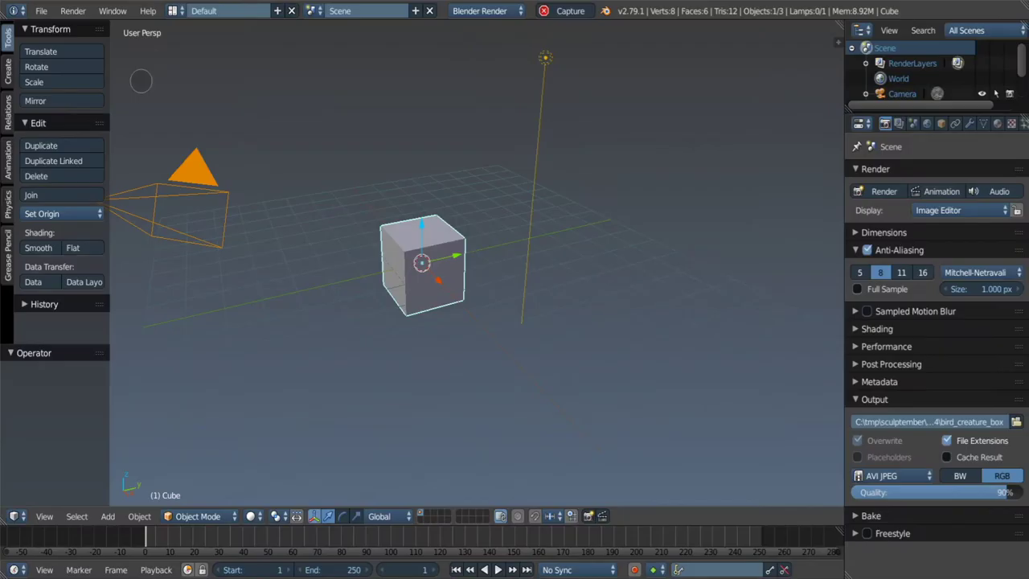
Move the camera and lamp to another layer so only the cube is left.
left_click(193, 169)
left_click(545, 57, "shift")
key("m")
left_click(589, 161)
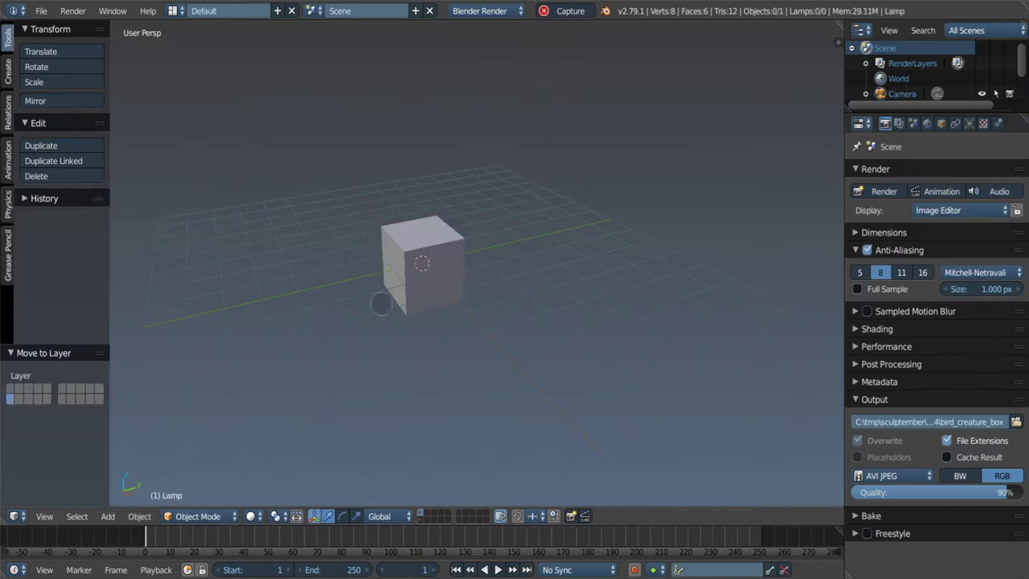
key("n")
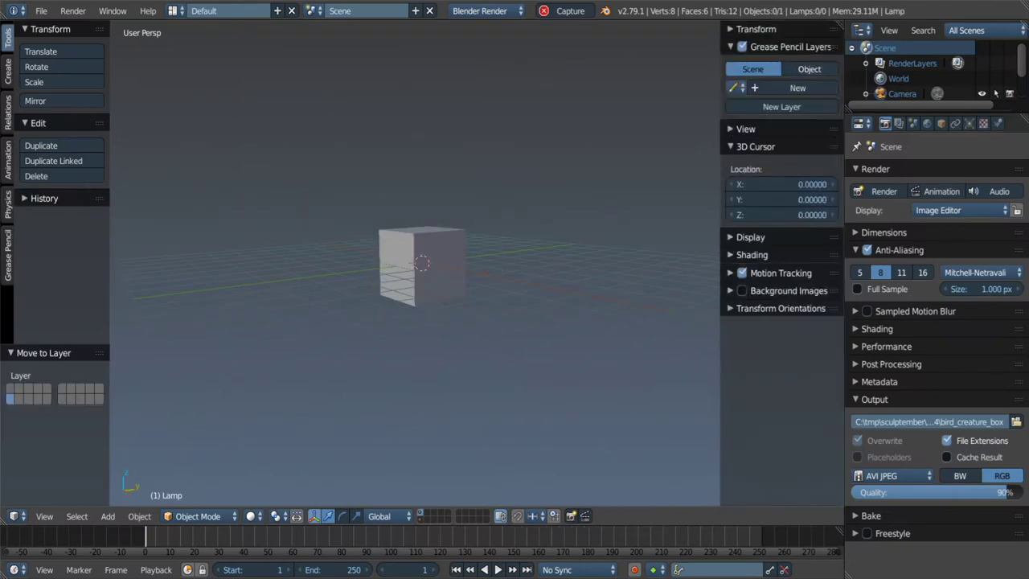
key("n")
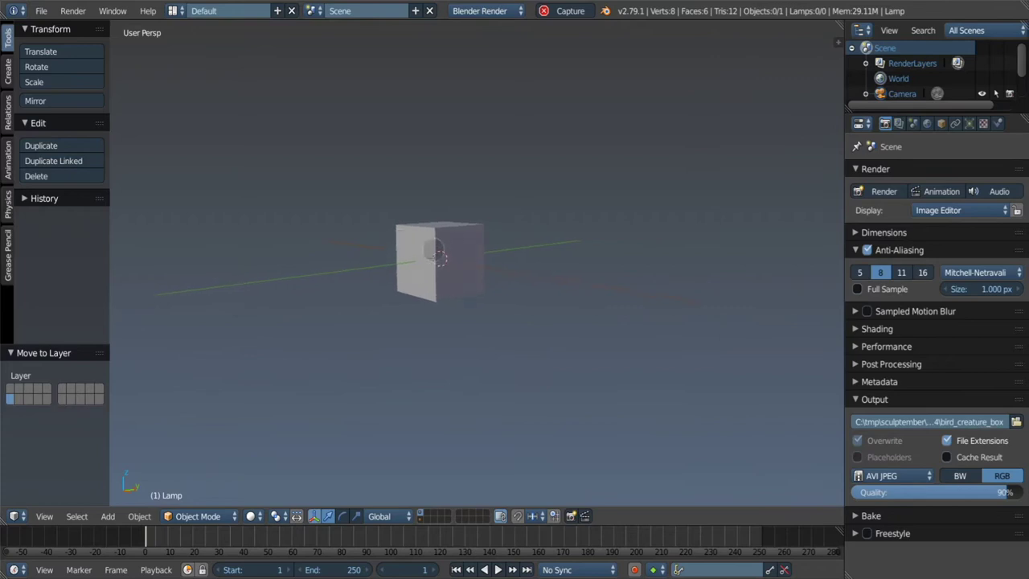
Put the cube in Sculpt Mode with an 89 px brush and pick Snake Hook.
middle_click_drag(432, 250, 444, 177)
right_click(442, 233)
key("ctrl+Tab")
scroll(446, 201, "up", 2)
key("f")
left_click(434, 189)
key("k")
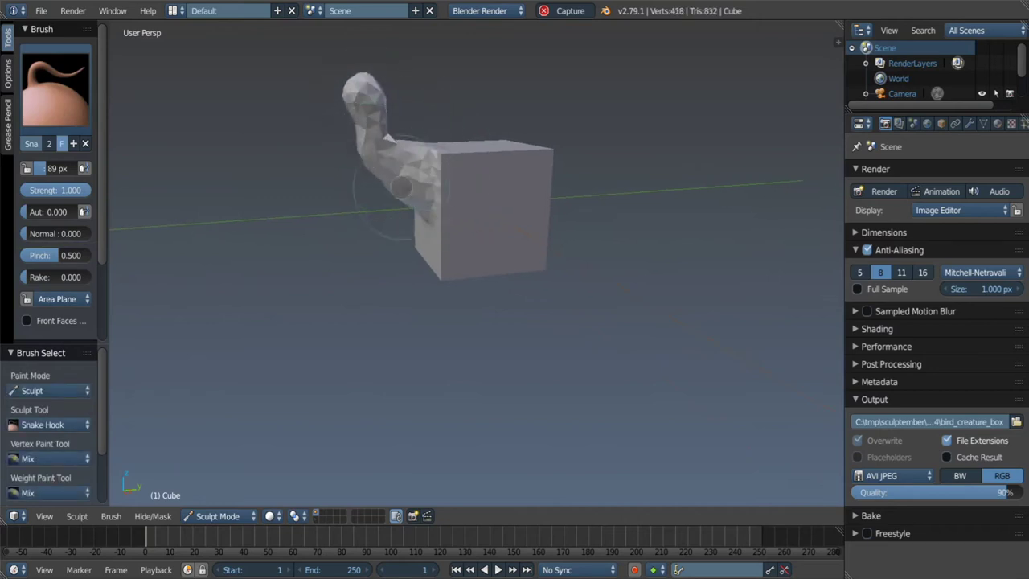
Pull a hooked strand out of the cube and shape it into a neck and head.
left_click_drag(400, 187, 356, 138)
mouse_move(356, 137)
middle_mouse_down()
mouse_move(494, 188)
mouse_move(384, 126)
mouse_move(402, 120)
middle_mouse_up()
left_click_drag(402, 121, 404, 122)
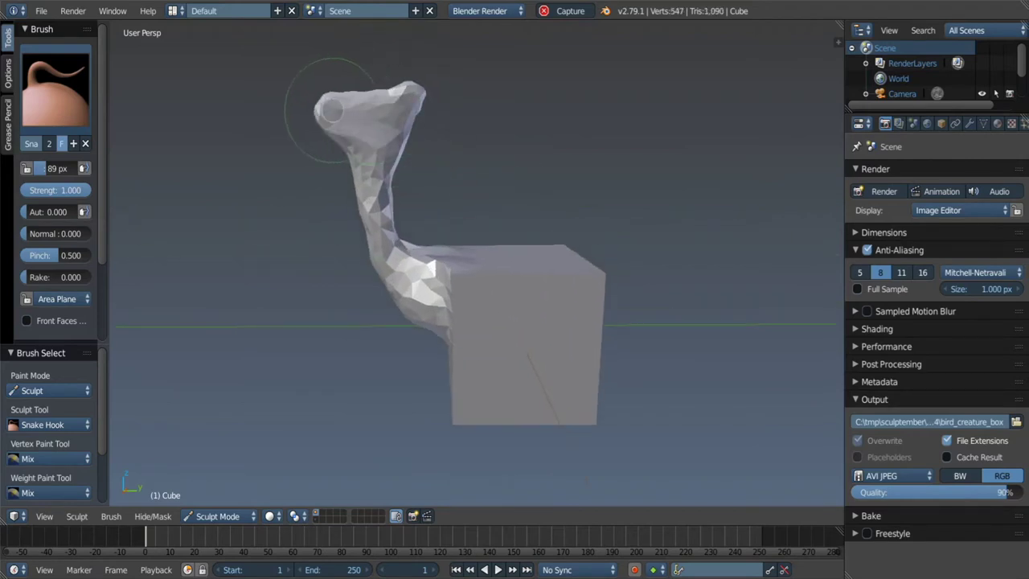
left_click_drag(315, 103, 399, 138)
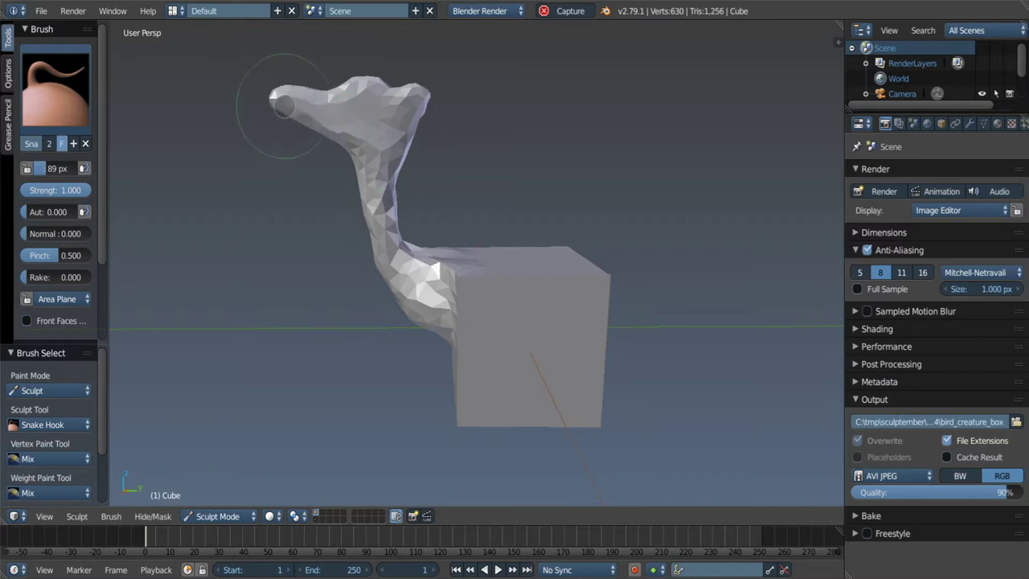
left_click_drag(336, 80, 345, 89)
mouse_move(346, 88)
middle_mouse_down()
mouse_move(402, 126)
mouse_move(310, 156)
middle_mouse_up()
Use the Crease brush at 46 px, then return to Snake Hook at 104 px.
key("shift+c")
key("f")
left_click(302, 158)
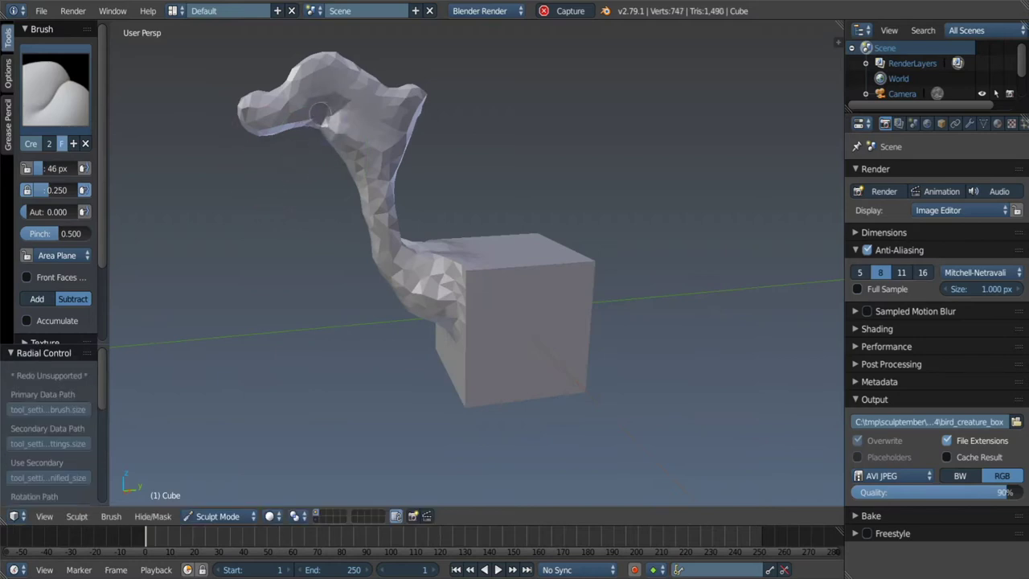
mouse_move(331, 120)
middle_mouse_down()
mouse_move(351, 120)
mouse_move(321, 119)
mouse_move(313, 154)
middle_mouse_up()
scroll(351, 120, "up", 2)
key("k")
scroll(322, 119, "up", 2)
key("f")
left_click(313, 157)
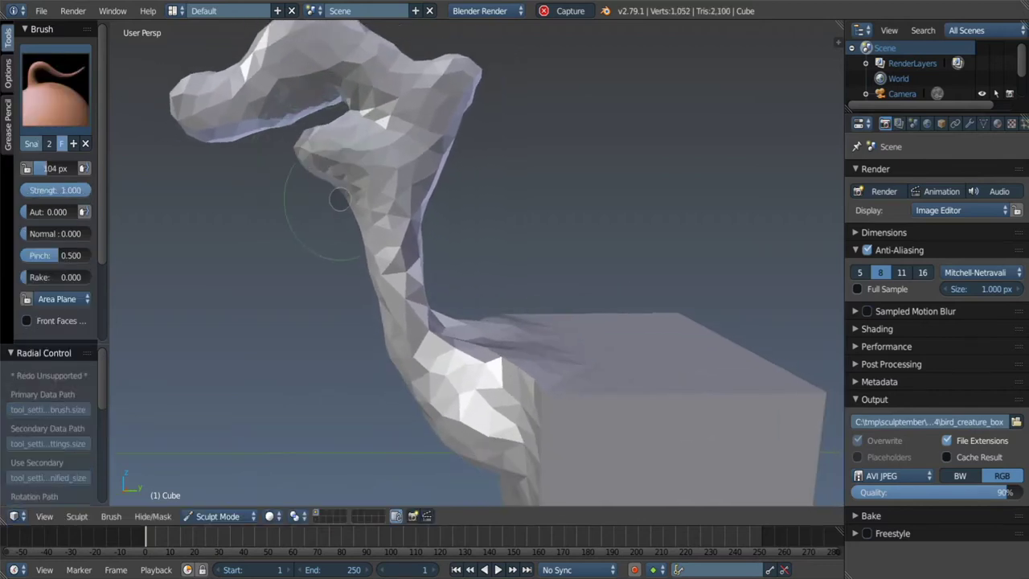
Blend the neck base onto the cube top, then switch to the Clay brush.
scroll(337, 196, "down", 2)
mouse_move(337, 195)
middle_mouse_down()
mouse_move(402, 172)
mouse_move(426, 179)
mouse_move(402, 202)
mouse_move(412, 208)
middle_mouse_up()
left_click_drag(411, 209, 450, 169)
middle_click_drag(450, 169, 471, 157)
key("c")
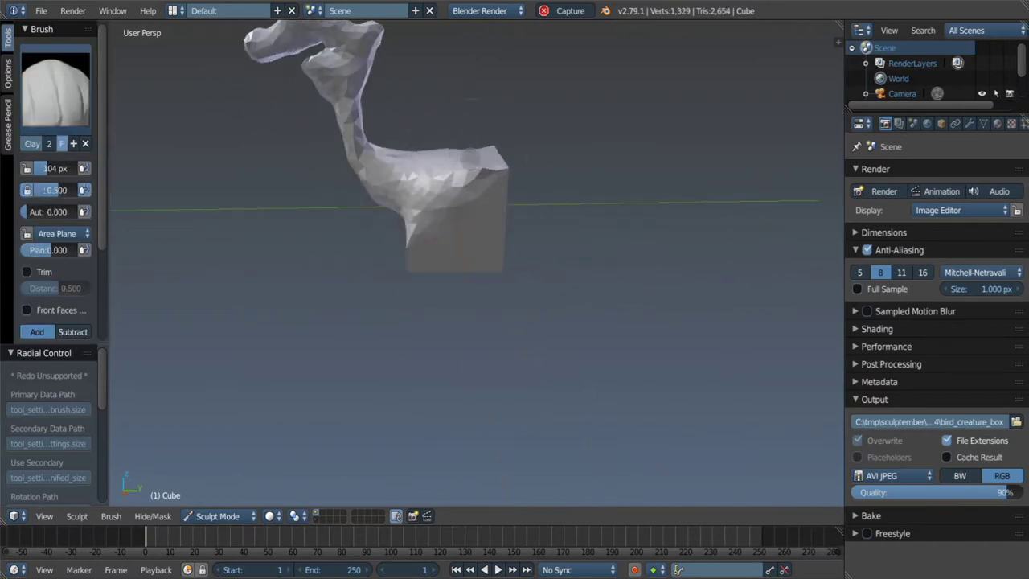
mouse_move(474, 110)
middle_mouse_down()
mouse_move(475, 203)
mouse_move(563, 200)
mouse_move(531, 180)
mouse_move(547, 193)
mouse_move(430, 197)
mouse_move(416, 211)
mouse_move(562, 161)
middle_mouse_up()
Enable Front Faces Only and build up clay on the body.
scroll(56, 241, "down", 3)
left_click(26, 216)
left_click_drag(562, 161, 579, 241)
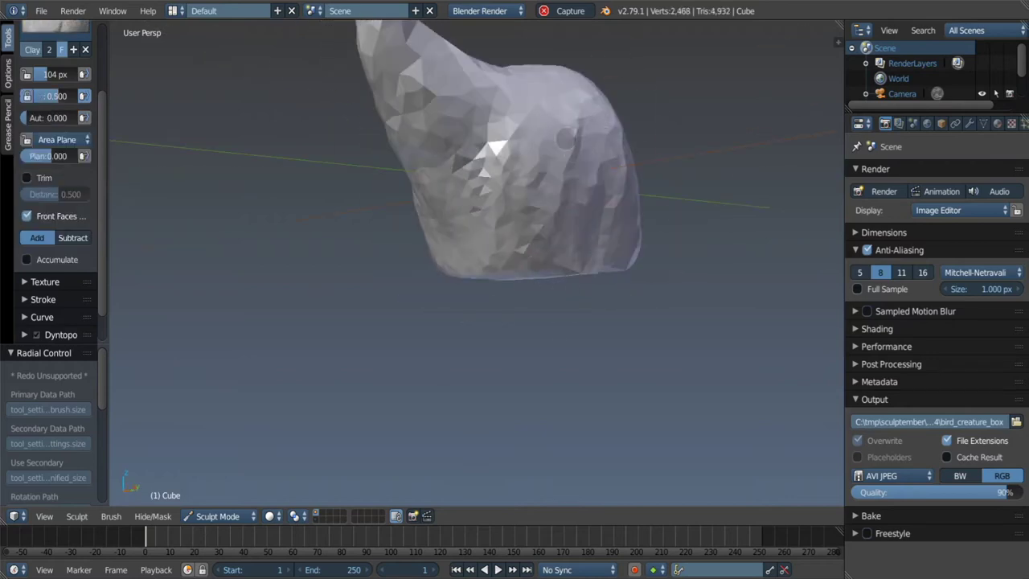
mouse_move(551, 253)
middle_mouse_down()
mouse_move(551, 262)
mouse_move(592, 230)
mouse_move(491, 245)
mouse_move(418, 193)
mouse_move(540, 217)
mouse_move(470, 218)
mouse_move(378, 193)
middle_mouse_up()
Set the Clay brush to 79 px and add more clay to the body.
key("g")
key("c")
key("f")
key("Return")
scroll(415, 166, "up", 1)
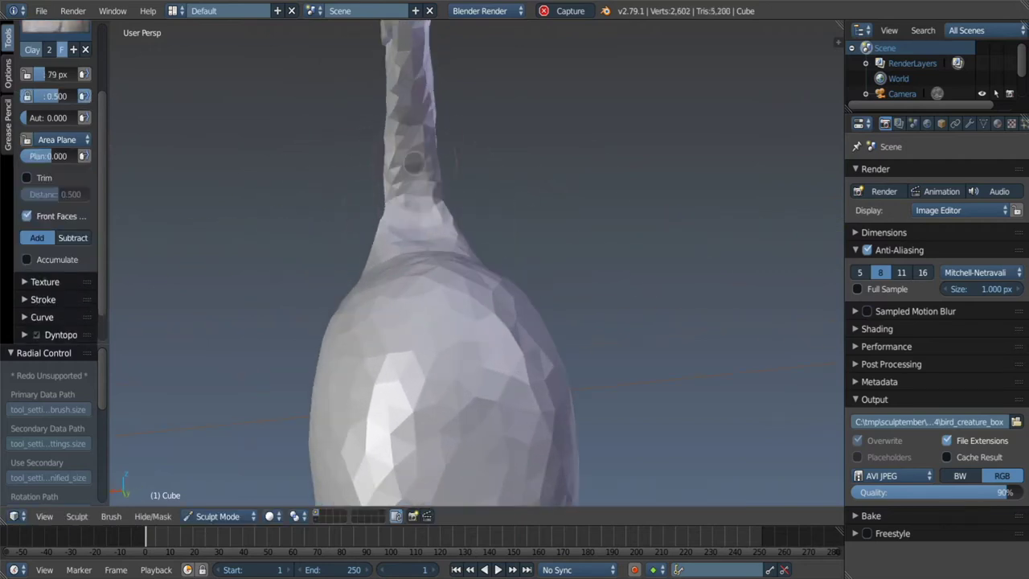
mouse_move(413, 164)
middle_mouse_down()
mouse_move(390, 342)
mouse_move(385, 302)
middle_mouse_up()
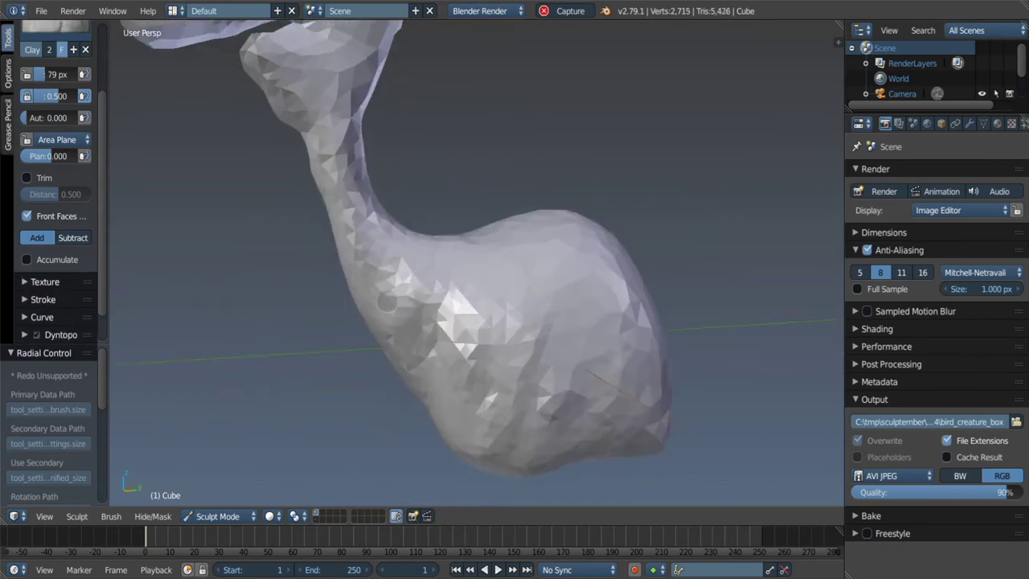
middle_click_drag(417, 396, 416, 345)
scroll(416, 346, "down", 3)
scroll(416, 244, "up", 3)
Thicken the hooked head with repeated clay strokes.
mouse_move(416, 295)
middle_mouse_down()
mouse_move(415, 193)
mouse_move(408, 265)
middle_mouse_up()
left_click_drag(386, 337, 386, 241)
mouse_move(408, 265)
middle_mouse_down()
mouse_move(409, 209)
mouse_move(434, 197)
middle_mouse_up()
scroll(408, 209, "up", 2)
left_click_drag(434, 197, 456, 186)
left_click_drag(479, 297, 506, 145)
middle_click_drag(506, 144, 450, 160)
left_click_drag(353, 129, 265, 193)
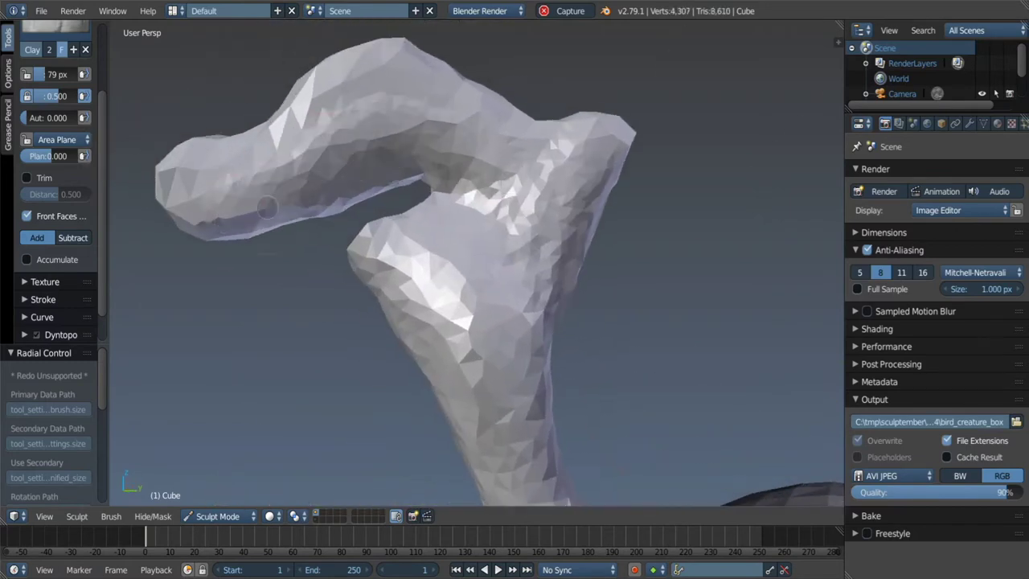
middle_click_drag(265, 193, 322, 161)
left_click_drag(241, 177, 440, 81)
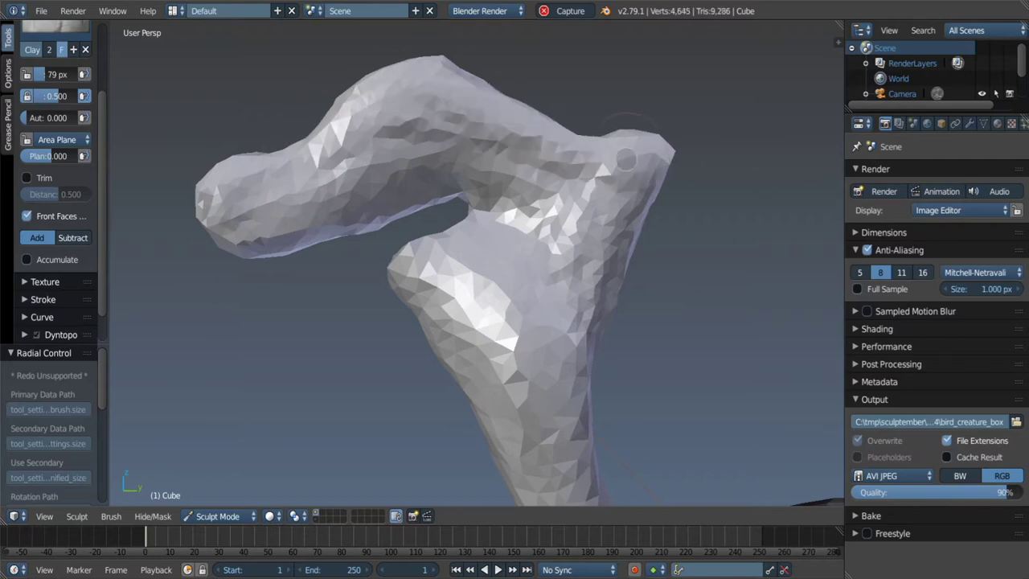
Add clay near the neck and build the head up further.
left_click_drag(625, 159, 562, 161)
mouse_move(563, 160)
middle_mouse_down()
mouse_move(634, 135)
mouse_move(604, 223)
middle_mouse_up()
scroll(604, 222, "up", 3)
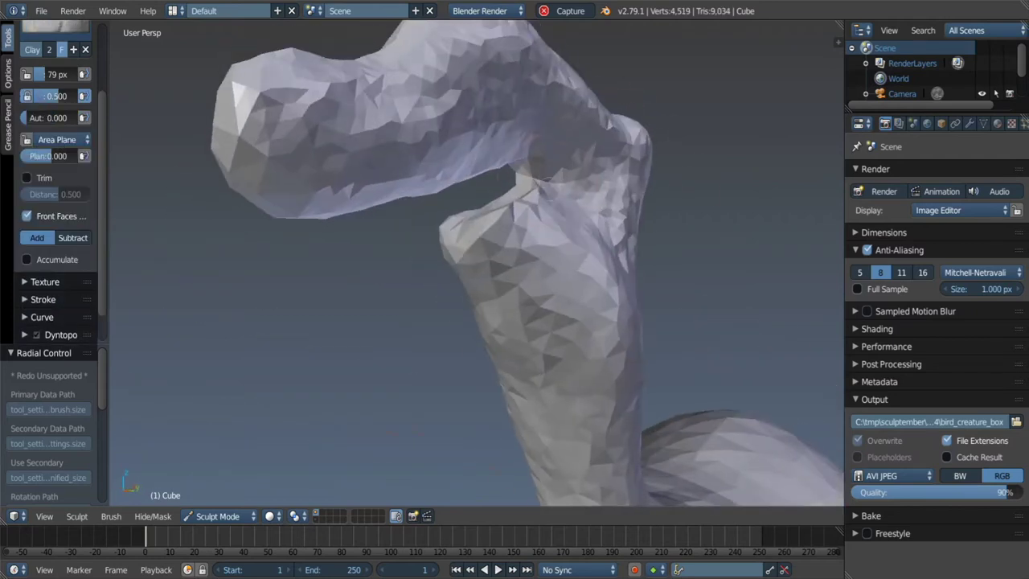
left_click_drag(553, 188, 566, 201)
middle_click_drag(566, 201, 571, 158)
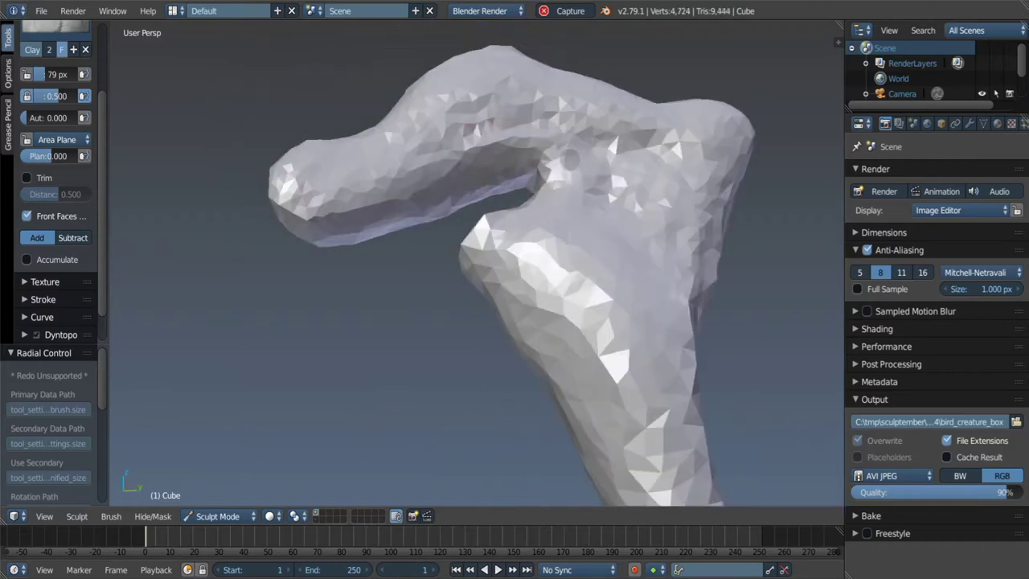
mouse_move(502, 270)
middle_mouse_down()
mouse_move(616, 200)
mouse_move(562, 209)
mouse_move(514, 201)
middle_mouse_up()
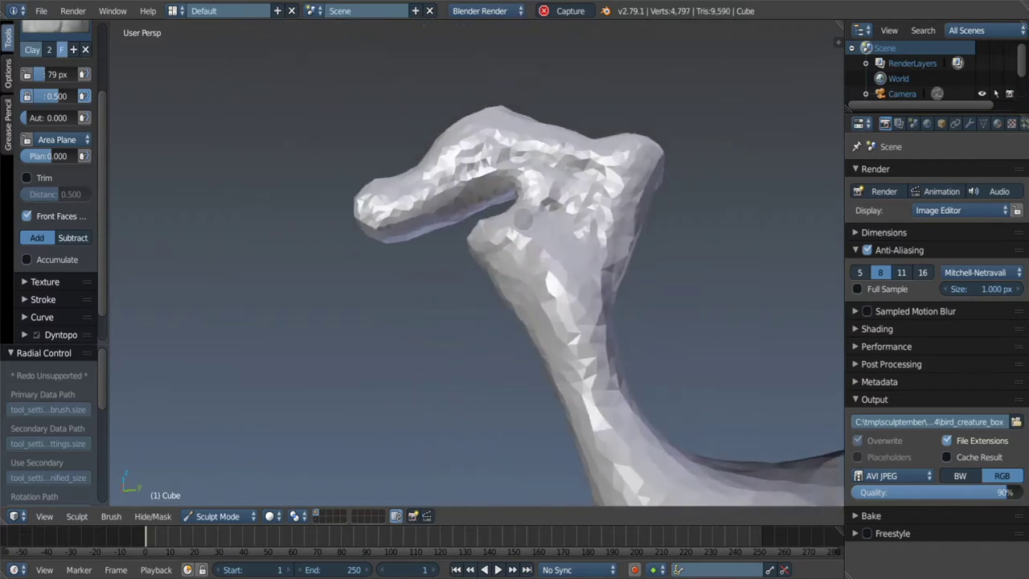
left_click_drag(514, 201, 488, 187)
mouse_move(489, 187)
middle_mouse_down()
mouse_move(510, 180)
mouse_move(475, 201)
mouse_move(437, 170)
middle_mouse_up()
Pull the head into a raised, upswept point with a 111 px Grab brush.
key("g")
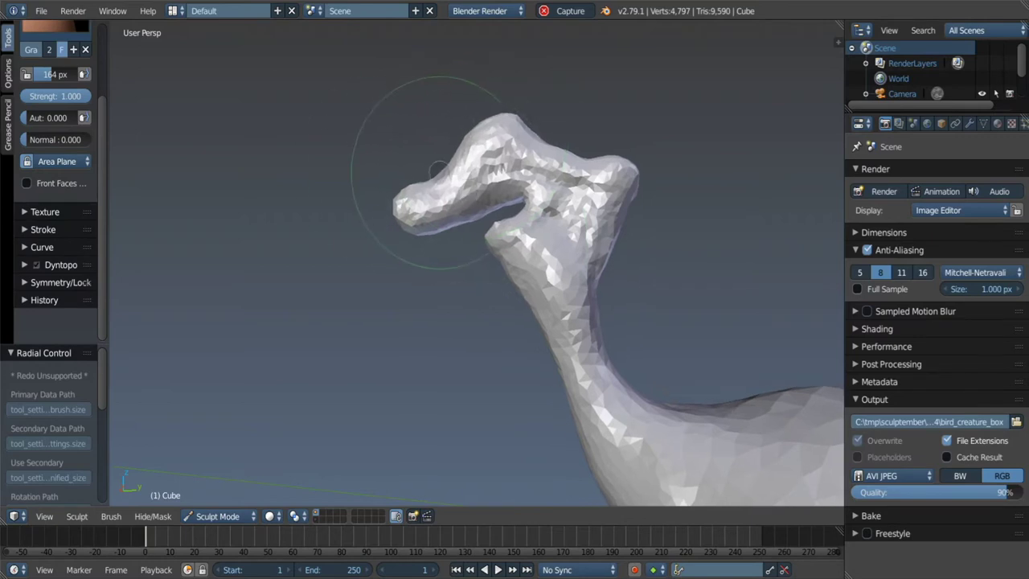
mouse_move(441, 231)
middle_mouse_down()
mouse_move(458, 215)
mouse_move(459, 229)
mouse_move(539, 253)
mouse_move(564, 128)
middle_mouse_up()
key("f")
left_click(506, 241)
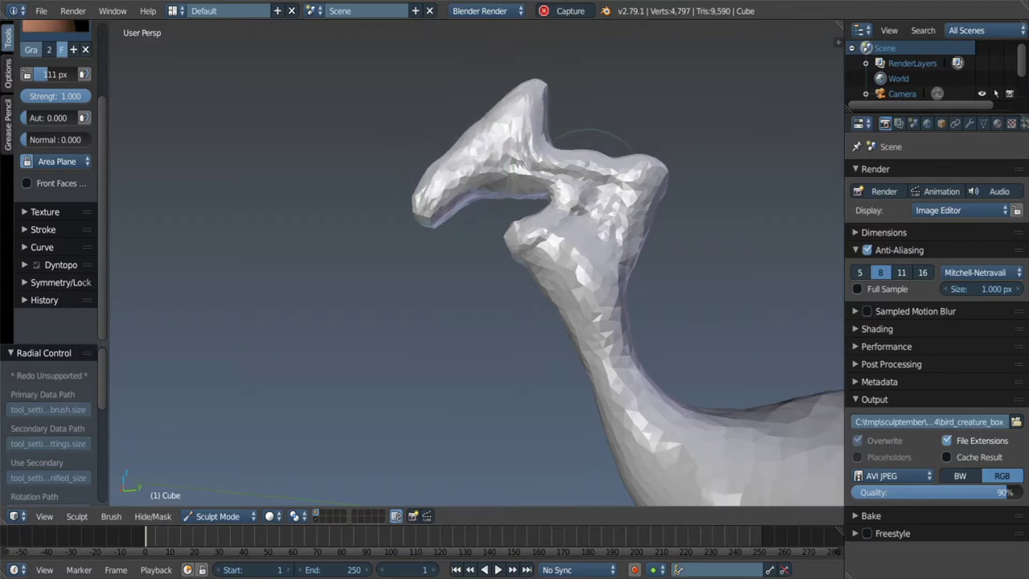
mouse_move(482, 117)
middle_mouse_down()
mouse_move(502, 154)
mouse_move(471, 92)
mouse_move(584, 197)
mouse_move(468, 112)
middle_mouse_up()
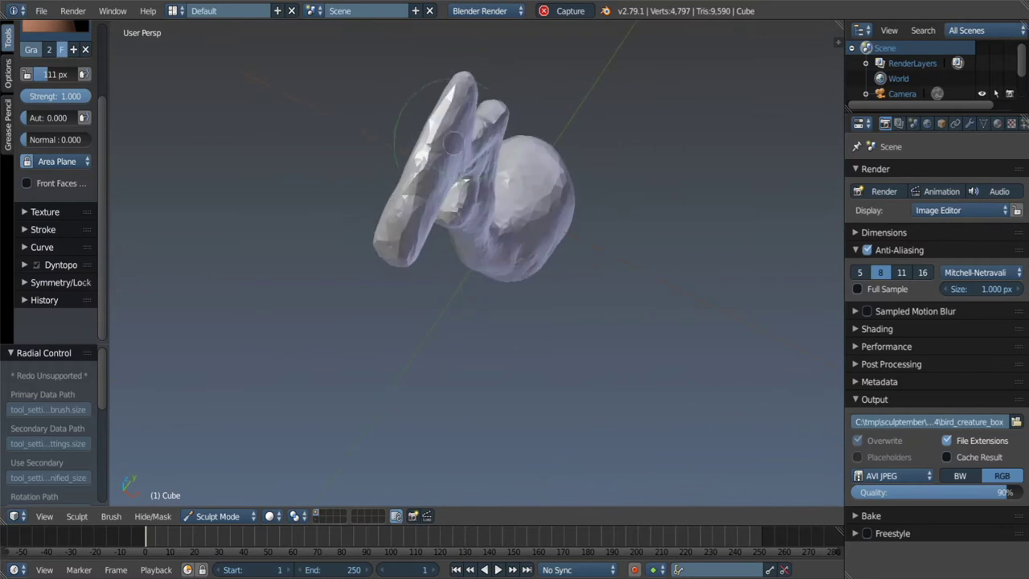
mouse_move(441, 189)
middle_mouse_down()
mouse_move(409, 207)
mouse_move(437, 165)
mouse_move(454, 217)
mouse_move(434, 215)
mouse_move(414, 185)
middle_mouse_up()
key("c")
mouse_move(385, 321)
middle_mouse_down()
mouse_move(409, 193)
mouse_move(452, 228)
mouse_move(377, 241)
mouse_move(341, 232)
mouse_move(363, 257)
mouse_move(381, 244)
middle_mouse_up()
key("g")
key("k")
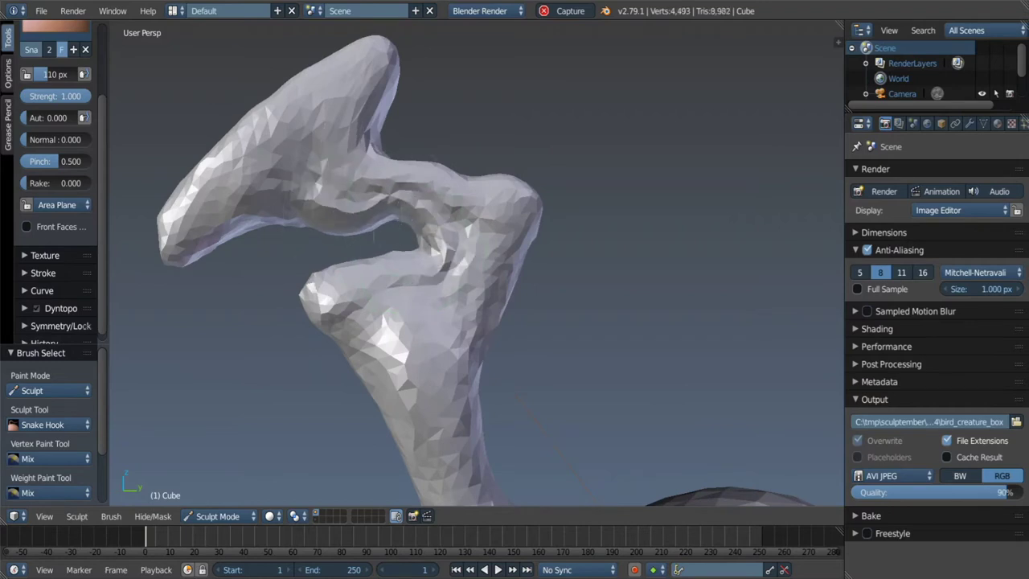
Add clay detail along the beak with the Clay brush at 72 px.
key("c")
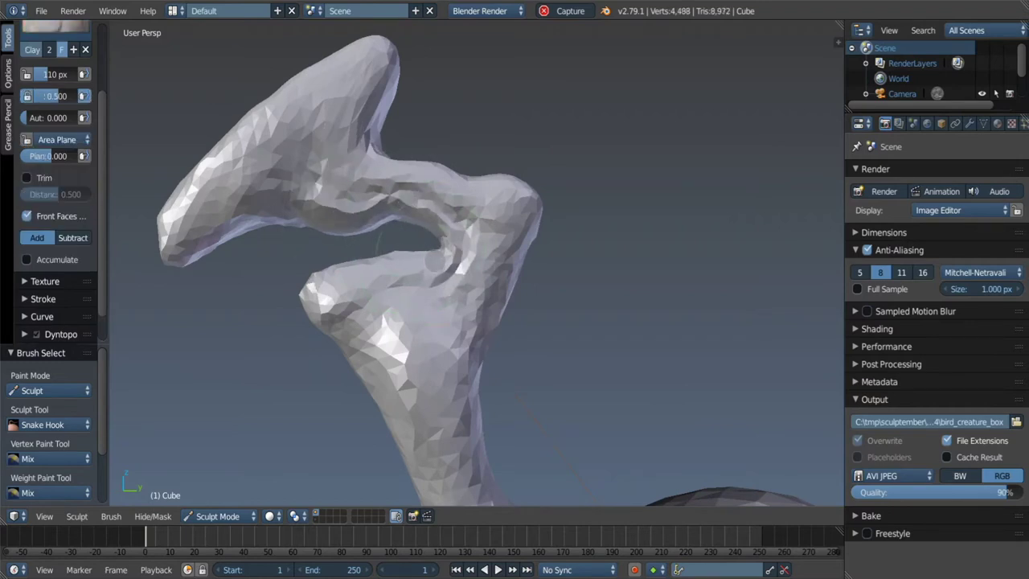
key("f")
left_click(390, 236)
mouse_move(390, 236)
middle_mouse_down()
mouse_move(358, 204)
mouse_move(149, 241)
middle_mouse_up()
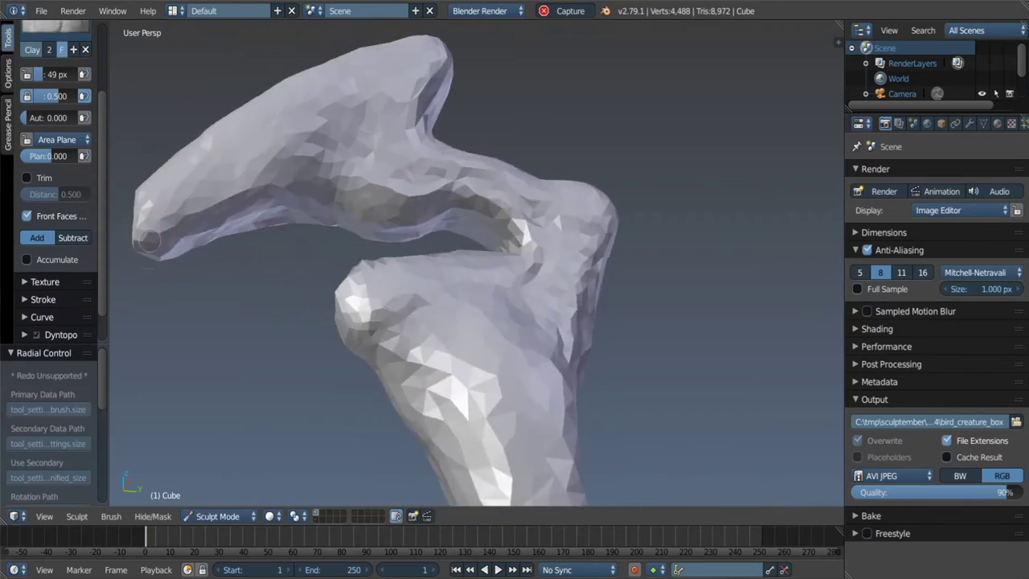
key("f")
left_click(165, 225)
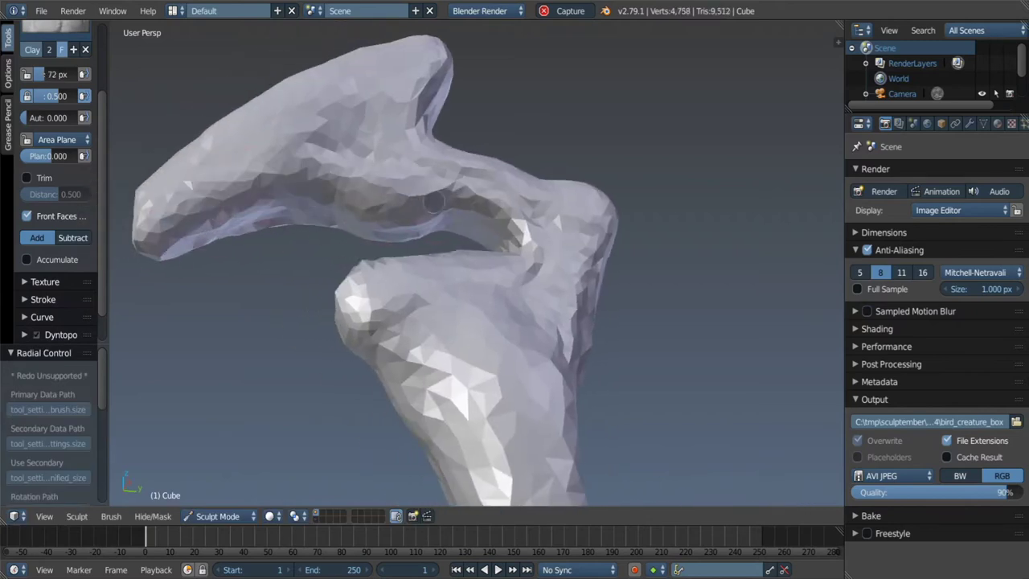
scroll(547, 224, "up", 2)
scroll(514, 209, "down", 2)
left_click_drag(514, 209, 491, 193)
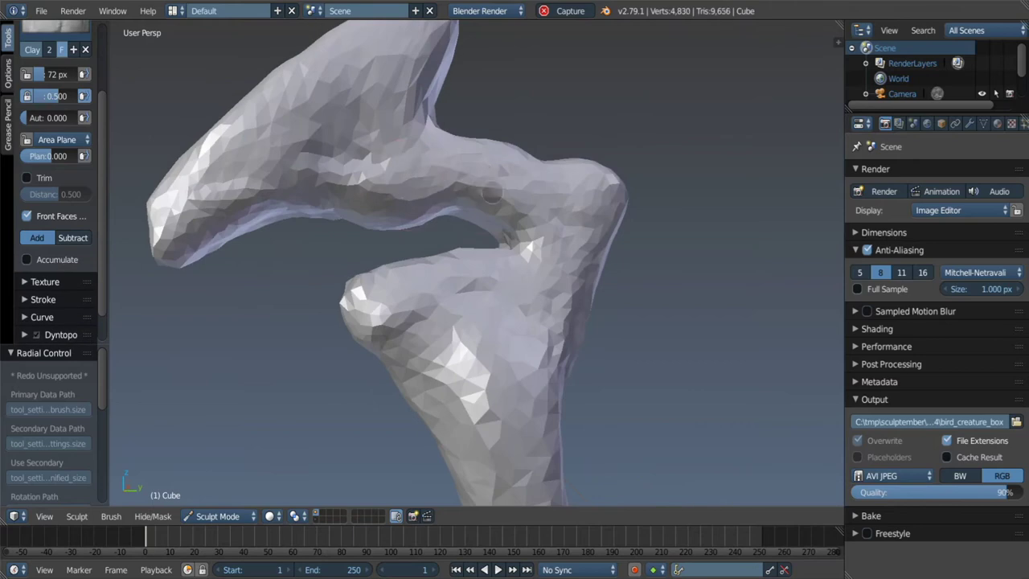
Build up the lower part of the head with a 129 px Clay brush.
scroll(396, 279, "up", 3)
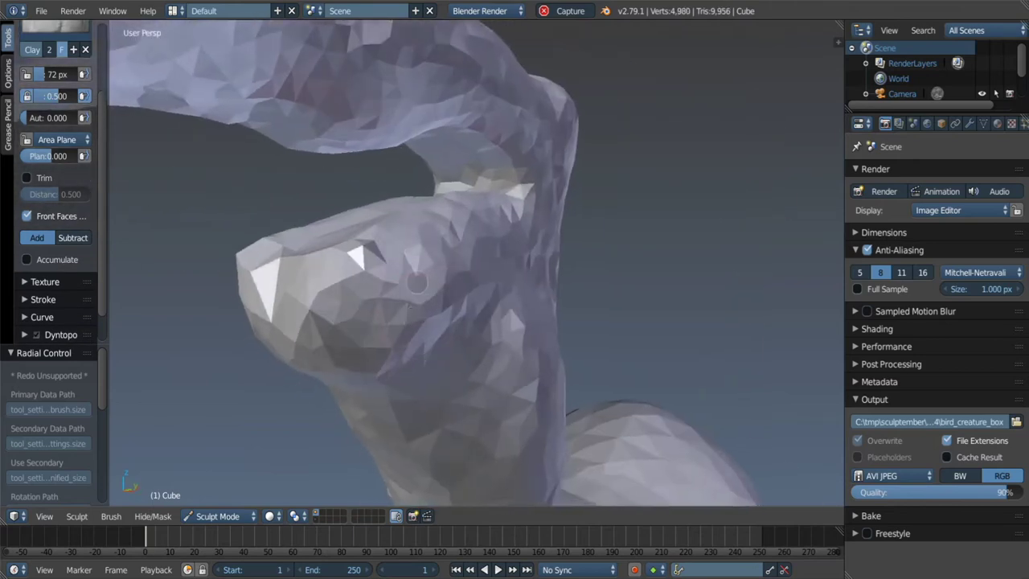
middle_click_drag(396, 278, 388, 269)
scroll(388, 269, "up", 3)
key("f")
left_click(345, 241)
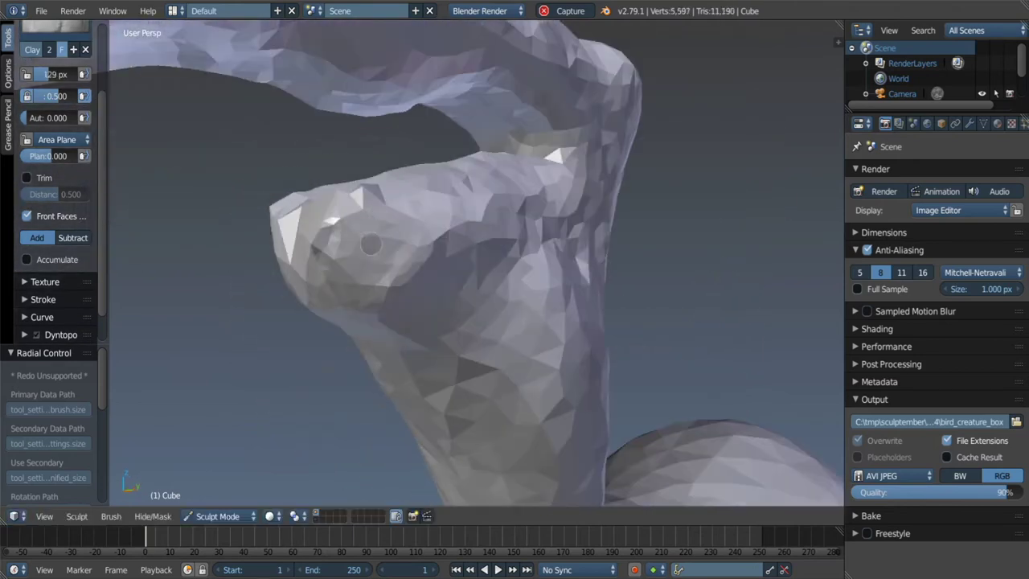
middle_click_drag(345, 241, 362, 209)
left_click_drag(362, 209, 352, 190)
mouse_move(351, 190)
middle_mouse_down()
mouse_move(264, 195)
mouse_move(372, 197)
middle_mouse_up()
Pull the head up and to the right with a 168 px Grab brush.
key("g")
key("f")
left_click(302, 198)
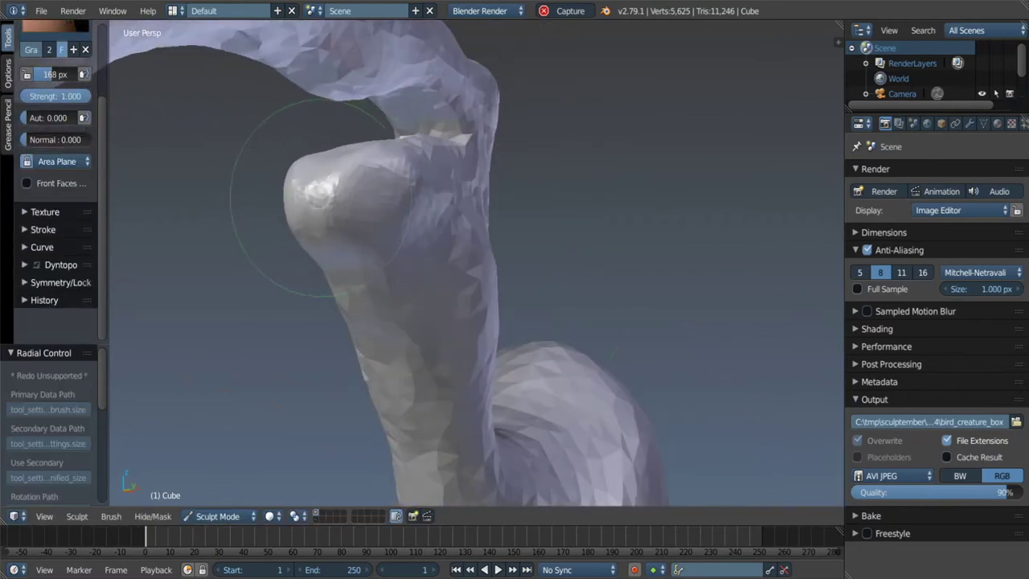
mouse_move(301, 190)
middle_mouse_down()
mouse_move(391, 188)
mouse_move(316, 202)
mouse_move(325, 216)
mouse_move(350, 210)
mouse_move(376, 184)
mouse_move(333, 190)
middle_mouse_up()
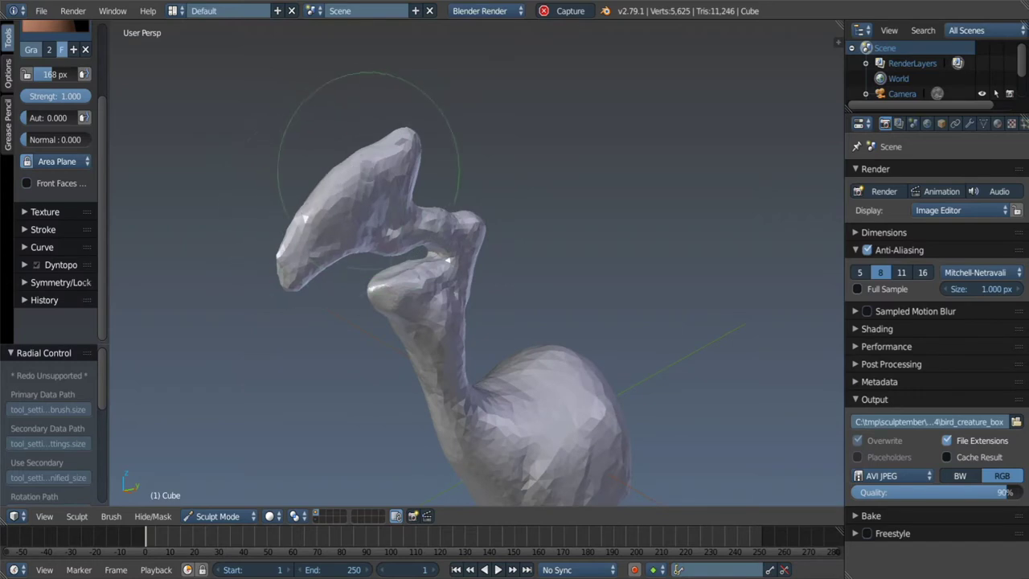
mouse_move(369, 161)
middle_mouse_down()
mouse_move(340, 165)
mouse_move(433, 229)
middle_mouse_up()
middle_click_drag(407, 196, 389, 197)
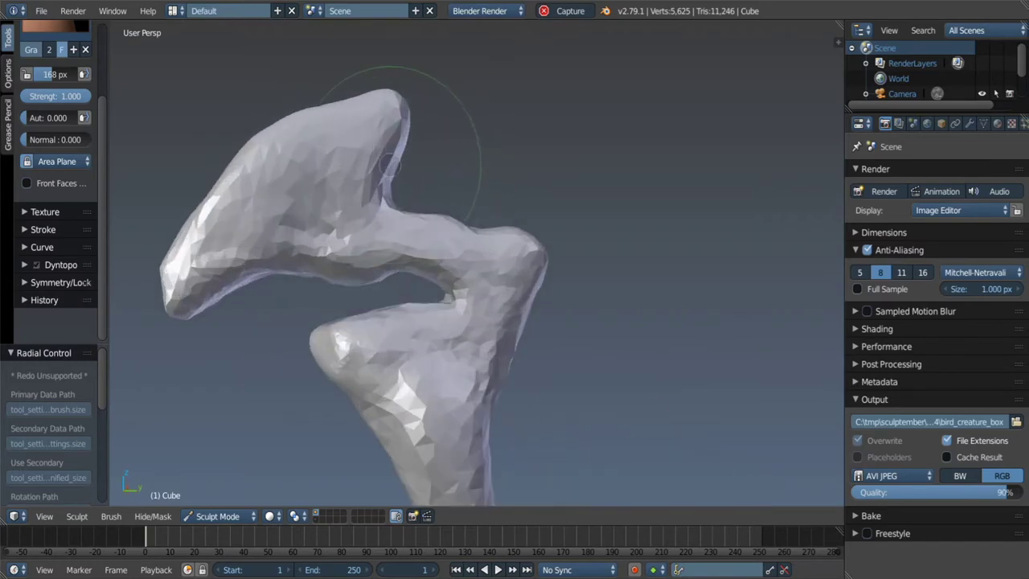
scroll(390, 197, "up", 2)
left_click_drag(373, 203, 417, 85)
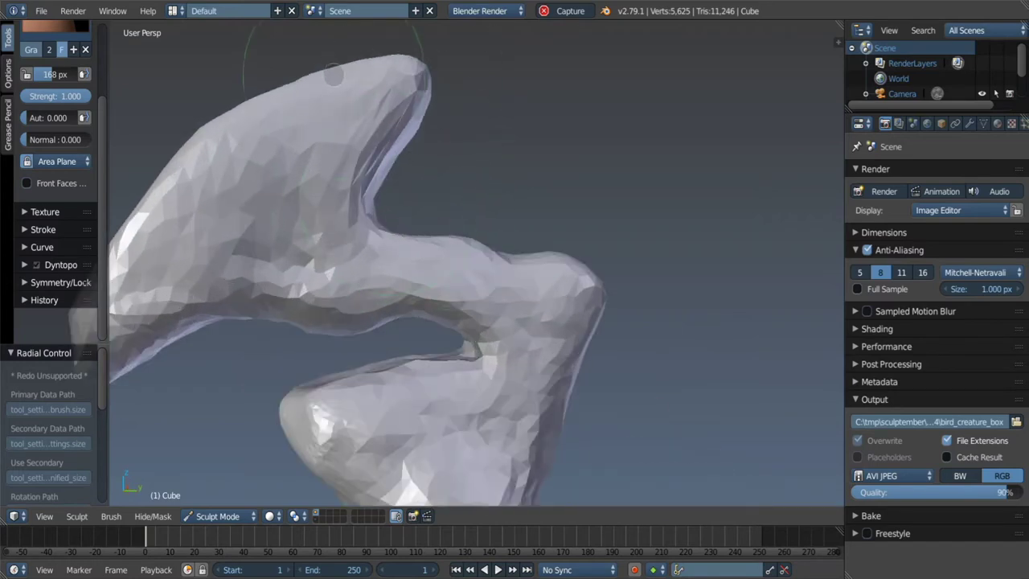
Add clay strokes over the head surface and a small one on the neck.
key("c")
left_click_drag(333, 75, 348, 143)
middle_click_drag(348, 143, 366, 217)
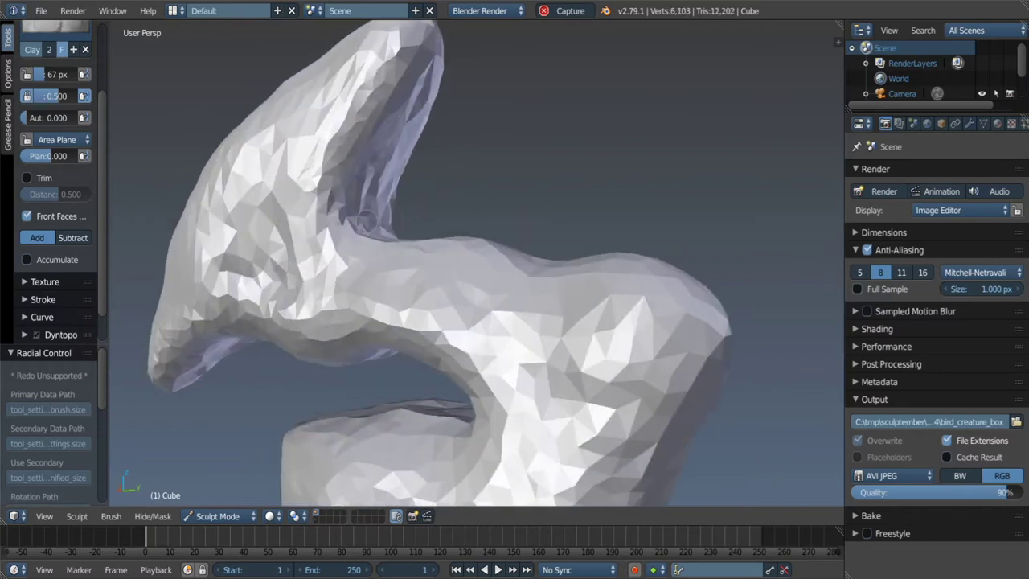
left_click_drag(365, 217, 382, 231)
mouse_move(381, 231)
middle_mouse_down()
mouse_move(398, 241)
mouse_move(354, 245)
mouse_move(352, 233)
mouse_move(371, 221)
mouse_move(397, 269)
mouse_move(359, 282)
middle_mouse_up()
Resize the Grab brush to 85 px, then 121 px, and orbit around the creature.
key("g")
key("f")
left_click(405, 283)
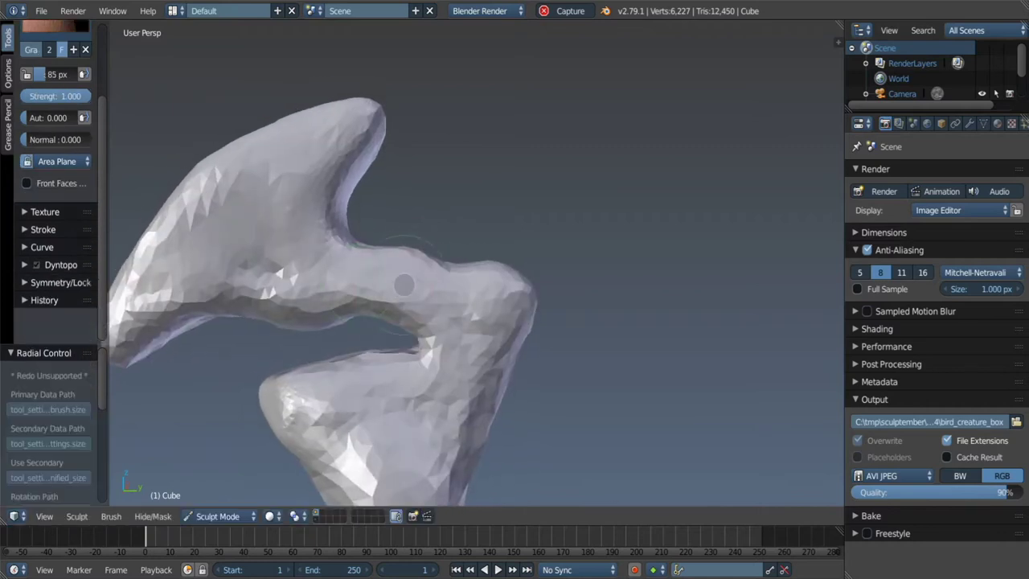
key("f")
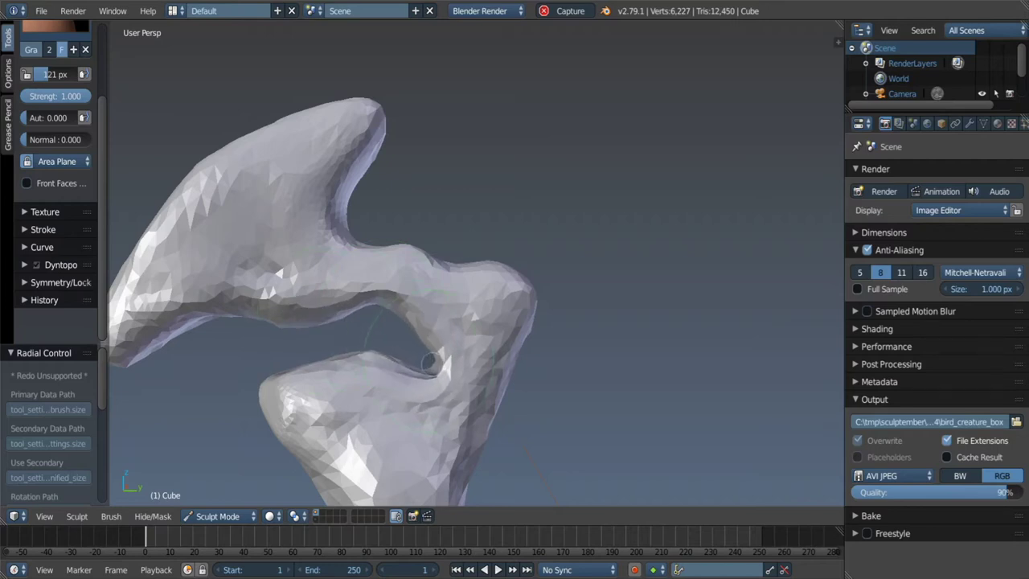
mouse_move(478, 346)
middle_mouse_down()
mouse_move(425, 230)
mouse_move(446, 283)
mouse_move(393, 316)
mouse_move(388, 305)
middle_mouse_up()
scroll(394, 316, "up", 3)
key("g")
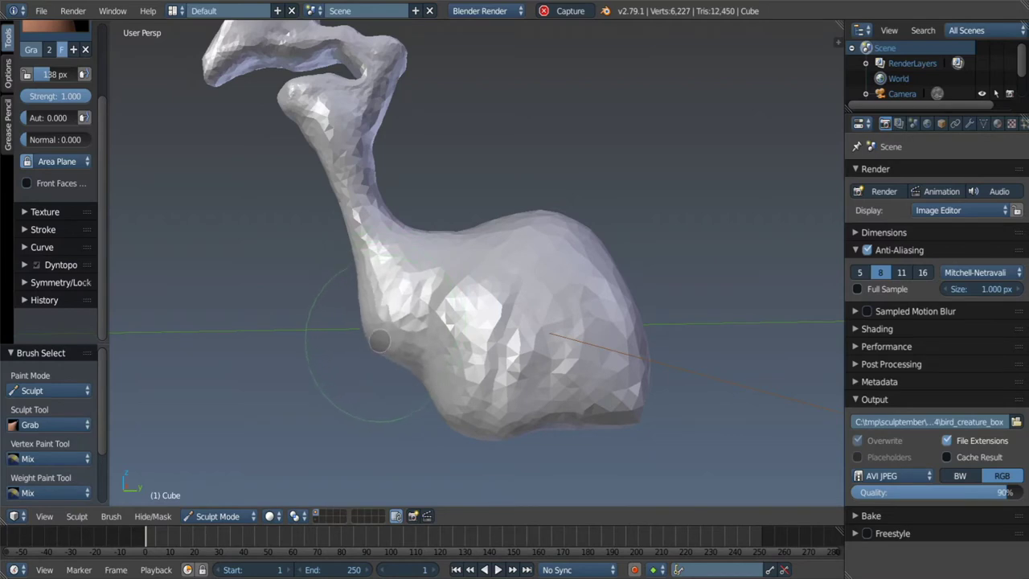
Apply a Clay stroke over the bright faceted area on the creature's body.
scroll(379, 341, "down", 2)
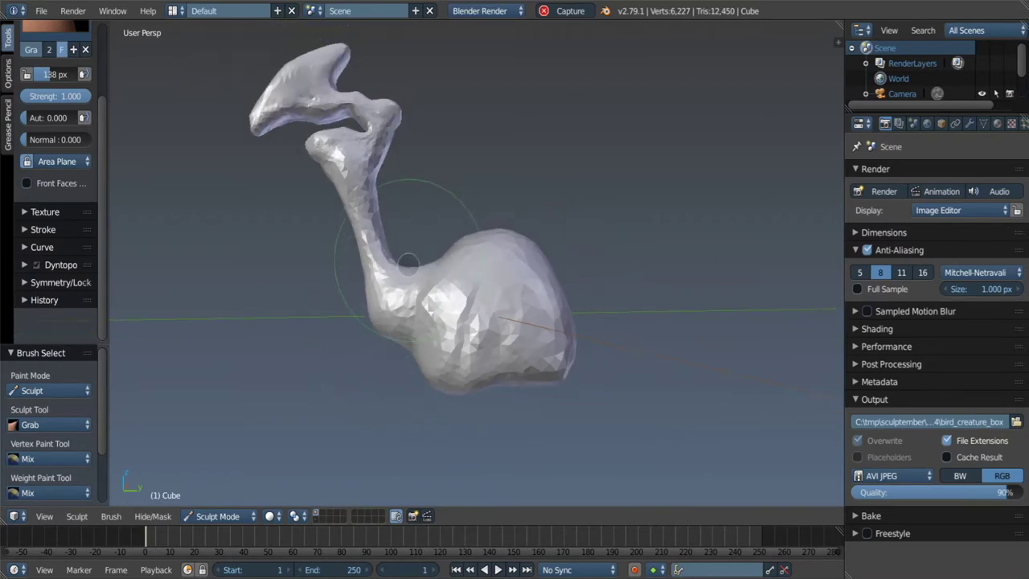
mouse_move(408, 261)
middle_mouse_down()
mouse_move(391, 297)
mouse_move(369, 274)
mouse_move(456, 321)
middle_mouse_up()
scroll(398, 273, "up", 2)
key("c")
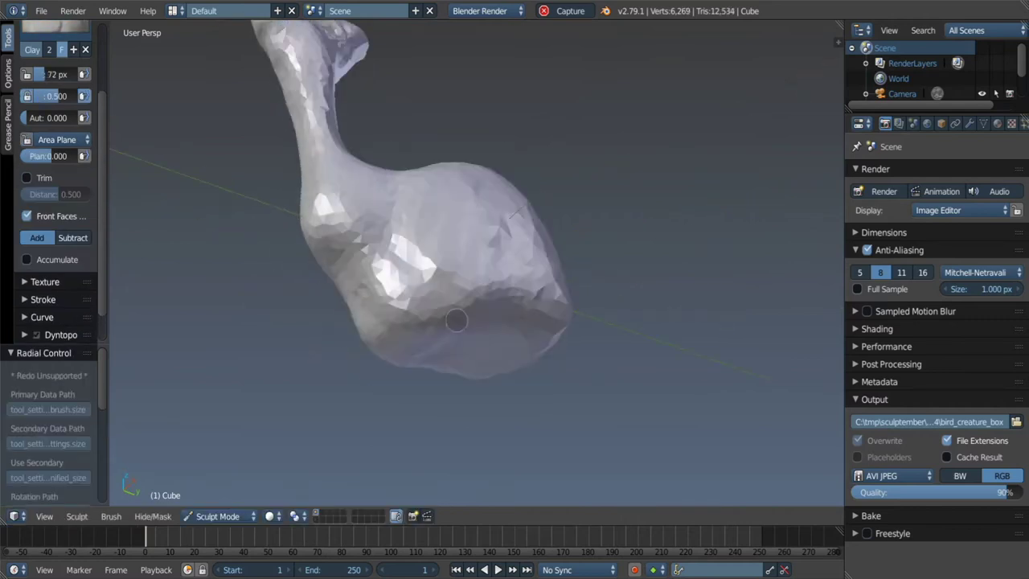
left_click_drag(410, 249, 467, 318, "shift")
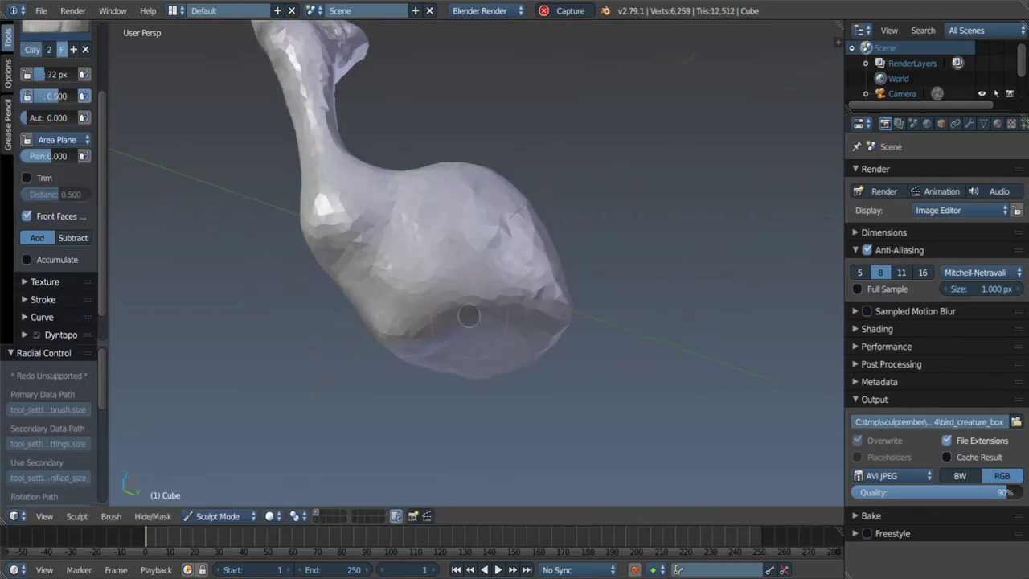
middle_click_drag(479, 314, 365, 238)
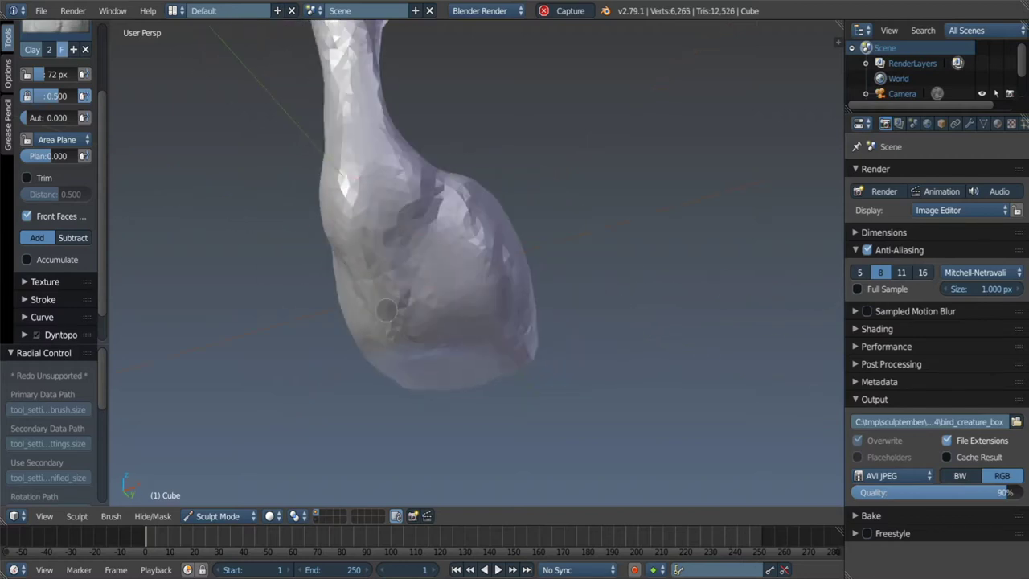
mouse_move(386, 309)
middle_mouse_down()
mouse_move(462, 293)
mouse_move(437, 264)
mouse_move(509, 319)
mouse_move(498, 311)
mouse_move(544, 282)
mouse_move(528, 237)
mouse_move(529, 283)
mouse_move(410, 215)
mouse_move(410, 279)
mouse_move(391, 200)
mouse_move(276, 235)
middle_mouse_up()
Build up the neck with Clay strokes using a 64 px brush.
key("g")
key("c")
left_click(410, 219)
left_click(390, 281)
key("s")
key("c")
mouse_move(481, 272)
middle_mouse_down()
mouse_move(386, 147)
mouse_move(490, 306)
mouse_move(425, 406)
middle_mouse_up()
left_click_drag(425, 406, 304, 189)
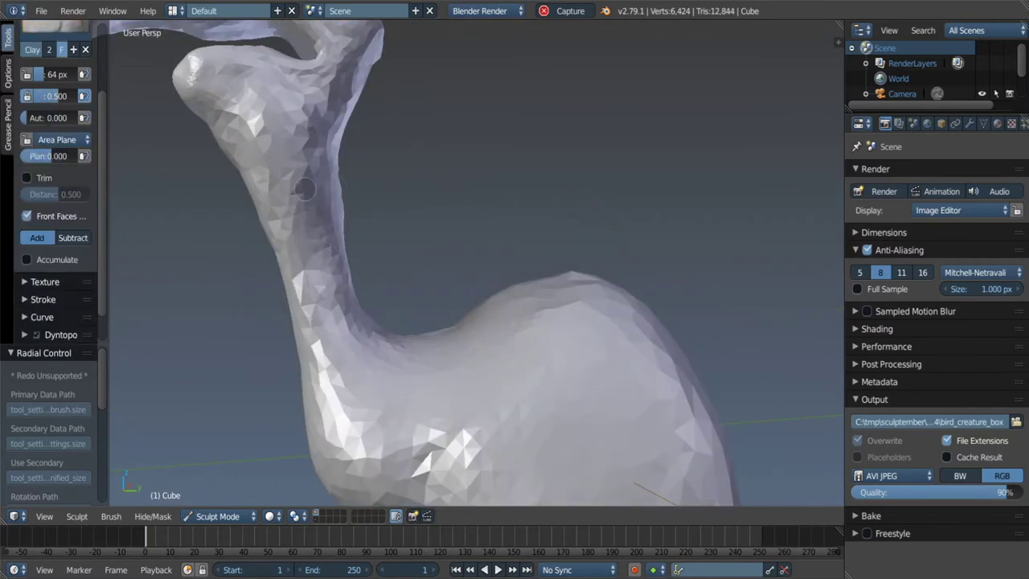
mouse_move(343, 254)
middle_mouse_down()
mouse_move(351, 246)
mouse_move(354, 256)
middle_mouse_up()
Pull the curve of the neck downward with the Grab brush.
key("g")
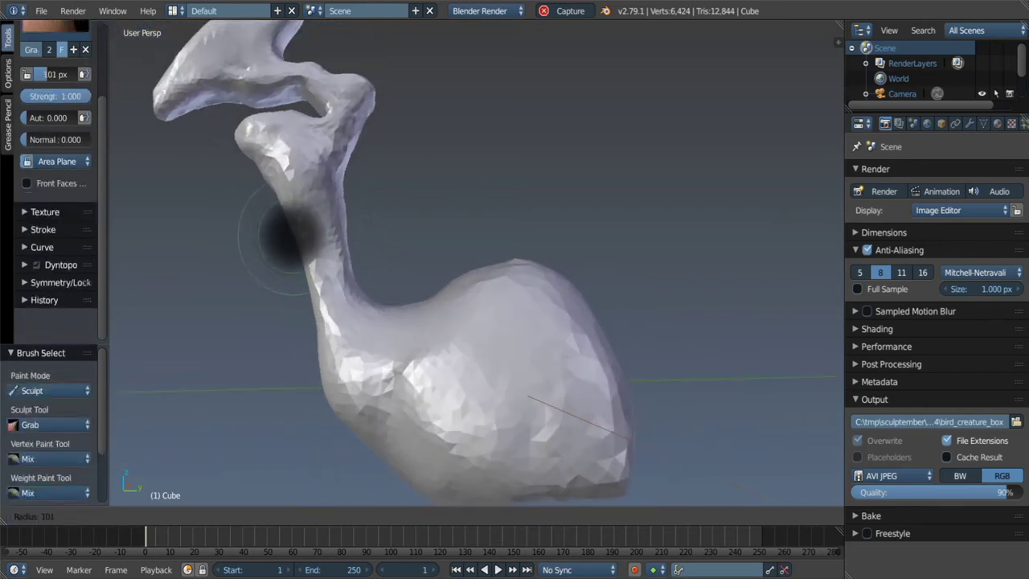
mouse_move(287, 230)
middle_mouse_down()
mouse_move(354, 255)
mouse_move(401, 252)
mouse_move(366, 278)
middle_mouse_up()
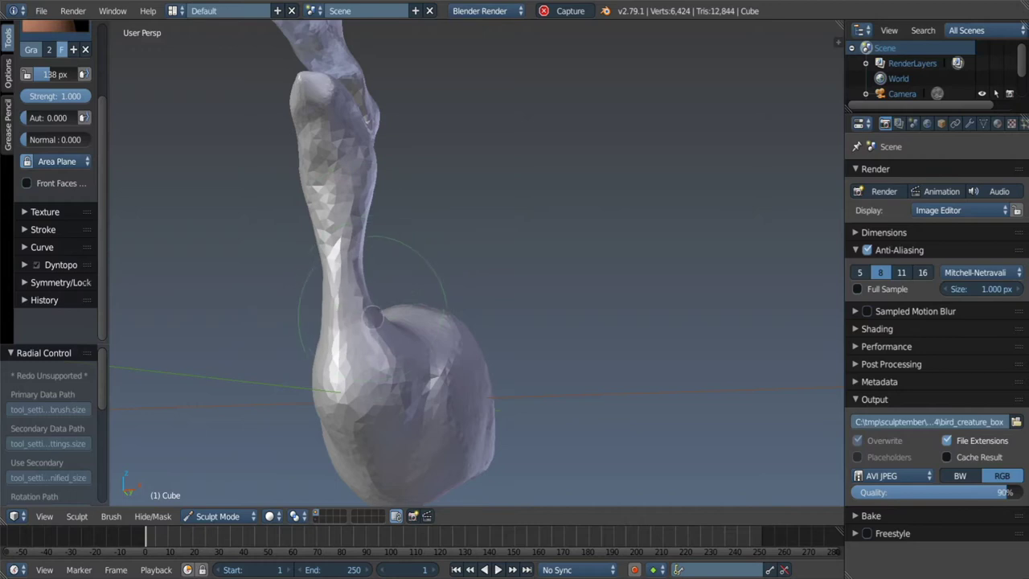
mouse_move(372, 316)
middle_mouse_down()
mouse_move(391, 311)
mouse_move(475, 202)
mouse_move(496, 207)
middle_mouse_up()
scroll(391, 310, "down", 4)
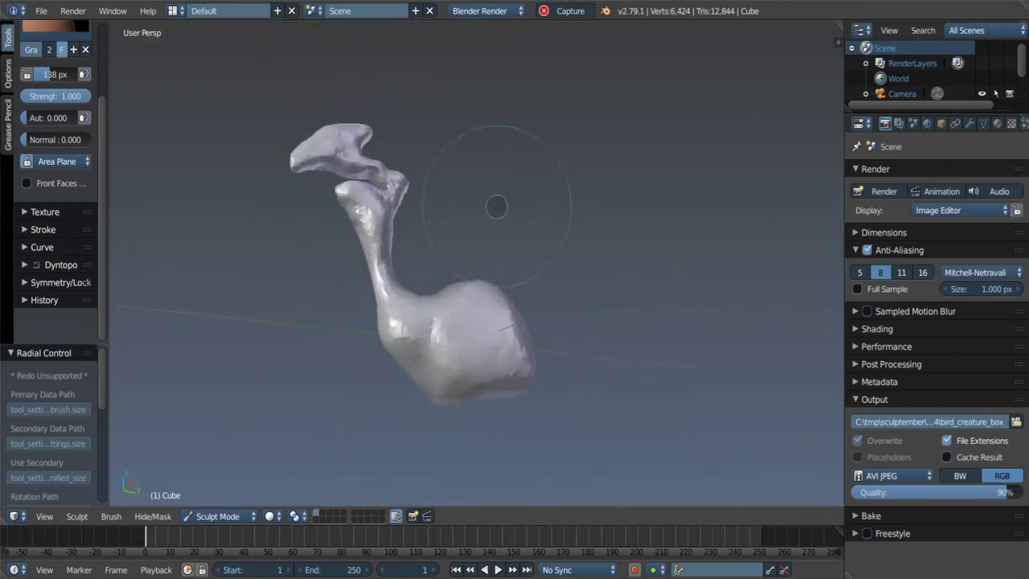
scroll(496, 207, "up", 5)
key("c")
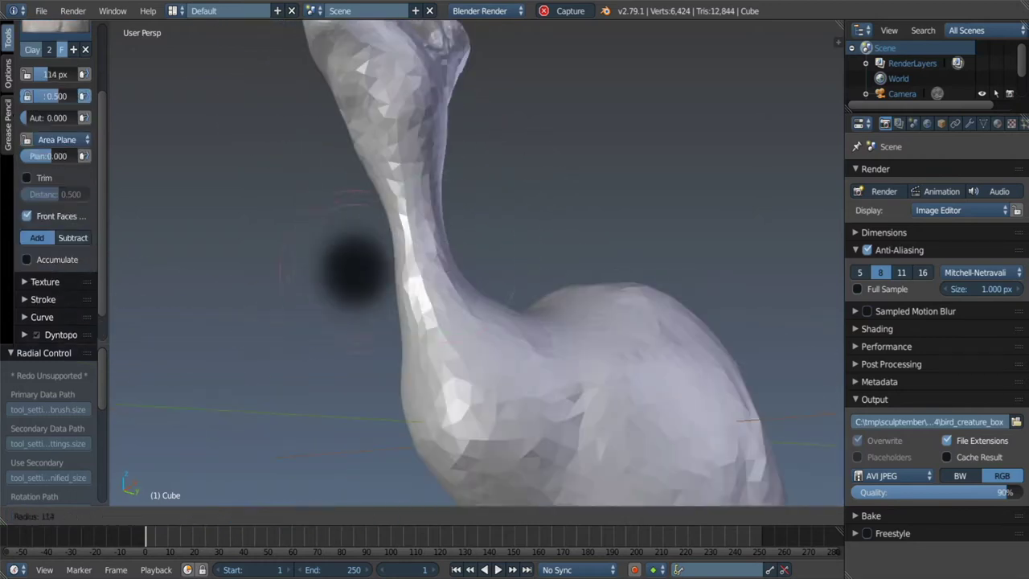
scroll(345, 257, "down", 1)
scroll(446, 334, "down", 4)
middle_click_drag(446, 334, 448, 282)
key("g")
scroll(449, 248, "up", 4)
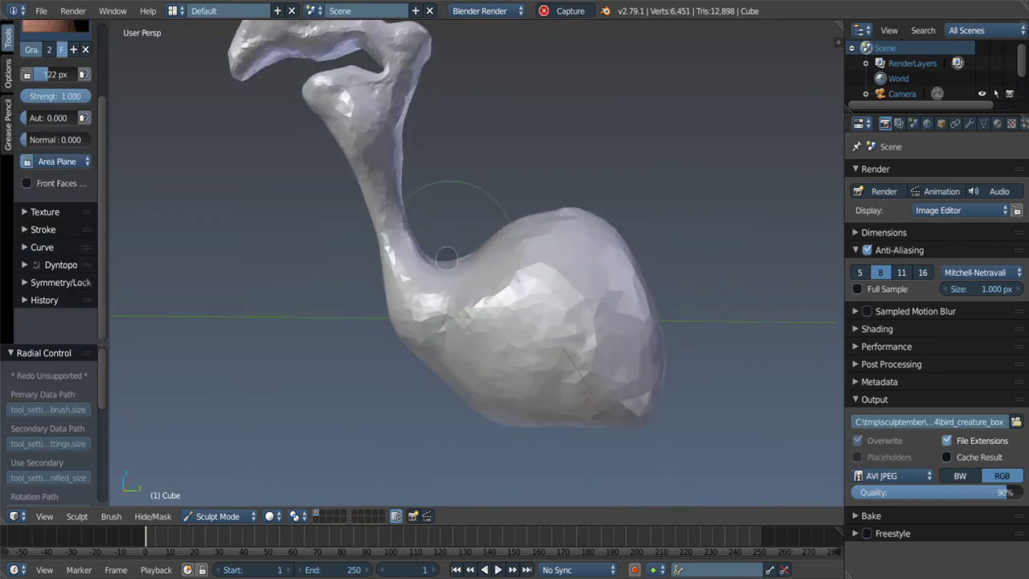
left_click_drag(446, 257, 448, 269)
scroll(434, 225, "down", 2)
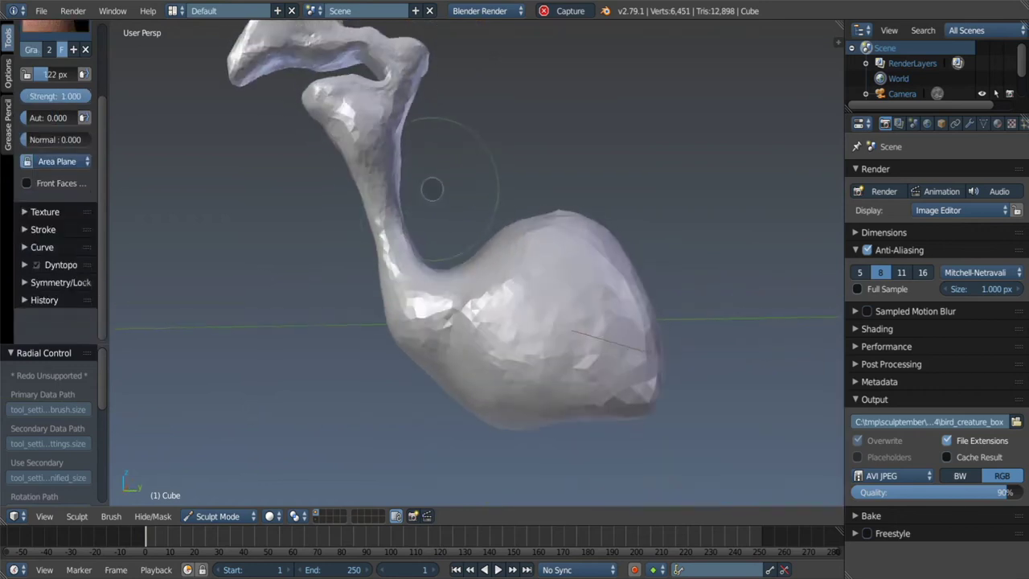
scroll(473, 244, "down", 2)
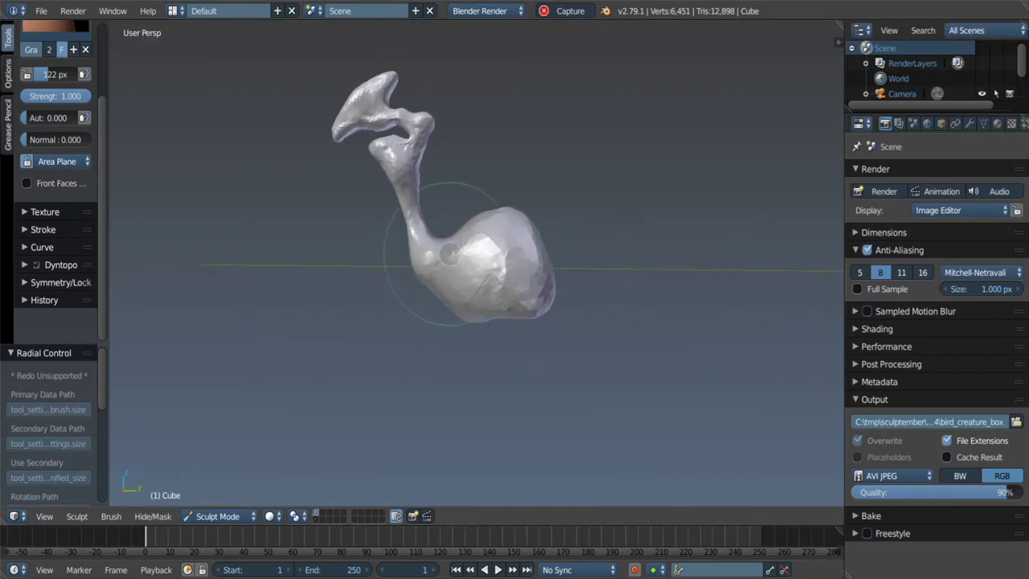
Enlarge the Grab brush to 175 px and round out the bulbous body.
key("g")
key("f")
left_click(434, 265)
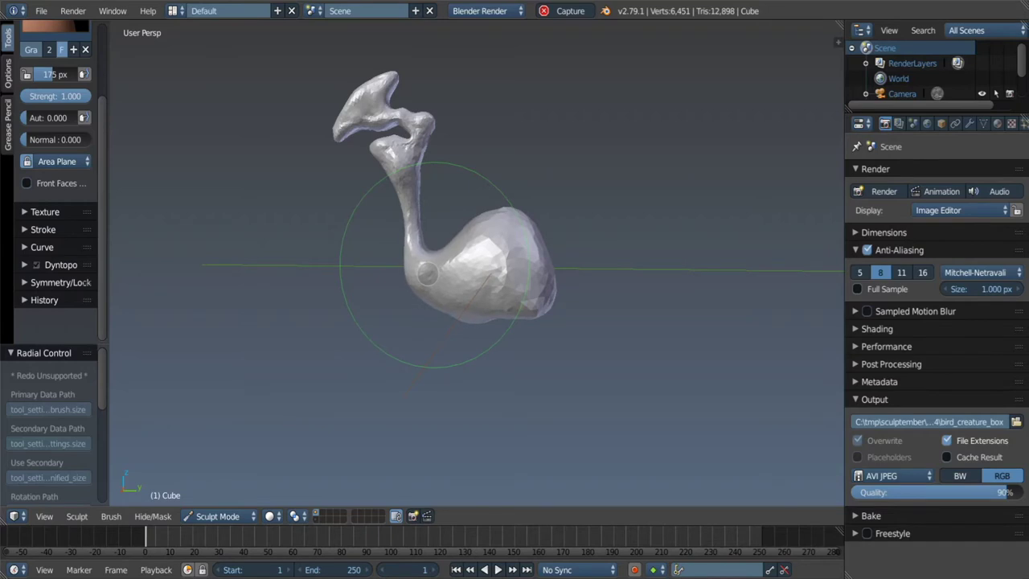
scroll(414, 233, "up", 2)
scroll(399, 192, "up", 2)
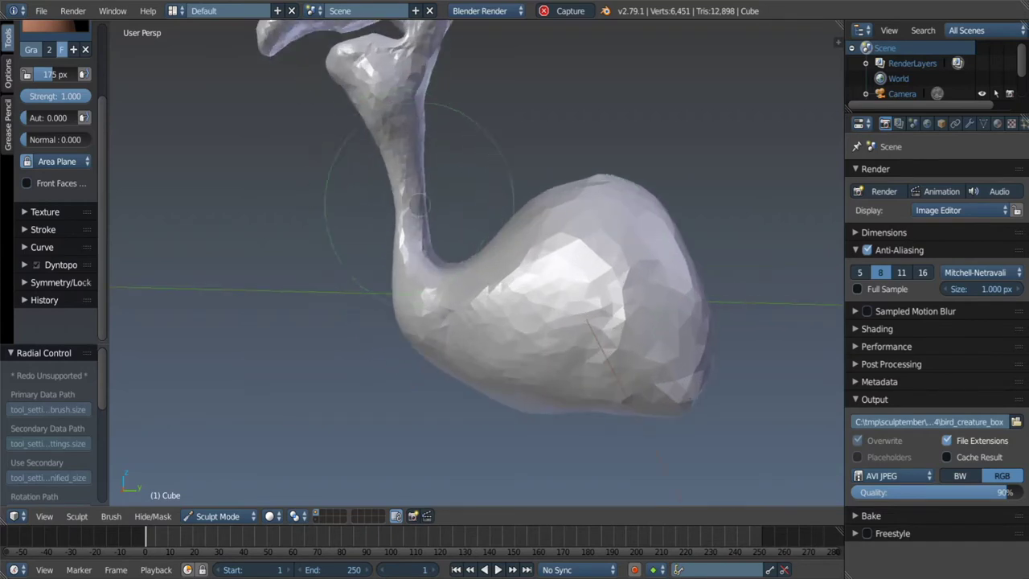
scroll(418, 205, "down", 5)
middle_click_drag(448, 265, 447, 278)
scroll(450, 269, "up", 2)
scroll(446, 237, "up", 2)
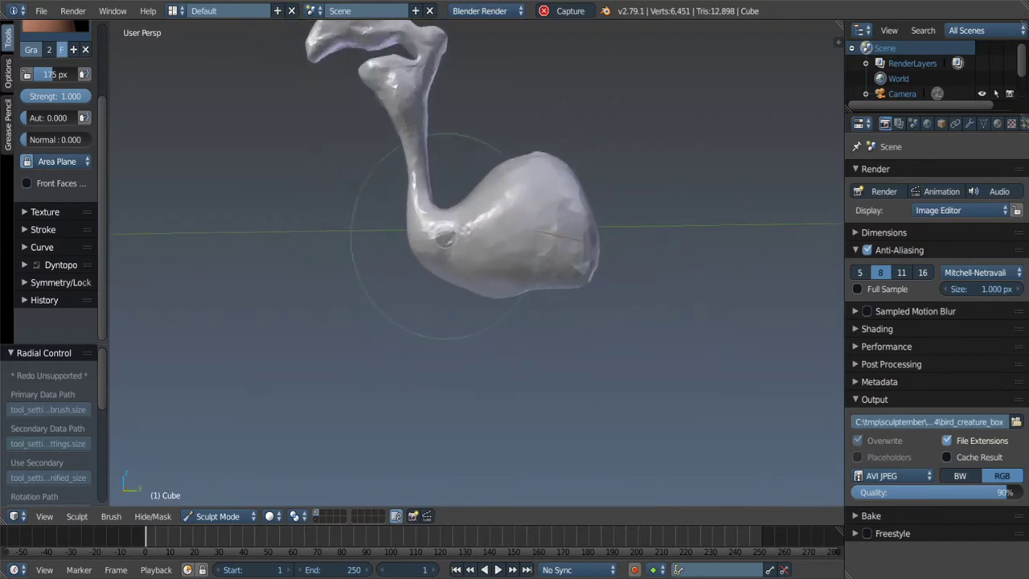
mouse_move(443, 237)
middle_mouse_down()
mouse_move(509, 256)
mouse_move(543, 241)
mouse_move(530, 252)
middle_mouse_up()
key("f")
left_click(503, 259)
key("k")
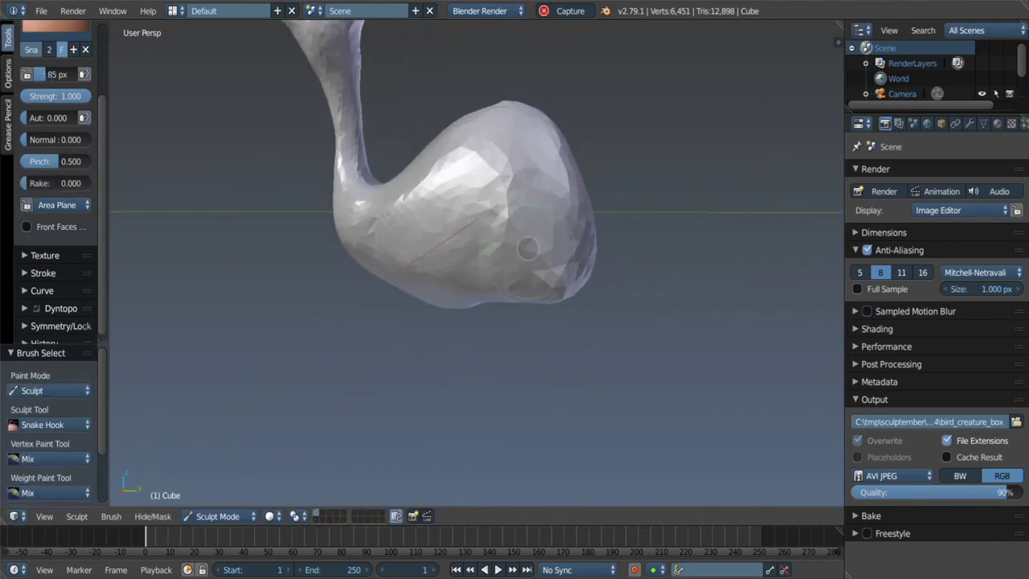
middle_click_drag(478, 317, 472, 327)
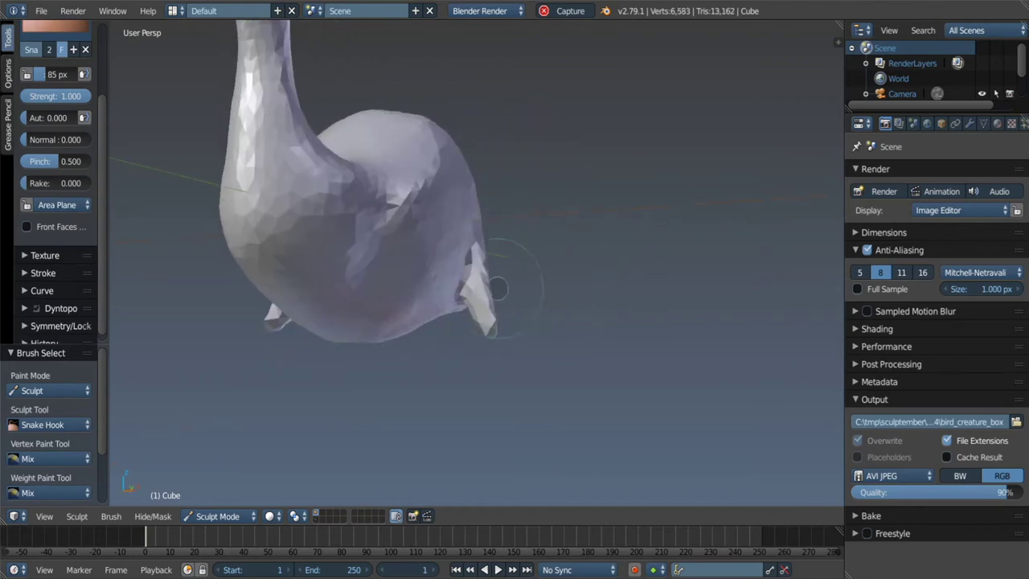
key("f")
left_click(499, 236)
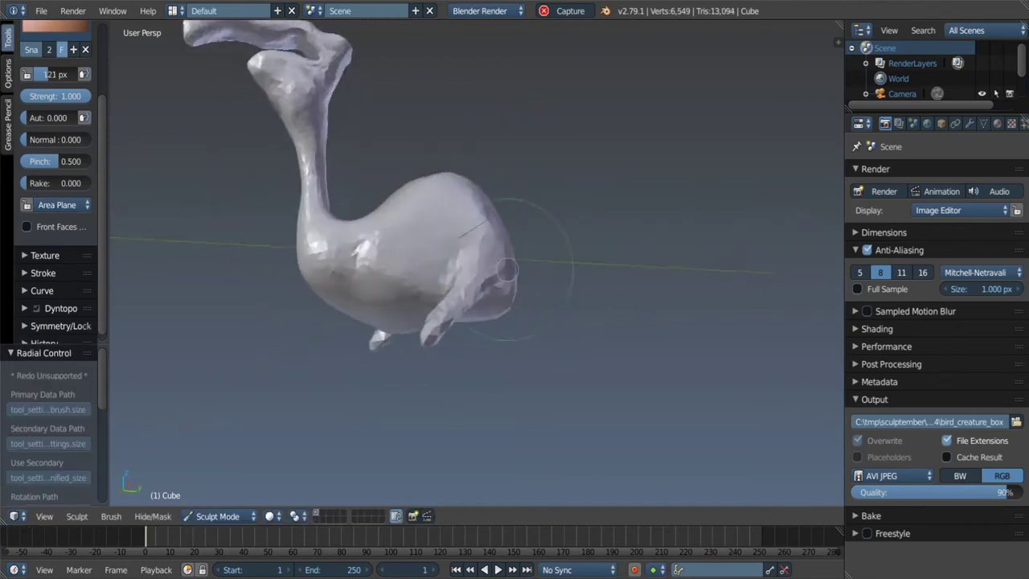
mouse_move(498, 235)
middle_mouse_down()
mouse_move(446, 293)
mouse_move(498, 247)
middle_mouse_up()
key("c")
key("f")
left_click(444, 289)
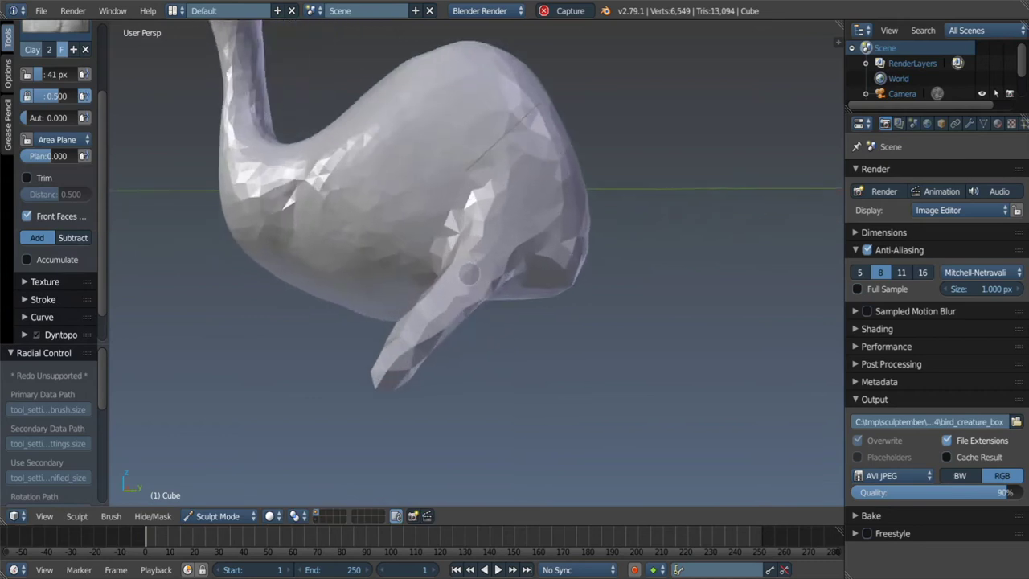
key("i")
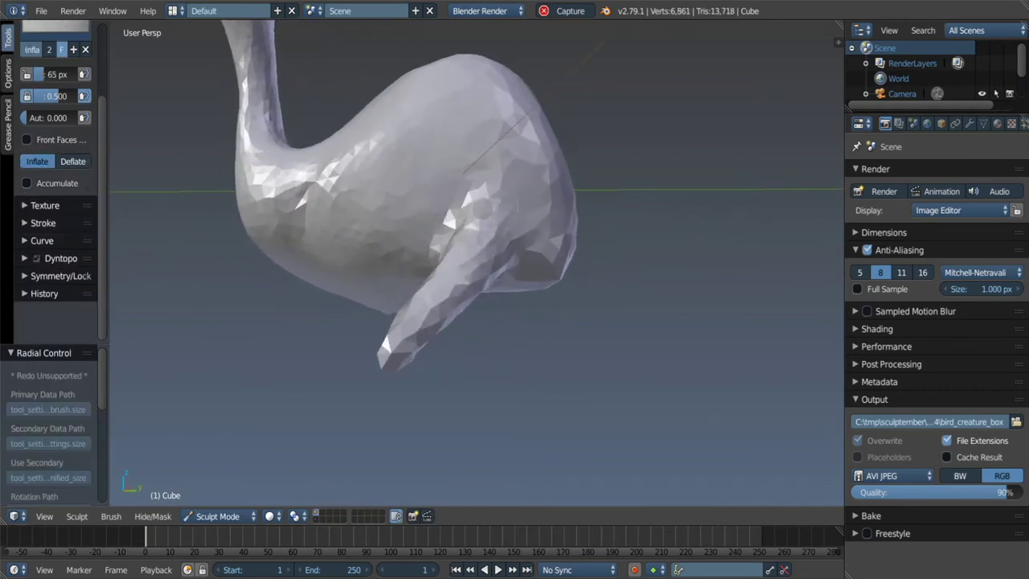
middle_click_drag(474, 309, 510, 294)
key("g")
middle_click_drag(432, 286, 414, 276)
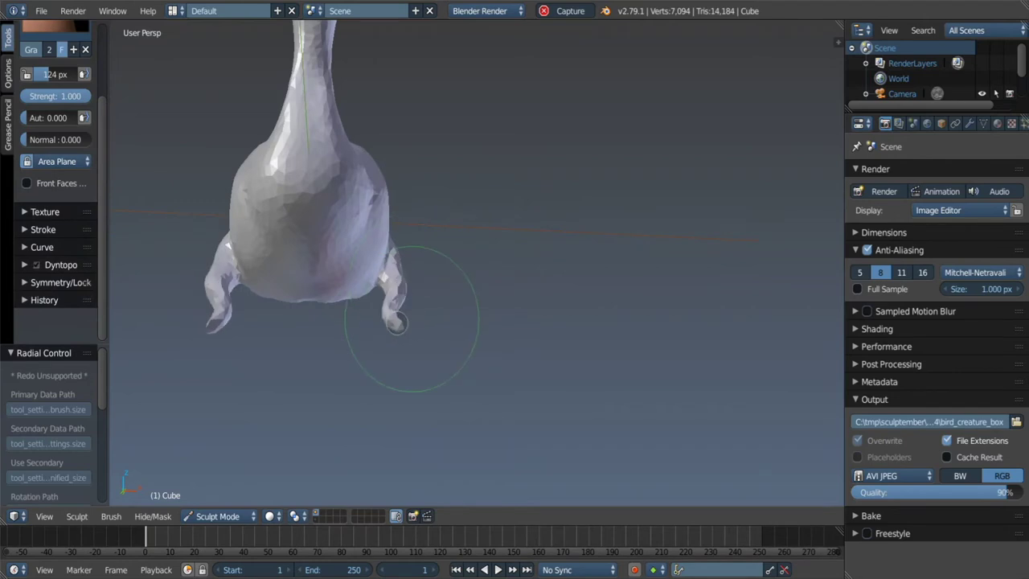
middle_click_drag(396, 323, 410, 326)
key("f")
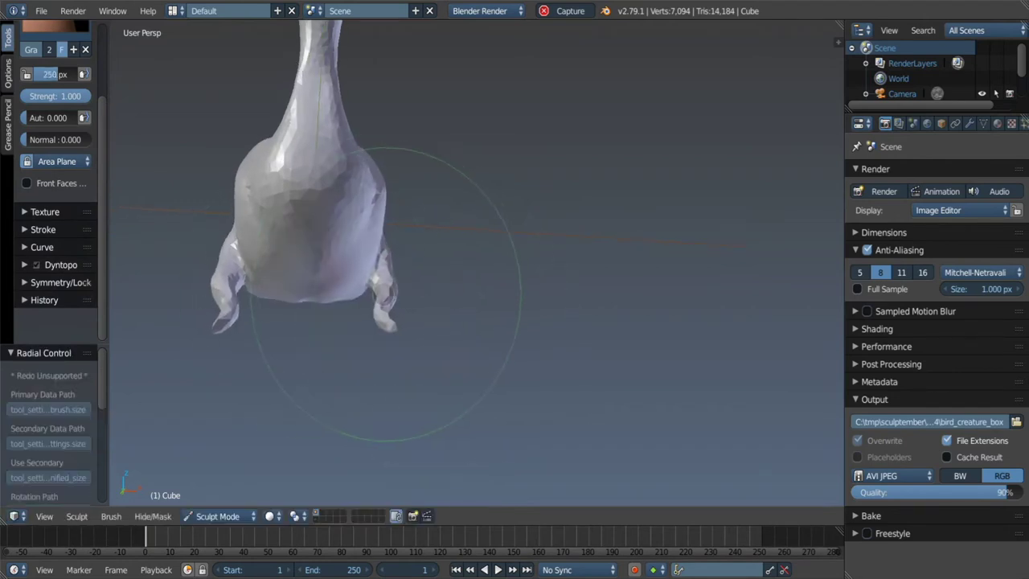
mouse_move(401, 308)
middle_mouse_down()
mouse_move(341, 293)
mouse_move(443, 290)
mouse_move(426, 321)
middle_mouse_up()
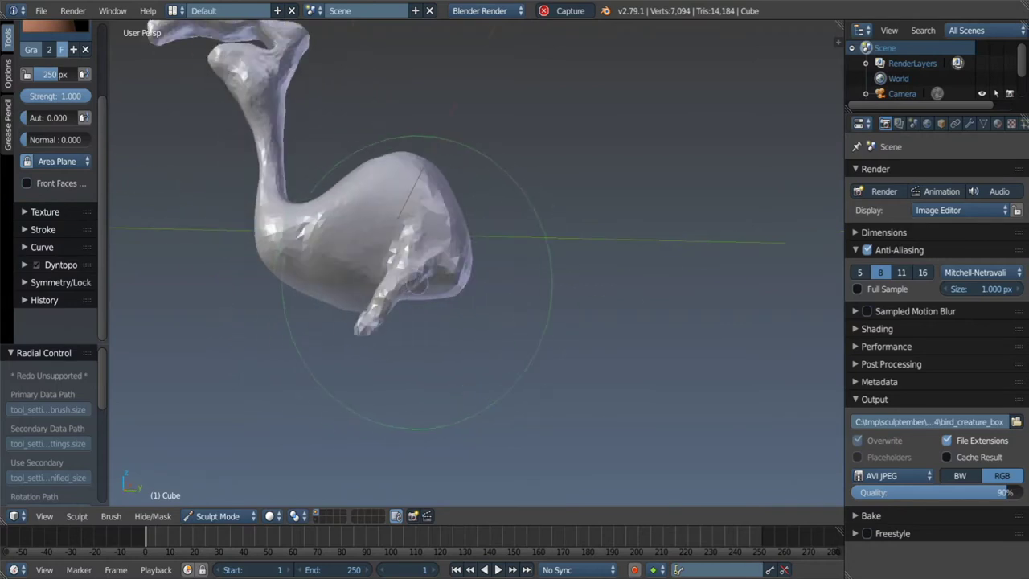
scroll(450, 265, "up", 2)
scroll(496, 211, "up", 2)
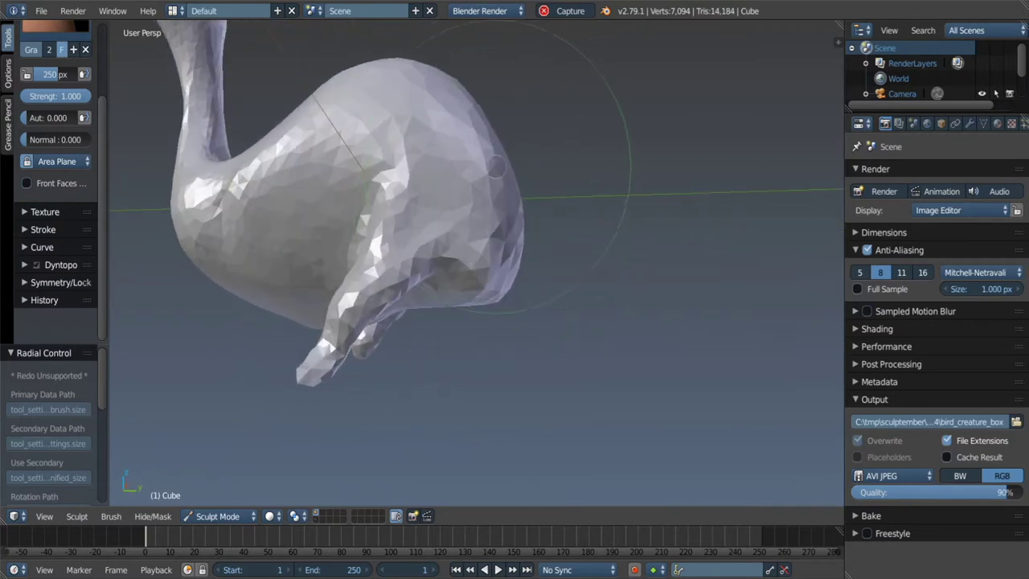
middle_click_drag(498, 176, 472, 303)
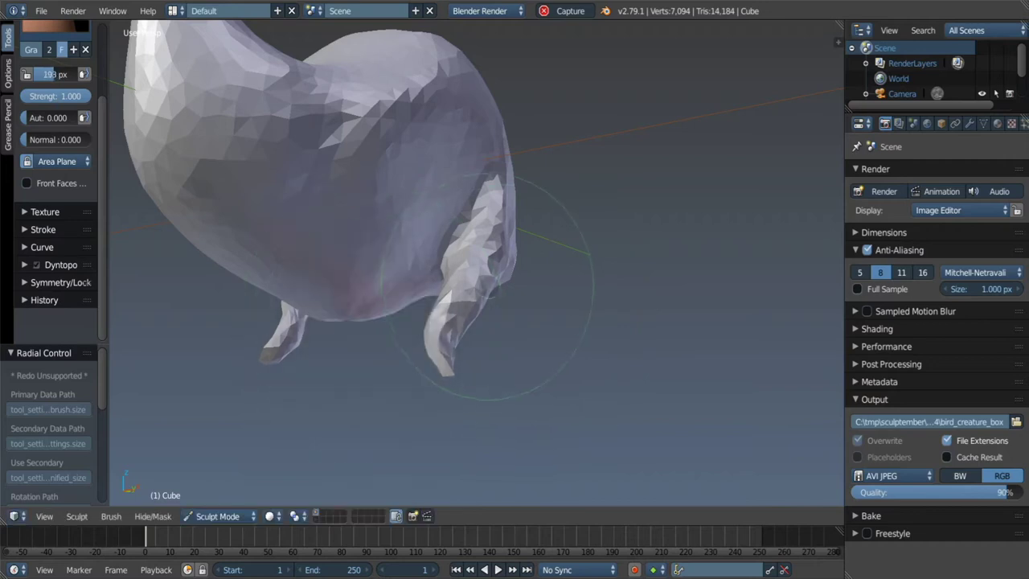
scroll(465, 310, "up", 2)
mouse_move(408, 356)
middle_mouse_down()
mouse_move(426, 334)
mouse_move(524, 317)
mouse_move(474, 326)
mouse_move(466, 290)
middle_mouse_up()
scroll(426, 333, "up", 4)
Add volume to the leg with Clay strokes at a 134 px brush size.
key("c")
key("f")
key("Return")
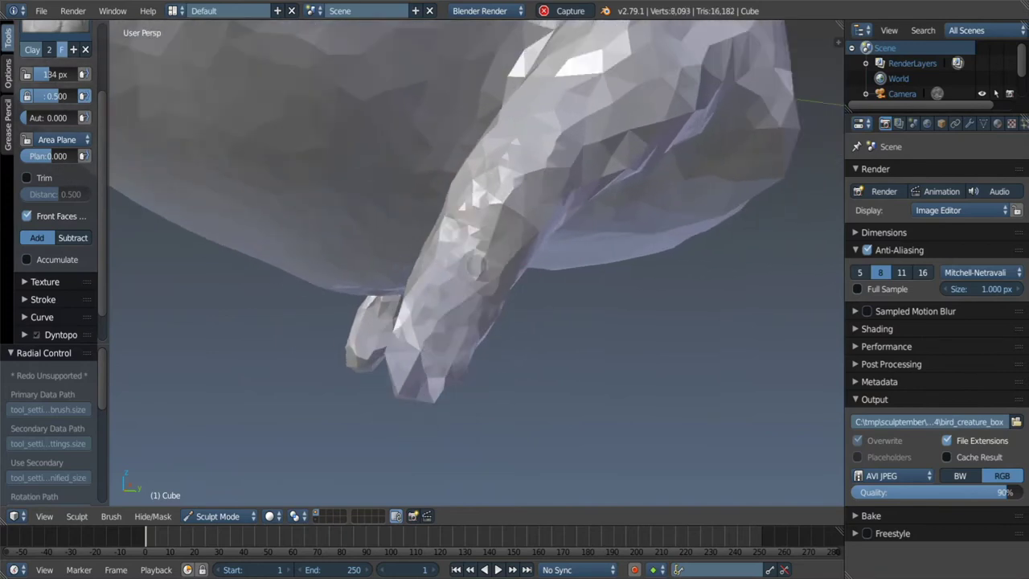
mouse_move(466, 289)
left_mouse_down()
mouse_move(664, 150)
mouse_move(594, 113)
left_mouse_up()
middle_click_drag(594, 113, 495, 143)
mouse_move(482, 96)
left_mouse_down()
mouse_move(555, 169)
mouse_move(627, 129)
left_mouse_up()
middle_click_drag(627, 129, 562, 177)
left_click_drag(450, 169, 482, 338)
left_click_drag(509, 180, 482, 241)
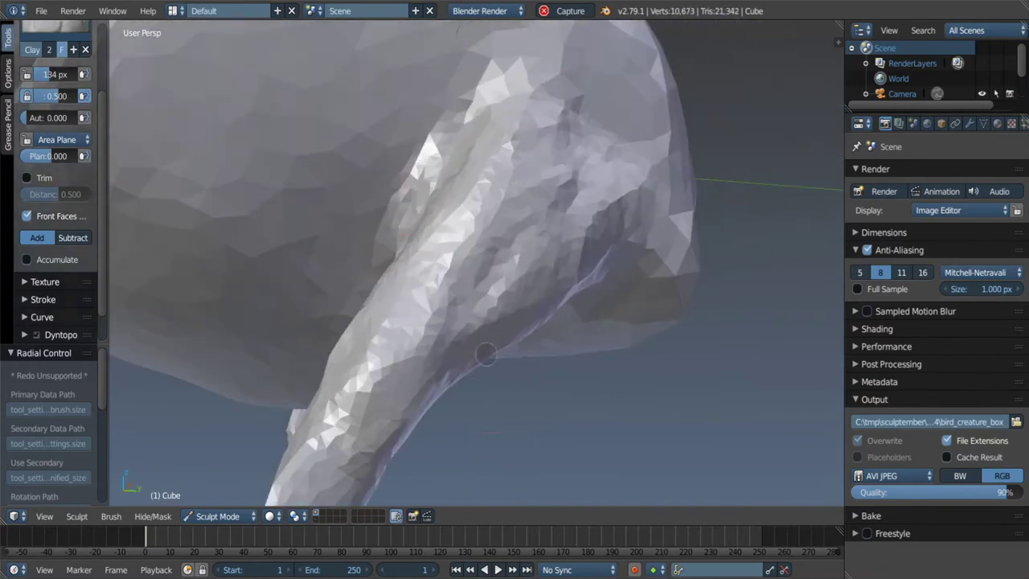
mouse_move(482, 242)
middle_mouse_down()
mouse_move(504, 136)
mouse_move(386, 298)
mouse_move(402, 298)
middle_mouse_up()
Pull the leg tip forward into a foot with the Snake Hook brush.
key("s")
key("c")
key("k")
scroll(427, 294, "up", 1)
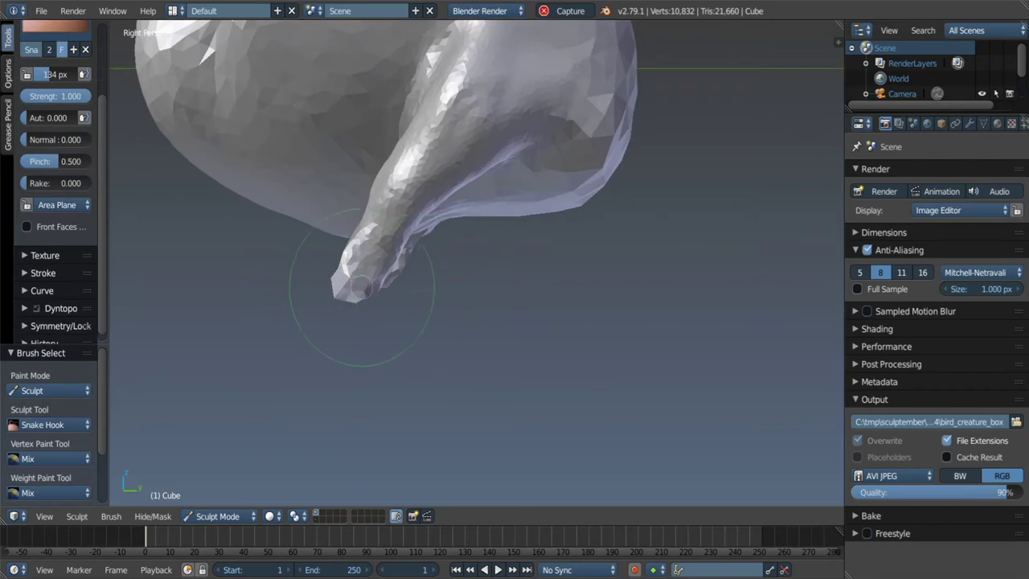
scroll(363, 289, "down", 1)
left_click_drag(382, 281, 494, 281)
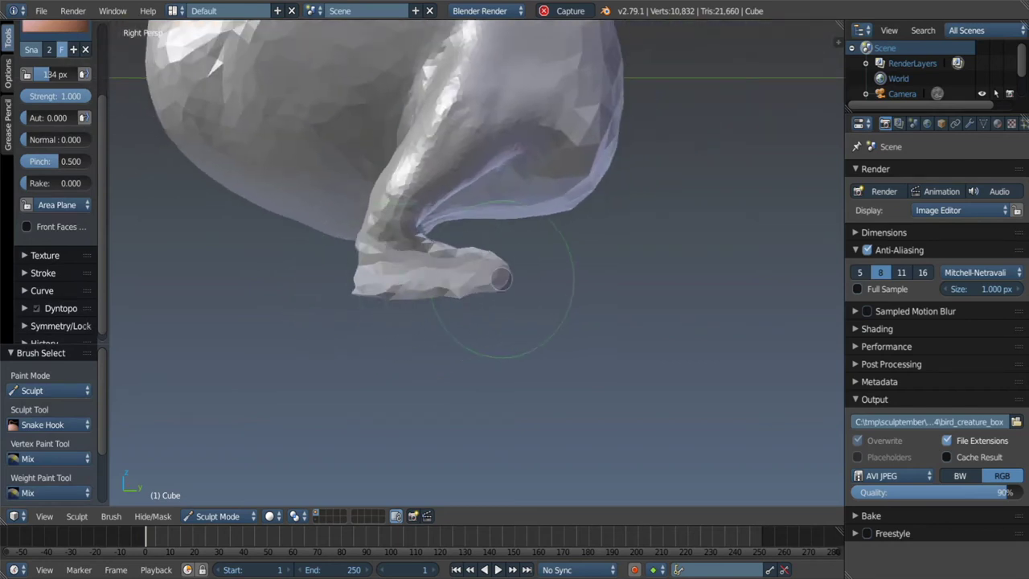
mouse_move(500, 278)
middle_mouse_down()
mouse_move(523, 271)
mouse_move(487, 287)
mouse_move(427, 287)
middle_mouse_up()
Thicken the foot and ankle with the Inflate brush at 85 px.
key("i")
key("f")
left_click(407, 273)
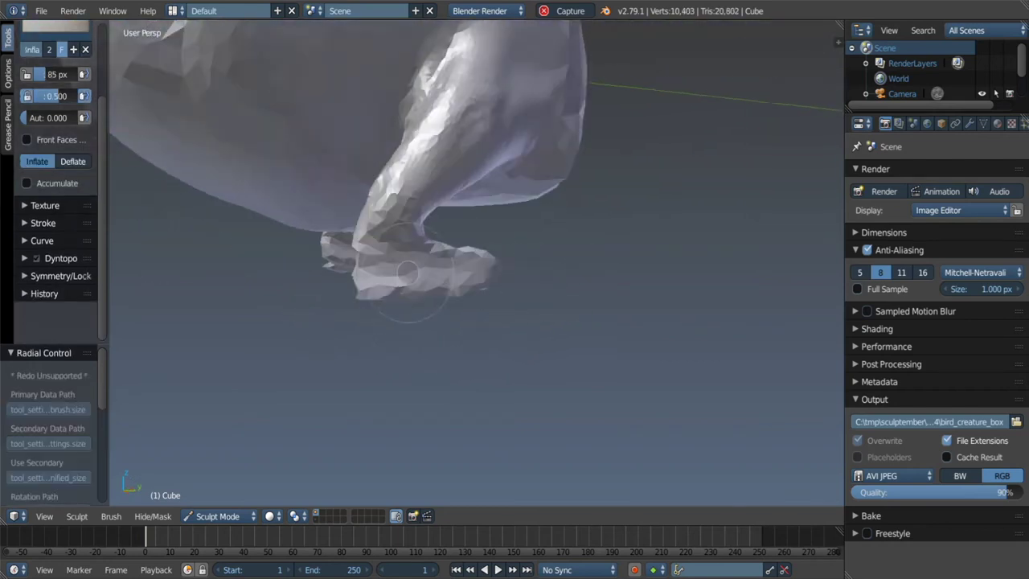
scroll(407, 273, "up", 2)
left_click_drag(499, 263, 378, 207)
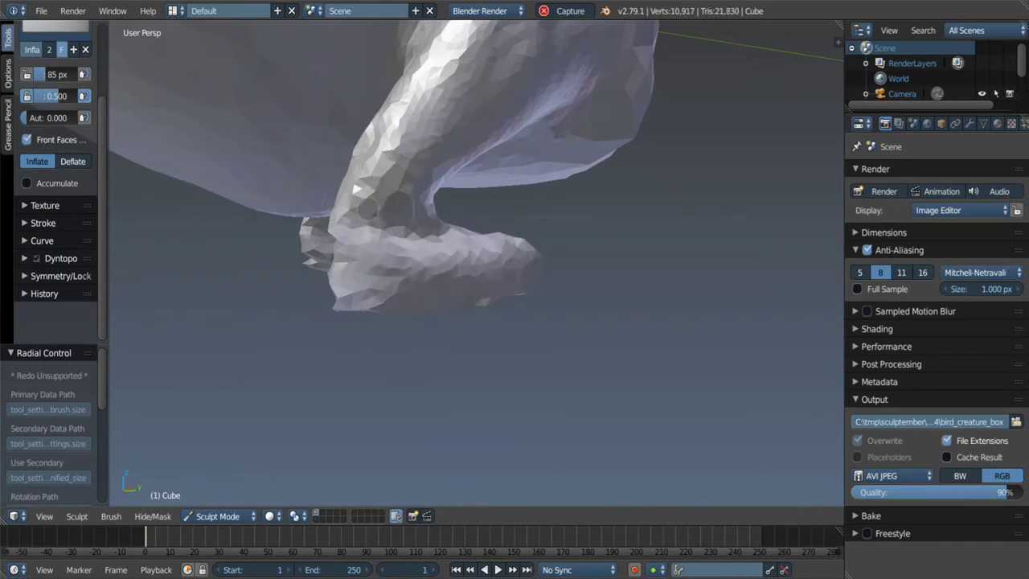
mouse_move(378, 207)
middle_mouse_down()
mouse_move(436, 257)
mouse_move(386, 265)
middle_mouse_up()
left_click_drag(294, 233, 217, 257)
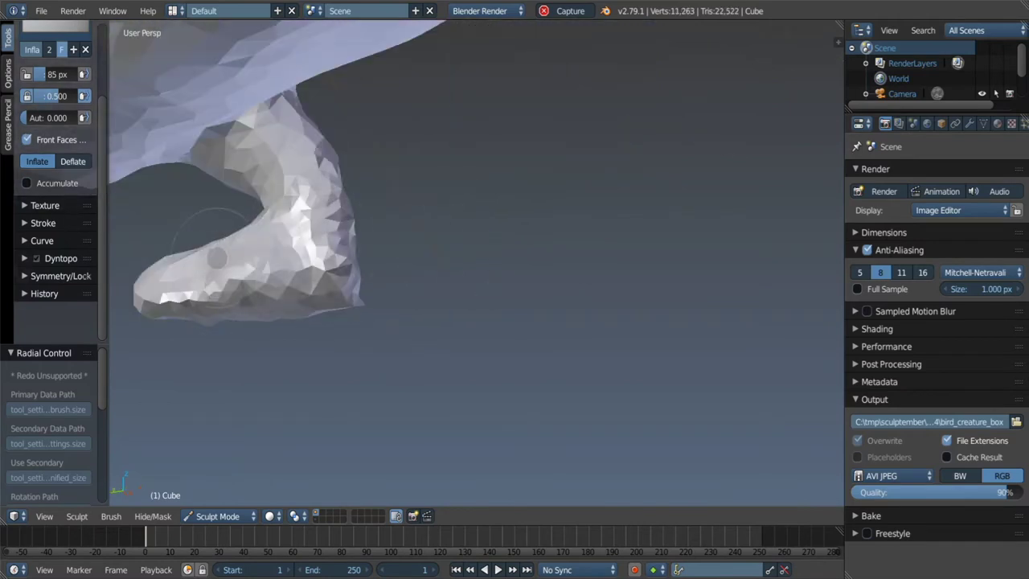
middle_click_drag(322, 225, 338, 249)
left_click_drag(338, 249, 346, 265)
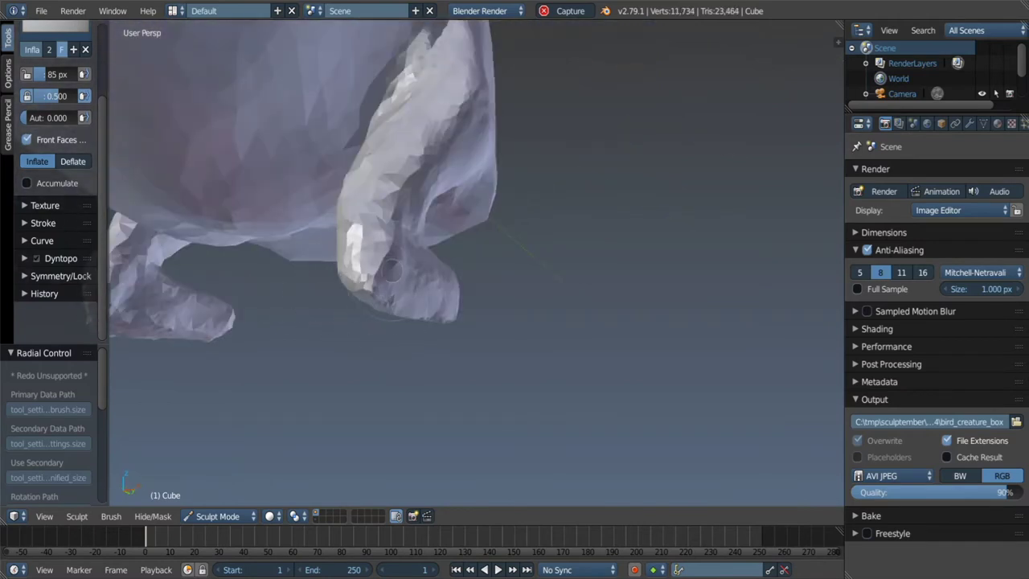
mouse_move(346, 266)
middle_mouse_down()
mouse_move(343, 273)
mouse_move(337, 249)
middle_mouse_up()
mouse_move(241, 225)
middle_mouse_down()
mouse_move(318, 253)
mouse_move(365, 255)
middle_mouse_up()
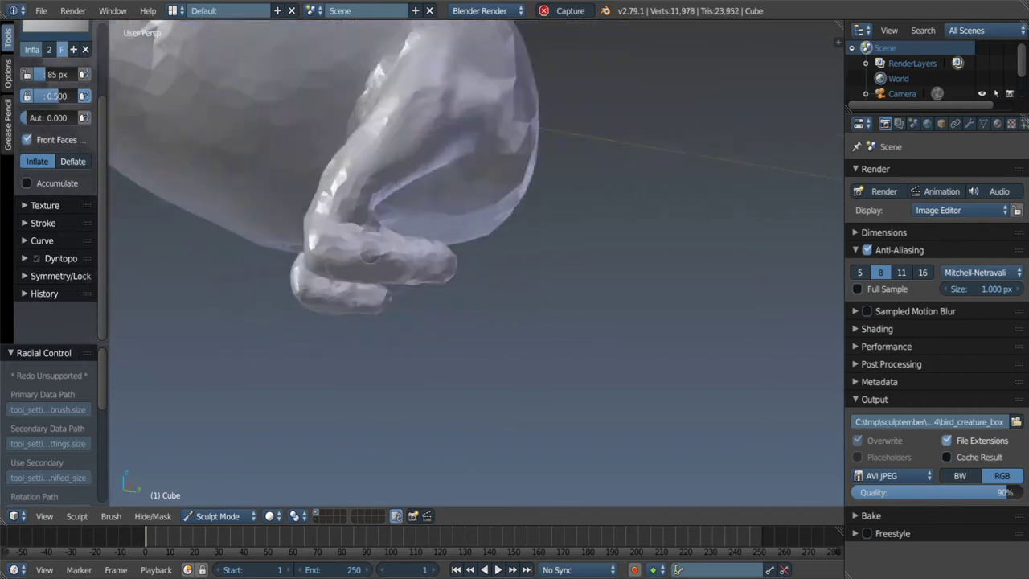
Set the Grab brush to 130 px, then add clay to the hanging leg.
key("g")
key("f")
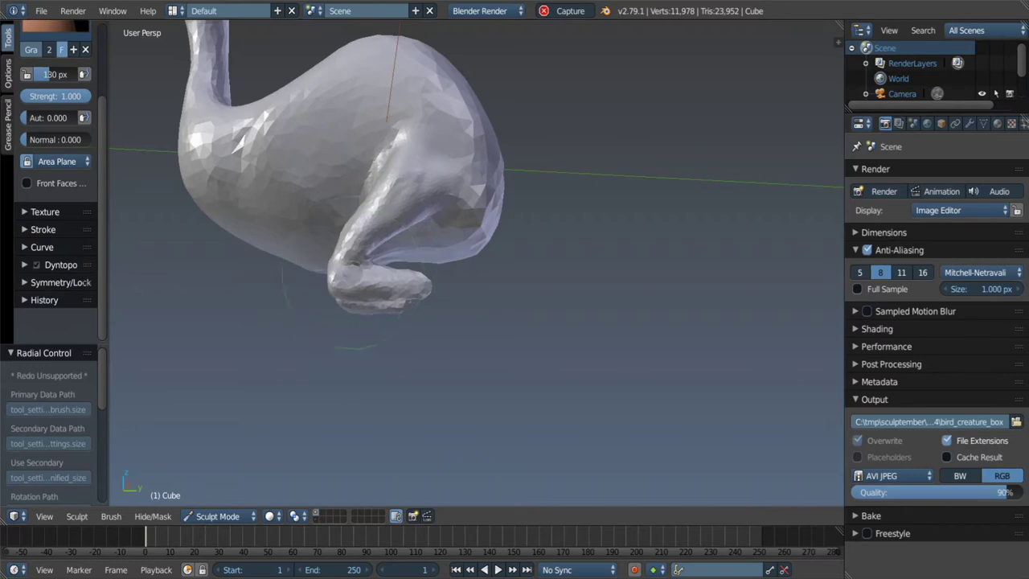
scroll(426, 279, "up", 1)
scroll(422, 274, "up", 1)
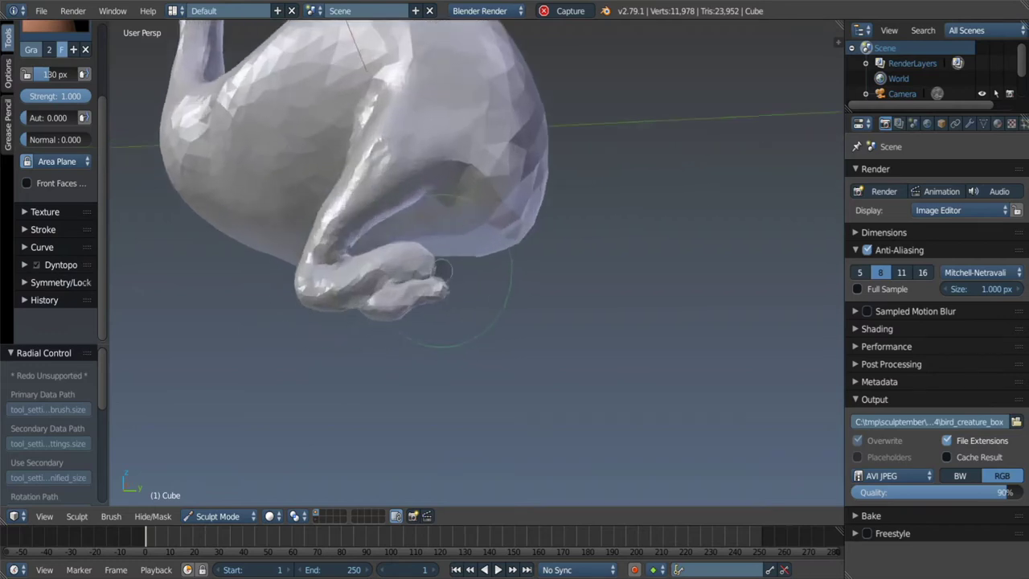
scroll(416, 264, "up", 2)
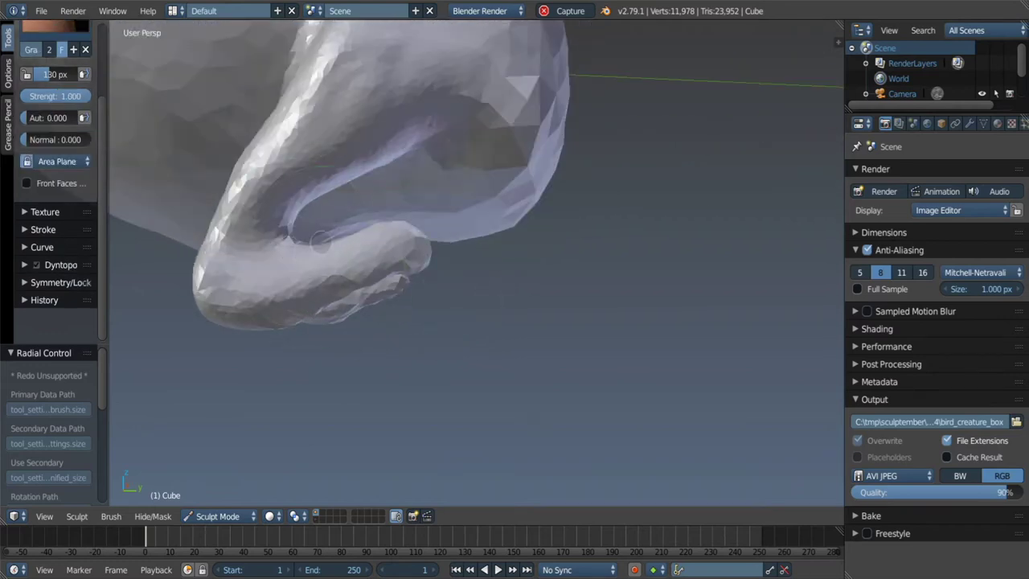
mouse_move(320, 240)
middle_mouse_down()
mouse_move(462, 274)
mouse_move(413, 195)
middle_mouse_up()
key("c")
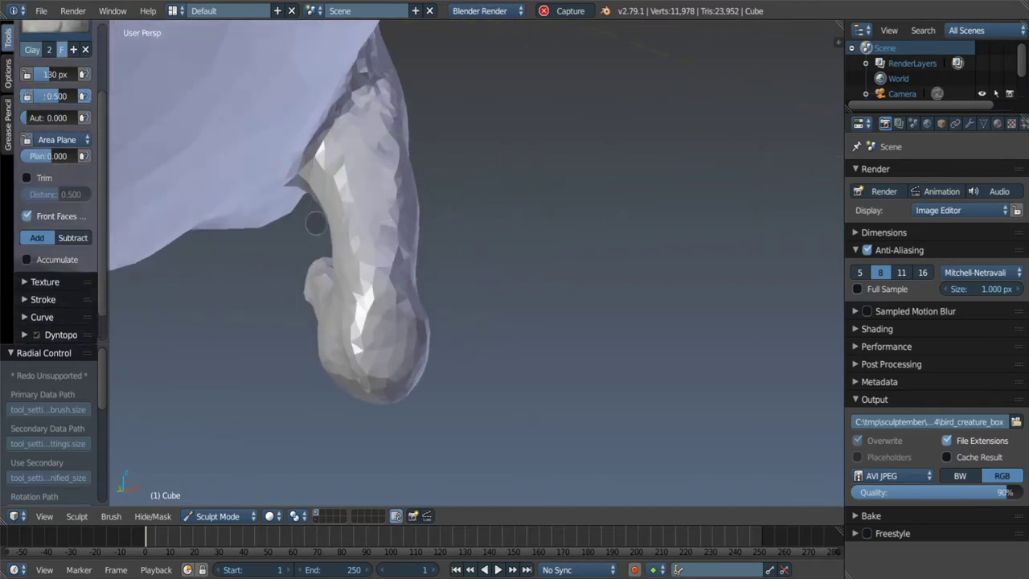
mouse_move(338, 167)
middle_mouse_down()
mouse_move(287, 238)
mouse_move(311, 132)
mouse_move(345, 187)
mouse_move(360, 244)
mouse_move(241, 265)
mouse_move(346, 238)
mouse_move(355, 305)
middle_mouse_up()
Set Smooth brush strength to 0.240 and resize the Grab brush to 161 px.
key("s")
key("shift+f")
left_click(207, 280)
key("g")
key("f")
left_click(354, 305)
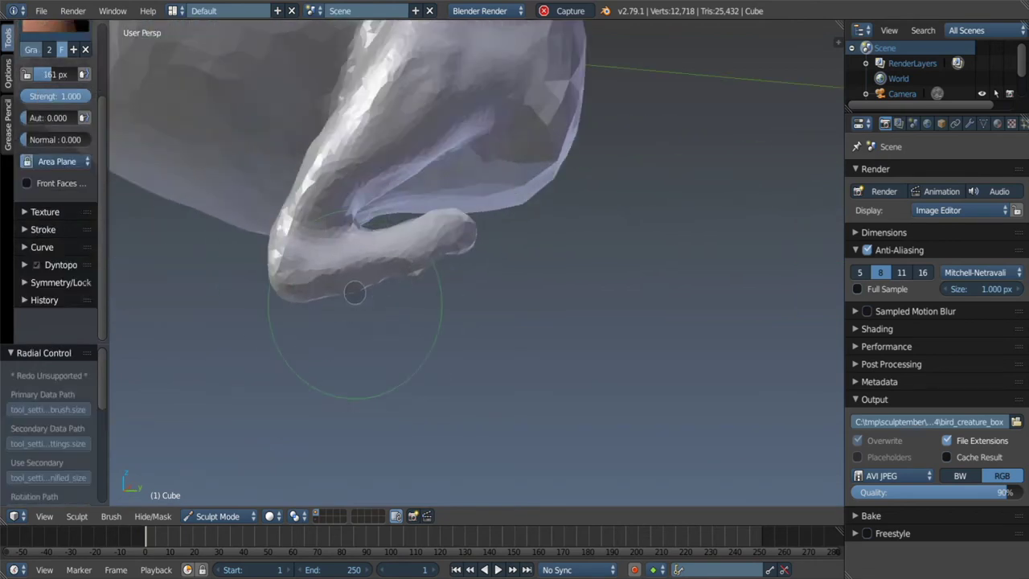
mouse_move(448, 224)
middle_mouse_down()
mouse_move(413, 242)
mouse_move(437, 245)
mouse_move(438, 207)
mouse_move(346, 197)
mouse_move(402, 217)
mouse_move(341, 227)
mouse_move(354, 274)
middle_mouse_up()
Thicken the curled limb's bend with several Clay strokes.
key("c")
middle_click_drag(472, 254, 455, 225)
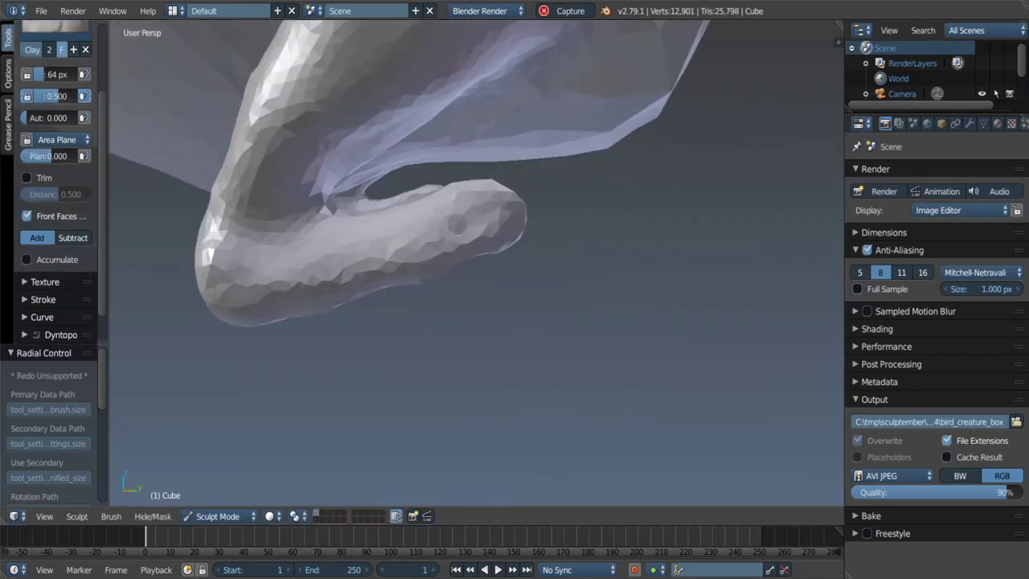
mouse_move(254, 303)
middle_mouse_down()
mouse_move(288, 221)
mouse_move(306, 254)
mouse_move(265, 225)
mouse_move(303, 226)
mouse_move(270, 184)
mouse_move(302, 208)
middle_mouse_up()
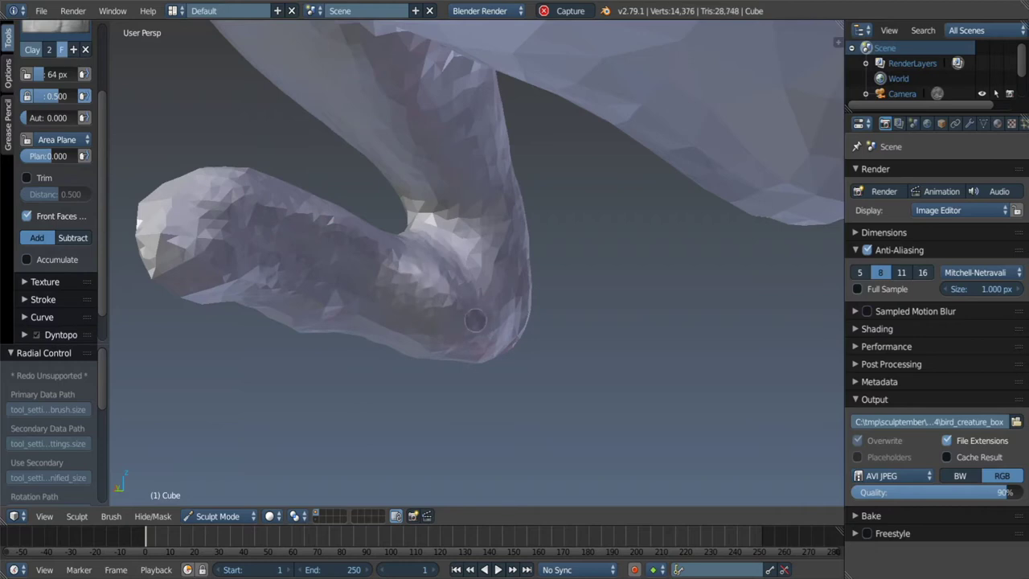
mouse_move(441, 370)
middle_mouse_down()
mouse_move(462, 354)
mouse_move(366, 319)
mouse_move(513, 250)
middle_mouse_up()
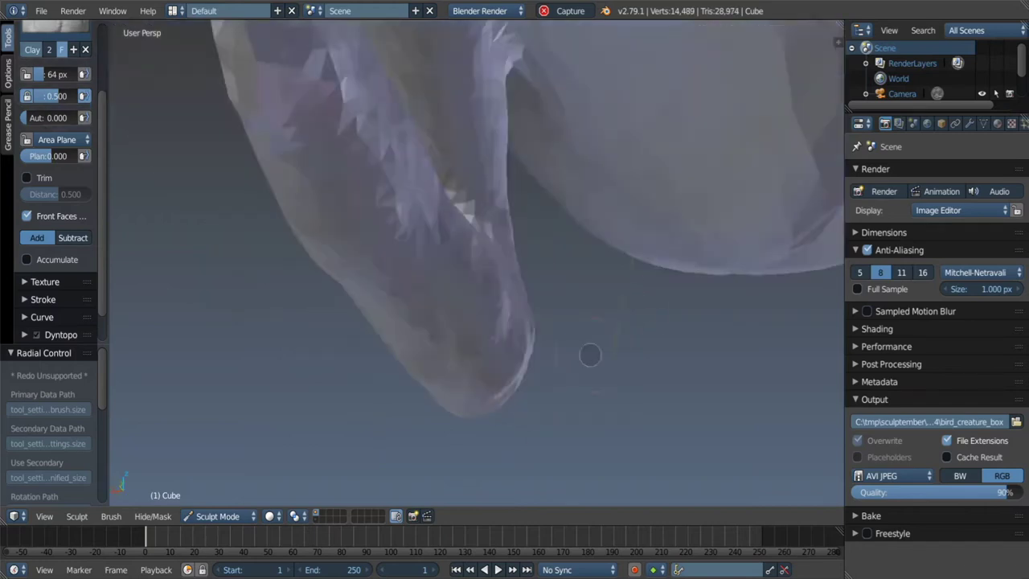
mouse_move(587, 353)
middle_mouse_down()
mouse_move(533, 244)
mouse_move(428, 387)
middle_mouse_up()
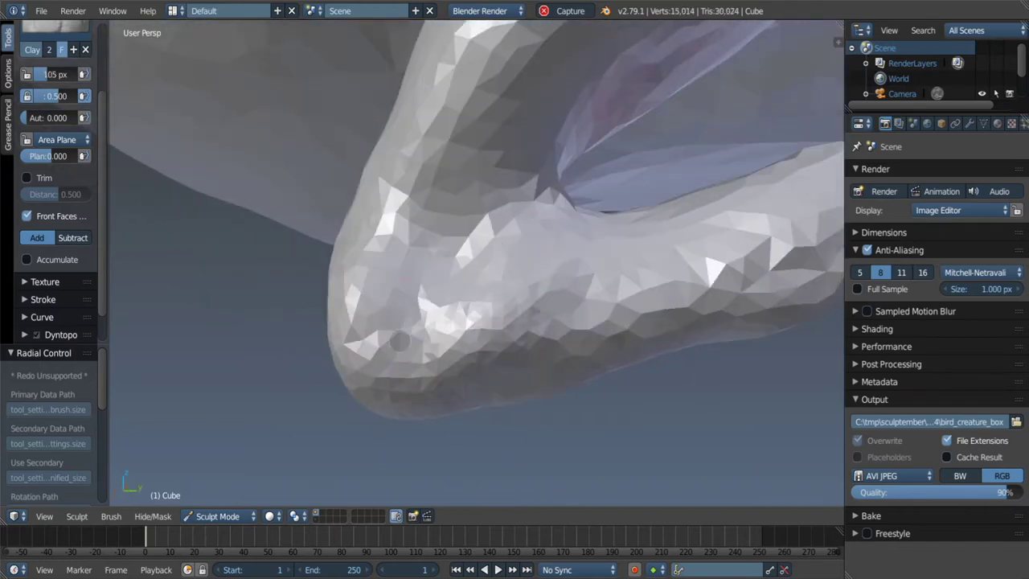
left_click_drag(400, 341, 426, 314)
mouse_move(426, 314)
middle_mouse_down()
mouse_move(599, 277)
mouse_move(584, 303)
mouse_move(684, 294)
mouse_move(584, 289)
mouse_move(627, 229)
mouse_move(575, 245)
middle_mouse_up()
Build up the rear of the body with Clay strokes.
scroll(599, 277, "down", 5)
key("g")
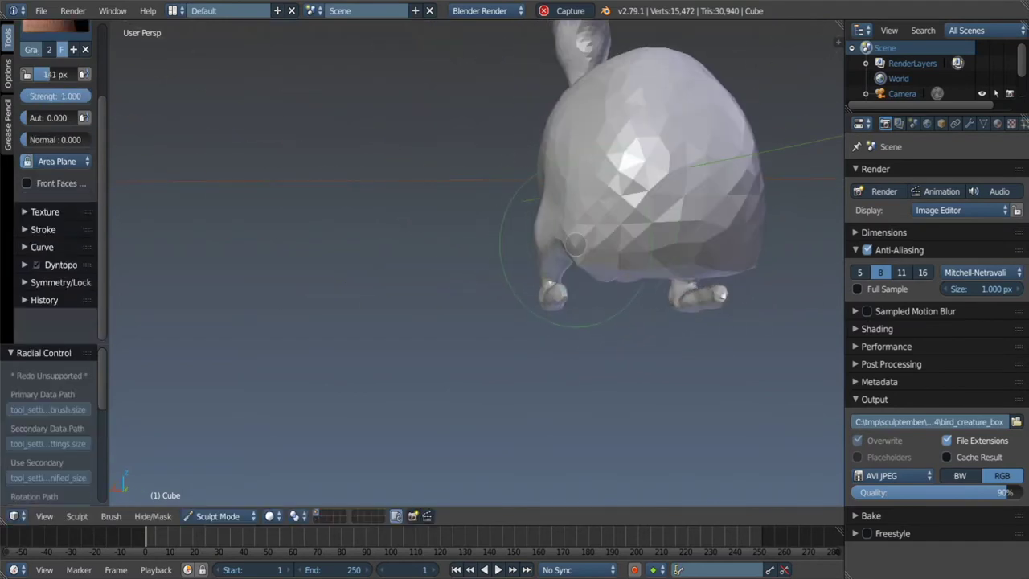
scroll(575, 244, "down", 3)
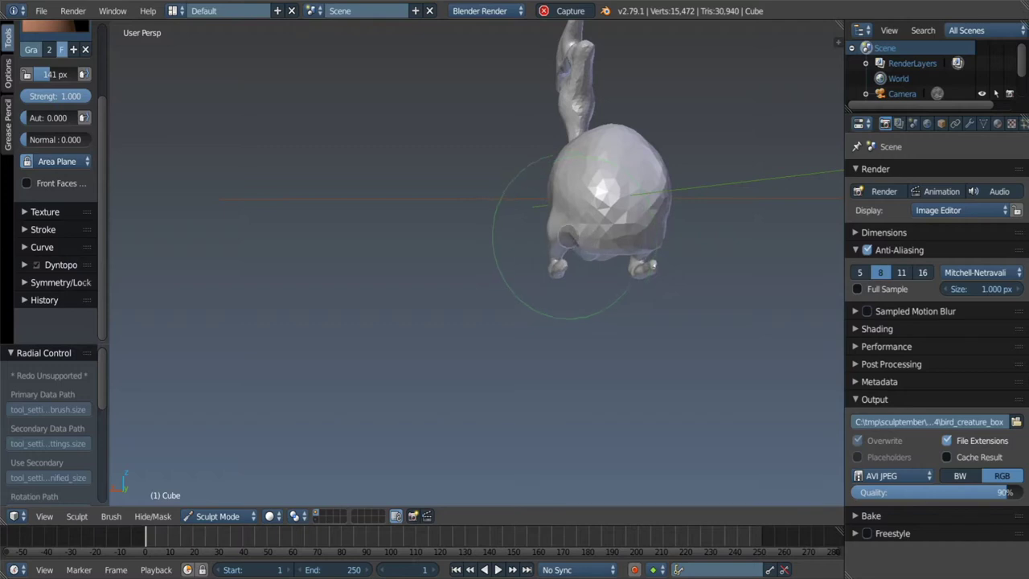
key("c")
left_click_drag(589, 241, 547, 257)
scroll(562, 249, "up", 5)
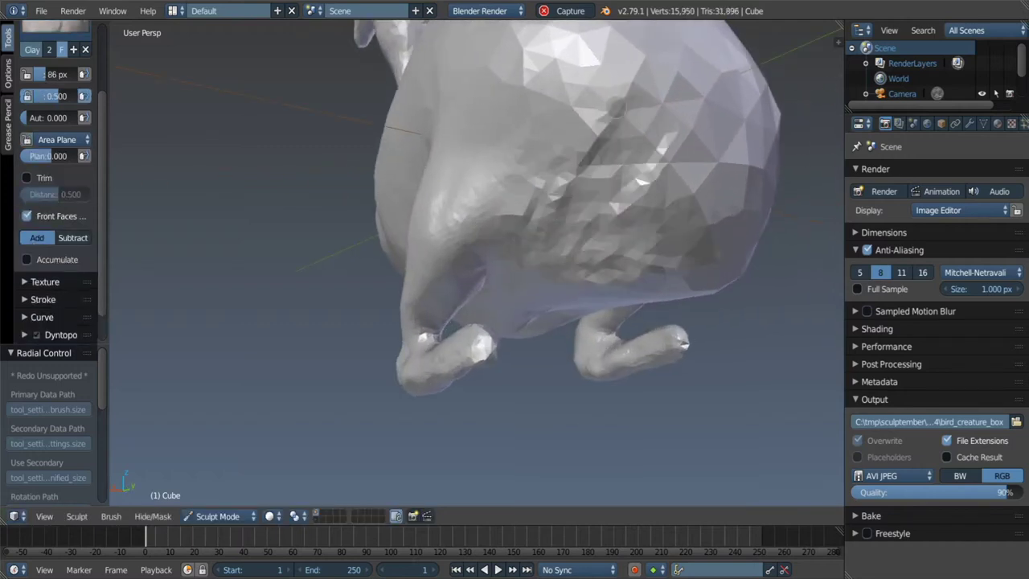
left_click_drag(614, 107, 643, 265)
Set the Grab brush to 138 px and orbit to inspect the whole bird.
key("g")
mouse_move(524, 248)
middle_mouse_down()
mouse_move(450, 253)
mouse_move(494, 191)
mouse_move(501, 223)
mouse_move(480, 195)
mouse_move(465, 216)
mouse_move(482, 229)
mouse_move(564, 138)
mouse_move(528, 193)
middle_mouse_up()
key("f")
left_click(479, 251)
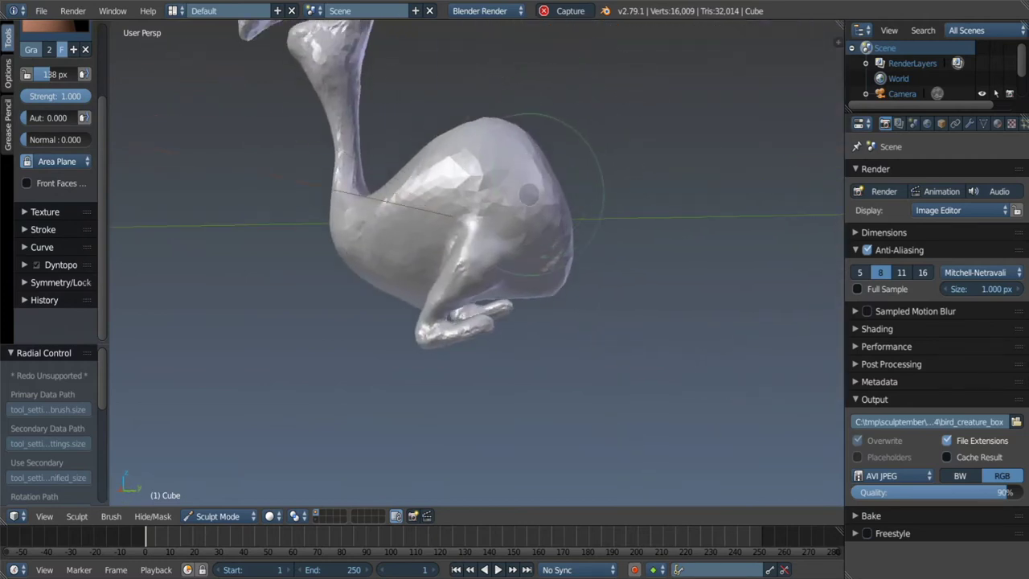
mouse_move(487, 125)
middle_mouse_down()
mouse_move(474, 134)
mouse_move(468, 211)
mouse_move(482, 185)
mouse_move(571, 193)
mouse_move(466, 253)
mouse_move(460, 181)
middle_mouse_up()
scroll(459, 218, "up", 5)
middle_click_drag(459, 218, 466, 223)
scroll(489, 202, "down", 6)
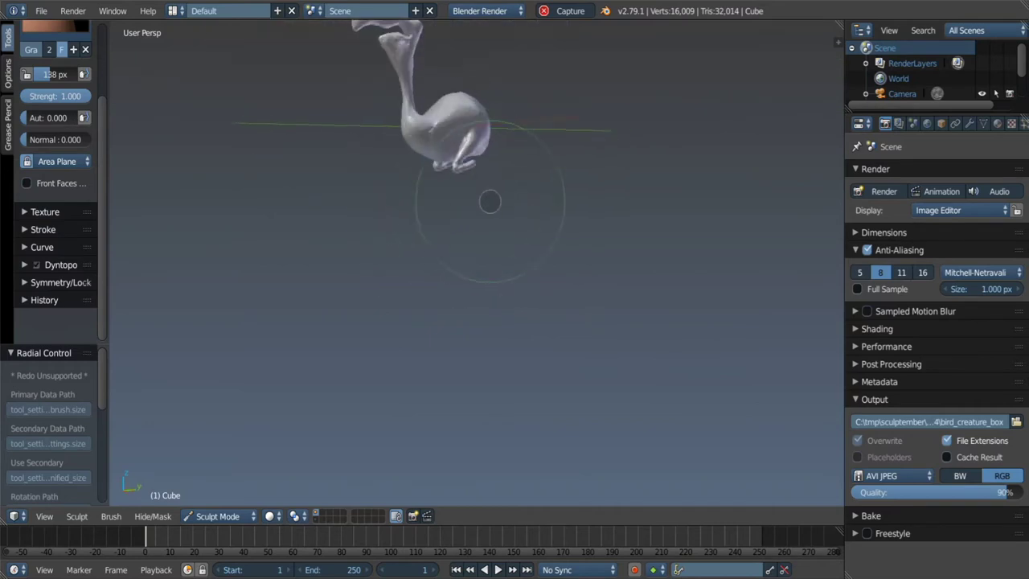
scroll(489, 201, "up", 5)
mouse_move(494, 184)
middle_mouse_down()
mouse_move(490, 172)
mouse_move(517, 150)
mouse_move(499, 137)
middle_mouse_up()
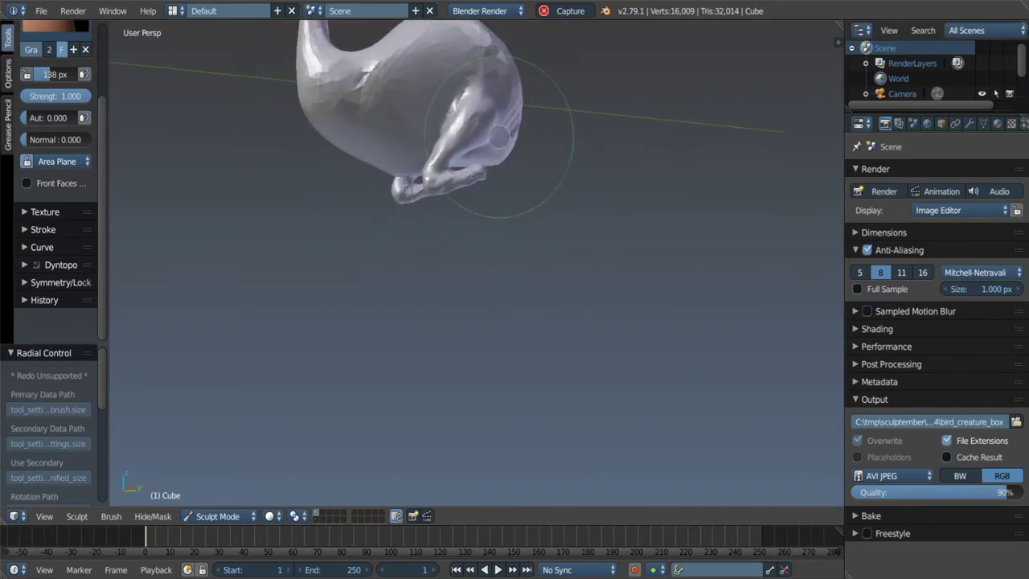
Frame the whole bird in an orthographic right-side view.
key("KP_3")
scroll(459, 200, "up", 2)
scroll(517, 163, "up", 2)
scroll(493, 169, "up", 2)
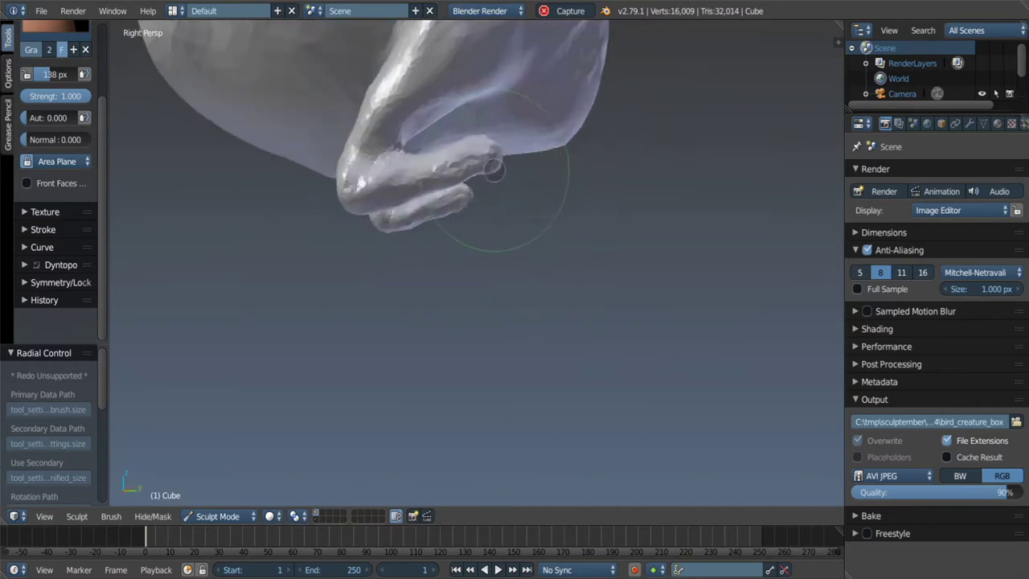
key("KP_5")
scroll(493, 170, "down", 3)
middle_click_drag(402, 225, 454, 211, "shift")
scroll(455, 208, "up", 1)
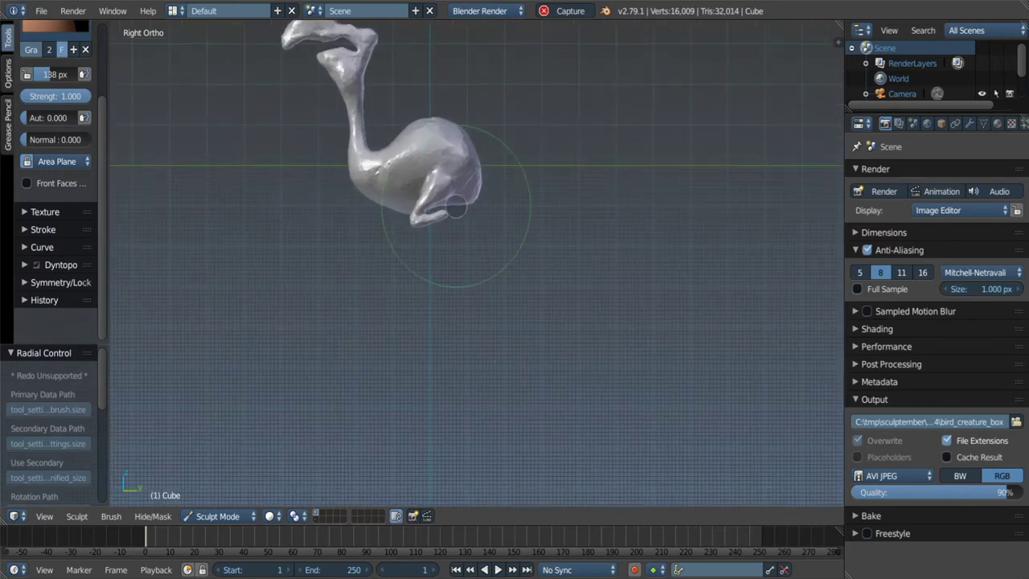
Drag the curled foot tip down with Snake Hook into a longer, hooked lower leg.
scroll(442, 266, "up", 2)
scroll(434, 217, "up", 2)
scroll(471, 206, "up", 2)
scroll(491, 157, "up", 2)
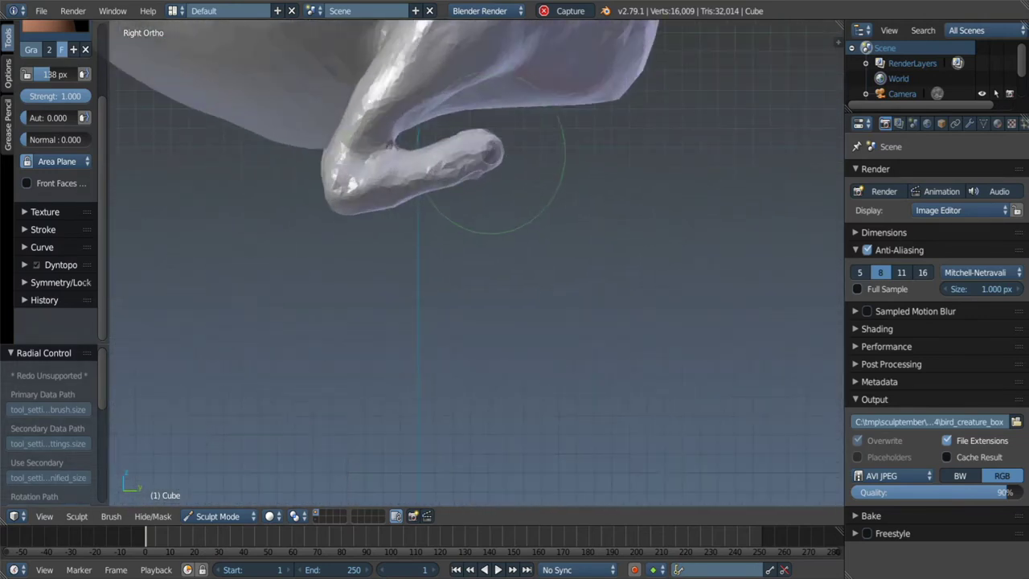
key("k")
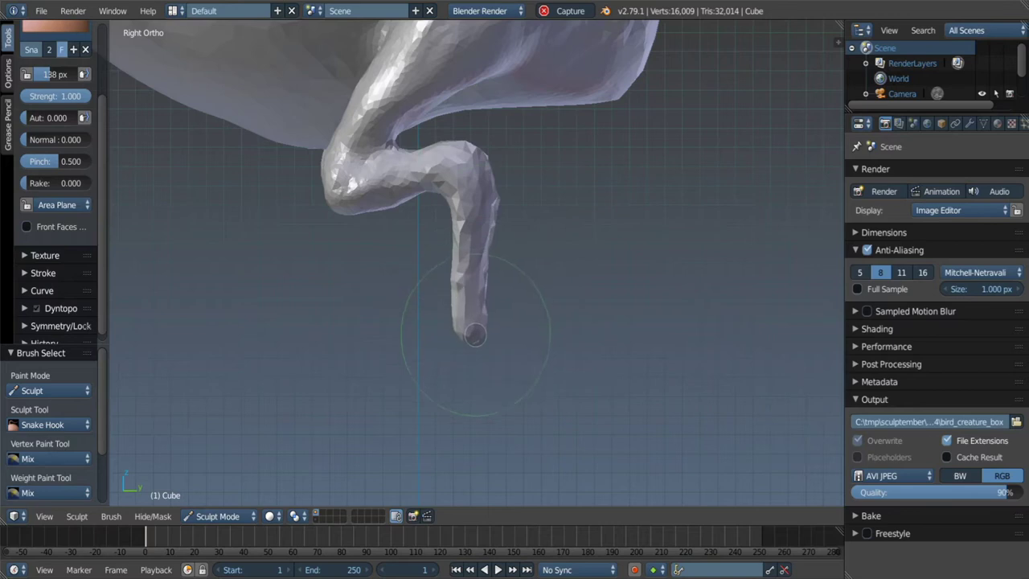
left_click_drag(466, 197, 476, 208)
key("g")
key("f")
left_click(480, 209)
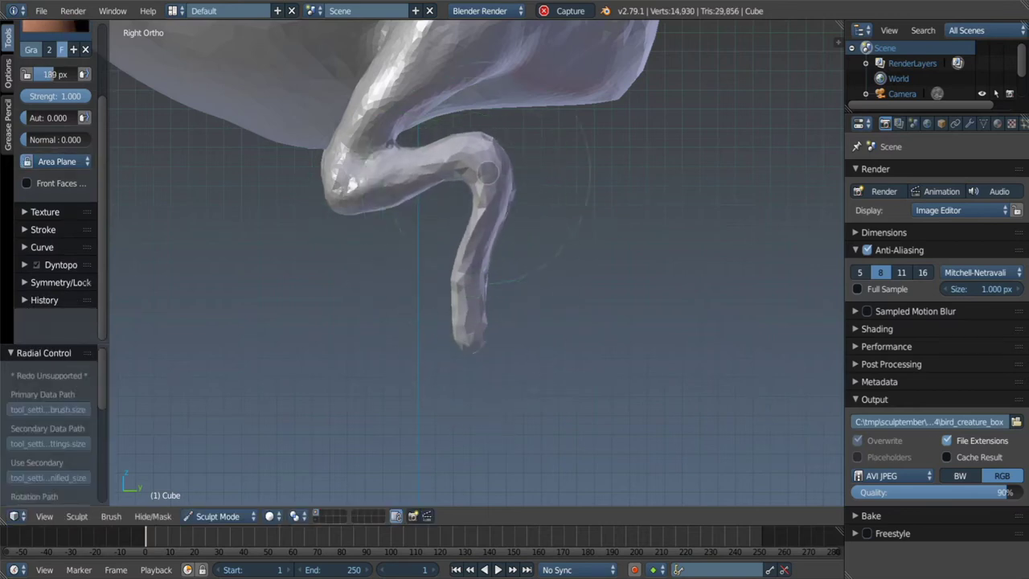
key("c")
mouse_move(467, 336)
middle_mouse_down()
mouse_move(454, 306)
mouse_move(466, 245)
middle_mouse_up()
scroll(466, 245, "up", 2)
Set the Clay brush to a 76 px radius and frame the bent leg.
scroll(478, 233, "up", 1)
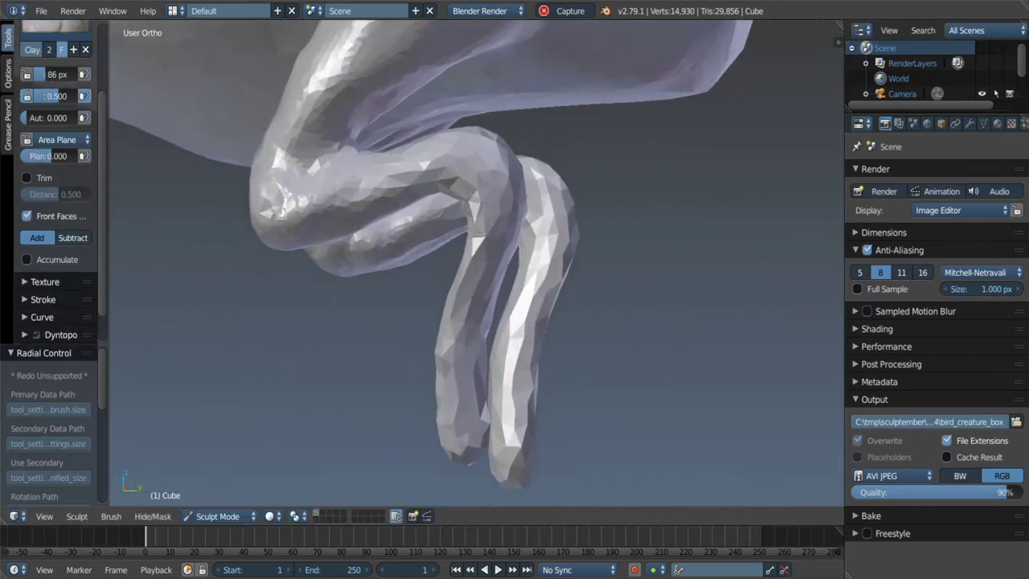
left_click_drag(478, 470, 466, 402)
mouse_move(466, 402)
middle_mouse_down()
mouse_move(479, 320)
mouse_move(457, 322)
middle_mouse_up()
key("g")
middle_click_drag(445, 372, 462, 305)
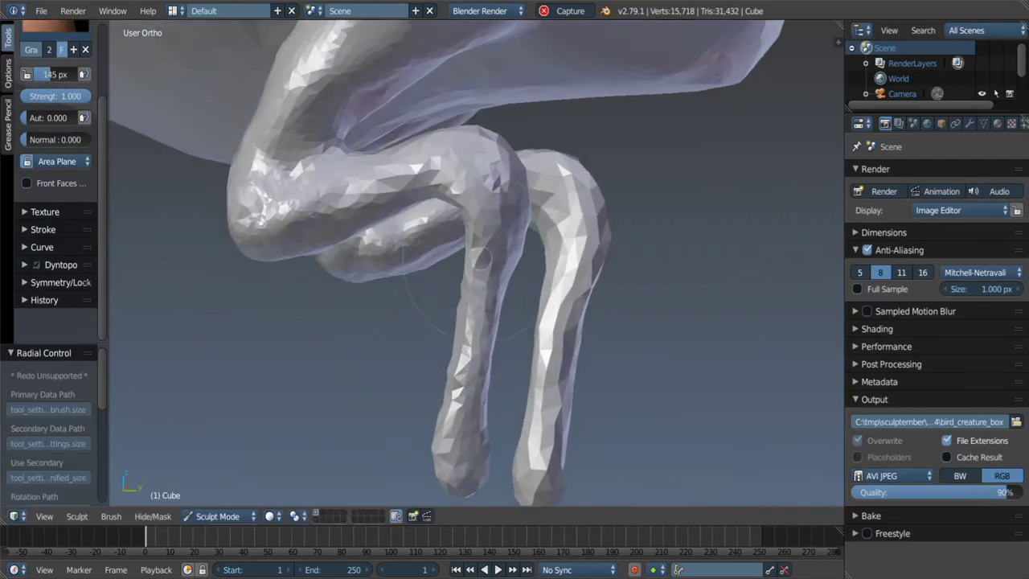
key("c")
scroll(474, 263, "up", 2)
left_click(422, 257)
mouse_move(422, 257)
middle_mouse_down()
mouse_move(418, 265)
mouse_move(390, 252)
mouse_move(435, 327)
middle_mouse_up()
mouse_move(401, 256)
middle_mouse_down()
mouse_move(482, 268)
mouse_move(487, 237)
middle_mouse_up()
Bulk up the bent limb with Clay strokes along its length.
key("s")
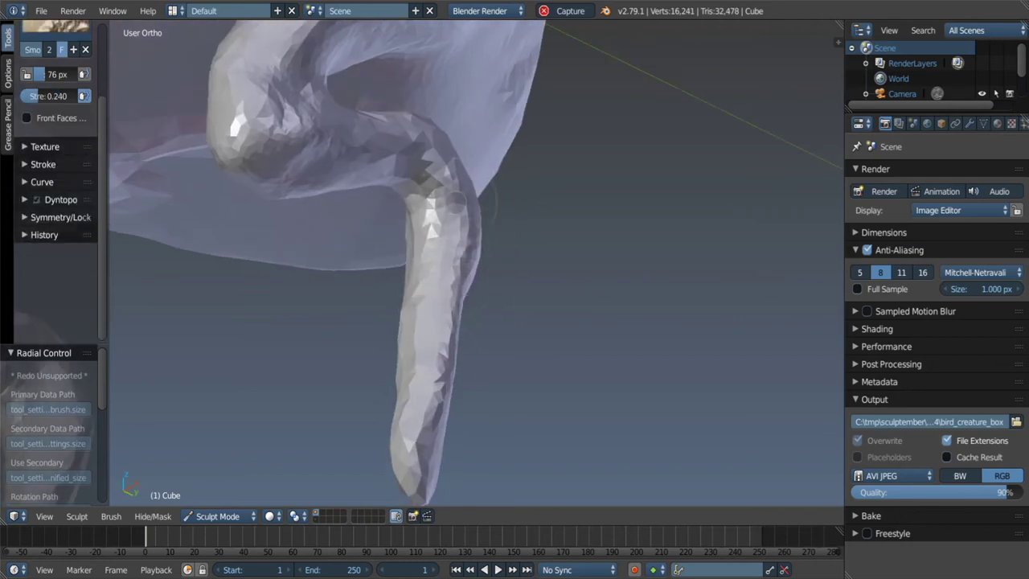
key("c")
middle_click_drag(456, 202, 412, 217)
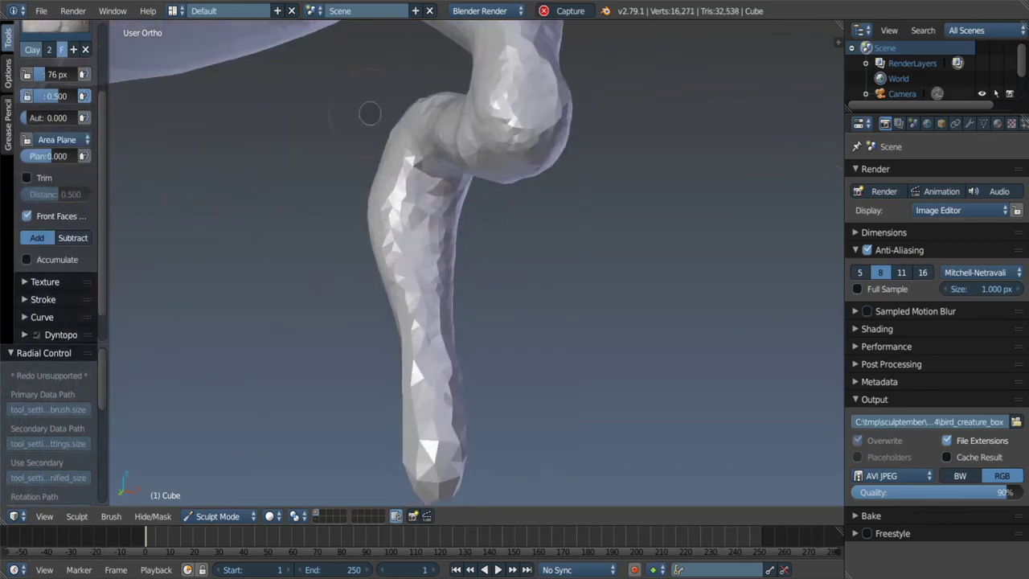
mouse_move(407, 261)
middle_mouse_down()
mouse_move(447, 309)
mouse_move(509, 345)
mouse_move(354, 321)
middle_mouse_up()
left_click_drag(354, 322, 386, 426)
middle_click_drag(418, 368, 418, 464)
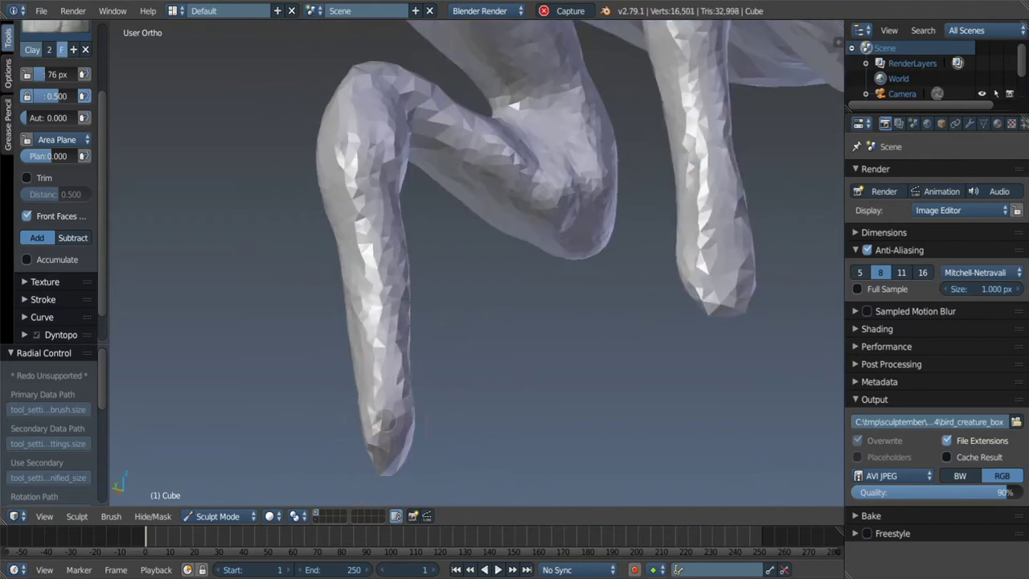
mouse_move(386, 424)
middle_mouse_down()
mouse_move(413, 230)
mouse_move(308, 298)
mouse_move(381, 216)
middle_mouse_up()
Enlarge the brush to 132 px and carve a Crease into the knee, then return to Clay.
key("f")
left_click(402, 282)
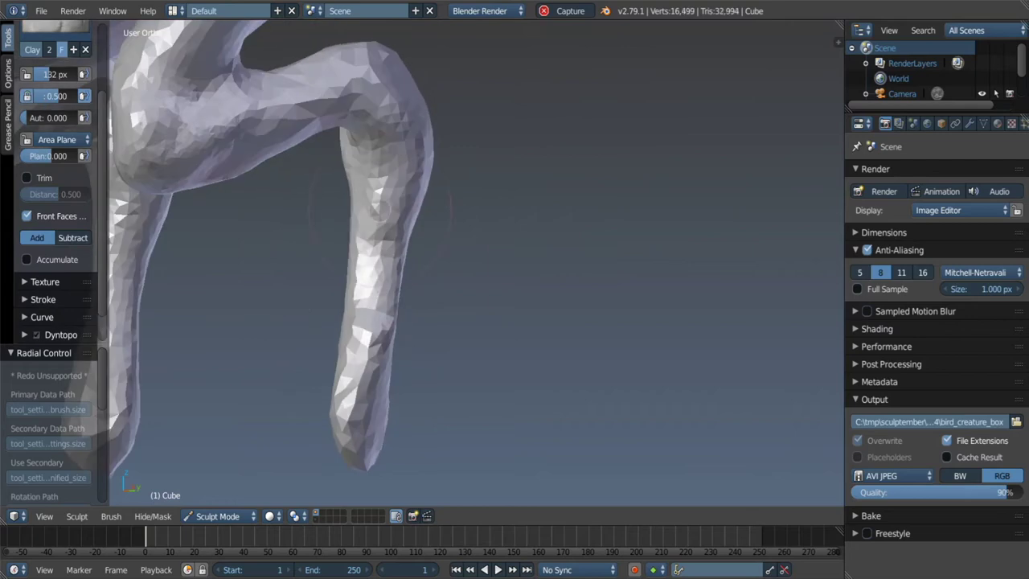
middle_click_drag(406, 334, 488, 197)
key("shift+c")
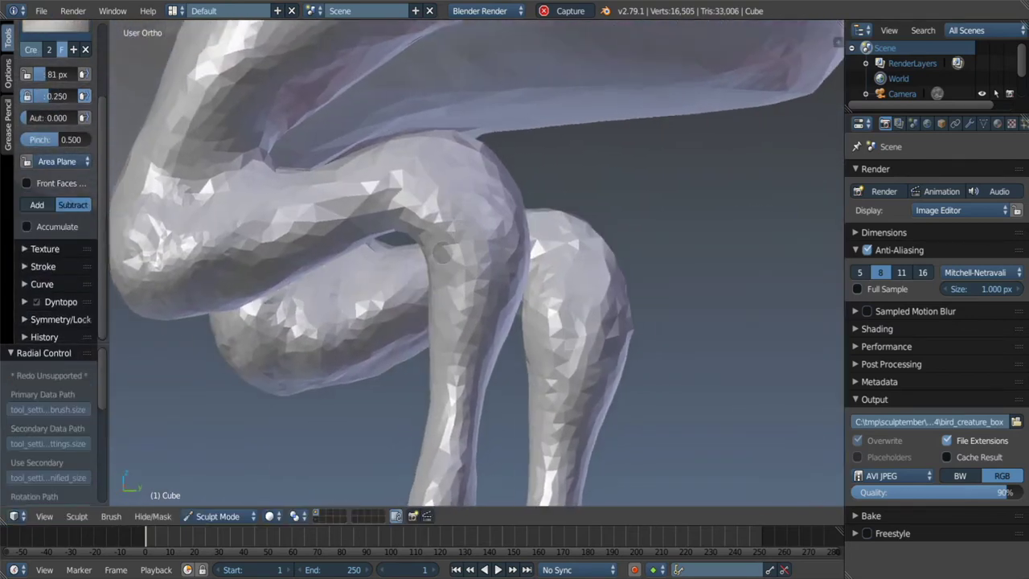
left_click_drag(496, 203, 478, 257)
mouse_move(478, 257)
middle_mouse_down()
mouse_move(434, 252)
mouse_move(386, 225)
mouse_move(340, 156)
mouse_move(372, 199)
mouse_move(353, 184)
mouse_move(346, 193)
mouse_move(366, 202)
middle_mouse_up()
key("s")
key("c")
scroll(367, 202, "up", 3)
Add Clay to the right leg and start building up its knee joint.
scroll(377, 180, "up", 1)
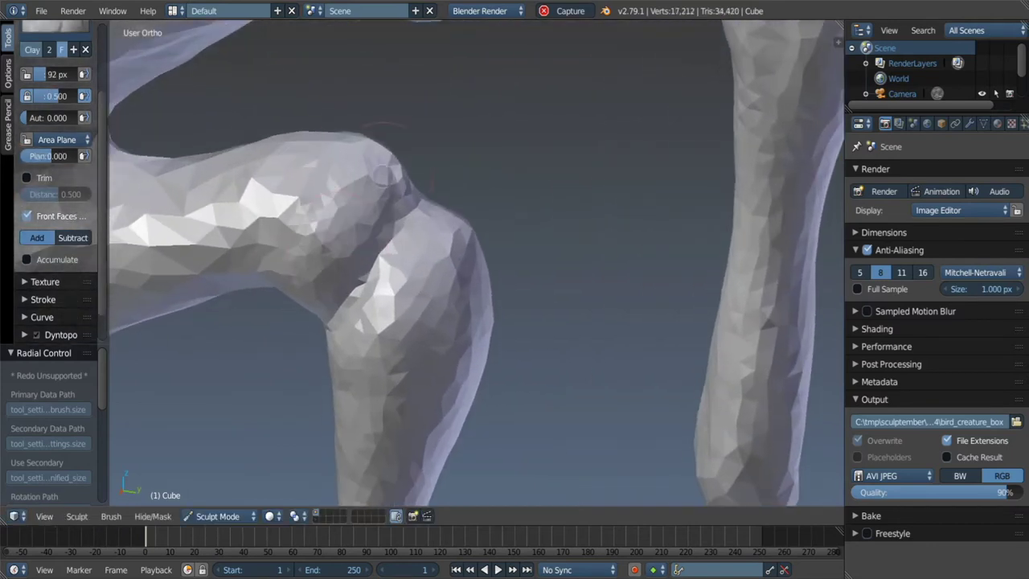
middle_click_drag(301, 284, 277, 265)
left_click_drag(277, 266, 286, 249)
middle_click_drag(285, 249, 290, 240)
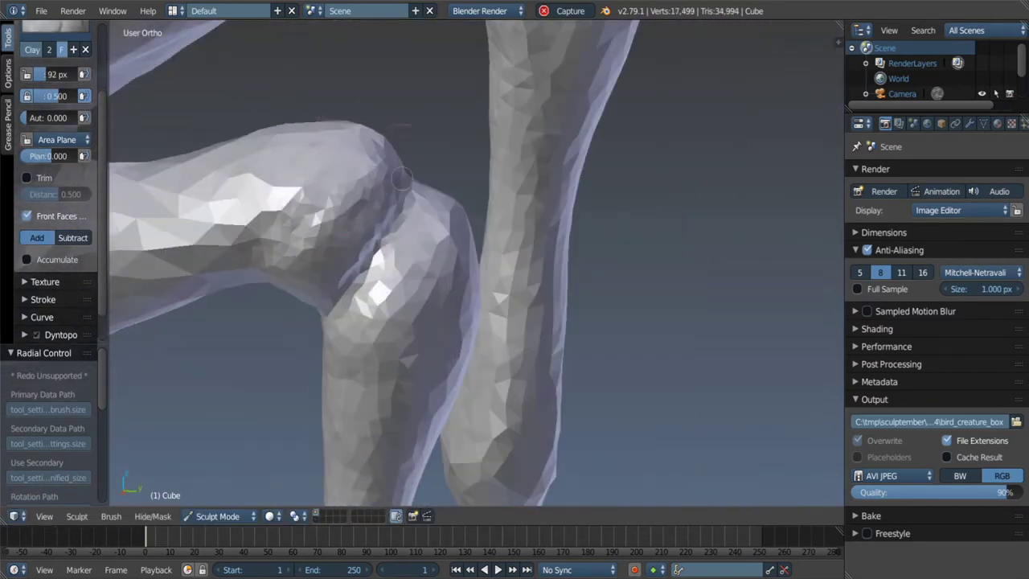
middle_click_drag(402, 178, 365, 193)
left_click_drag(434, 257, 440, 254)
middle_click_drag(440, 254, 418, 273)
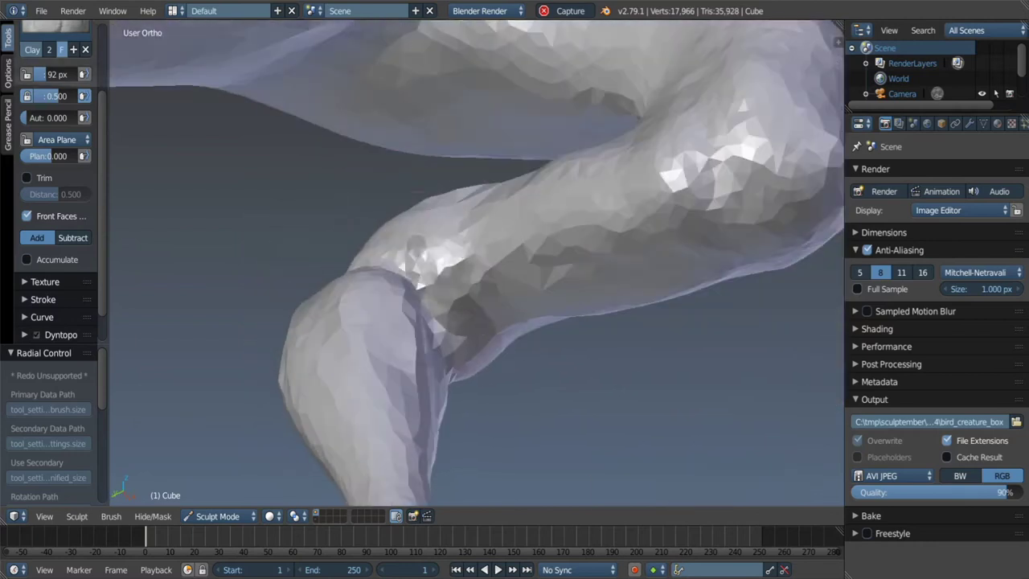
middle_click_drag(516, 341, 414, 117)
left_click_drag(402, 112, 426, 112)
mouse_move(426, 112)
middle_mouse_down()
mouse_move(435, 325)
mouse_move(450, 322)
middle_mouse_up()
left_click_drag(450, 322, 454, 326)
middle_click_drag(455, 327, 459, 330)
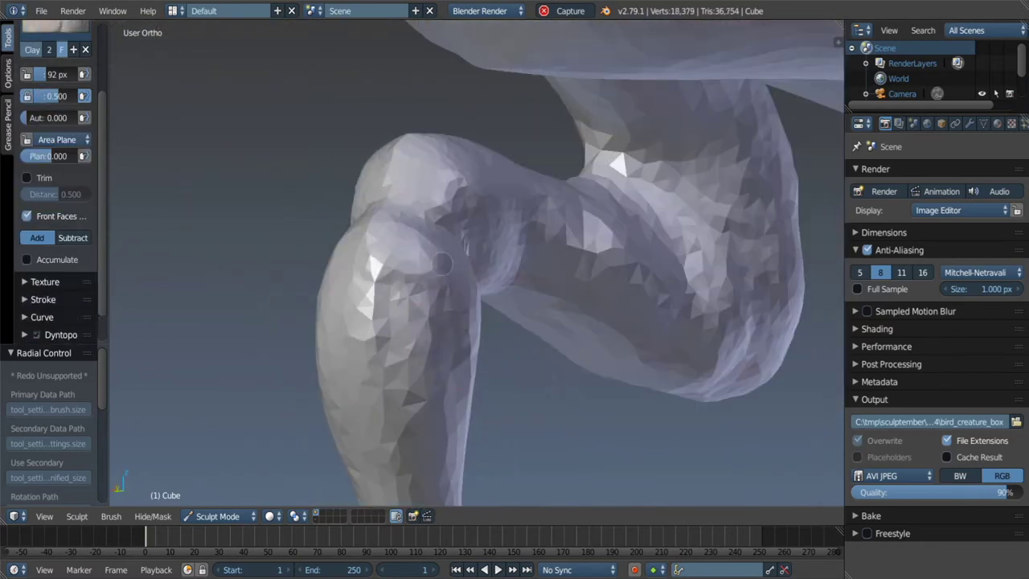
Bulk up volume around the knee joint with more Clay strokes from several angles.
middle_click_drag(442, 264, 459, 265)
middle_click_drag(416, 309, 434, 325)
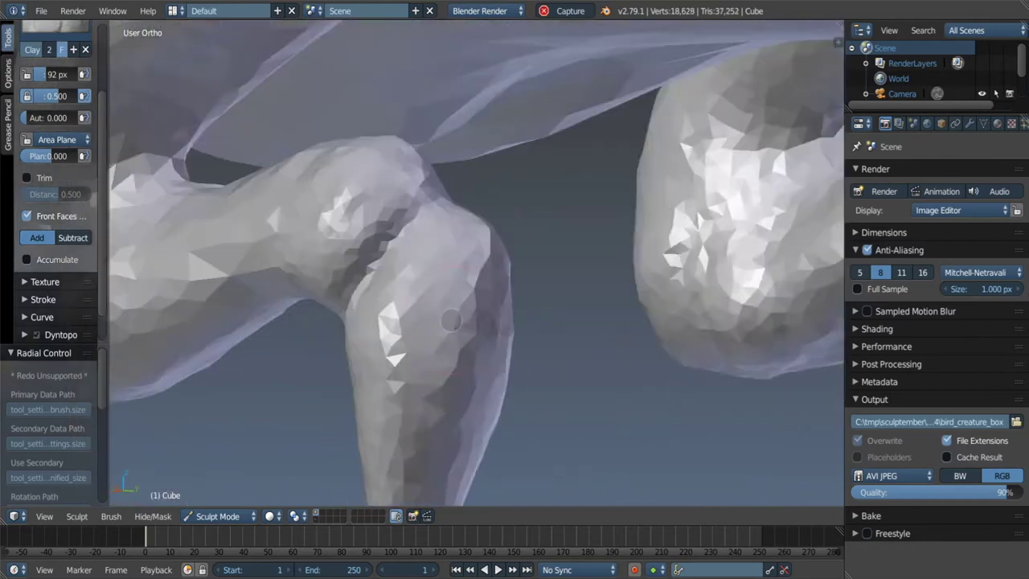
left_click_drag(434, 325, 440, 331)
middle_click_drag(441, 331, 447, 341)
mouse_move(488, 236)
middle_mouse_down()
mouse_move(494, 289)
mouse_move(482, 303)
middle_mouse_up()
left_click_drag(482, 304, 459, 298)
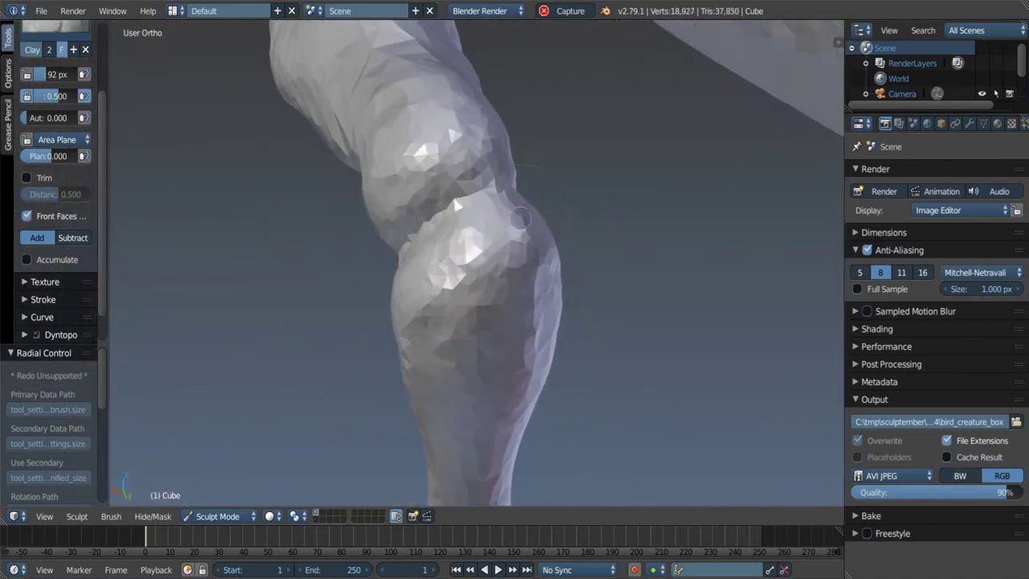
middle_click_drag(519, 216, 458, 298)
left_click_drag(458, 297, 438, 338)
middle_click_drag(438, 337, 398, 398)
left_click_drag(397, 398, 389, 424)
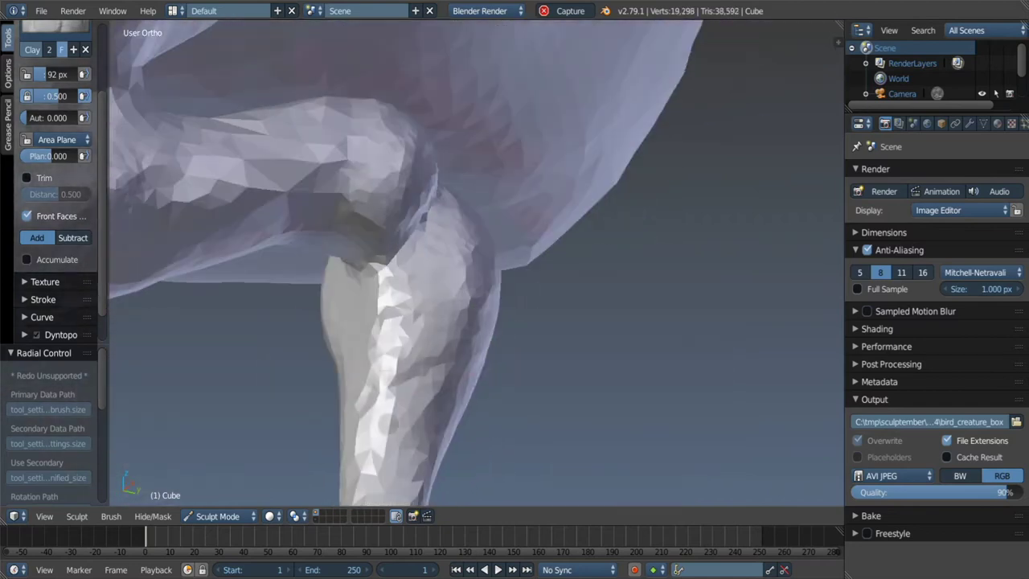
mouse_move(386, 422)
middle_mouse_down()
mouse_move(489, 186)
mouse_move(484, 173)
middle_mouse_up()
left_click_drag(484, 172, 483, 170)
Refine the leg joint with Clay, then smooth the knee joint.
middle_click_drag(370, 304, 405, 245)
left_click_drag(406, 245, 413, 236)
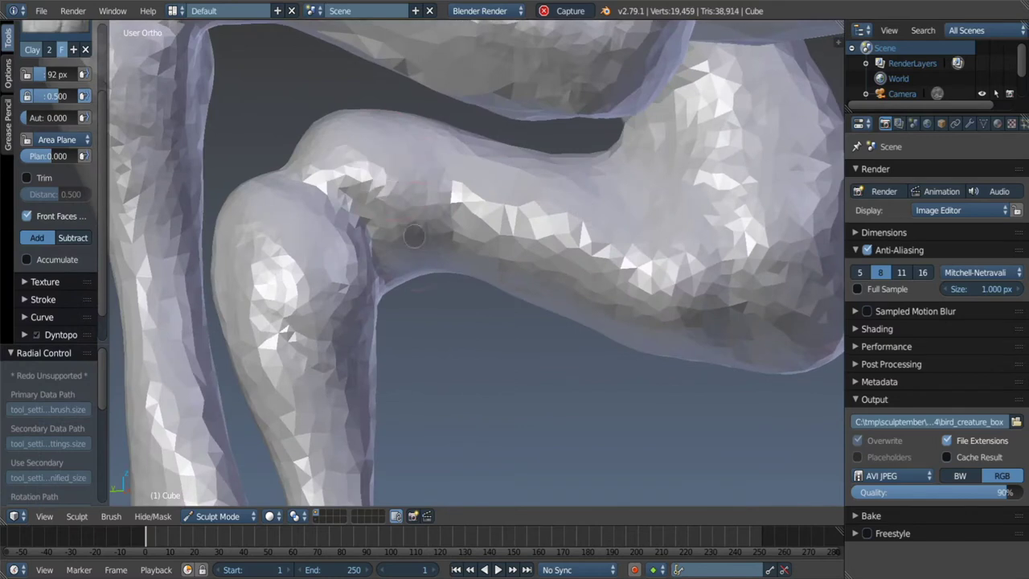
mouse_move(351, 158)
middle_mouse_down()
mouse_move(496, 252)
mouse_move(299, 159)
middle_mouse_up()
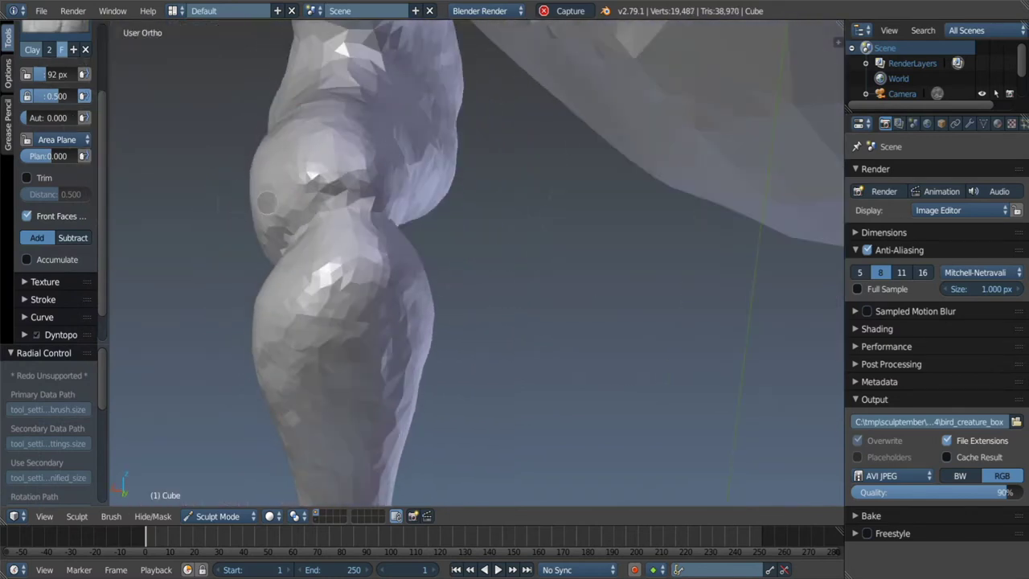
middle_click_drag(374, 163, 409, 167)
left_click_drag(408, 168, 413, 165)
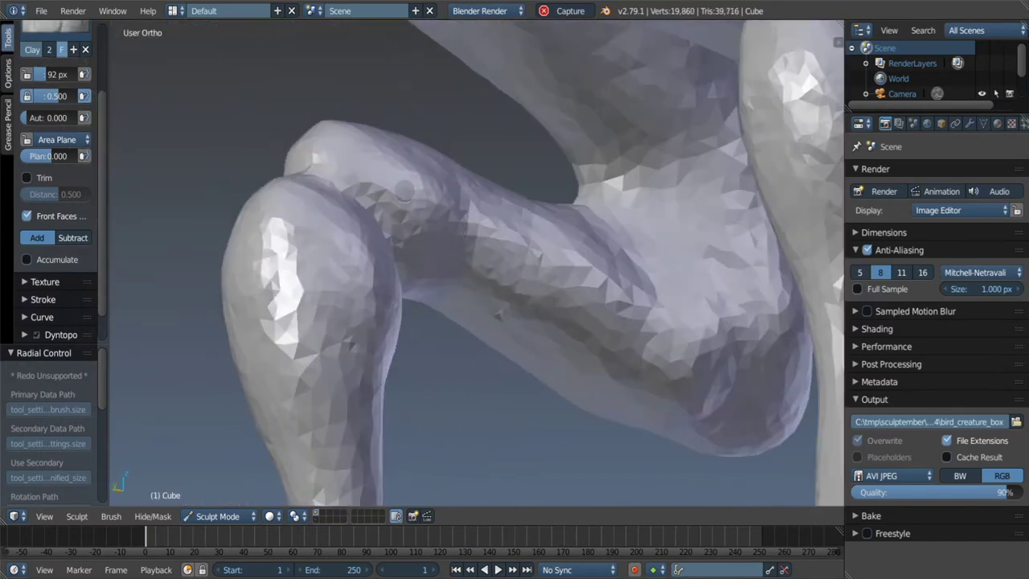
mouse_move(498, 315)
middle_mouse_down()
mouse_move(450, 265)
mouse_move(590, 188)
mouse_move(522, 225)
mouse_move(448, 361)
mouse_move(494, 417)
mouse_move(482, 337)
mouse_move(401, 217)
mouse_move(463, 282)
middle_mouse_up()
key("shift+c")
key("s")
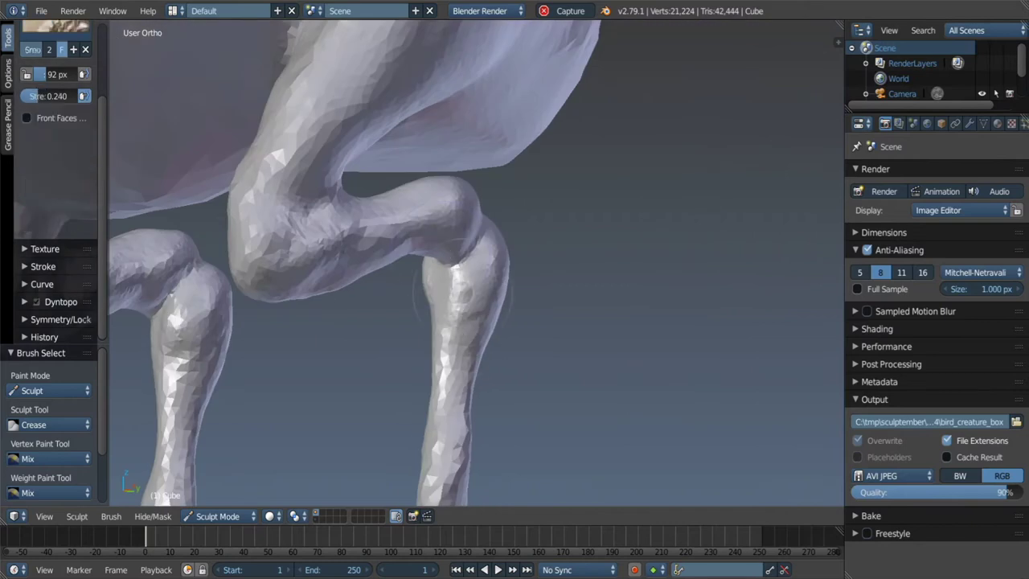
mouse_move(476, 341)
middle_mouse_down()
mouse_move(501, 361)
mouse_move(471, 332)
middle_mouse_up()
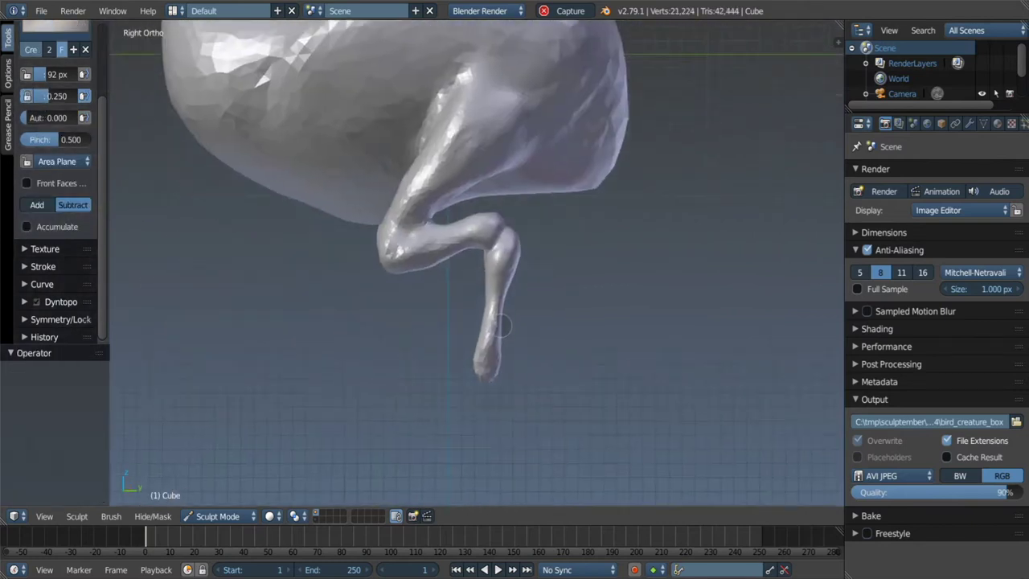
Shrink the brush to 52 px and sculpt the leg tip into a foot.
middle_click_drag(493, 298, 515, 266)
scroll(515, 266, "up", 2)
scroll(498, 321, "up", 1)
key("f")
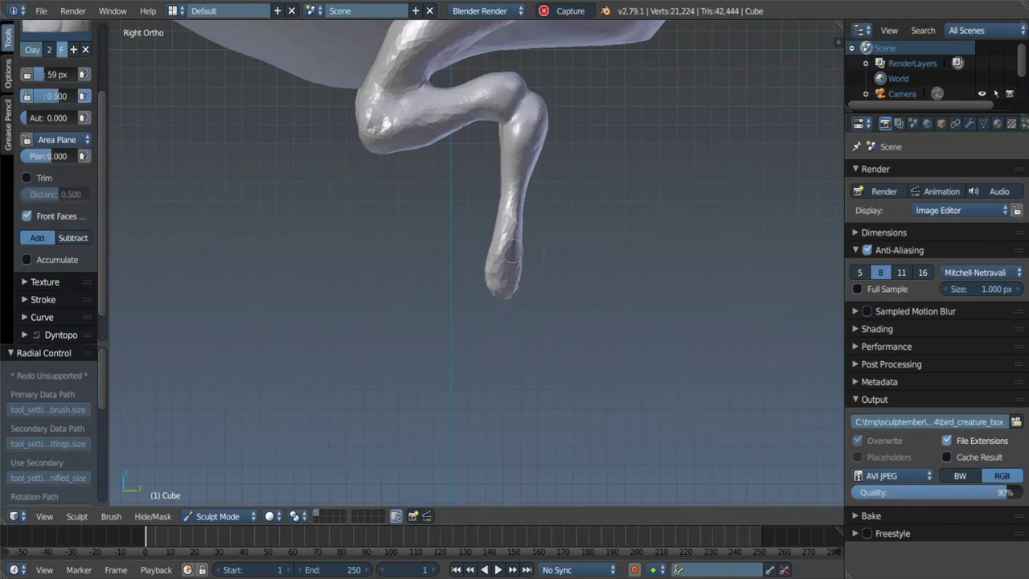
scroll(512, 273, "up", 2)
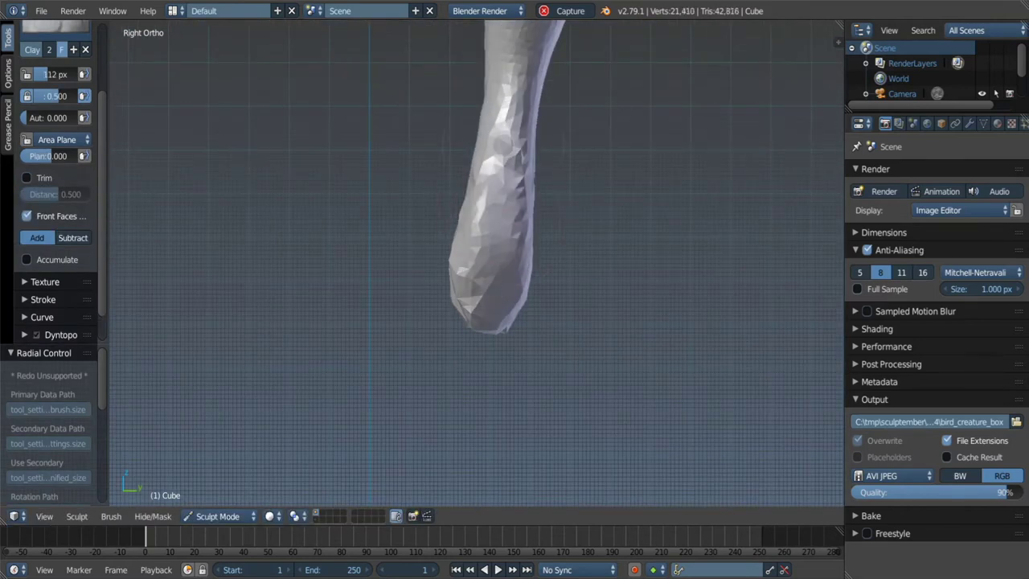
middle_click_drag(498, 201, 518, 196)
middle_click_drag(441, 336, 450, 306)
left_click_drag(434, 309, 482, 257)
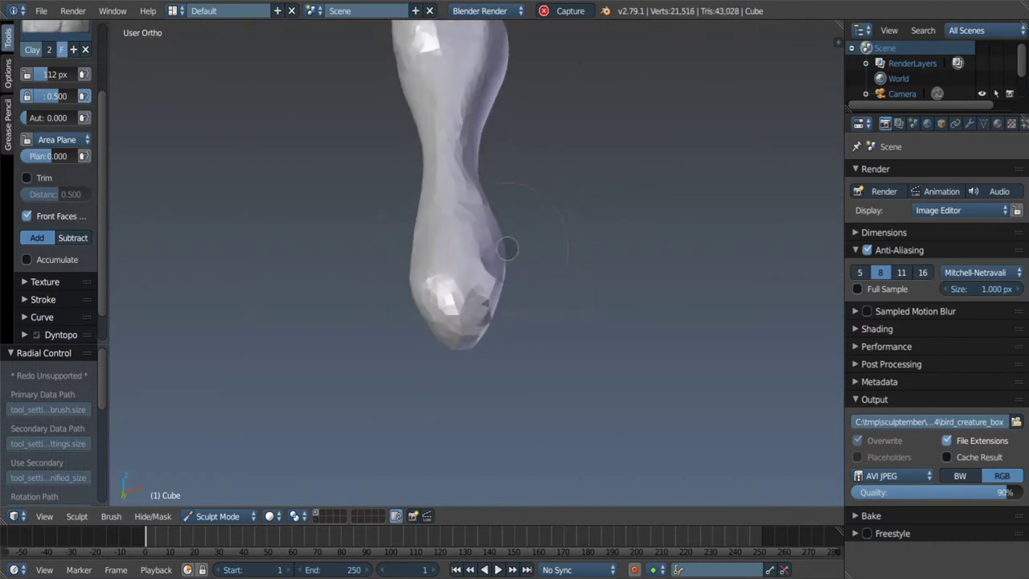
middle_click_drag(510, 246, 426, 236)
Build up rounded feet on both leg tips with Clay, including the underside.
middle_click_drag(532, 278, 515, 281)
left_click_drag(514, 281, 522, 286)
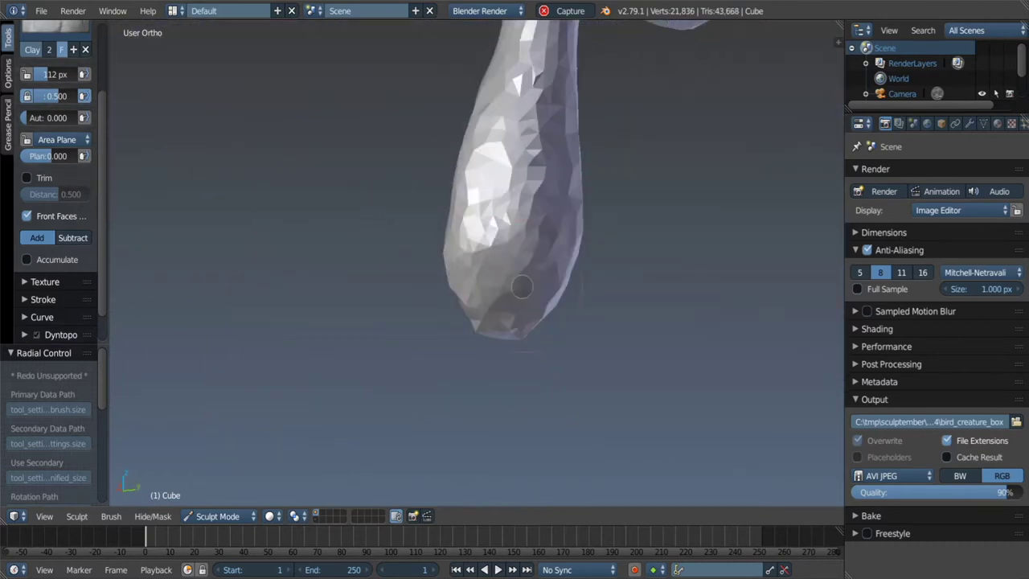
middle_click_drag(623, 274, 562, 241)
left_click_drag(563, 233, 530, 242)
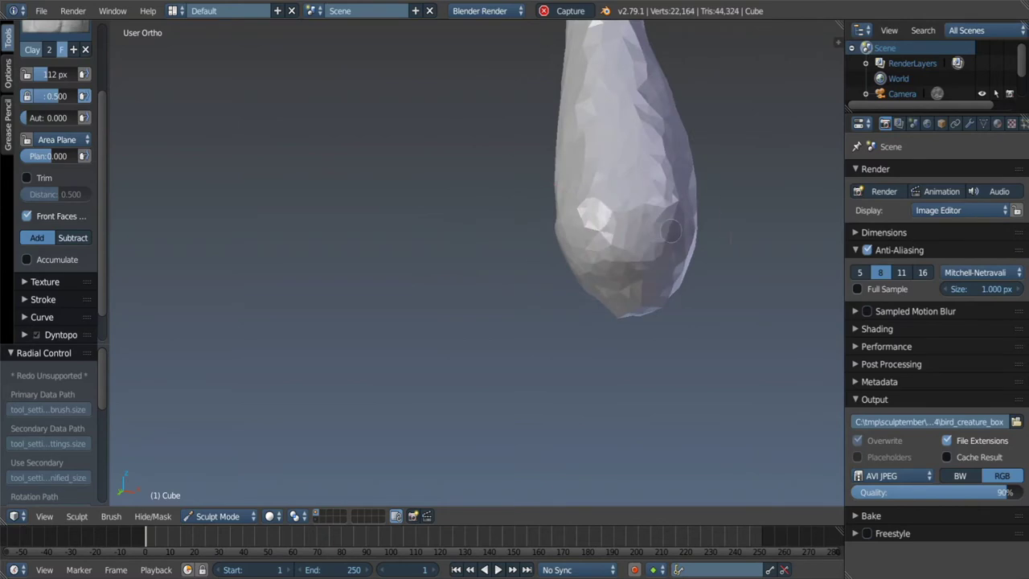
middle_click_drag(671, 232, 639, 265)
scroll(635, 273, "up", 2)
left_click_drag(626, 277, 631, 284)
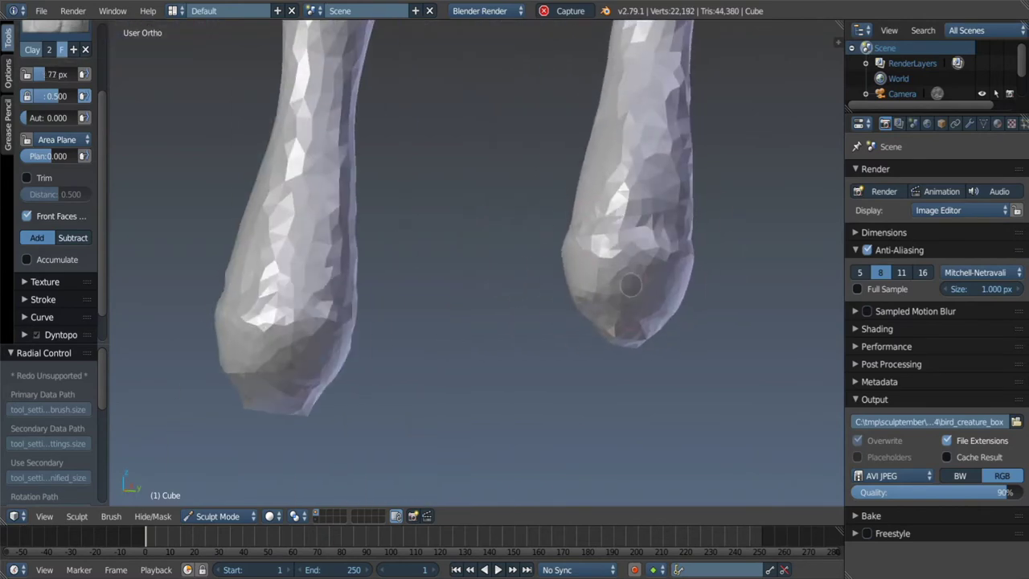
middle_click_drag(630, 285, 675, 273)
left_click_drag(675, 266, 691, 281)
mouse_move(691, 282)
middle_mouse_down()
mouse_move(704, 271)
mouse_move(527, 106)
middle_mouse_up()
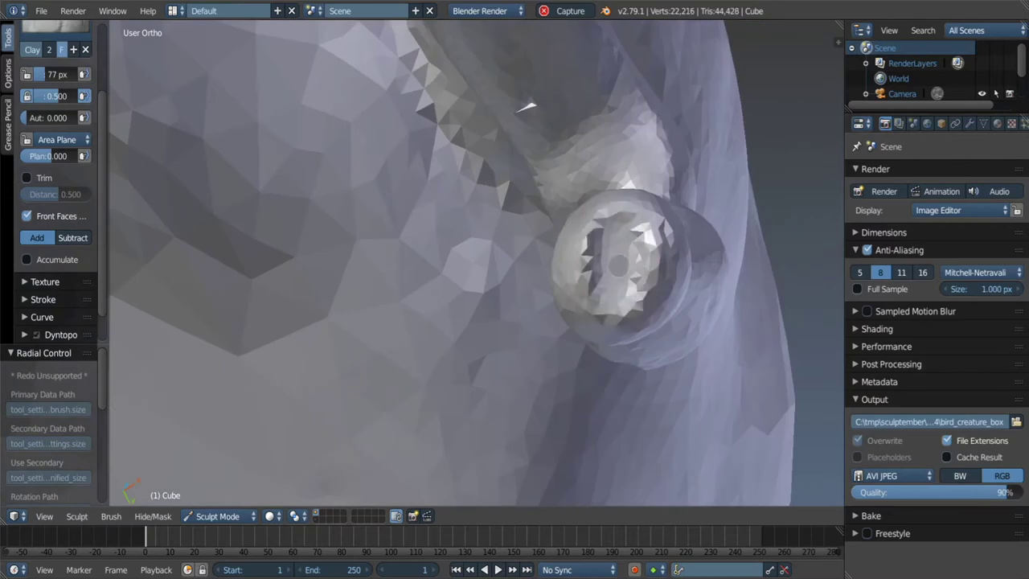
Add Clay material to the other leg's bulbous tip.
key("g")
key("c")
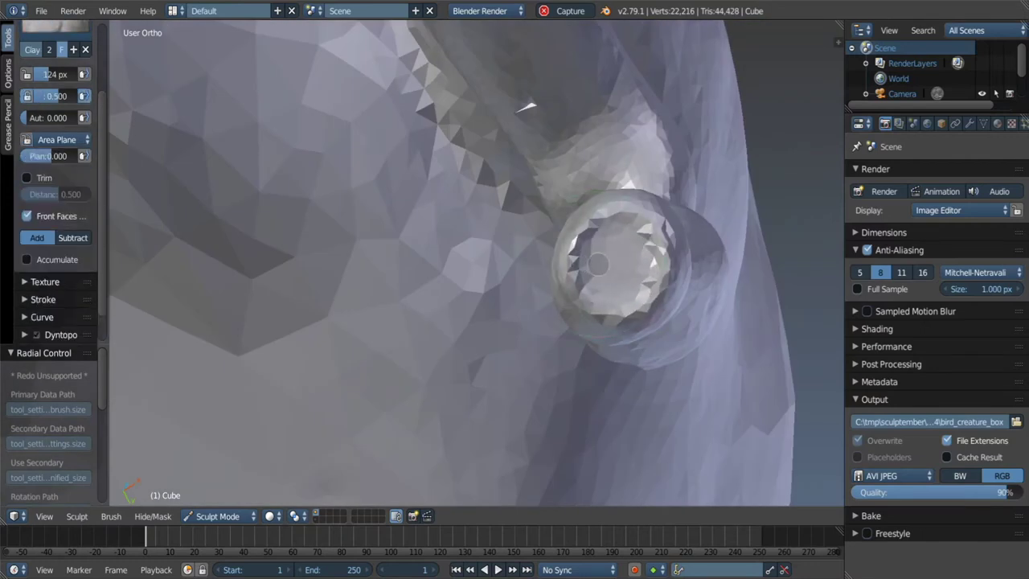
scroll(527, 107, "down", 3)
scroll(591, 177, "down", 3)
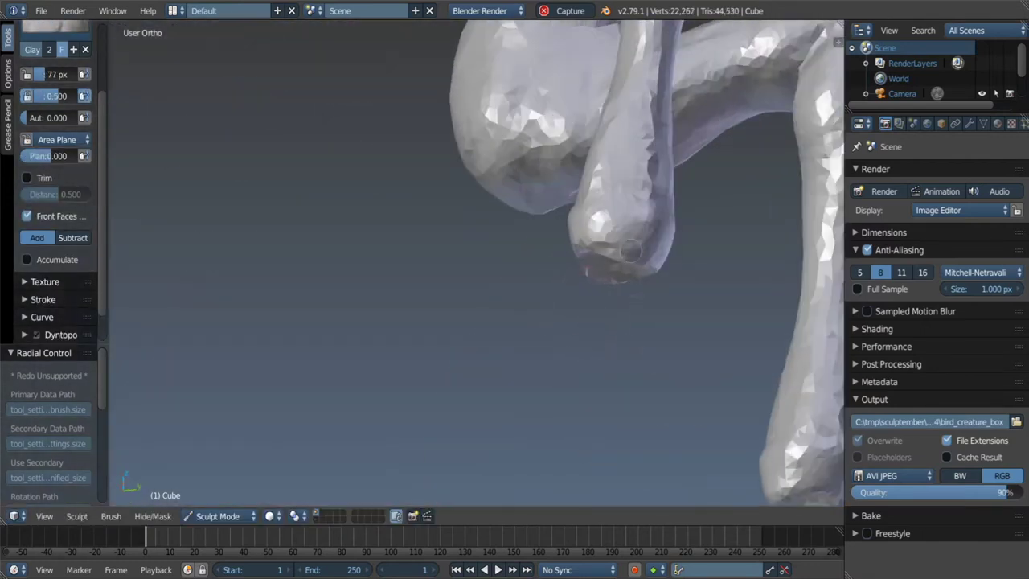
scroll(655, 245, "down", 2)
key("g")
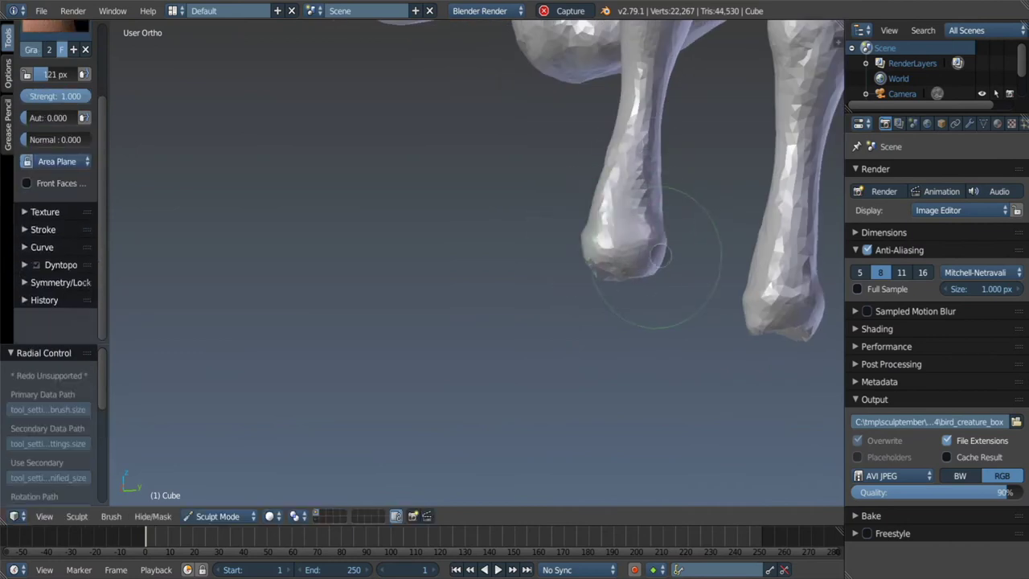
mouse_move(654, 225)
middle_mouse_down()
mouse_move(616, 229)
mouse_move(652, 238)
middle_mouse_up()
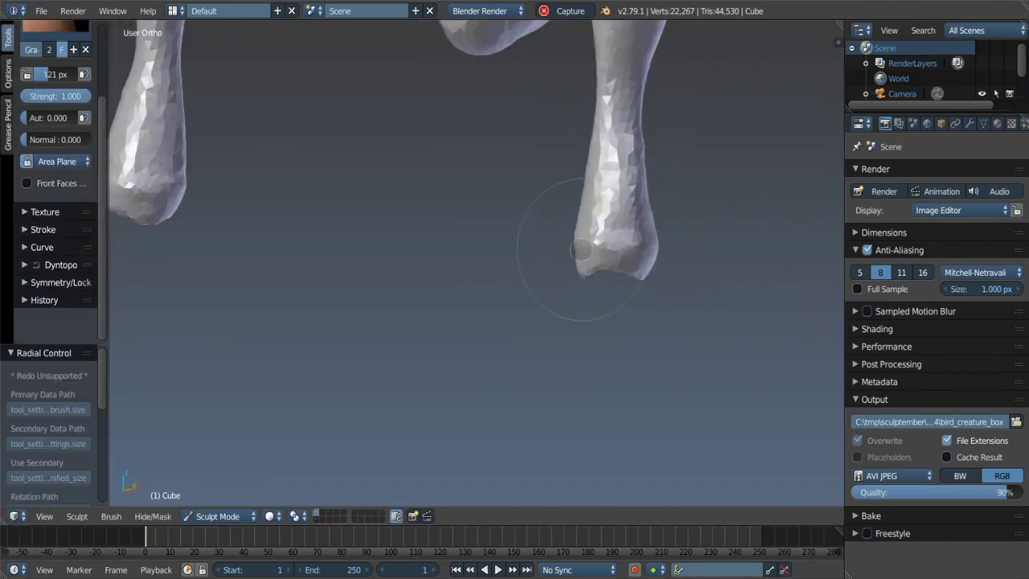
mouse_move(580, 250)
middle_mouse_down()
mouse_move(613, 225)
mouse_move(586, 221)
mouse_move(621, 232)
middle_mouse_up()
scroll(613, 225, "up", 3)
scroll(595, 241, "up", 2)
scroll(579, 249, "up", 1)
key("c")
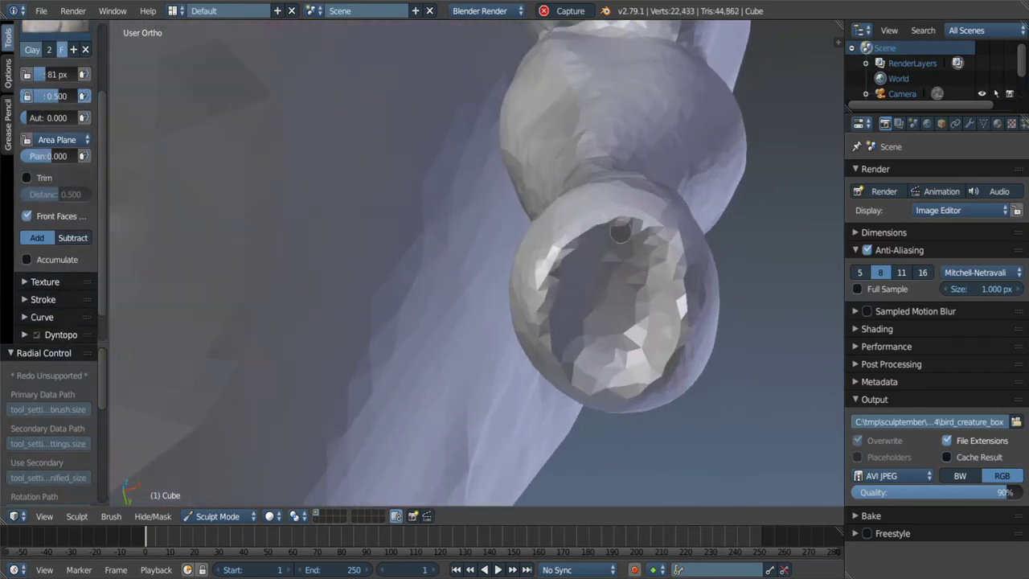
left_click(613, 323)
middle_click_drag(613, 323, 607, 289)
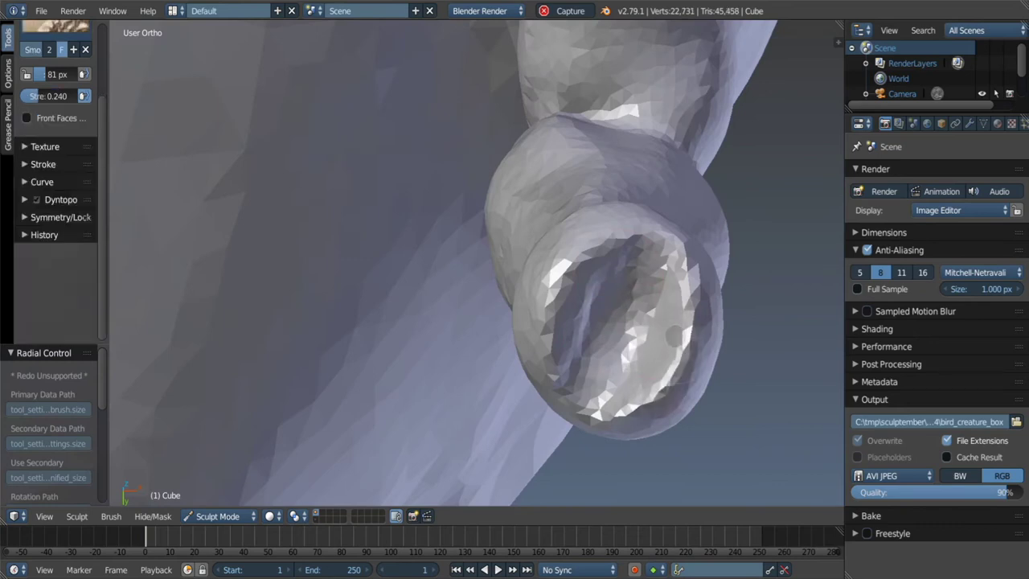
With Grab active, check the bone-like leg tip from the side and view the whole creature.
middle_click_drag(663, 335, 629, 303)
key("g")
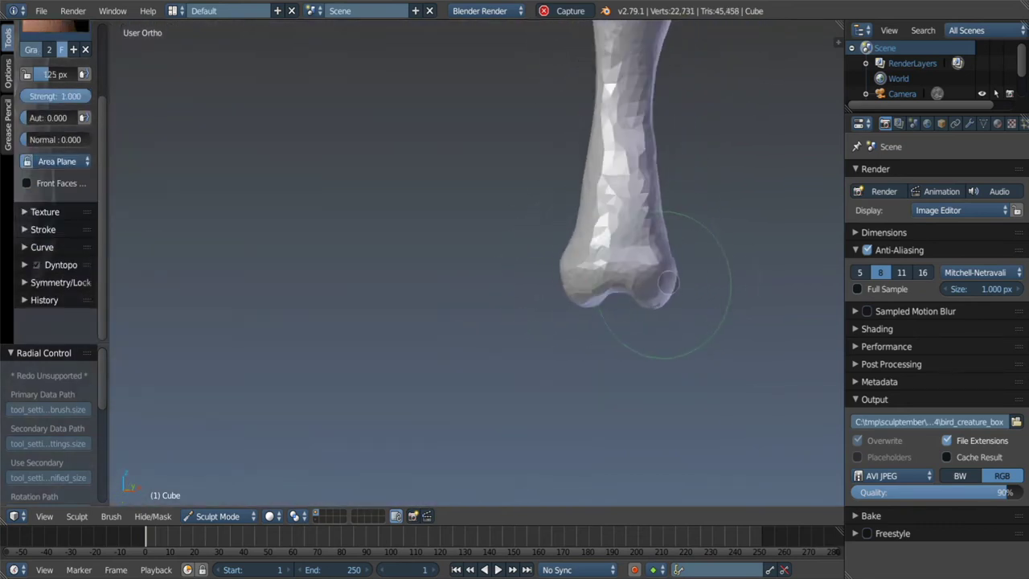
middle_click_drag(667, 281, 623, 246)
middle_click_drag(723, 274, 725, 247)
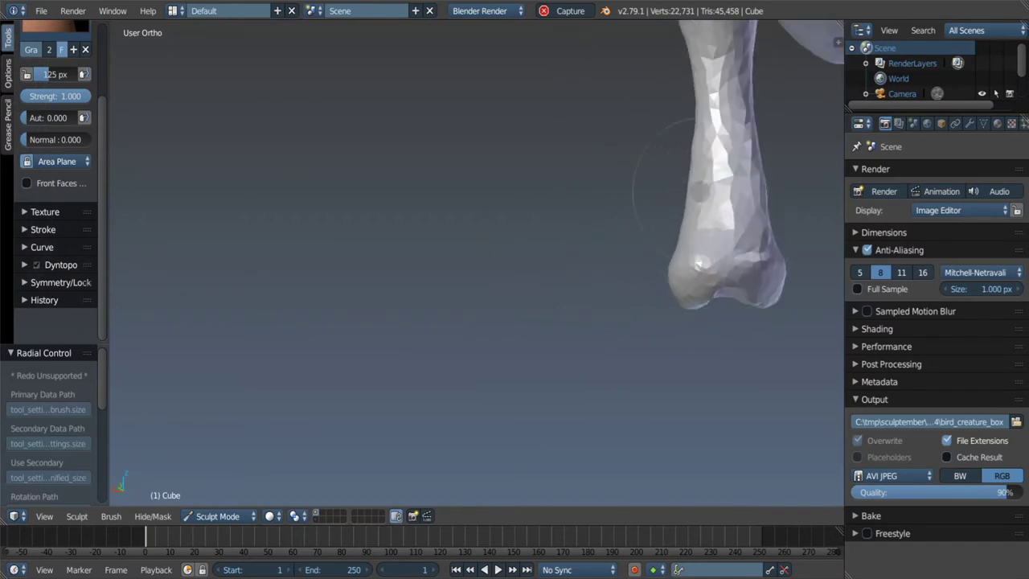
scroll(699, 193, "down", 5)
middle_click_drag(688, 425, 683, 251)
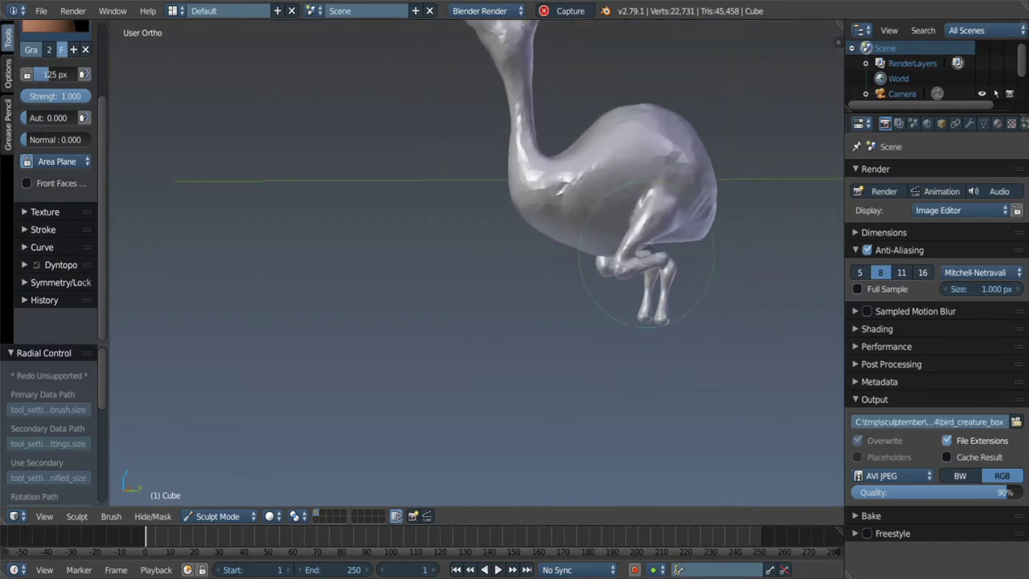
Switch to Right Ortho view, enlarge the brush, and inspect both knee joints.
key("KP_3")
scroll(674, 321, "up", 3)
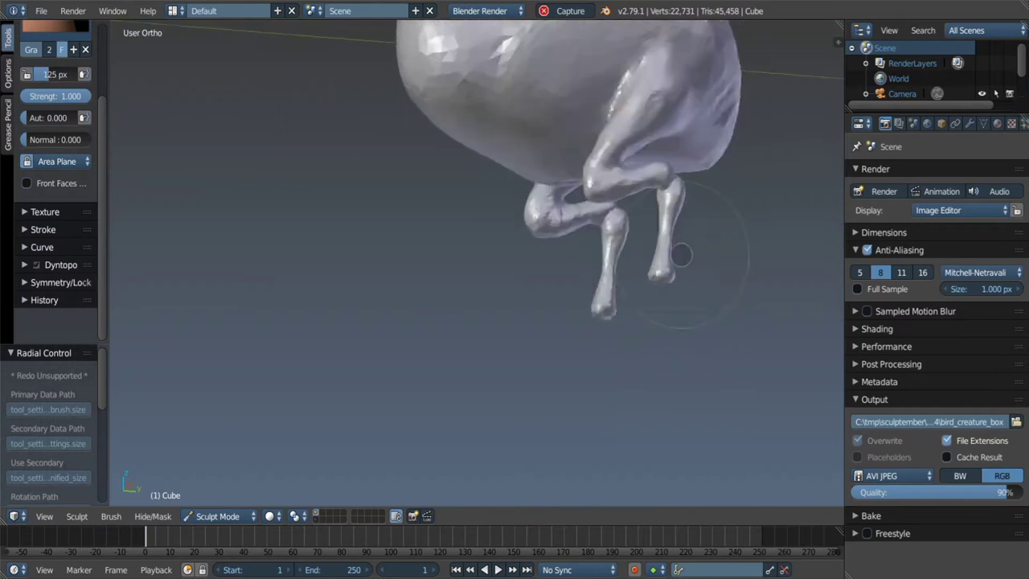
middle_click_drag(684, 249, 660, 266)
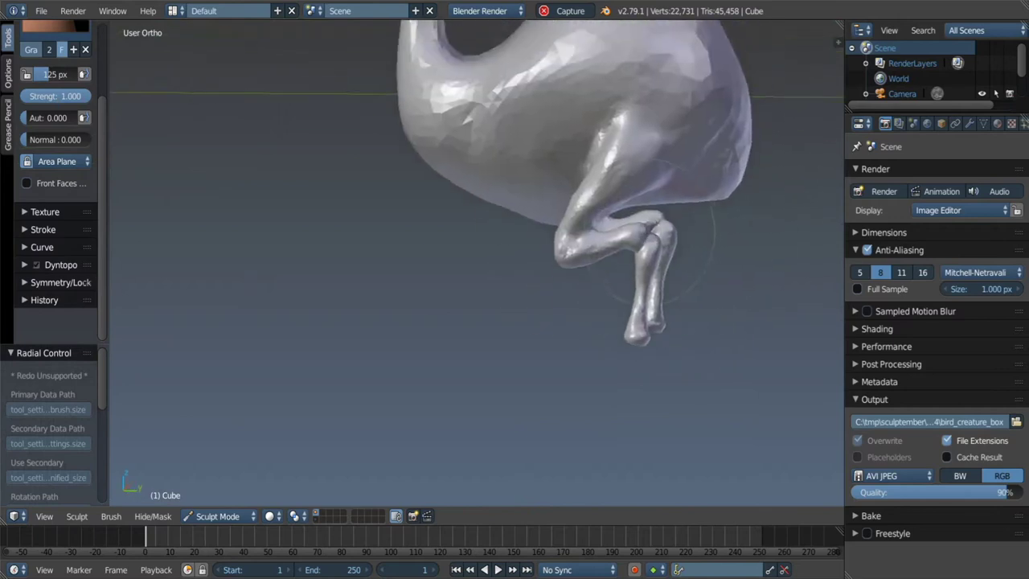
scroll(658, 274, "up", 6)
key("f")
left_click(639, 241)
mouse_move(639, 241)
middle_mouse_down()
mouse_move(671, 238)
mouse_move(648, 175)
mouse_move(645, 186)
mouse_move(631, 172)
mouse_move(691, 161)
mouse_move(683, 148)
mouse_move(589, 189)
mouse_move(744, 278)
mouse_move(748, 207)
mouse_move(744, 246)
middle_mouse_up()
scroll(744, 247, "up", 3)
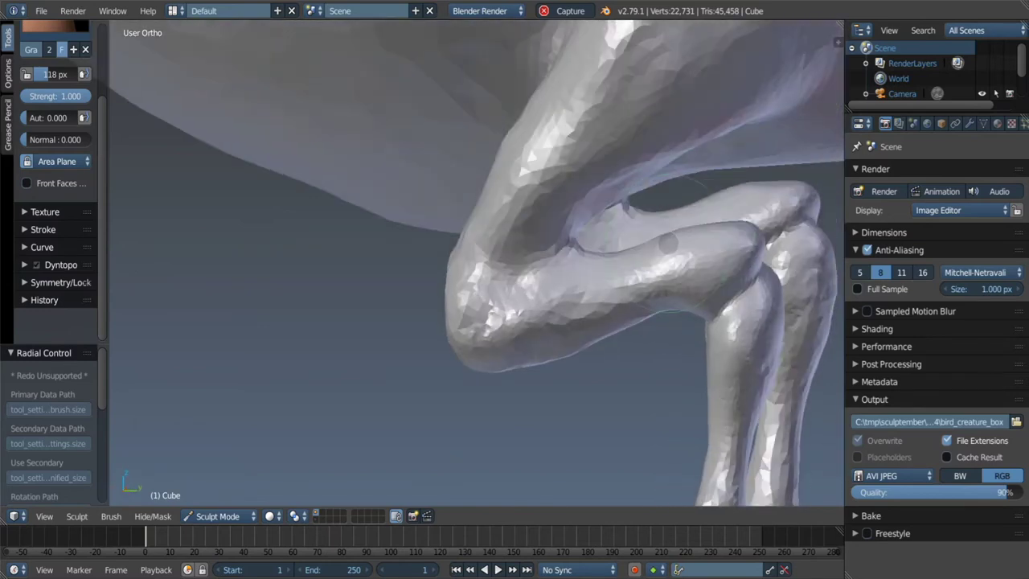
mouse_move(667, 243)
middle_mouse_down()
mouse_move(608, 245)
mouse_move(631, 264)
mouse_move(600, 241)
mouse_move(681, 241)
middle_mouse_up()
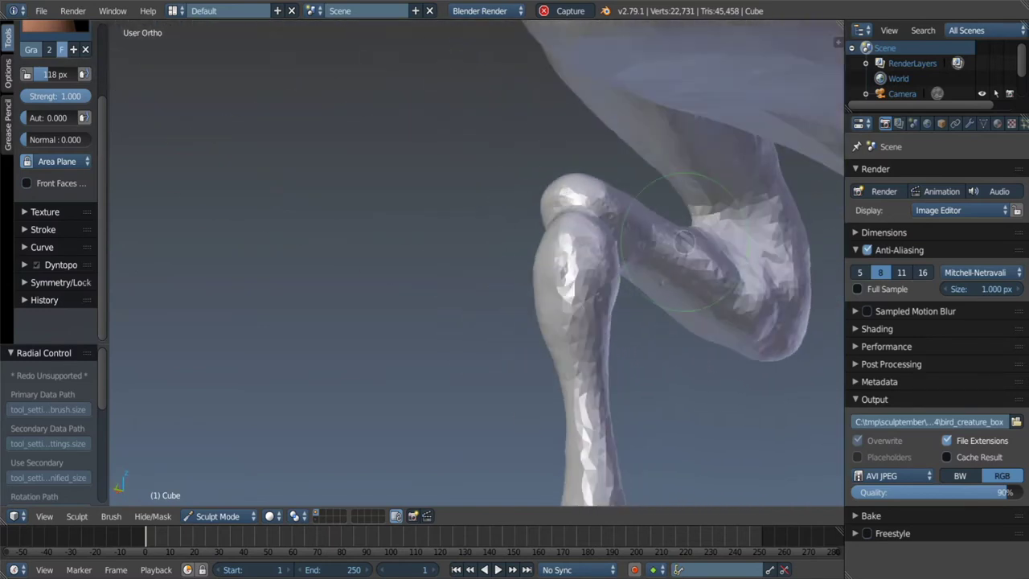
mouse_move(703, 276)
middle_mouse_down()
mouse_move(635, 305)
mouse_move(587, 276)
middle_mouse_up()
Build up material on the foot with a Clay stroke.
key("c")
mouse_move(523, 281)
middle_mouse_down()
mouse_move(537, 217)
mouse_move(522, 353)
mouse_move(534, 374)
mouse_move(540, 347)
mouse_move(493, 287)
mouse_move(522, 257)
middle_mouse_up()
key("g")
scroll(486, 279, "up", 5)
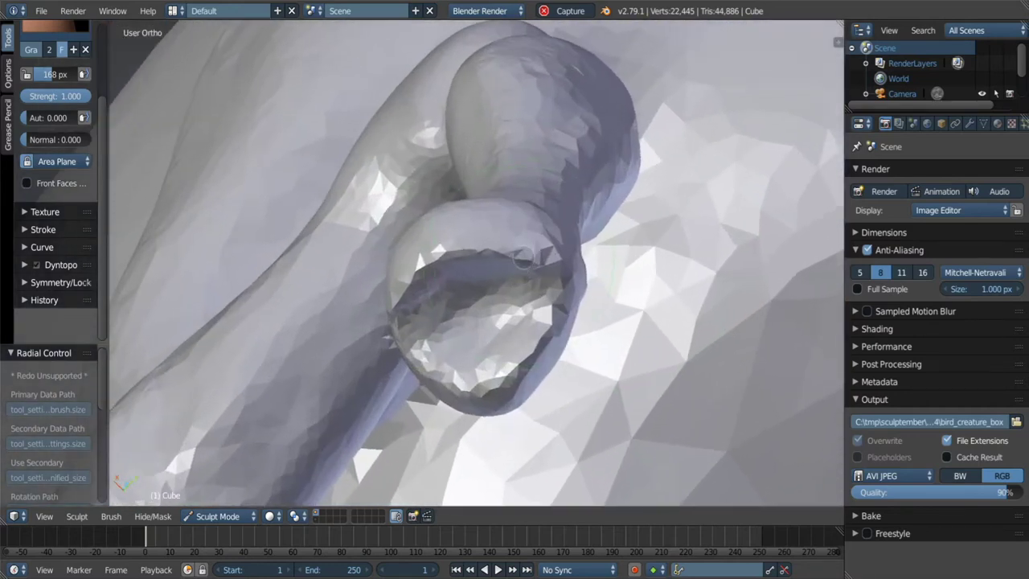
mouse_move(508, 366)
middle_mouse_down()
mouse_move(503, 239)
mouse_move(455, 392)
middle_mouse_up()
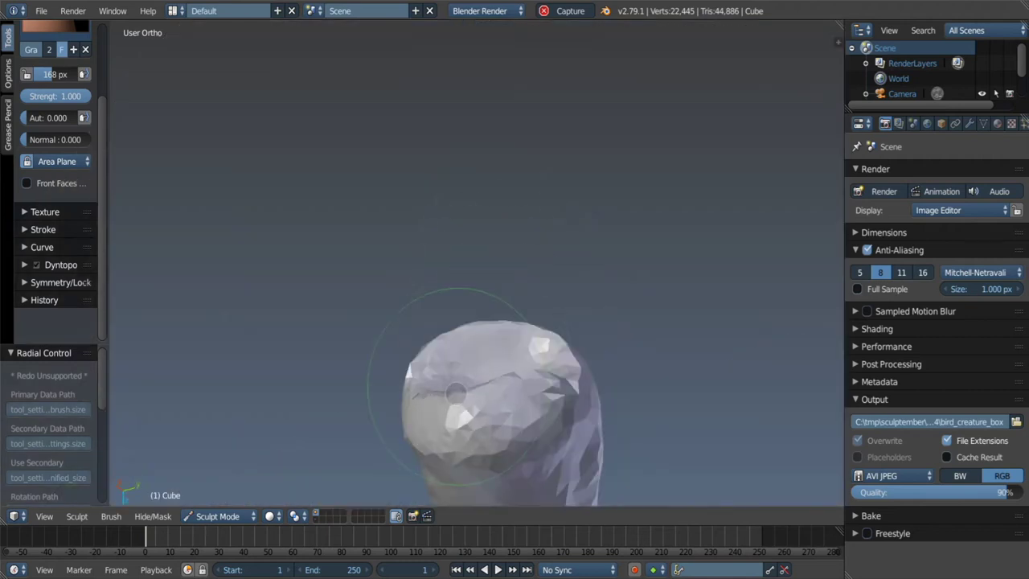
mouse_move(539, 388)
middle_mouse_down()
mouse_move(490, 299)
mouse_move(562, 376)
mouse_move(482, 401)
mouse_move(474, 373)
middle_mouse_up()
key("c")
mouse_move(577, 297)
middle_mouse_down()
mouse_move(555, 241)
mouse_move(578, 203)
mouse_move(608, 201)
mouse_move(353, 172)
middle_mouse_up()
Smooth the foot, then switch to Grab and inspect both legs and toes.
key("s")
key("c")
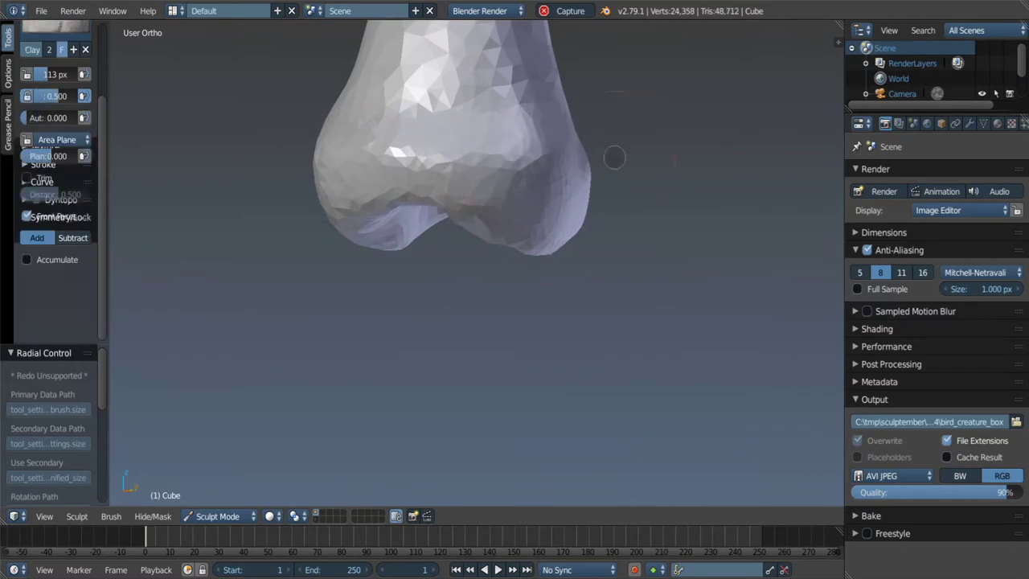
mouse_move(614, 158)
middle_mouse_down()
mouse_move(570, 186)
mouse_move(604, 172)
mouse_move(376, 162)
mouse_move(554, 259)
middle_mouse_up()
scroll(522, 200, "up", 5)
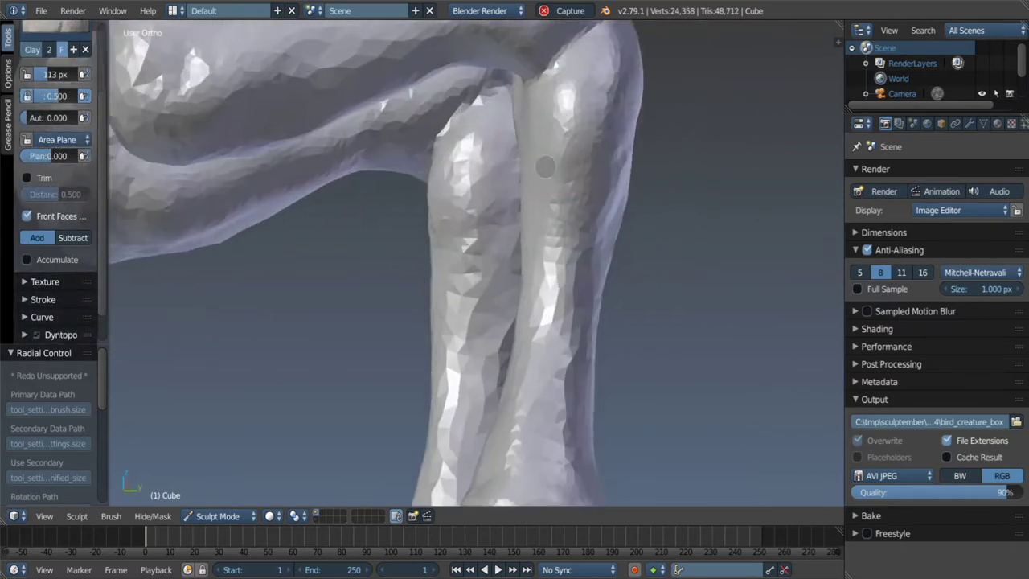
key("g")
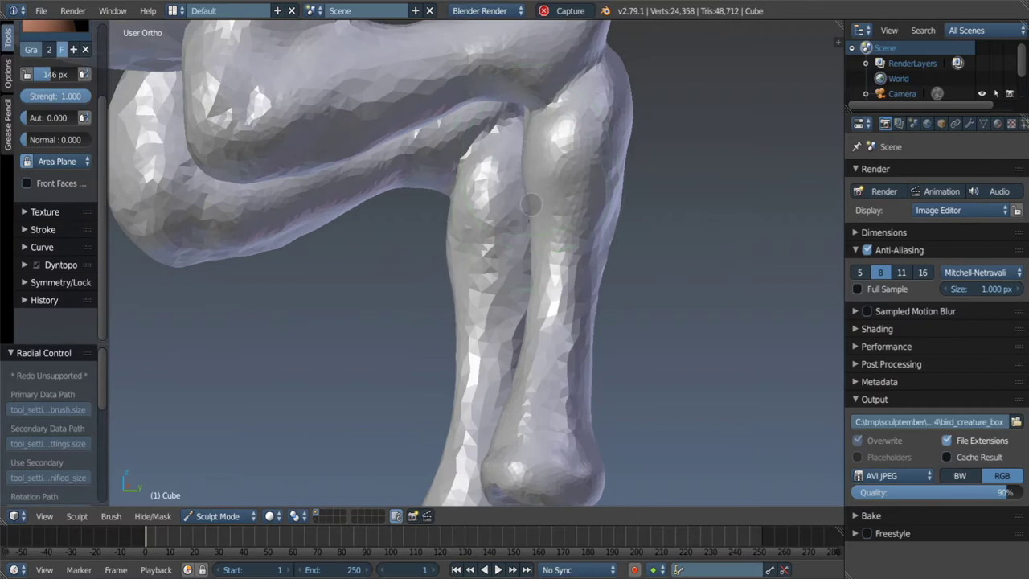
mouse_move(527, 200)
middle_mouse_down()
mouse_move(615, 179)
mouse_move(603, 230)
mouse_move(540, 287)
mouse_move(554, 213)
middle_mouse_up()
scroll(616, 179, "down", 3)
mouse_move(536, 263)
middle_mouse_down()
mouse_move(616, 200)
mouse_move(459, 230)
mouse_move(482, 265)
mouse_move(567, 294)
mouse_move(507, 385)
middle_mouse_up()
scroll(507, 385, "up", 4)
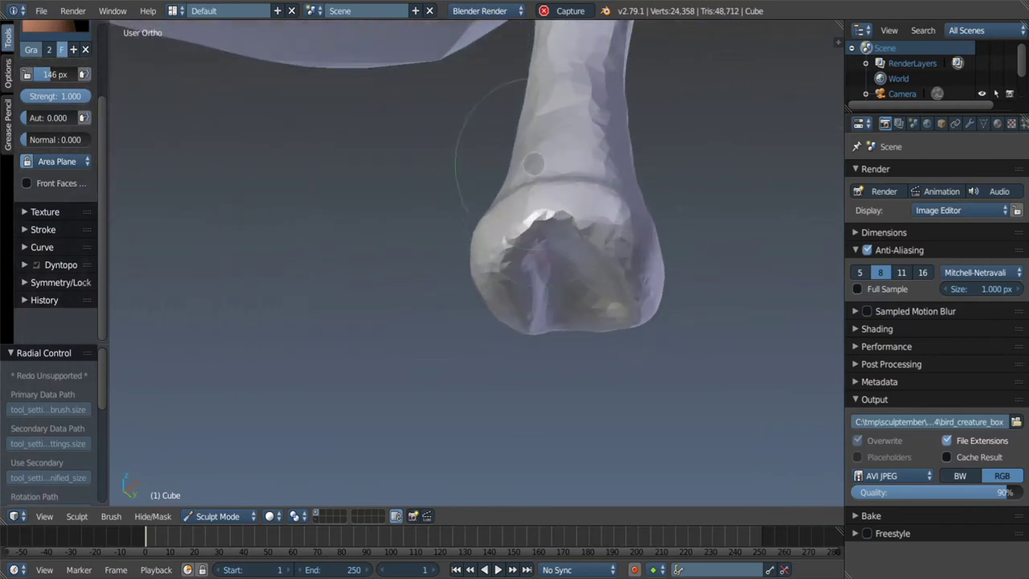
middle_click_drag(483, 185, 470, 233)
Pull a long toe forward out of the foot with a 126 px Snake Hook brush.
key("k")
key("f")
left_click(540, 233)
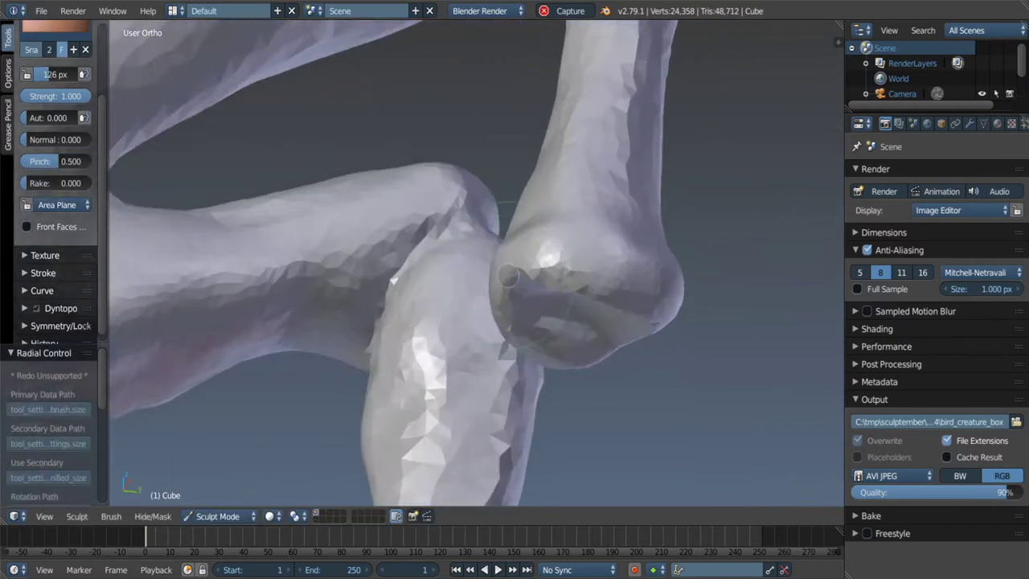
middle_click_drag(540, 233, 527, 275)
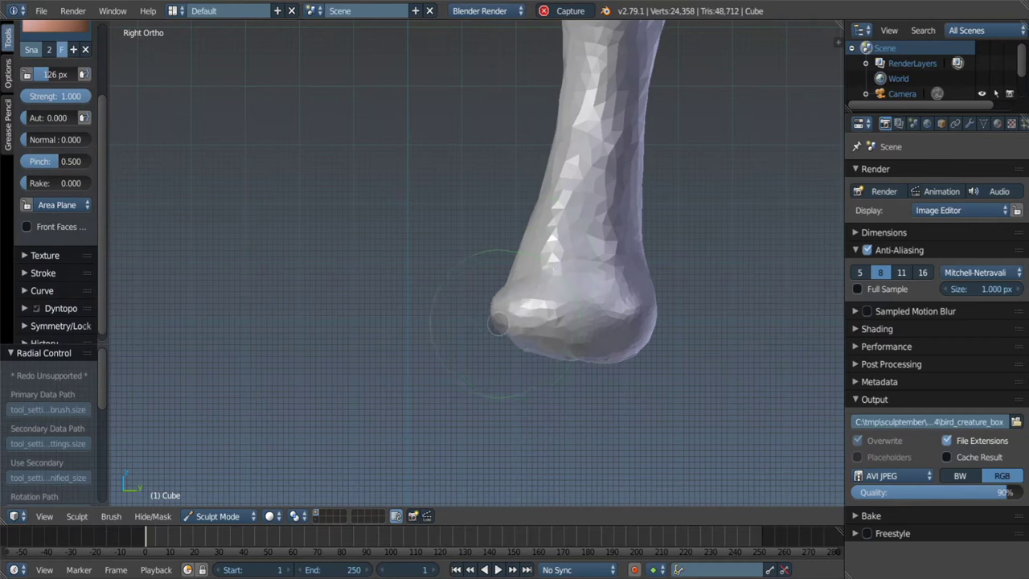
scroll(383, 323, "down", 2)
middle_click_drag(382, 323, 499, 338, "shift")
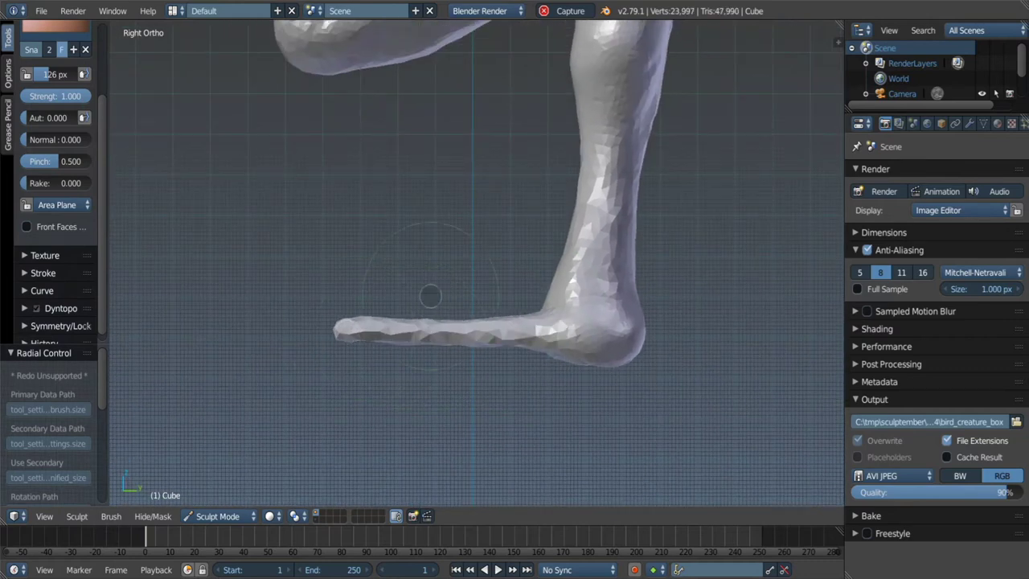
scroll(430, 296, "down", 3)
middle_click_drag(431, 291, 470, 336, "shift")
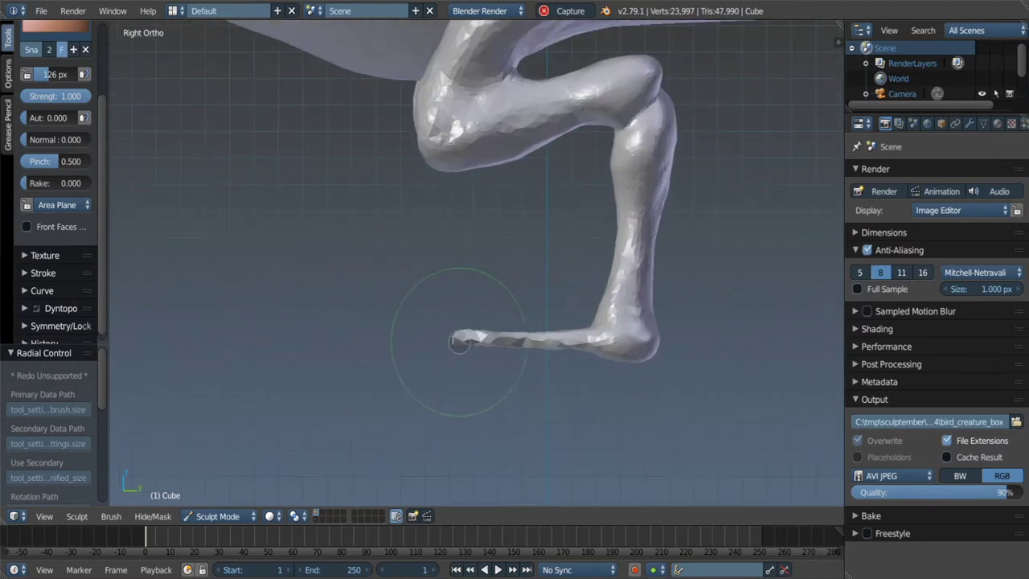
middle_click_drag(416, 344, 487, 340)
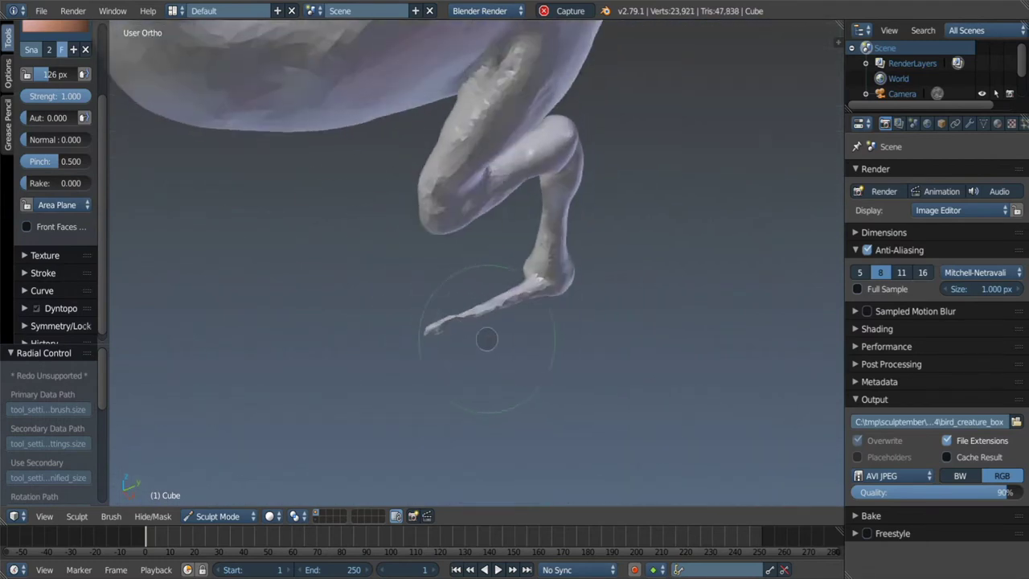
scroll(487, 340, "up", 3)
mouse_move(420, 241)
middle_mouse_down()
mouse_move(440, 304)
mouse_move(526, 331)
mouse_move(516, 332)
middle_mouse_up()
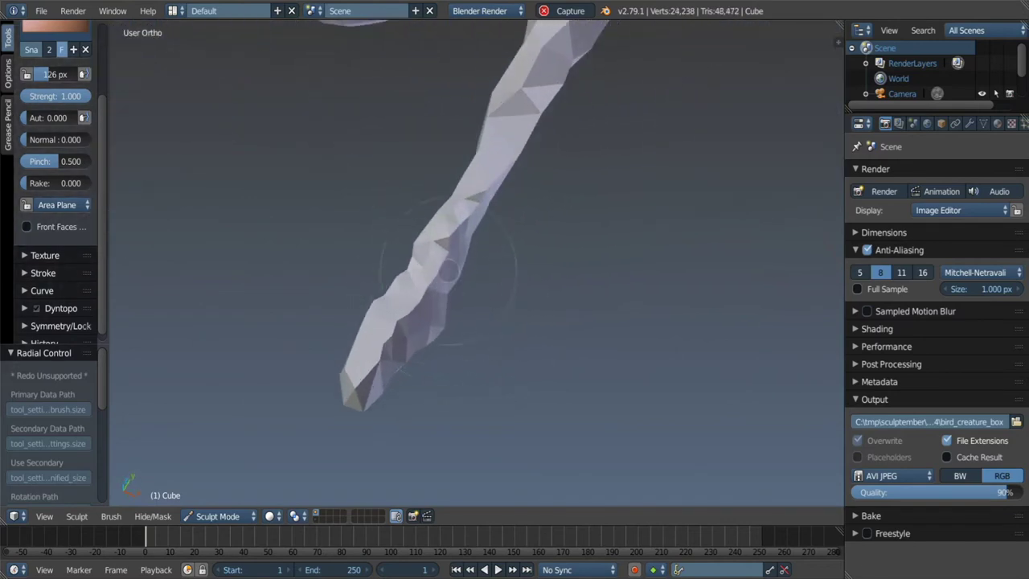
Thicken the toe's tip and length with Inflate strokes and even out its surface.
key("i")
middle_click_drag(418, 305, 518, 243)
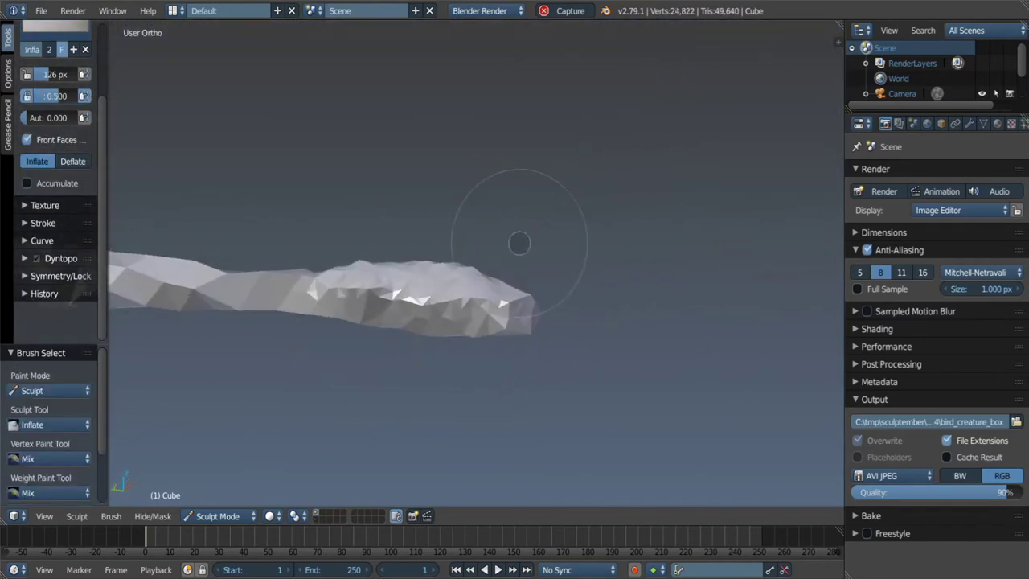
mouse_move(529, 315)
middle_mouse_down()
mouse_move(268, 319)
mouse_move(361, 418)
middle_mouse_up()
left_click_drag(360, 417, 408, 332)
mouse_move(408, 333)
middle_mouse_down()
mouse_move(408, 297)
mouse_move(424, 367)
mouse_move(632, 340)
mouse_move(547, 352)
middle_mouse_up()
left_click_drag(547, 352, 554, 354)
mouse_move(369, 306)
middle_mouse_down()
mouse_move(367, 230)
mouse_move(527, 322)
middle_mouse_up()
left_click_drag(526, 321, 528, 323)
left_click_drag(229, 320, 345, 329)
middle_click_drag(346, 329, 153, 289)
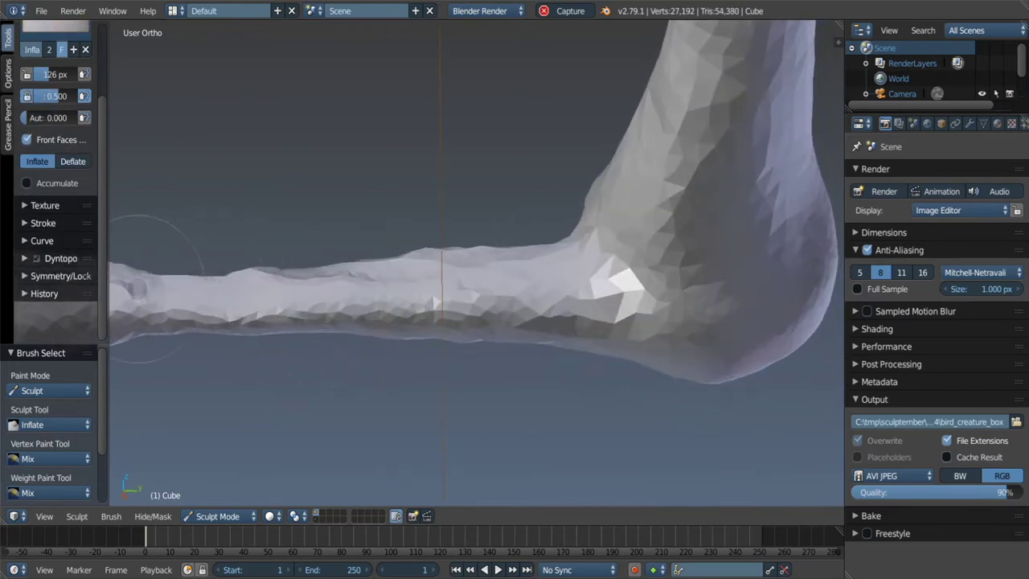
middle_click_drag(564, 238, 584, 263)
Carve sharp creases into the heel area with the Crease brush.
key("shift+c")
left_click_drag(584, 263, 591, 337)
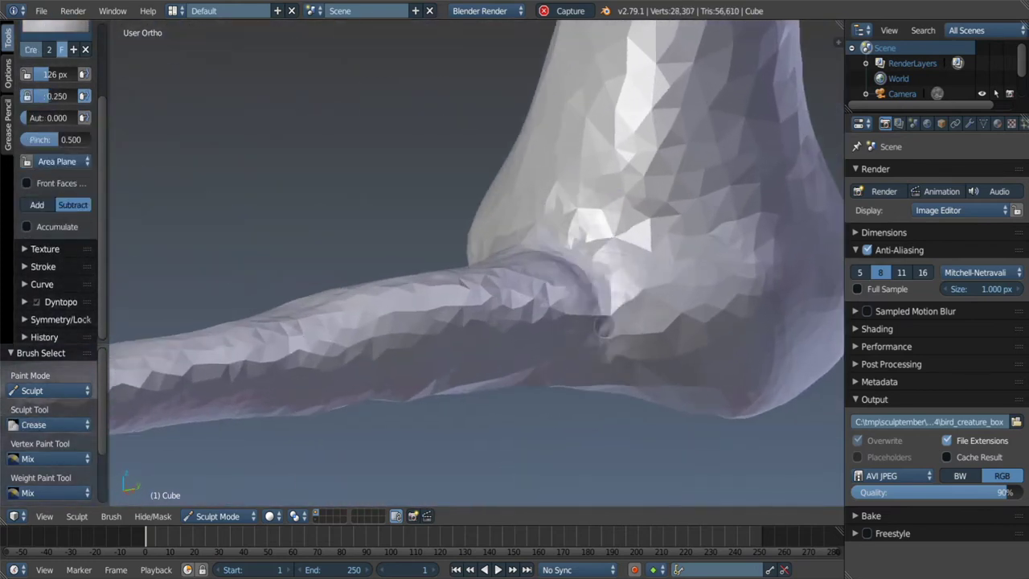
left_click_drag(578, 209, 595, 353)
mouse_move(595, 354)
middle_mouse_down()
mouse_move(619, 361)
mouse_move(485, 361)
mouse_move(445, 434)
mouse_move(429, 276)
middle_mouse_up()
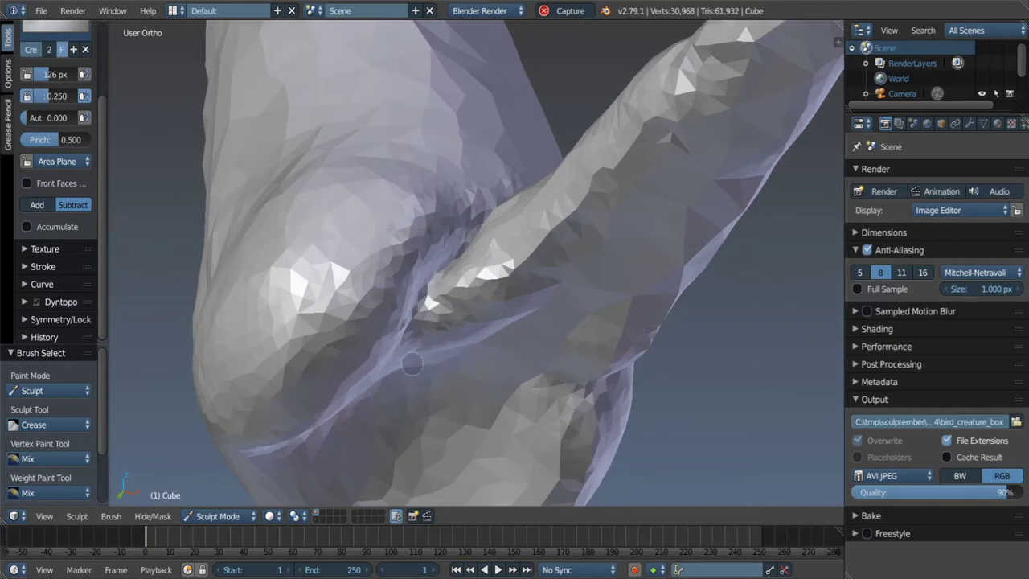
mouse_move(411, 364)
middle_mouse_down()
mouse_move(484, 294)
mouse_move(463, 299)
middle_mouse_up()
Build a raised clay ridge down the leg with the Clay brush.
key("c")
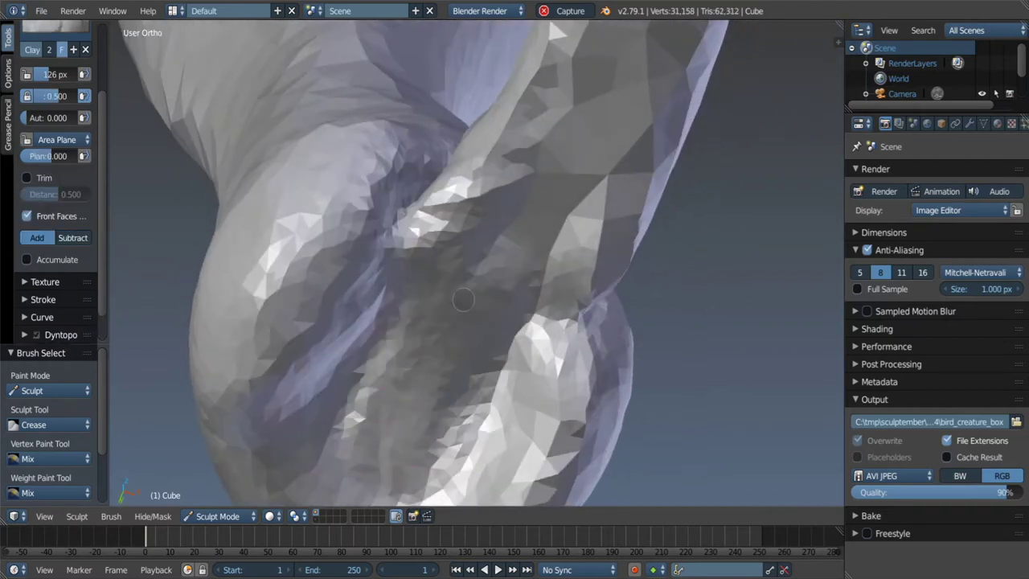
left_click_drag(463, 300, 529, 260)
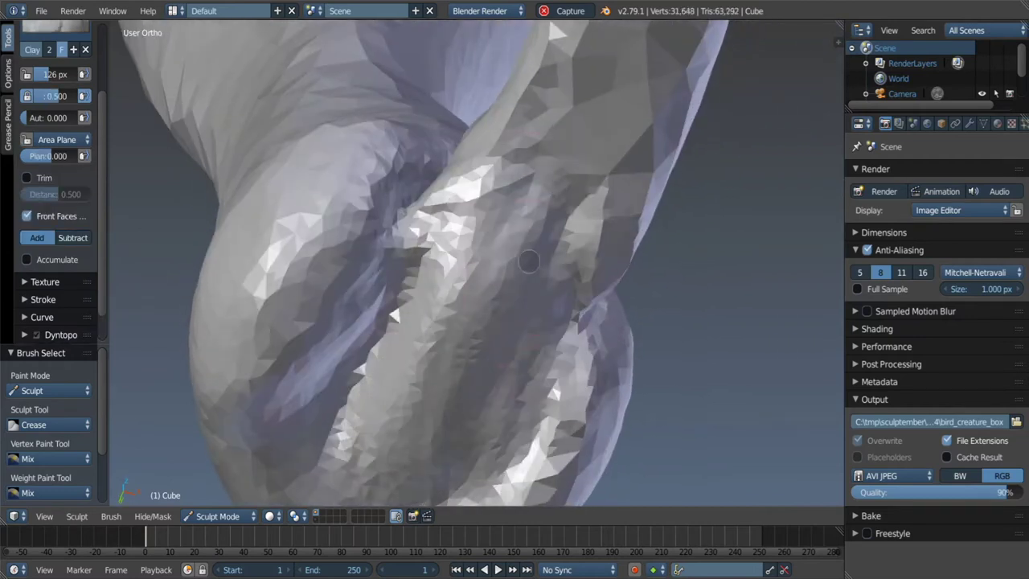
middle_click_drag(529, 260, 454, 175)
mouse_move(454, 175)
left_mouse_down()
mouse_move(377, 352)
mouse_move(437, 319)
mouse_move(362, 378)
left_mouse_up()
middle_click_drag(361, 377, 370, 241)
Carve creases along the leg, shrinking the Crease brush to 87 px.
key("shift+c")
middle_click_drag(369, 206, 370, 226, "shift")
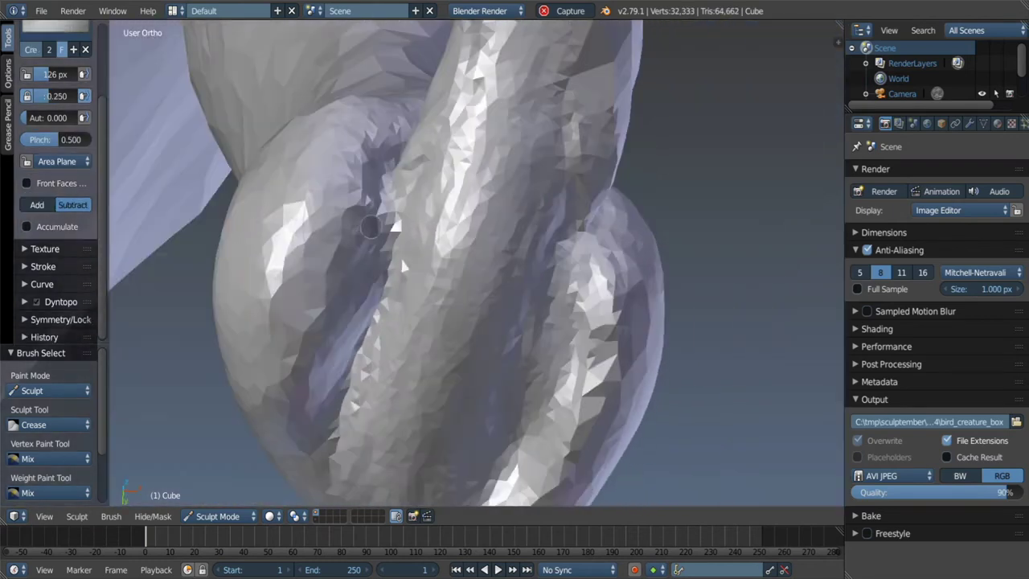
left_click_drag(370, 227, 305, 266)
key("f")
left_click(394, 233)
mouse_move(306, 265)
middle_mouse_down()
mouse_move(377, 209)
mouse_move(498, 242)
middle_mouse_up()
scroll(407, 223, "up", 2)
left_click_drag(358, 130, 413, 286)
mouse_move(413, 285)
middle_mouse_down()
mouse_move(337, 121)
mouse_move(480, 314)
mouse_move(361, 241)
middle_mouse_up()
left_click_drag(362, 279, 321, 169)
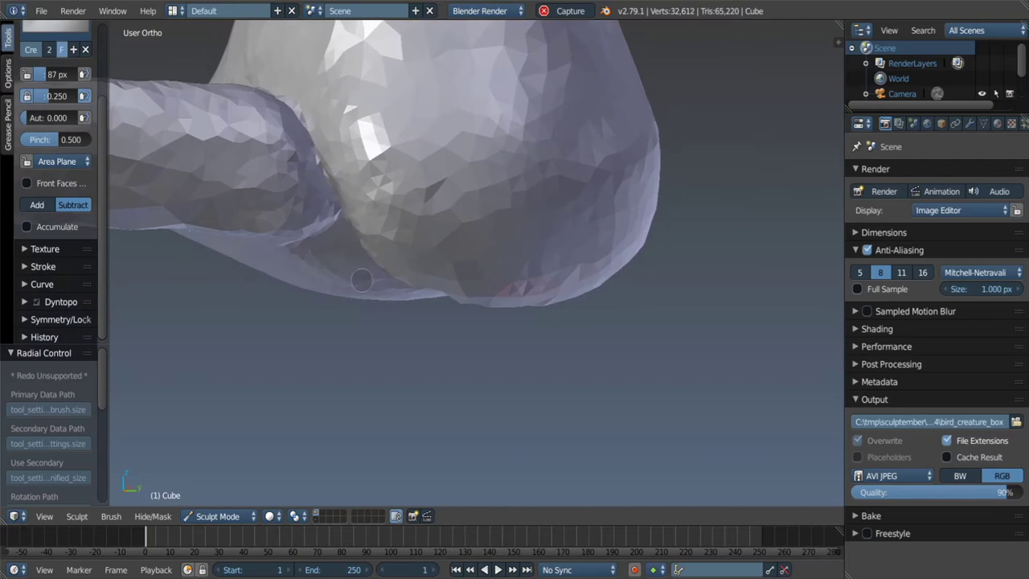
Build up the lower leg tube's surface with Clay strokes.
key("c")
middle_click_drag(322, 168, 222, 185)
left_click_drag(222, 179, 286, 255)
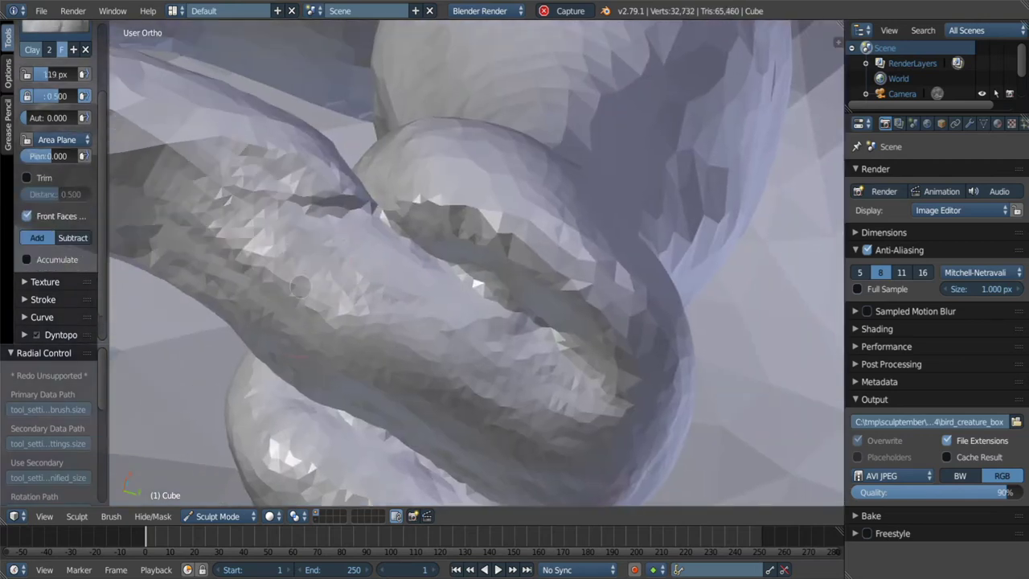
middle_click_drag(299, 286, 362, 193)
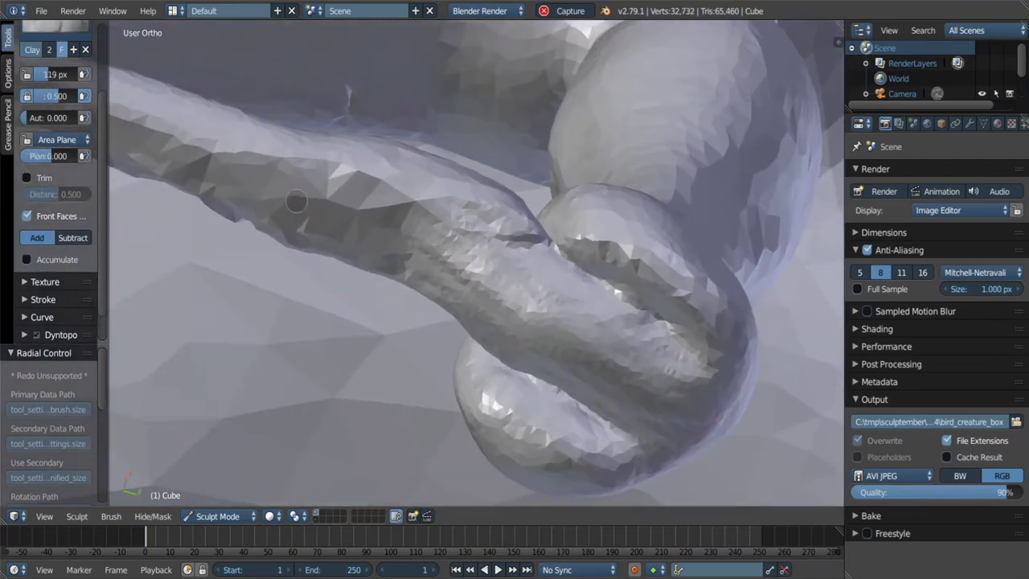
left_click_drag(362, 193, 455, 280)
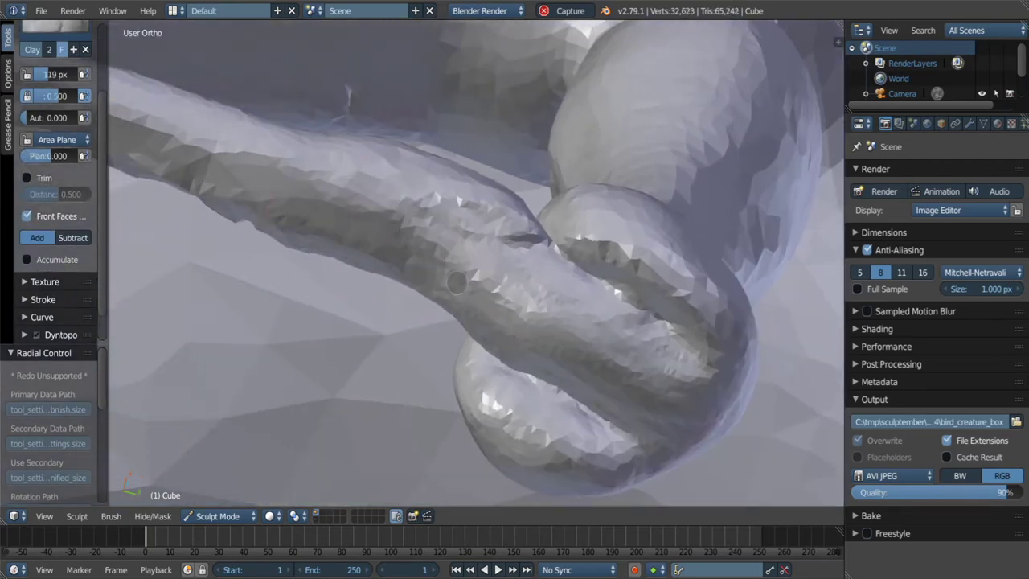
middle_click_drag(545, 281, 362, 185)
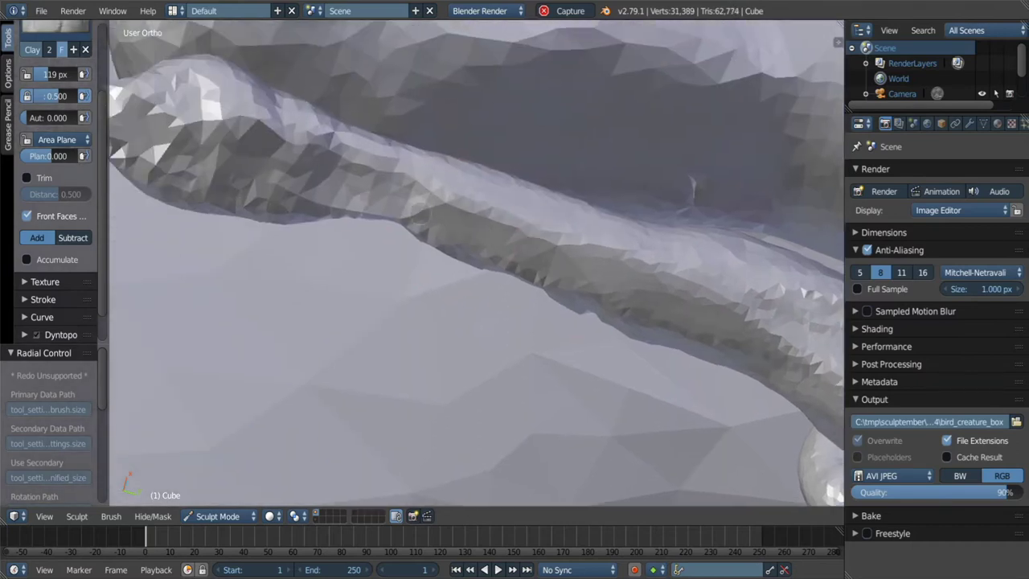
left_click_drag(241, 145, 368, 178)
middle_click_drag(659, 290, 281, 124)
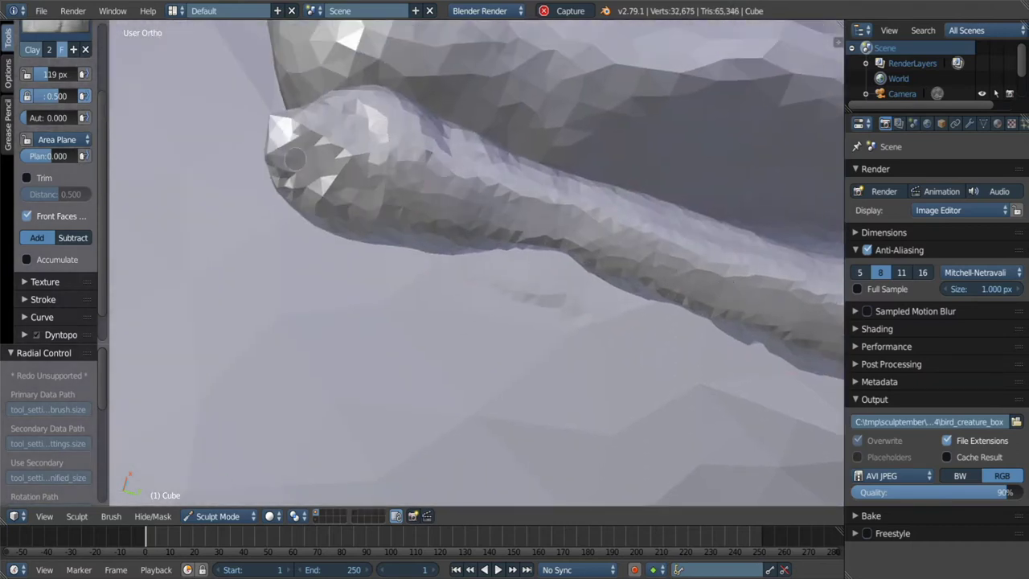
left_click_drag(282, 124, 474, 193)
mouse_move(475, 193)
middle_mouse_down()
mouse_move(514, 294)
mouse_move(587, 346)
mouse_move(532, 315)
middle_mouse_up()
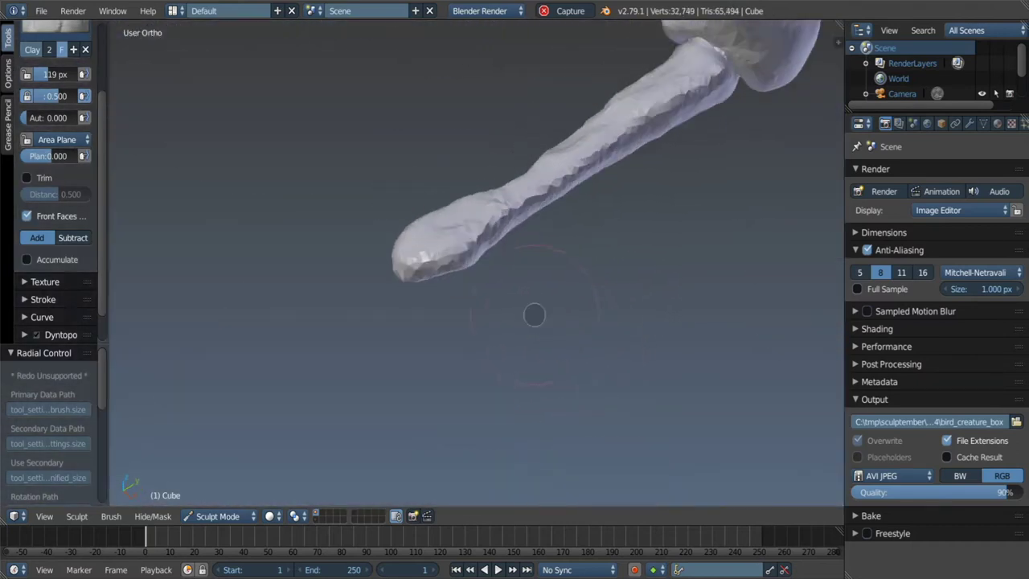
Set up a 173 px Grab brush with the tube tips in view.
key("g")
key("f")
left_click(450, 266)
mouse_move(426, 230)
middle_mouse_down()
mouse_move(528, 276)
mouse_move(462, 269)
mouse_move(501, 271)
mouse_move(487, 236)
mouse_move(477, 257)
mouse_move(488, 255)
mouse_move(474, 233)
mouse_move(482, 254)
mouse_move(523, 252)
mouse_move(526, 280)
middle_mouse_up()
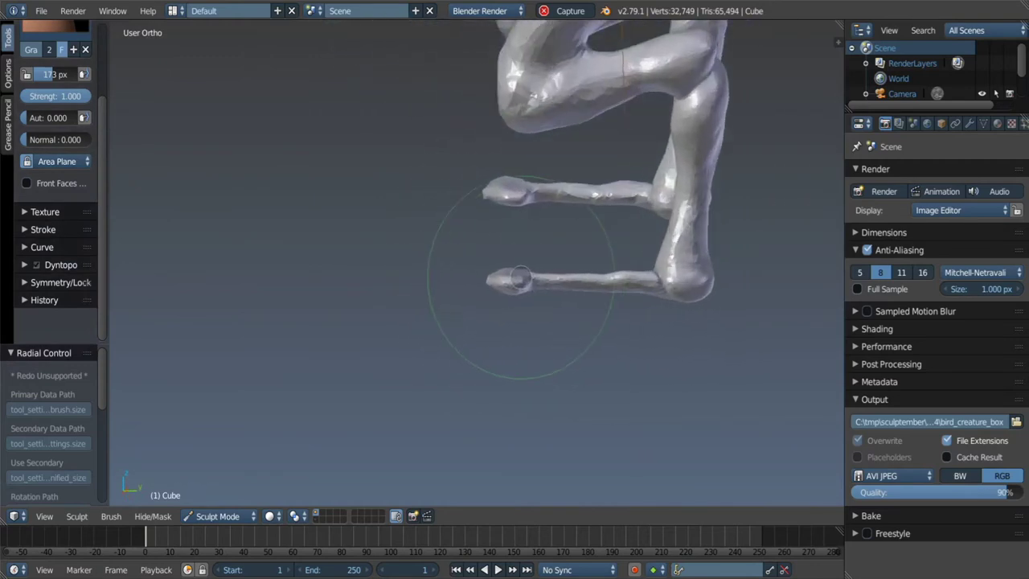
Drag both tube tips out into toes with the Grab brush.
left_click_drag(520, 278, 490, 278)
mouse_move(502, 278)
middle_mouse_down()
mouse_move(523, 294)
mouse_move(523, 321)
mouse_move(498, 318)
middle_mouse_up()
scroll(531, 278, "up", 3)
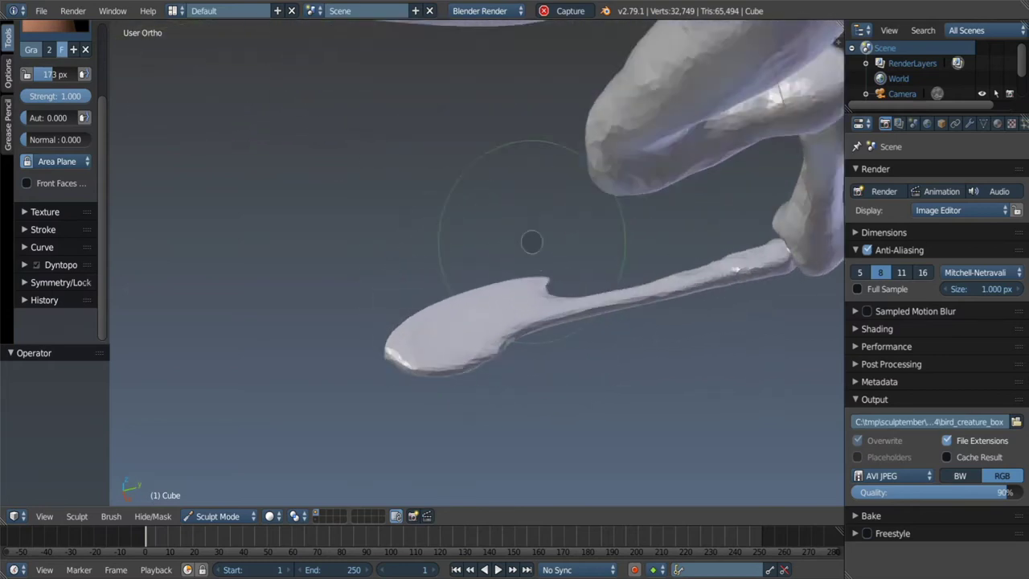
scroll(530, 239, "up", 2)
Swell the toe tip into a rounded pad with the Inflate brush.
key("k")
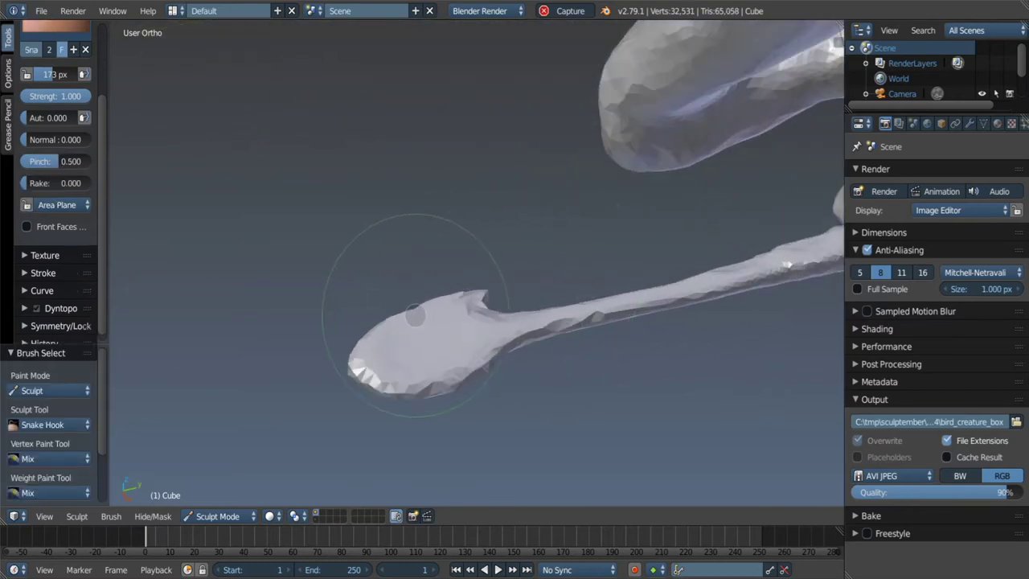
scroll(415, 315, "down", 4)
mouse_move(450, 298)
middle_mouse_down()
mouse_move(523, 236)
mouse_move(578, 233)
mouse_move(539, 262)
middle_mouse_up()
scroll(523, 261, "up", 3)
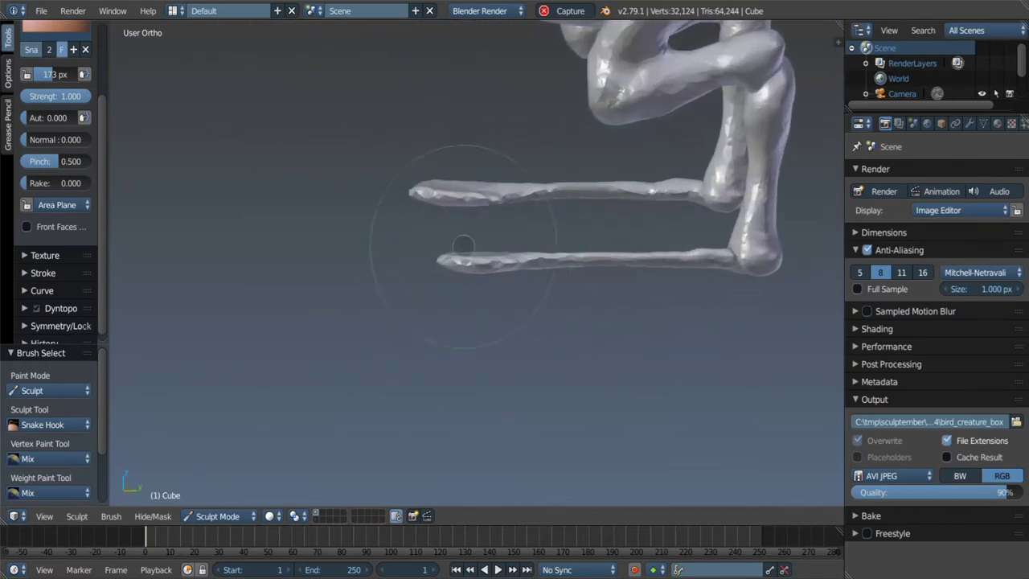
middle_click_drag(402, 230, 491, 305)
middle_click_drag(556, 266, 539, 184)
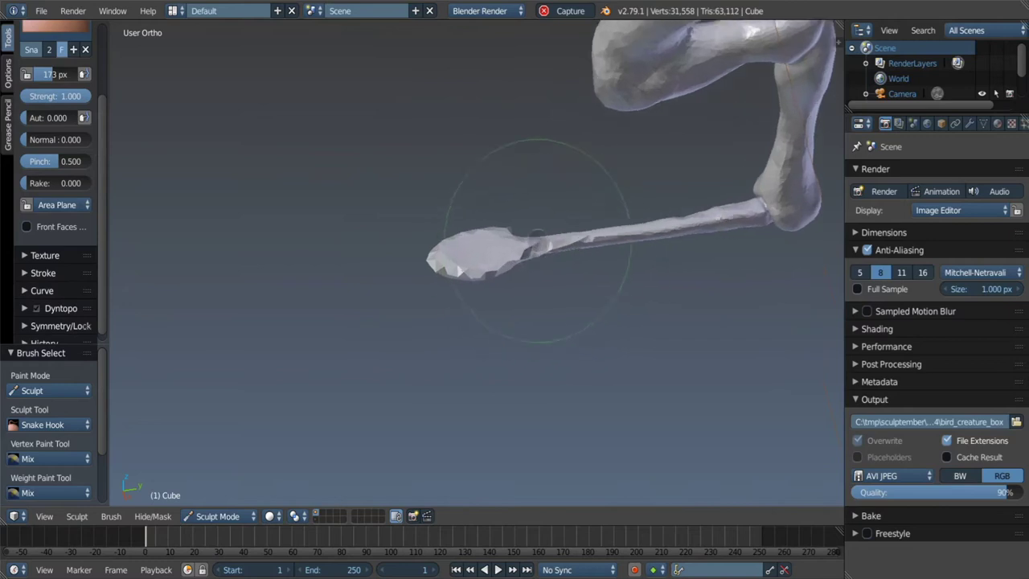
key("i")
mouse_move(426, 241)
middle_mouse_down()
mouse_move(459, 275)
mouse_move(602, 237)
middle_mouse_up()
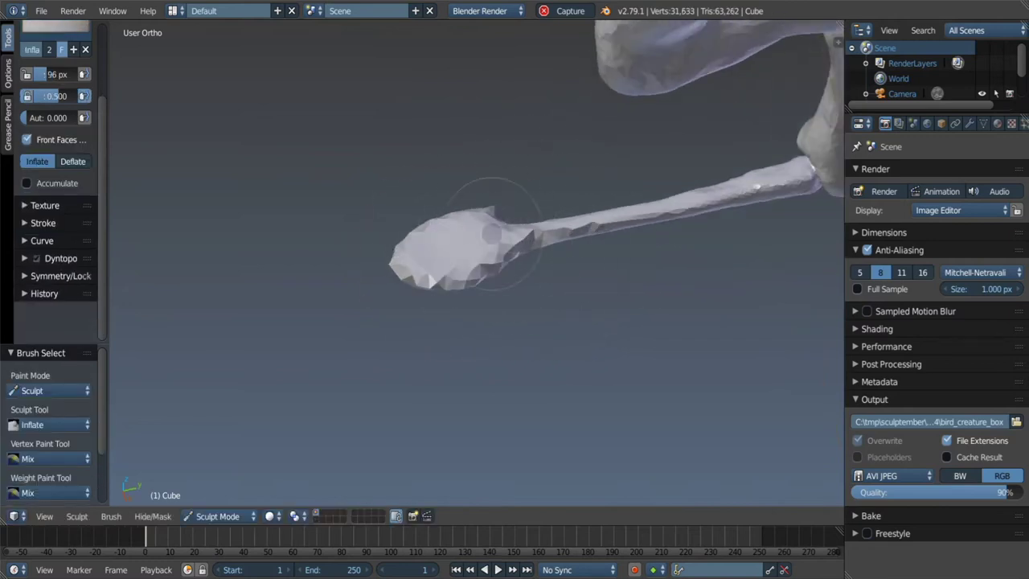
middle_click_drag(490, 233, 444, 165)
middle_click_drag(472, 269, 497, 227)
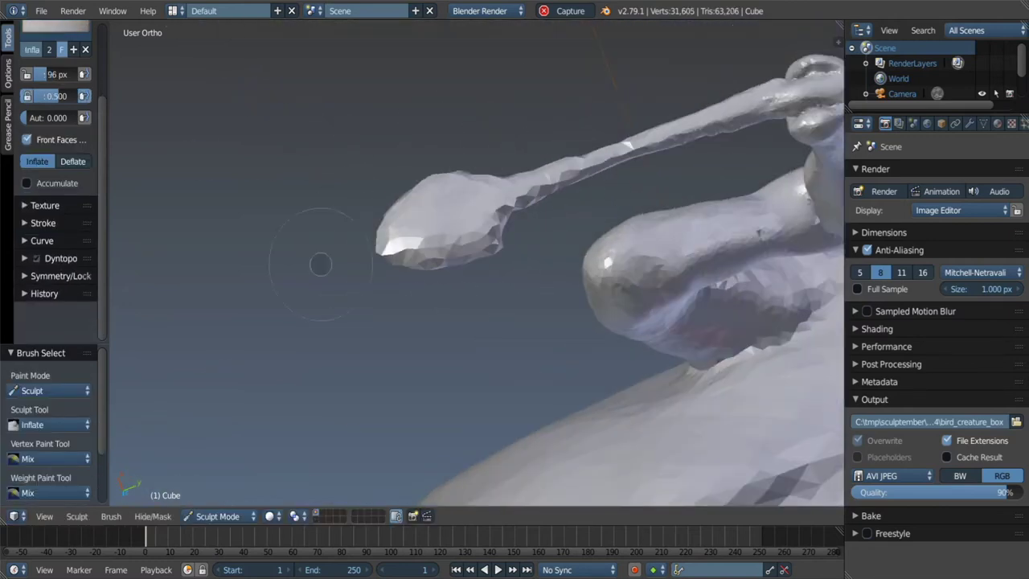
mouse_move(540, 172)
middle_mouse_down()
mouse_move(337, 177)
mouse_move(413, 202)
mouse_move(431, 237)
mouse_move(459, 134)
mouse_move(423, 227)
mouse_move(471, 195)
mouse_move(459, 252)
mouse_move(463, 169)
mouse_move(424, 195)
mouse_move(489, 225)
mouse_move(381, 257)
mouse_move(450, 264)
mouse_move(414, 221)
mouse_move(413, 230)
mouse_move(462, 199)
mouse_move(474, 169)
middle_mouse_up()
Enlarge the Grab brush to 222 px.
key("g")
key("f")
key("g")
key("f")
left_click(429, 230)
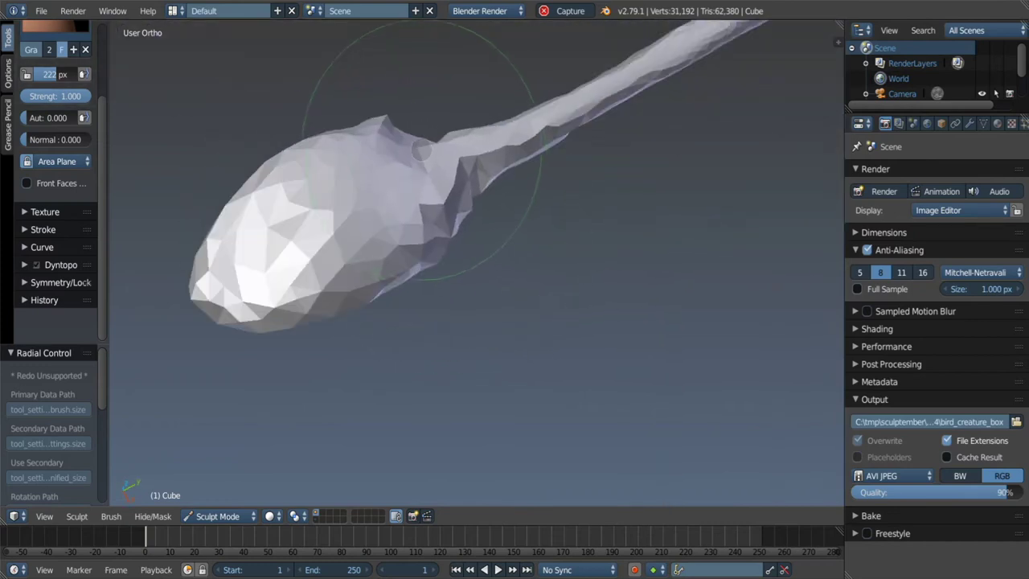
Add clay to the toe pad and along both toes.
mouse_move(420, 149)
middle_mouse_down()
mouse_move(402, 136)
mouse_move(413, 104)
mouse_move(436, 115)
middle_mouse_up()
key("f")
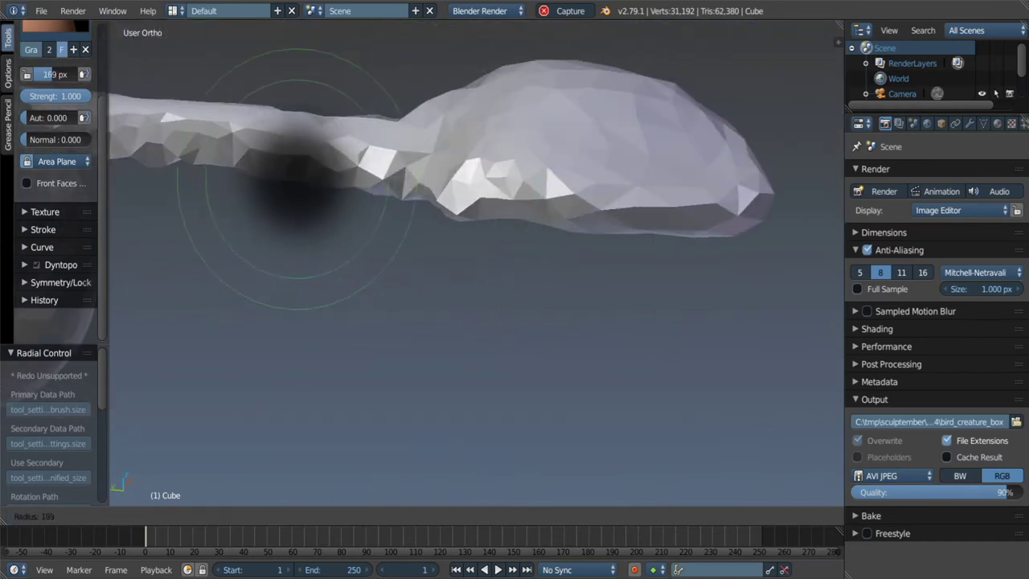
left_click(410, 196)
mouse_move(410, 195)
middle_mouse_down()
mouse_move(394, 197)
mouse_move(418, 217)
middle_mouse_up()
mouse_move(447, 266)
middle_mouse_down()
mouse_move(413, 180)
mouse_move(430, 258)
middle_mouse_up()
key("c")
left_click_drag(510, 154, 418, 286)
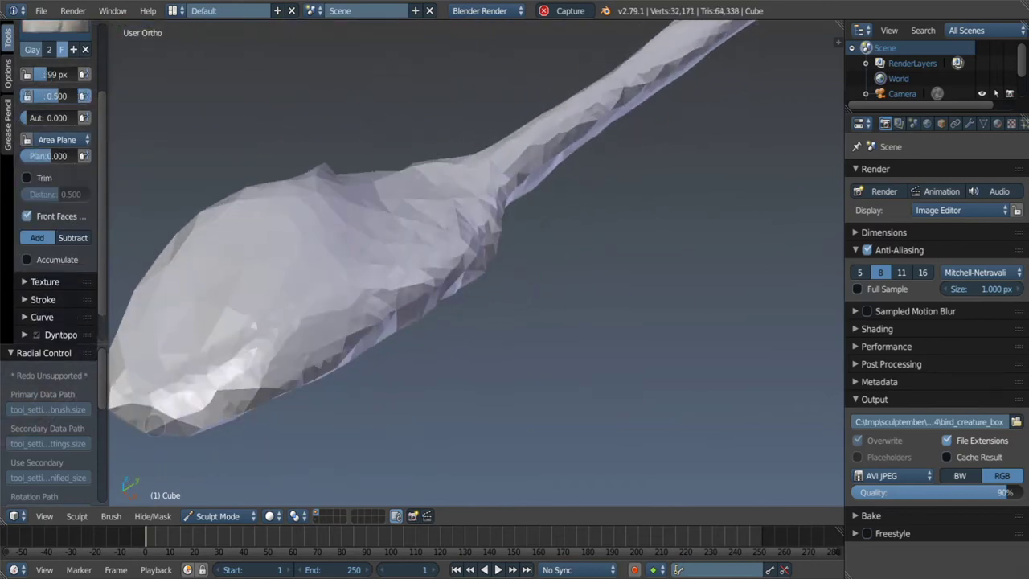
middle_click_drag(418, 286, 363, 235)
middle_click_drag(296, 158, 340, 134)
left_click_drag(340, 134, 357, 120)
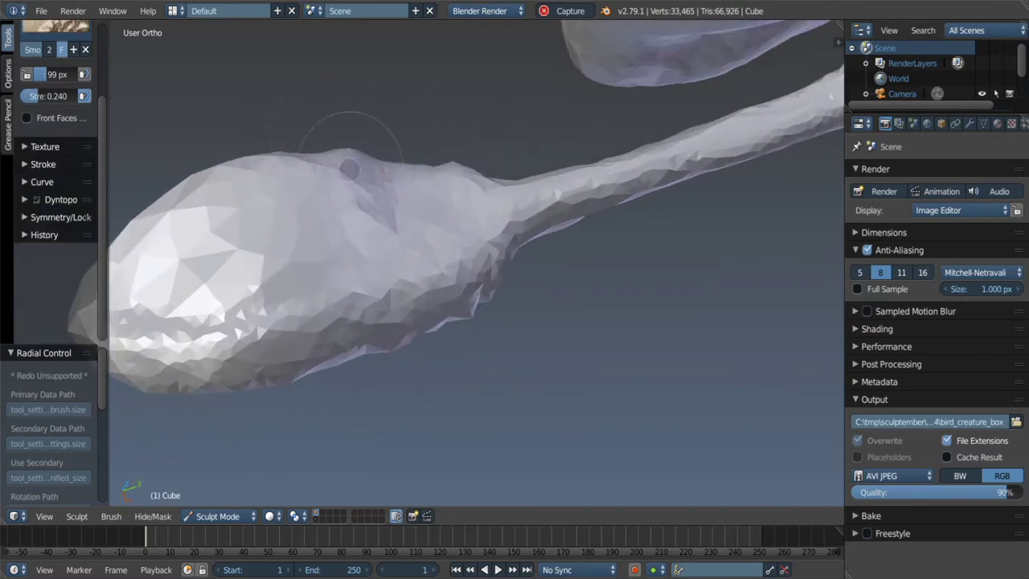
middle_click_drag(358, 120, 424, 182)
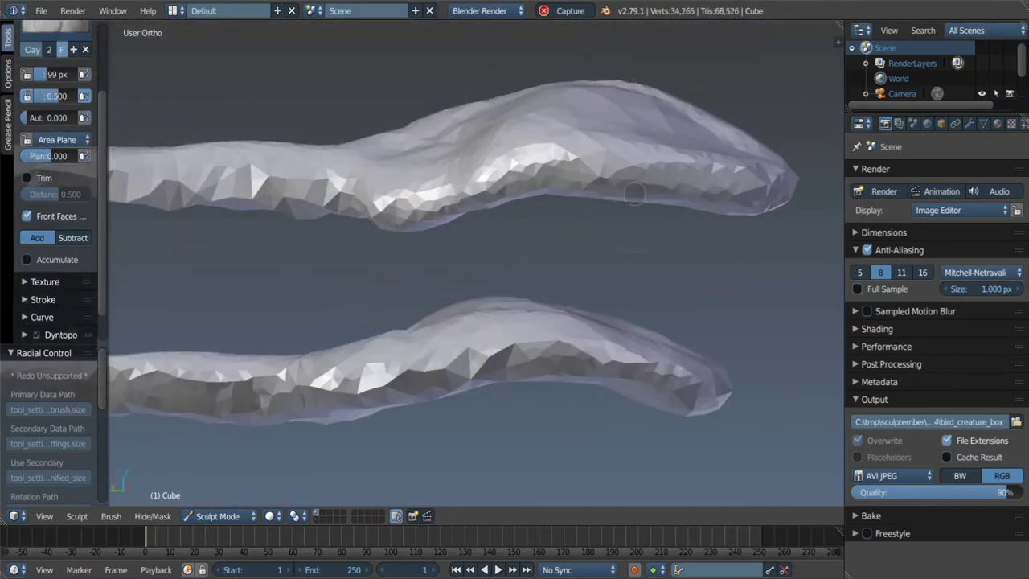
Thicken one toe with Clay strokes from the foot to its joint.
middle_click_drag(634, 193, 482, 209)
left_click_drag(161, 173, 225, 160)
scroll(368, 92, "up", 3)
middle_click_drag(367, 91, 504, 187)
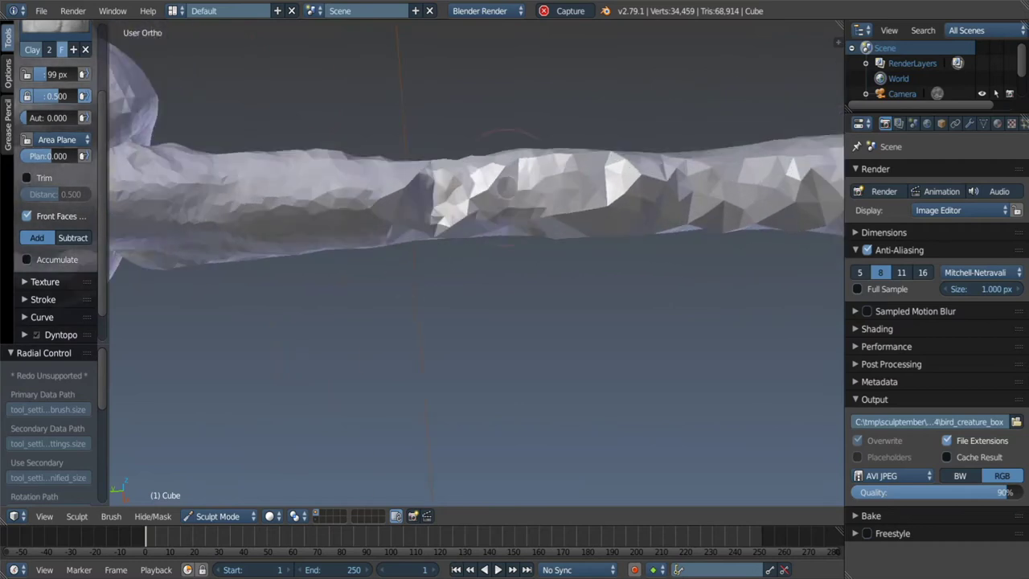
left_click_drag(505, 187, 611, 209)
middle_click_drag(611, 209, 563, 185)
left_click_drag(563, 185, 707, 169)
middle_click_drag(707, 168, 627, 152)
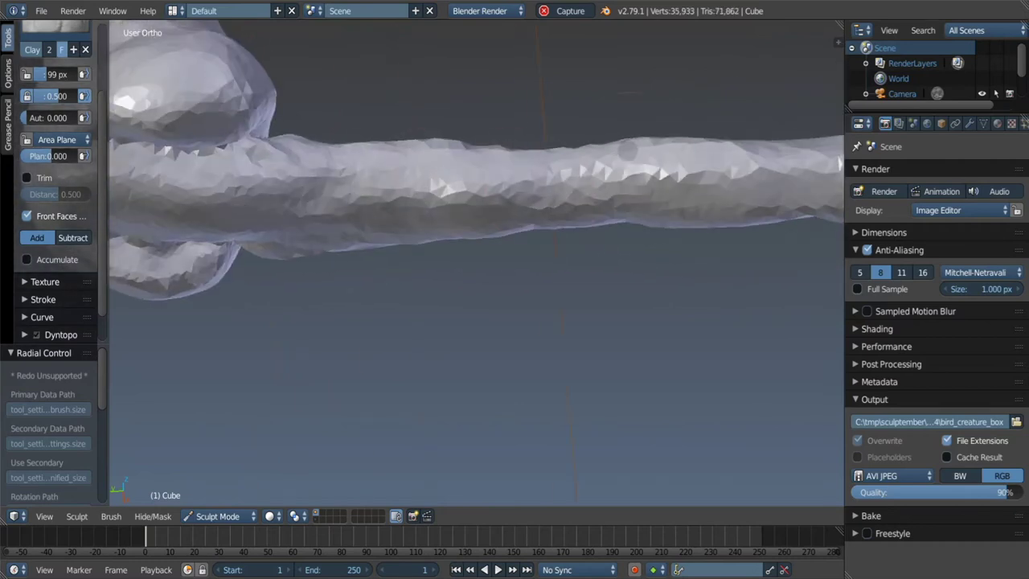
left_click_drag(627, 151, 563, 161)
mouse_move(563, 161)
middle_mouse_down()
mouse_move(339, 282)
mouse_move(409, 184)
mouse_move(363, 156)
mouse_move(325, 204)
mouse_move(311, 186)
middle_mouse_up()
Set the Grab brush to 174 px and line up a side view of the toe pad.
key("g")
key("f")
left_click(426, 185)
middle_click_drag(346, 231, 233, 230)
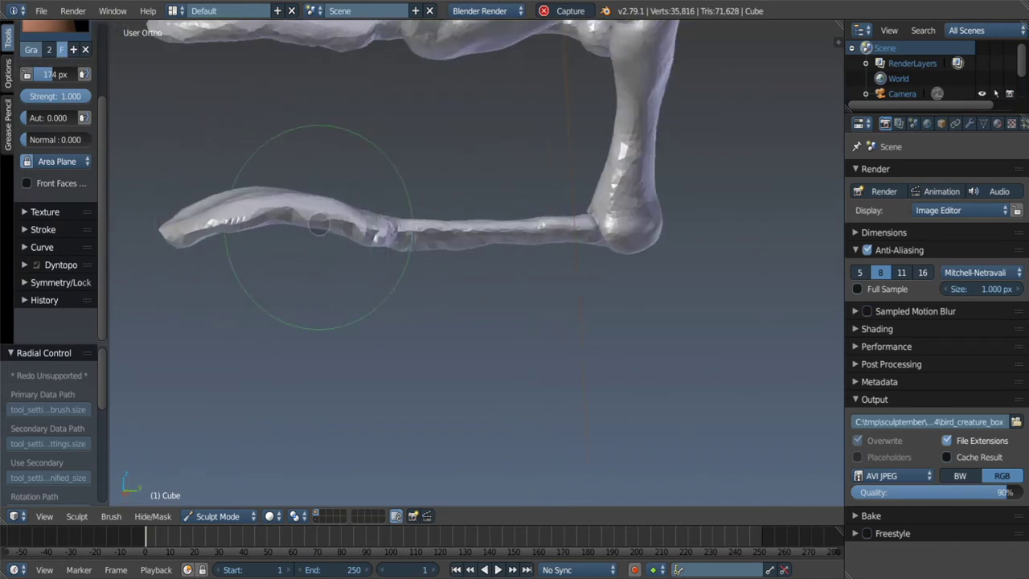
mouse_move(318, 225)
middle_mouse_down()
mouse_move(306, 232)
mouse_move(260, 115)
mouse_move(493, 57)
mouse_move(441, 150)
middle_mouse_up()
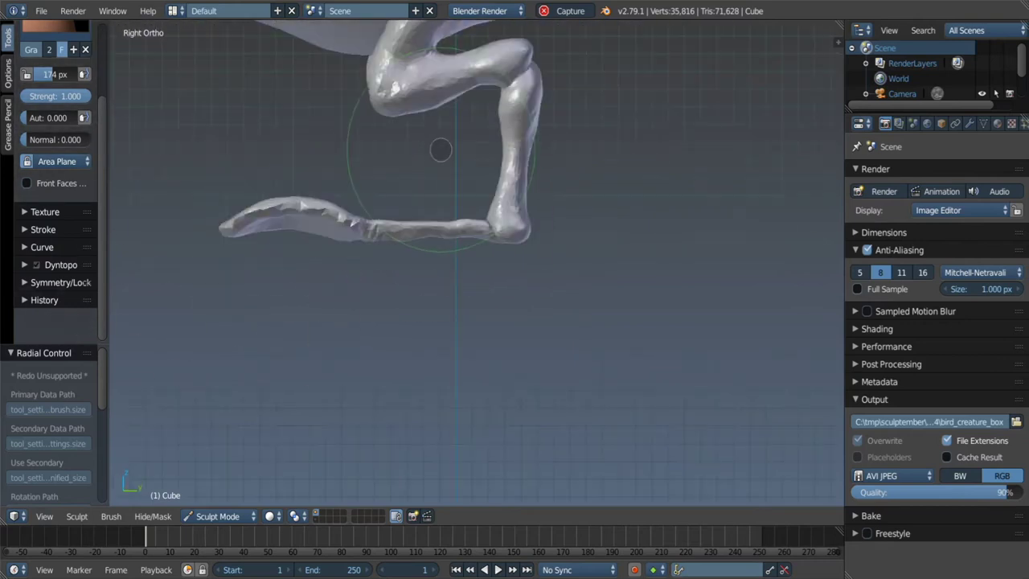
scroll(353, 228, "up", 6)
scroll(420, 185, "down", 1)
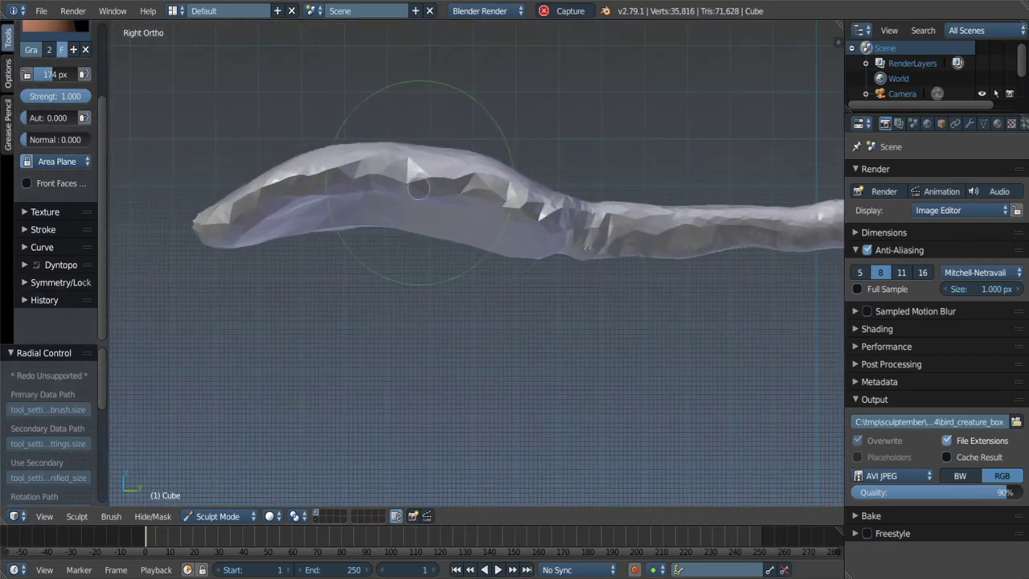
mouse_move(418, 187)
middle_mouse_down()
mouse_move(532, 201)
mouse_move(383, 240)
mouse_move(367, 207)
middle_mouse_up()
key("c")
mouse_move(486, 253)
middle_mouse_down()
mouse_move(427, 202)
mouse_move(477, 265)
mouse_move(466, 235)
mouse_move(537, 239)
mouse_move(487, 233)
mouse_move(523, 279)
mouse_move(517, 298)
mouse_move(476, 245)
middle_mouse_up()
Reshape the toe's bulbous tip into an elongated, flattened pad with Grab.
key("g")
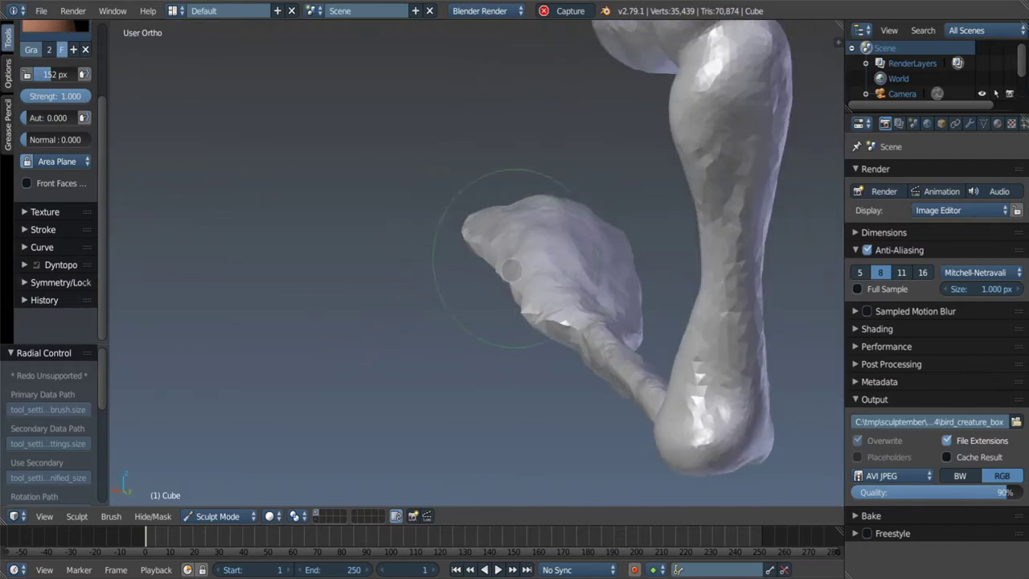
mouse_move(512, 284)
middle_mouse_down()
mouse_move(590, 255)
mouse_move(570, 244)
mouse_move(536, 321)
mouse_move(504, 340)
mouse_move(546, 281)
mouse_move(604, 262)
mouse_move(579, 245)
middle_mouse_up()
mouse_move(488, 293)
middle_mouse_down()
mouse_move(581, 291)
mouse_move(599, 273)
mouse_move(616, 284)
mouse_move(526, 328)
mouse_move(452, 326)
middle_mouse_up()
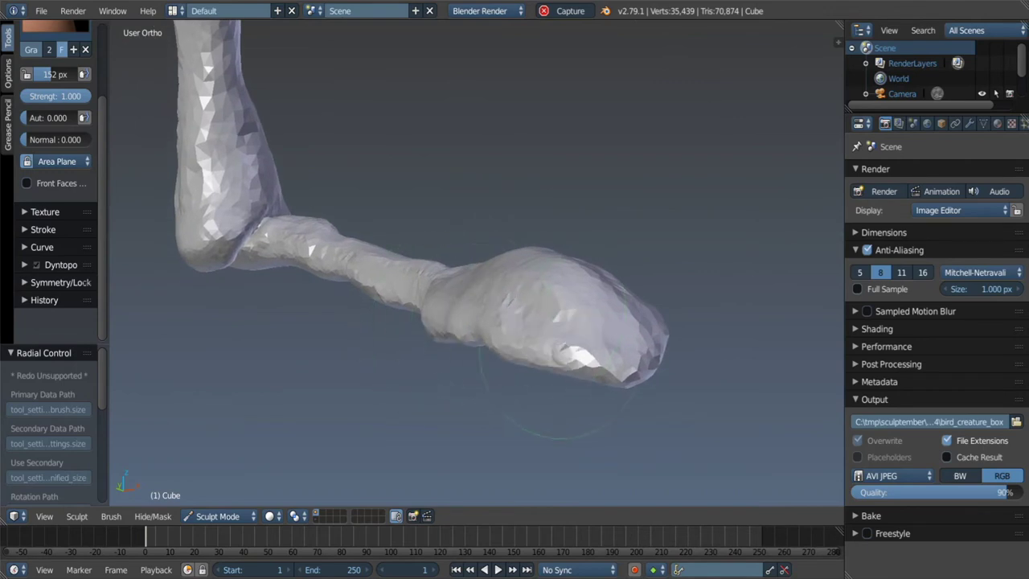
mouse_move(488, 250)
middle_mouse_down()
mouse_move(427, 200)
mouse_move(441, 409)
mouse_move(459, 390)
mouse_move(499, 381)
mouse_move(469, 344)
mouse_move(560, 335)
middle_mouse_up()
key("shift+c")
scroll(498, 382, "up", 3)
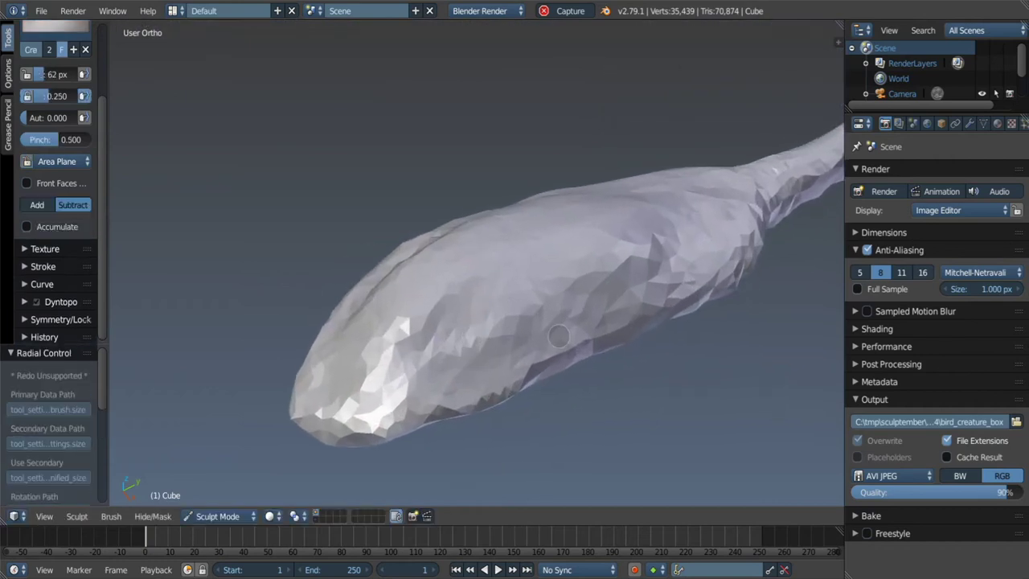
Carve and deepen the first groove along the foot with the Crease brush.
middle_click_drag(559, 336, 484, 316)
left_click_drag(528, 333, 547, 341)
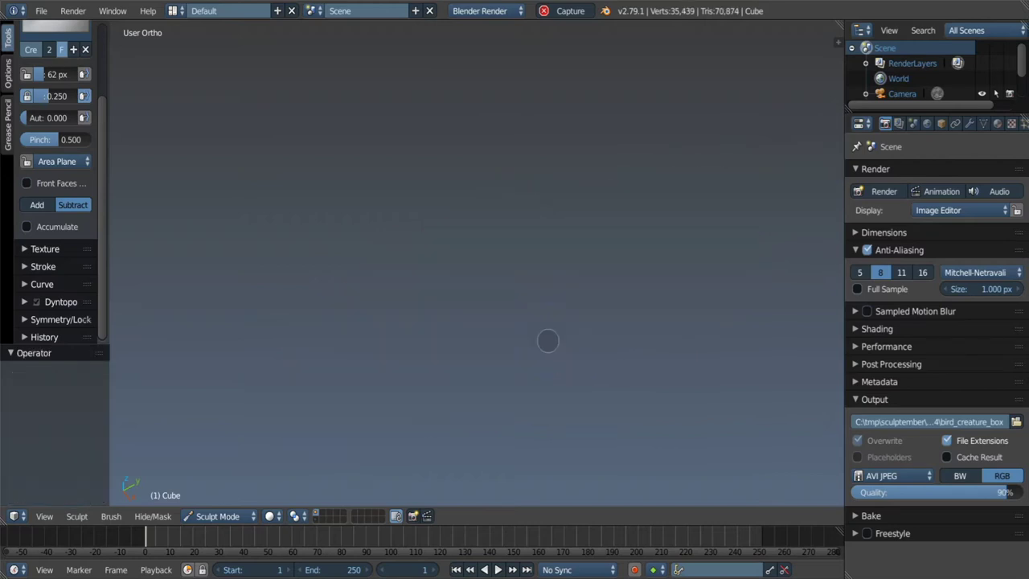
middle_click_drag(541, 334, 435, 316)
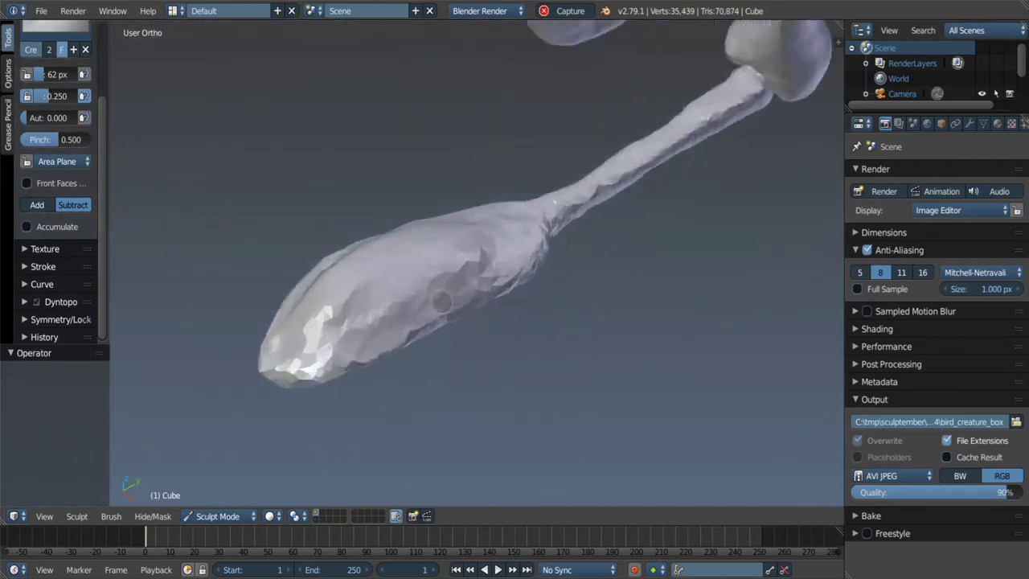
scroll(402, 334, "up", 5)
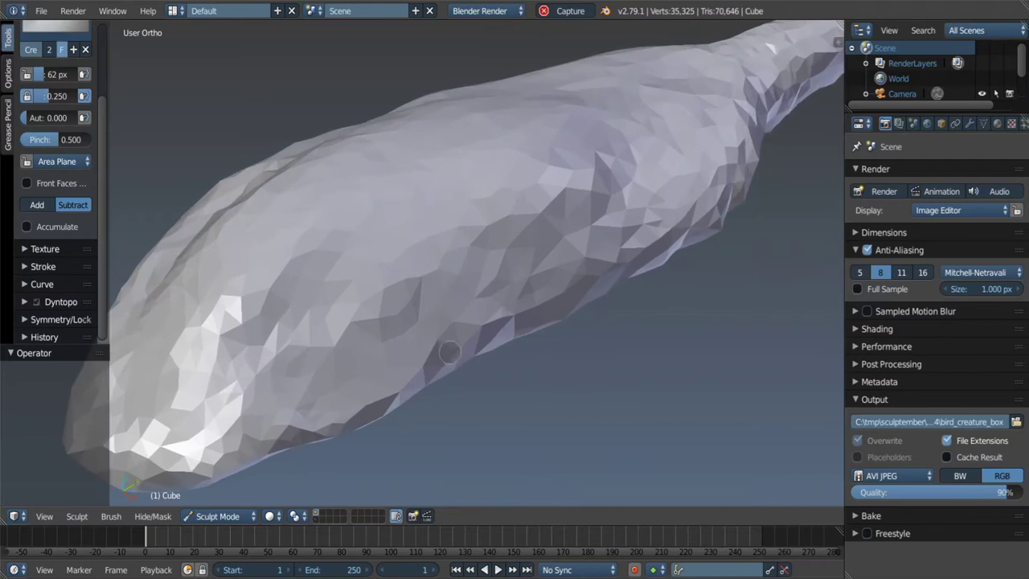
left_click_drag(451, 314, 418, 274)
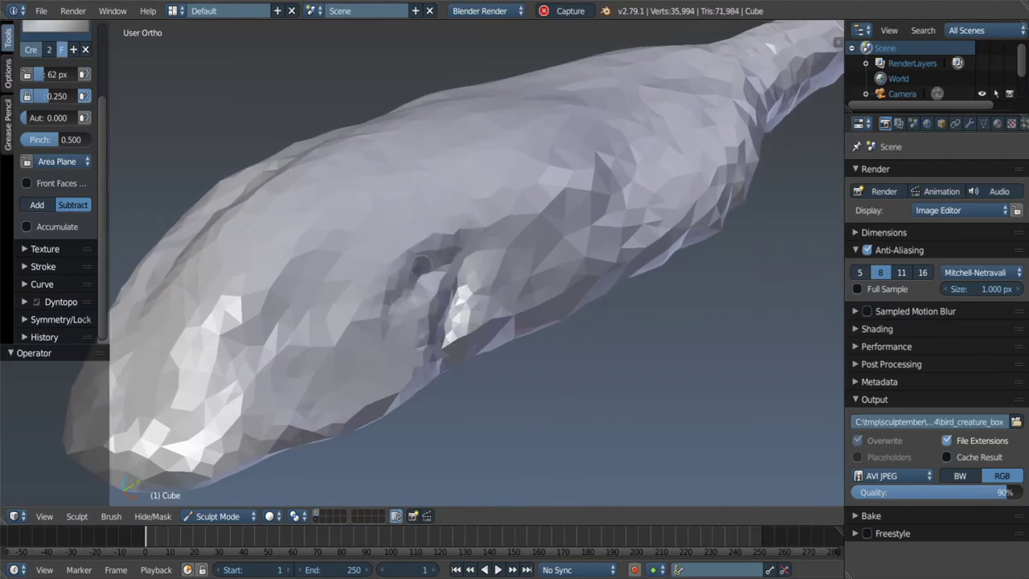
middle_click_drag(440, 353, 546, 241)
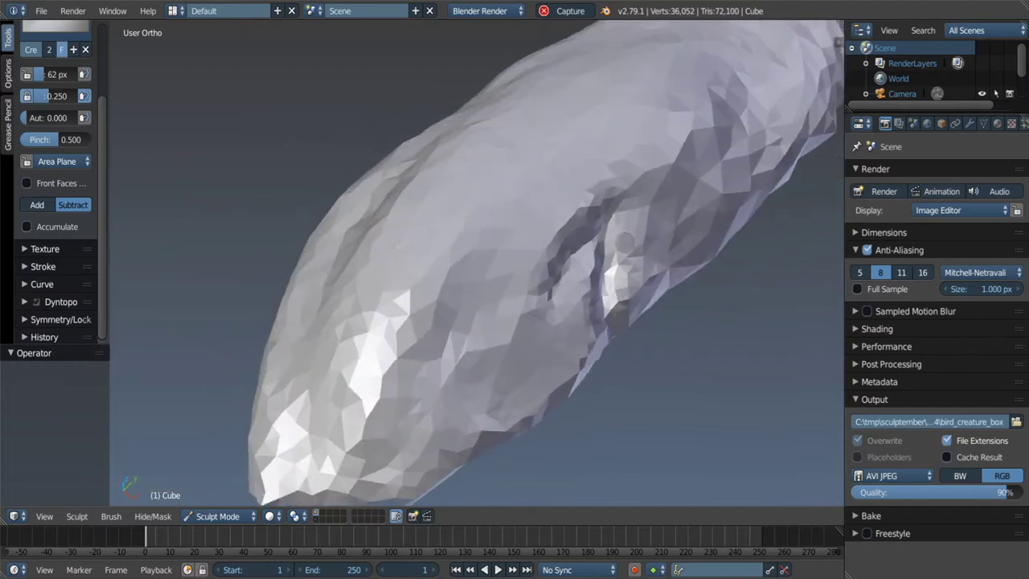
left_click_drag(547, 241, 504, 313)
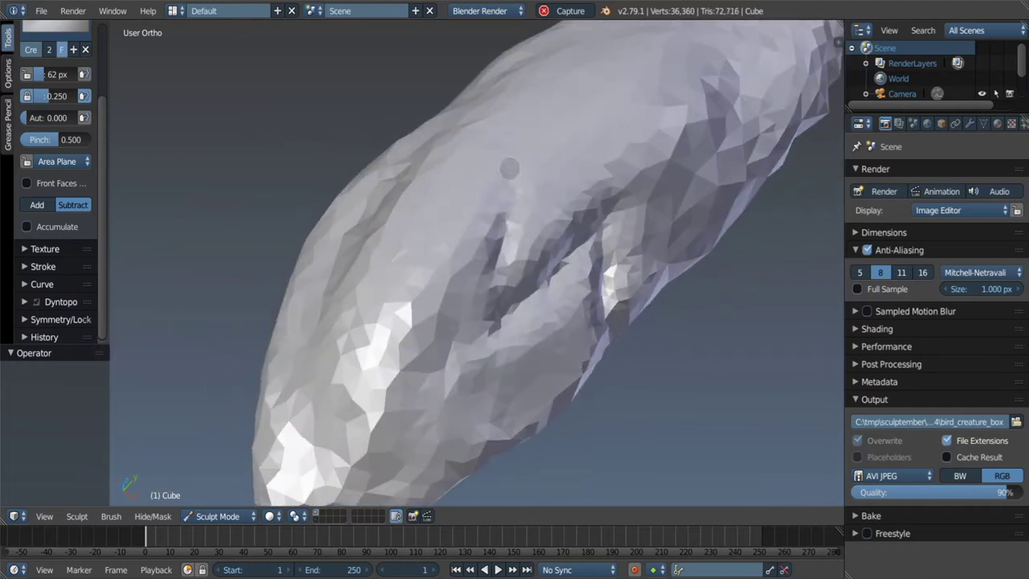
left_click_drag(504, 320, 503, 178)
left_click(602, 234)
mouse_move(503, 178)
middle_mouse_down()
mouse_move(602, 235)
mouse_move(487, 319)
middle_mouse_up()
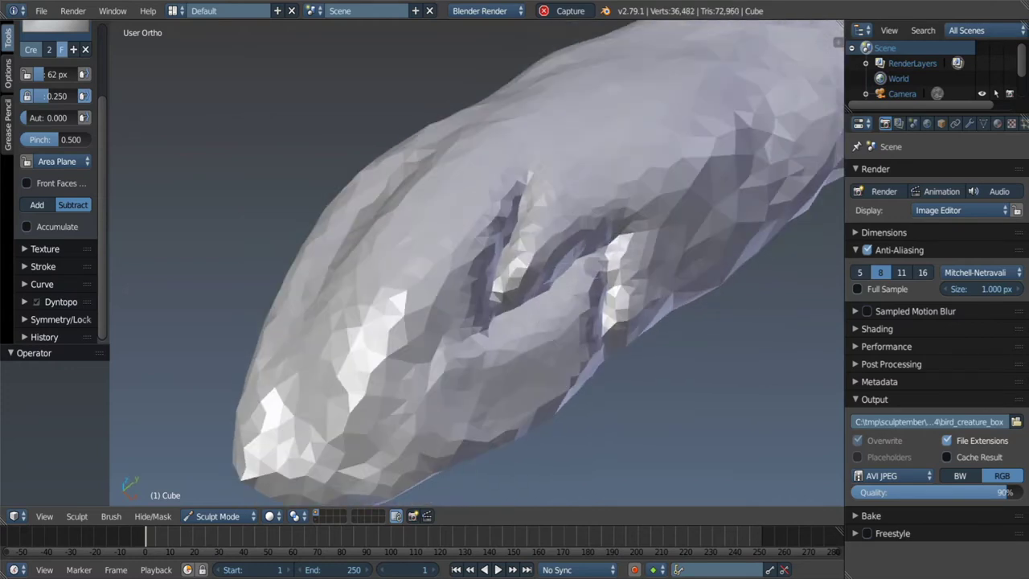
Carve between the toes from the side to deepen their separation.
mouse_move(578, 251)
middle_mouse_down()
mouse_move(619, 252)
mouse_move(531, 278)
mouse_move(543, 283)
mouse_move(530, 322)
mouse_move(538, 337)
middle_mouse_up()
left_click(540, 289)
mouse_move(555, 337)
left_mouse_down()
mouse_move(498, 394)
mouse_move(522, 378)
left_mouse_up()
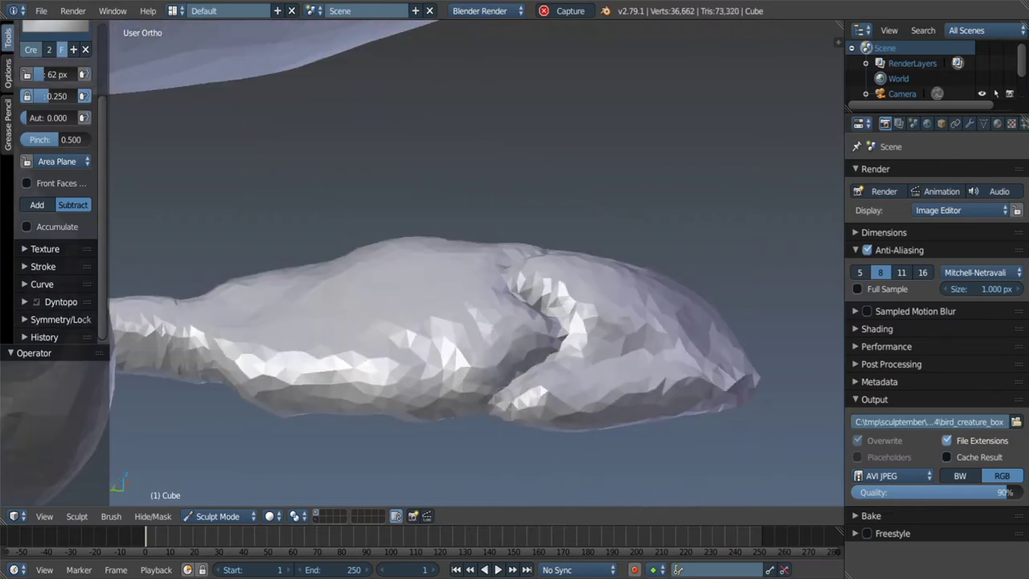
left_click_drag(562, 337, 595, 346)
middle_click_drag(594, 345, 578, 305)
left_click(586, 348)
mouse_move(587, 347)
middle_mouse_down()
mouse_move(552, 347)
mouse_move(531, 282)
middle_mouse_up()
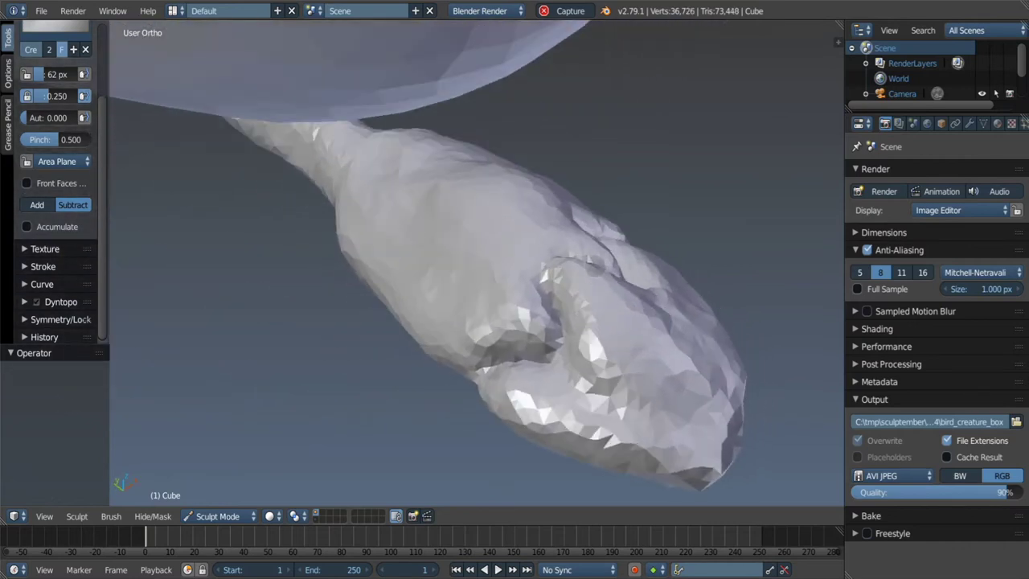
Cut and extend further grooves between the toes from an angled view.
left_click_drag(658, 338, 652, 330)
middle_click_drag(653, 330, 611, 313)
left_click_drag(611, 313, 586, 362)
middle_click_drag(586, 361, 671, 324)
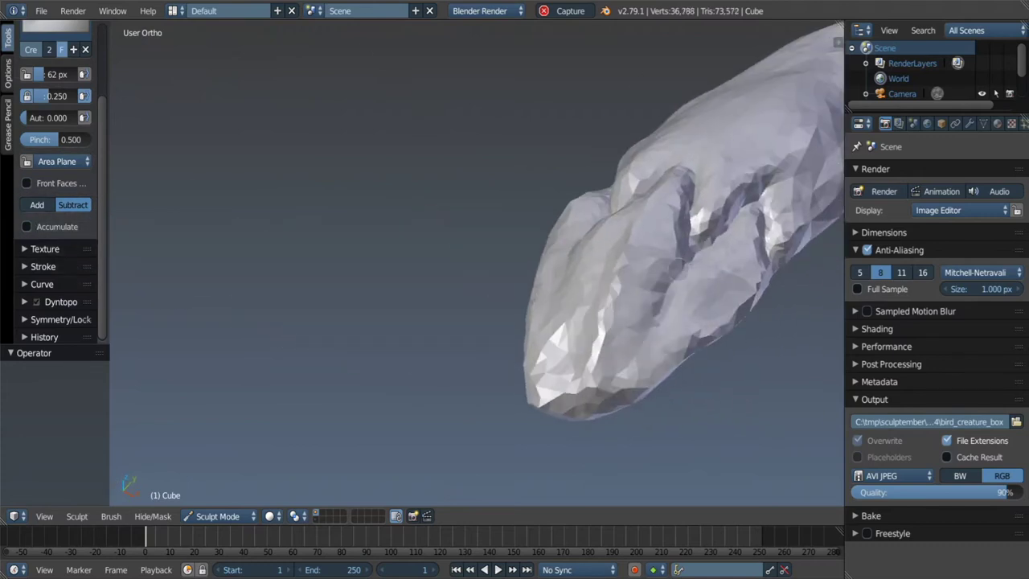
left_click_drag(679, 269, 643, 362)
left_click_drag(566, 334, 643, 265)
middle_click_drag(643, 265, 700, 295)
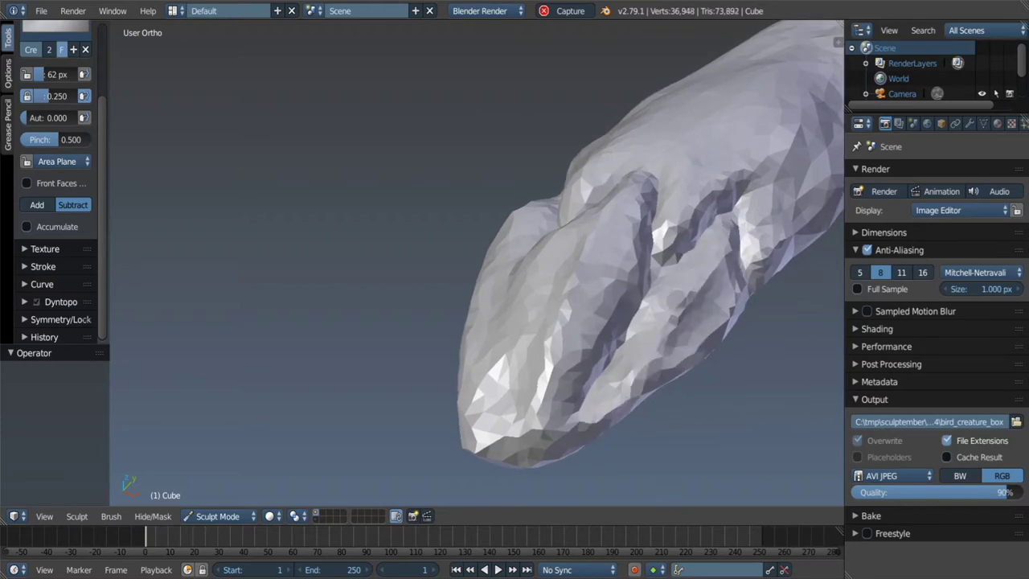
middle_click_drag(693, 298, 675, 305)
Smooth the foot surface, soften the toe grooves and add a crease between the toes.
left_click_drag(667, 281, 683, 329, "shift")
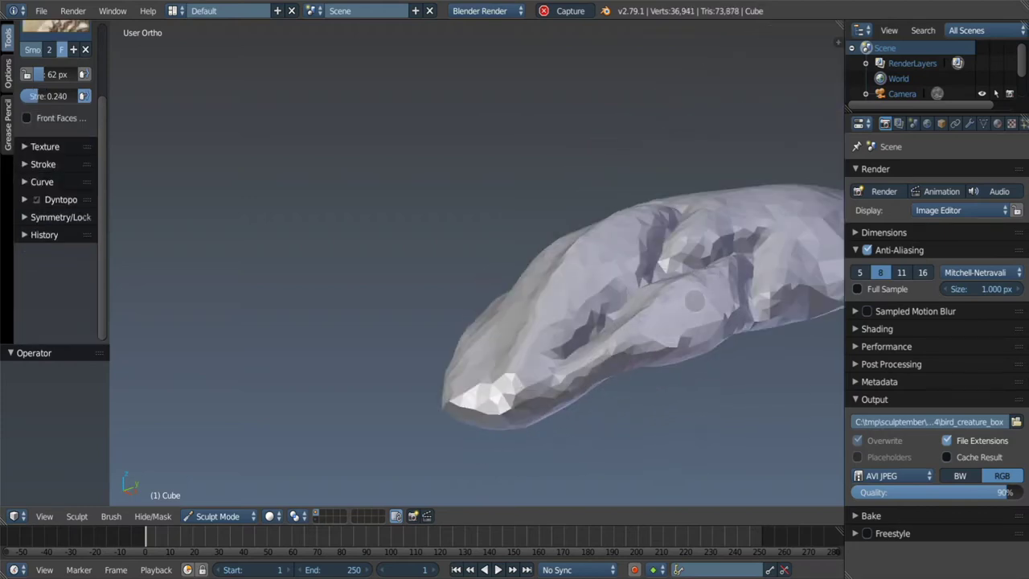
middle_click_drag(683, 330, 635, 274)
left_click_drag(578, 353, 606, 181, "shift")
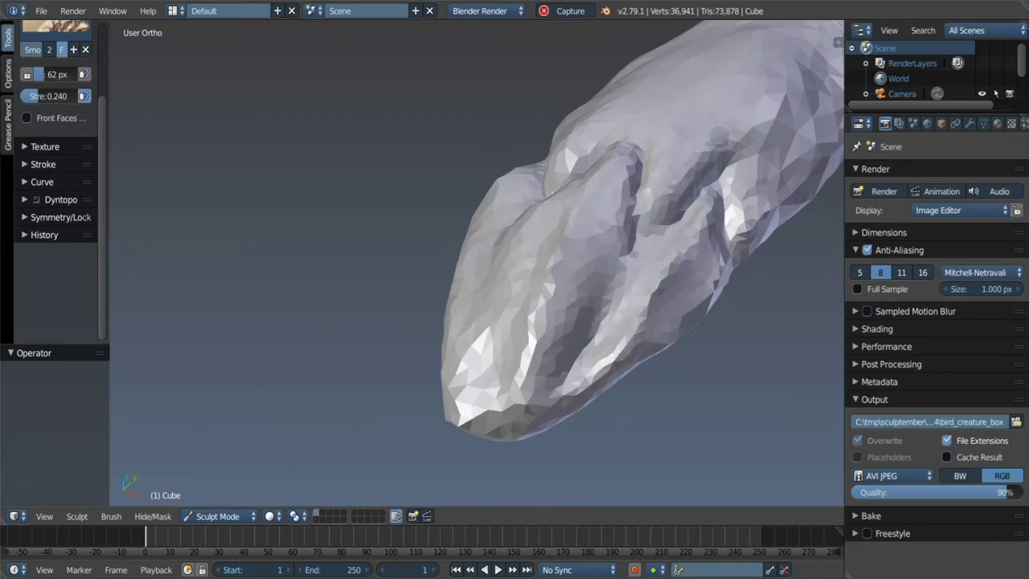
middle_click_drag(718, 321, 611, 298)
left_click_drag(578, 306, 627, 277)
middle_click_drag(626, 277, 605, 244)
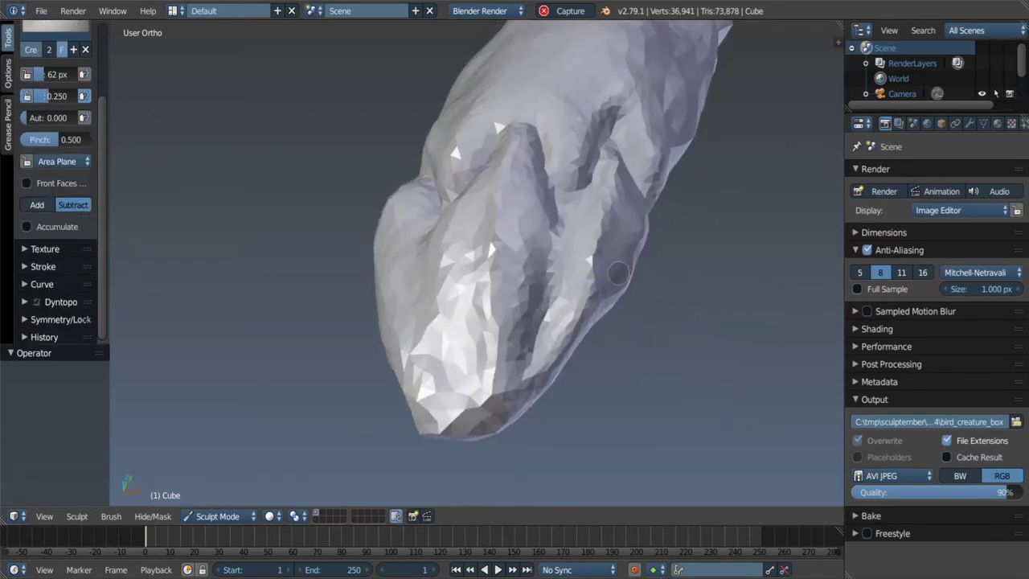
mouse_move(635, 161)
middle_mouse_down()
mouse_move(499, 317)
mouse_move(462, 283)
mouse_move(537, 405)
mouse_move(569, 376)
middle_mouse_up()
Deepen the fold between the toes with the Crease brush.
key("shift+c")
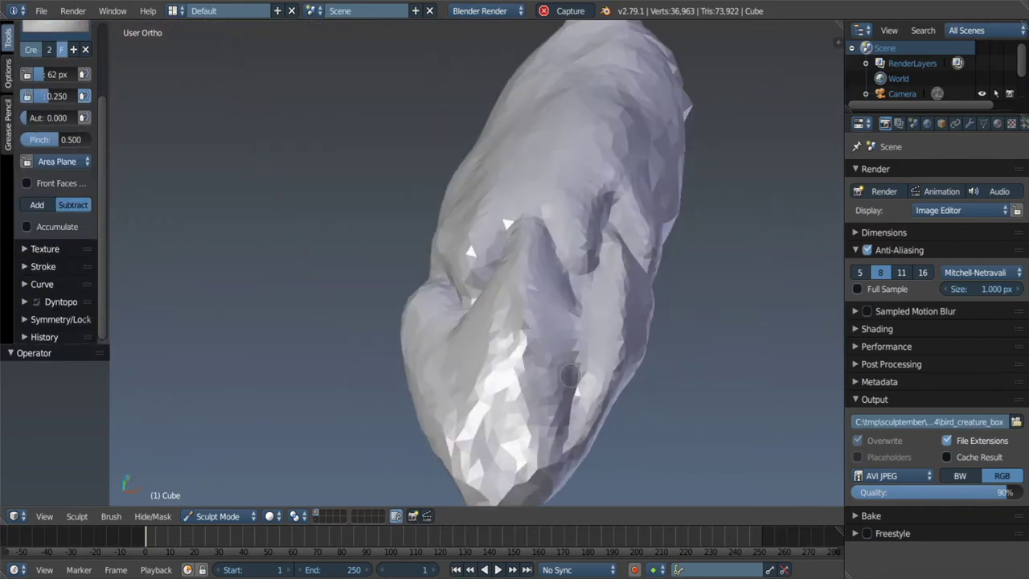
left_click_drag(515, 293, 522, 247)
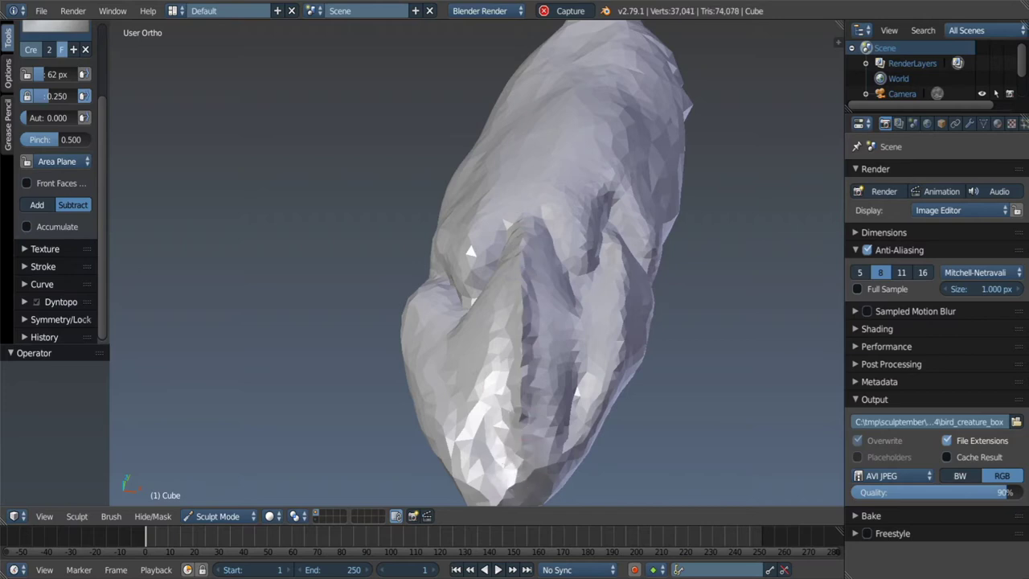
mouse_move(470, 251)
middle_mouse_down()
mouse_move(634, 321)
mouse_move(635, 357)
middle_mouse_up()
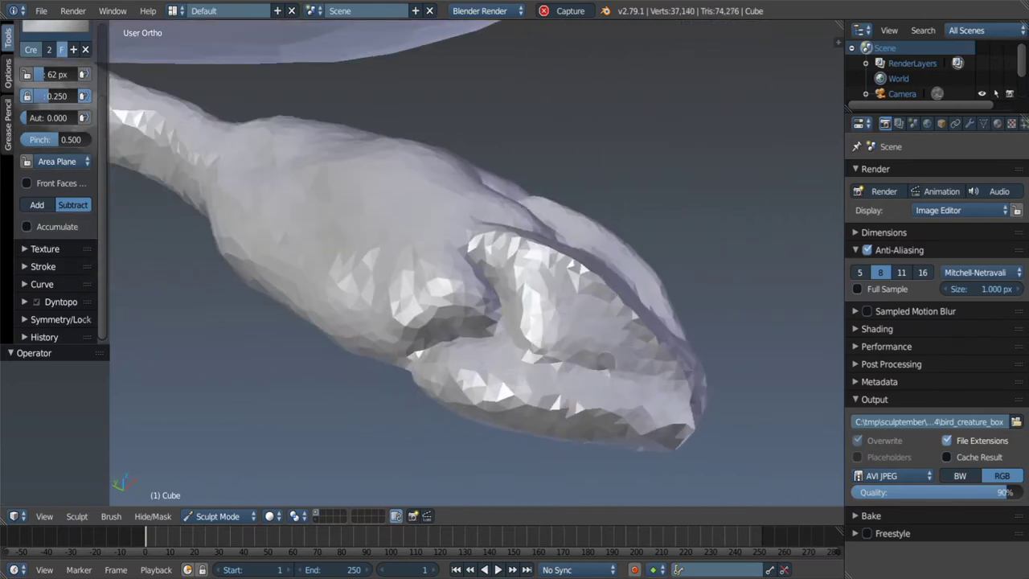
middle_click_drag(652, 404, 466, 396)
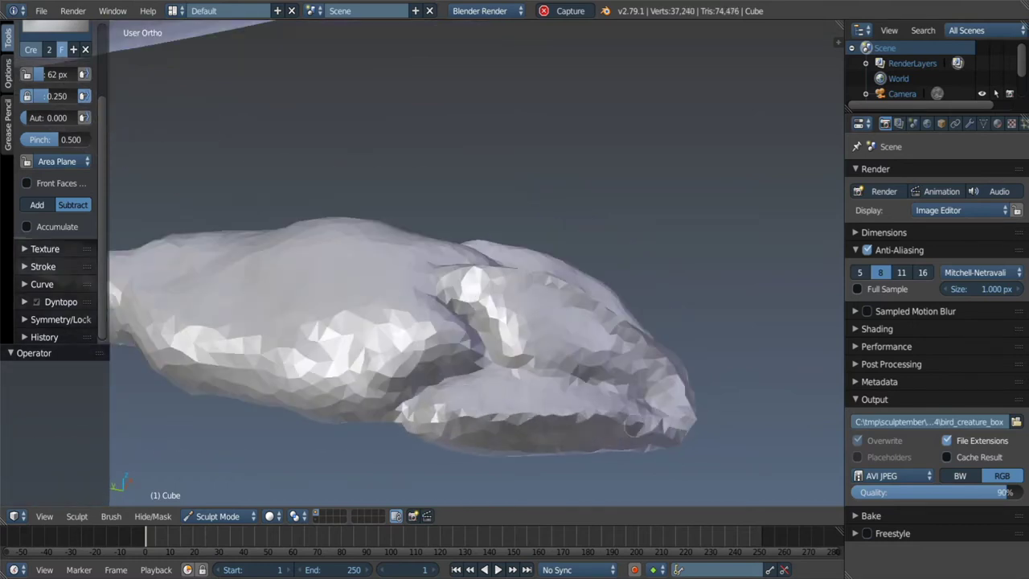
Zoom out to bring both legs and feet into view, then look at the toes from above.
mouse_move(402, 411)
middle_mouse_down()
mouse_move(614, 356)
mouse_move(511, 319)
middle_mouse_up()
scroll(509, 319, "up", 3)
scroll(563, 289, "up", 3)
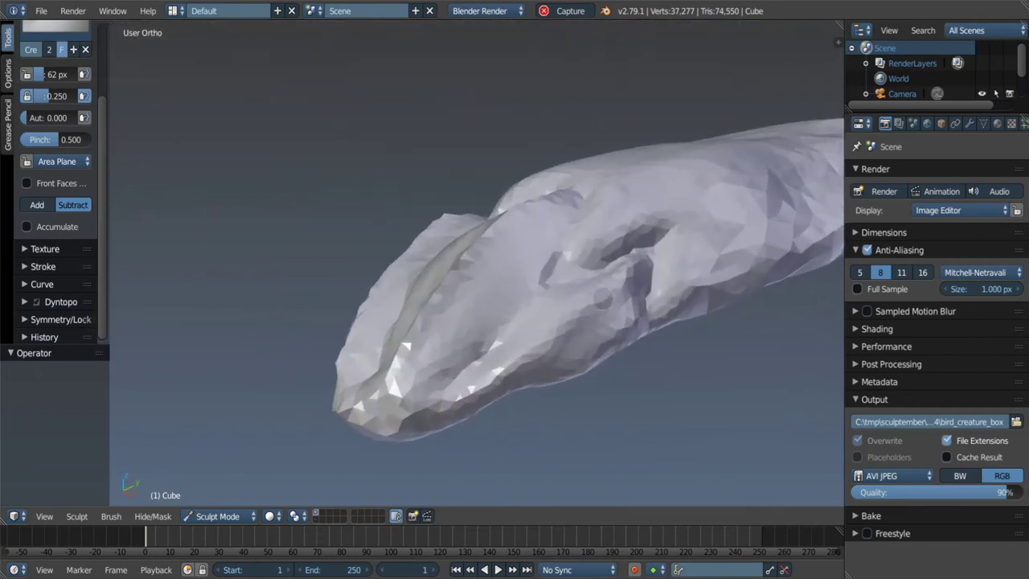
scroll(627, 257, "up", 2)
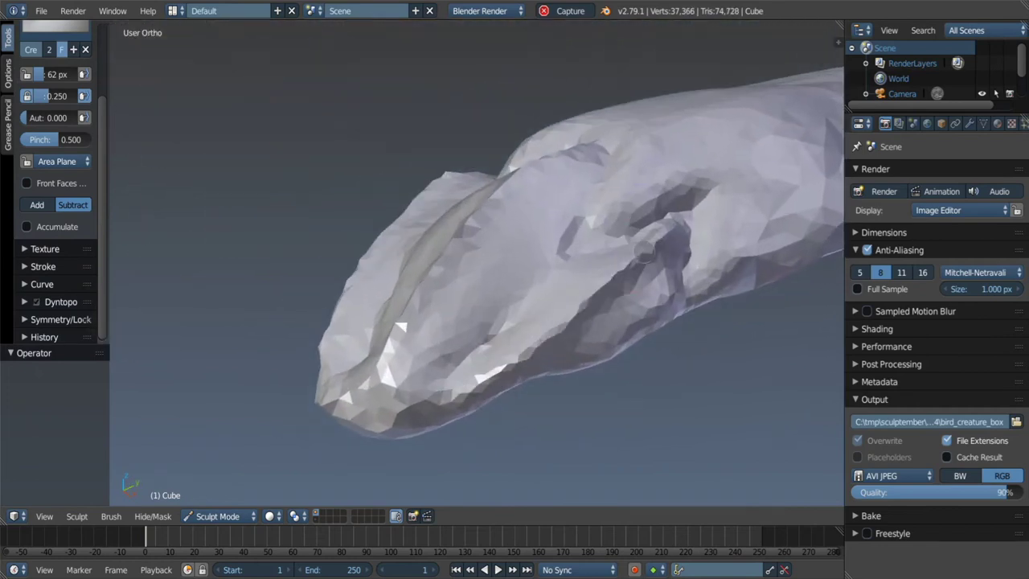
middle_click_drag(457, 402, 562, 236)
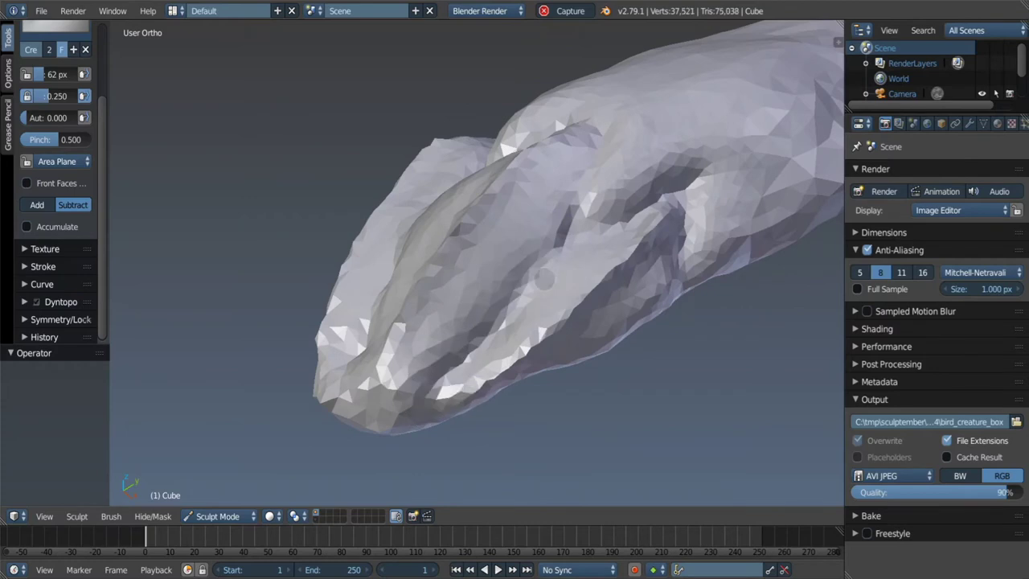
mouse_move(585, 235)
middle_mouse_down()
mouse_move(568, 251)
mouse_move(632, 209)
middle_mouse_up()
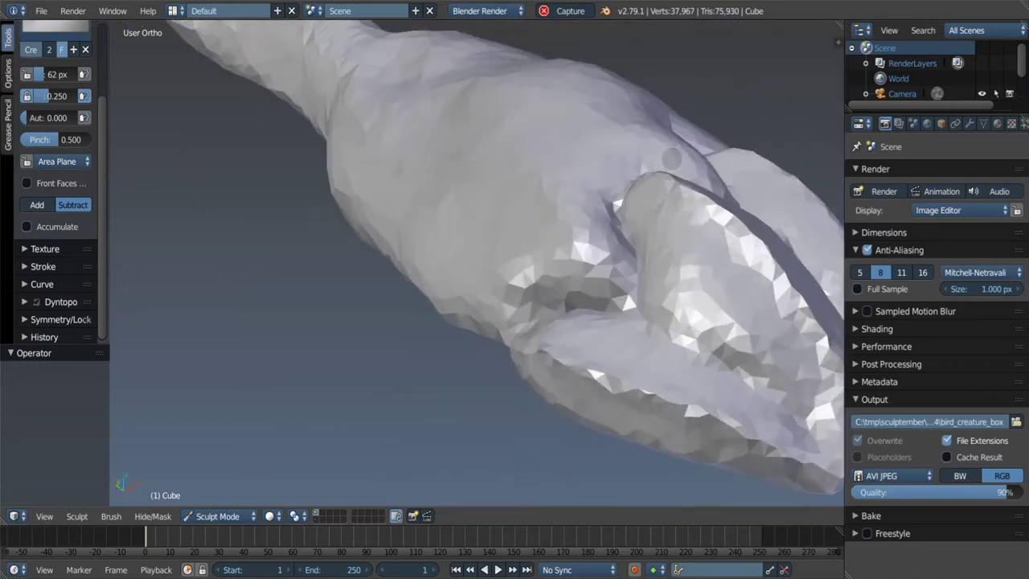
Toggle Smooth and back to Crease, then orbit out to show the leg and body.
key("s")
key("shift+c")
scroll(726, 81, "down", 4)
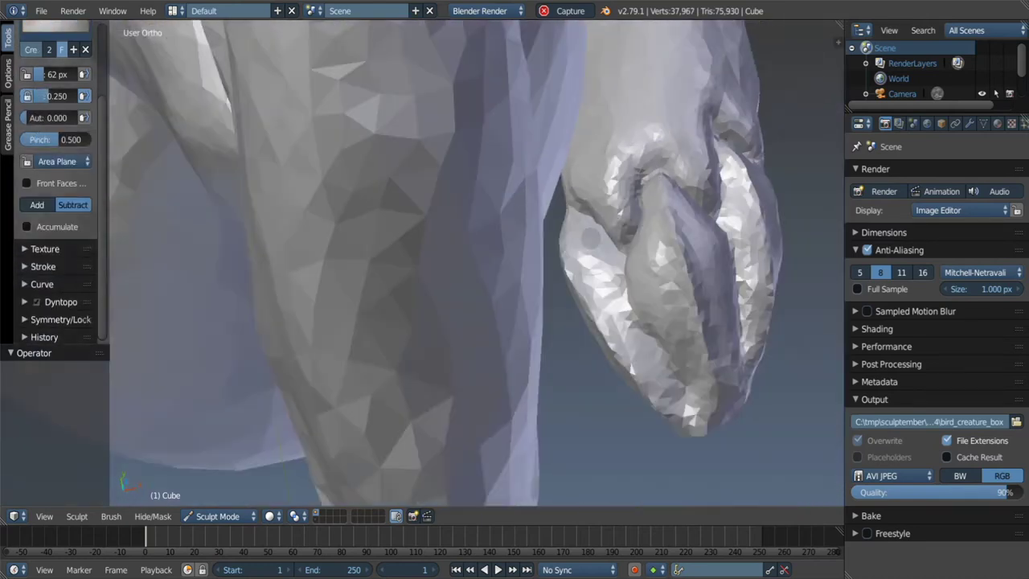
middle_click_drag(725, 81, 584, 194)
mouse_move(627, 287)
middle_mouse_down()
mouse_move(530, 320)
mouse_move(598, 201)
middle_mouse_up()
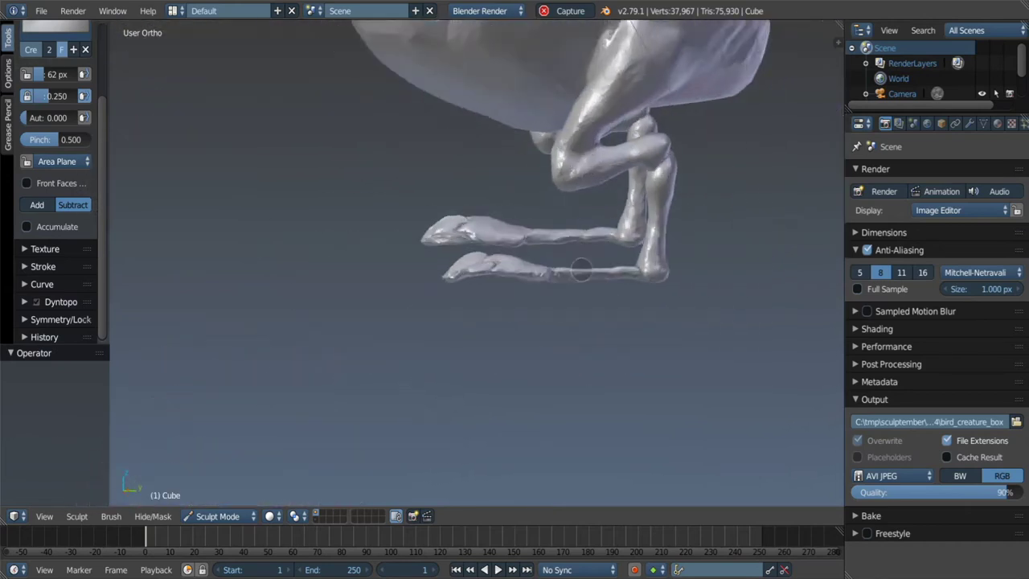
scroll(598, 202, "up", 5)
Enlarge the Clay brush and examine the leg from several angles, trying Inflate.
key("c")
key("f")
left_click(714, 343)
middle_click_drag(714, 343, 408, 331)
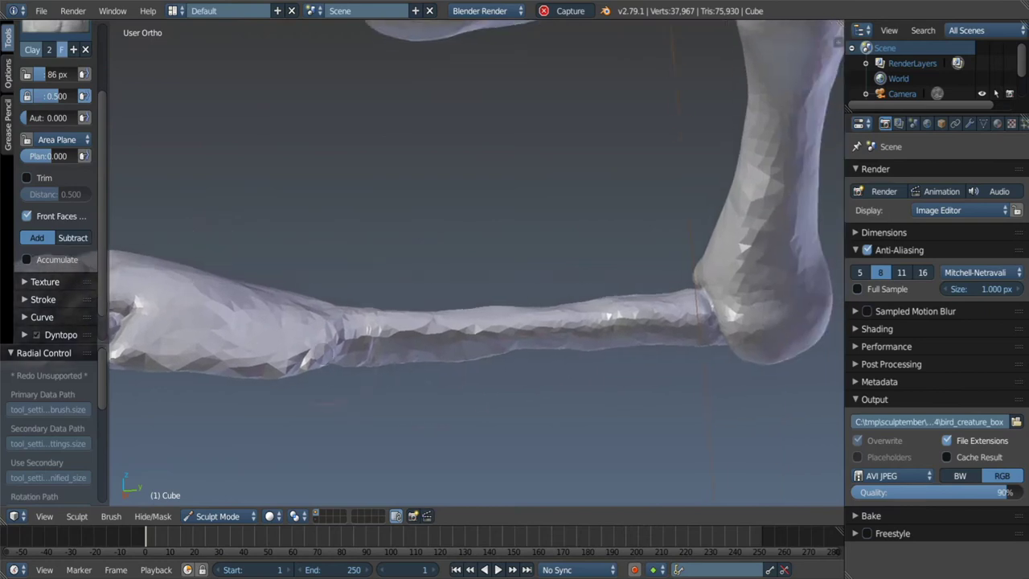
middle_click_drag(458, 302, 379, 279)
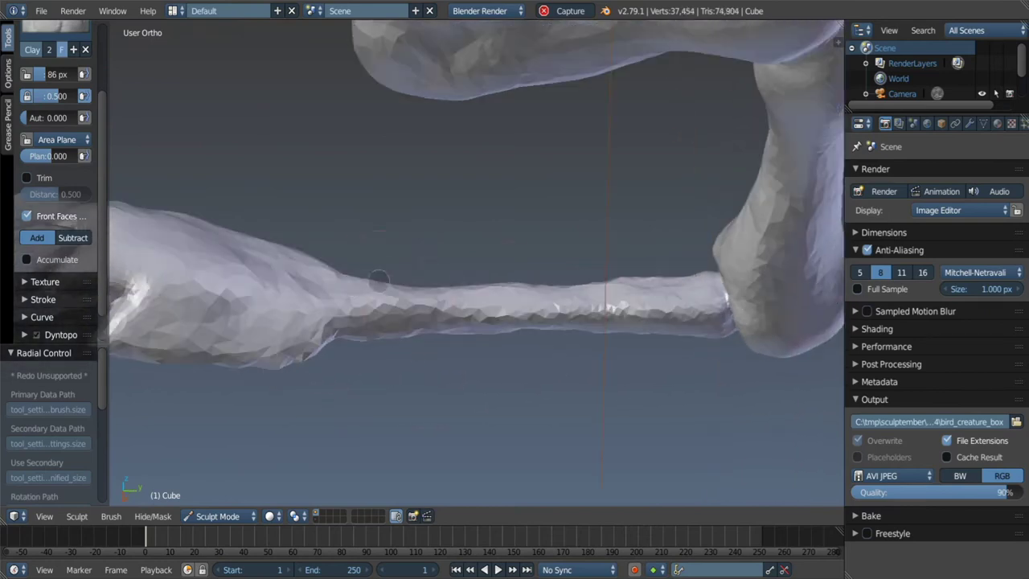
key("i")
middle_click_drag(336, 330, 568, 306)
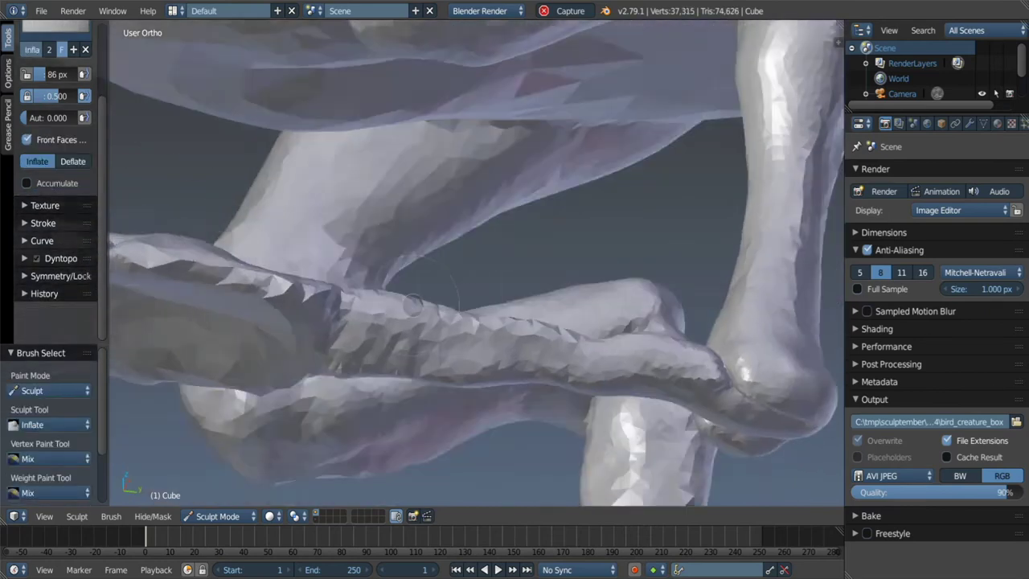
mouse_move(630, 343)
middle_mouse_down()
mouse_move(366, 389)
mouse_move(241, 345)
middle_mouse_up()
Resize the Clay brush and build up clay along the limb's surface.
key("shift+s")
key("c")
key("f")
left_click(203, 341)
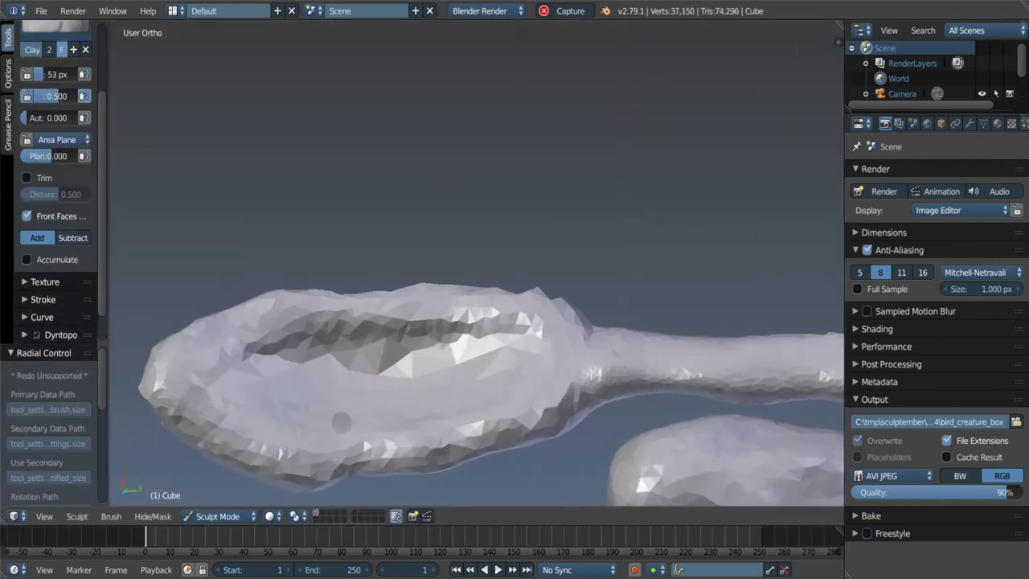
middle_click_drag(546, 364, 389, 364)
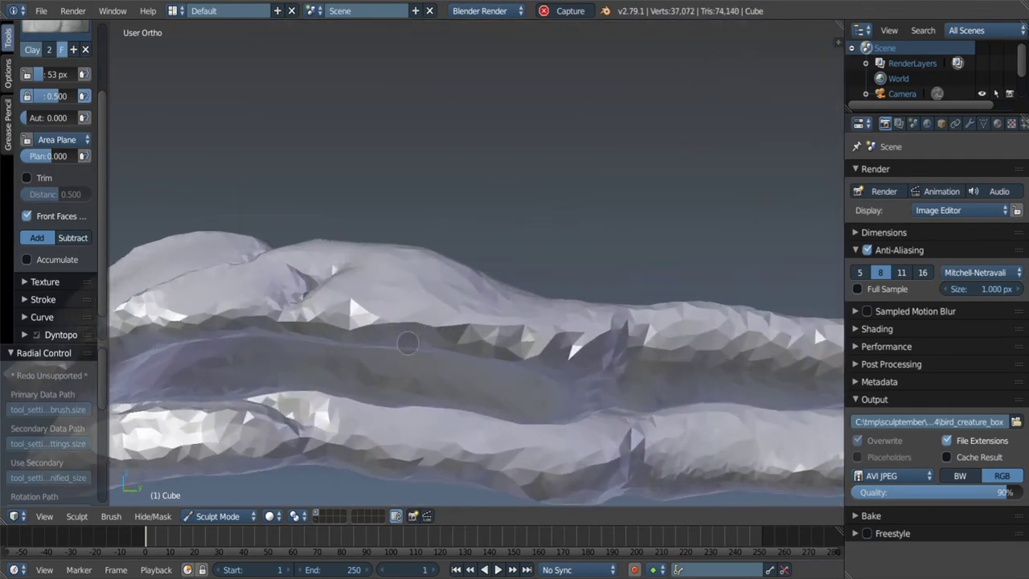
key("f")
left_click(388, 364)
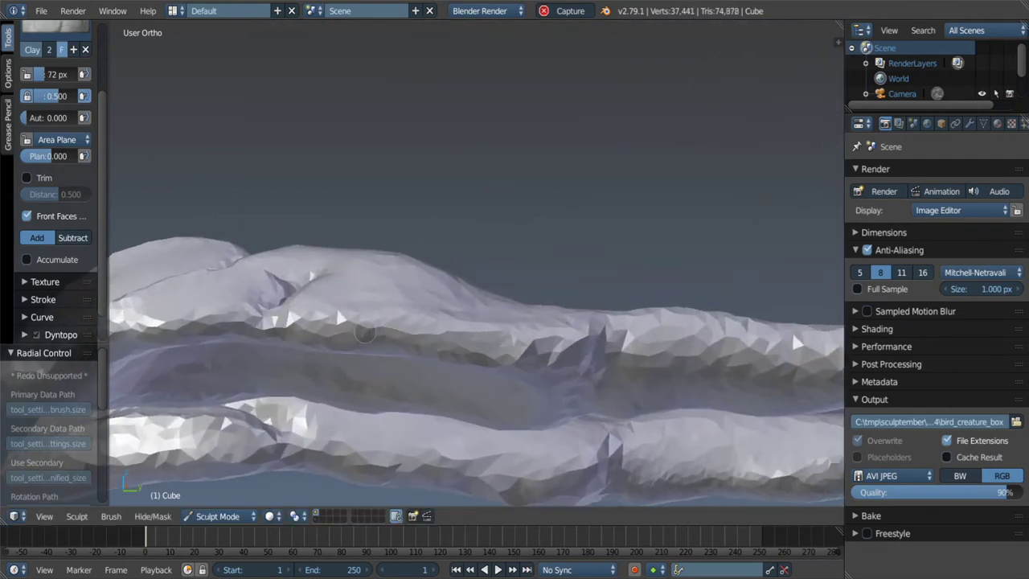
mouse_move(364, 332)
middle_mouse_down()
mouse_move(522, 312)
mouse_move(519, 296)
mouse_move(531, 295)
mouse_move(492, 327)
mouse_move(531, 330)
middle_mouse_up()
Set the Grab brush to 158 px, then return to Clay and Smooth around the body.
key("g")
key("f")
left_click(530, 295)
key("c")
mouse_move(458, 216)
middle_mouse_down()
mouse_move(418, 232)
mouse_move(418, 291)
mouse_move(482, 260)
middle_mouse_up()
key("s")
key("c")
mouse_move(465, 346)
middle_mouse_down()
mouse_move(497, 291)
mouse_move(511, 313)
mouse_move(472, 321)
mouse_move(482, 366)
mouse_move(513, 376)
middle_mouse_up()
Zoom in onto the toed feet.
scroll(496, 291, "down", 3)
scroll(507, 370, "up", 2)
scroll(490, 362, "up", 2)
scroll(482, 346, "up", 2)
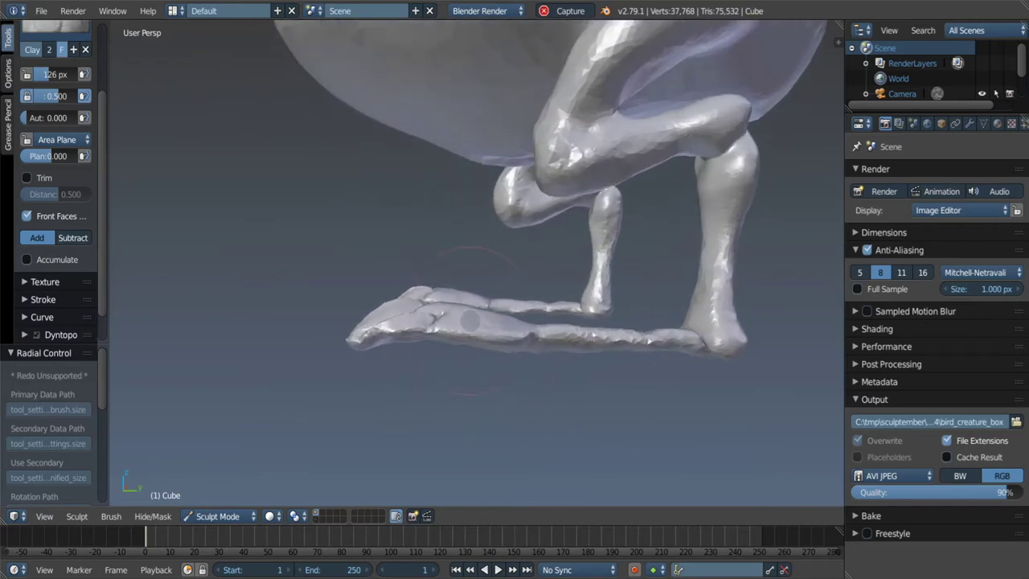
scroll(474, 334, "up", 2)
key("g")
scroll(466, 326, "up", 1)
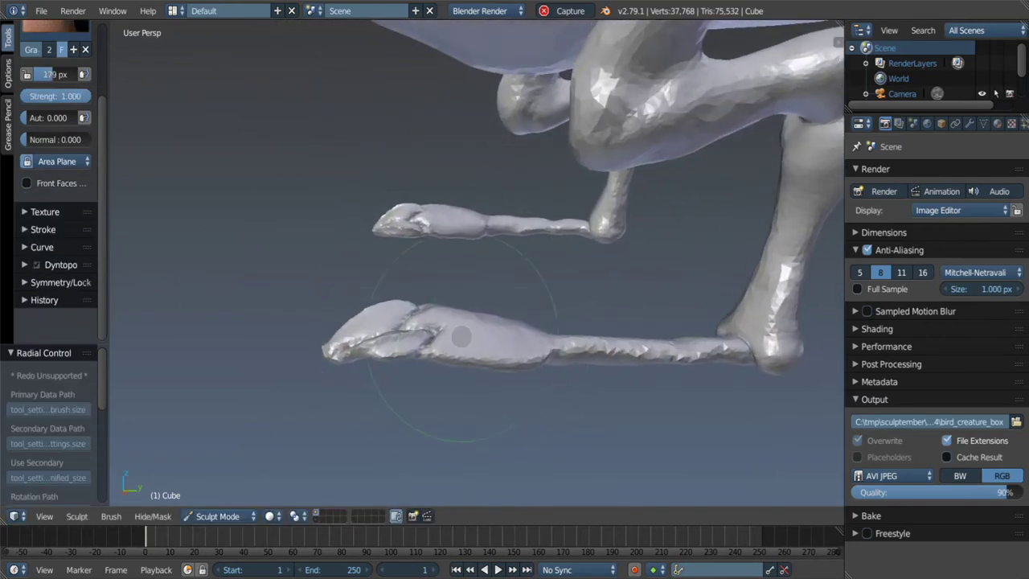
scroll(446, 317, "up", 2)
mouse_move(443, 315)
middle_mouse_down()
mouse_move(458, 338)
mouse_move(413, 310)
mouse_move(486, 291)
middle_mouse_up()
scroll(485, 295, "down", 1)
scroll(478, 295, "down", 3)
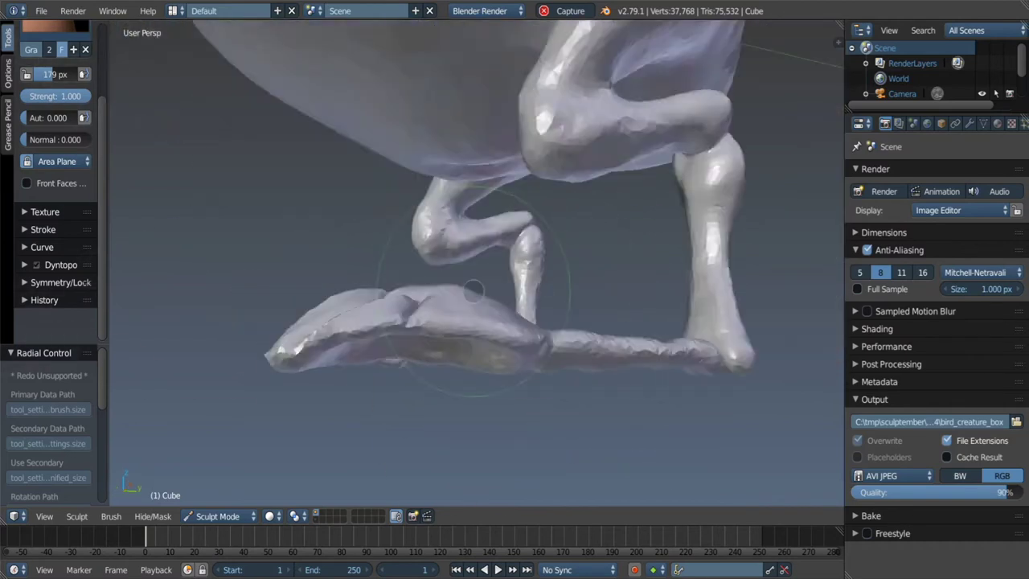
scroll(466, 297, "down", 3)
scroll(458, 299, "down", 1)
mouse_move(455, 297)
middle_mouse_down()
mouse_move(402, 209)
mouse_move(450, 265)
mouse_move(493, 278)
mouse_move(473, 272)
mouse_move(478, 310)
mouse_move(385, 313)
middle_mouse_up()
scroll(414, 225, "up", 2)
scroll(416, 237, "up", 3)
key("shift+c")
Set the Mask brush to 71 px and paint the dark mask across the body.
key("m")
left_click(385, 317)
key("f")
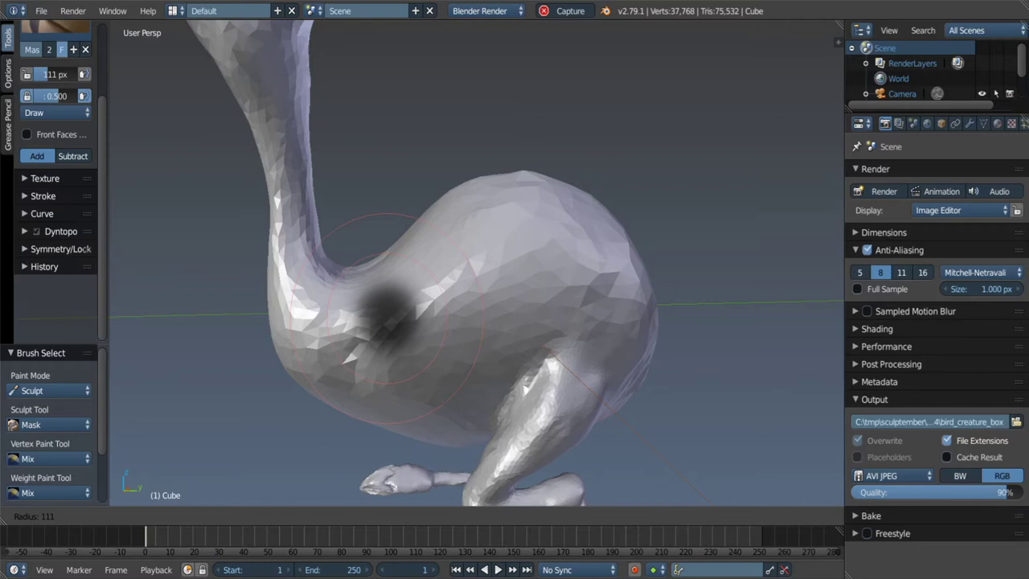
left_click(443, 317)
middle_click_drag(443, 317, 442, 318)
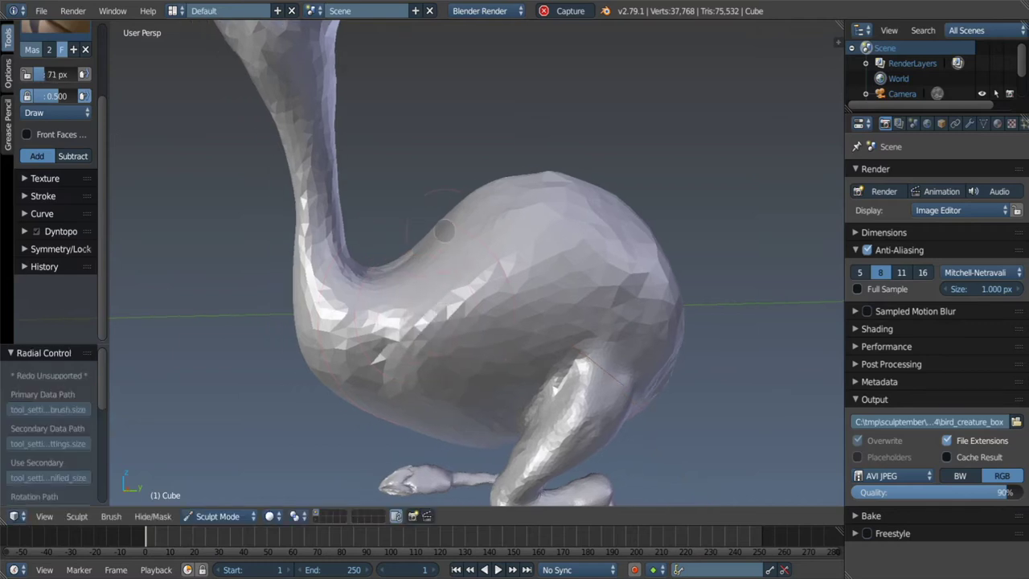
left_click_drag(446, 218, 482, 307)
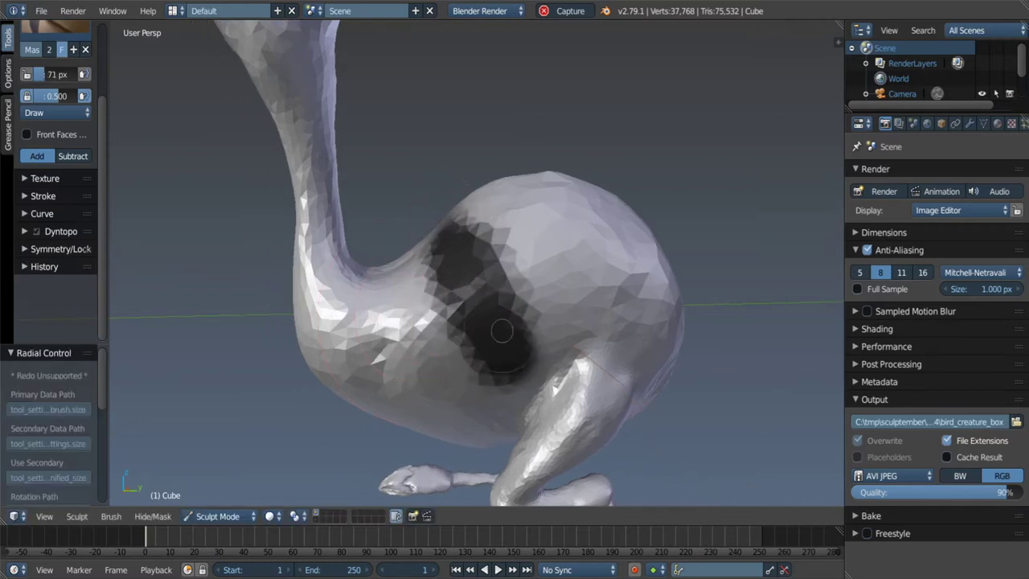
mouse_move(566, 341)
left_mouse_down()
mouse_move(462, 203)
mouse_move(584, 211)
left_mouse_up()
Inspect the masked body, then hook a small nub out where the neck meets it.
middle_click_drag(650, 257, 664, 146)
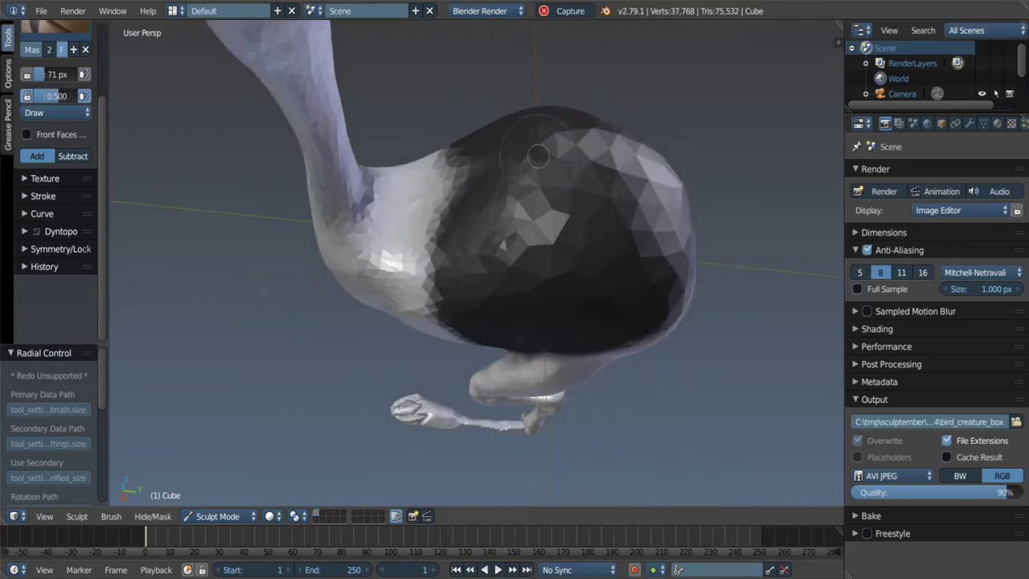
middle_click_drag(655, 208, 554, 259)
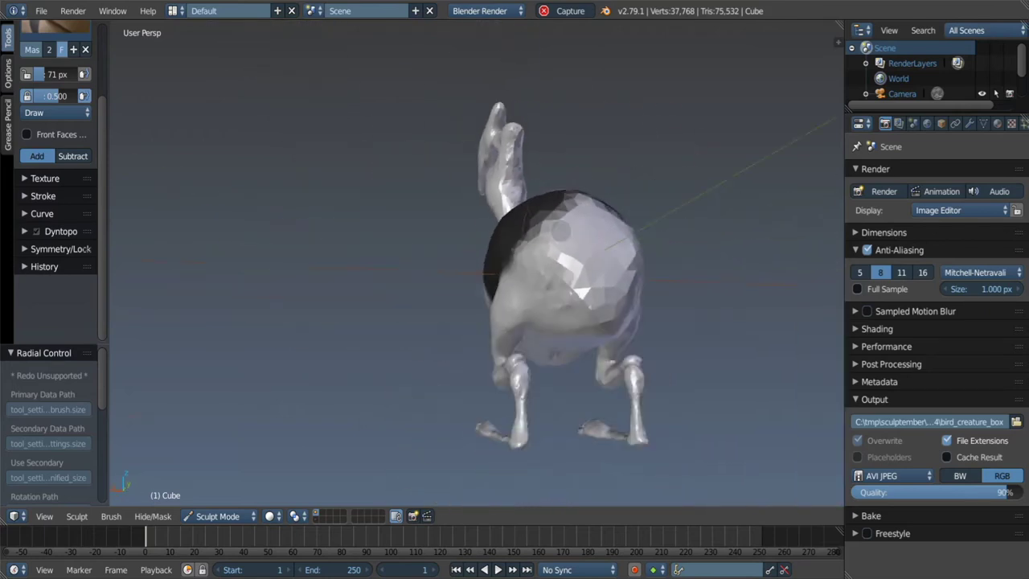
middle_click_drag(590, 318, 554, 265)
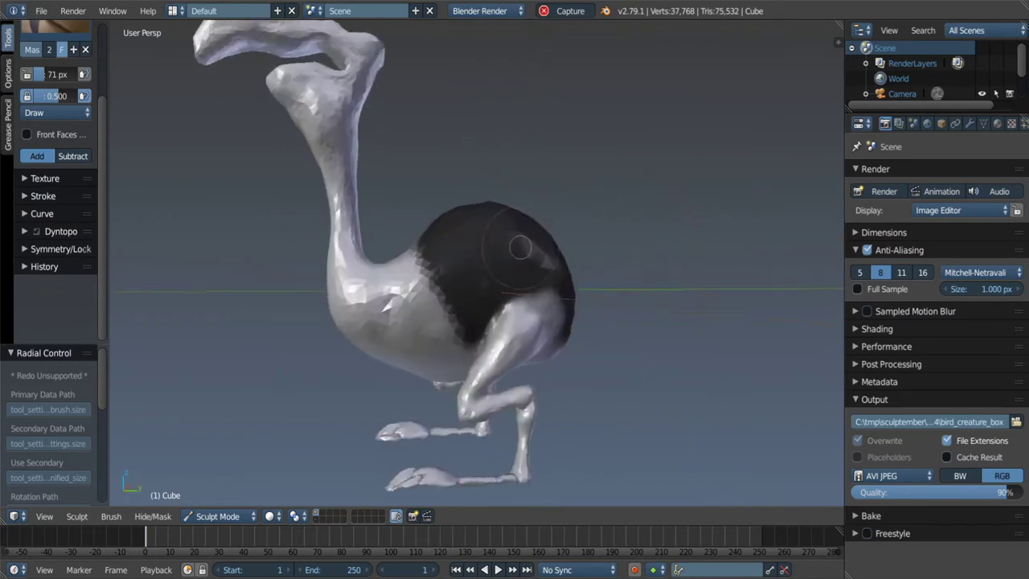
scroll(555, 265, "up", 3)
scroll(530, 241, "up", 3)
key("k")
middle_click_drag(521, 233, 551, 260)
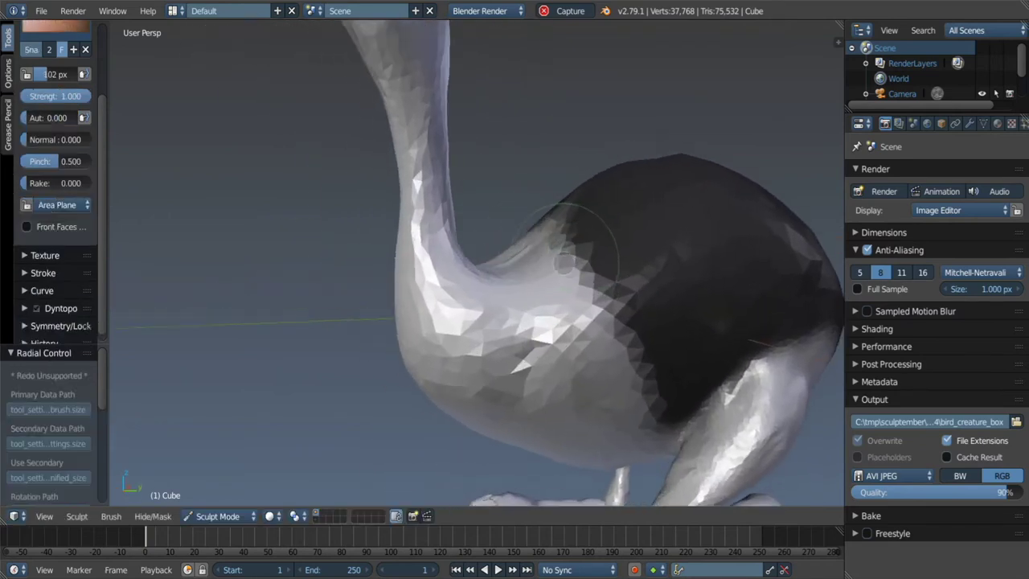
key("f")
left_click(551, 260)
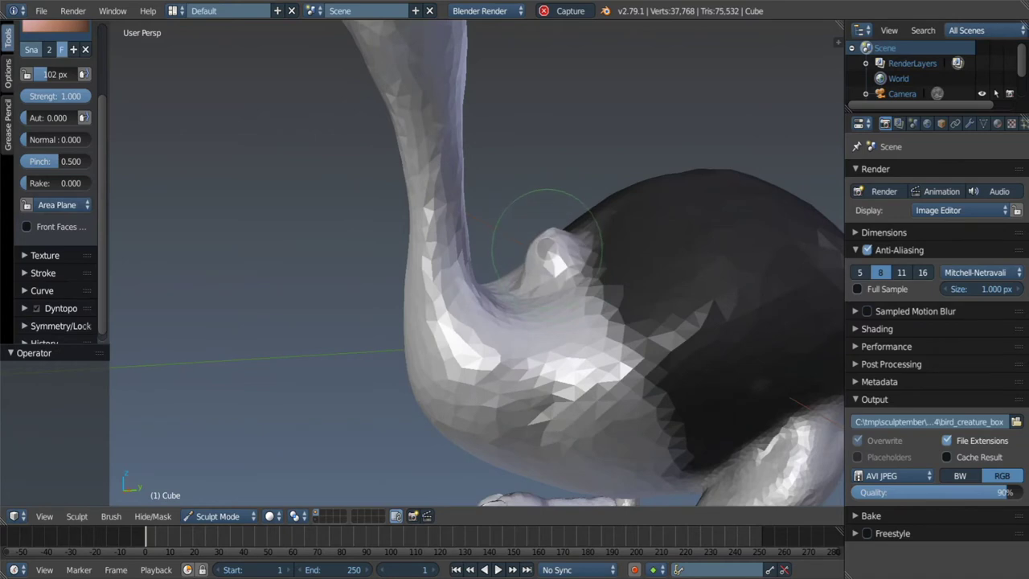
Build clay onto the wing nub with a 72 px Clay brush.
middle_click_drag(538, 233, 567, 340)
key("c")
key("f")
left_click(554, 265)
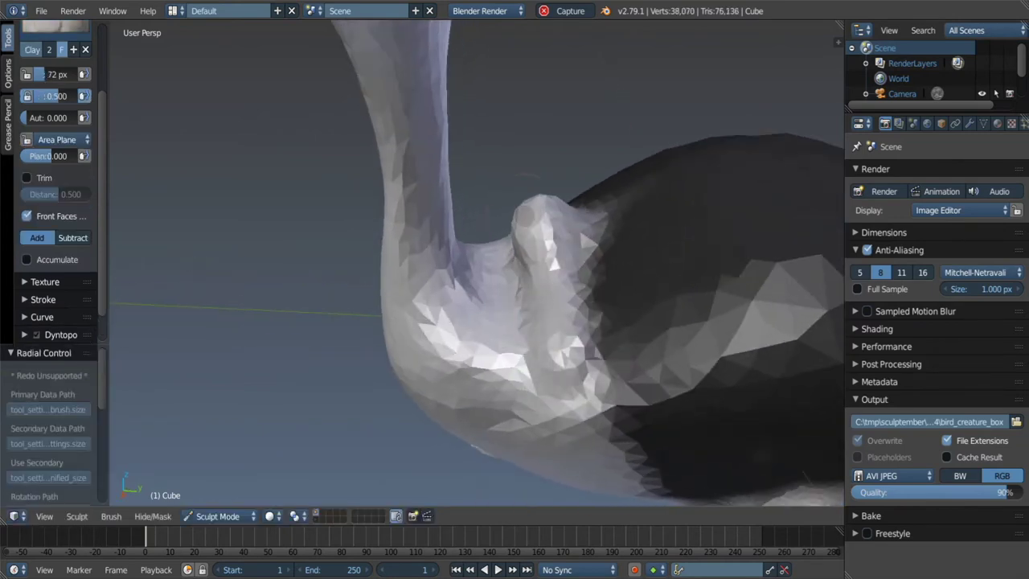
middle_click_drag(549, 241, 562, 233)
left_click_drag(562, 233, 578, 217, "shift")
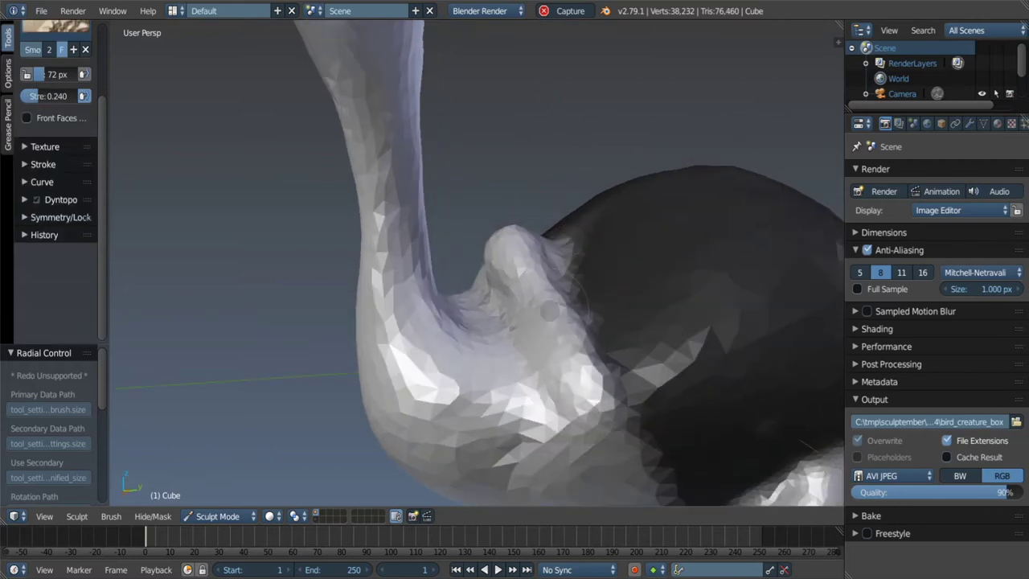
mouse_move(579, 217)
middle_mouse_down()
mouse_move(599, 200)
mouse_move(528, 214)
mouse_move(561, 277)
mouse_move(535, 167)
middle_mouse_up()
Pull the nub larger with Grab, then add clay from behind at 75 px.
key("g")
middle_click_drag(539, 241, 484, 241)
key("c")
key("f")
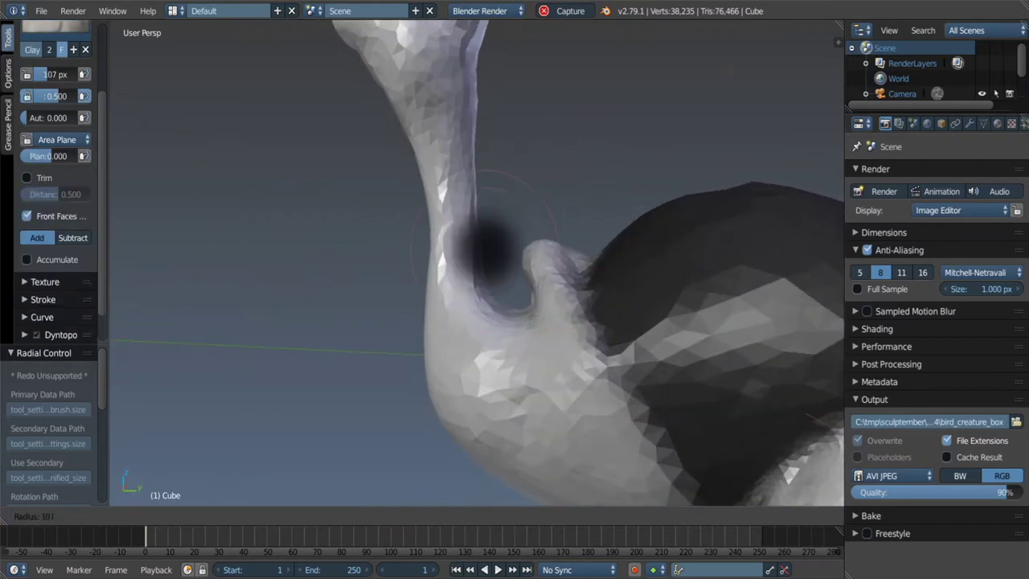
left_click(546, 241)
middle_click_drag(597, 229, 515, 290)
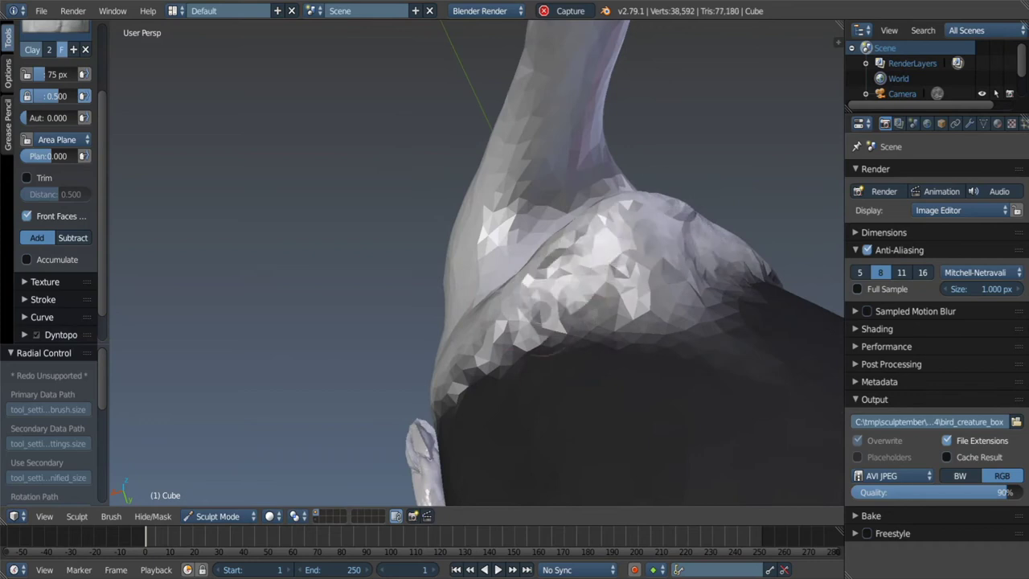
mouse_move(541, 351)
middle_mouse_down()
mouse_move(654, 239)
mouse_move(595, 197)
mouse_move(566, 361)
middle_mouse_up()
Smooth the wing's surface and set the Grab brush to 146 px.
key("s")
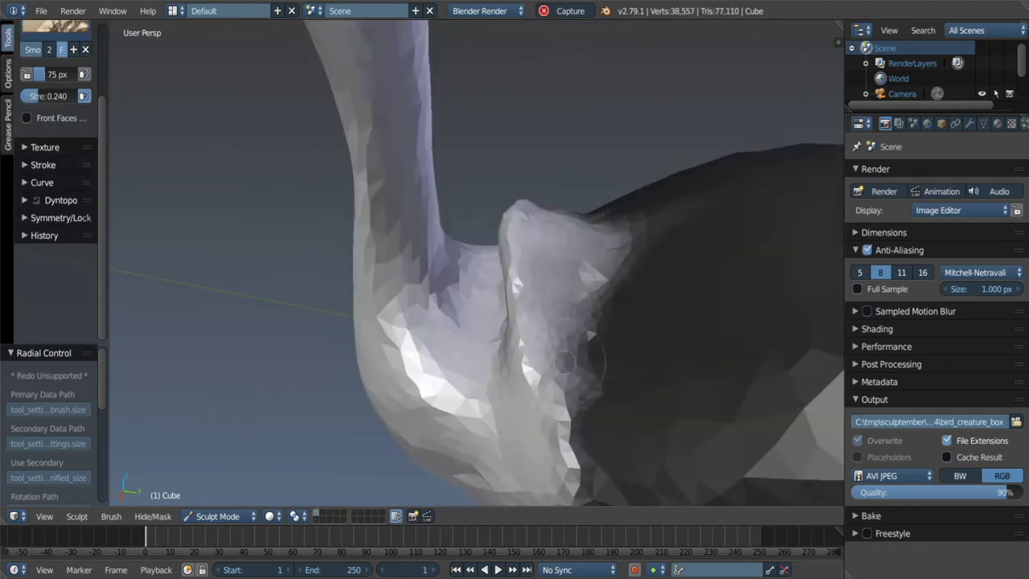
middle_click_drag(571, 446, 592, 184)
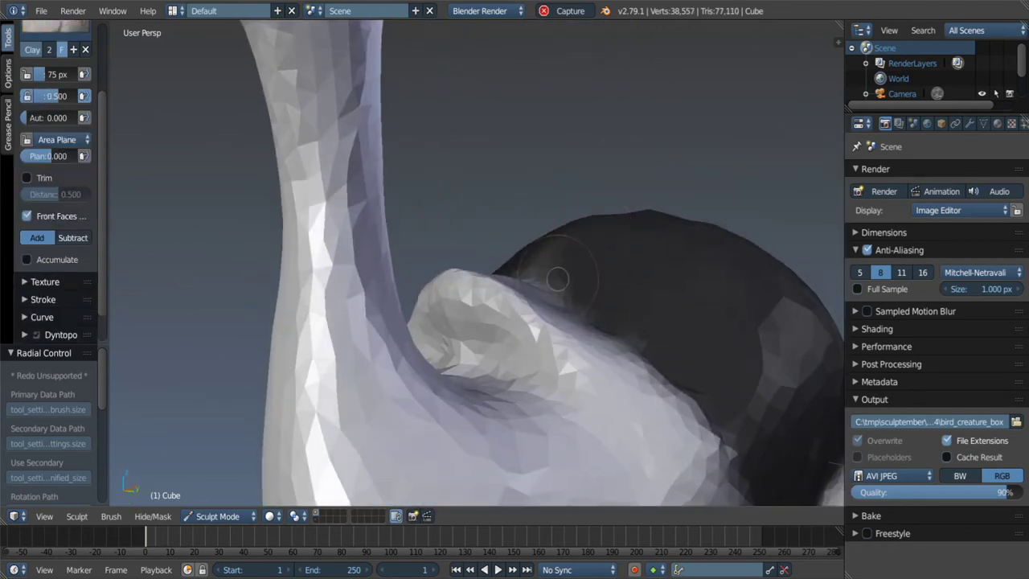
key("g")
mouse_move(556, 214)
middle_mouse_down()
mouse_move(528, 275)
mouse_move(473, 317)
middle_mouse_up()
key("f")
left_click(517, 267)
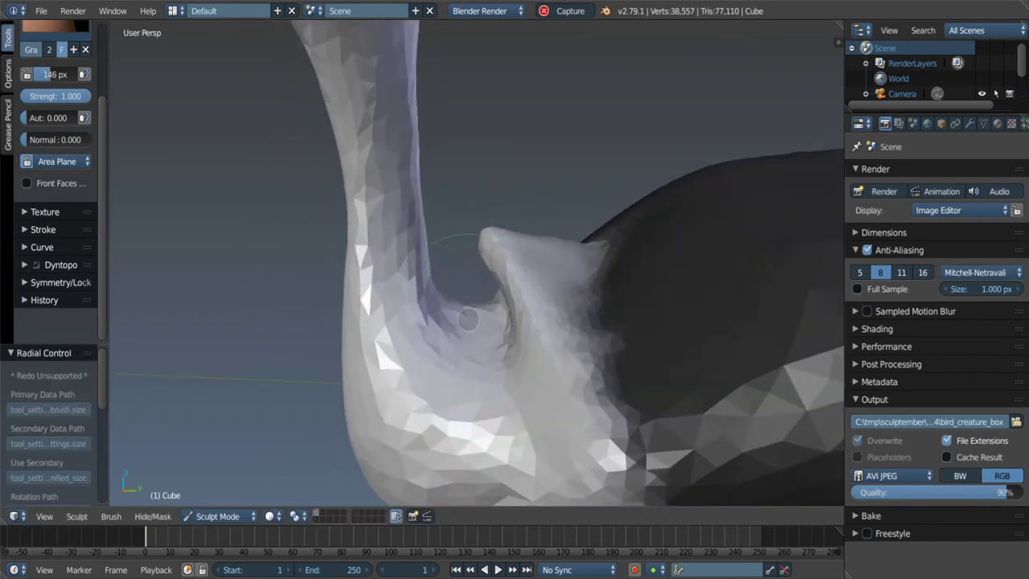
Zoom in on the neck, wing and body with the Clay brush ready.
middle_click_drag(465, 279, 516, 241)
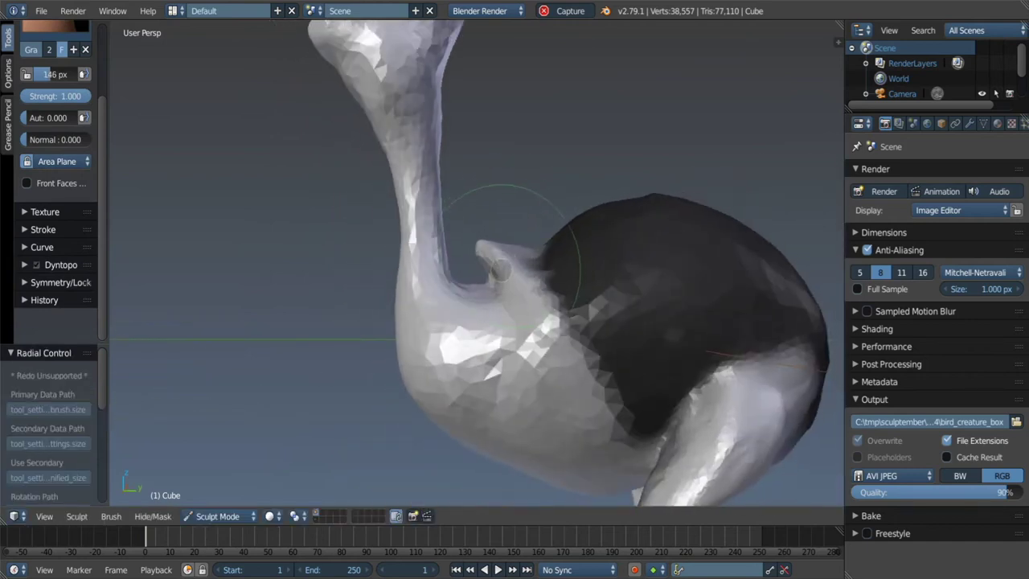
scroll(515, 259, "up", 2)
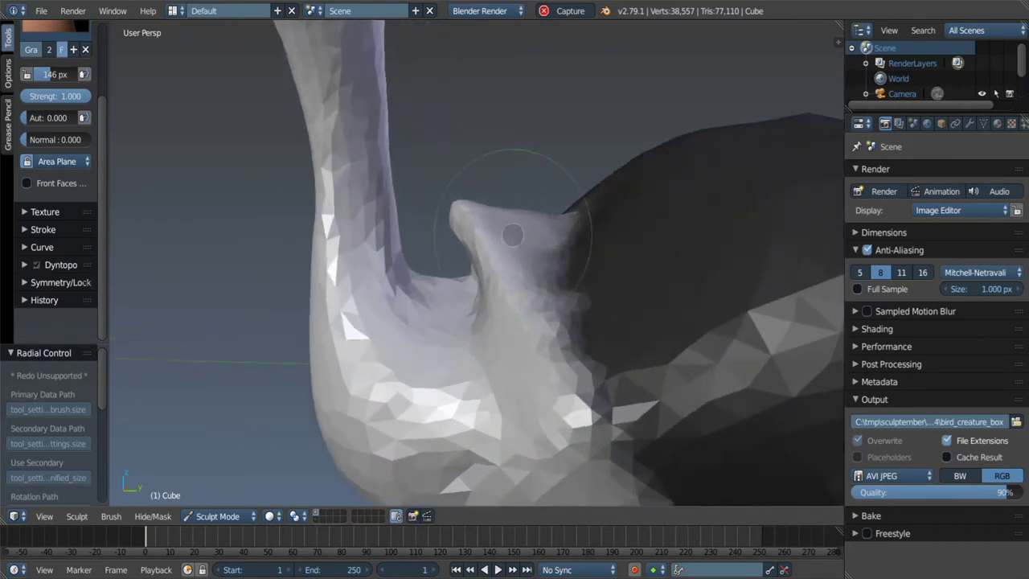
scroll(506, 264, "up", 1)
key("c")
scroll(490, 270, "up", 1)
scroll(474, 262, "up", 2)
Carve a groove along the wing ridge with the Draw brush.
scroll(450, 243, "up", 1)
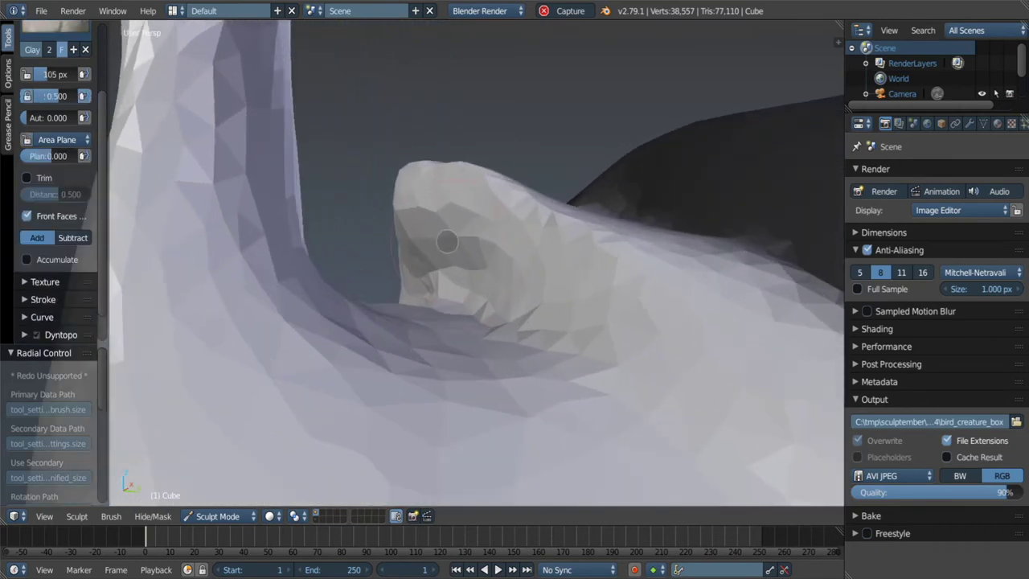
middle_click_drag(469, 250, 473, 231)
key("x")
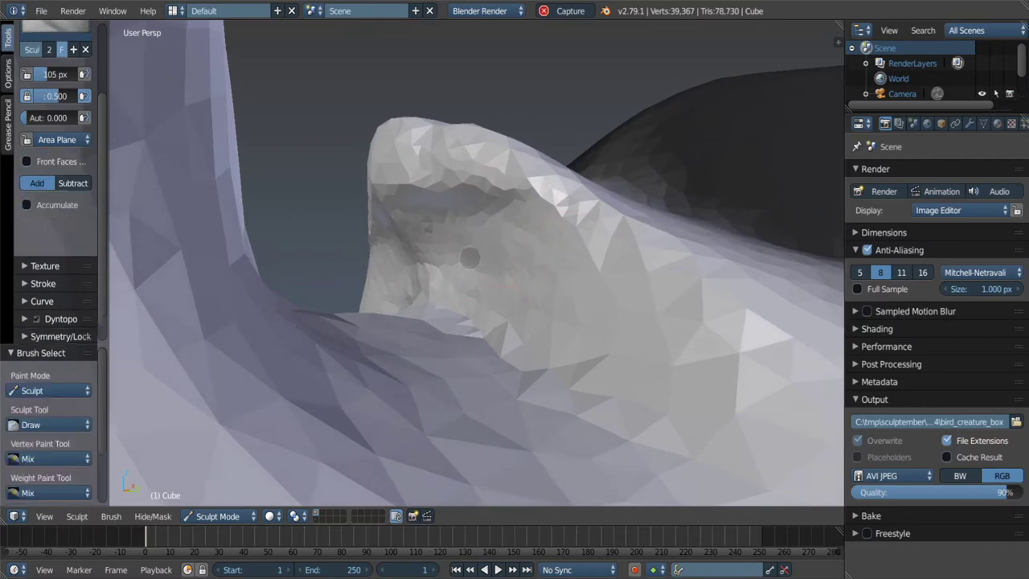
left_click_drag(386, 249, 694, 321)
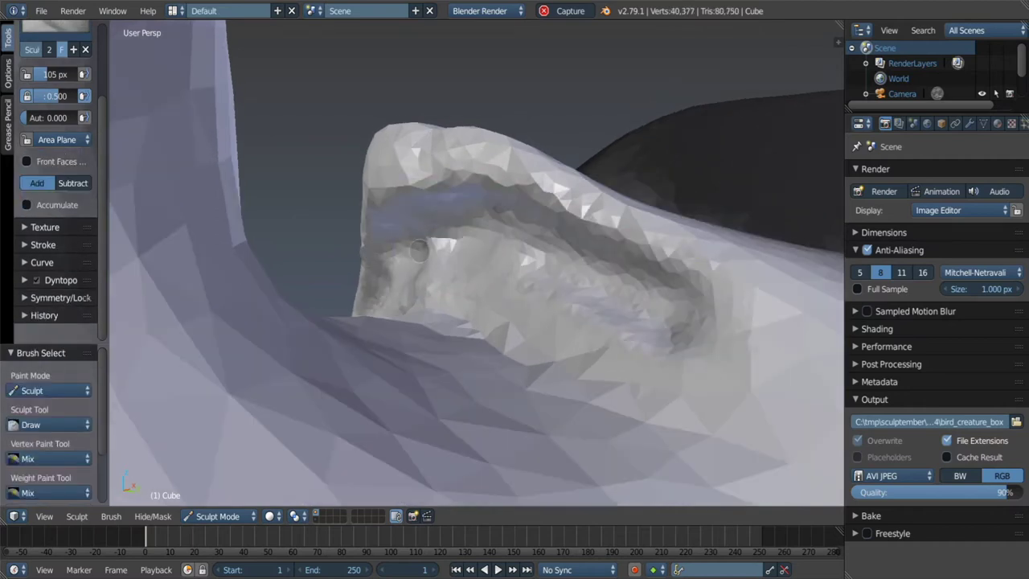
mouse_move(466, 242)
left_mouse_down()
mouse_move(744, 338)
mouse_move(788, 378)
left_mouse_up()
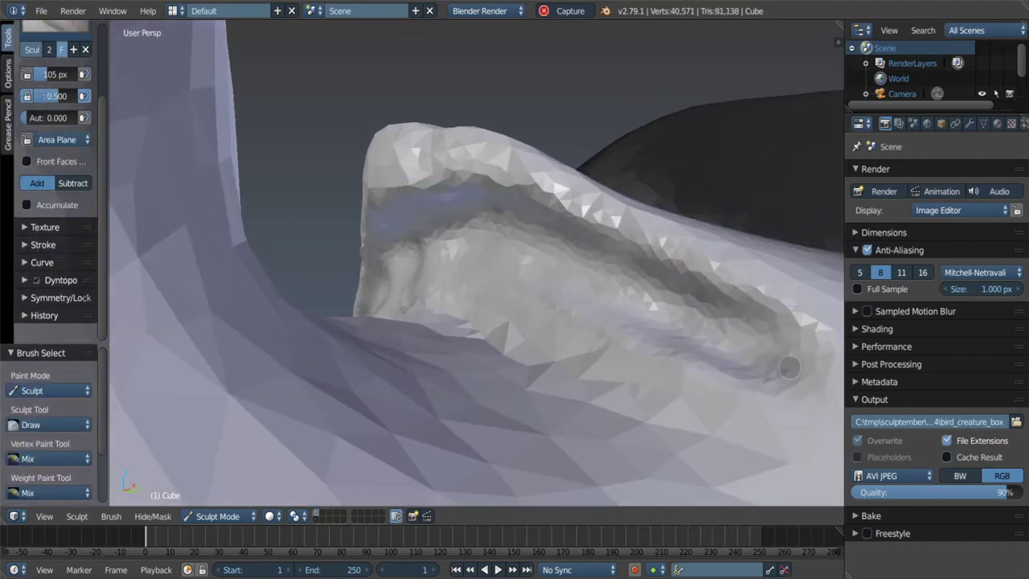
Smooth and soften the ridge along the wing.
key("s")
middle_click_drag(639, 356, 548, 279)
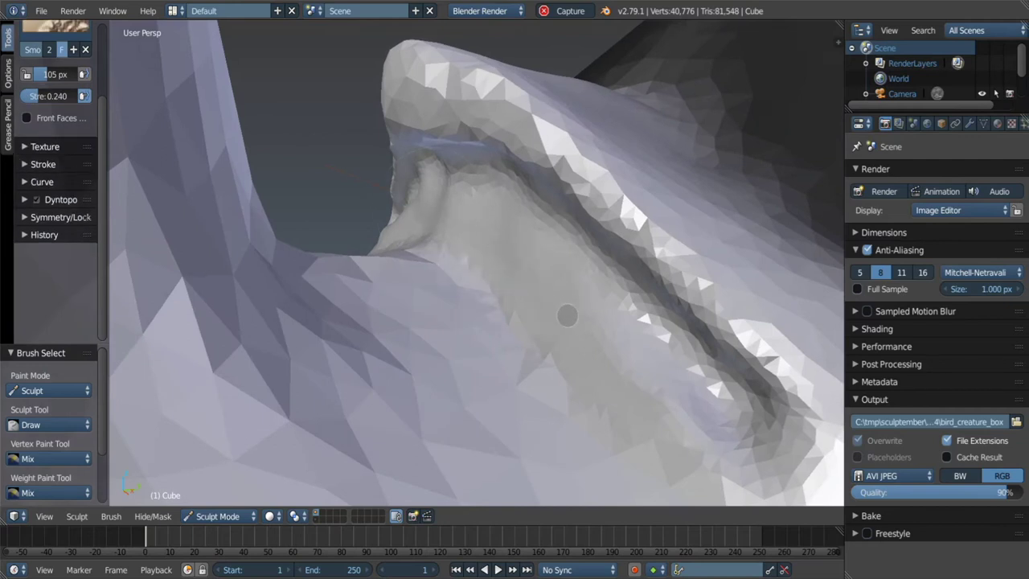
mouse_move(394, 286)
middle_mouse_down()
mouse_move(658, 199)
mouse_move(611, 241)
middle_mouse_up()
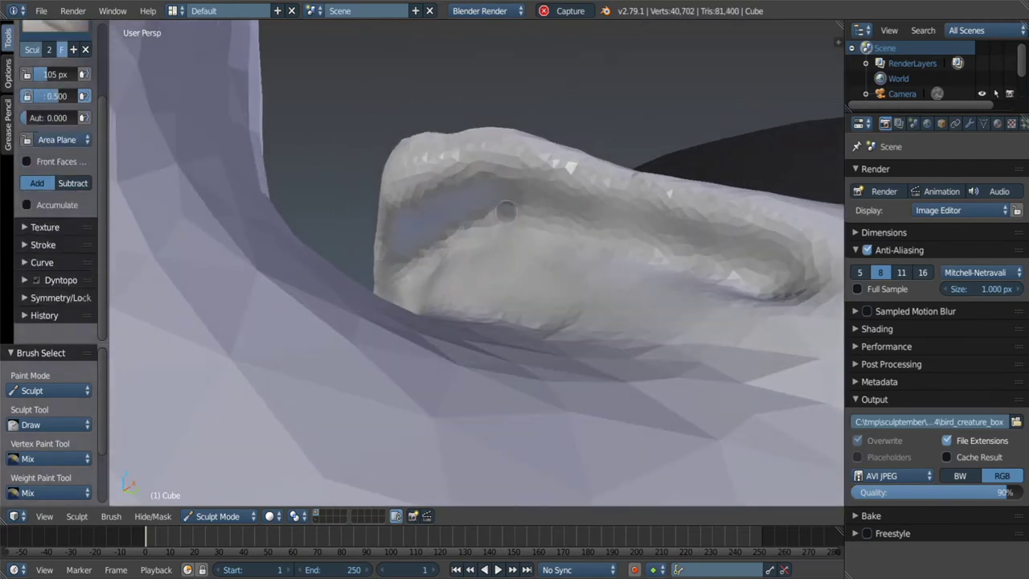
left_click_drag(498, 209, 610, 271)
Build clay along the wing's side and ridge with a 114 px Clay brush.
key("c")
middle_click_drag(610, 271, 433, 211)
key("f")
left_click(453, 221)
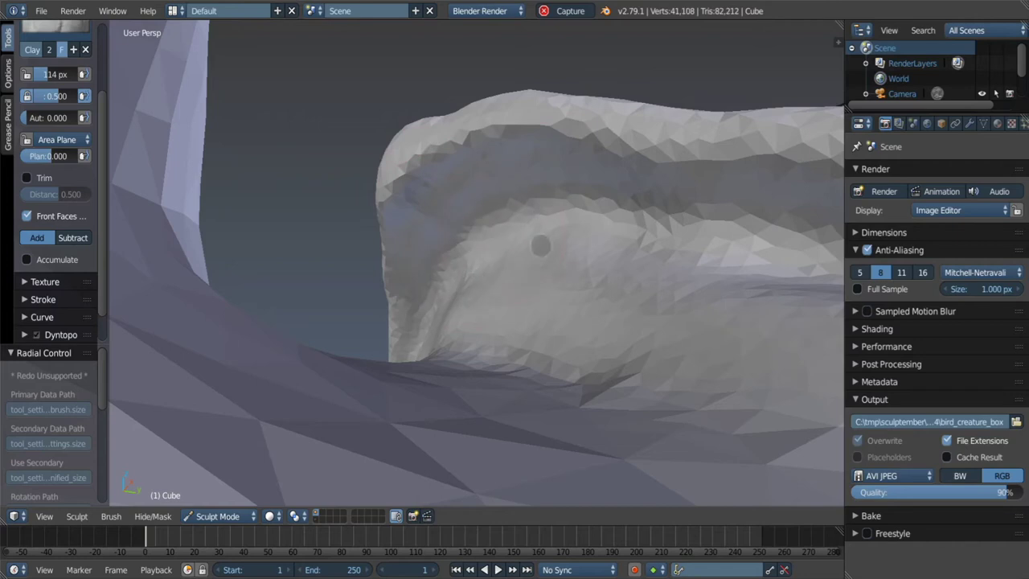
middle_click_drag(664, 173, 620, 230)
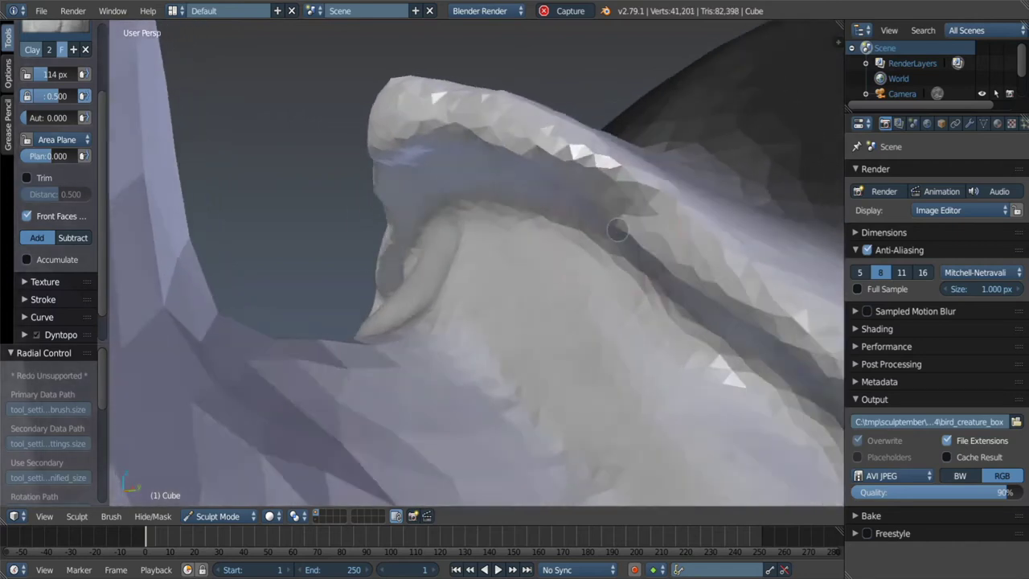
left_click_drag(619, 229, 621, 211)
middle_click_drag(621, 177, 611, 174)
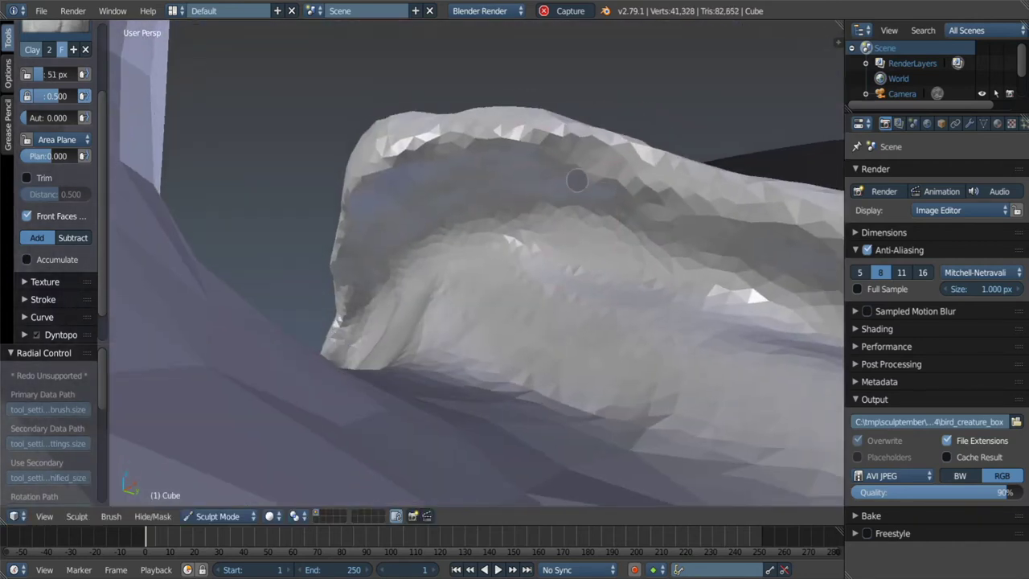
key("f")
left_click(611, 173)
left_click_drag(611, 174, 608, 172)
Carve and deepen crease lines into the wing surface with the Draw brush.
mouse_move(571, 160)
middle_mouse_down()
mouse_move(563, 201)
mouse_move(596, 249)
middle_mouse_up()
key("x")
left_click_drag(597, 249, 643, 273)
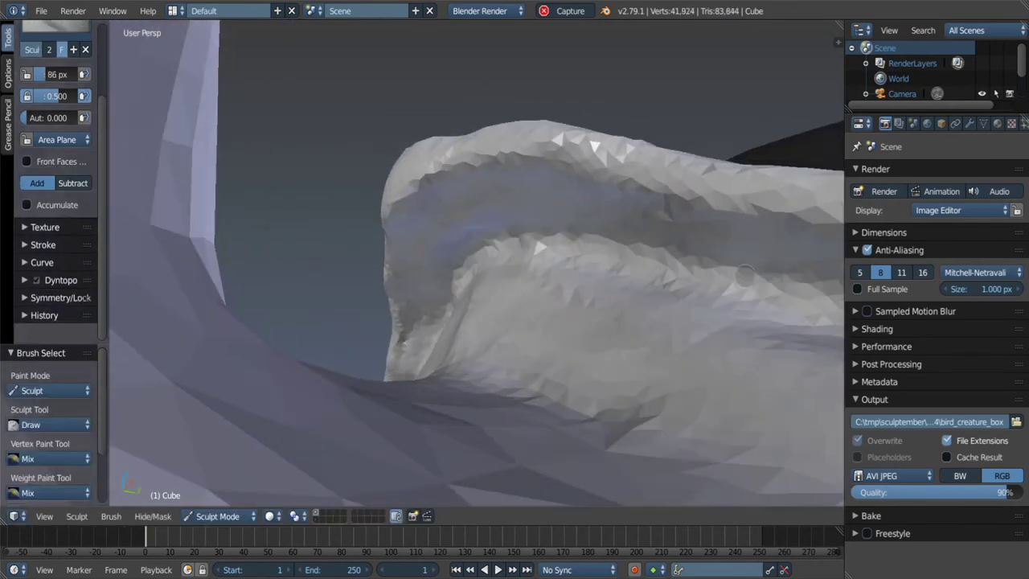
middle_click_drag(487, 298, 522, 274)
mouse_move(578, 289)
left_mouse_down()
mouse_move(504, 238)
mouse_move(506, 269)
left_mouse_up()
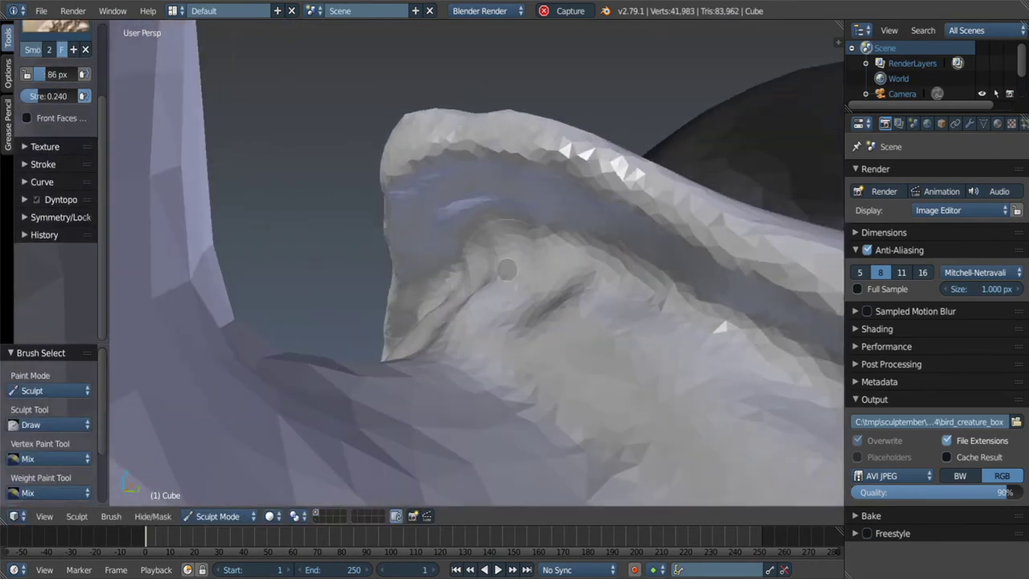
mouse_move(420, 291)
middle_mouse_down()
mouse_move(538, 234)
mouse_move(493, 252)
mouse_move(460, 243)
middle_mouse_up()
Switch to the Grab brush and enlarge it to about 162 px.
key("c")
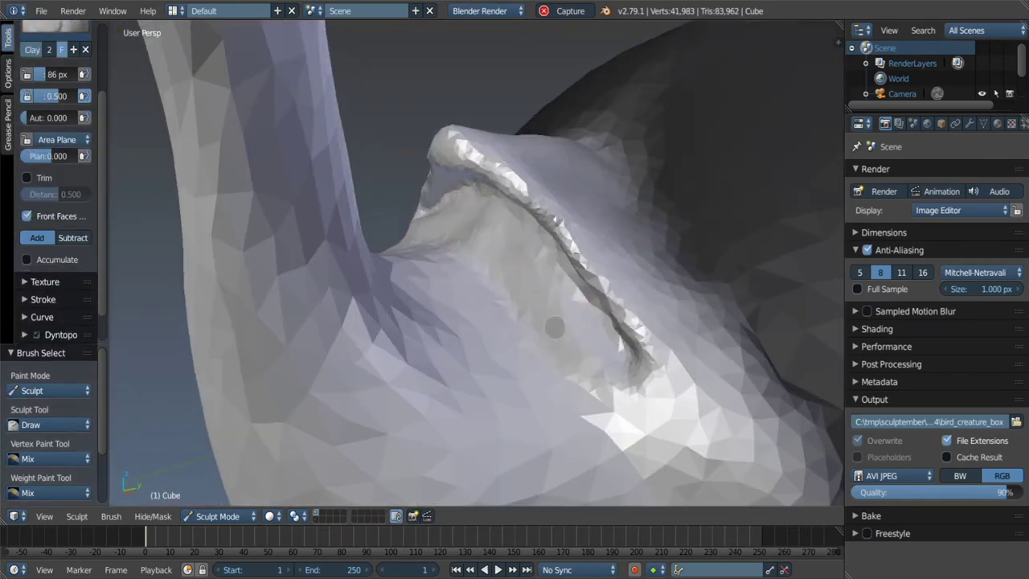
key("g")
mouse_move(554, 326)
middle_mouse_down()
mouse_move(496, 239)
mouse_move(460, 265)
mouse_move(482, 211)
mouse_move(481, 177)
mouse_move(495, 266)
mouse_move(491, 240)
mouse_move(471, 223)
middle_mouse_up()
key("f")
Sharpen and deepen the grooves along the wing's rim with a 78 px Crease brush.
key("shift+c")
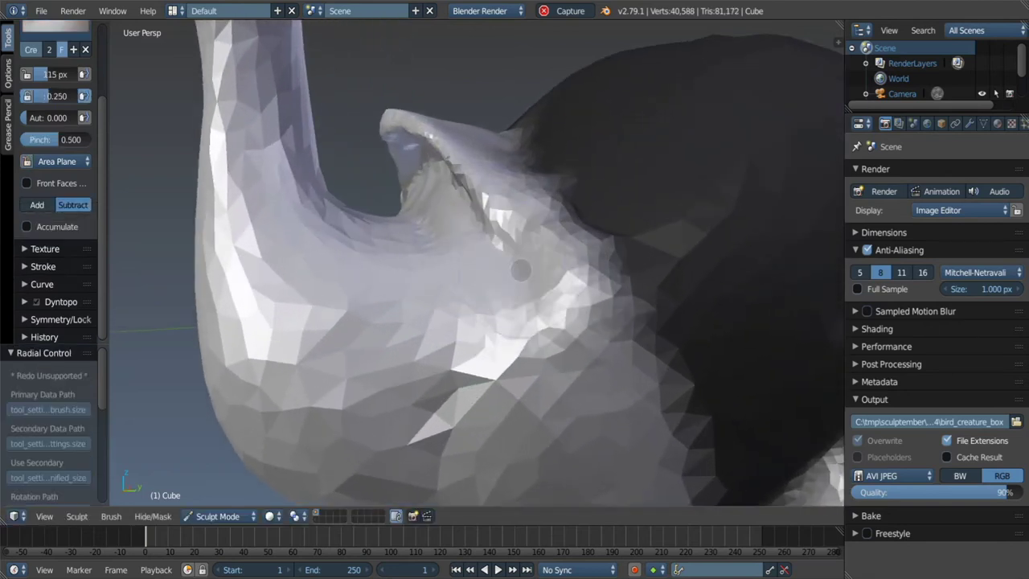
mouse_move(521, 271)
middle_mouse_down()
mouse_move(436, 242)
mouse_move(408, 172)
middle_mouse_up()
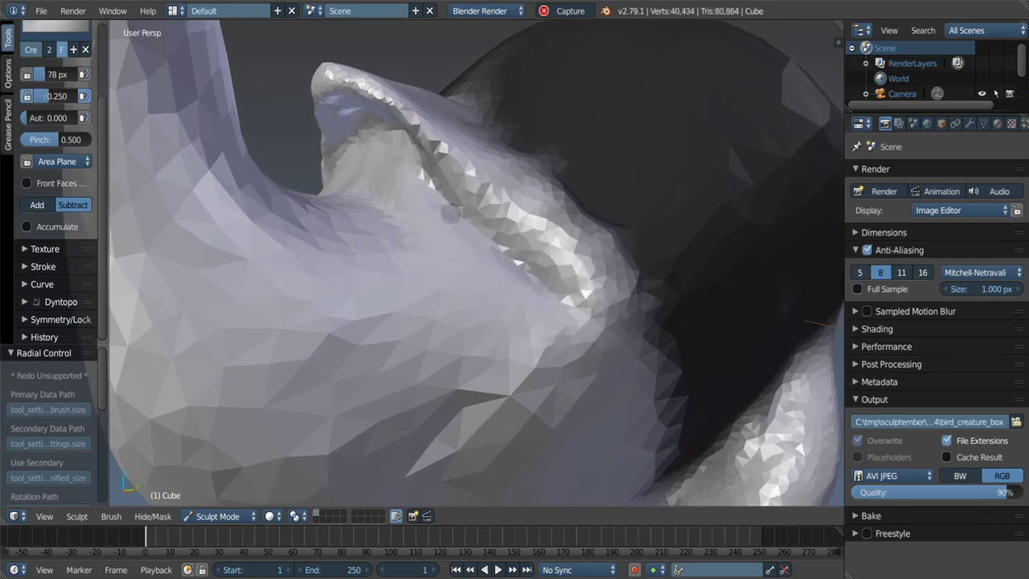
mouse_move(452, 210)
middle_mouse_down()
mouse_move(514, 163)
mouse_move(434, 184)
middle_mouse_up()
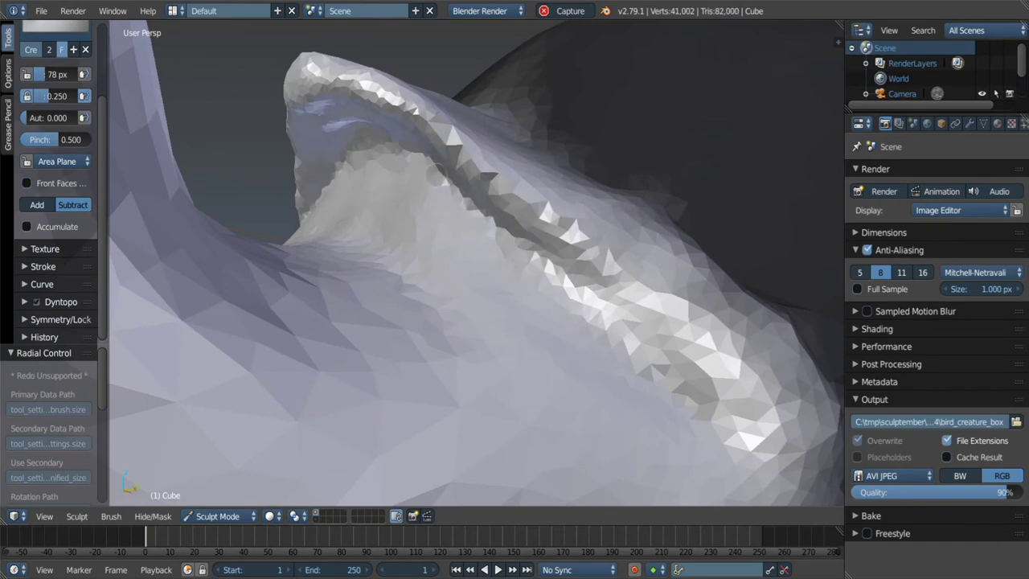
middle_click_drag(642, 321, 541, 263)
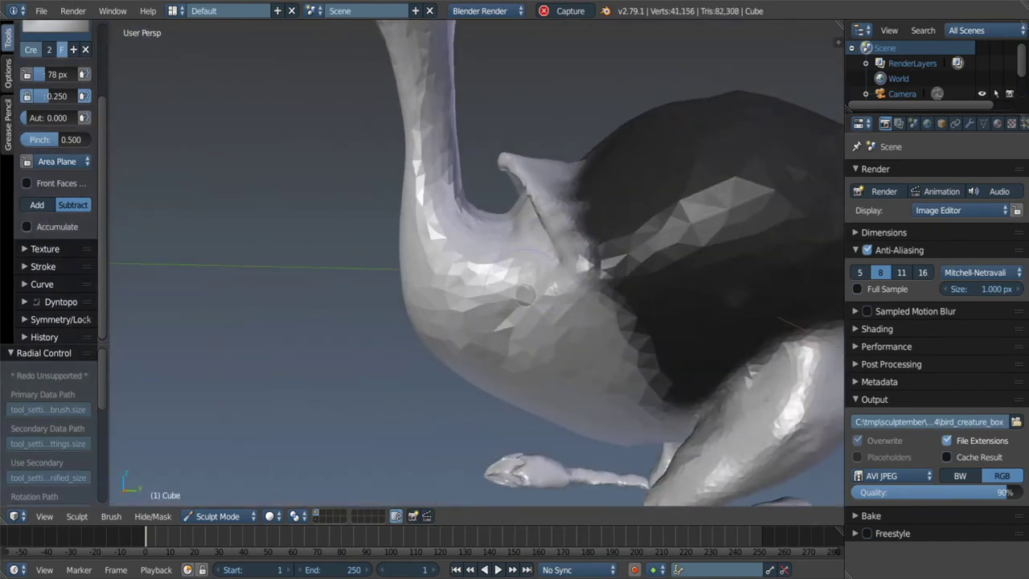
Switch to the Snake Hook brush and set its size to 165 px.
key("k")
key("f")
left_click(530, 289)
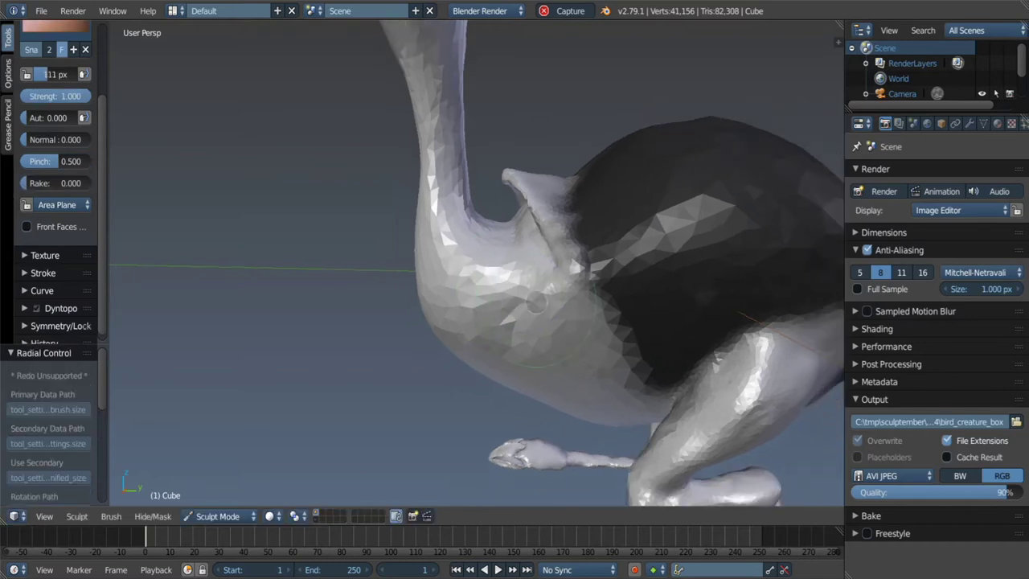
mouse_move(530, 289)
middle_mouse_down()
mouse_move(525, 256)
mouse_move(531, 316)
mouse_move(560, 304)
middle_mouse_up()
key("f")
left_click(563, 338)
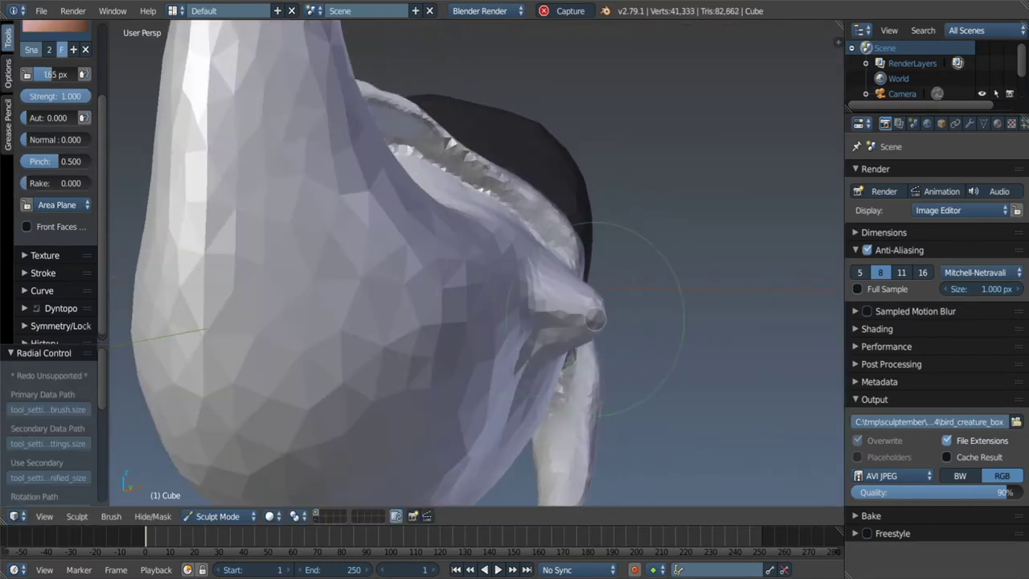
Pull the small wing tip outward into a longer, pointed shape and check it from several angles.
left_click_drag(563, 338, 623, 334)
mouse_move(623, 333)
middle_mouse_down()
mouse_move(618, 344)
mouse_move(555, 296)
middle_mouse_up()
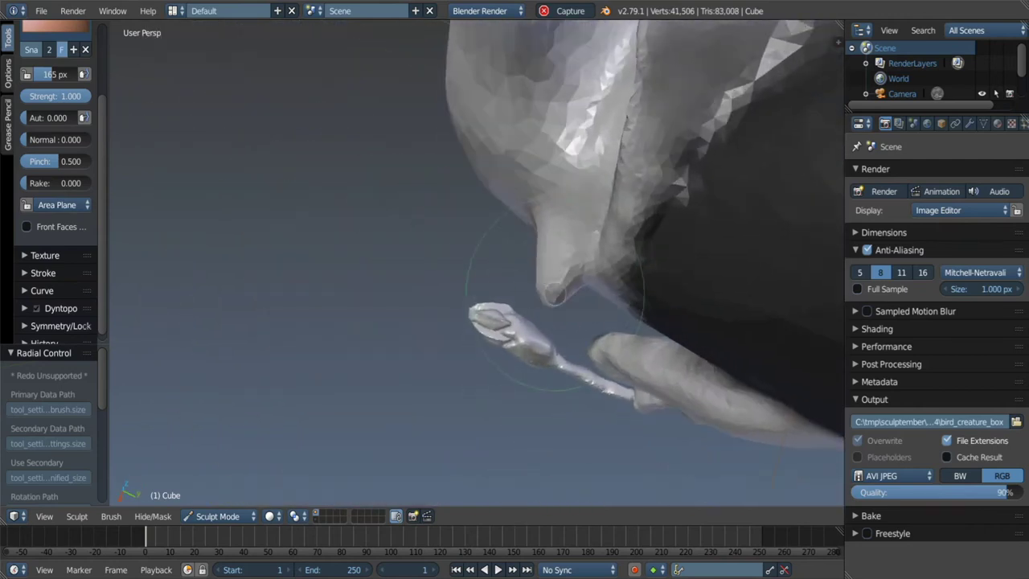
mouse_move(596, 359)
middle_mouse_down()
mouse_move(608, 322)
mouse_move(574, 390)
middle_mouse_up()
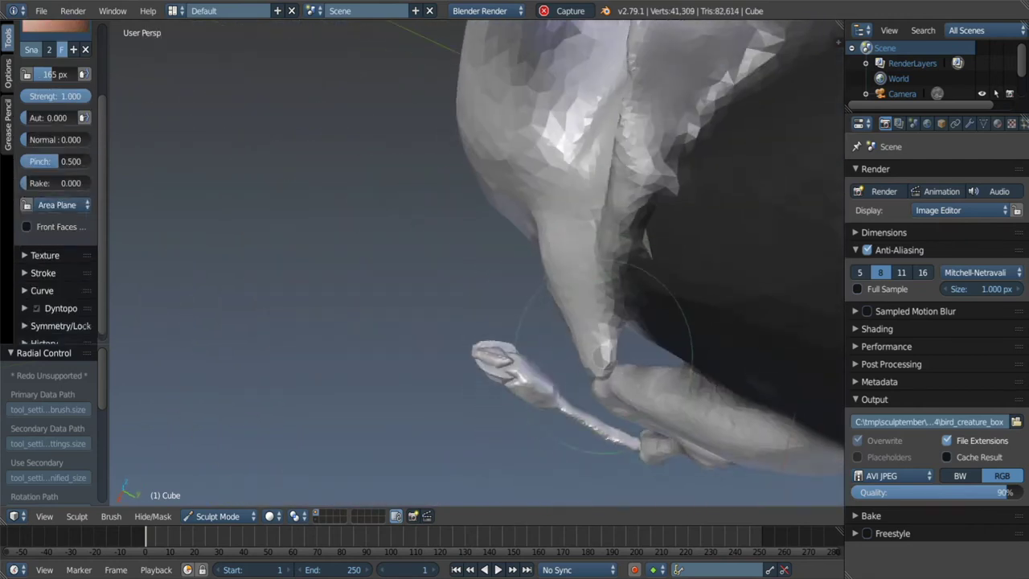
left_click_drag(574, 390, 585, 378)
middle_click_drag(585, 378, 612, 372)
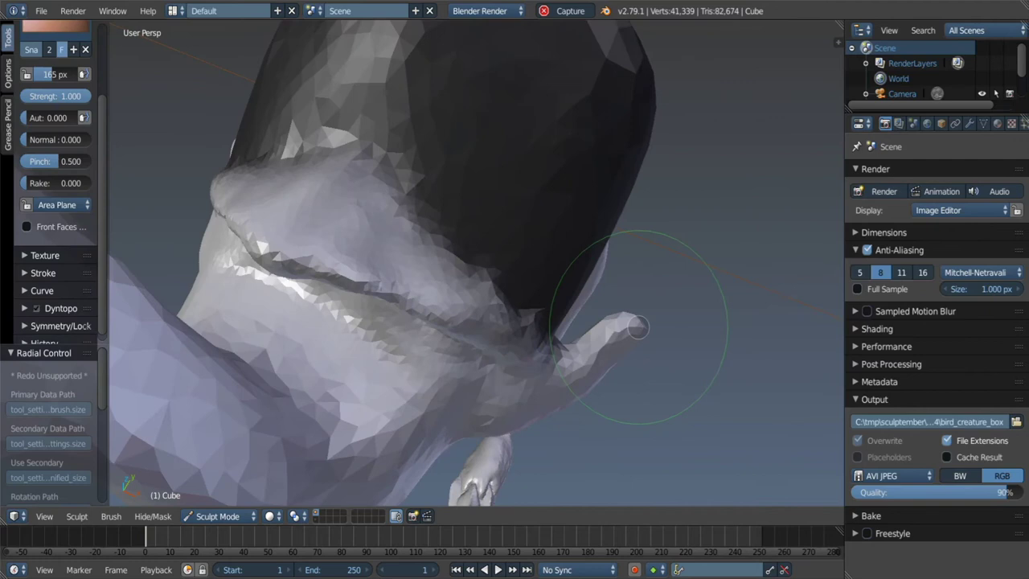
mouse_move(637, 327)
middle_mouse_down()
mouse_move(620, 253)
mouse_move(573, 226)
middle_mouse_up()
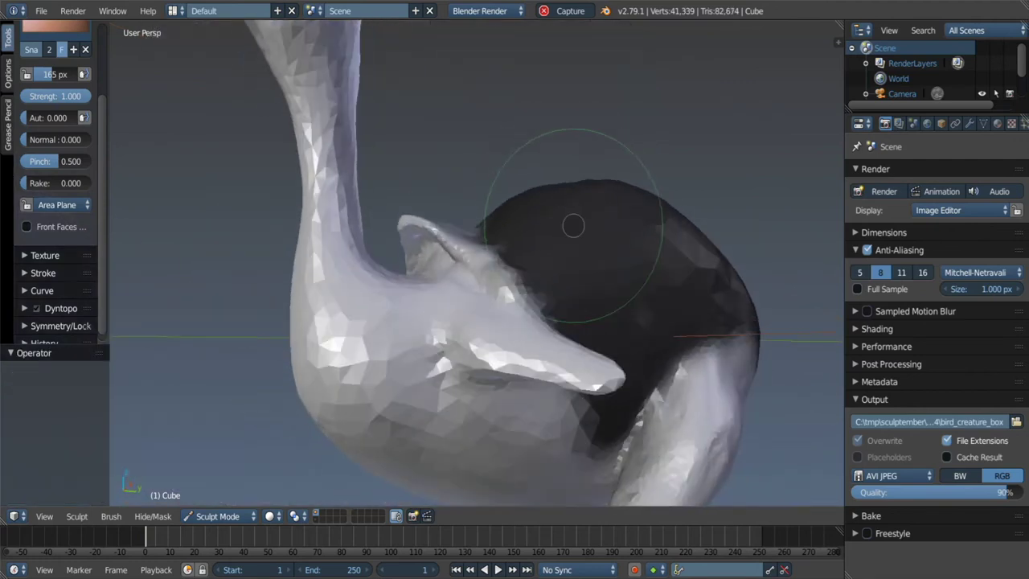
middle_click_drag(567, 303, 554, 250)
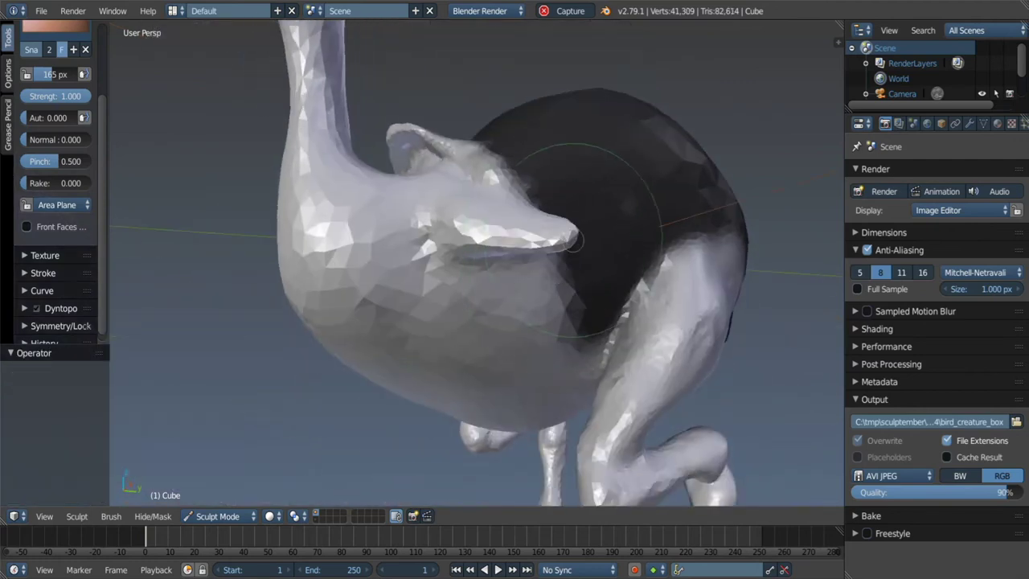
scroll(572, 285, "up", 2)
scroll(572, 285, "up", 2)
Set the Clay brush to 114 px and turn the view to a new angle on the wing.
key("c")
key("f")
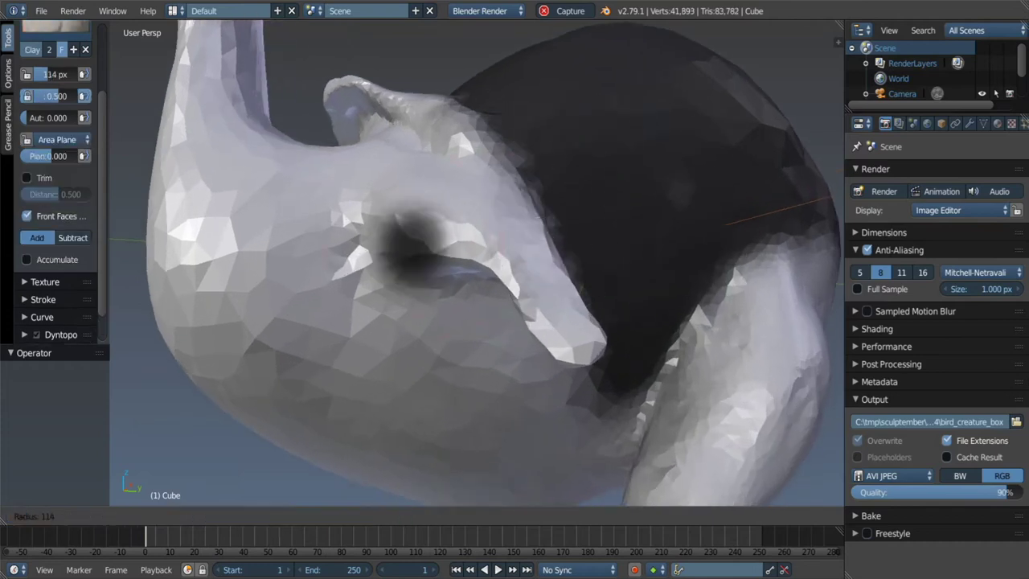
left_click(492, 284)
key("g")
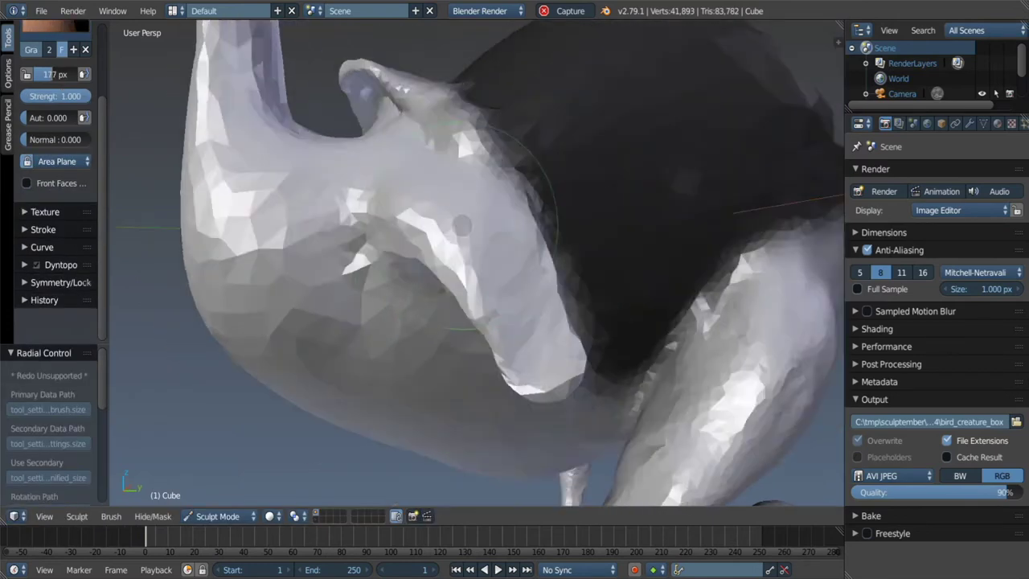
mouse_move(542, 388)
middle_mouse_down()
mouse_move(449, 284)
mouse_move(468, 168)
middle_mouse_up()
With a 104 px Clay brush, build up the wing's ridge, its lower edge and the body's underside.
key("c")
key("f")
left_click(440, 285)
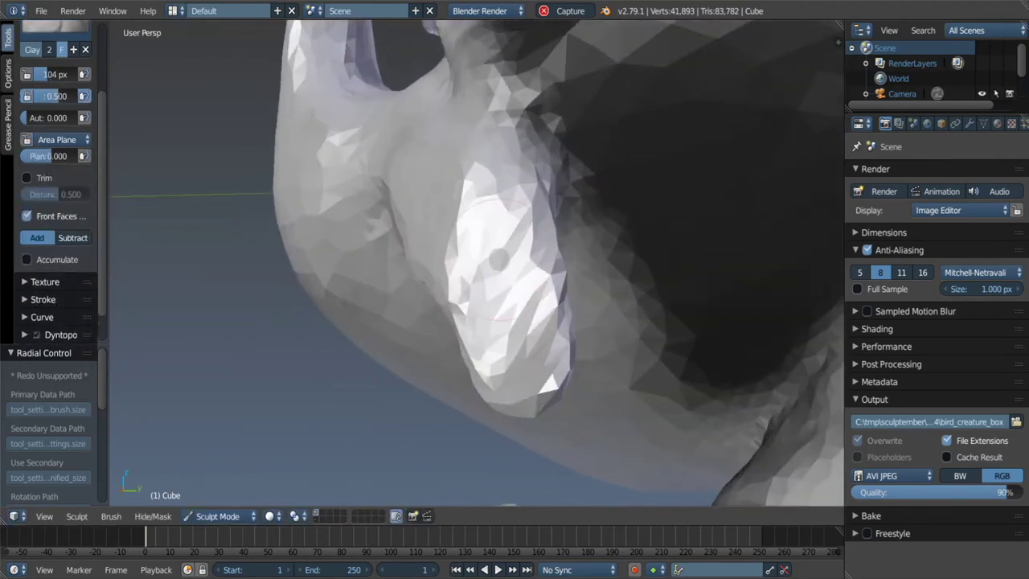
left_click_drag(468, 169, 507, 247)
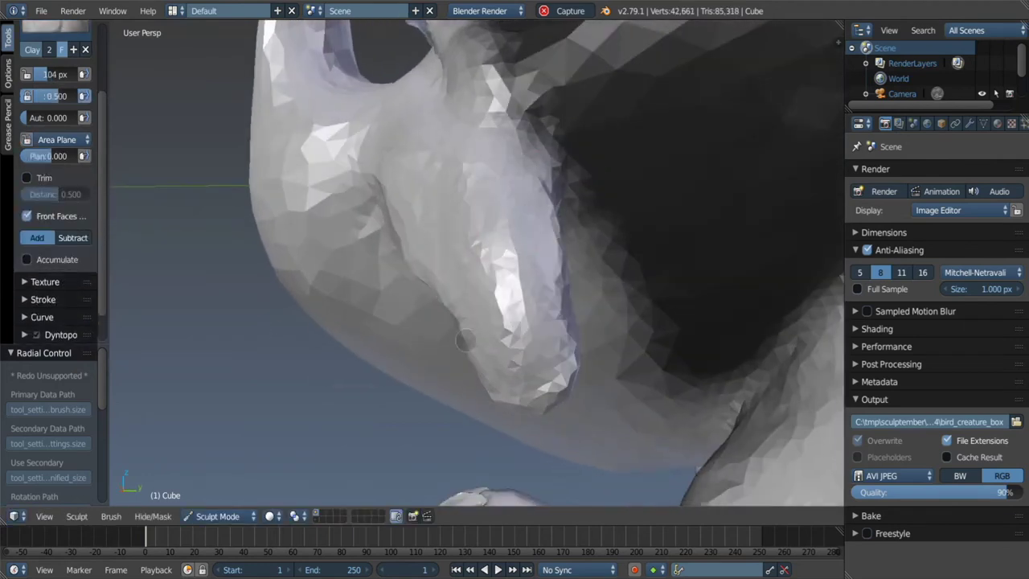
middle_click_drag(466, 341, 474, 322)
left_click_drag(475, 322, 325, 122)
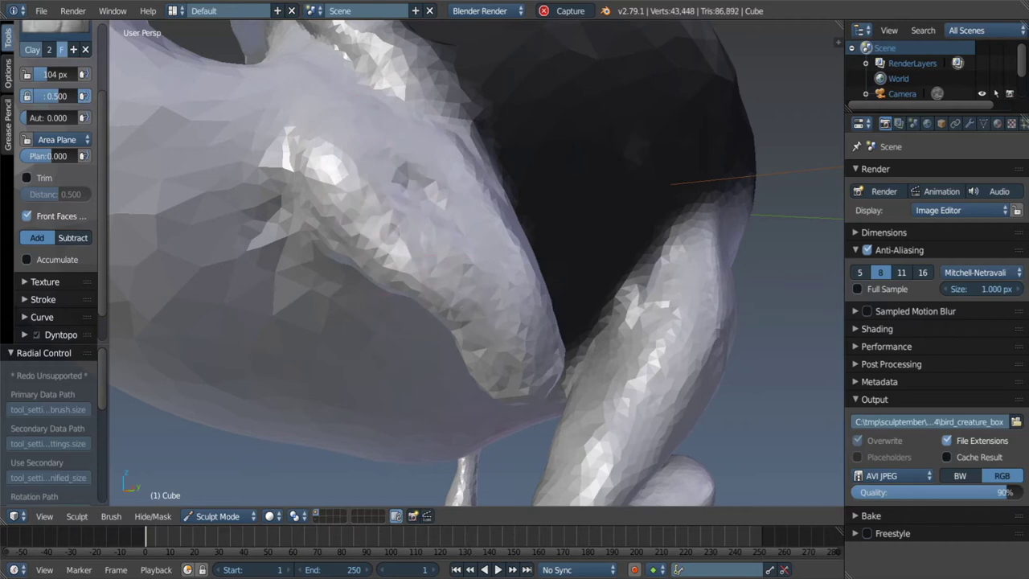
scroll(404, 136, "down", 3)
mouse_move(394, 217)
middle_mouse_down()
mouse_move(423, 233)
mouse_move(439, 223)
mouse_move(501, 232)
middle_mouse_up()
key("g")
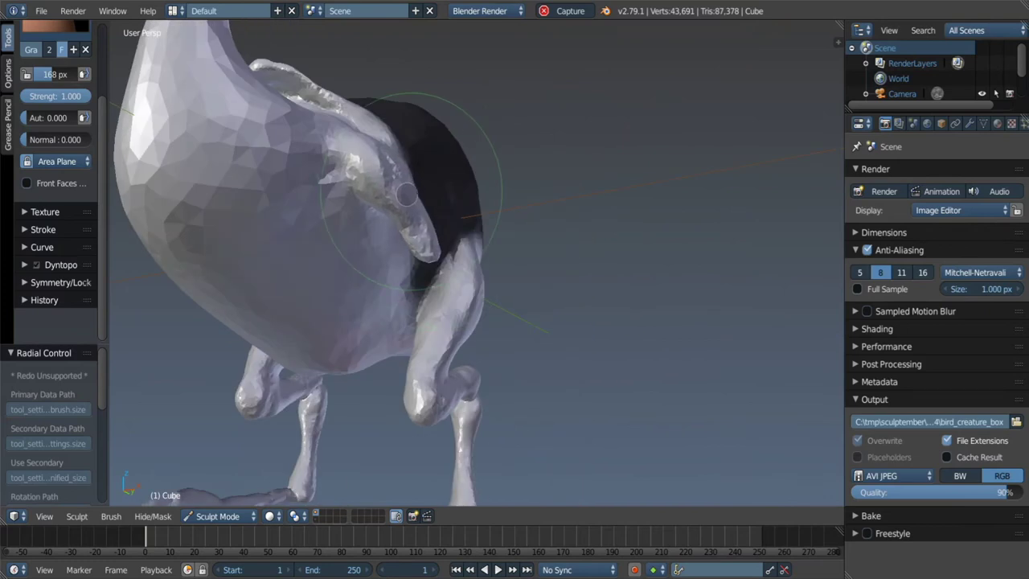
Grab-pull the wing edge closer against the dark body, then zoom in with Clay at 109 px.
middle_click_drag(445, 237, 438, 257)
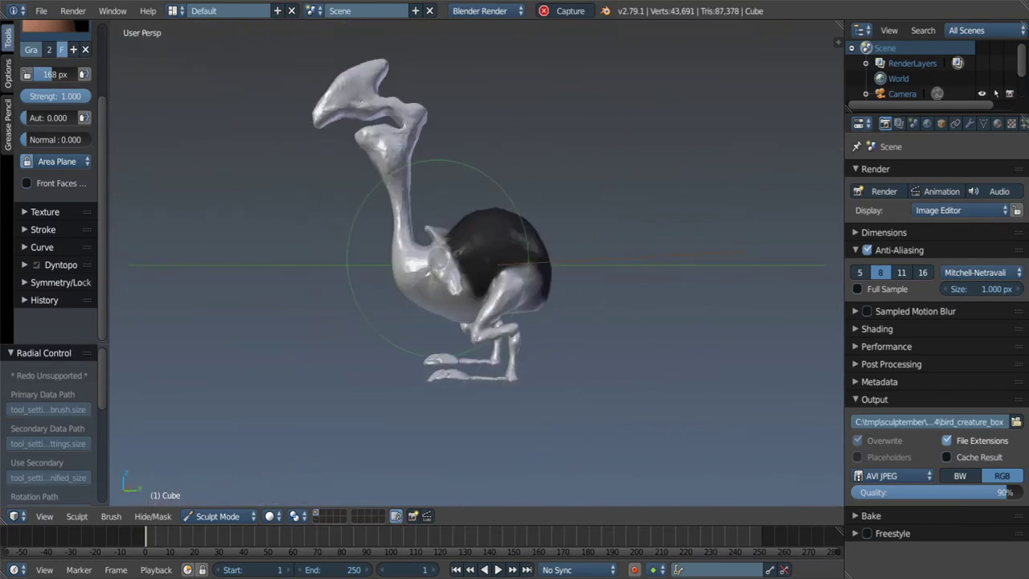
scroll(473, 313, "up", 4)
scroll(386, 250, "up", 3)
scroll(370, 237, "up", 2)
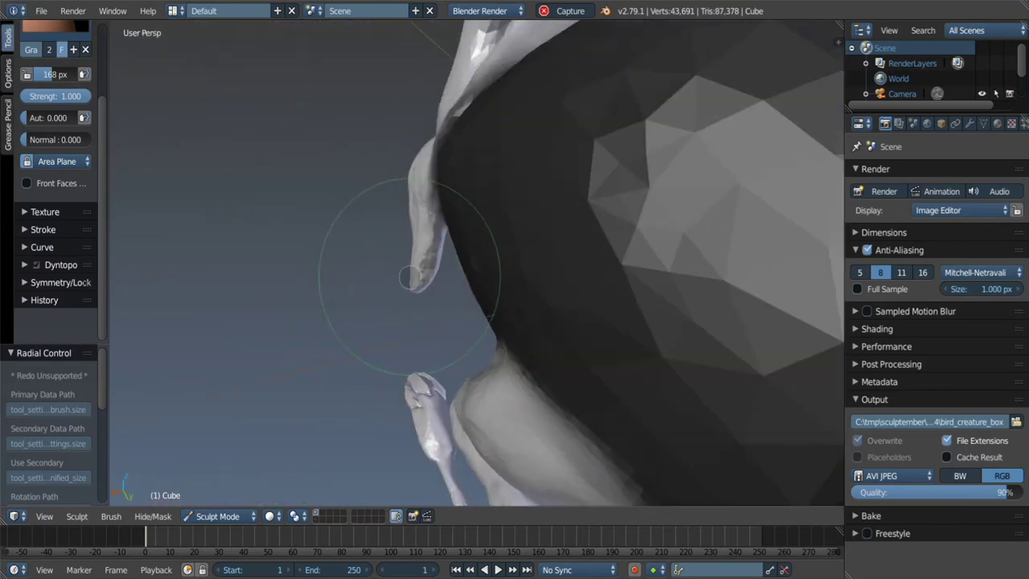
middle_click_drag(410, 258, 426, 240)
mouse_move(408, 281)
middle_mouse_down()
mouse_move(368, 212)
mouse_move(533, 223)
mouse_move(489, 205)
middle_mouse_up()
left_click_drag(492, 204, 477, 209)
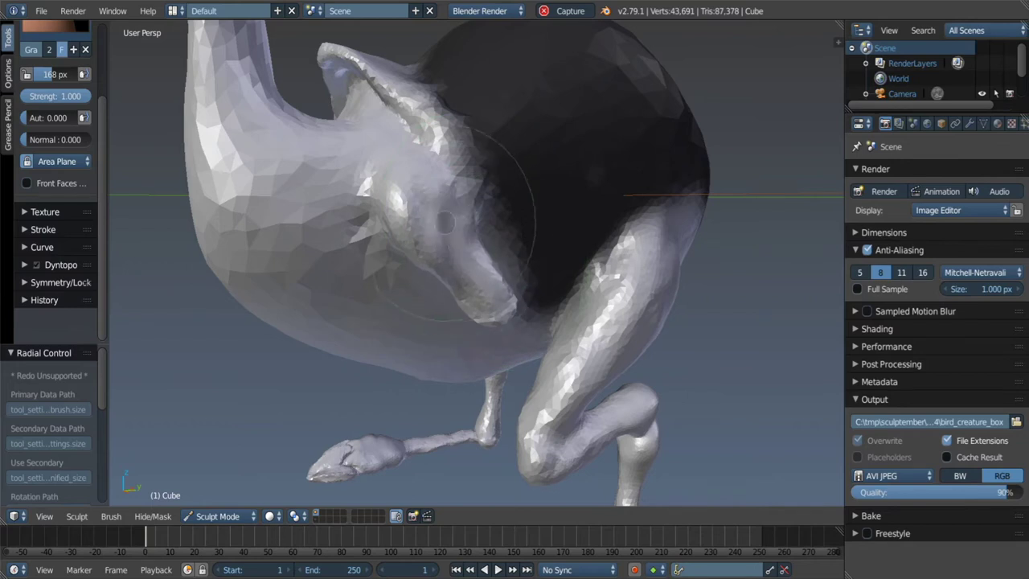
key("c")
scroll(450, 219, "up", 2)
scroll(474, 213, "up", 2)
scroll(489, 207, "up", 1)
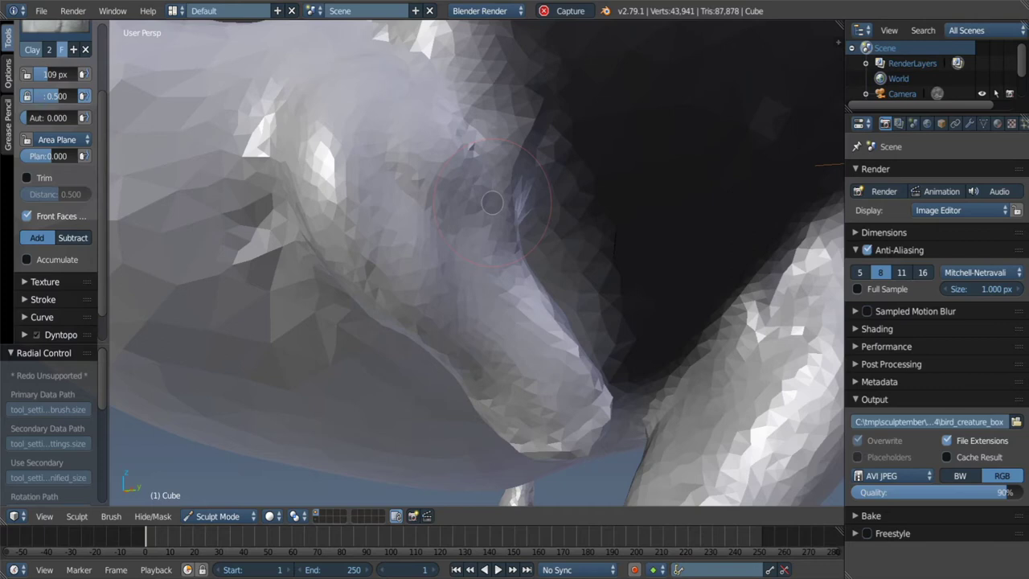
Sculpt a bit of surface detail near the creature's head, orbiting around it.
middle_click_drag(480, 203, 471, 201)
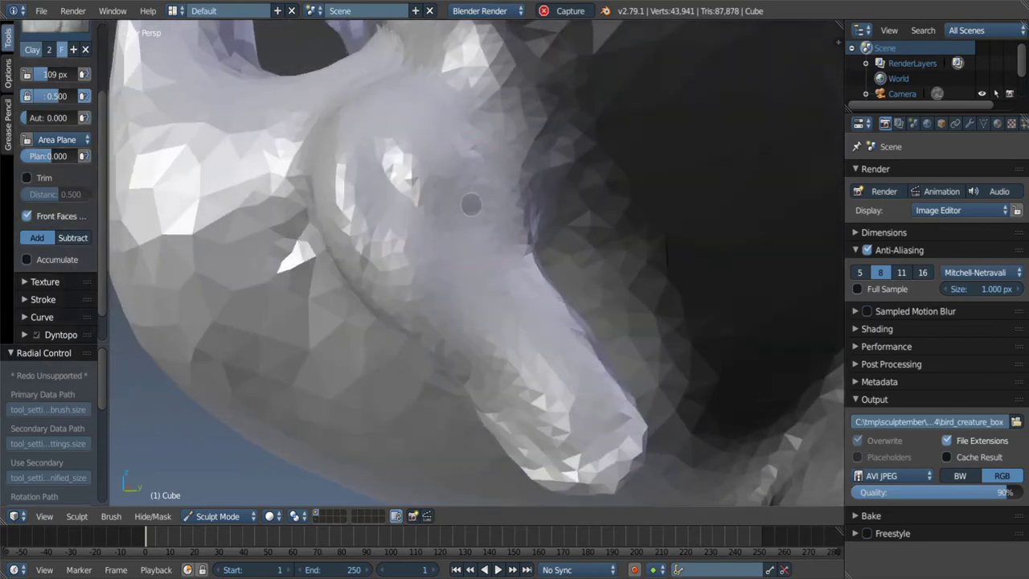
left_click_drag(450, 201, 498, 265)
mouse_move(490, 261)
middle_mouse_down()
mouse_move(445, 254)
mouse_move(424, 227)
mouse_move(401, 241)
mouse_move(479, 227)
mouse_move(471, 229)
mouse_move(473, 285)
mouse_move(391, 233)
middle_mouse_up()
key("g")
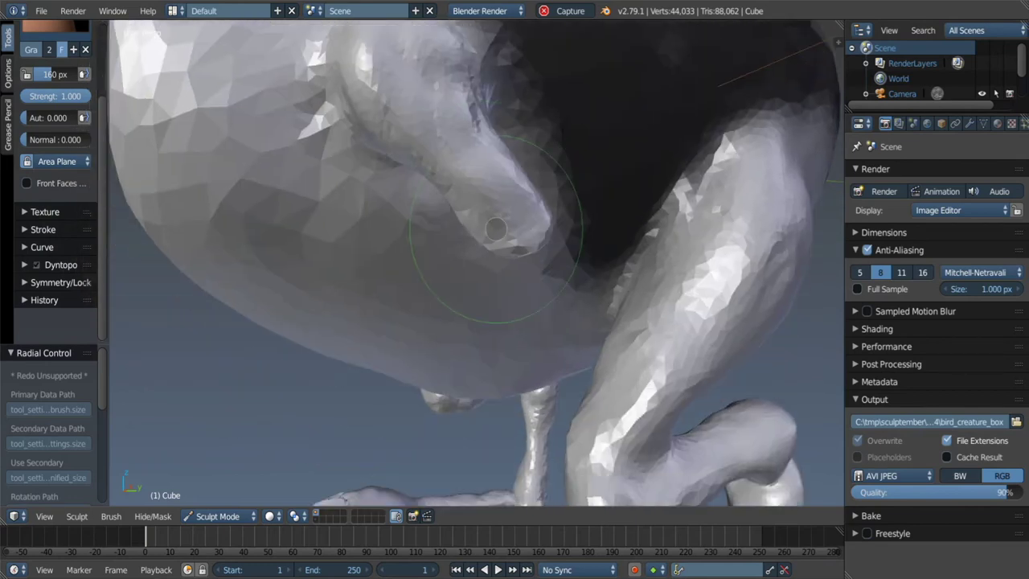
With Snake Hook at a 154 px radius, pull a protrusion out of the underside.
key("k")
key("f")
left_click(433, 241)
key("f")
left_click(479, 245)
middle_click_drag(479, 244, 483, 241)
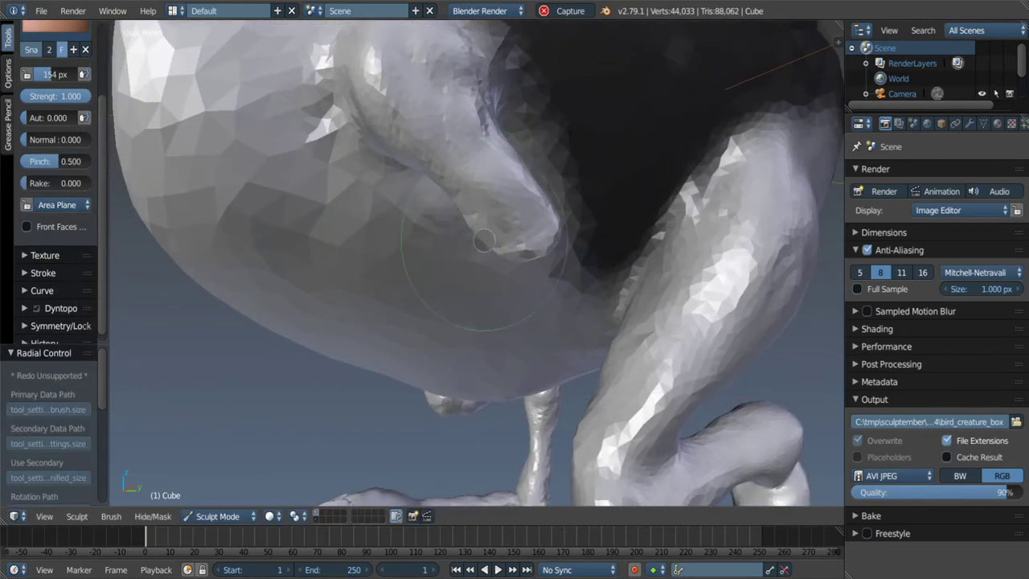
left_click_drag(505, 249, 391, 265)
middle_click_drag(448, 261, 485, 233)
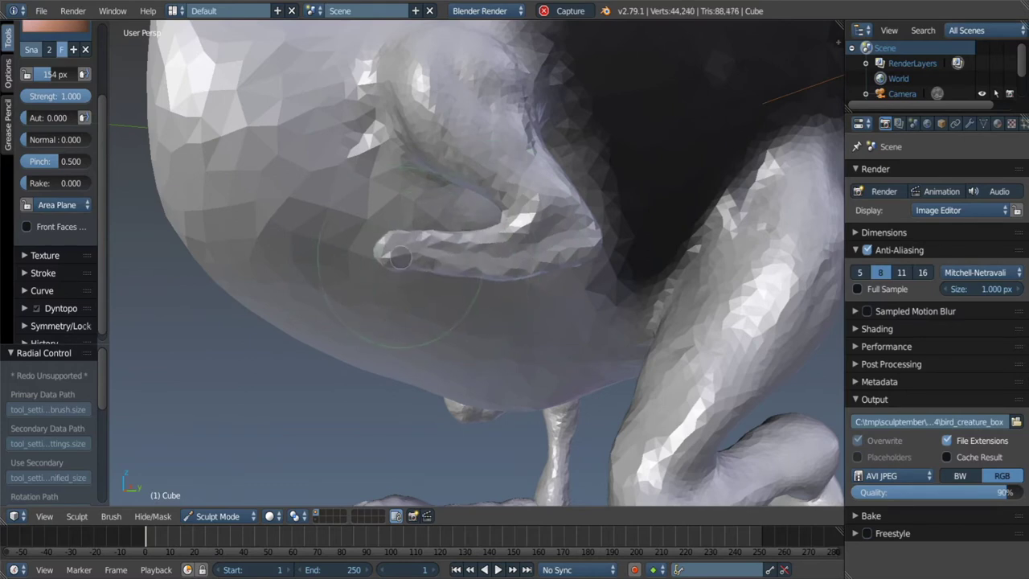
Inflate the new finger along its length to thicken it.
middle_click_drag(495, 257, 467, 260)
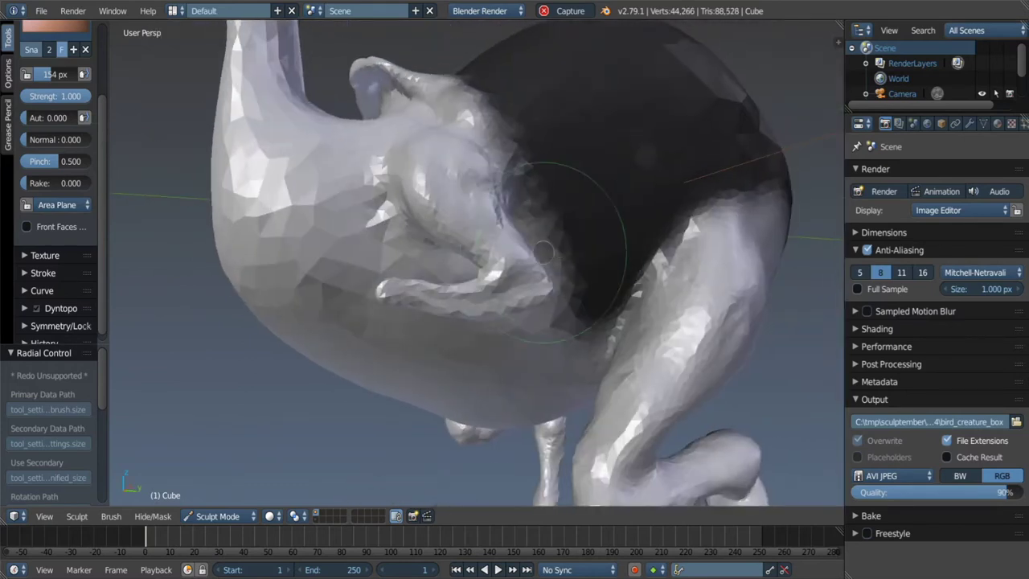
scroll(467, 259, "up", 3)
key("i")
middle_click_drag(488, 298, 498, 282)
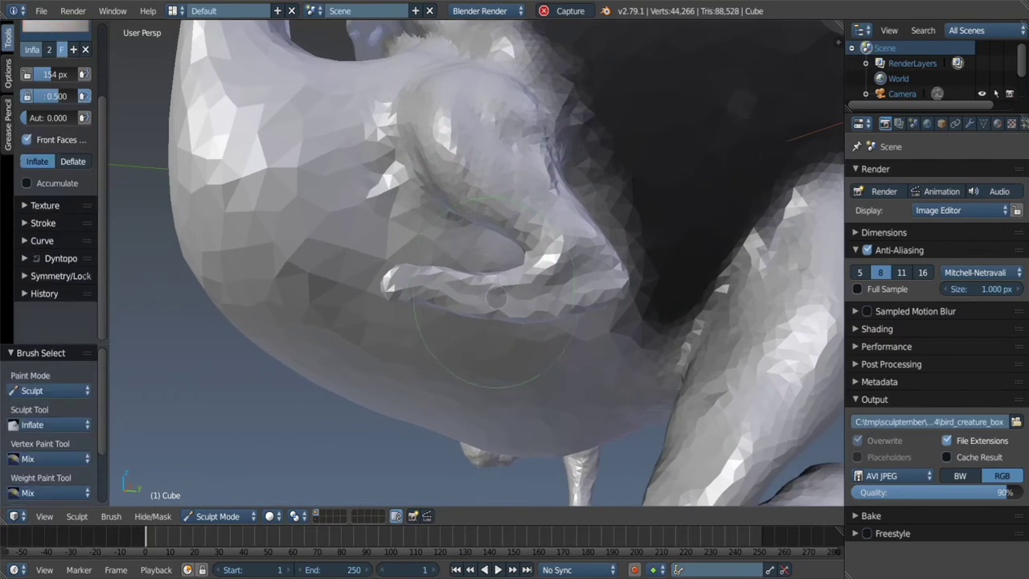
key("f")
left_click(511, 266)
scroll(511, 266, "up", 2)
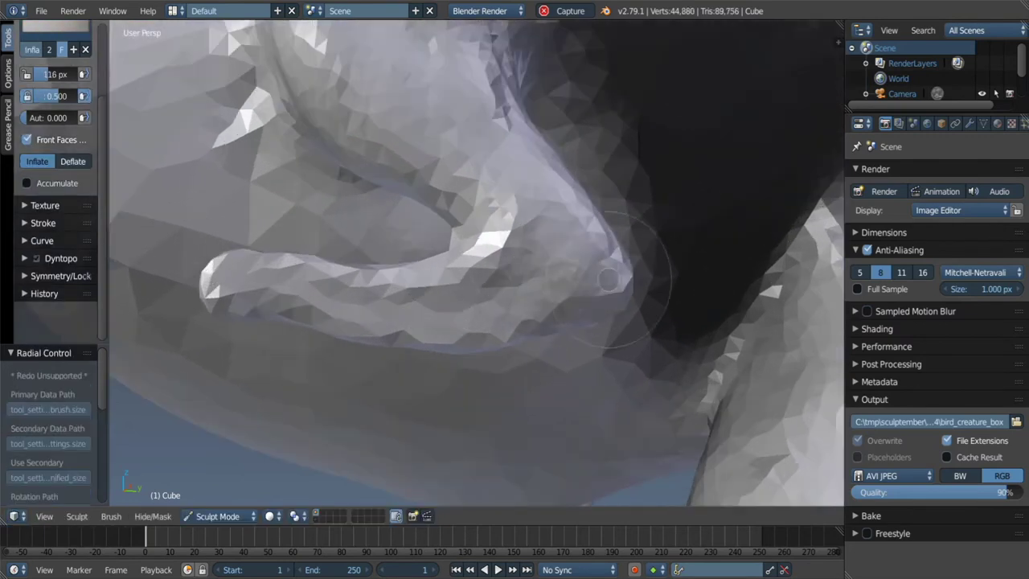
middle_click_drag(387, 307, 498, 297)
left_click_drag(499, 298, 675, 265)
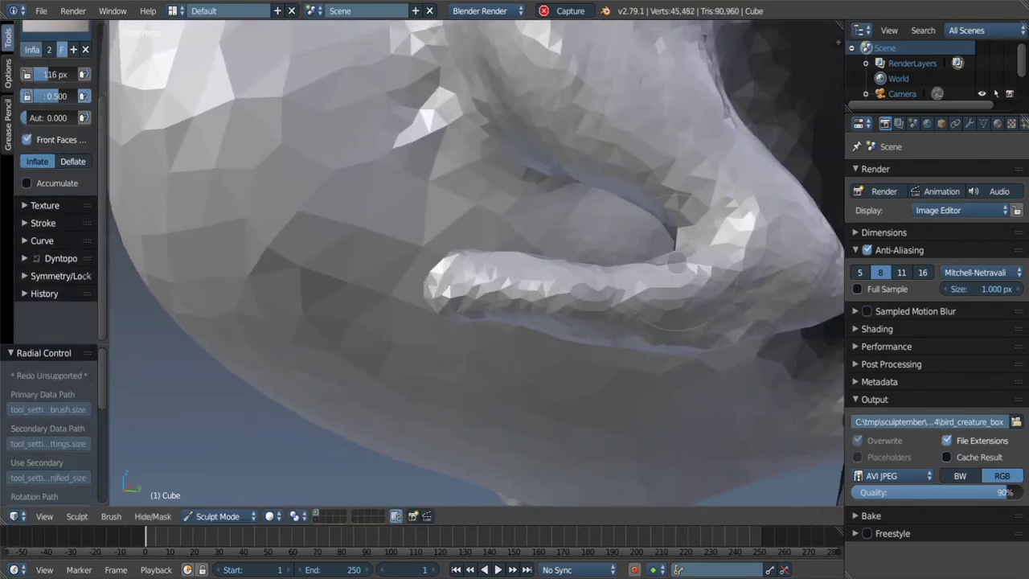
Inflate the finger further from below with a smaller brush radius.
middle_click_drag(767, 303, 648, 280)
left_click_drag(626, 229, 623, 241)
middle_click_drag(623, 241, 569, 338)
key("g")
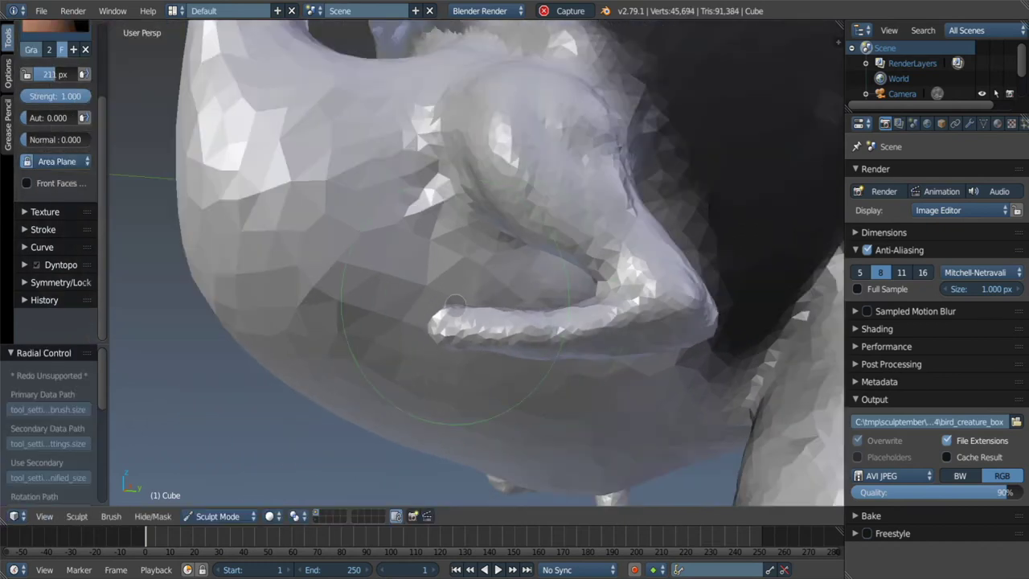
mouse_move(454, 304)
middle_mouse_down()
mouse_move(482, 286)
mouse_move(459, 278)
mouse_move(677, 252)
mouse_move(715, 216)
mouse_move(579, 305)
mouse_move(390, 379)
mouse_move(430, 379)
middle_mouse_up()
key("i")
key("f")
left_click(354, 379)
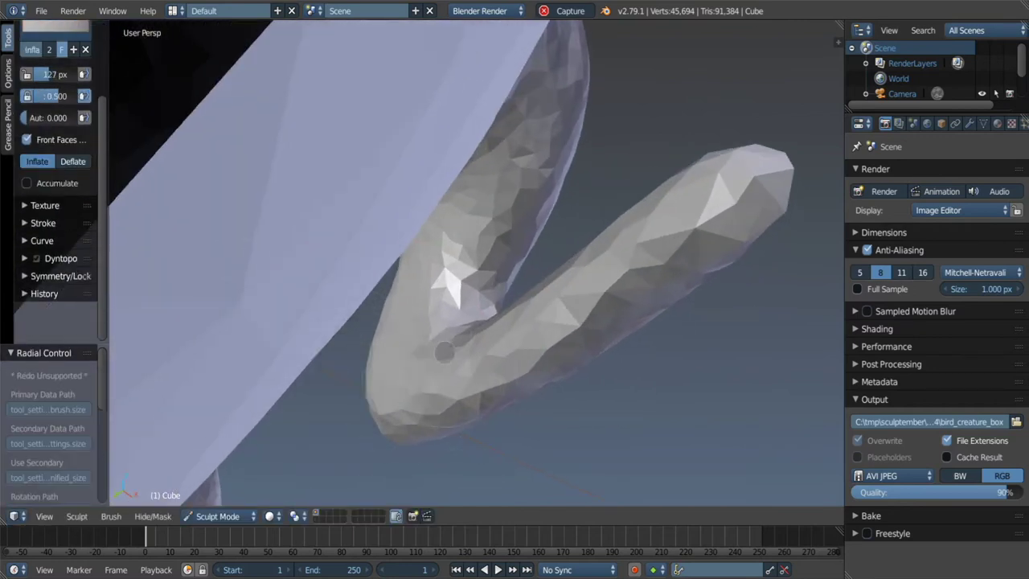
middle_click_drag(406, 342, 486, 326)
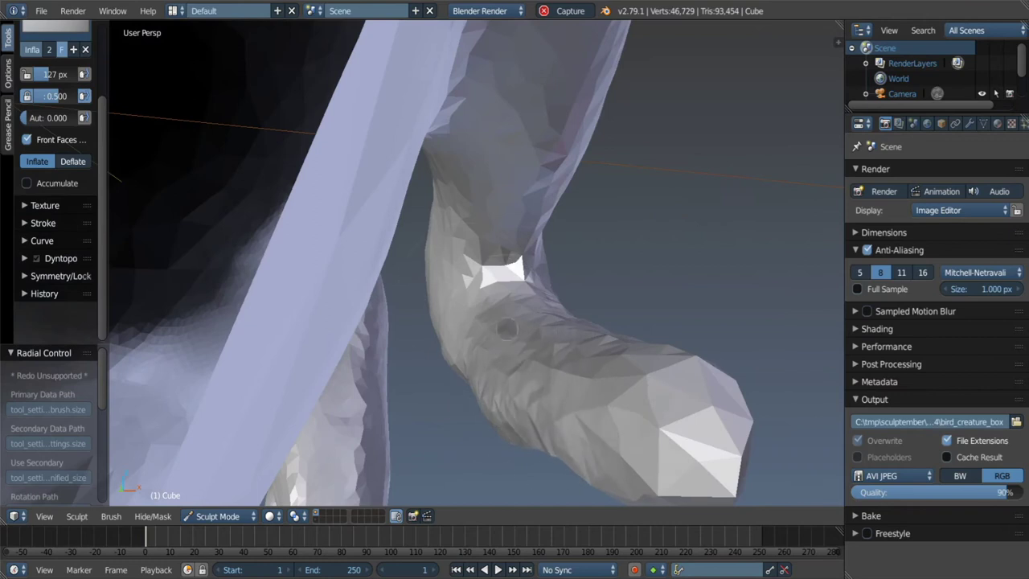
middle_click_drag(431, 269, 376, 378)
Zoom in close and build up clay on the finger tip.
mouse_move(529, 354)
middle_mouse_down()
mouse_move(616, 257)
mouse_move(413, 340)
middle_mouse_up()
scroll(669, 298, "up", 5)
mouse_move(668, 297)
middle_mouse_down()
mouse_move(619, 337)
mouse_move(606, 289)
mouse_move(522, 339)
mouse_move(662, 353)
mouse_move(577, 245)
middle_mouse_up()
key("c")
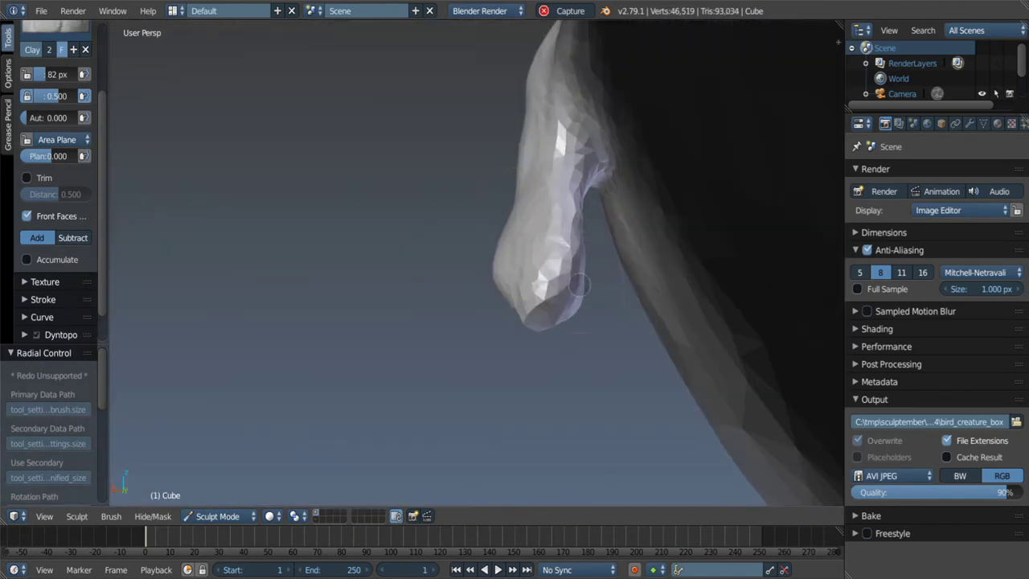
middle_click_drag(580, 284, 613, 286)
mouse_move(471, 271)
middle_mouse_down()
mouse_move(545, 314)
mouse_move(546, 370)
mouse_move(533, 342)
middle_mouse_up()
key("g")
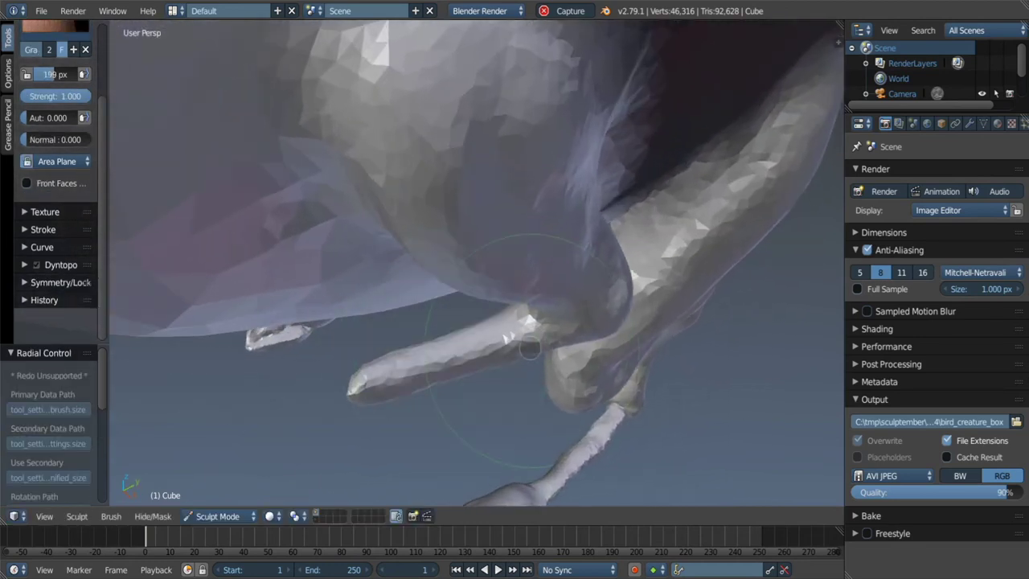
Snake-hook the limb tip downward to stretch it.
mouse_move(609, 327)
middle_mouse_down()
mouse_move(599, 296)
mouse_move(476, 303)
mouse_move(405, 239)
middle_mouse_up()
key("c")
scroll(477, 303, "up", 1)
key("k")
scroll(406, 270, "down", 5)
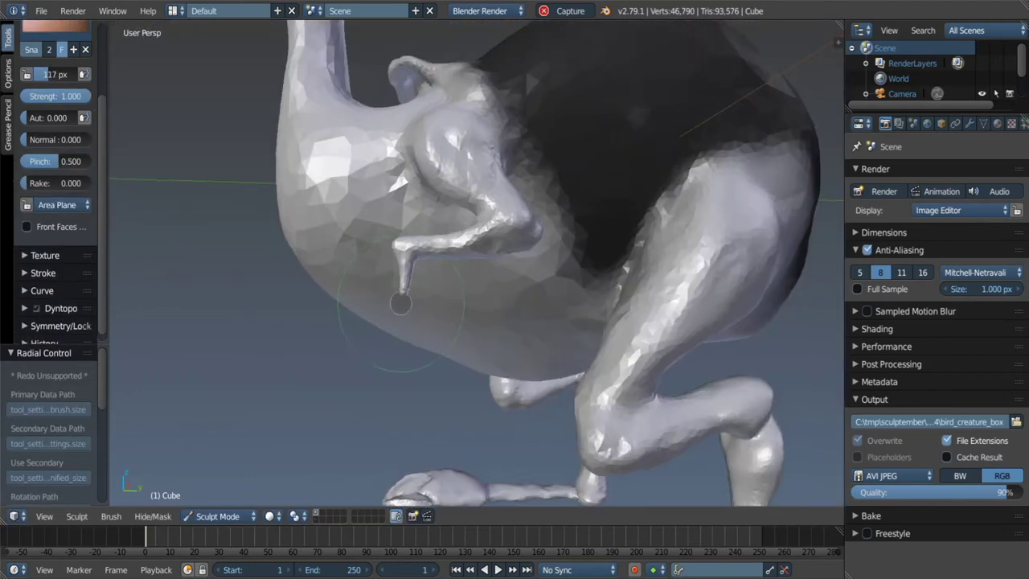
mouse_move(401, 298)
middle_mouse_down()
mouse_move(406, 305)
mouse_move(414, 251)
middle_mouse_up()
scroll(405, 306, "up", 3)
left_click_drag(413, 251, 417, 320)
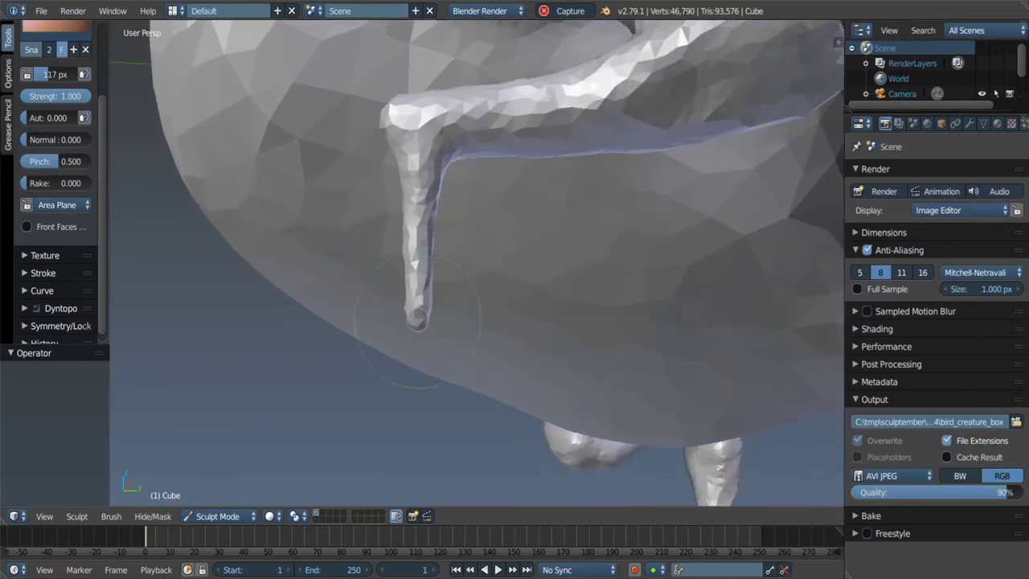
Inflate and smooth the limb tip, then lasso-mask the vertical limb and its base.
key("i")
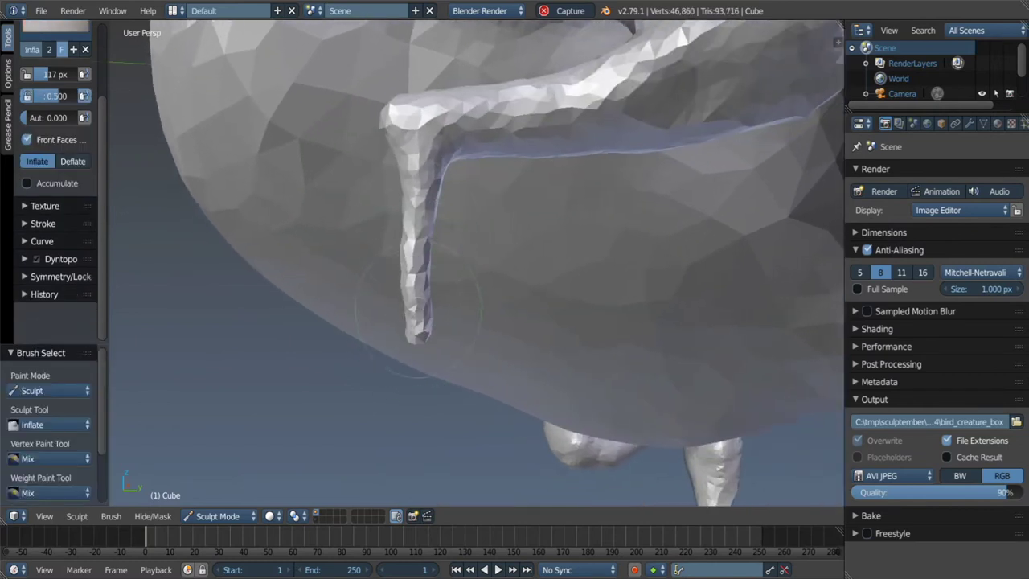
middle_click_drag(405, 256, 402, 241)
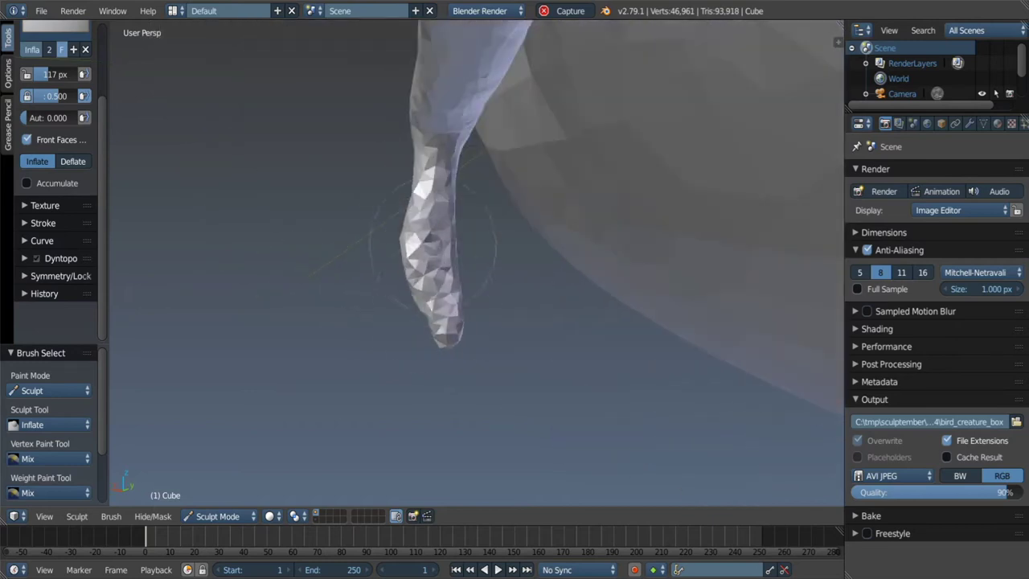
left_click_drag(401, 241, 406, 245)
mouse_move(406, 245)
middle_mouse_down()
mouse_move(467, 295)
mouse_move(444, 242)
mouse_move(471, 248)
mouse_move(451, 212)
middle_mouse_up()
key("s")
key("i")
scroll(451, 212, "up", 3)
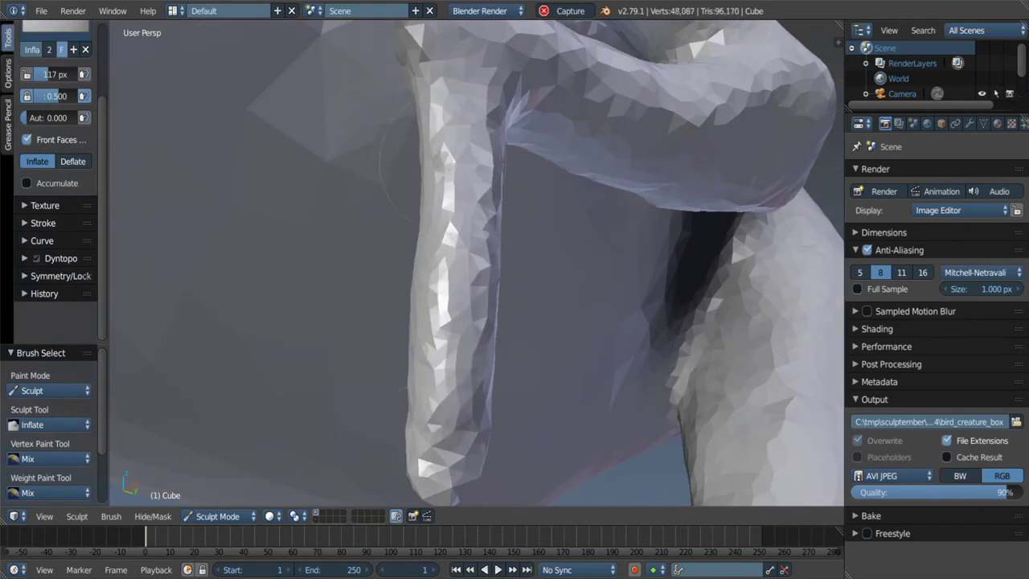
mouse_move(445, 170)
middle_mouse_down()
mouse_move(439, 254)
mouse_move(475, 316)
mouse_move(489, 294)
mouse_move(487, 308)
mouse_move(468, 303)
mouse_move(452, 328)
mouse_move(459, 294)
mouse_move(409, 310)
mouse_move(397, 250)
middle_mouse_up()
key("s")
key("i")
key("k")
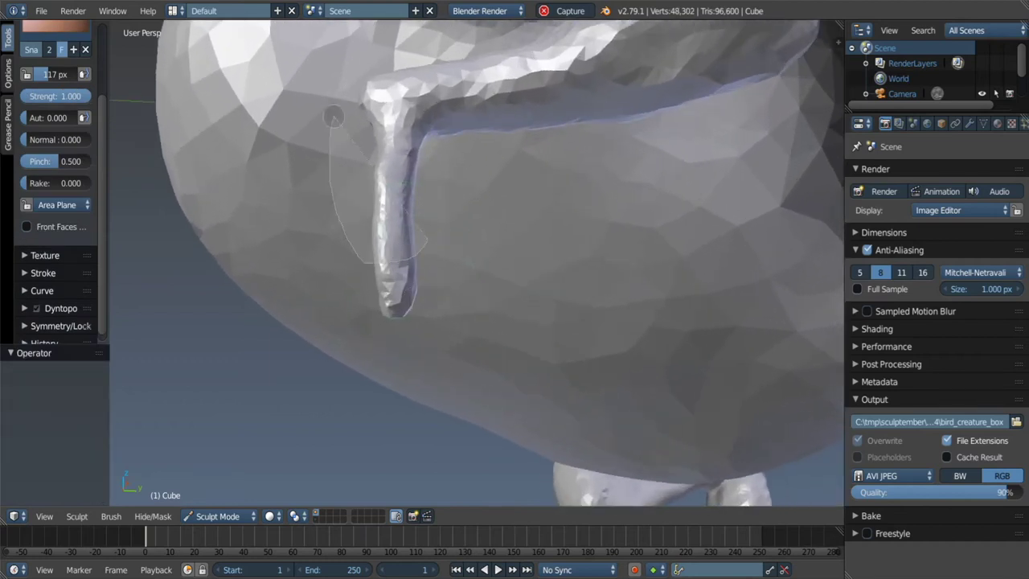
left_click_drag(334, 116, 406, 285, "ctrl+shift")
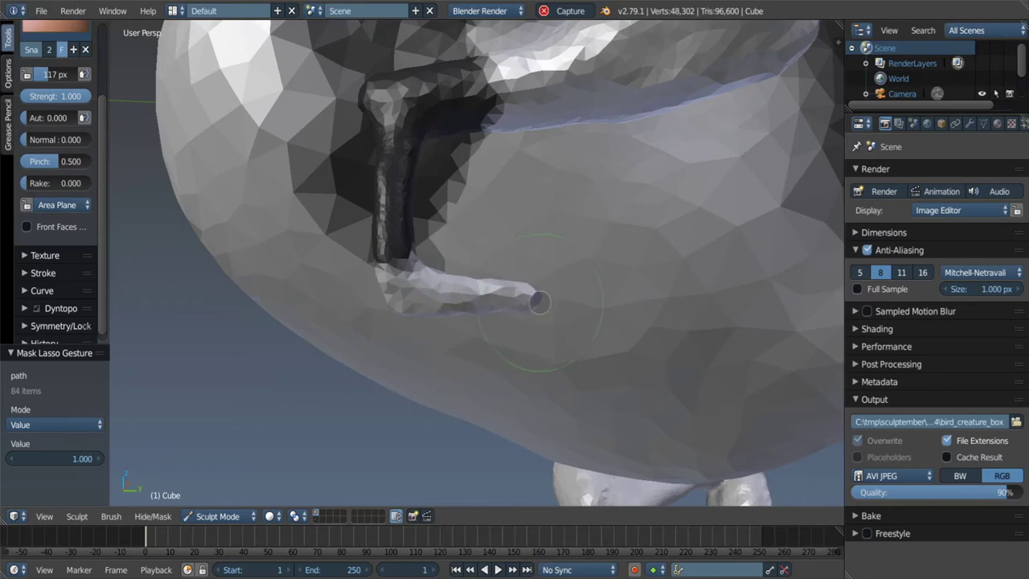
Inflate the unmasked forearm section with a 107 px brush.
scroll(511, 279, "up", 2)
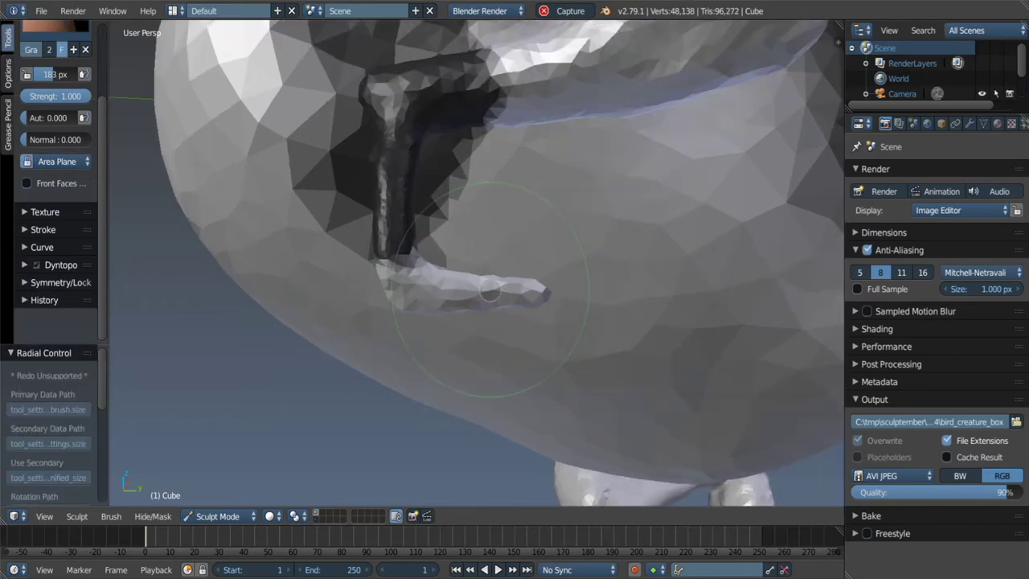
key("i")
key("f")
left_click(362, 310)
scroll(418, 273, "up", 3)
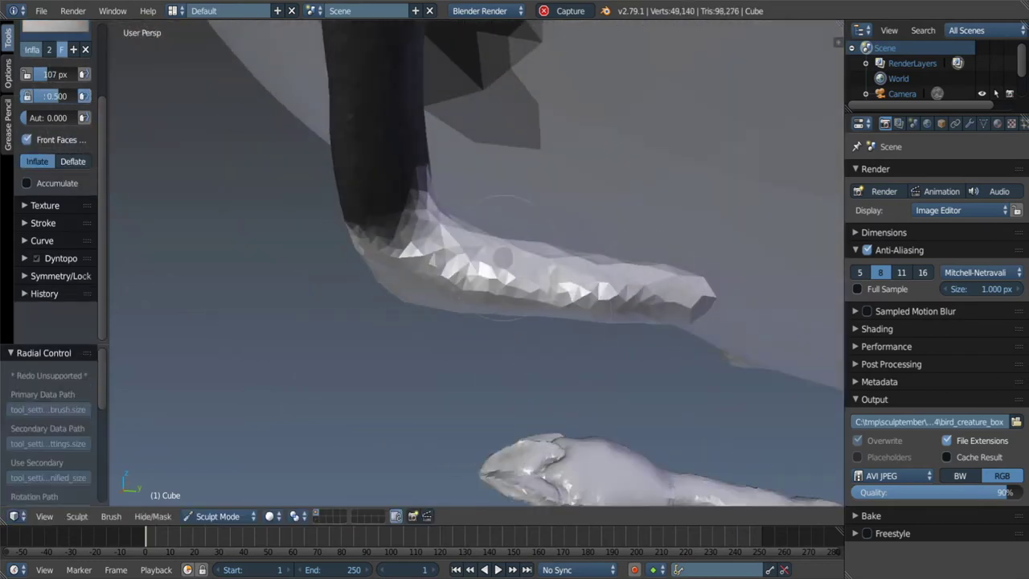
middle_click_drag(533, 295, 434, 299)
left_click_drag(433, 299, 401, 308)
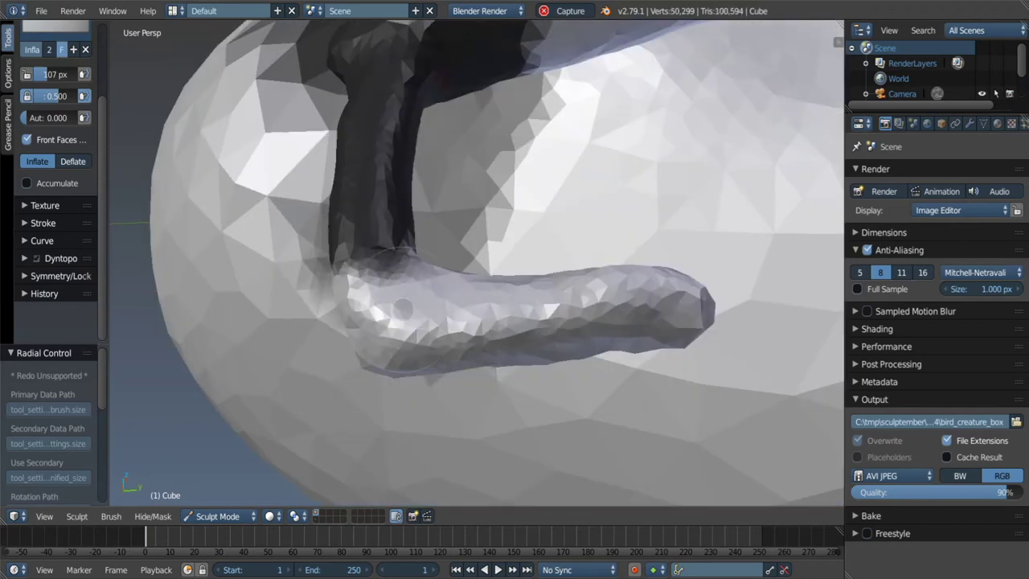
middle_click_drag(402, 308, 337, 298)
left_click_drag(337, 298, 322, 306)
mouse_move(322, 305)
middle_mouse_down()
mouse_move(380, 321)
mouse_move(456, 311)
middle_mouse_up()
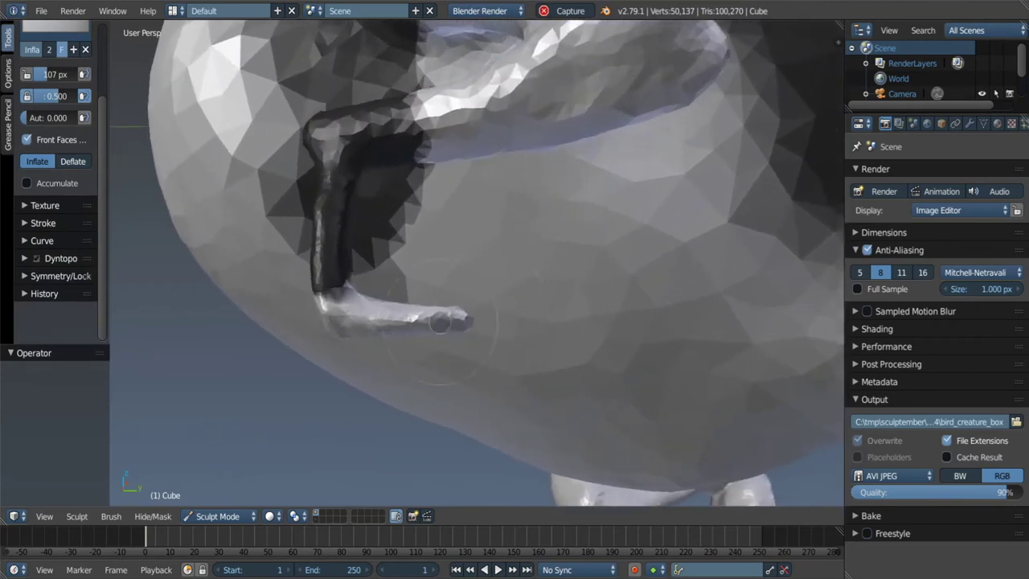
Nudge the forearm shape with the Grab brush at 170 px.
key("g")
key("f")
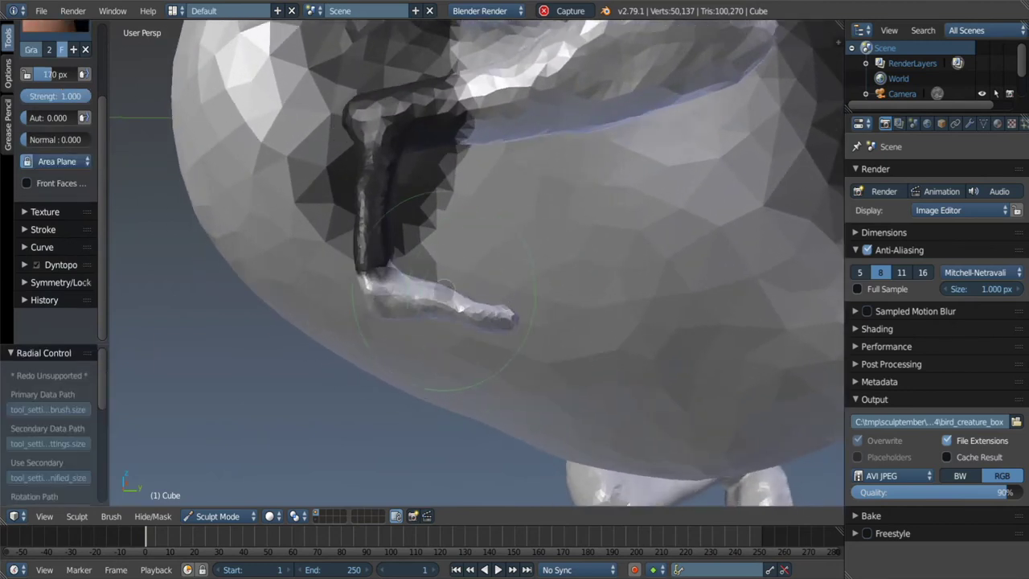
middle_click_drag(504, 321, 478, 332)
left_click_drag(428, 286, 420, 287)
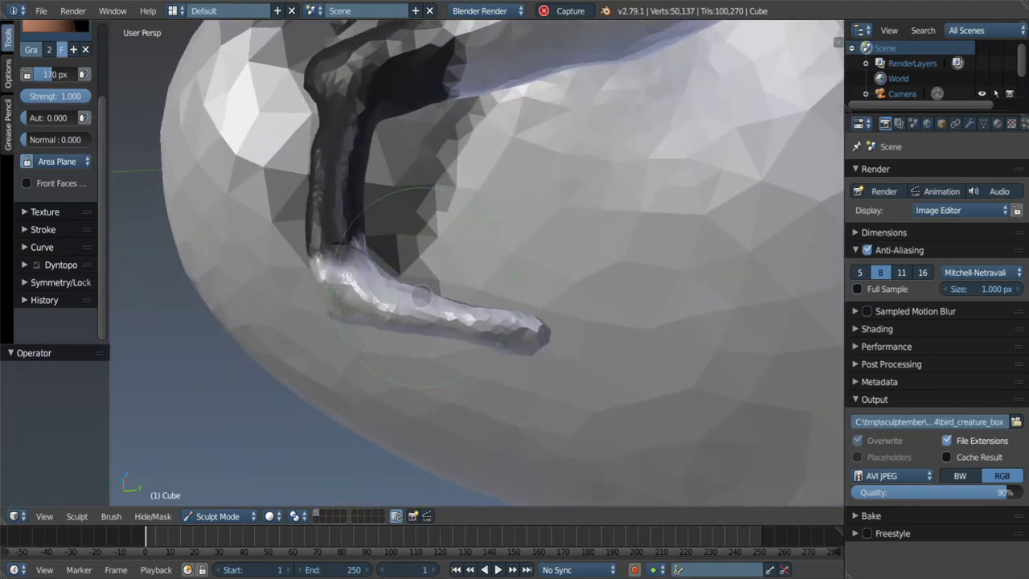
middle_click_drag(421, 295, 481, 331)
key("k")
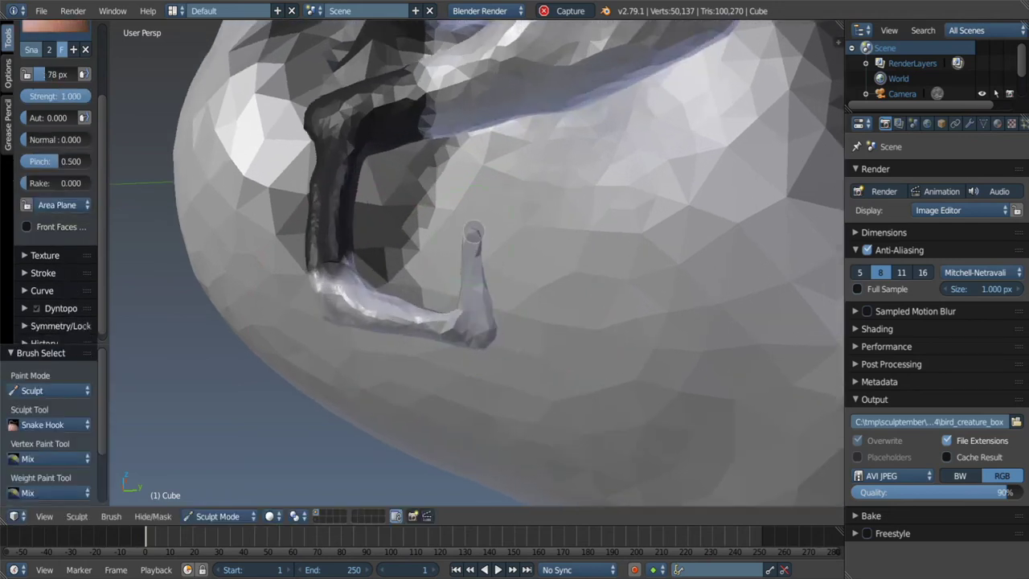
Set the Grab brush radius to 110 px, then 135 px.
mouse_move(473, 231)
middle_mouse_down()
mouse_move(468, 302)
mouse_move(519, 298)
mouse_move(471, 287)
mouse_move(499, 308)
mouse_move(533, 252)
middle_mouse_up()
key("g")
key("f")
left_click(476, 262)
key("g")
key("f")
left_click(518, 324)
Inflate the upturned toe at the end of the leg to thicken it.
key("i")
middle_click_drag(436, 294, 489, 279)
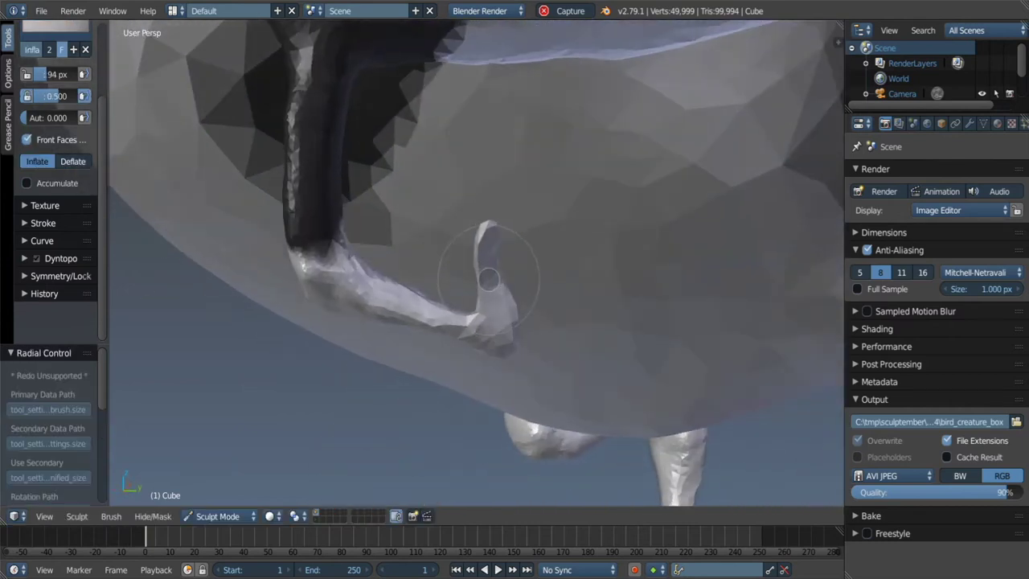
scroll(489, 278, "up", 2)
middle_click_drag(498, 346, 426, 298)
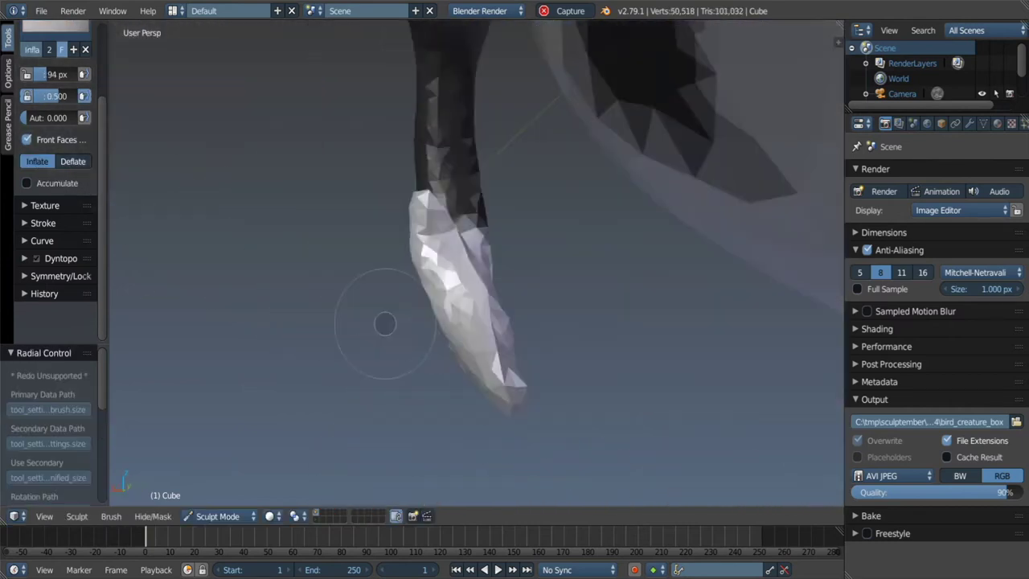
key("s")
key("i")
left_click_drag(442, 318, 470, 342)
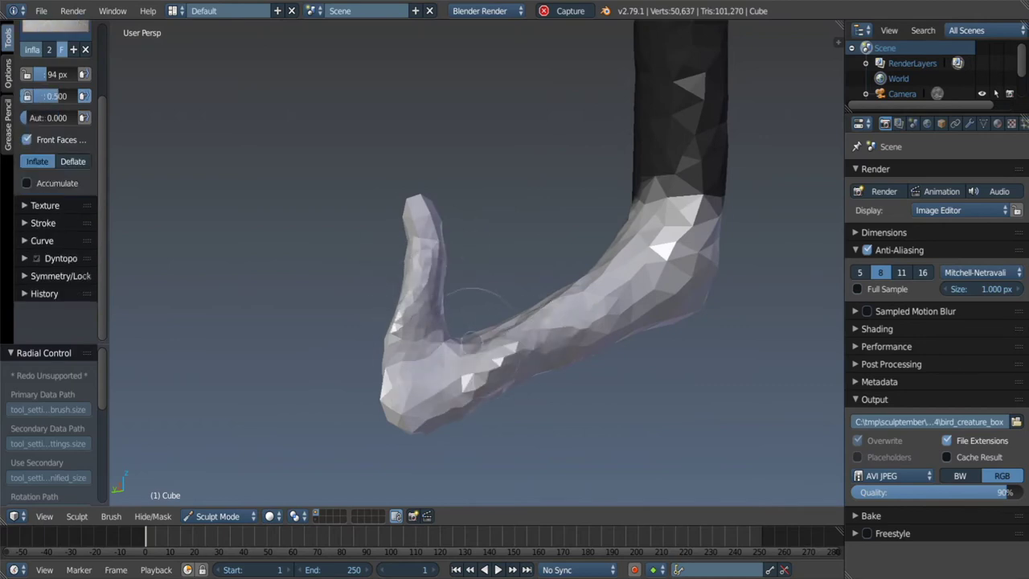
middle_click_drag(712, 261, 483, 357)
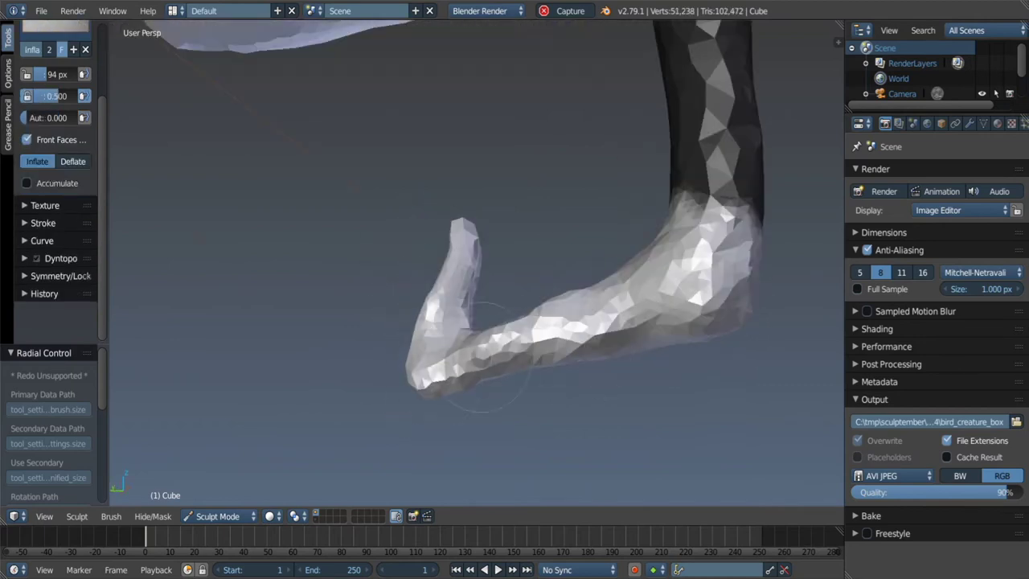
middle_click_drag(426, 333, 517, 276)
Scrape the toe flat and reshape it with Grab, then view the whole creature.
key("shift+t")
scroll(471, 260, "up", 2)
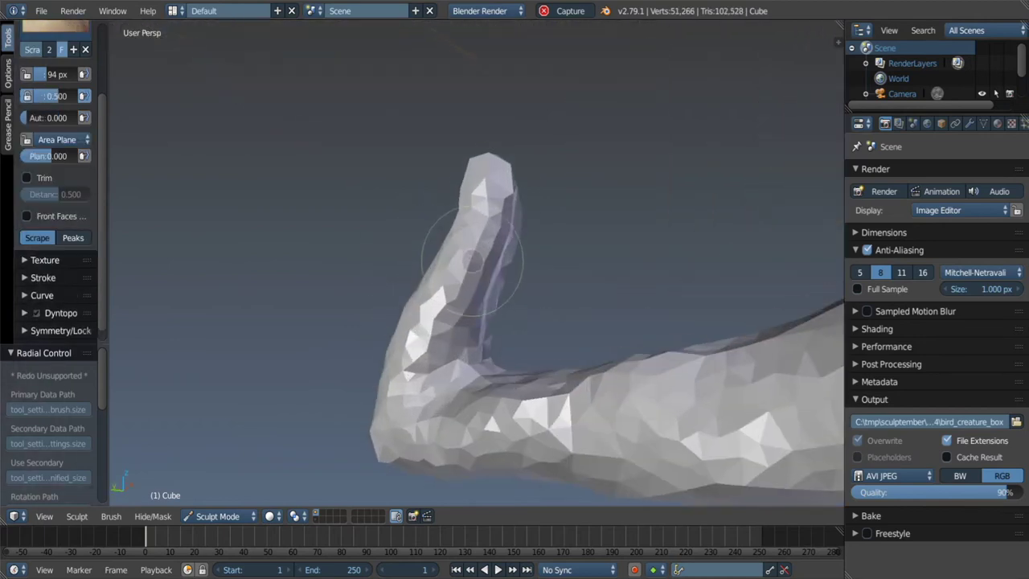
middle_click_drag(427, 343, 494, 299)
key("g")
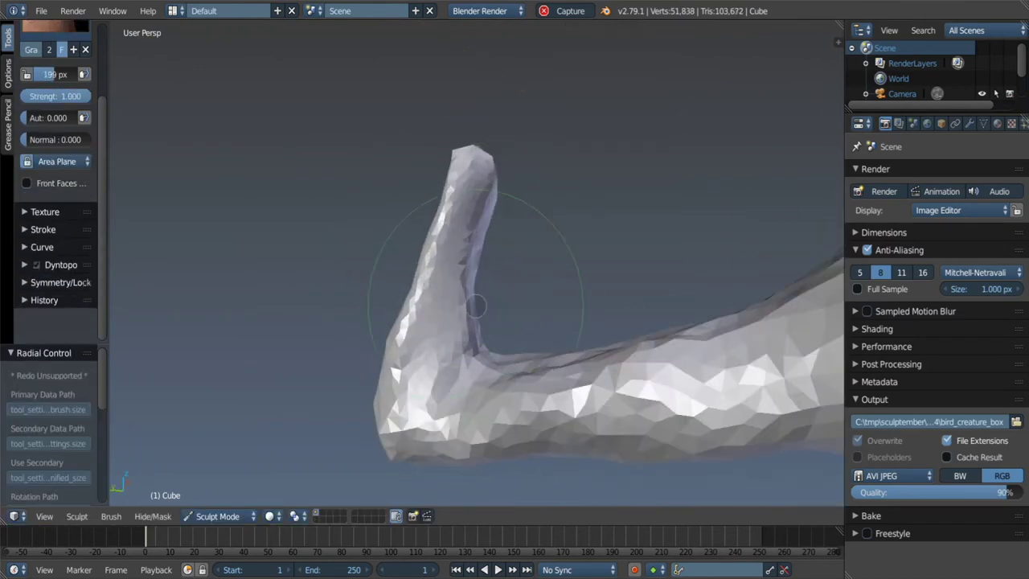
mouse_move(475, 306)
middle_mouse_down()
mouse_move(592, 281)
mouse_move(562, 269)
middle_mouse_up()
scroll(554, 265, "up", 3)
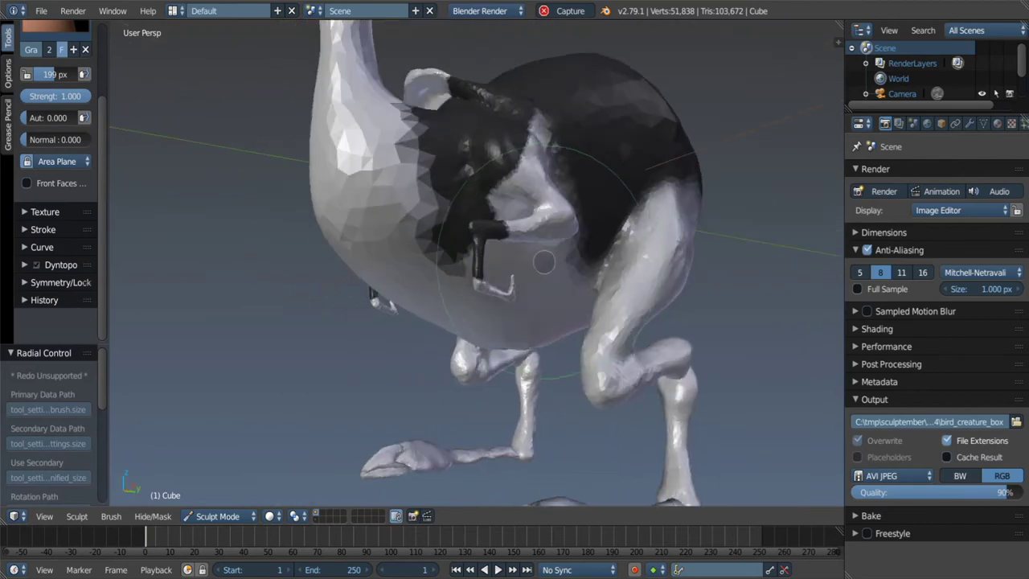
Zoom in and smooth the faceted surface of the body.
scroll(544, 262, "up", 1)
scroll(539, 255, "up", 2)
scroll(530, 245, "up", 2)
scroll(518, 233, "up", 3)
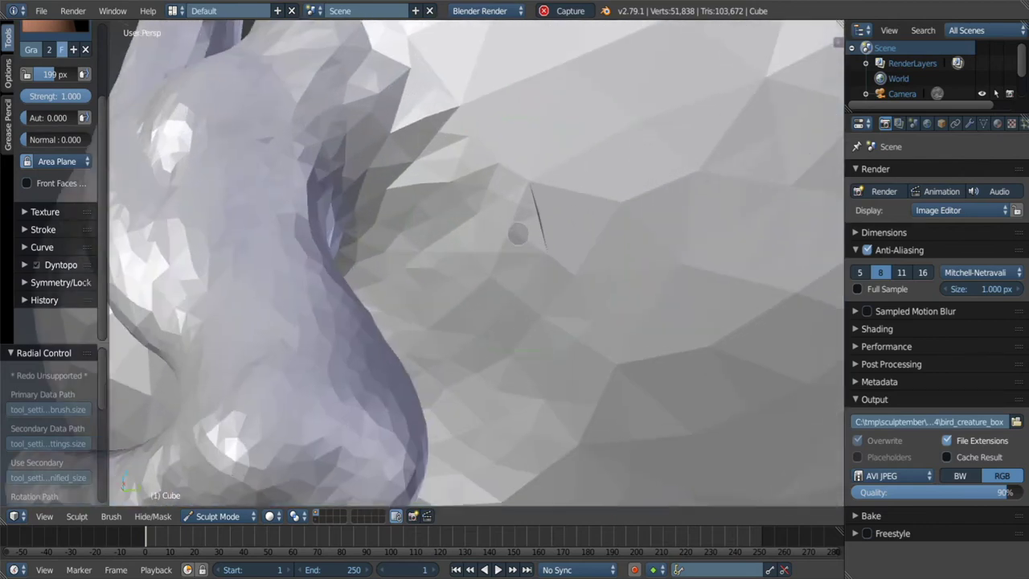
key("s")
left_click_drag(482, 225, 520, 262)
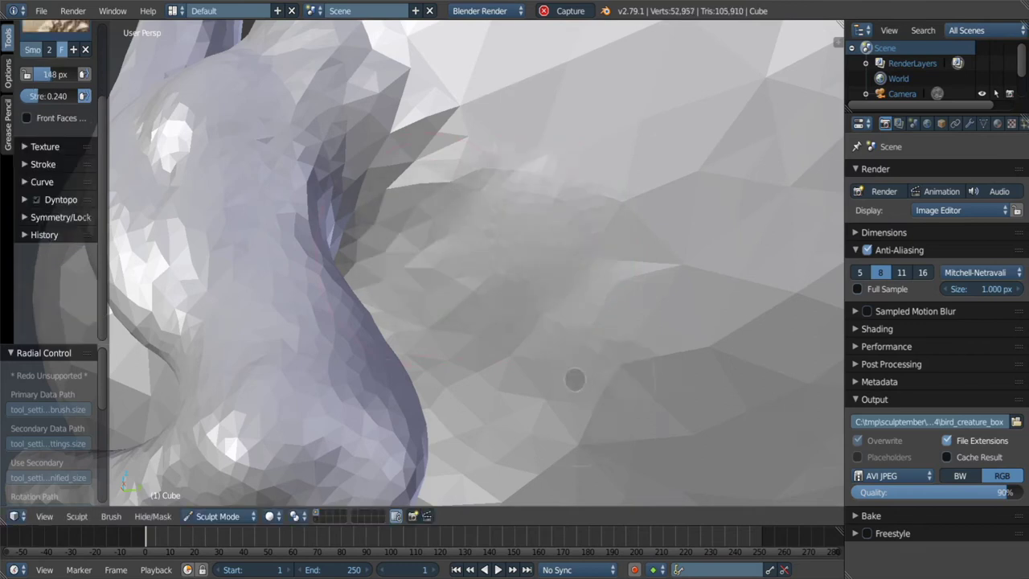
Lasso-mask the small hooked limb and invert the mask so only the limb stays editable.
key("c")
scroll(643, 369, "down", 5)
mouse_move(713, 361)
middle_mouse_down()
mouse_move(688, 332)
mouse_move(688, 353)
middle_mouse_up()
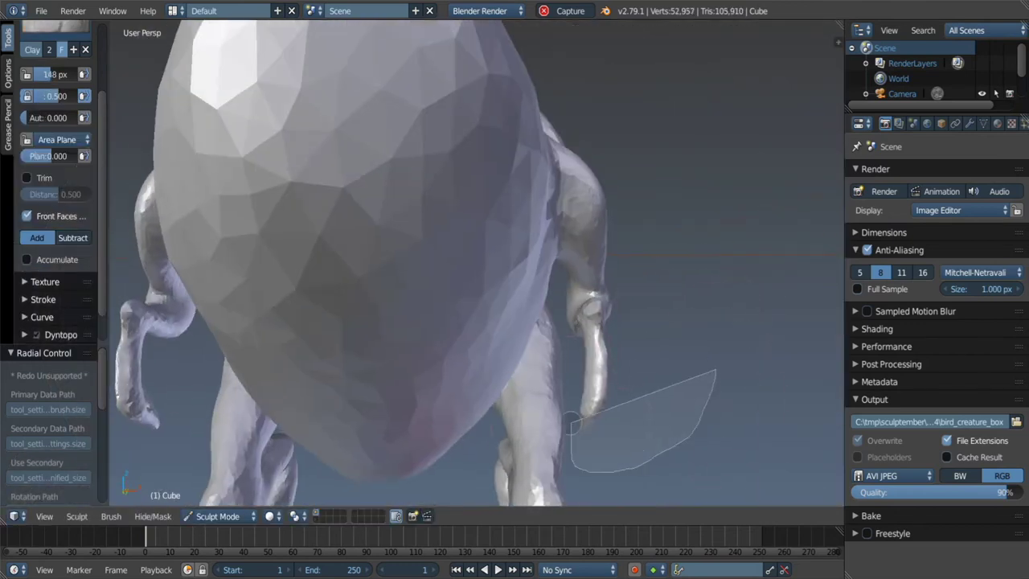
left_click_drag(565, 352, 567, 353, "ctrl+shift")
middle_click_drag(700, 321, 554, 363)
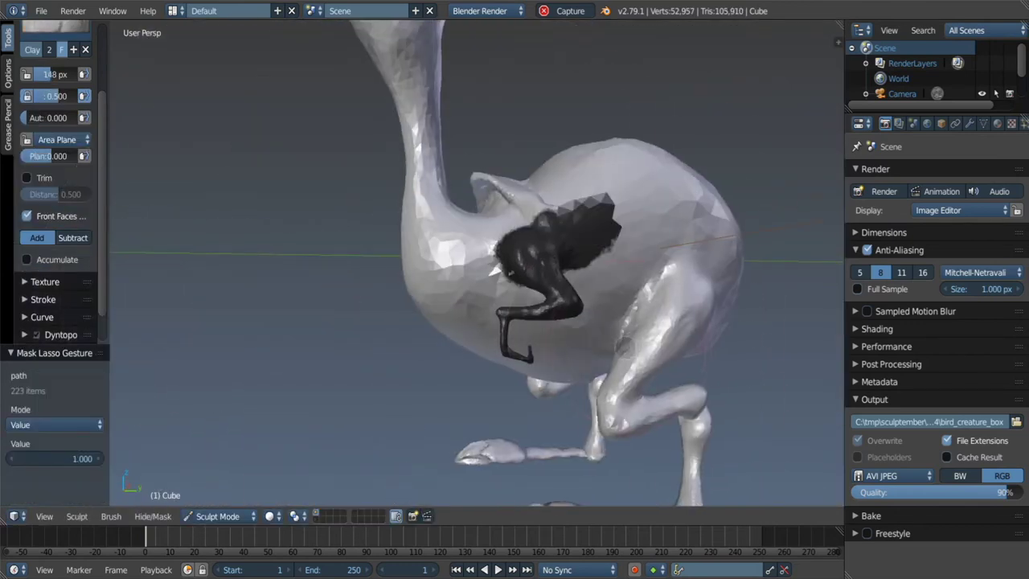
key("ctrl+i")
Inflate the bend of the limb with a 112 px Inflate brush.
scroll(555, 363, "up", 3)
scroll(459, 356, "up", 2)
scroll(505, 259, "up", 1)
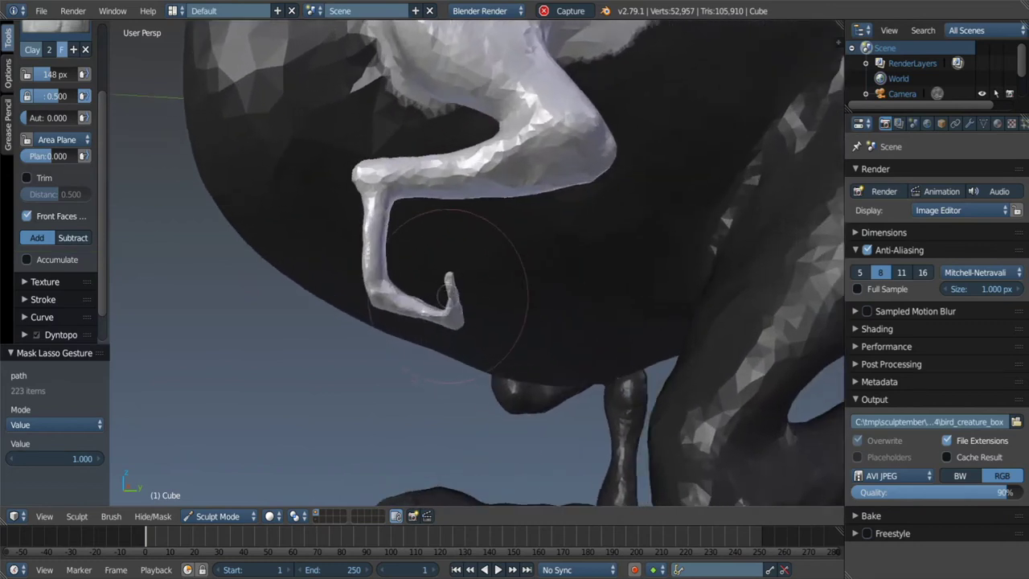
scroll(392, 286, "up", 2)
key("i")
key("f")
left_click(370, 301)
scroll(374, 301, "up", 2)
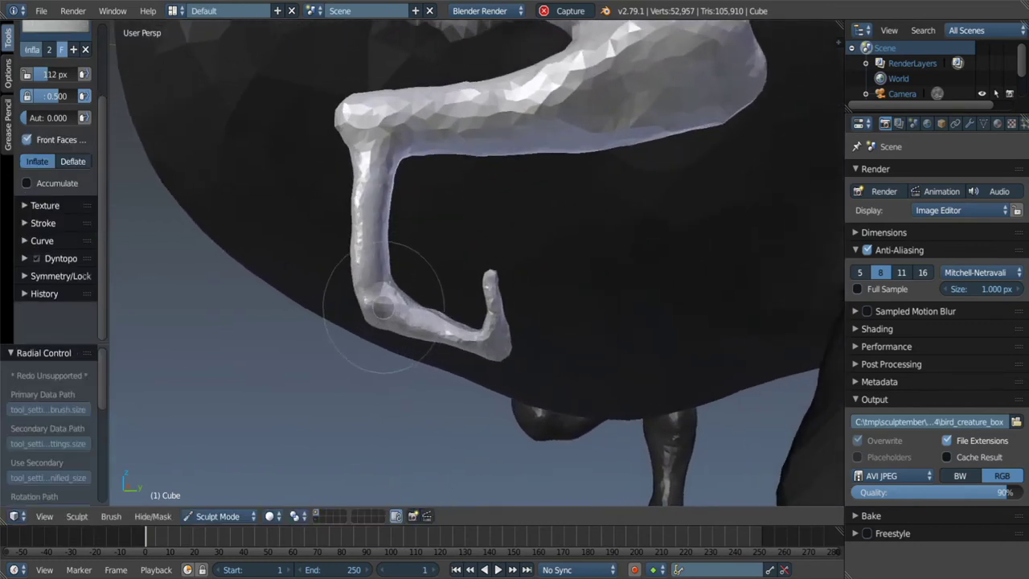
scroll(378, 302, "up", 4)
left_click(375, 277)
scroll(376, 319, "down", 2)
left_click(384, 275)
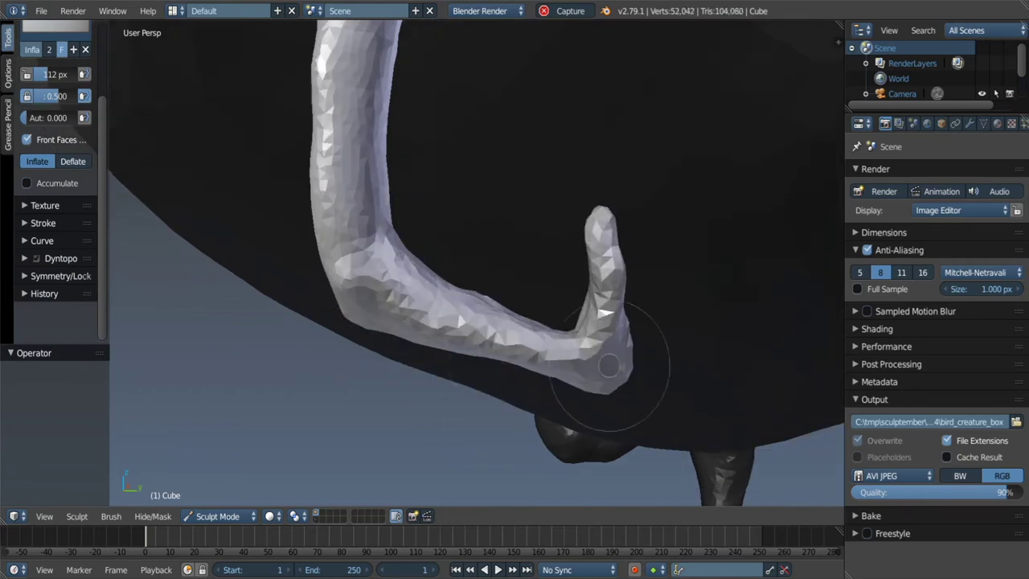
Grab the toe tip into a rounder shape, enlarging the Grab brush from 133 to 174 px.
mouse_move(608, 366)
middle_mouse_down()
mouse_move(544, 367)
mouse_move(632, 356)
middle_mouse_up()
key("g")
key("f")
left_click(633, 351)
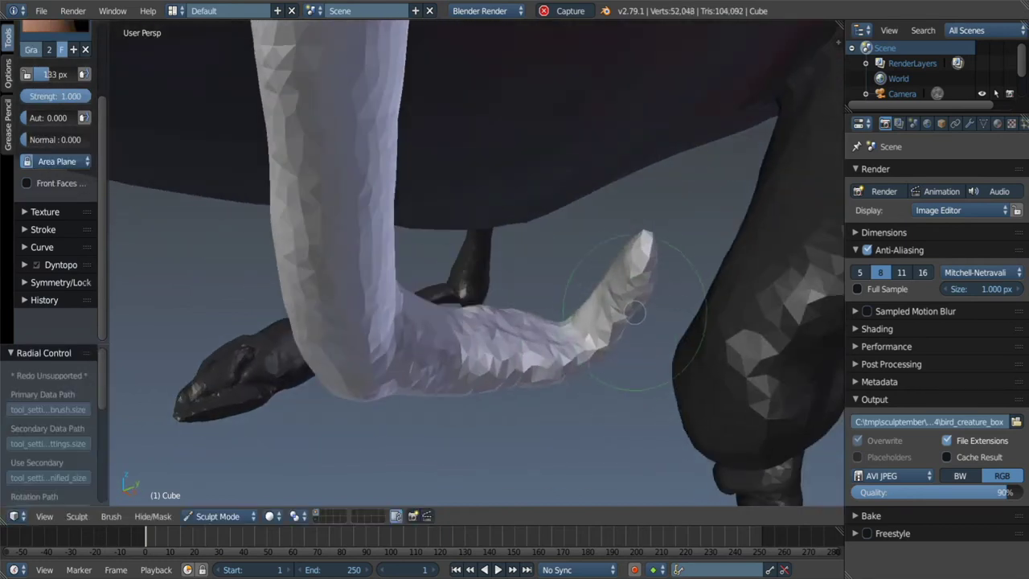
mouse_move(634, 312)
middle_mouse_down()
mouse_move(578, 305)
mouse_move(549, 211)
mouse_move(613, 230)
mouse_move(616, 298)
mouse_move(666, 339)
mouse_move(539, 448)
mouse_move(528, 391)
mouse_move(552, 300)
mouse_move(541, 287)
mouse_move(602, 184)
mouse_move(501, 179)
mouse_move(488, 213)
mouse_move(466, 217)
mouse_move(458, 179)
mouse_move(468, 165)
middle_mouse_up()
key("shift+s")
key("g")
key("f")
left_click(470, 202)
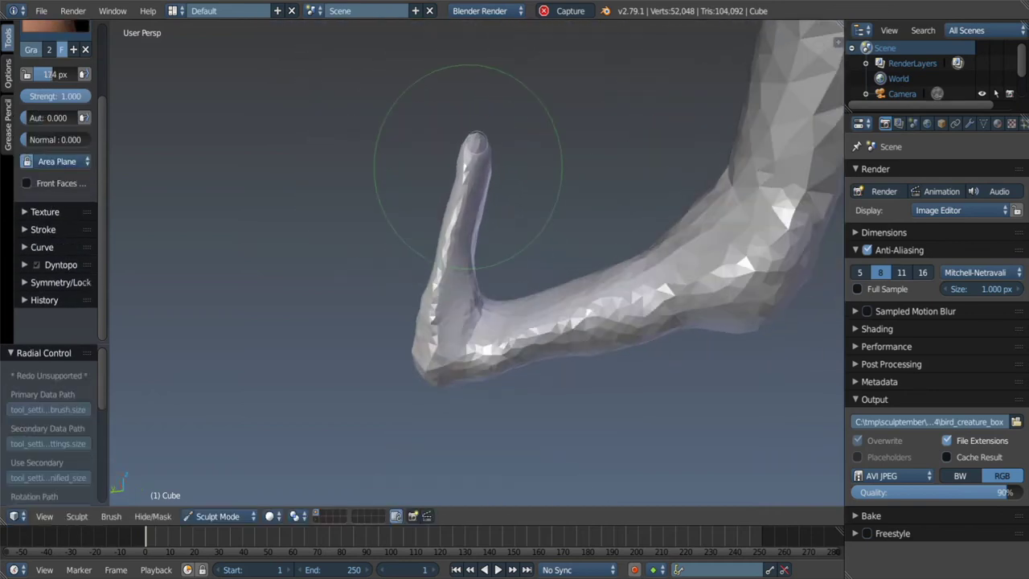
left_click_drag(467, 165, 469, 237)
mouse_move(471, 224)
middle_mouse_down()
mouse_move(489, 225)
mouse_move(466, 264)
mouse_move(436, 248)
middle_mouse_up()
Scrape the inner bend of the limb flatter.
key("i")
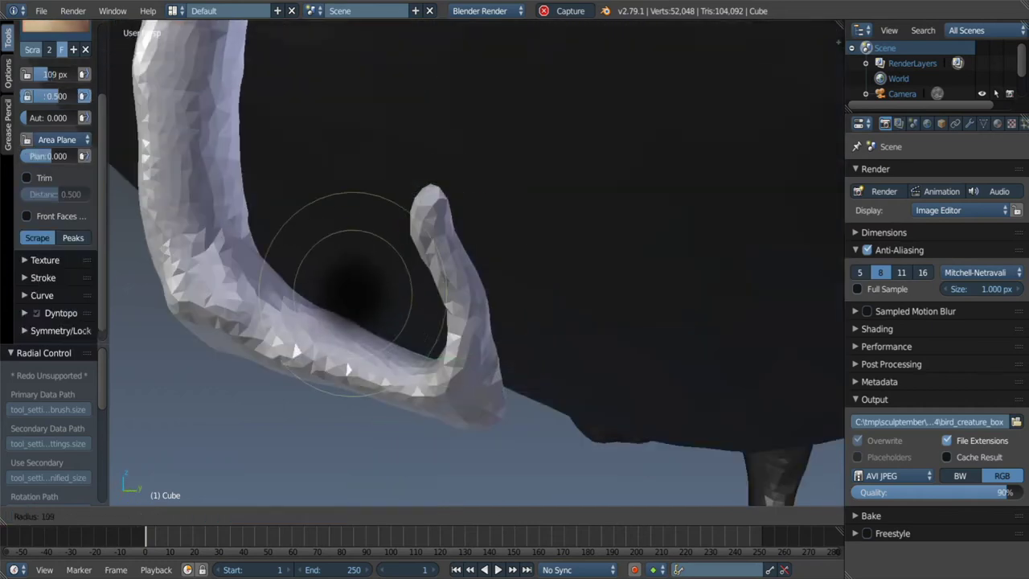
mouse_move(340, 253)
middle_mouse_down()
mouse_move(478, 298)
mouse_move(449, 235)
middle_mouse_up()
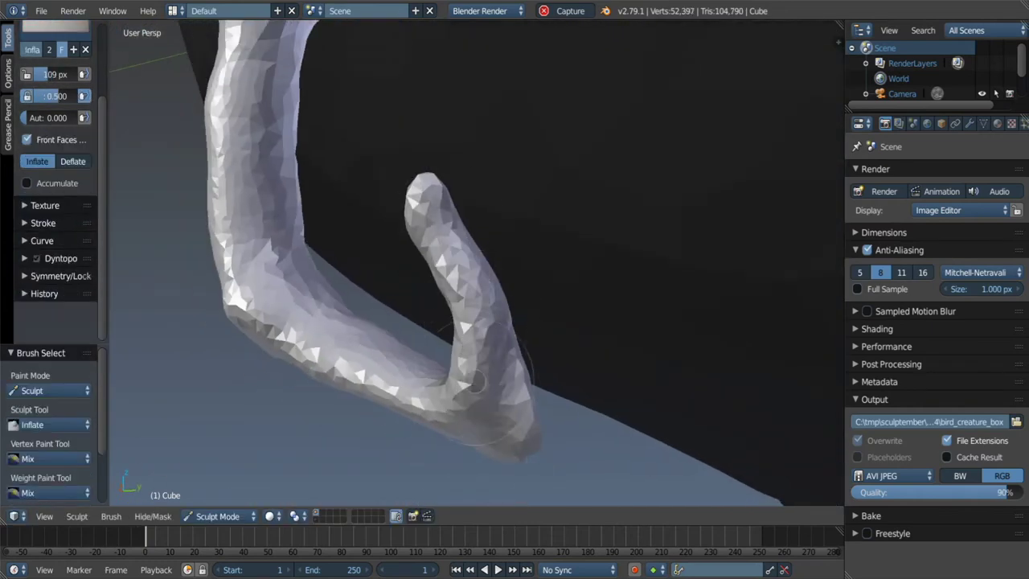
mouse_move(475, 382)
middle_mouse_down()
mouse_move(471, 310)
mouse_move(420, 344)
mouse_move(473, 326)
mouse_move(450, 314)
middle_mouse_up()
key("shift+t")
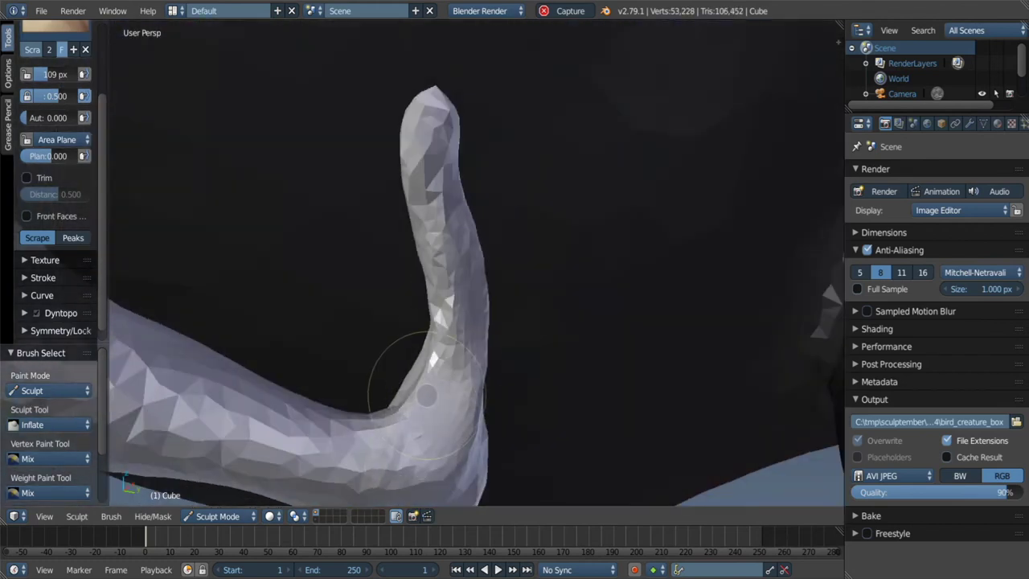
left_click_drag(426, 395, 438, 378)
mouse_move(438, 378)
middle_mouse_down()
mouse_move(510, 294)
mouse_move(442, 248)
mouse_move(437, 230)
mouse_move(388, 233)
middle_mouse_up()
Set the Grab brush to 166 px and inspect the reshaped hook beside the other limb.
key("g")
key("f")
left_click(520, 245)
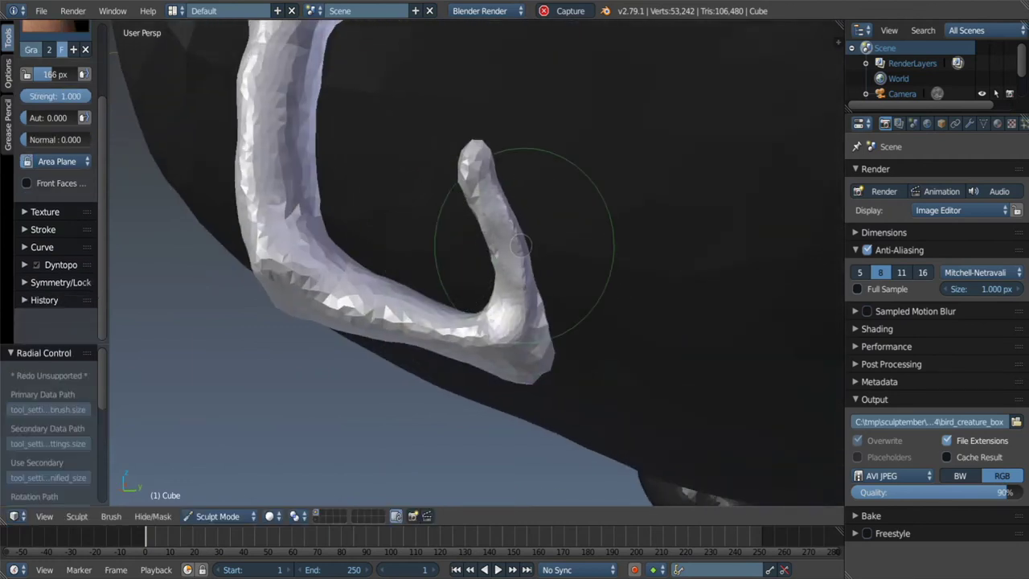
mouse_move(511, 252)
middle_mouse_down()
mouse_move(471, 242)
mouse_move(495, 227)
middle_mouse_up()
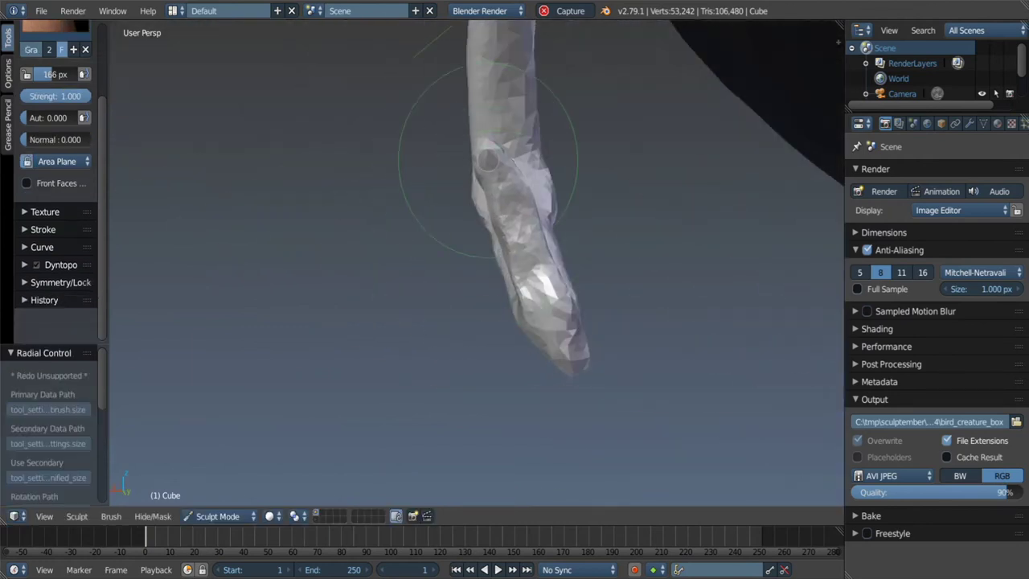
scroll(504, 165, "up", 2)
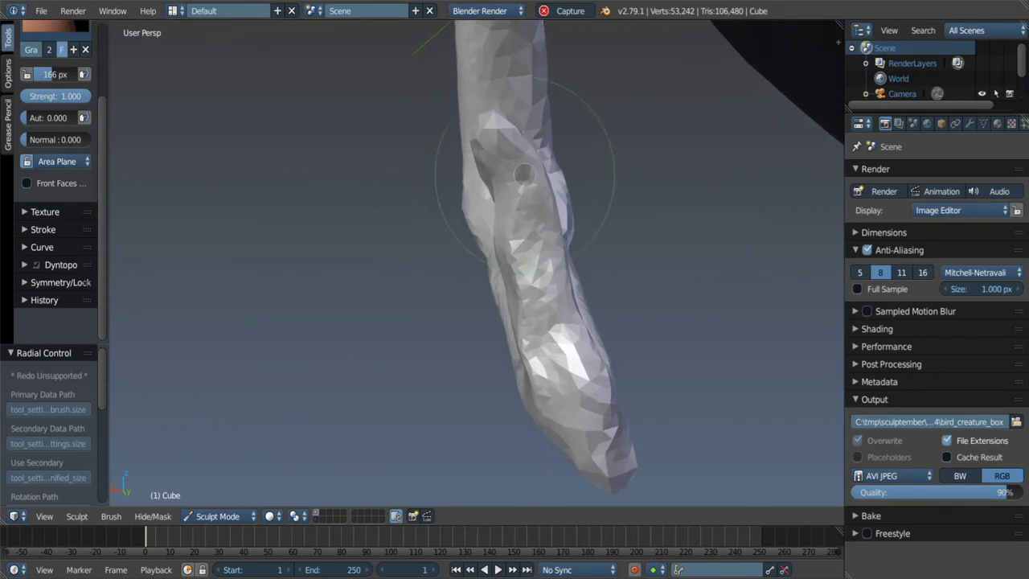
mouse_move(486, 189)
middle_mouse_down()
mouse_move(530, 188)
mouse_move(515, 320)
middle_mouse_up()
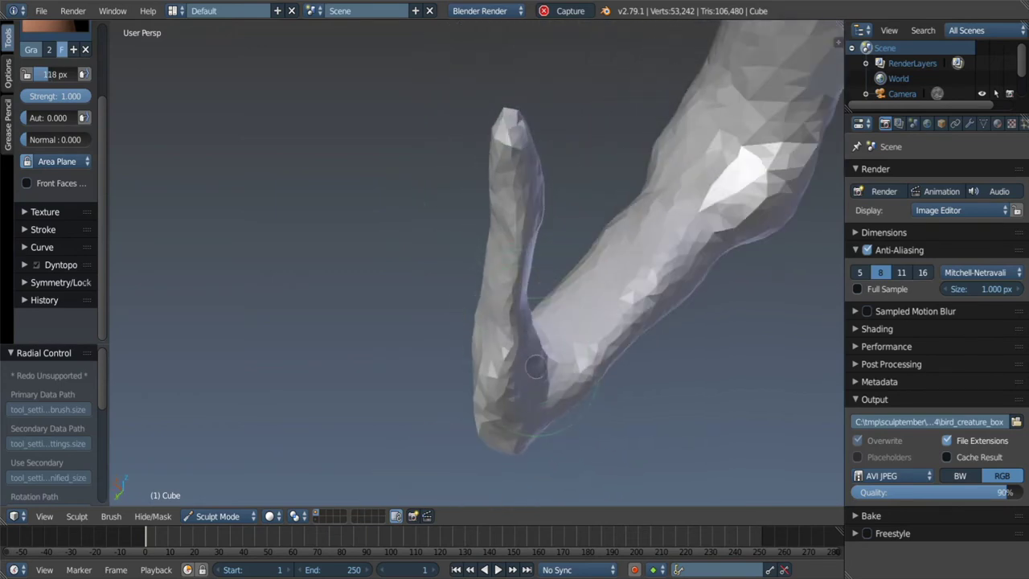
mouse_move(549, 400)
middle_mouse_down()
mouse_move(528, 322)
mouse_move(551, 310)
mouse_move(569, 327)
mouse_move(635, 215)
middle_mouse_up()
scroll(636, 216, "up", 2)
scroll(558, 201, "up", 3)
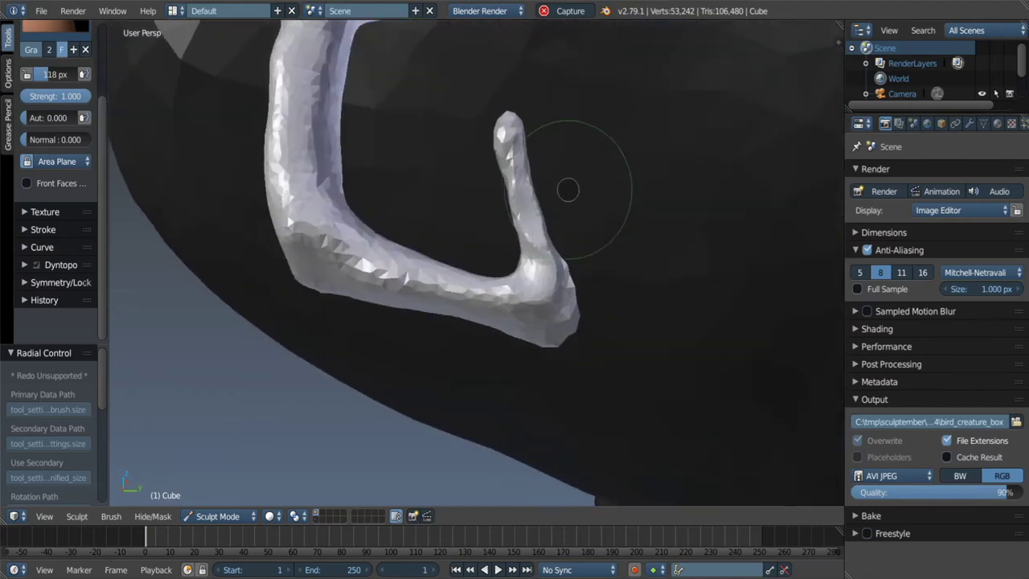
scroll(563, 184, "up", 1)
Pull the toe tip further outward and refine it with an enlarged Snake Hook brush.
key("k")
key("f")
left_click(555, 158)
middle_click_drag(555, 159, 554, 175)
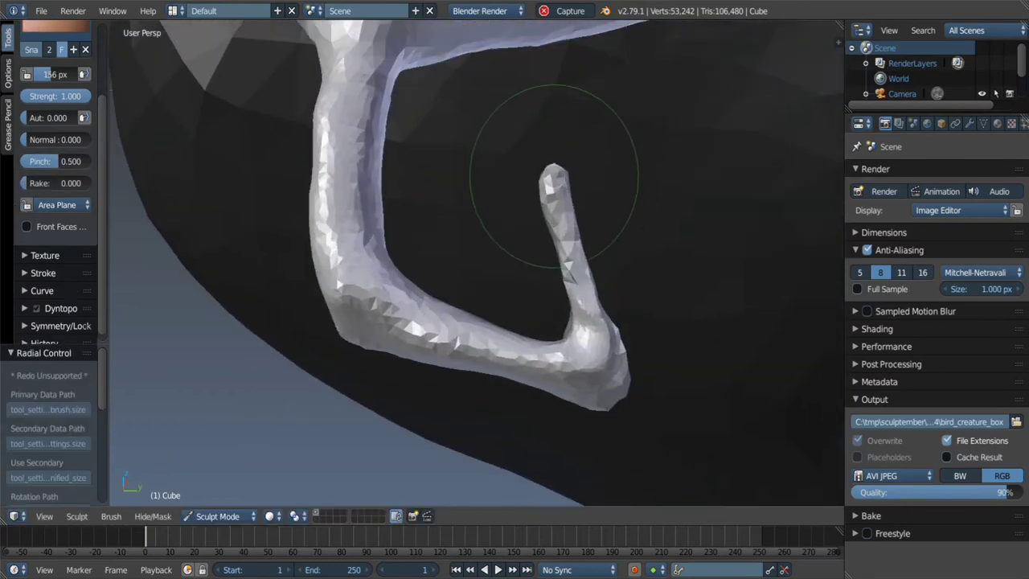
middle_click_drag(561, 272, 528, 276)
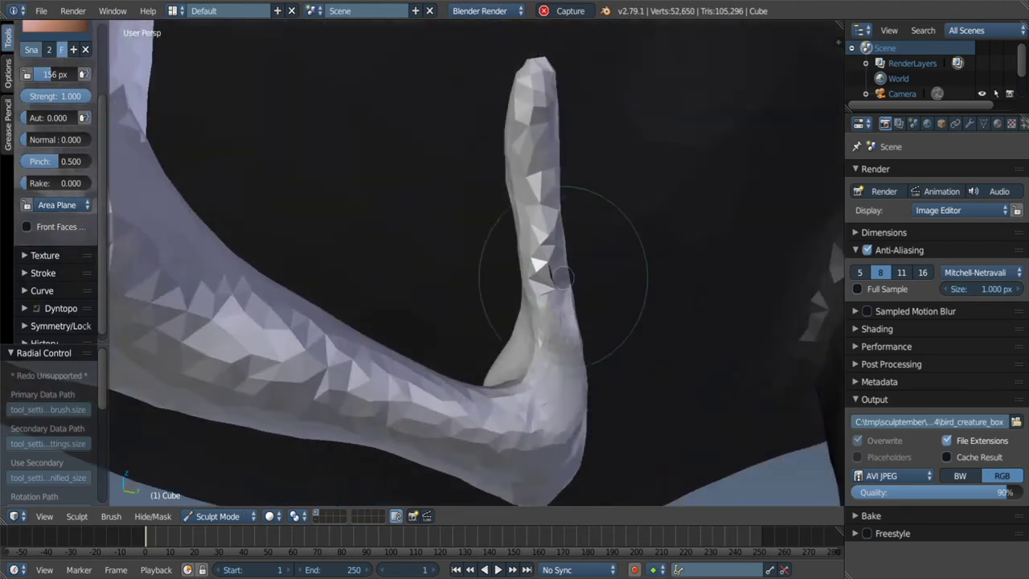
left_click_drag(528, 276, 535, 274)
middle_click_drag(535, 274, 546, 283)
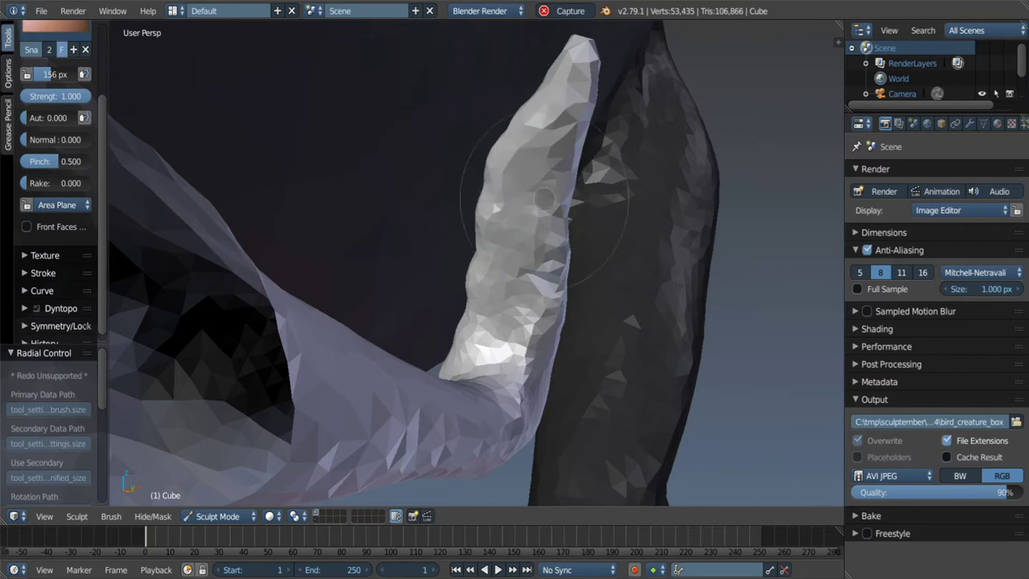
mouse_move(577, 213)
middle_mouse_down()
mouse_move(574, 120)
mouse_move(528, 126)
middle_mouse_up()
left_click_drag(528, 126, 585, 172)
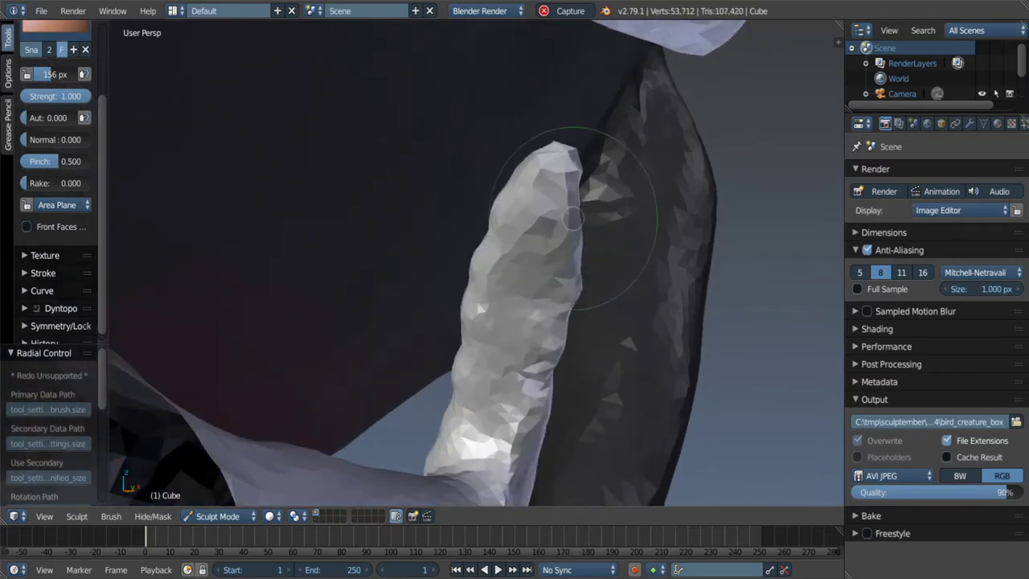
mouse_move(585, 172)
middle_mouse_down()
mouse_move(560, 231)
mouse_move(539, 218)
mouse_move(535, 252)
mouse_move(631, 184)
mouse_move(576, 230)
mouse_move(555, 215)
mouse_move(570, 245)
middle_mouse_up()
Scrape the front of the upright toe and the elbow of its bend smoother.
key("g")
middle_click_drag(571, 187, 563, 200)
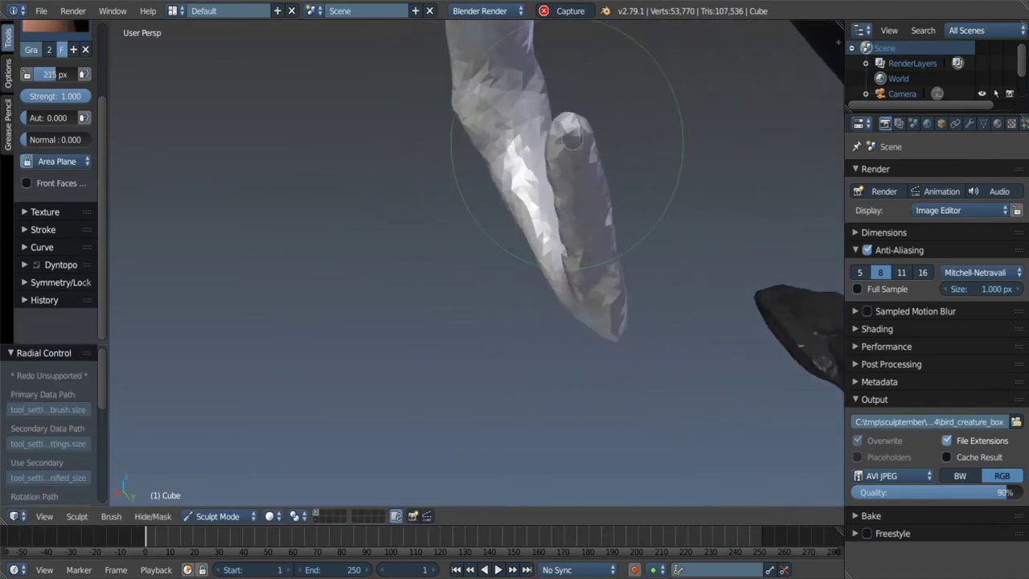
mouse_move(572, 263)
middle_mouse_down()
mouse_move(757, 195)
mouse_move(582, 194)
middle_mouse_up()
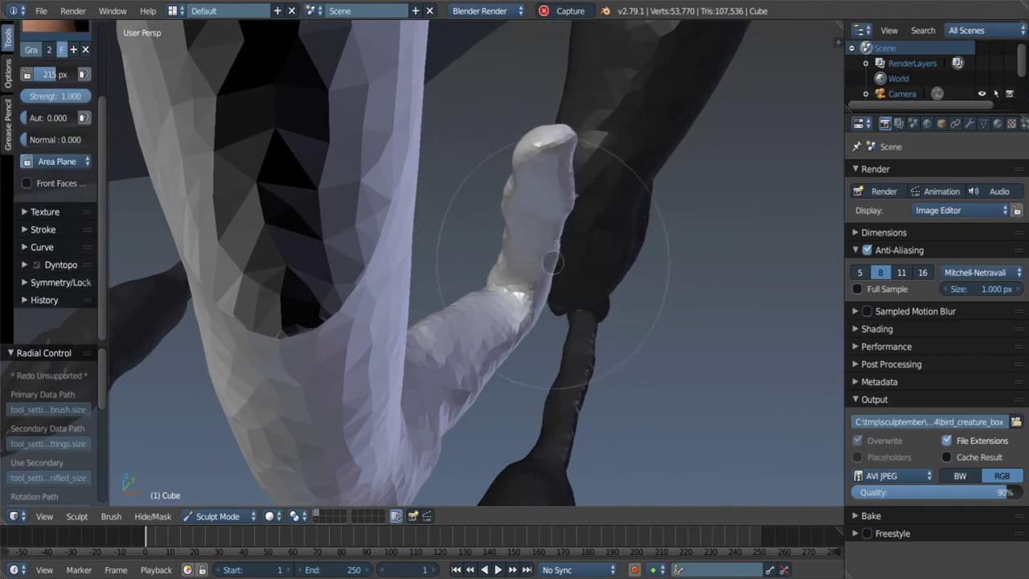
middle_click_drag(521, 181, 537, 164)
mouse_move(503, 245)
middle_mouse_down()
mouse_move(488, 233)
mouse_move(530, 214)
mouse_move(491, 239)
mouse_move(527, 172)
mouse_move(515, 193)
mouse_move(489, 160)
mouse_move(500, 201)
middle_mouse_up()
key("shift+t")
left_click_drag(499, 201, 504, 208)
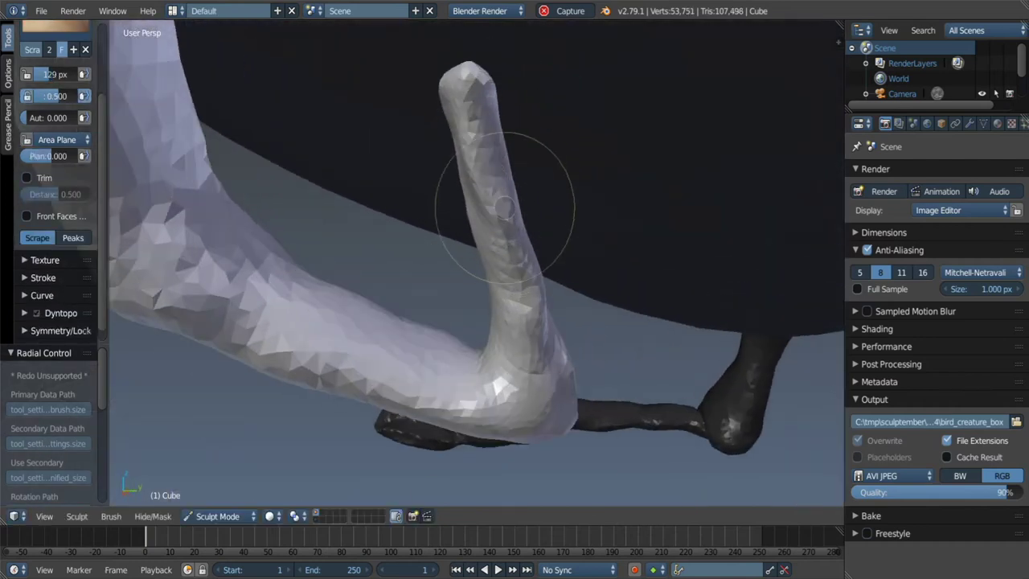
mouse_move(518, 312)
middle_mouse_down()
mouse_move(555, 246)
mouse_move(518, 263)
middle_mouse_up()
middle_click_drag(498, 141, 450, 273)
left_click_drag(450, 273, 432, 326)
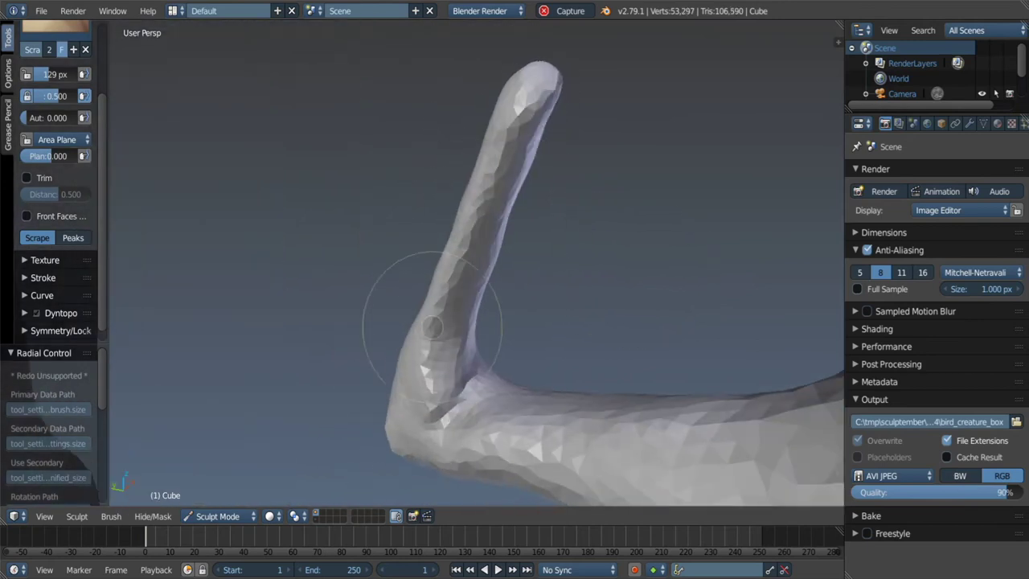
mouse_move(462, 283)
middle_mouse_down()
mouse_move(494, 310)
mouse_move(482, 233)
mouse_move(437, 184)
mouse_move(500, 375)
mouse_move(471, 311)
mouse_move(500, 293)
mouse_move(511, 259)
middle_mouse_up()
Build up clay along the elbow bend of the hooked limb.
key("g")
mouse_move(506, 180)
middle_mouse_down()
mouse_move(563, 305)
mouse_move(577, 309)
middle_mouse_up()
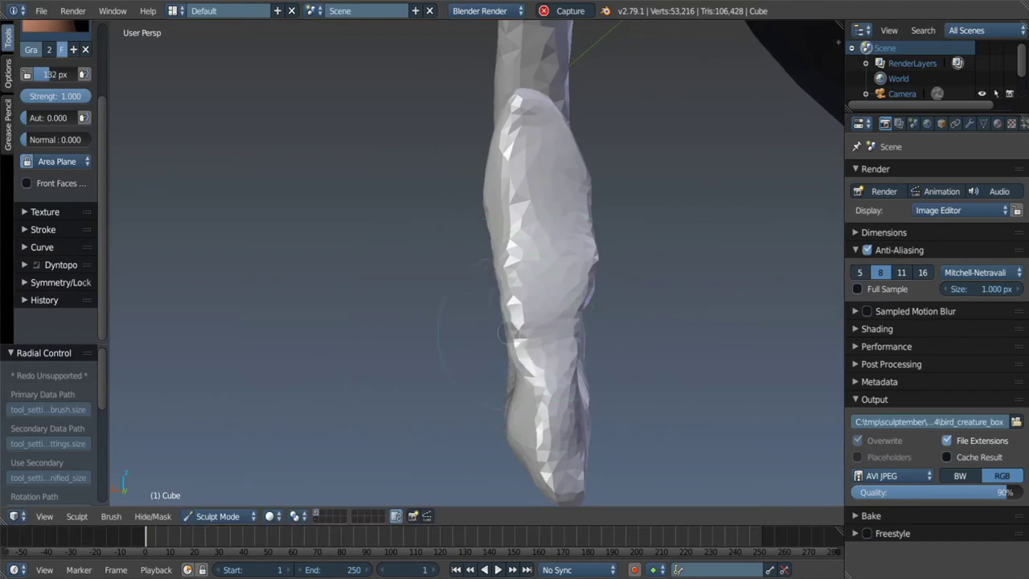
middle_click_drag(522, 285, 574, 332)
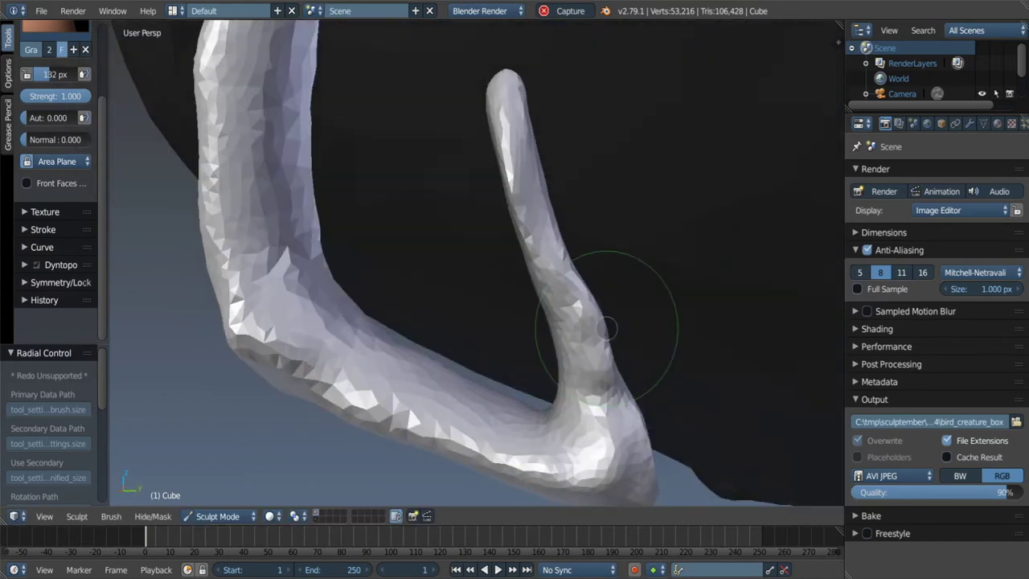
key("c")
key("f")
mouse_move(505, 310)
middle_mouse_down()
mouse_move(487, 244)
mouse_move(438, 241)
mouse_move(401, 219)
middle_mouse_up()
Orbit and zoom around the bird to inspect the bent limb with the Crease brush ready.
key("shift+c")
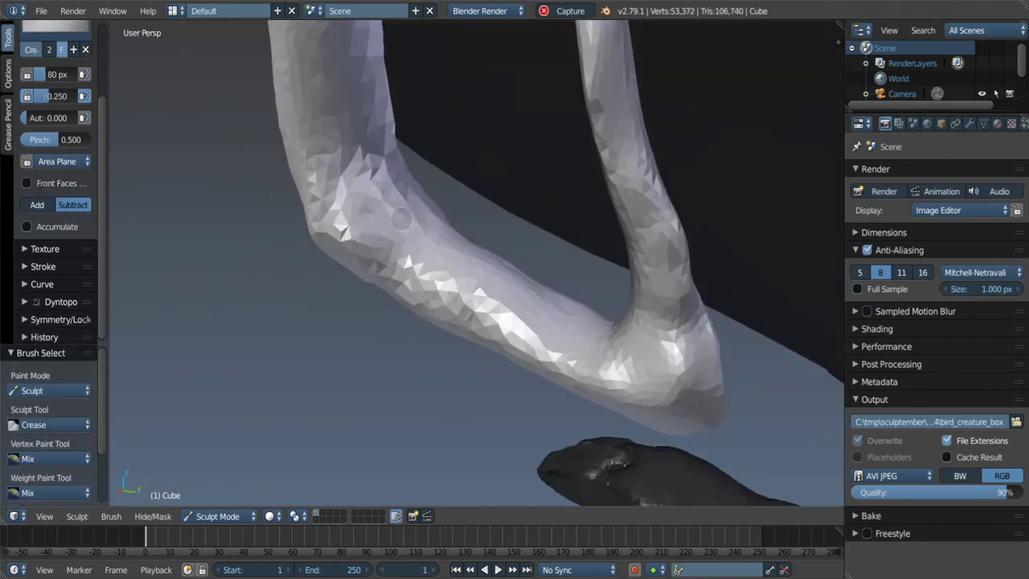
middle_click_drag(504, 210, 456, 221)
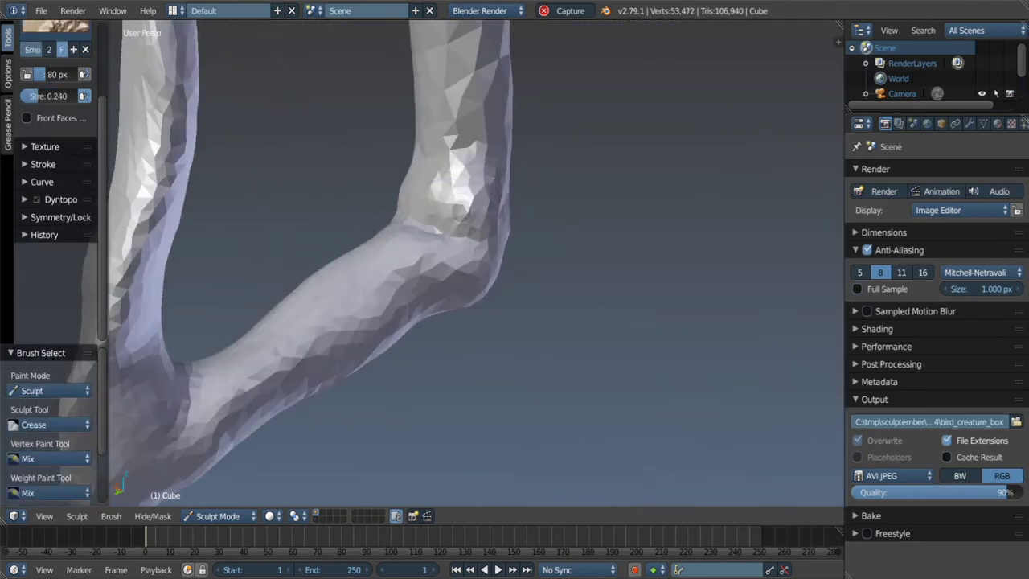
scroll(395, 266, "down", 5)
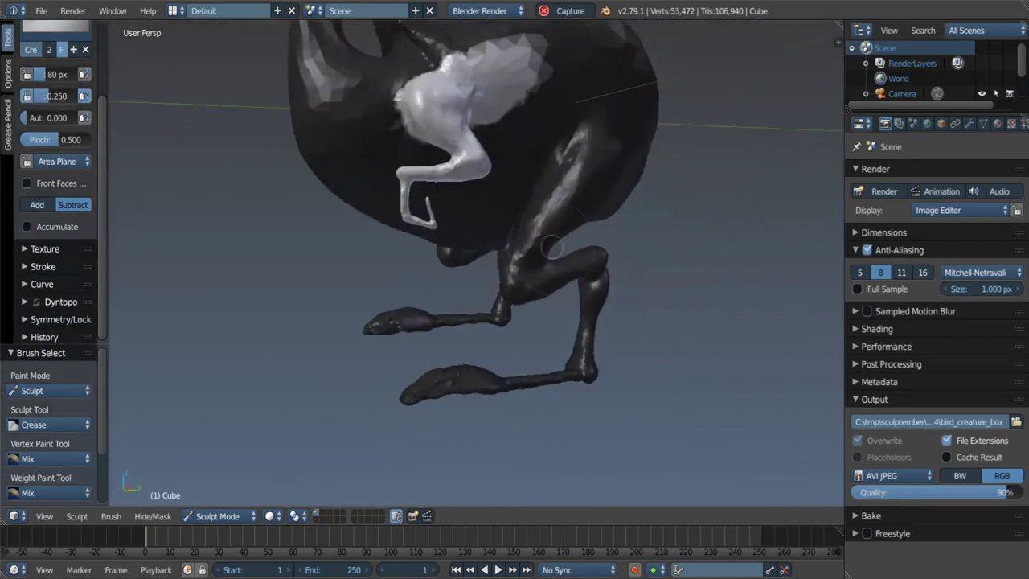
middle_click_drag(395, 266, 505, 240)
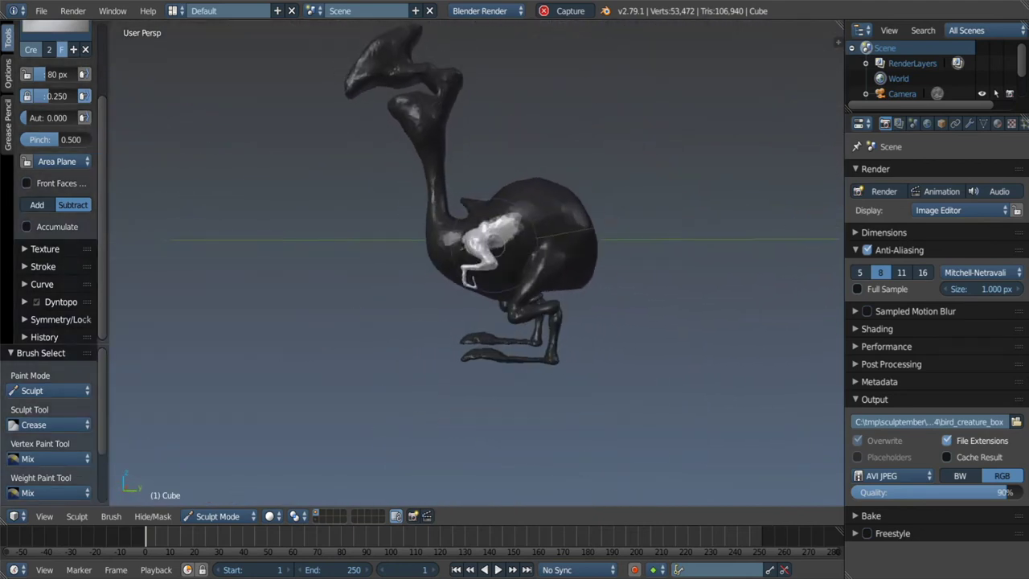
middle_click_drag(506, 185, 482, 189)
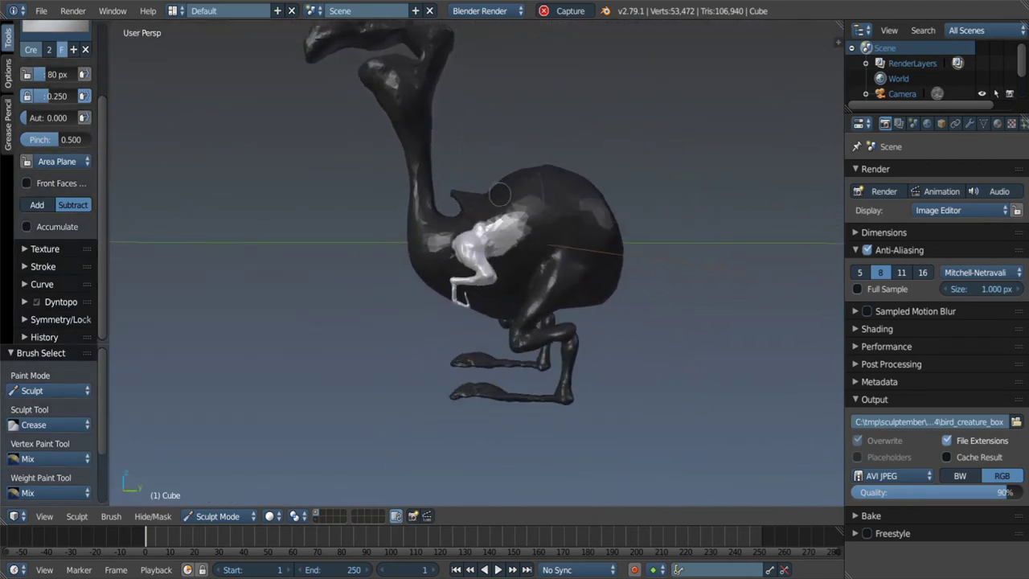
scroll(493, 277, "up", 1)
scroll(492, 281, "up", 3)
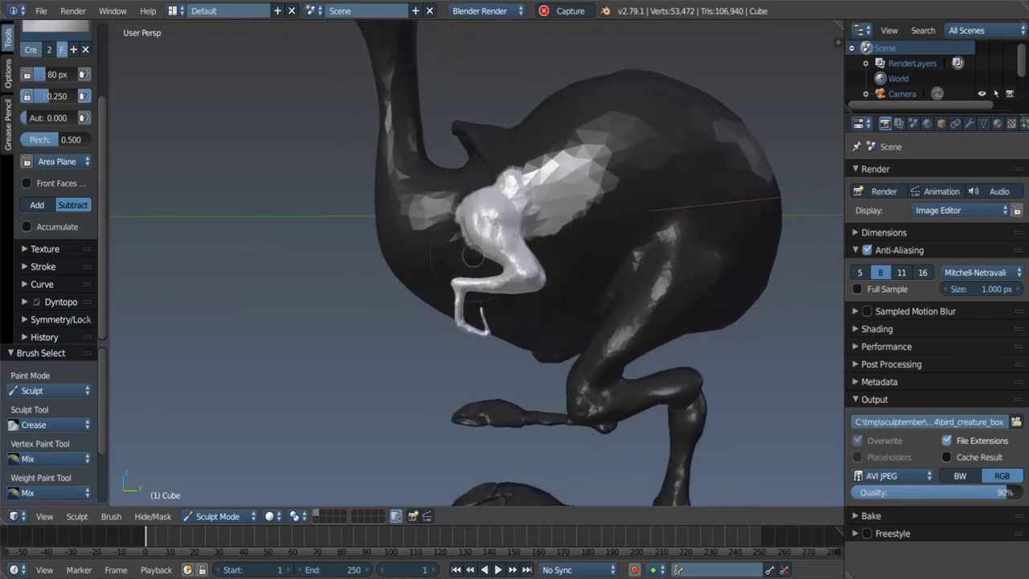
scroll(488, 285, "up", 3)
scroll(484, 291, "up", 3)
scroll(483, 295, "up", 2)
Build up clay on the limb's toe and knee with a 146 px brush, smoothing between strokes.
key("g")
key("f")
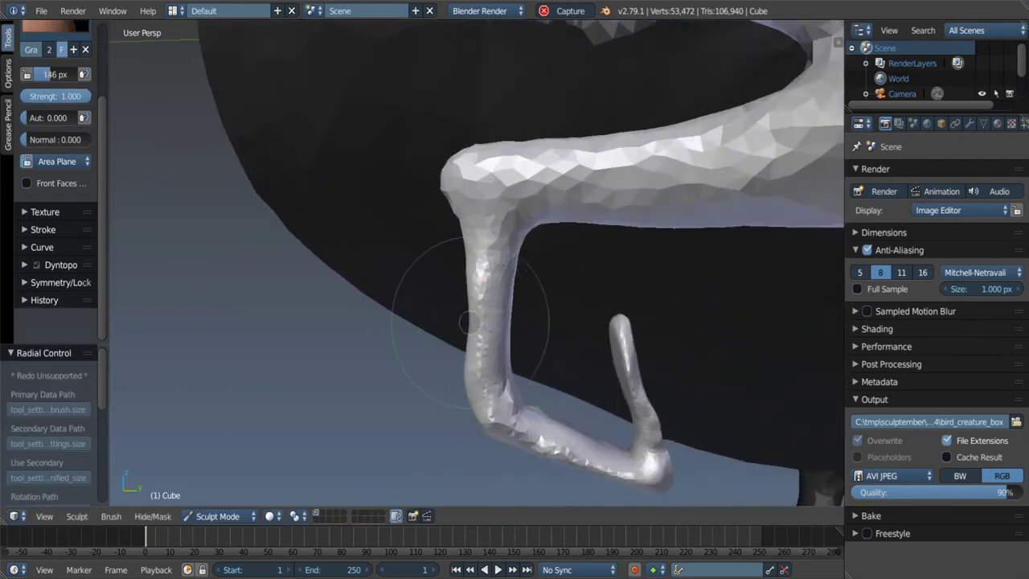
left_click(401, 289)
scroll(476, 323, "up", 3)
key("c")
mouse_move(476, 323)
middle_mouse_down()
mouse_move(514, 213)
mouse_move(492, 224)
mouse_move(389, 181)
middle_mouse_up()
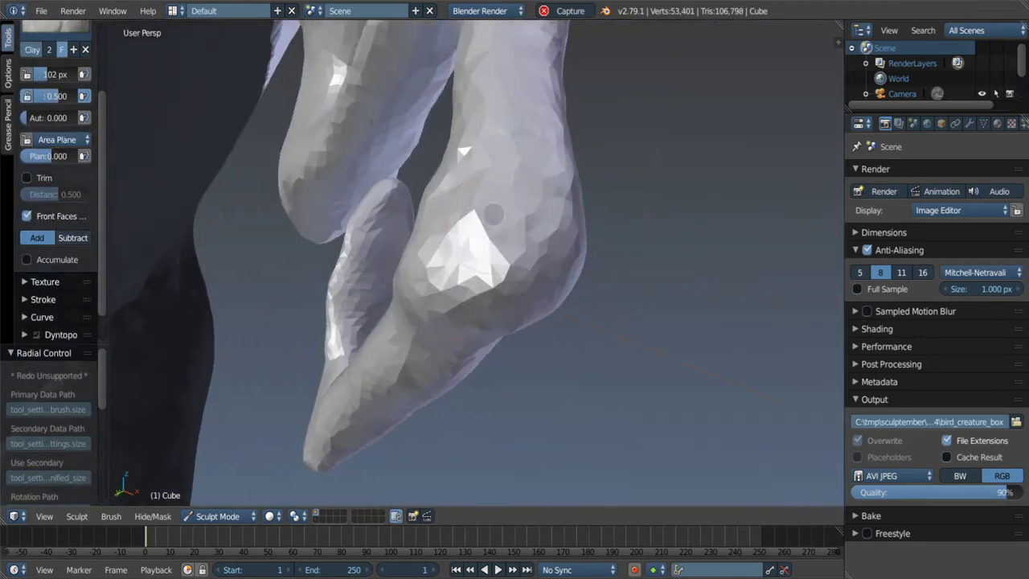
key("s")
key("c")
mouse_move(338, 244)
middle_mouse_down()
mouse_move(478, 172)
mouse_move(546, 223)
mouse_move(547, 177)
mouse_move(538, 183)
middle_mouse_up()
key("g")
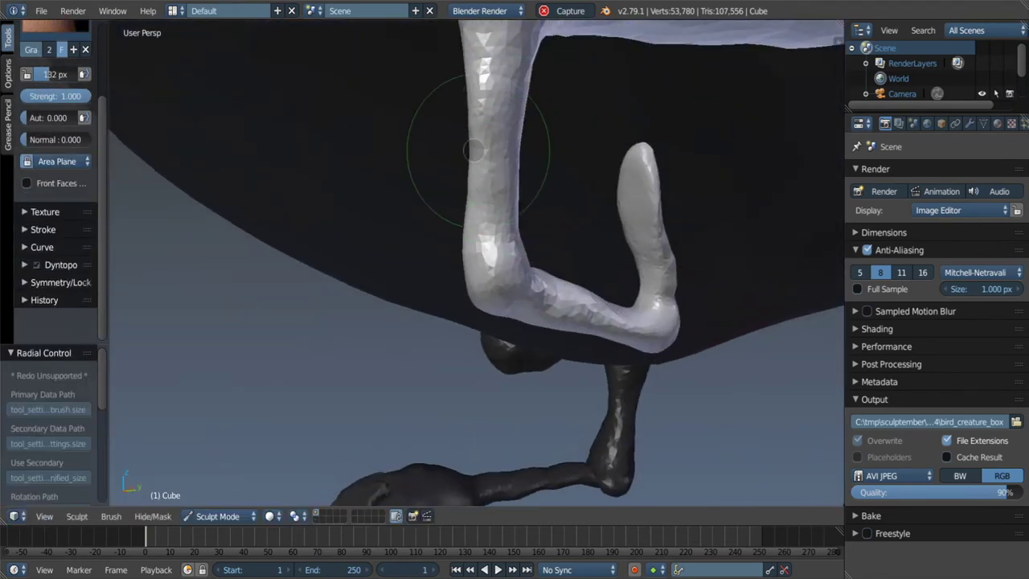
mouse_move(475, 149)
middle_mouse_down()
mouse_move(436, 184)
mouse_move(471, 184)
mouse_move(594, 237)
mouse_move(565, 170)
mouse_move(552, 180)
mouse_move(562, 216)
mouse_move(533, 225)
mouse_move(434, 307)
middle_mouse_up()
Inspect the raised plate and neck from close, side-on angles.
scroll(551, 179, "up", 3)
key("shift+c")
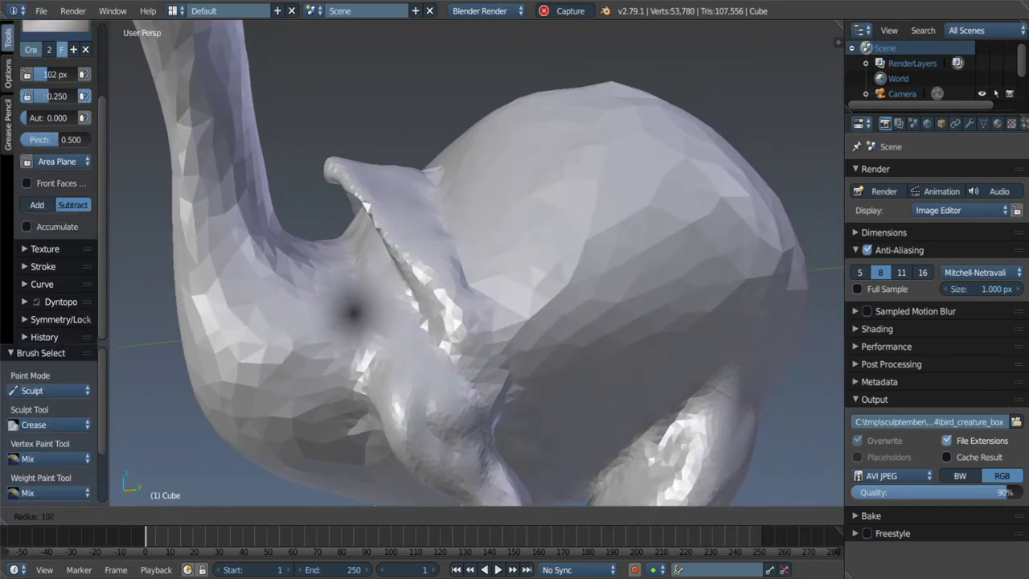
scroll(405, 281, "up", 2)
scroll(404, 280, "up", 1)
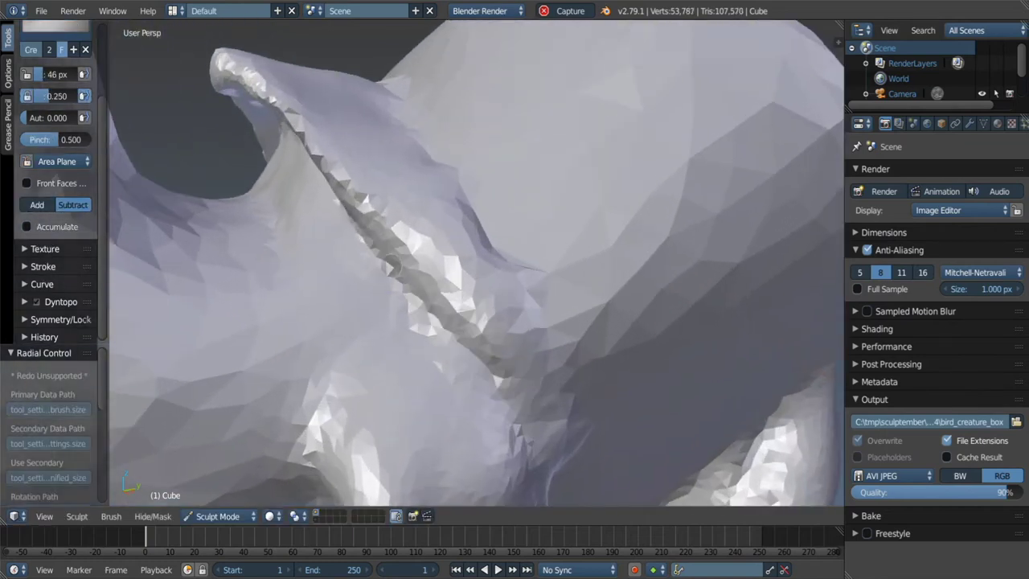
middle_click_drag(391, 266, 409, 270)
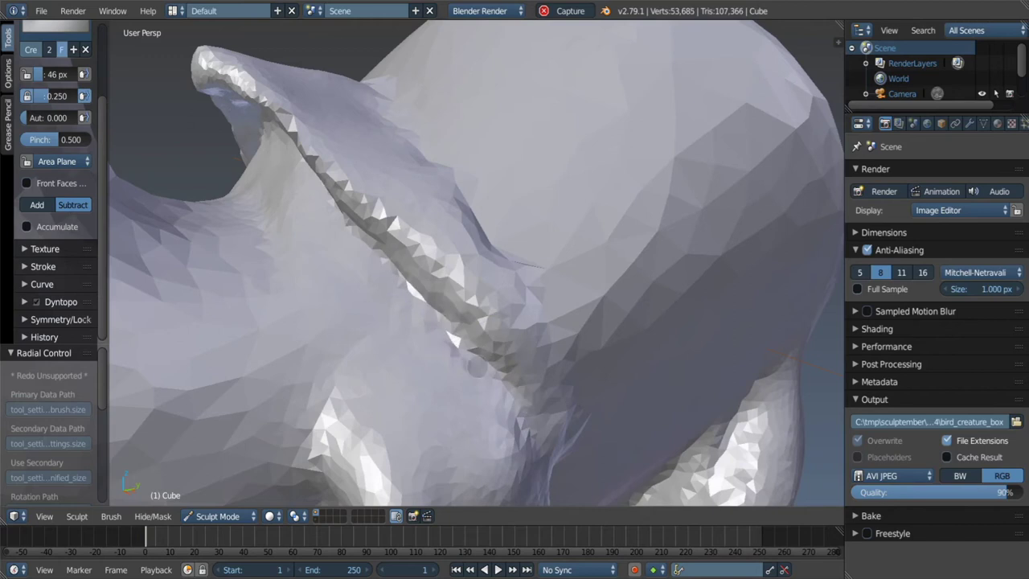
mouse_move(435, 316)
middle_mouse_down()
mouse_move(456, 225)
mouse_move(488, 231)
mouse_move(459, 270)
mouse_move(476, 324)
mouse_move(457, 302)
middle_mouse_up()
scroll(421, 203, "down", 4)
key("c")
key("shift+s")
middle_click_drag(494, 255, 495, 396)
mouse_move(458, 319)
middle_mouse_down()
mouse_move(476, 352)
mouse_move(484, 306)
middle_mouse_up()
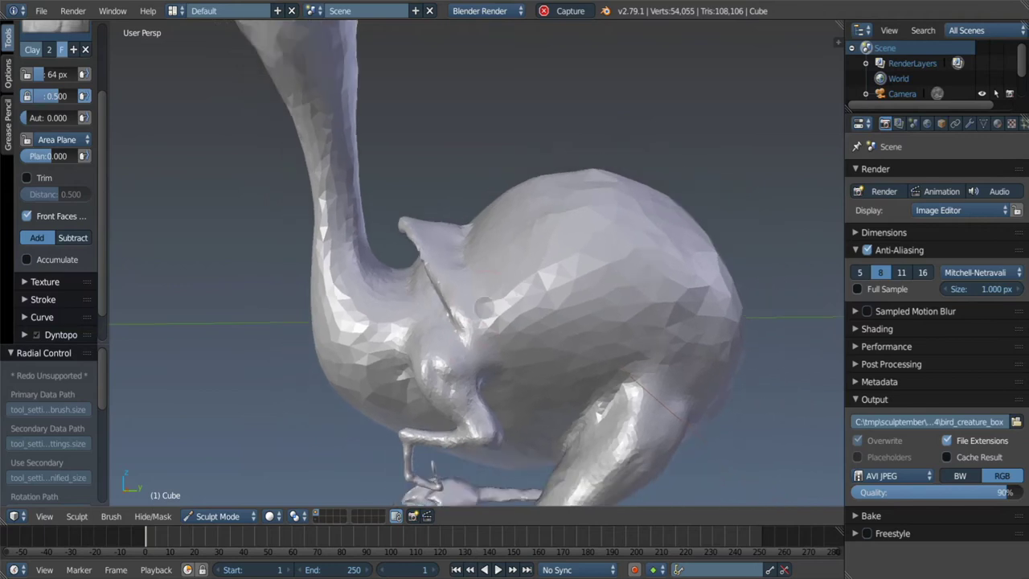
scroll(480, 313, "up", 3)
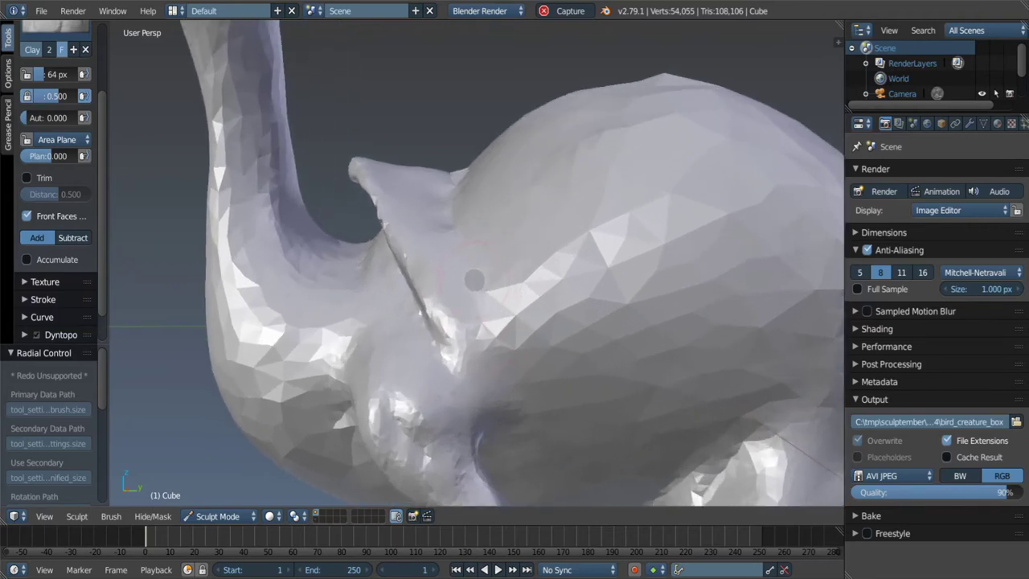
mouse_move(475, 296)
middle_mouse_down()
mouse_move(488, 331)
mouse_move(461, 338)
mouse_move(471, 336)
middle_mouse_up()
Deepen the crease along the plate's edge with the Crease brush in three strokes.
key("shift+c")
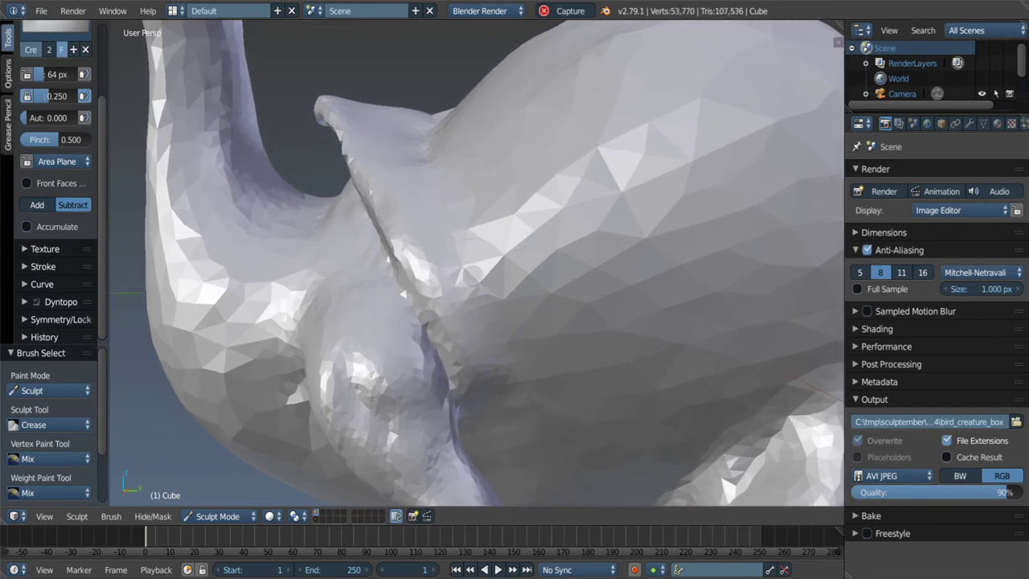
middle_click_drag(438, 196, 454, 248)
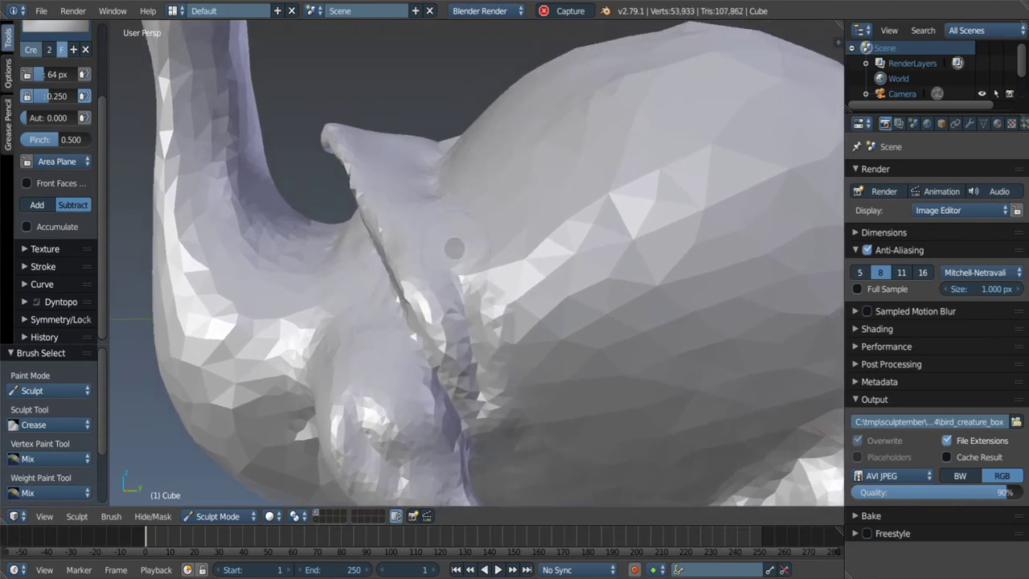
middle_click_drag(436, 203, 427, 194)
left_click_drag(427, 193, 450, 241)
mouse_move(450, 241)
middle_mouse_down()
mouse_move(498, 250)
mouse_move(413, 274)
mouse_move(374, 262)
middle_mouse_up()
Build up the ridge beside the carved groove with a 41 px Draw brush.
key("x")
key("f")
left_click(414, 273)
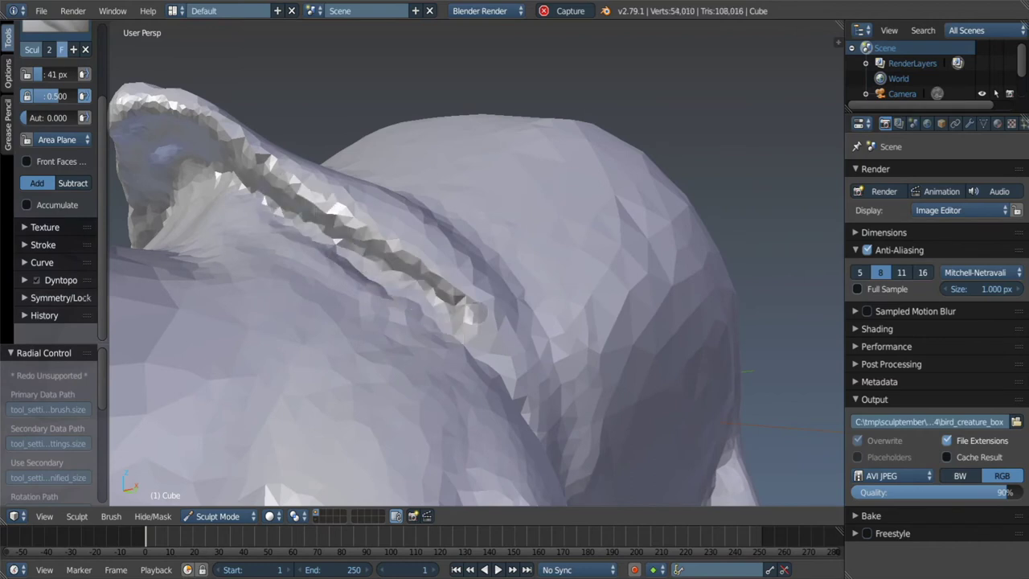
middle_click_drag(474, 313, 457, 336)
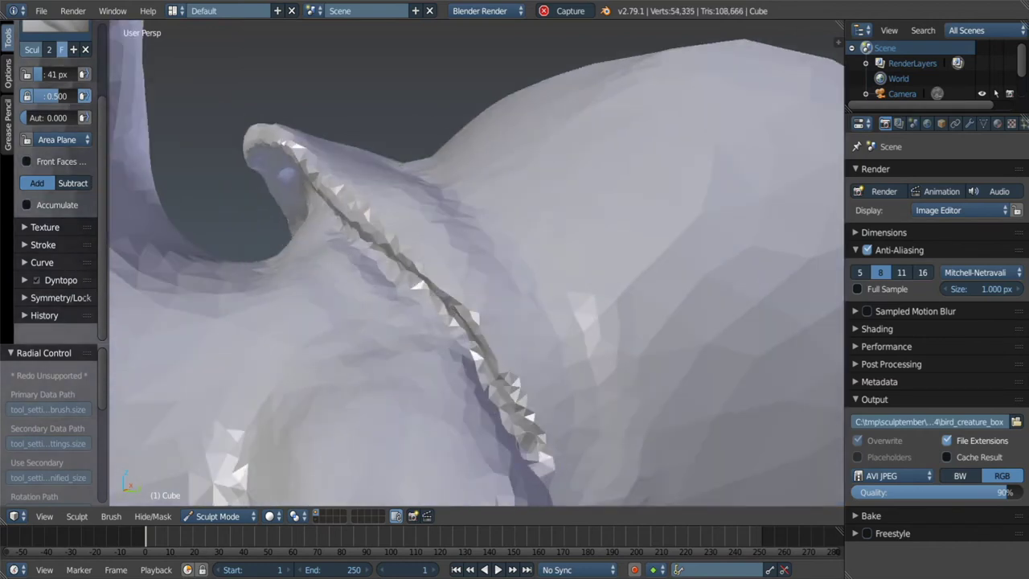
key("s")
key("x")
scroll(468, 244, "down", 5)
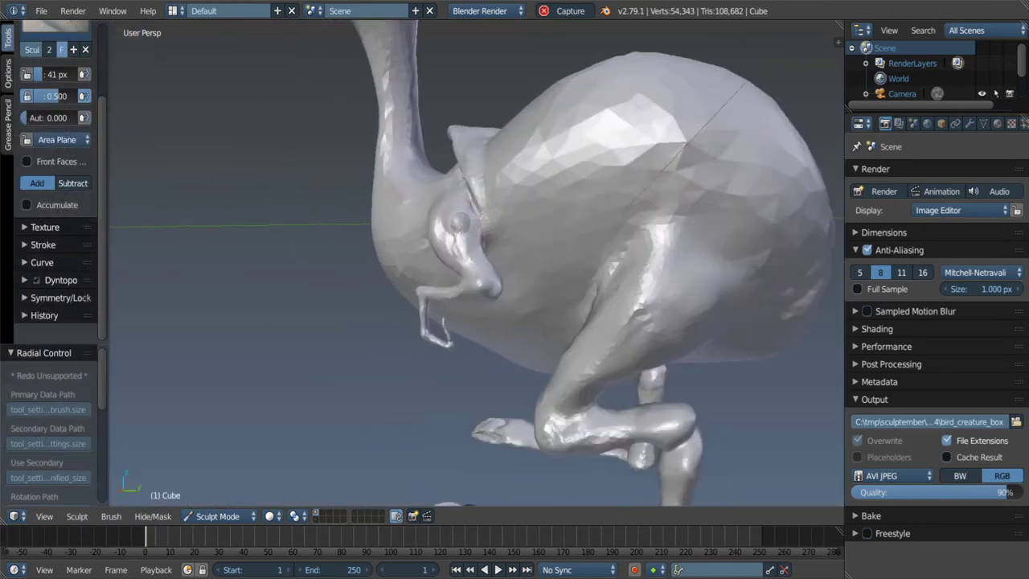
mouse_move(469, 244)
middle_mouse_down()
mouse_move(467, 171)
mouse_move(475, 301)
middle_mouse_up()
Lasso-mask the plate where the neck joins the body, working in Right Ortho view.
scroll(471, 241, "up", 3)
scroll(474, 301, "up", 2)
left_click_drag(394, 120, 394, 122, "ctrl+shift")
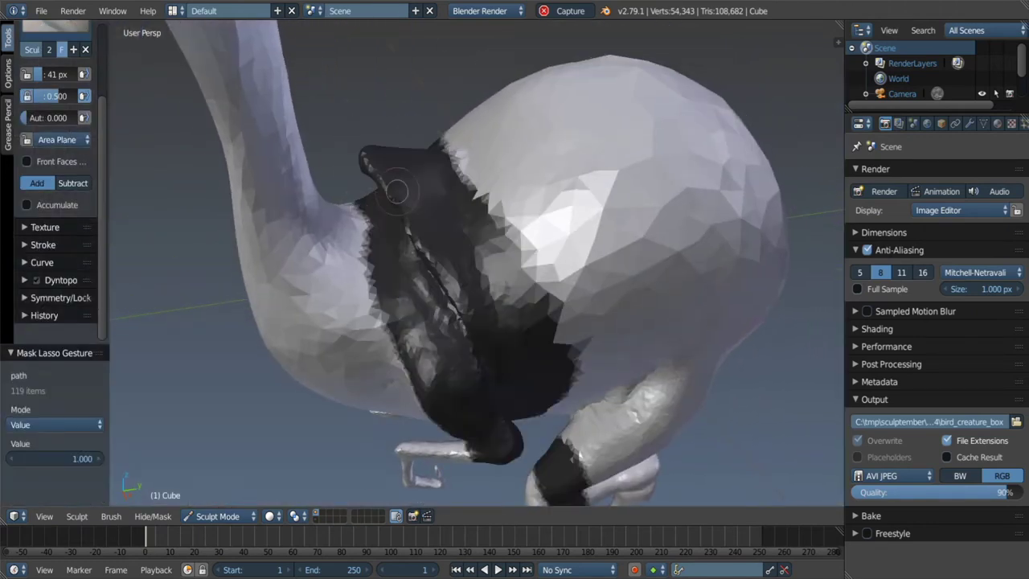
middle_click_drag(394, 122, 408, 163)
key("KP_3")
scroll(400, 161, "up", 3)
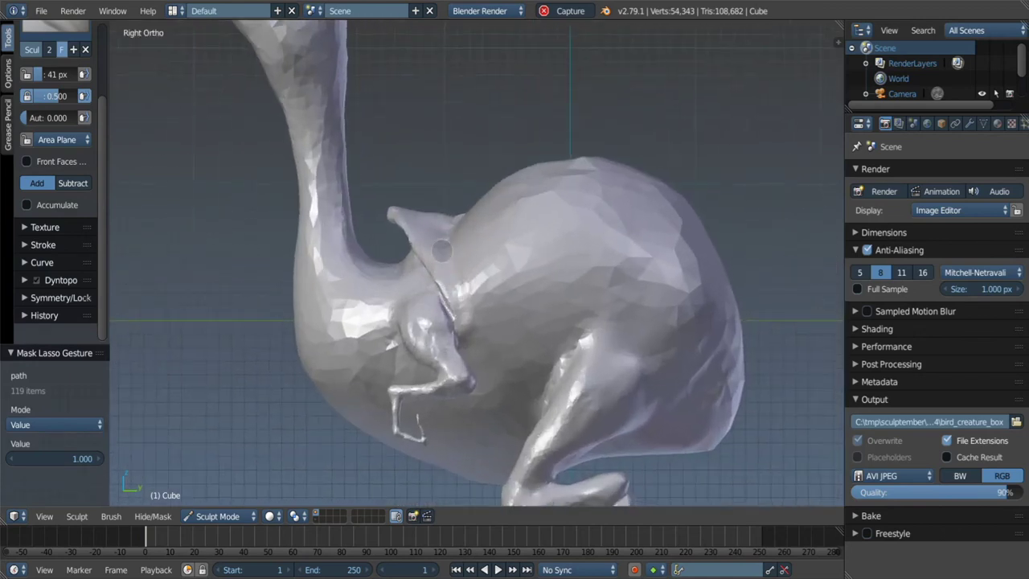
left_click_drag(394, 217, 454, 278, "ctrl+shift")
scroll(457, 283, "up", 1)
middle_click_drag(457, 283, 459, 290, "shift")
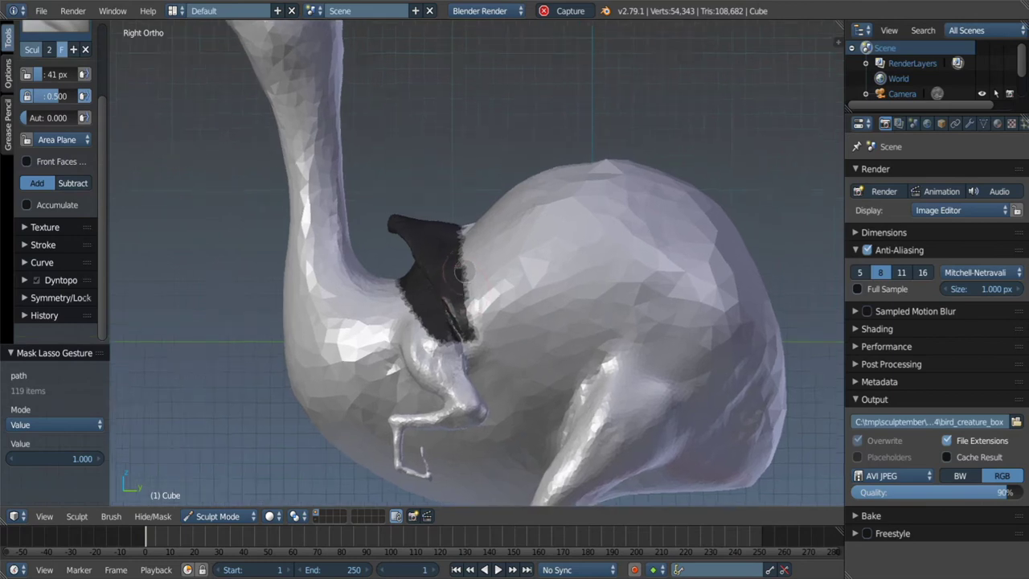
scroll(462, 289, "up", 3)
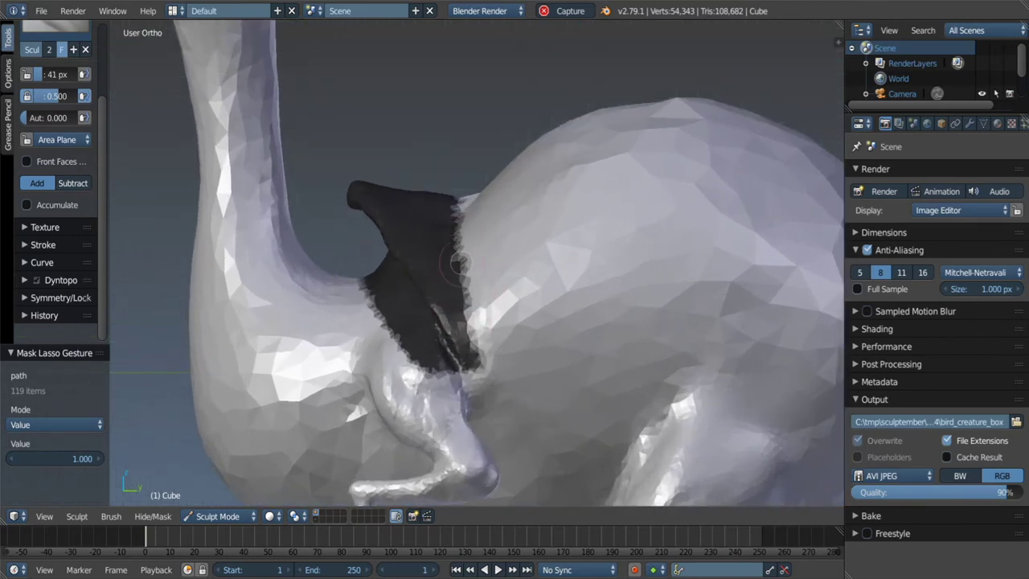
Select the Mask brush and orbit to check the masked neck joint.
key("m")
middle_click_drag(458, 263, 485, 365)
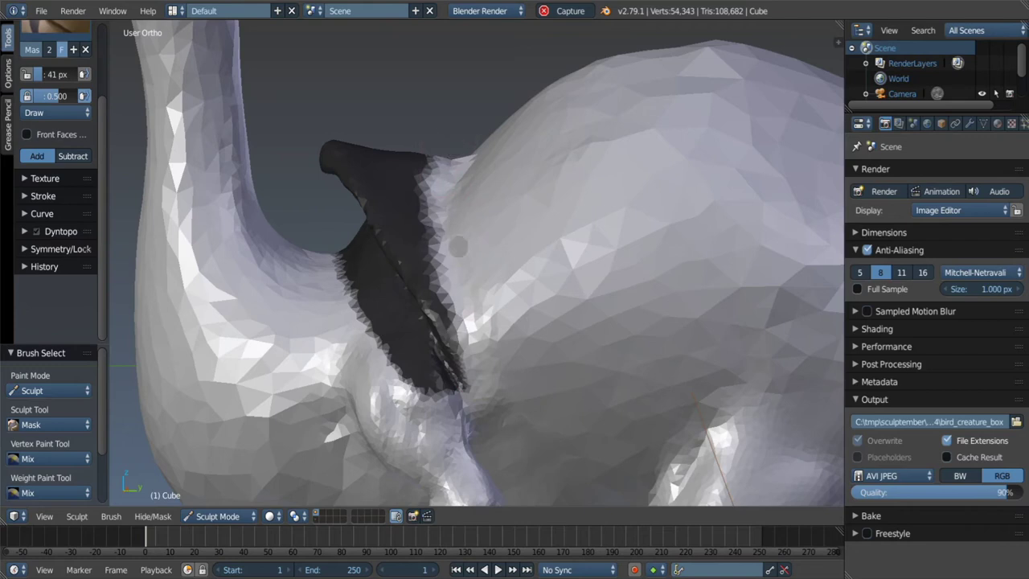
middle_click_drag(457, 247, 448, 143)
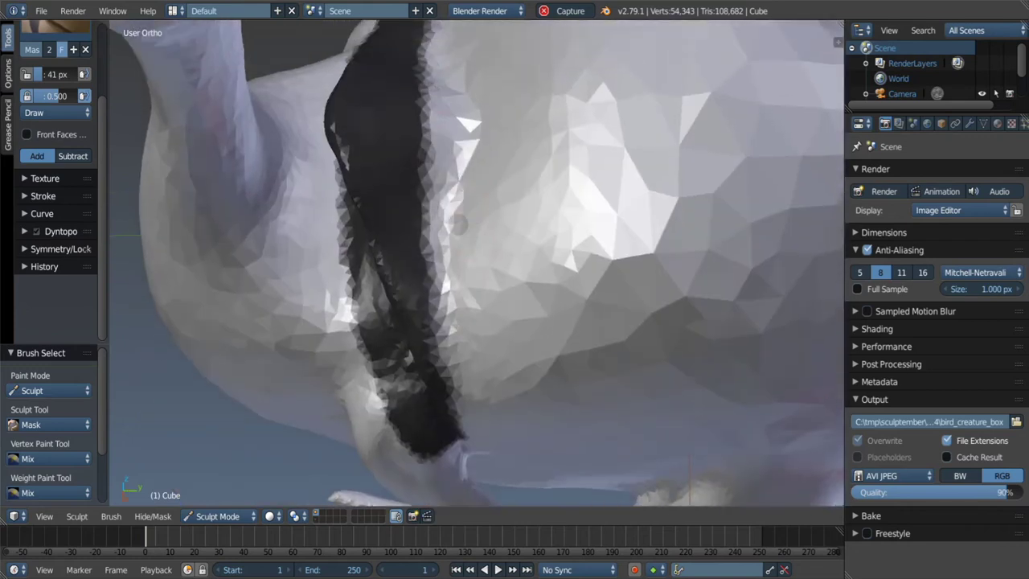
scroll(458, 225, "down", 4)
mouse_move(458, 225)
middle_mouse_down()
mouse_move(447, 212)
mouse_move(430, 223)
middle_mouse_up()
Pull the plate's tip into a spike with a 107 px Snake Hook brush and refine it.
key("g")
key("f")
left_click(447, 213)
key("k")
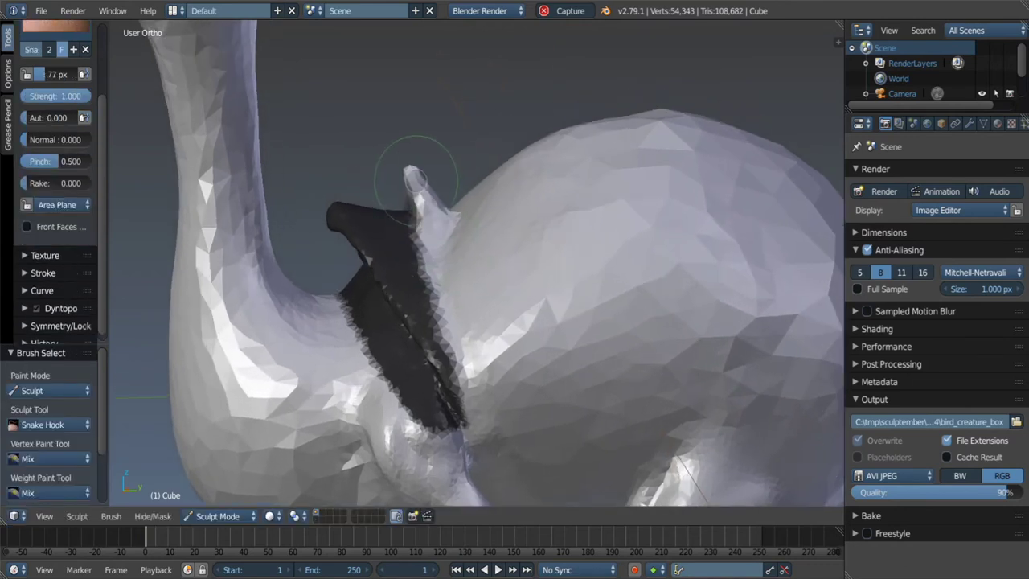
middle_click_drag(411, 175, 406, 161)
key("f")
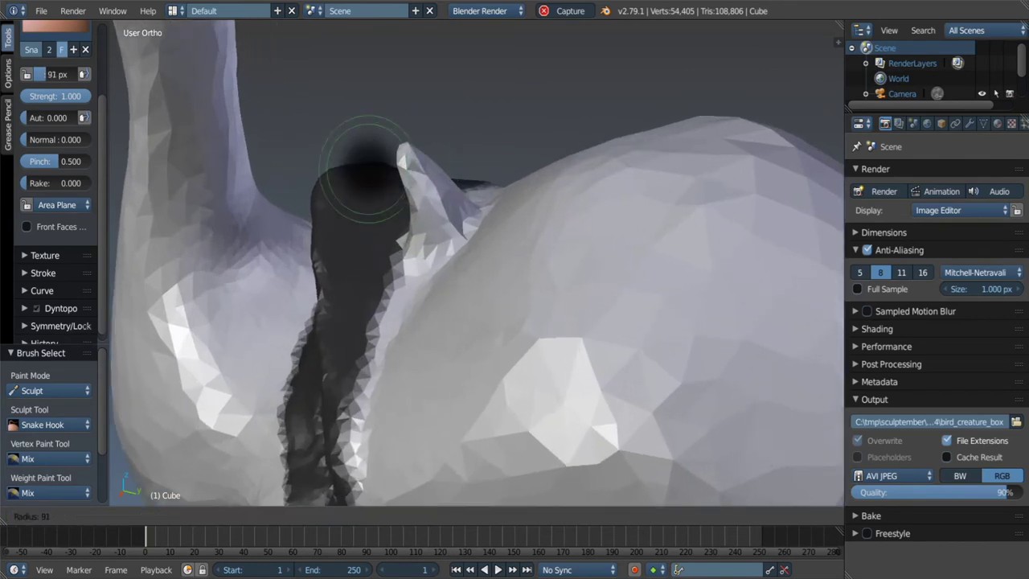
left_click(423, 178)
left_click_drag(424, 178, 418, 170)
middle_click_drag(417, 171, 397, 204)
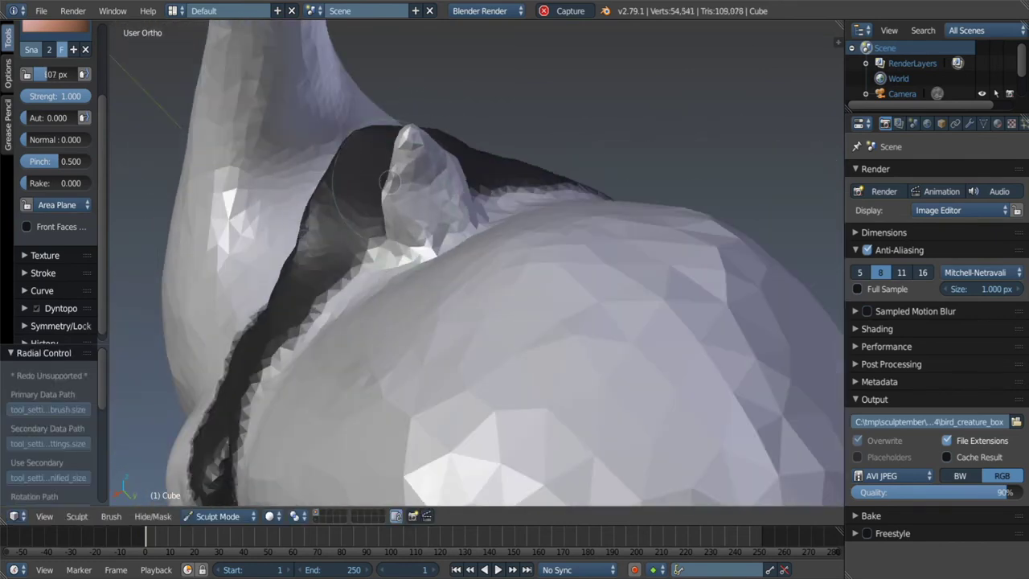
left_click_drag(389, 182, 391, 179)
middle_click_drag(390, 178, 394, 244)
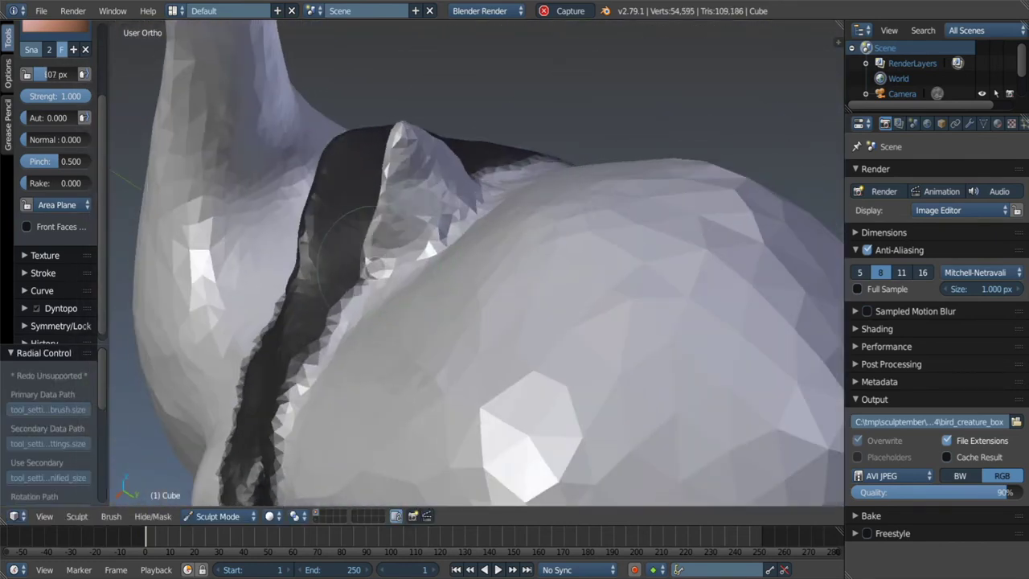
left_click_drag(358, 250, 360, 248)
middle_click_drag(359, 248, 380, 245)
left_click_drag(348, 230, 350, 229)
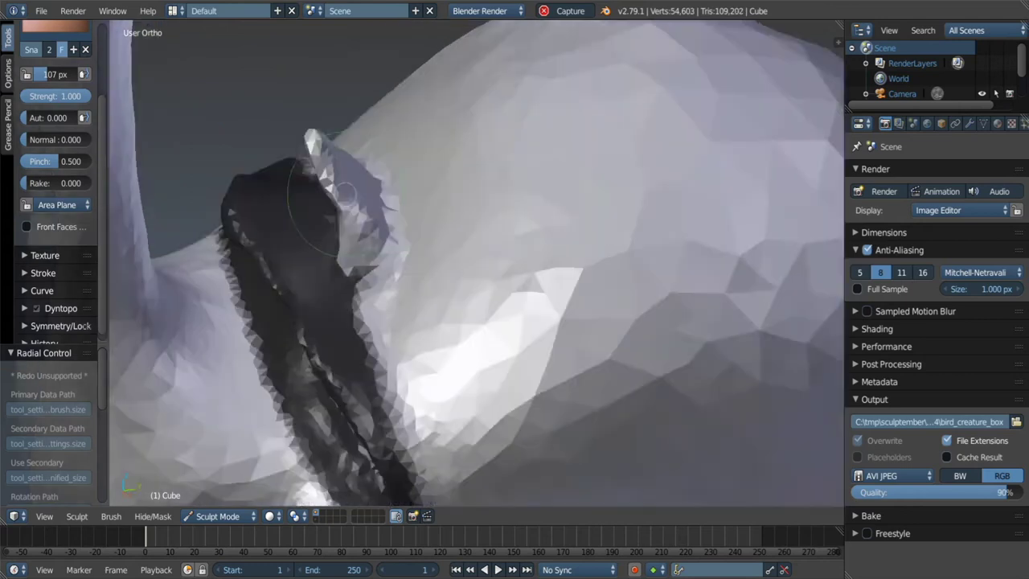
mouse_move(349, 229)
middle_mouse_down()
mouse_move(372, 270)
mouse_move(346, 205)
mouse_move(386, 242)
middle_mouse_up()
Pull the plate beside the dark masked region upward with the Grab brush.
key("shift+c")
key("f")
left_click(354, 217)
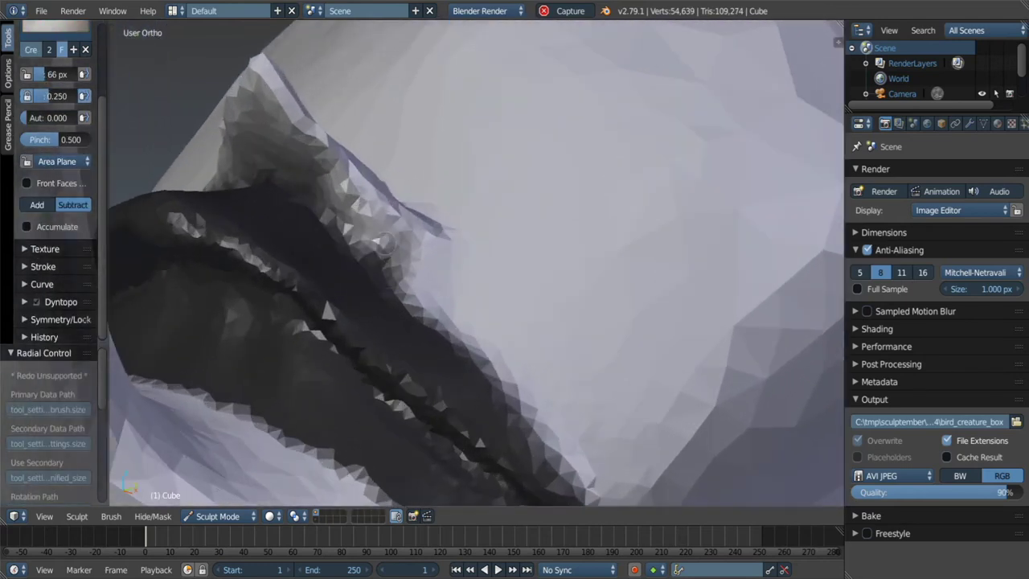
middle_click_drag(442, 314, 288, 141)
key("c")
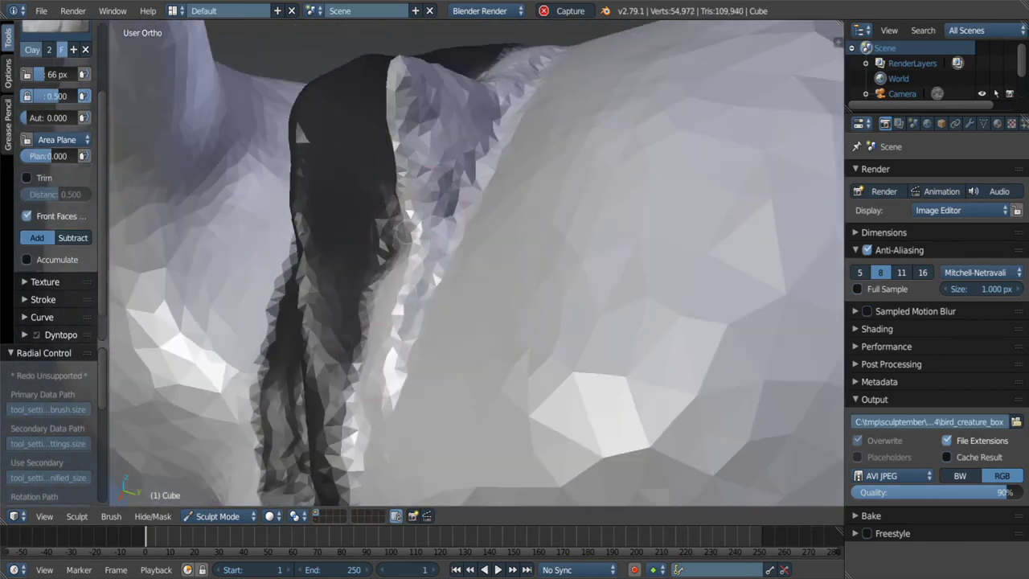
middle_click_drag(372, 386, 437, 188)
key("g")
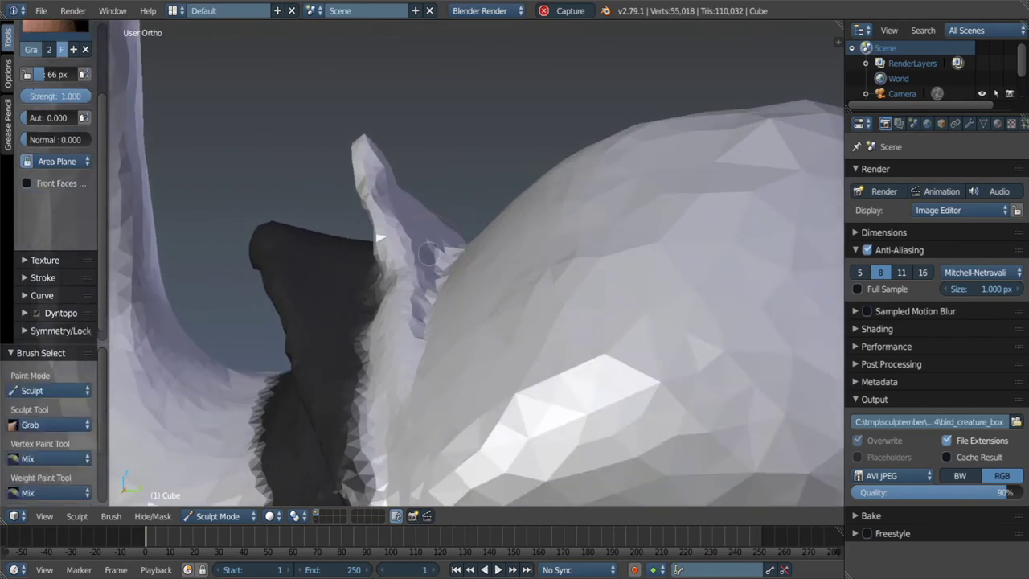
middle_click_drag(378, 241, 366, 233)
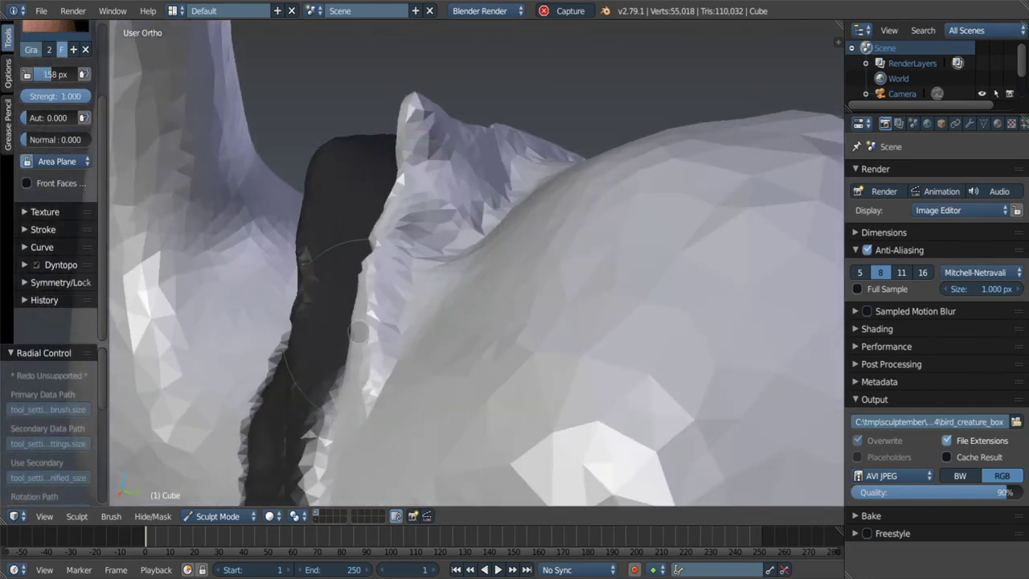
mouse_move(358, 331)
middle_mouse_down()
mouse_move(466, 301)
mouse_move(429, 246)
mouse_move(452, 259)
mouse_move(349, 294)
mouse_move(405, 249)
mouse_move(498, 233)
mouse_move(426, 193)
mouse_move(433, 184)
mouse_move(430, 231)
mouse_move(418, 225)
mouse_move(506, 230)
mouse_move(424, 193)
mouse_move(344, 229)
mouse_move(451, 250)
mouse_move(454, 298)
middle_mouse_up()
Thicken the plate near the head with two Clay brush strokes.
key("c")
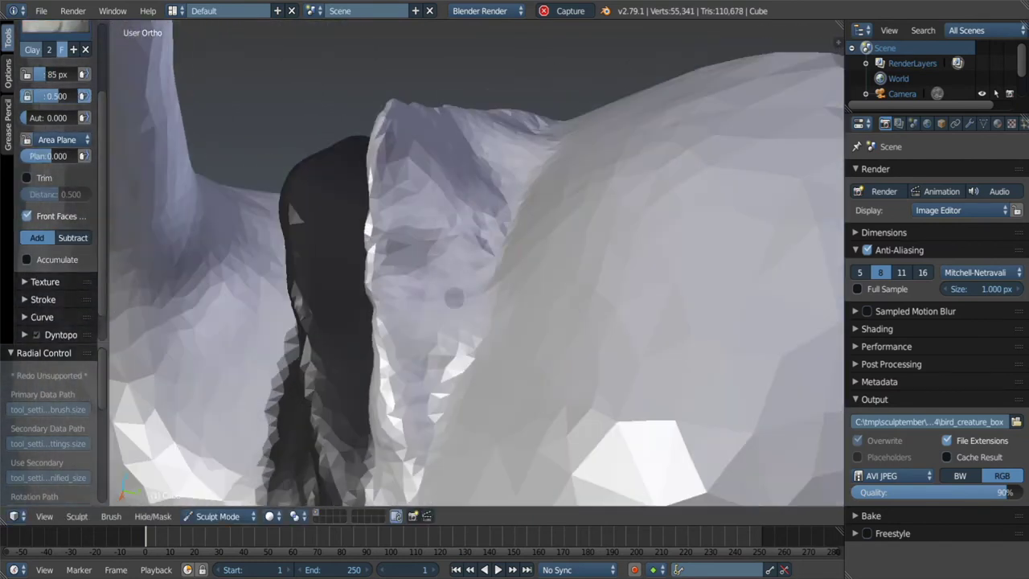
mouse_move(408, 367)
middle_mouse_down()
mouse_move(429, 234)
mouse_move(427, 261)
middle_mouse_up()
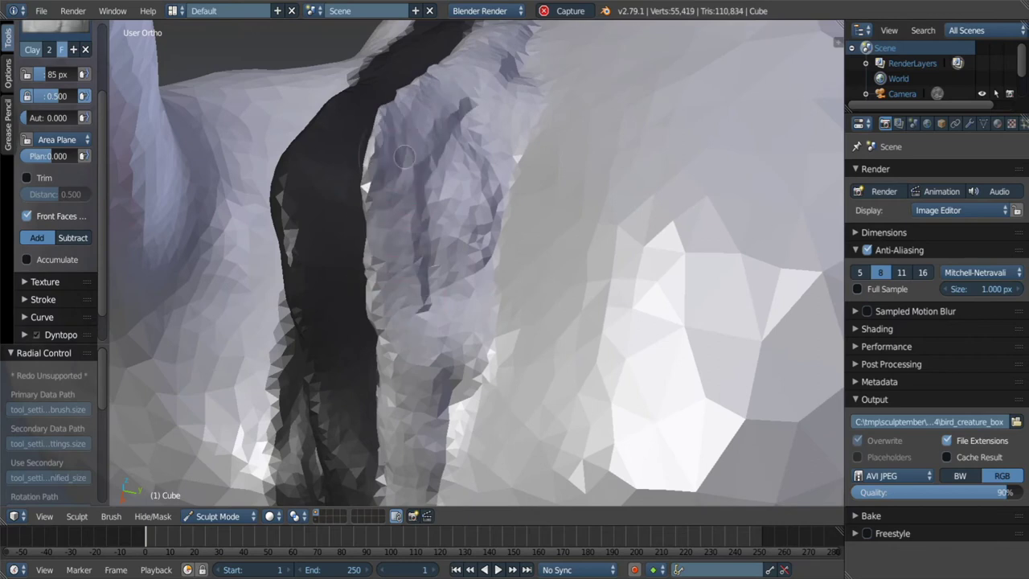
middle_click_drag(408, 374, 435, 345)
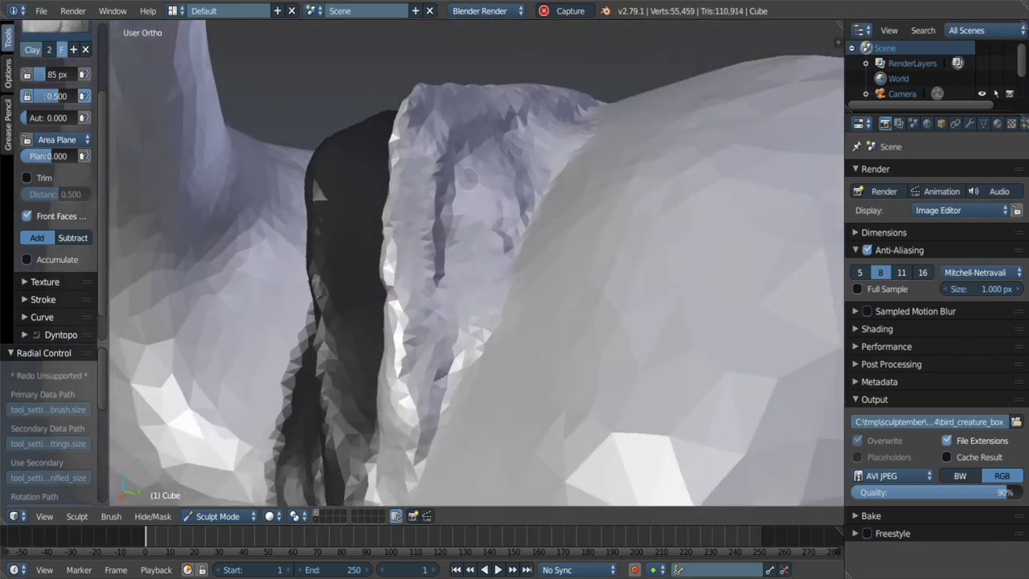
mouse_move(469, 177)
middle_mouse_down()
mouse_move(522, 278)
mouse_move(452, 345)
mouse_move(502, 371)
middle_mouse_up()
key("m")
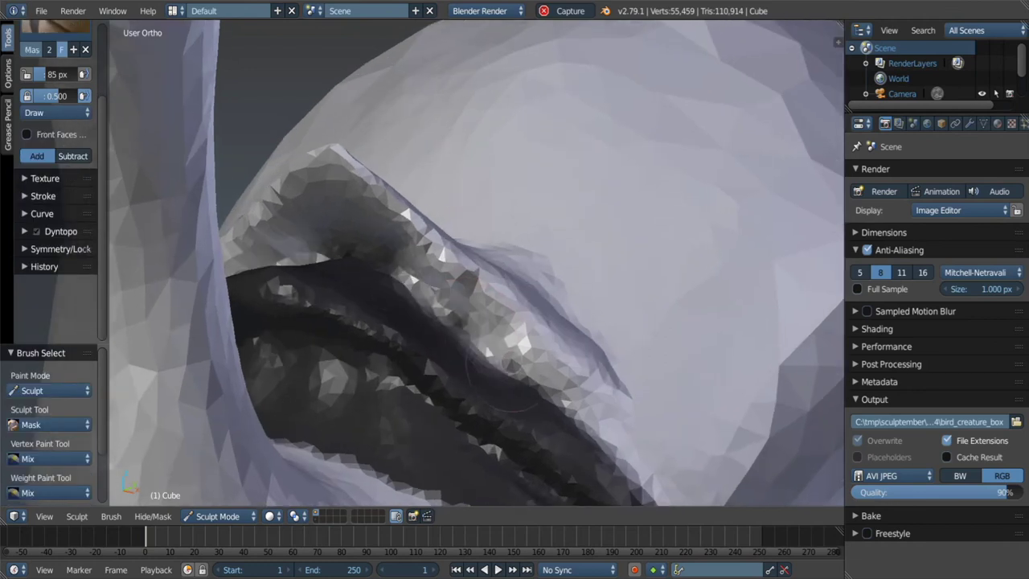
Carve a crease along the ridge's edge with a smaller Crease brush.
key("shift+c")
key("f")
left_click(464, 303)
scroll(464, 304, "up", 2)
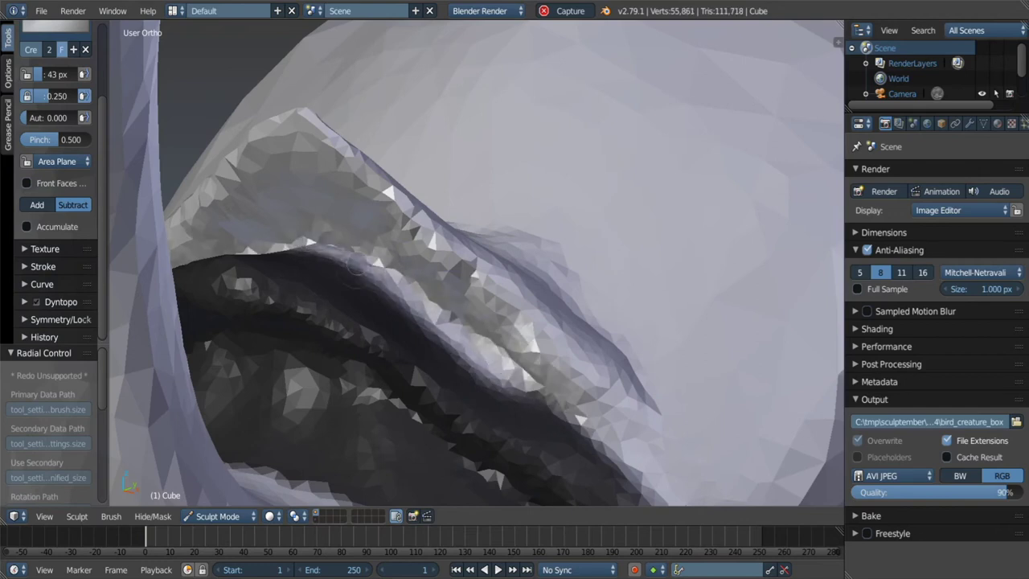
mouse_move(355, 265)
middle_mouse_down()
mouse_move(394, 197)
mouse_move(334, 189)
mouse_move(424, 280)
middle_mouse_up()
Build up clay on the plate's outer face with a 122 px Clay brush.
key("c")
left_click_drag(345, 295, 416, 299)
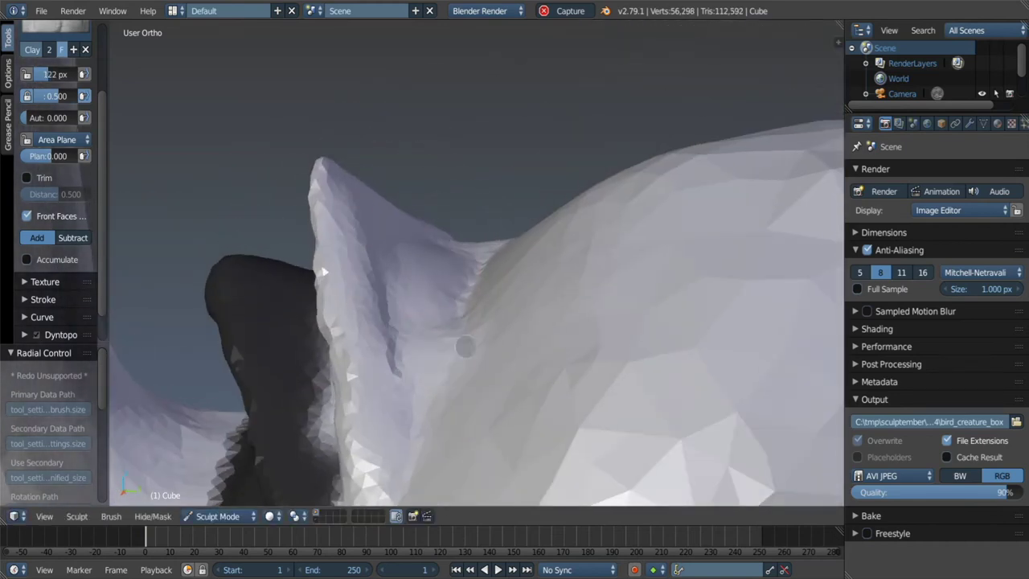
middle_click_drag(464, 346, 475, 172)
left_click_drag(475, 172, 391, 383)
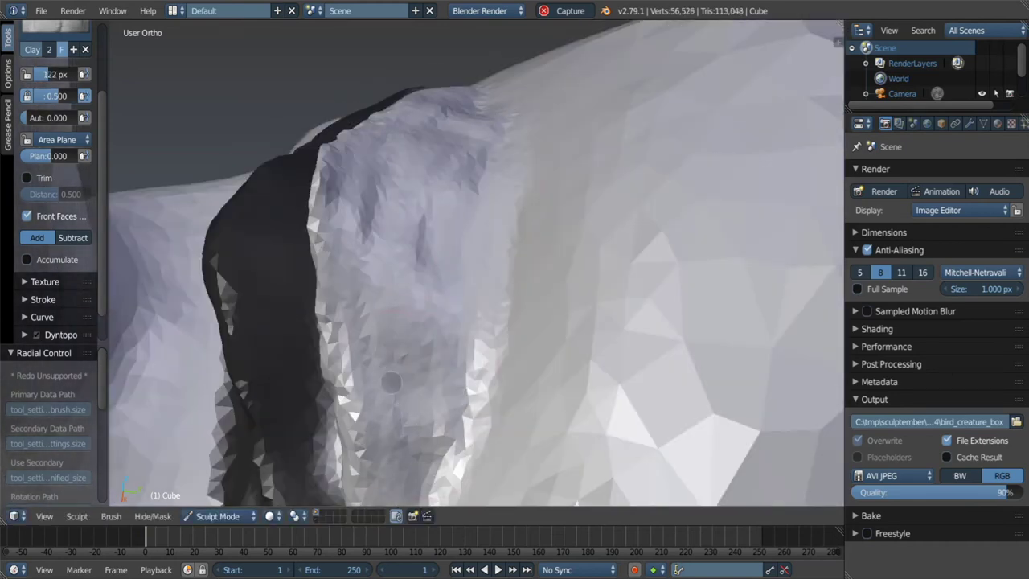
mouse_move(391, 382)
middle_mouse_down()
mouse_move(482, 257)
mouse_move(356, 344)
mouse_move(426, 243)
middle_mouse_up()
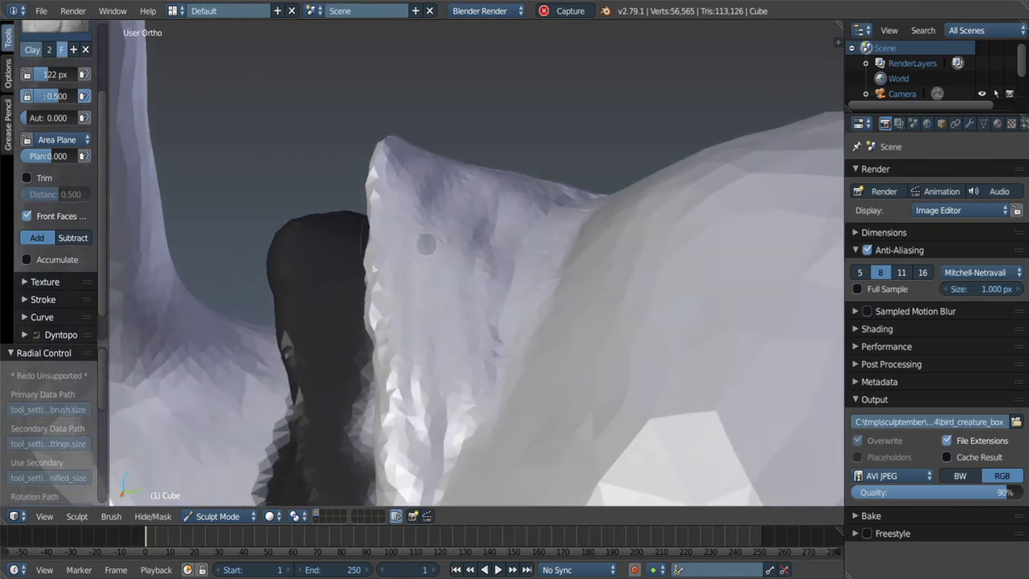
left_click_drag(426, 244, 421, 238)
middle_click_drag(399, 304, 401, 201)
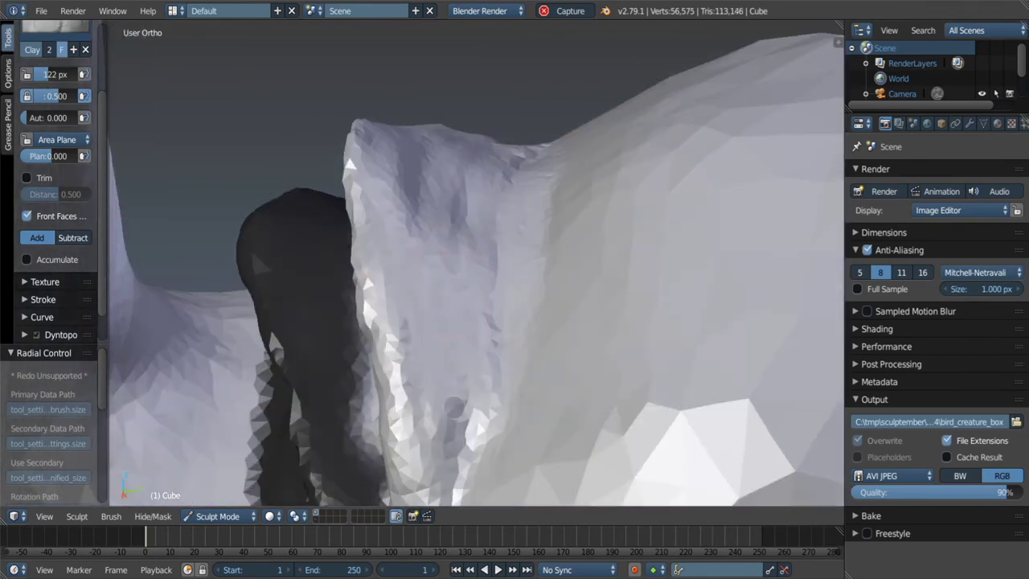
Scrape and flatten the ridge surface and its rim along the beak.
key("s")
key("c")
mouse_move(484, 204)
middle_mouse_down()
mouse_move(503, 211)
mouse_move(444, 273)
mouse_move(450, 285)
mouse_move(442, 277)
middle_mouse_up()
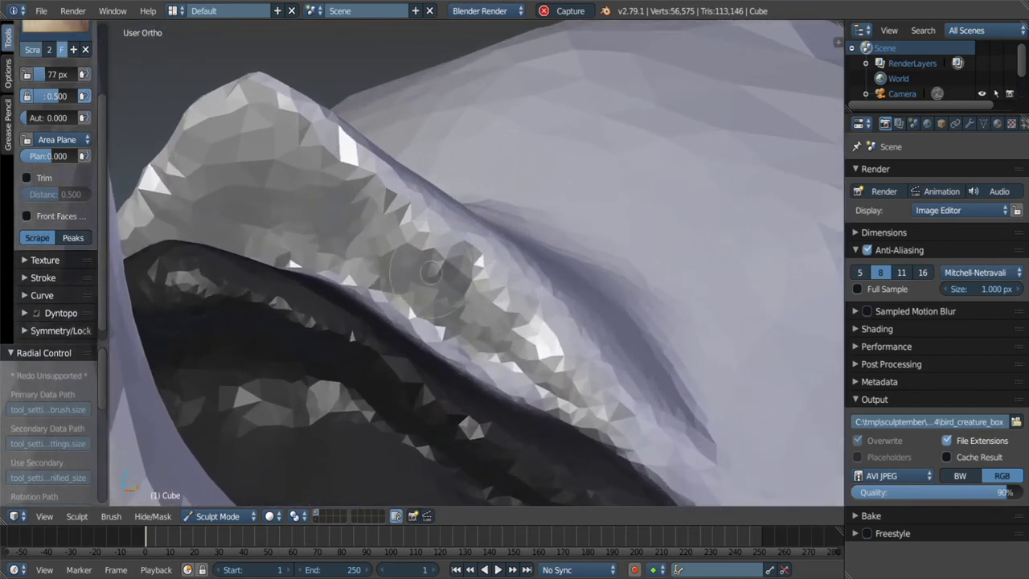
left_click_drag(514, 337, 438, 283)
left_click_drag(404, 214, 361, 189)
middle_click_drag(362, 189, 315, 161)
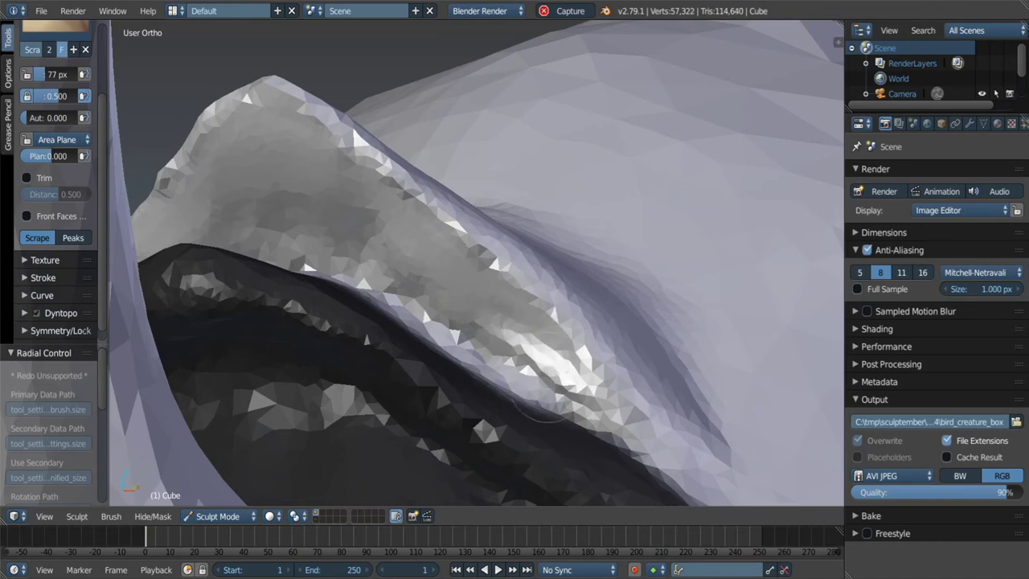
left_click_drag(546, 378, 563, 386)
middle_click_drag(563, 385, 450, 168)
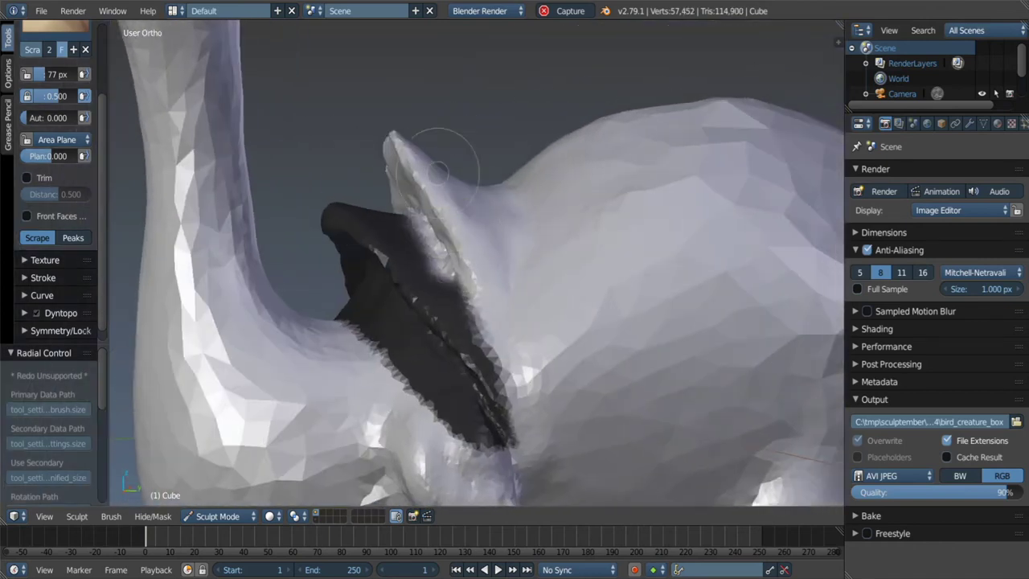
Pull the tip of the plate outward with the Grab brush.
key("g")
mouse_move(473, 221)
middle_mouse_down()
mouse_move(391, 184)
mouse_move(397, 176)
mouse_move(415, 236)
middle_mouse_up()
mouse_move(416, 310)
middle_mouse_down()
mouse_move(437, 108)
mouse_move(429, 239)
mouse_move(407, 258)
middle_mouse_up()
key("c")
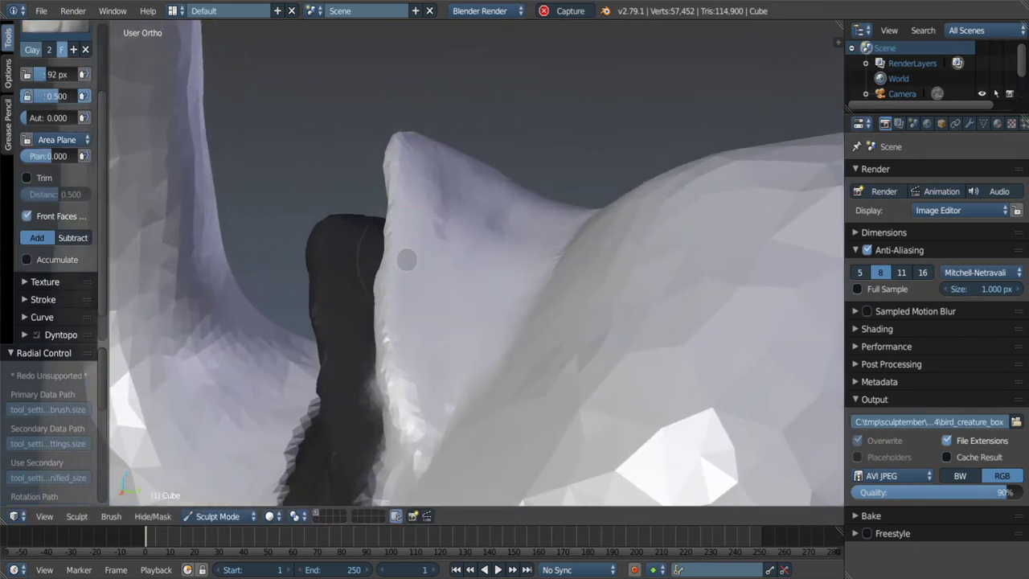
mouse_move(428, 186)
middle_mouse_down()
mouse_move(481, 72)
mouse_move(346, 161)
mouse_move(375, 267)
mouse_move(434, 290)
middle_mouse_up()
key("shift+s")
Roughen the beak ridge surface with an 83 px Draw brush.
key("x")
key("f")
left_click(402, 281)
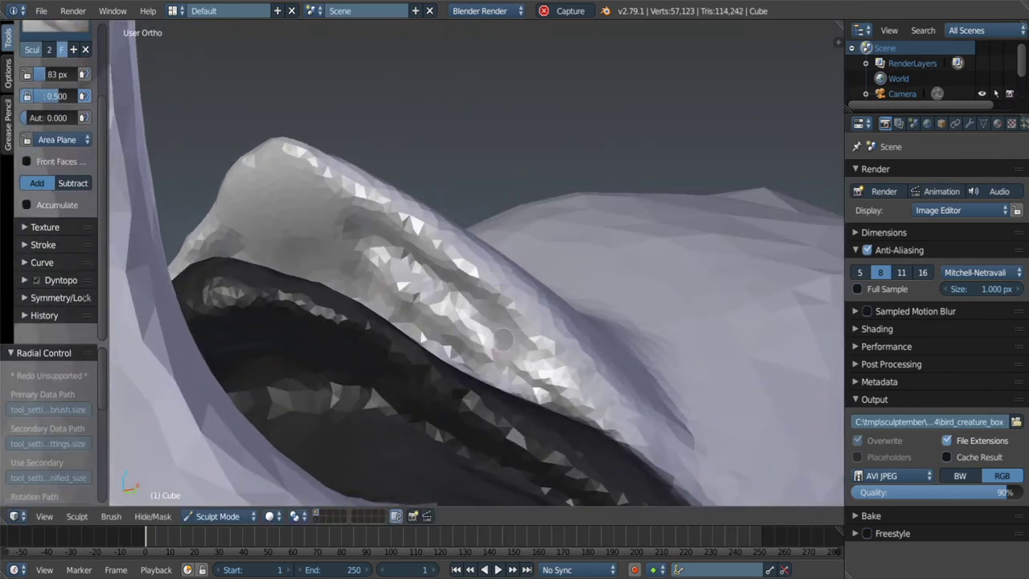
left_click_drag(482, 337, 269, 237)
Carve and deepen a crease along the beak ridge, then enlarge the Grab brush.
key("shift+s")
key("shift+c")
middle_click_drag(512, 362, 432, 241)
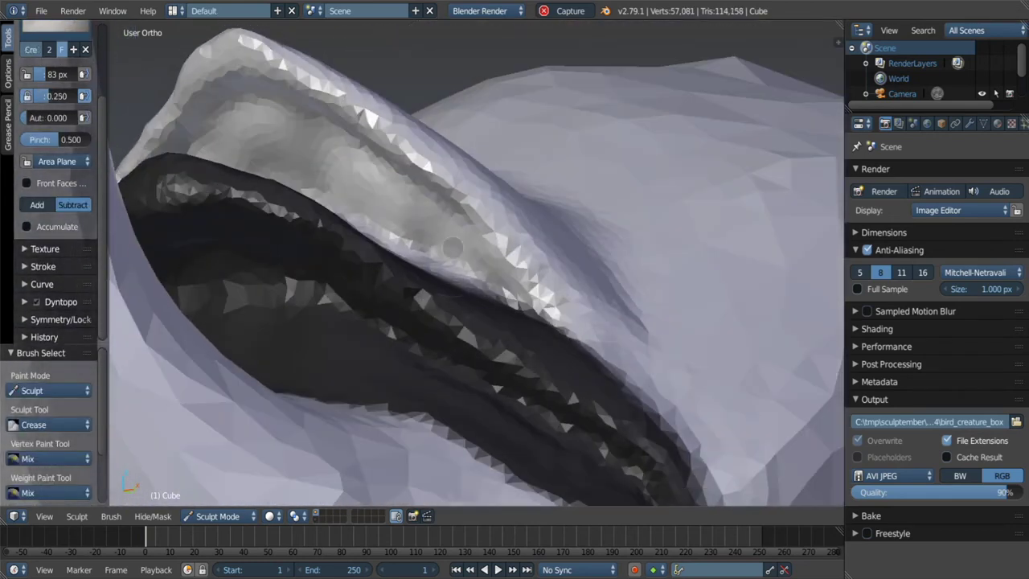
middle_click_drag(435, 239, 386, 193)
left_click_drag(305, 189, 330, 181)
middle_click_drag(329, 181, 404, 182)
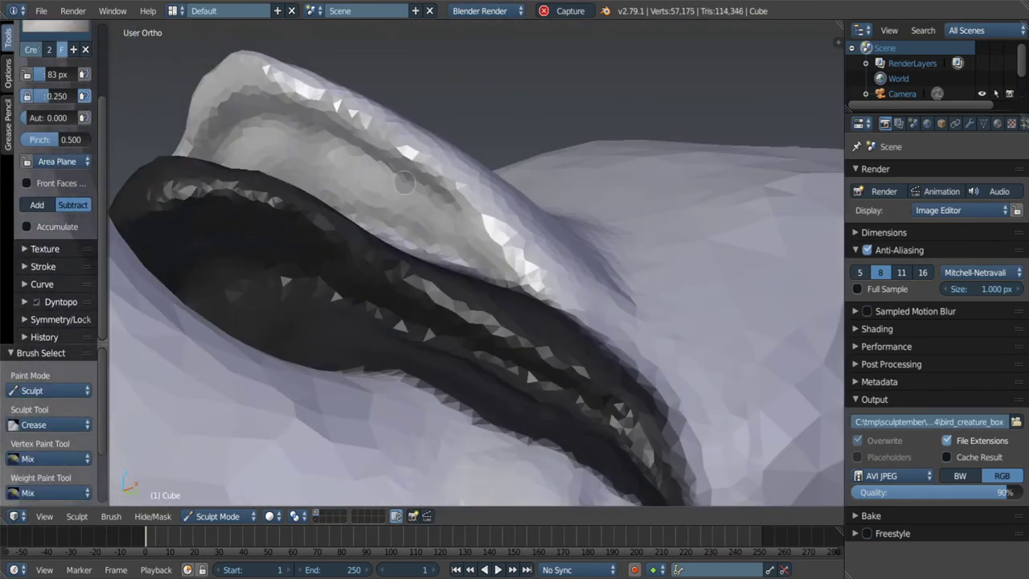
mouse_move(266, 134)
middle_mouse_down()
mouse_move(374, 174)
mouse_move(377, 153)
mouse_move(454, 153)
mouse_move(452, 175)
middle_mouse_up()
key("g")
key("f")
left_click(424, 150)
mouse_move(434, 236)
middle_mouse_down()
mouse_move(443, 161)
mouse_move(431, 226)
middle_mouse_up()
middle_click_drag(427, 264, 449, 182)
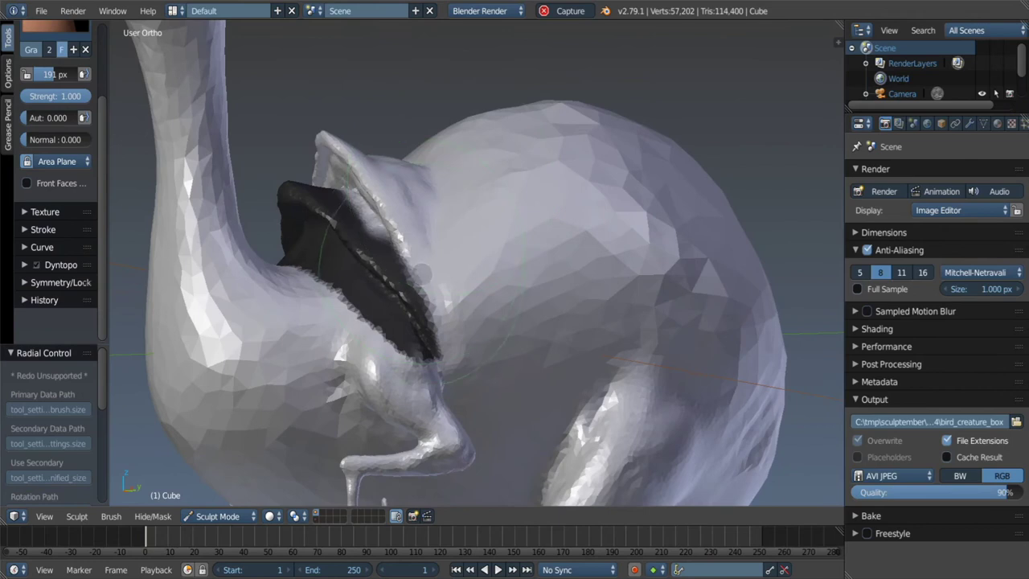
Paint the mask along the beak ridge.
scroll(422, 272, "up", 3)
key("m")
left_click(333, 233)
middle_click_drag(332, 233, 384, 215)
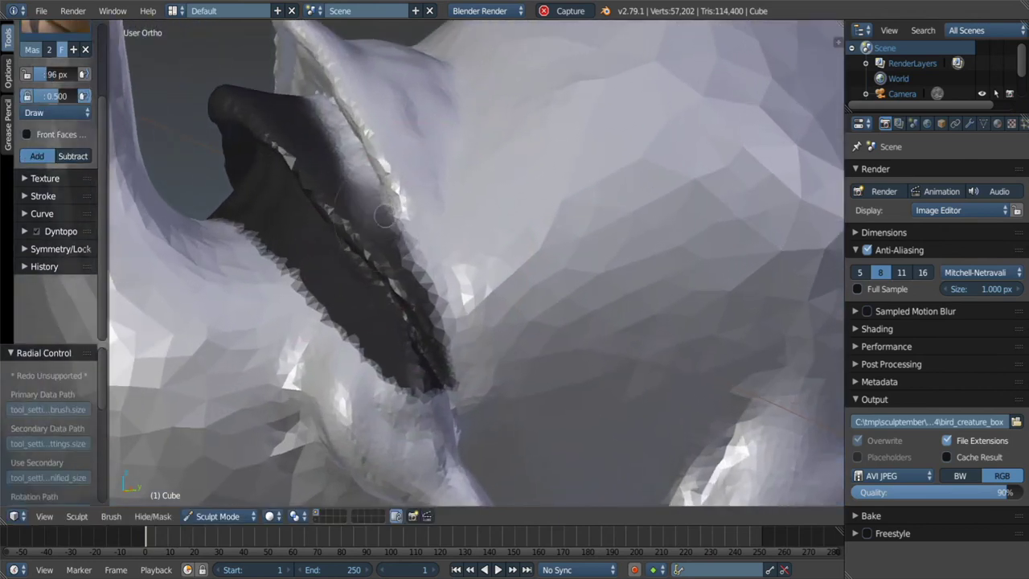
middle_click_drag(421, 267, 398, 213)
scroll(379, 155, "up", 2)
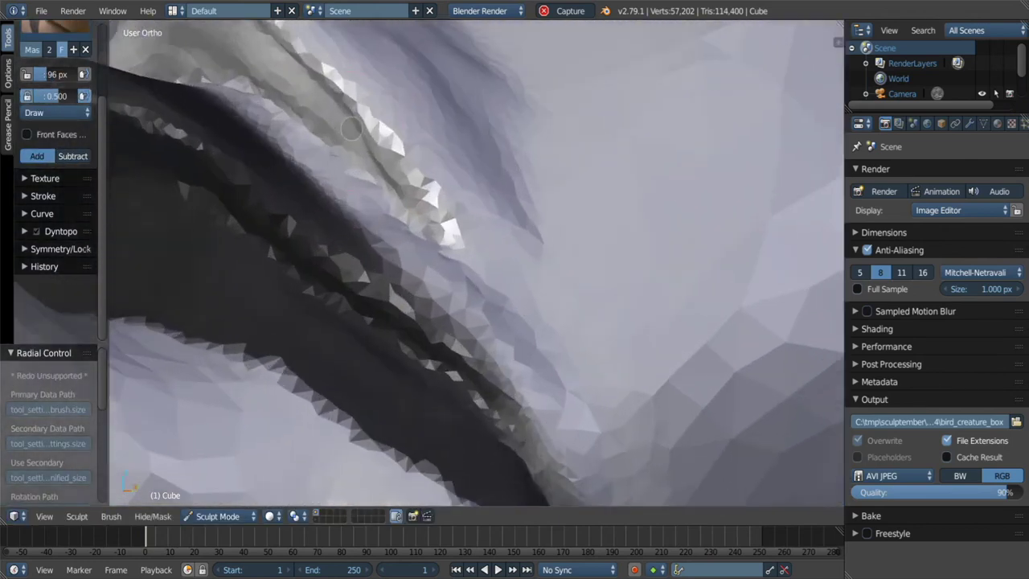
Add clay beside the mask, crease the ridge, and smooth it with a 55 px brush.
key("c")
middle_click_drag(379, 155, 399, 211)
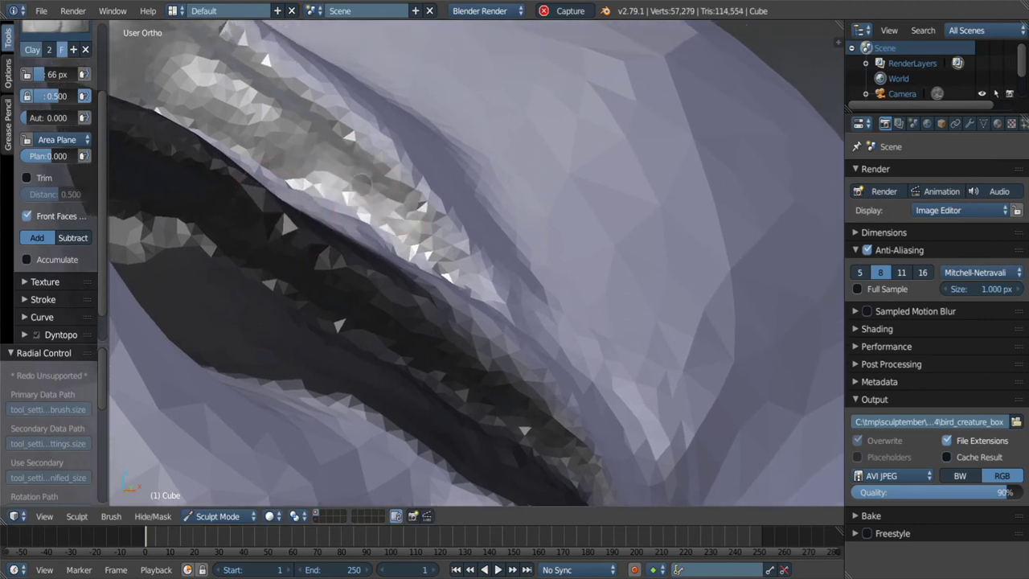
middle_click_drag(450, 241, 426, 296)
key("shift+c")
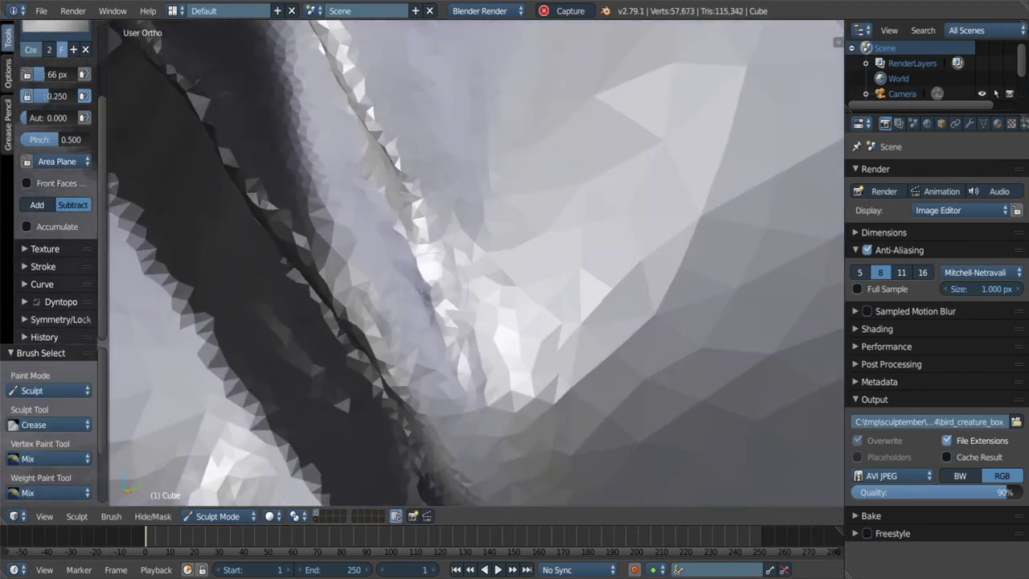
mouse_move(400, 200)
middle_mouse_down()
mouse_move(440, 274)
mouse_move(379, 222)
mouse_move(384, 230)
mouse_move(392, 183)
middle_mouse_up()
key("c")
key("f")
left_click(427, 269)
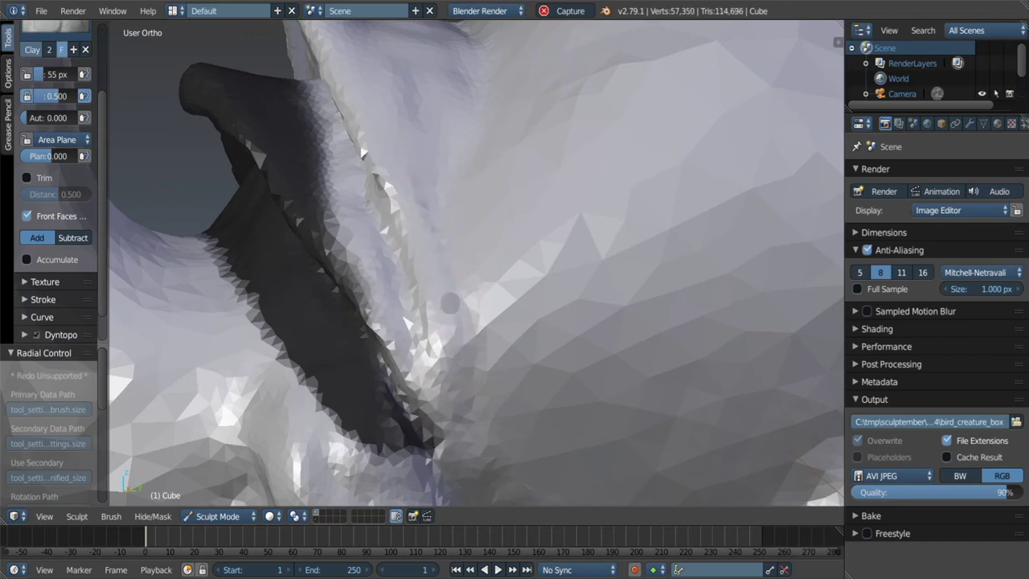
key("s")
middle_click_drag(465, 377, 369, 171)
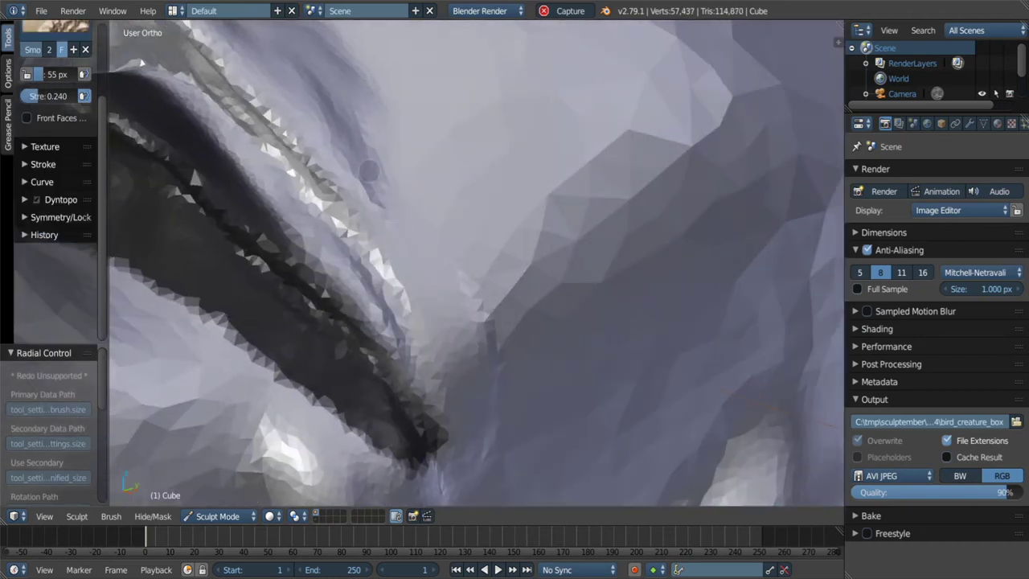
Deepen the ridge crease, then flatten and smooth the bright beak ridge.
mouse_move(448, 248)
middle_mouse_down()
mouse_move(341, 258)
mouse_move(330, 217)
middle_mouse_up()
key("shift+c")
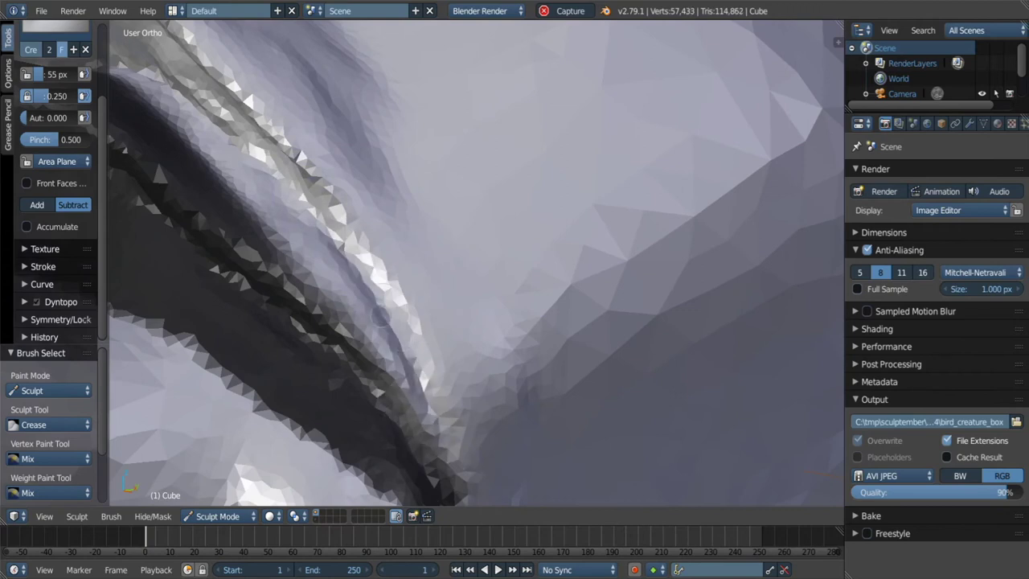
middle_click_drag(330, 193, 221, 141, "shift")
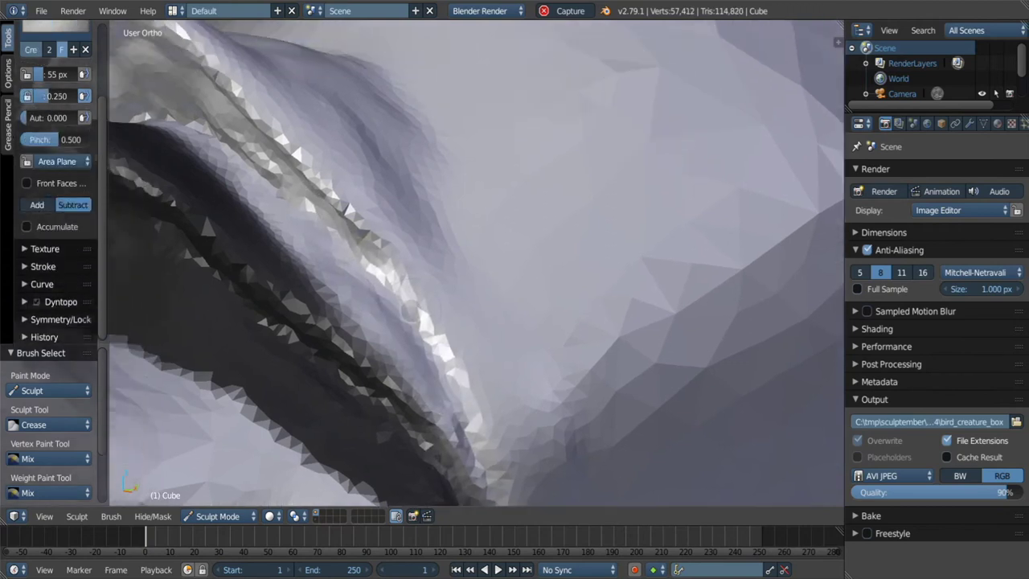
key("c")
mouse_move(356, 268)
middle_mouse_down()
mouse_move(276, 271)
mouse_move(351, 255)
mouse_move(376, 228)
middle_mouse_up()
key("f")
left_click(275, 271)
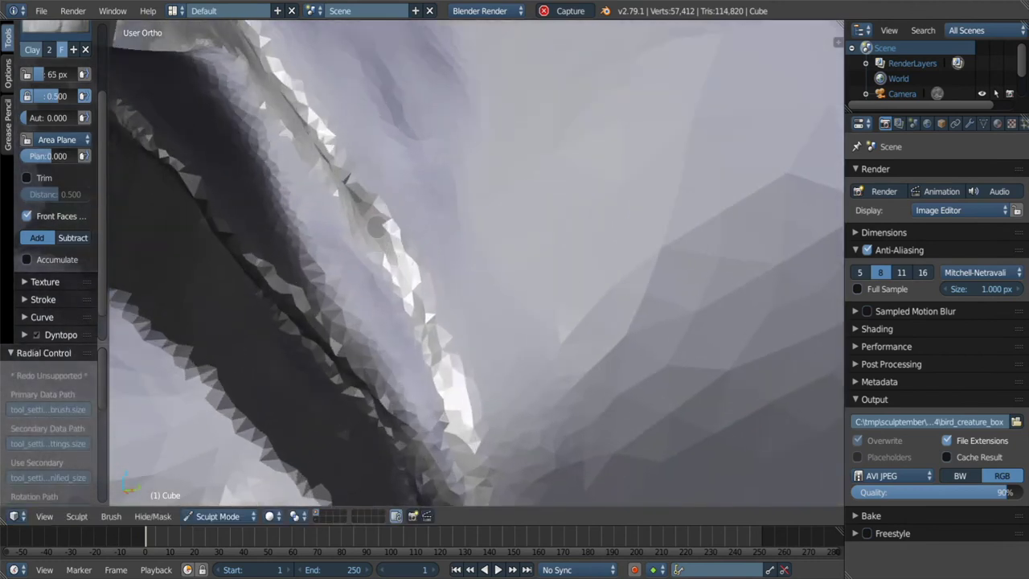
mouse_move(418, 233)
left_mouse_down()
mouse_move(454, 418)
mouse_move(436, 340)
left_mouse_up()
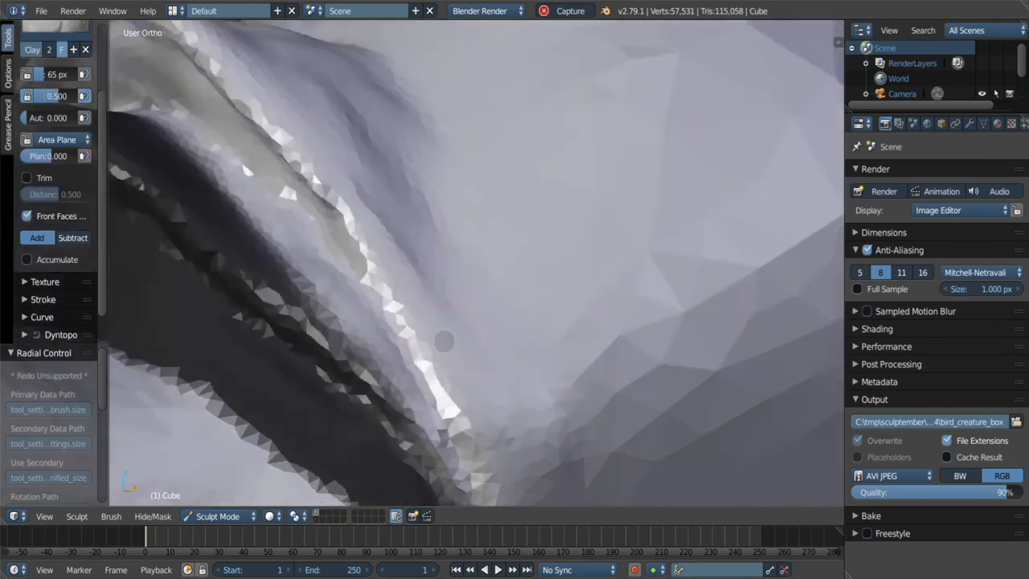
middle_click_drag(517, 477, 488, 411)
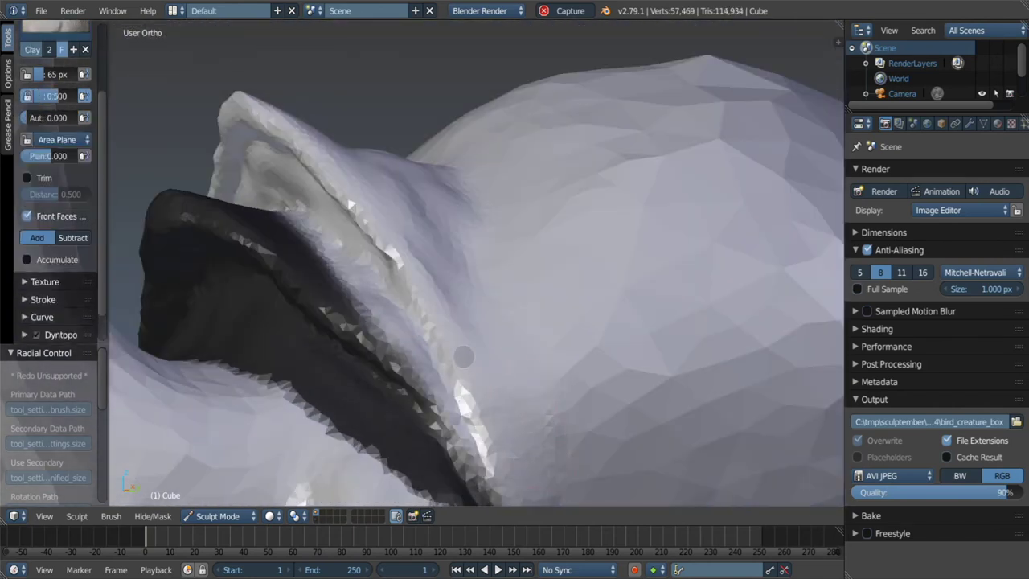
Smooth the beak ridge further.
middle_click_drag(458, 351, 489, 408)
left_click_drag(488, 408, 516, 420, "shift")
mouse_move(580, 304)
middle_mouse_down()
mouse_move(528, 267)
mouse_move(481, 269)
mouse_move(438, 236)
middle_mouse_up()
Lasso-mask the jagged plate where the neck meets the body from the Right Ortho view.
scroll(438, 236, "down", 3)
key("KP_3")
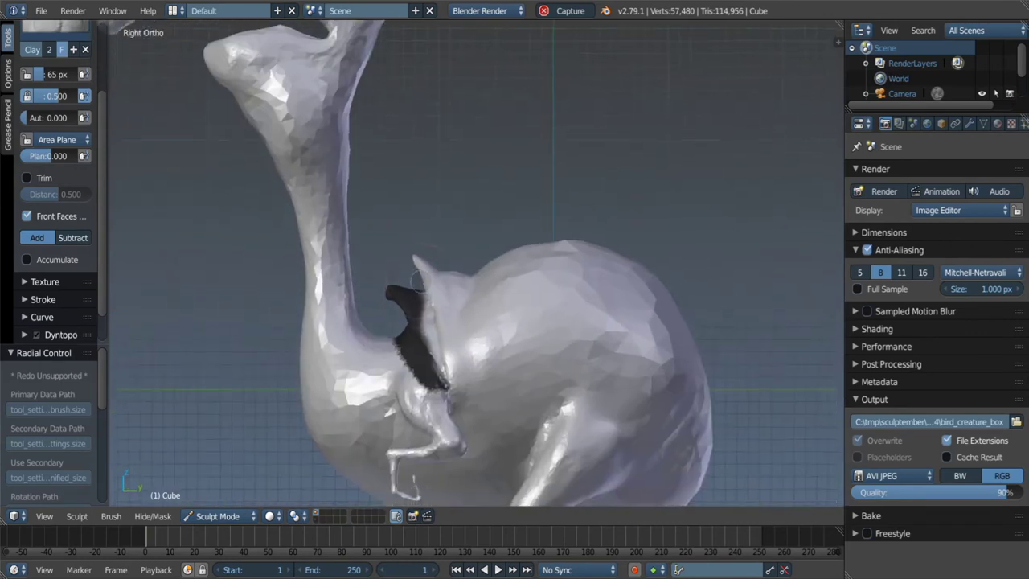
scroll(438, 236, "up", 4)
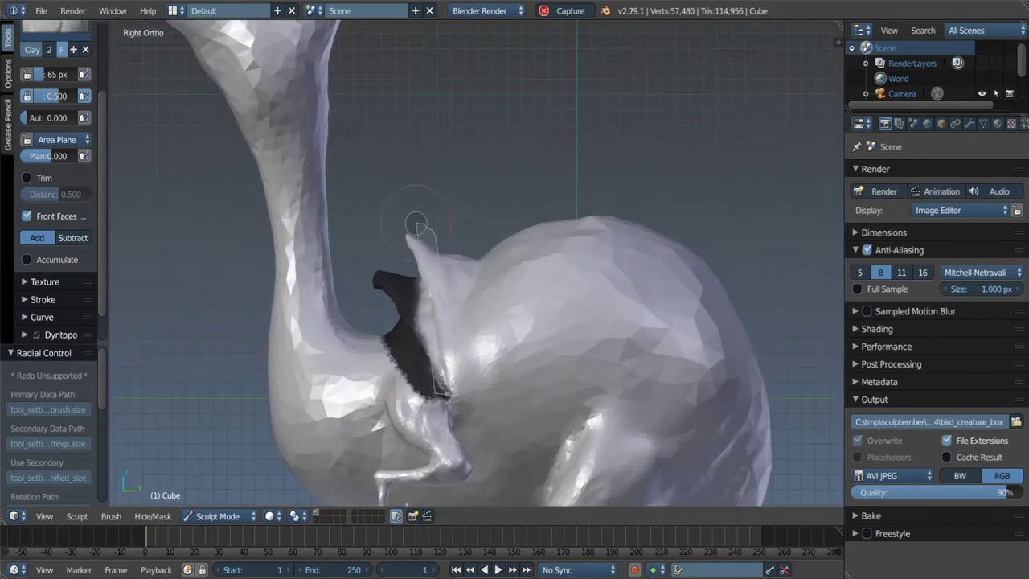
left_click_drag(415, 223, 406, 309, "ctrl+shift")
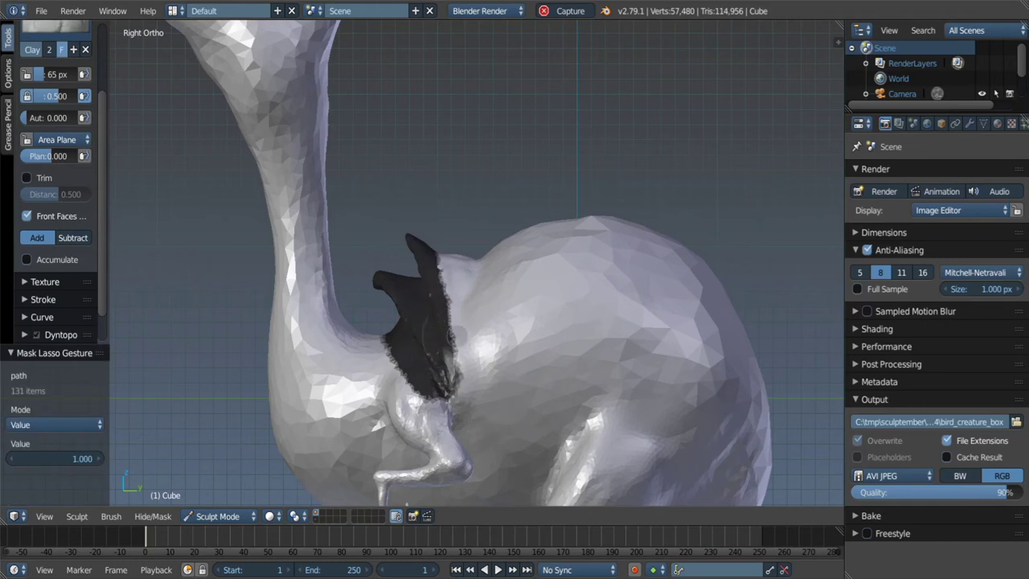
mouse_move(430, 345)
middle_mouse_down()
mouse_move(450, 353)
mouse_move(425, 346)
middle_mouse_up()
scroll(447, 356, "up", 4)
scroll(477, 372, "down", 4)
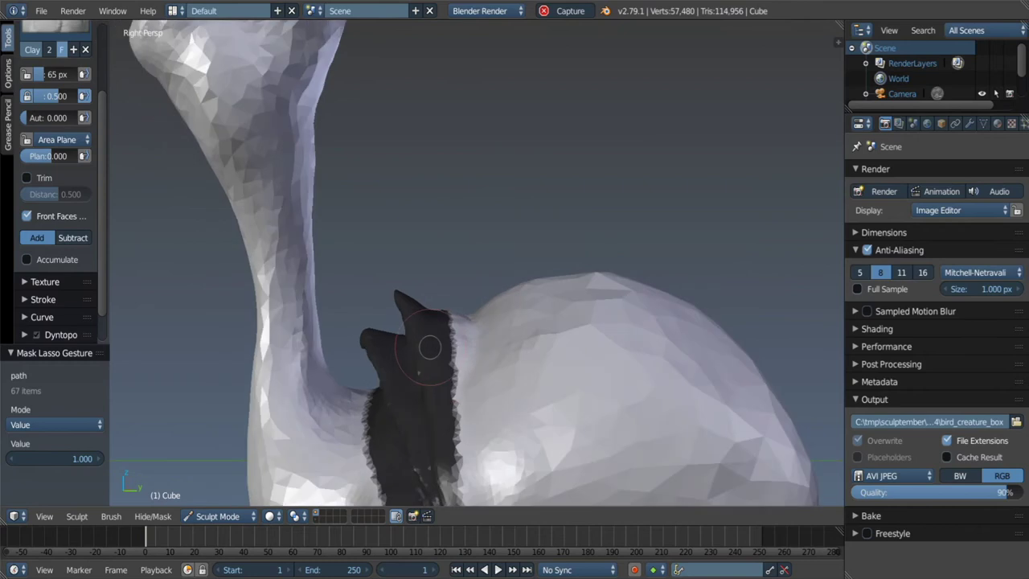
key("KP_3")
scroll(429, 363, "up", 2)
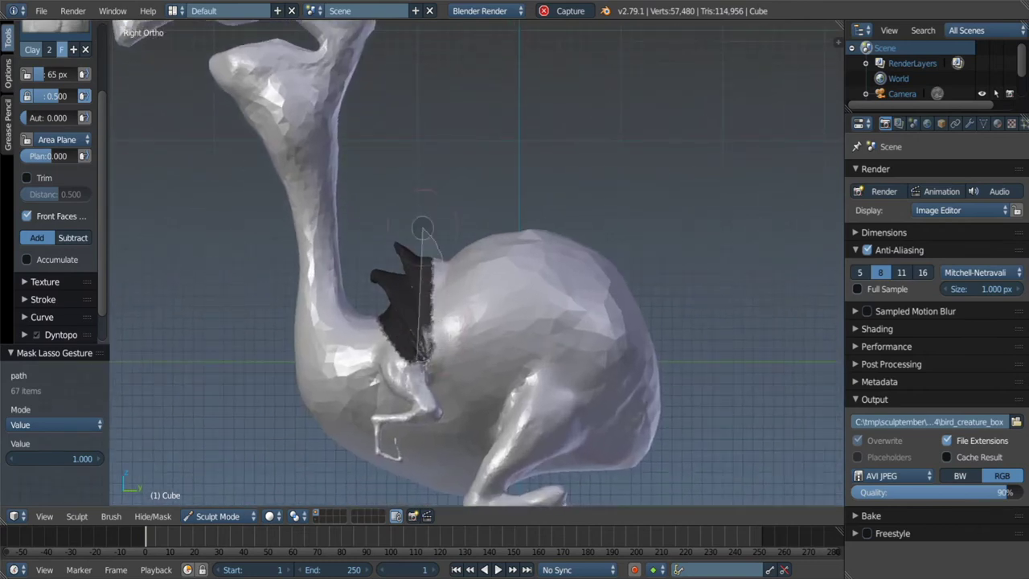
key("KP_5")
scroll(392, 304, "down", 2)
Pull the body's edge beside the plates into a point with the Snake Hook brush.
key("g")
scroll(417, 314, "up", 3)
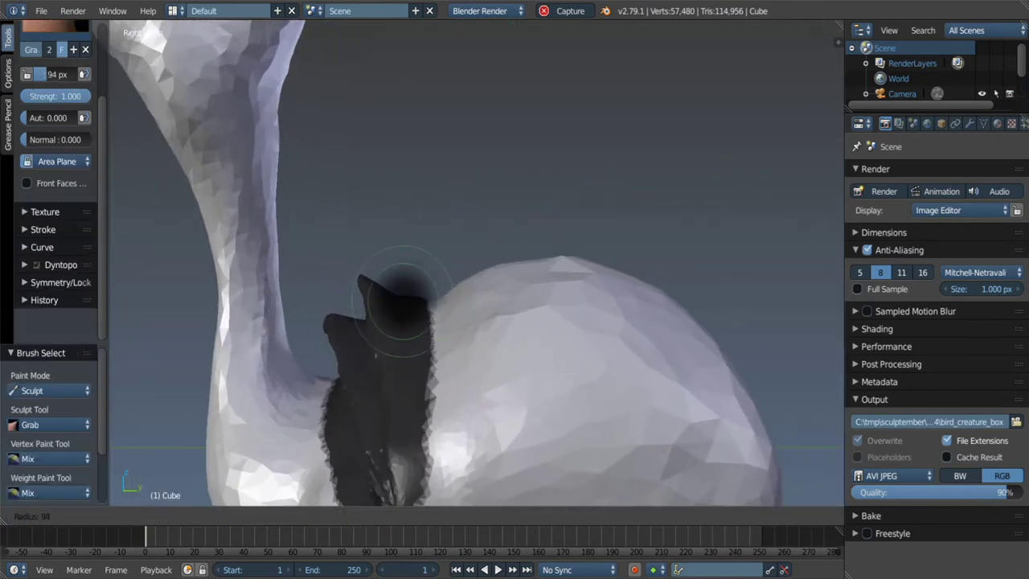
key("f")
left_click(450, 323)
key("k")
middle_click_drag(450, 323, 434, 314)
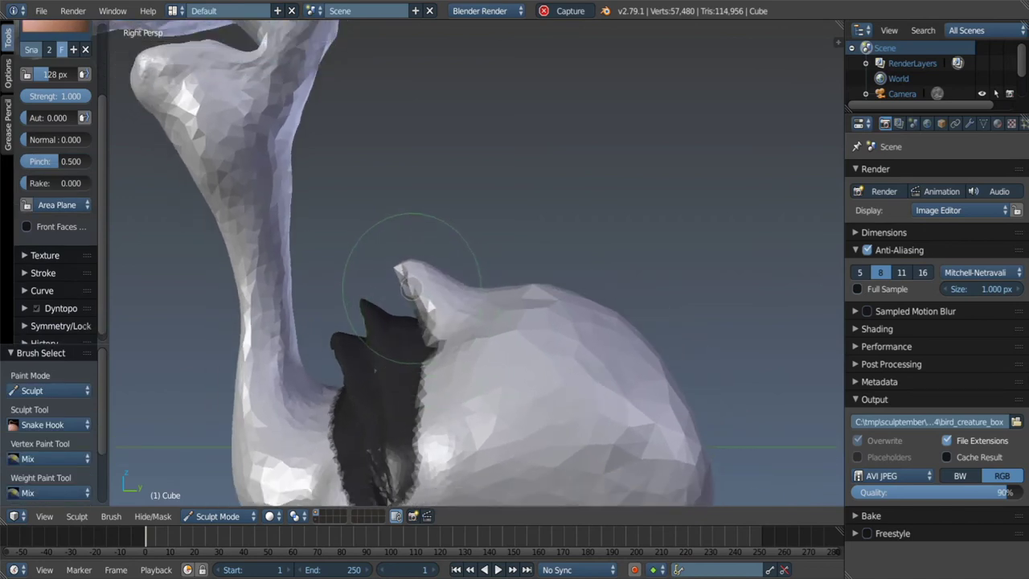
mouse_move(408, 285)
middle_mouse_down()
mouse_move(472, 340)
mouse_move(454, 332)
middle_mouse_up()
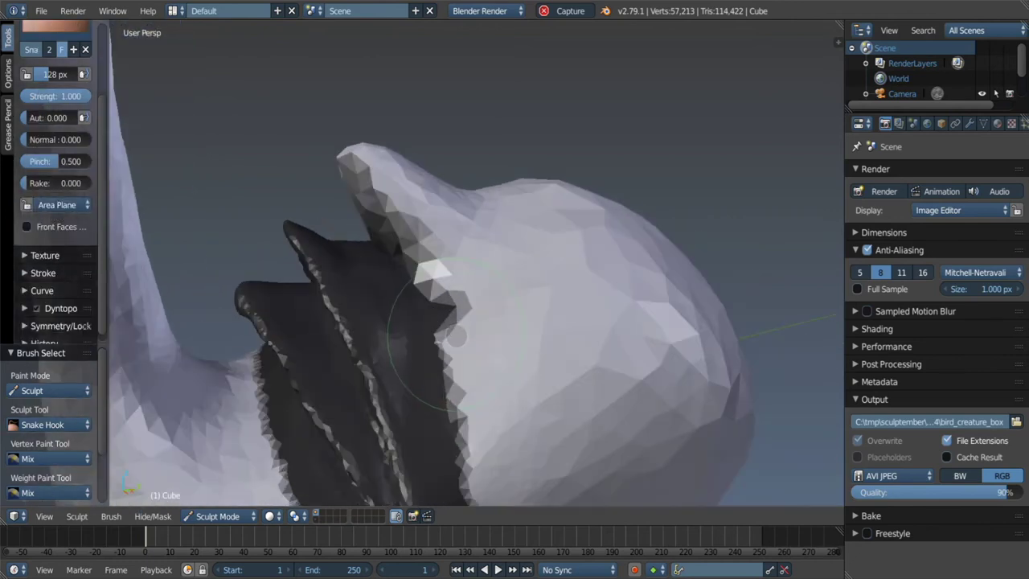
Pull the ridge beside the dark groove over it with a 190 px Grab brush.
key("m")
key("f")
left_click(437, 302)
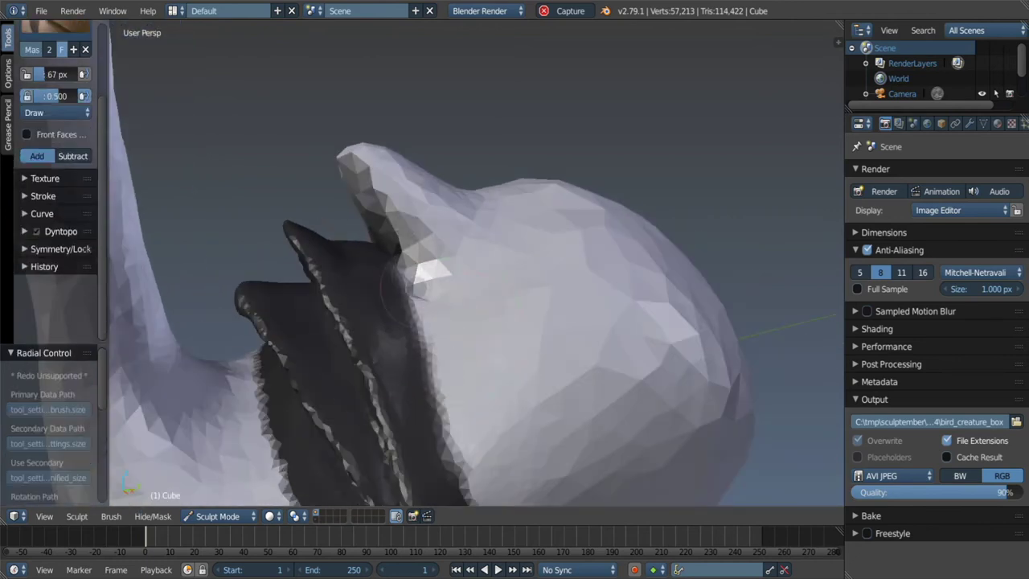
mouse_move(402, 295)
middle_mouse_down()
mouse_move(358, 202)
mouse_move(400, 297)
middle_mouse_up()
key("c")
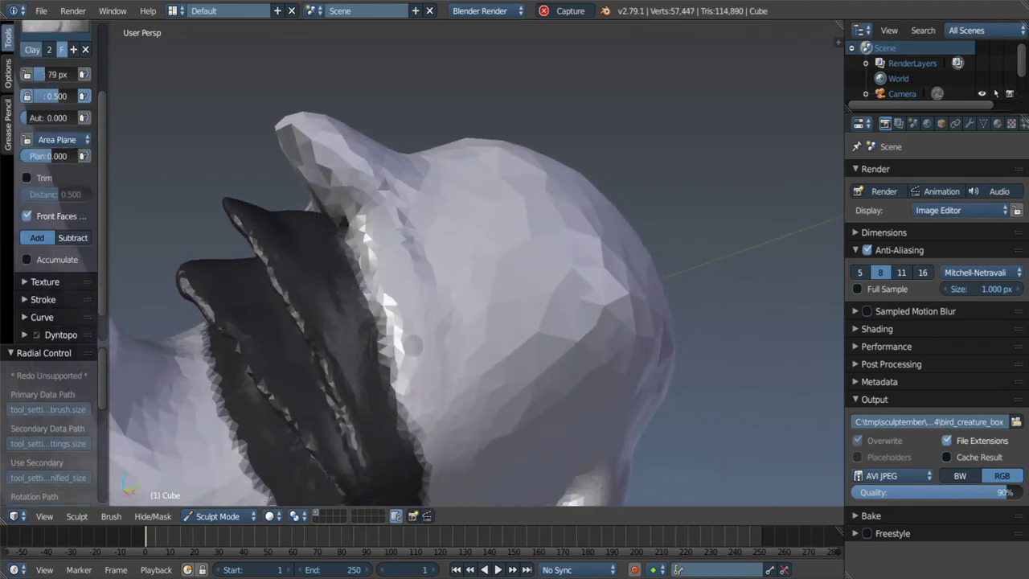
middle_click_drag(424, 383, 377, 185)
key("g")
key("f")
left_click(378, 185)
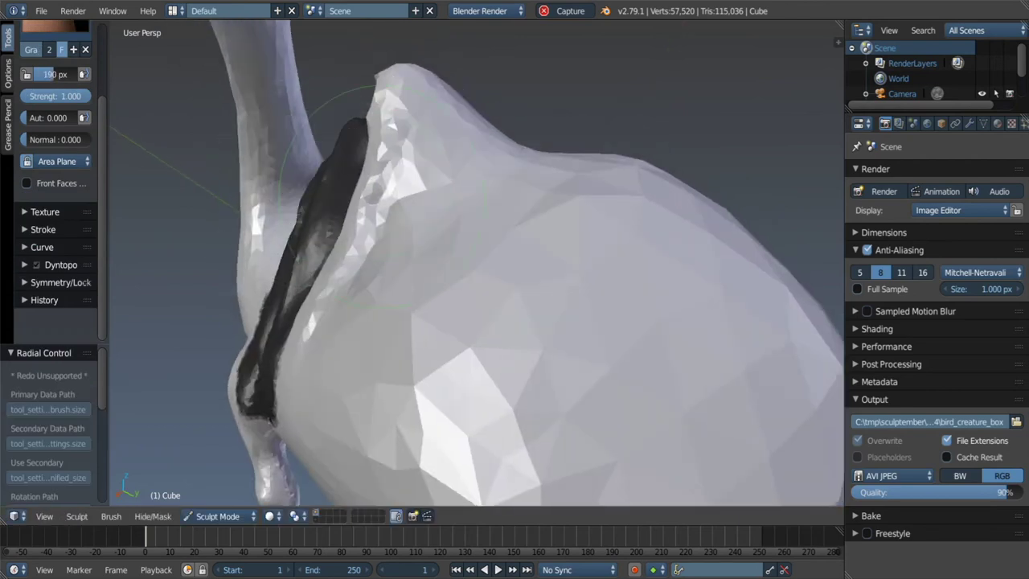
mouse_move(379, 187)
left_mouse_down()
mouse_move(334, 238)
mouse_move(366, 145)
left_mouse_up()
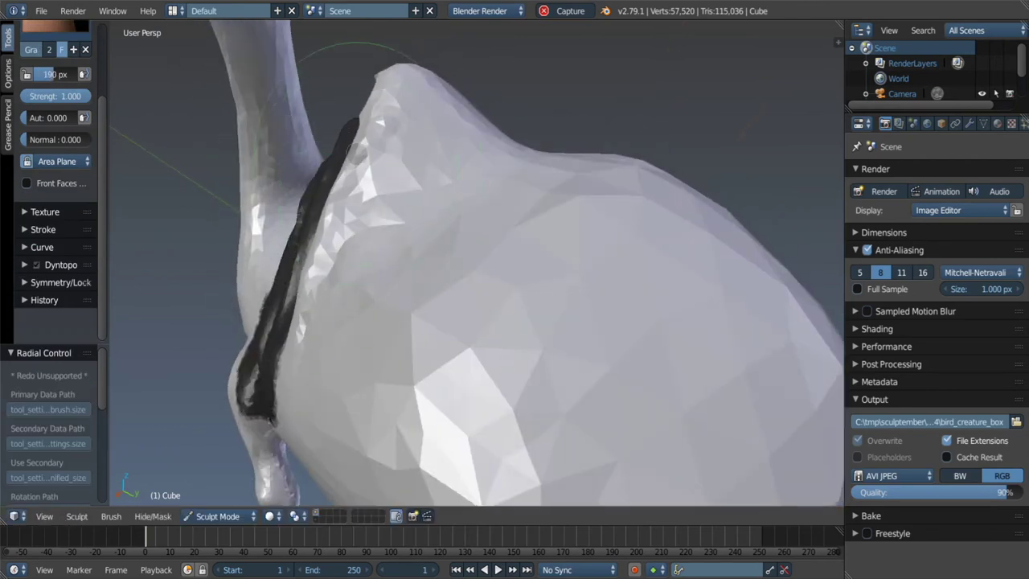
Crease a sharp line along the dark groove.
middle_click_drag(317, 229, 391, 138)
scroll(391, 184, "down", 2)
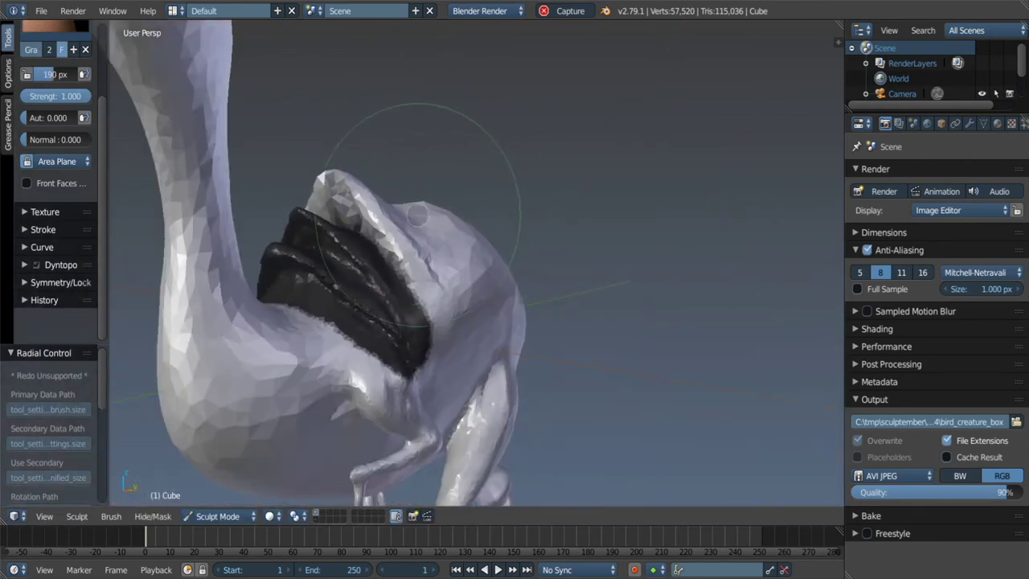
mouse_move(391, 184)
middle_mouse_down()
mouse_move(414, 234)
mouse_move(436, 244)
middle_mouse_up()
scroll(417, 237, "up", 3)
key("shift+c")
left_click_drag(436, 245, 457, 211)
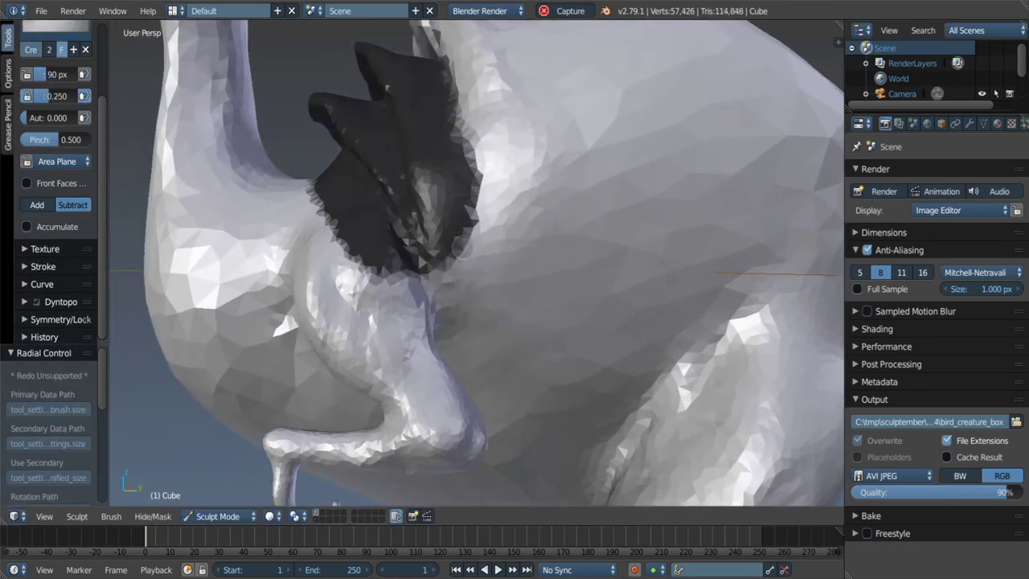
Orbit around the dark masked plates to inspect them from several sides.
middle_click_drag(461, 255, 451, 194)
key("m")
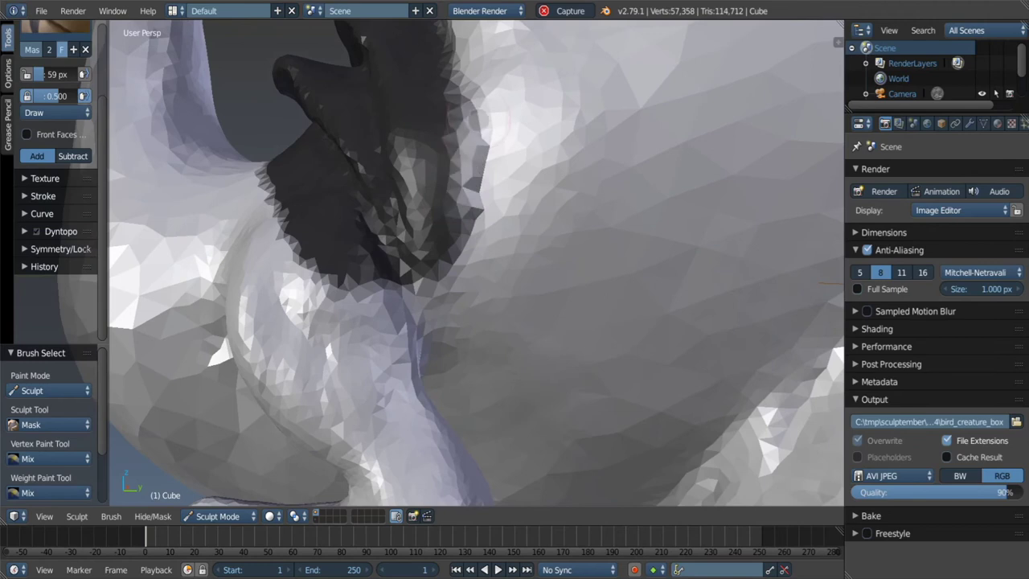
middle_click_drag(361, 39, 399, 75)
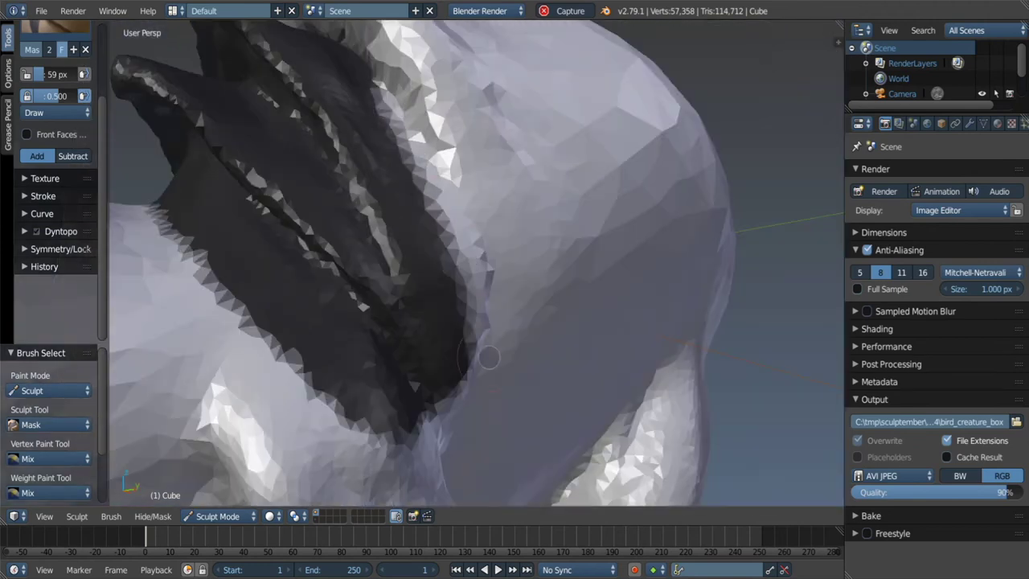
middle_click_drag(457, 256, 390, 142)
mouse_move(340, 113)
middle_mouse_down()
mouse_move(331, 122)
mouse_move(544, 200)
mouse_move(488, 214)
middle_mouse_up()
scroll(488, 214, "up", 4)
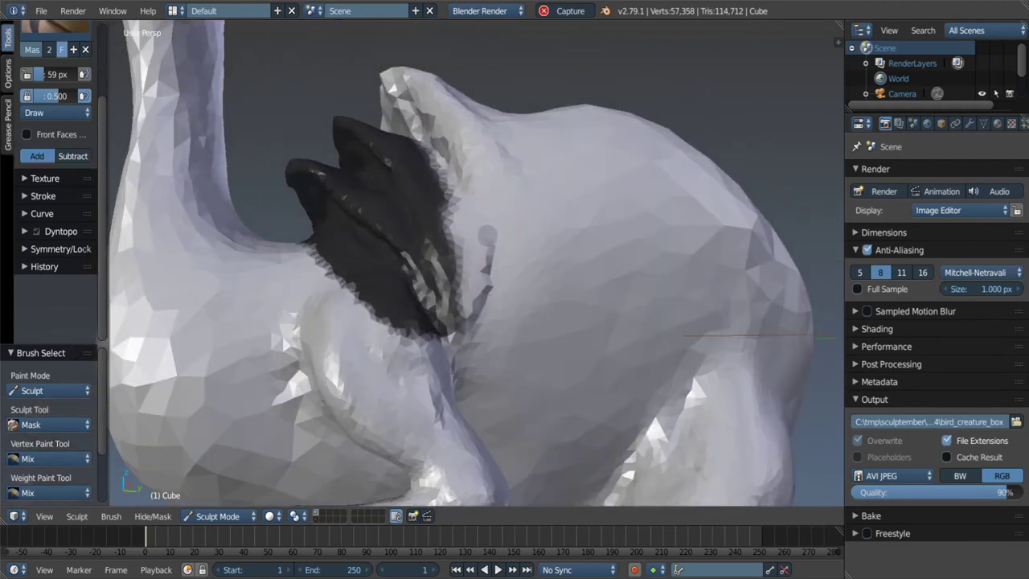
Build a long curved Clay brush ridge along the wing fold below the plates.
key("c")
middle_click_drag(479, 274, 492, 266)
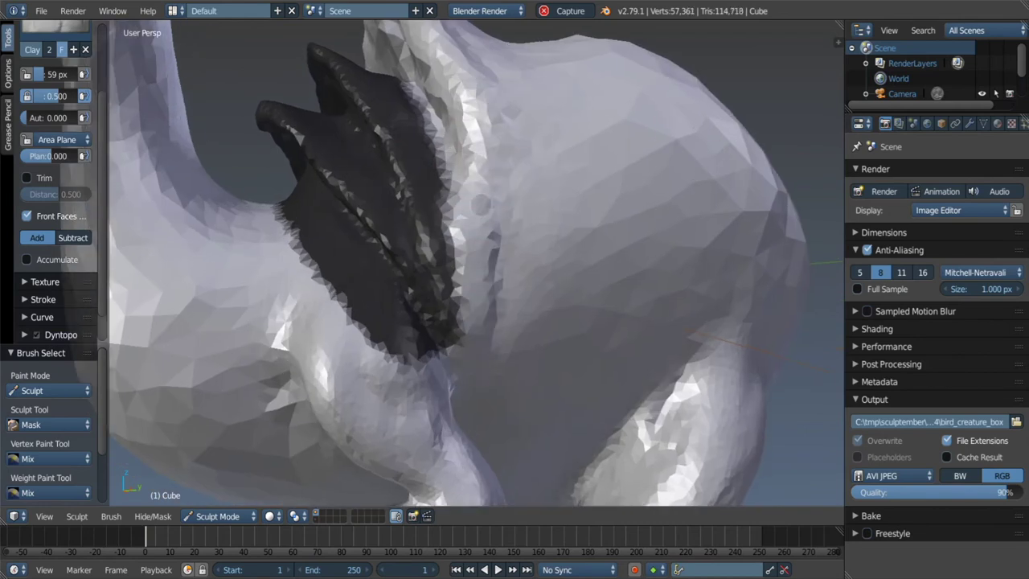
middle_click_drag(479, 205, 487, 232)
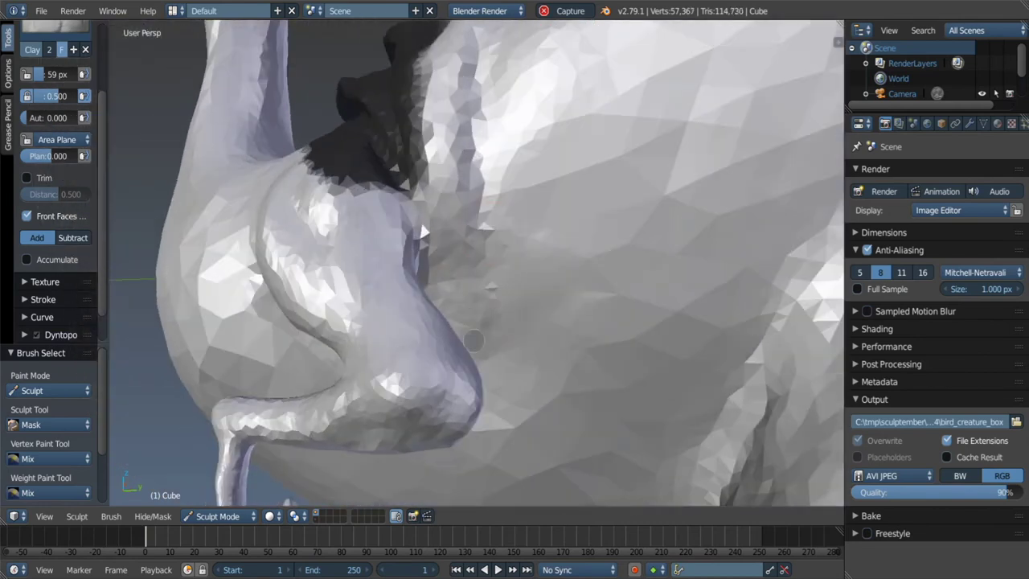
mouse_move(609, 395)
left_mouse_down()
mouse_move(728, 277)
mouse_move(543, 395)
left_mouse_up()
left_click_drag(612, 400, 635, 377)
mouse_move(634, 378)
middle_mouse_down()
mouse_move(599, 346)
mouse_move(581, 298)
mouse_move(611, 297)
middle_mouse_up()
mouse_move(643, 249)
left_mouse_down()
mouse_move(554, 314)
mouse_move(643, 257)
left_mouse_up()
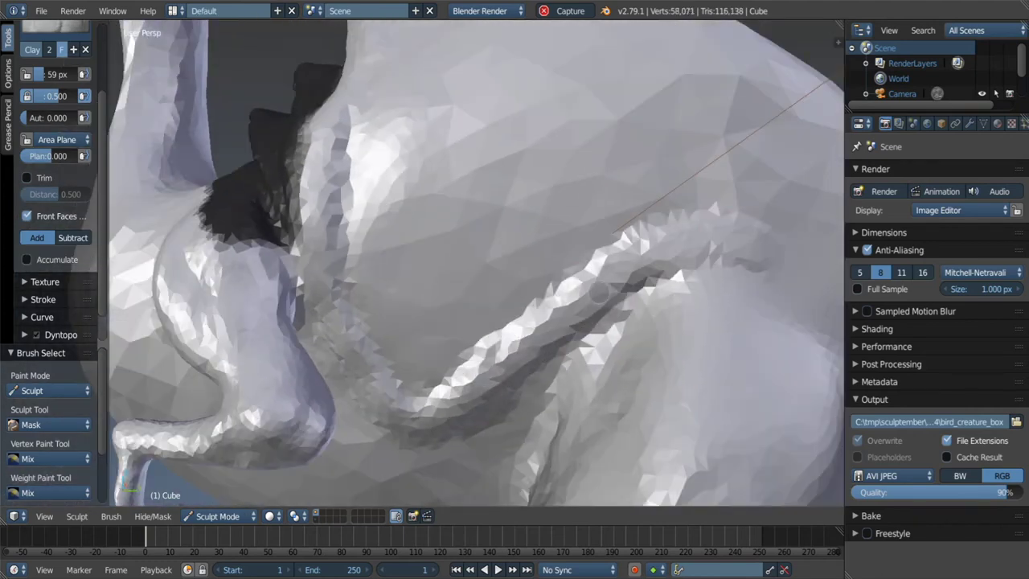
Select the Crease brush and frame the wing fold and whole creature.
middle_click_drag(643, 257, 412, 248)
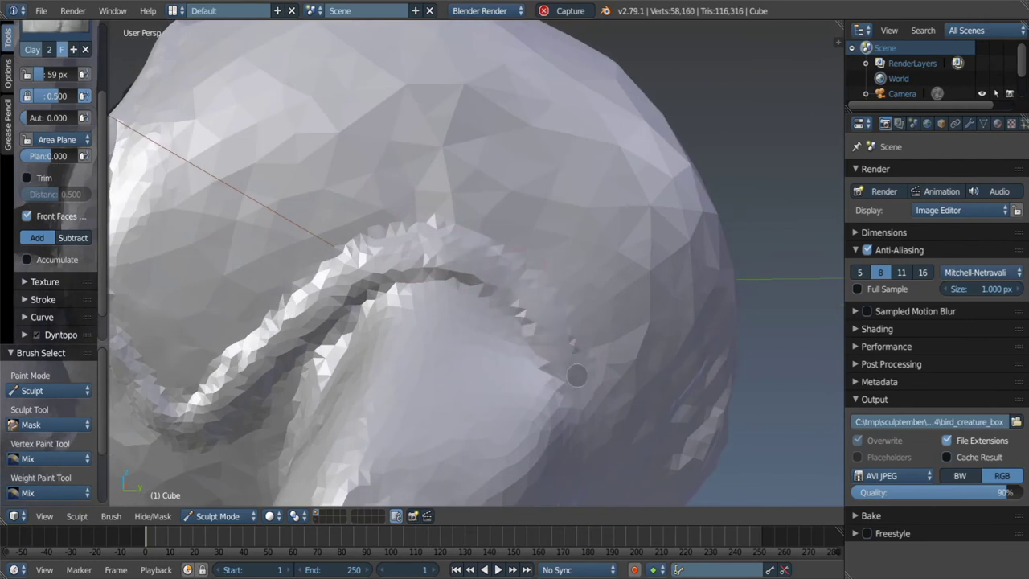
key("shift+c")
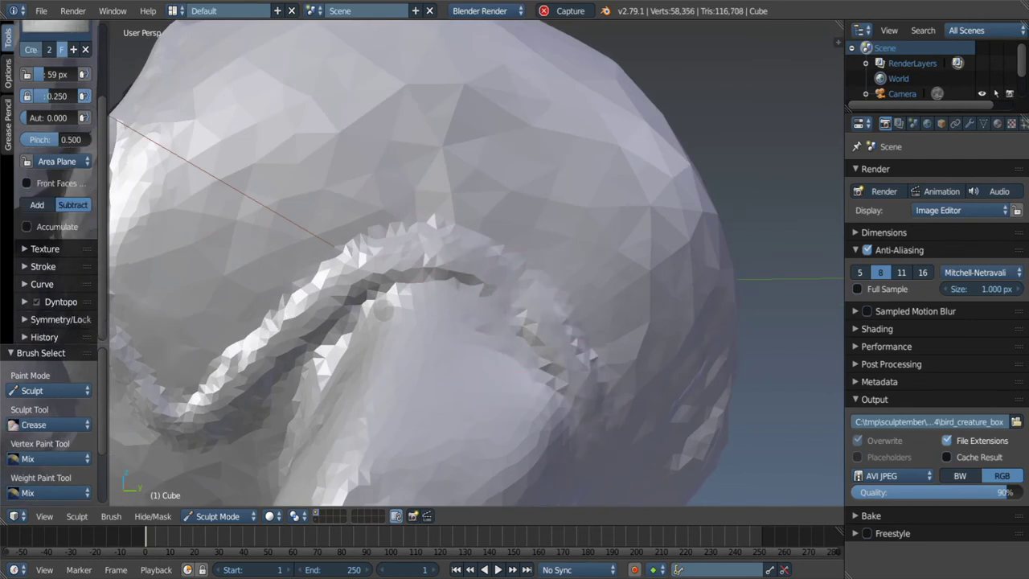
middle_click_drag(483, 291, 336, 325)
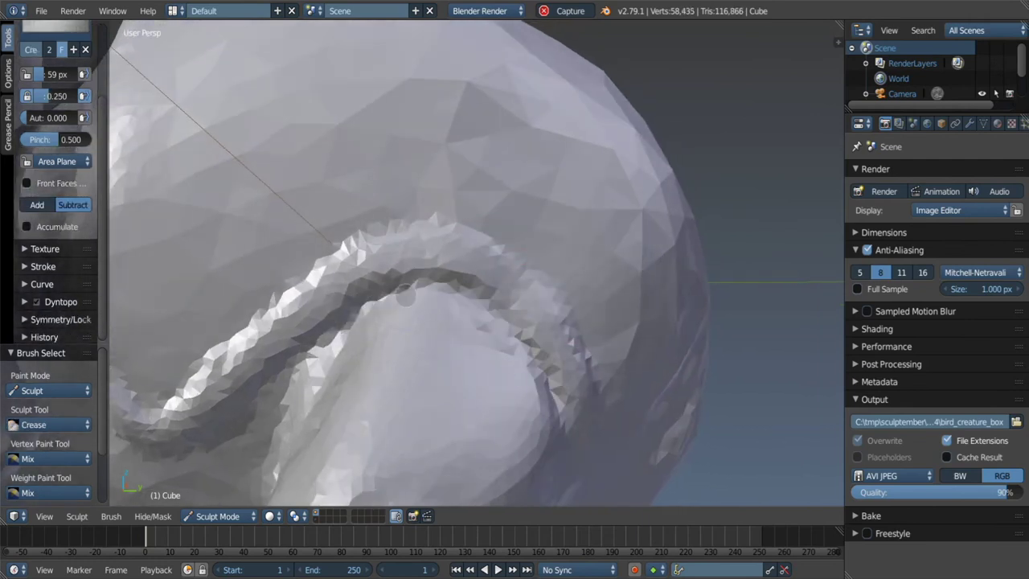
middle_click_drag(262, 383, 426, 291)
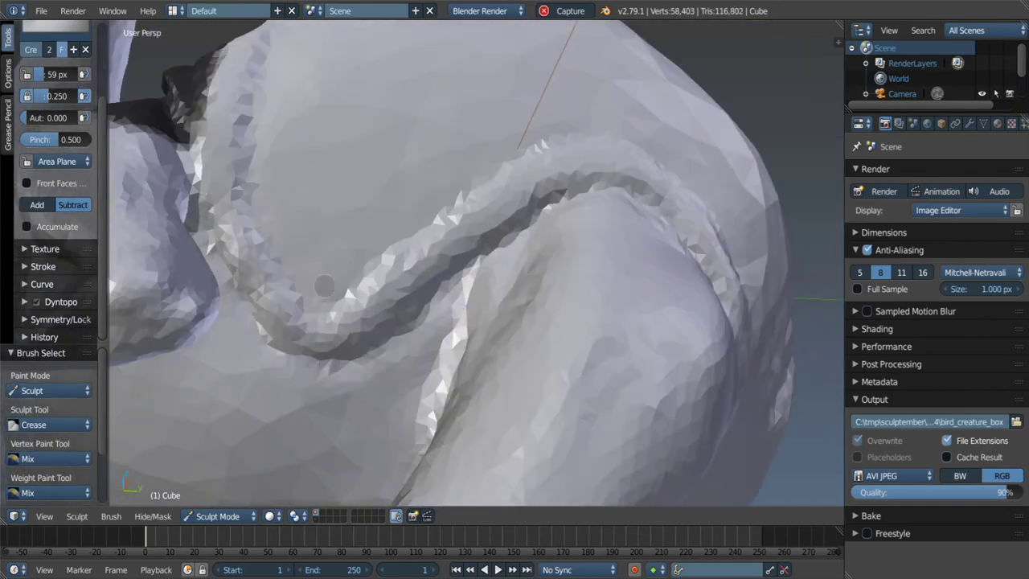
scroll(323, 285, "down", 5)
mouse_move(324, 285)
middle_mouse_down()
mouse_move(496, 250)
mouse_move(412, 226)
mouse_move(450, 266)
mouse_move(525, 305)
mouse_move(522, 339)
mouse_move(491, 374)
mouse_move(457, 335)
mouse_move(534, 339)
mouse_move(460, 285)
mouse_move(430, 284)
mouse_move(429, 298)
middle_mouse_up()
scroll(450, 265, "up", 3)
Size the Grab brush to 115 px, then add Clay strokes along the body.
key("g")
key("f")
key("c")
left_click_drag(430, 298, 437, 293)
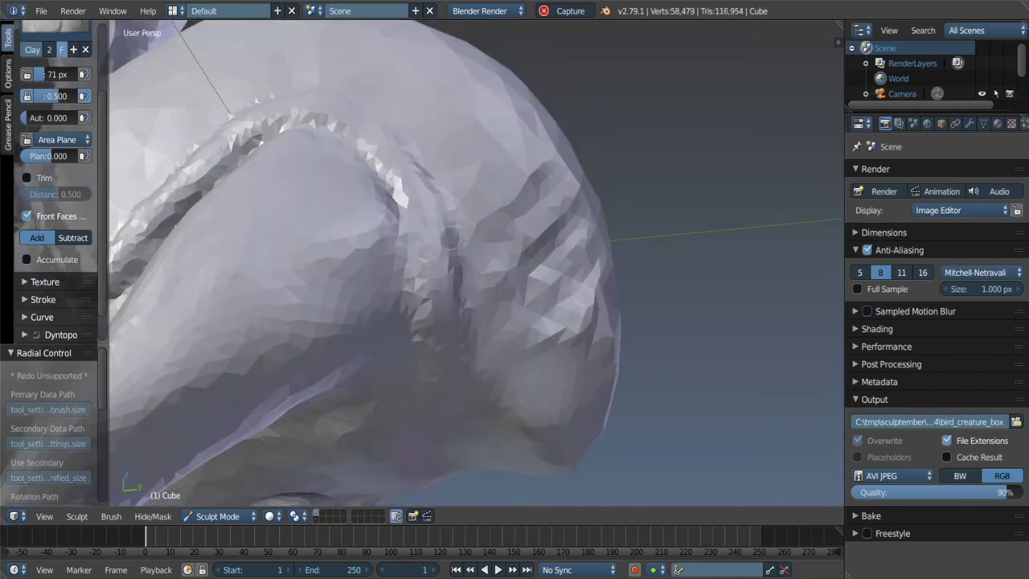
middle_click_drag(450, 238, 438, 321)
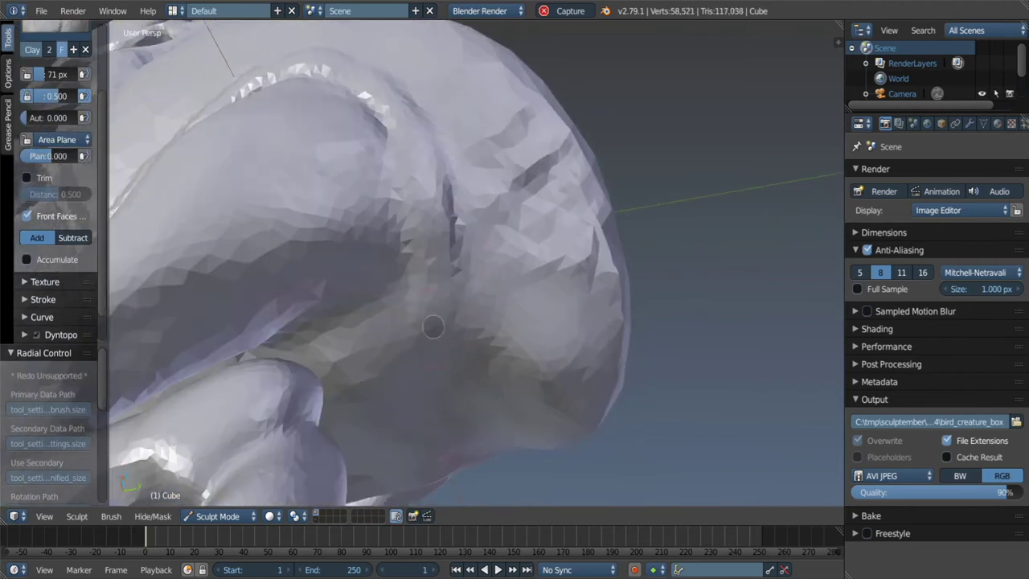
left_click_drag(498, 309, 505, 341)
middle_click_drag(505, 341, 553, 269)
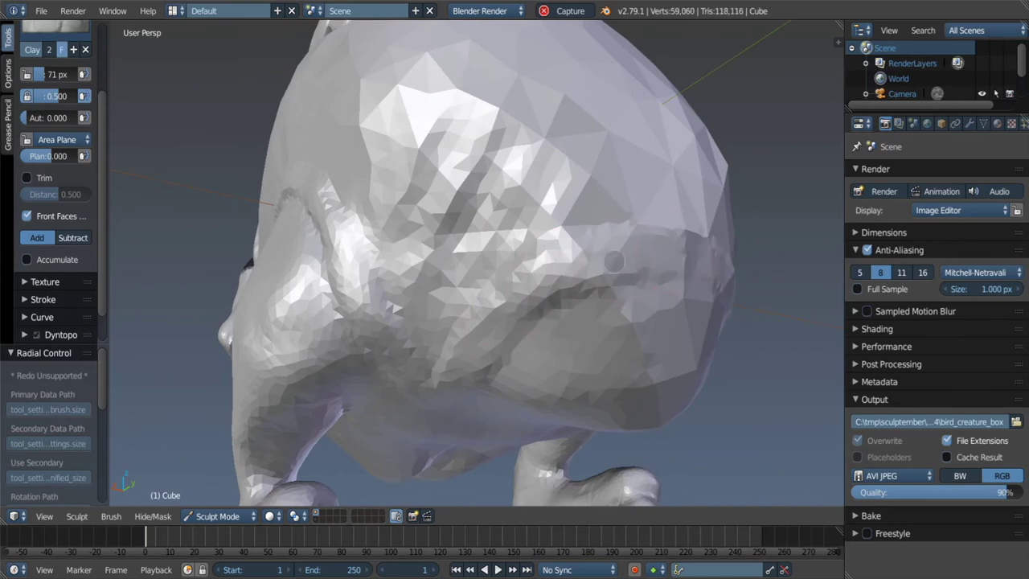
Shrink the brush to 30 px and add a small clay stroke on the head.
key("f")
left_click(613, 277)
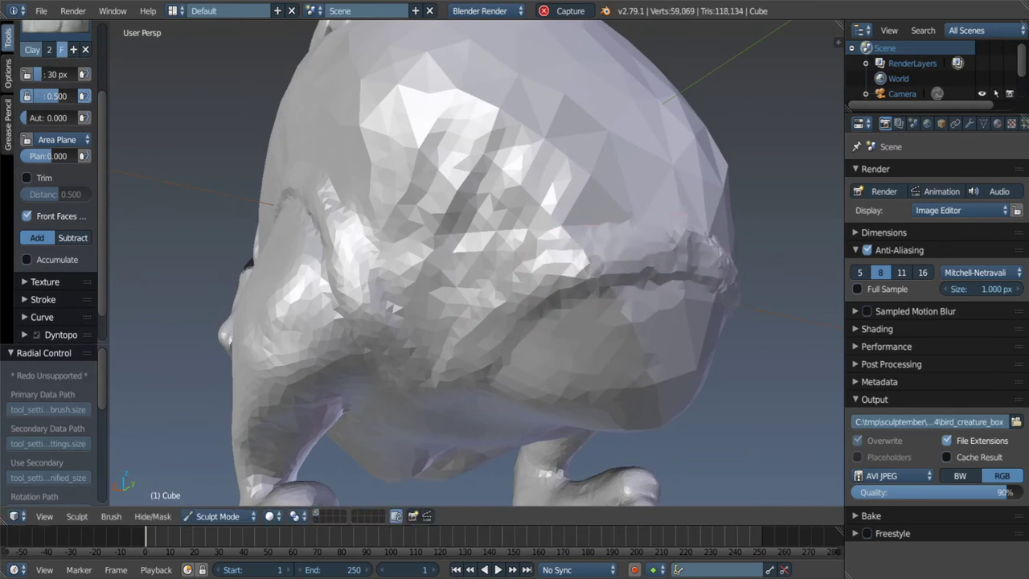
left_click_drag(648, 255, 537, 300)
middle_click_drag(538, 299, 507, 286)
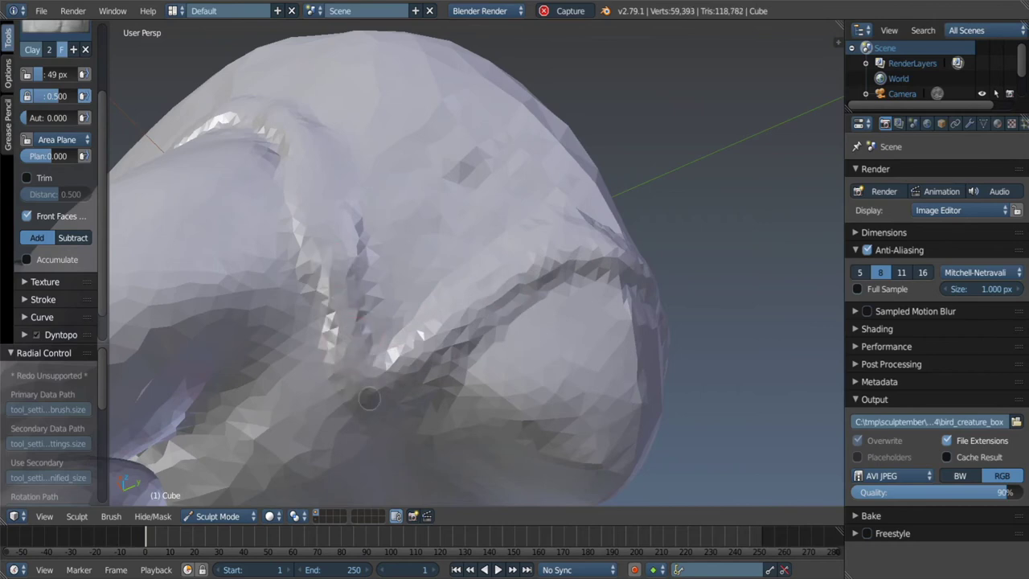
middle_click_drag(337, 255, 387, 393)
Crease a small groove on the head, then view the whole creature.
key("shift+c")
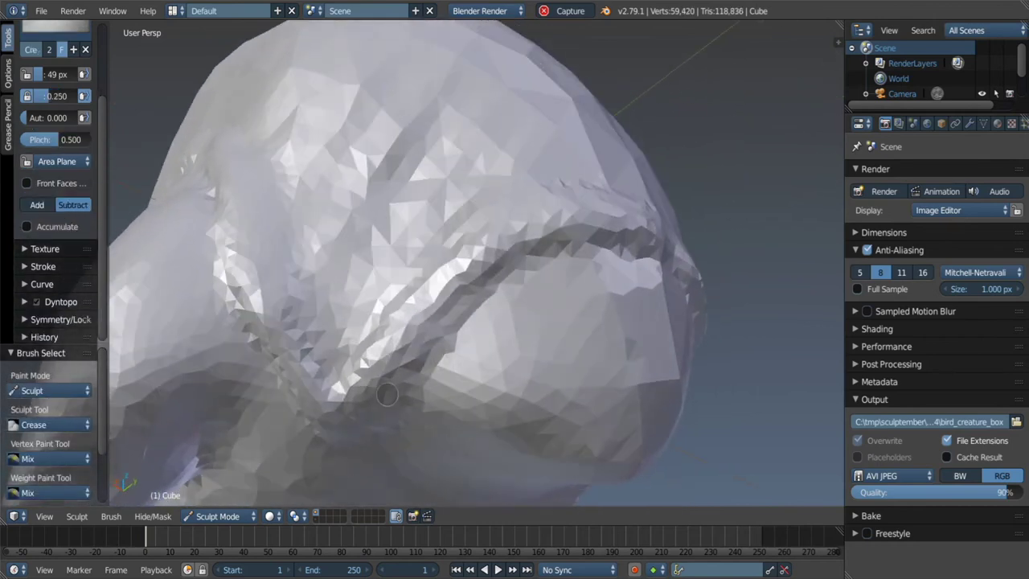
left_click_drag(642, 255, 651, 274)
middle_click_drag(651, 273, 595, 270)
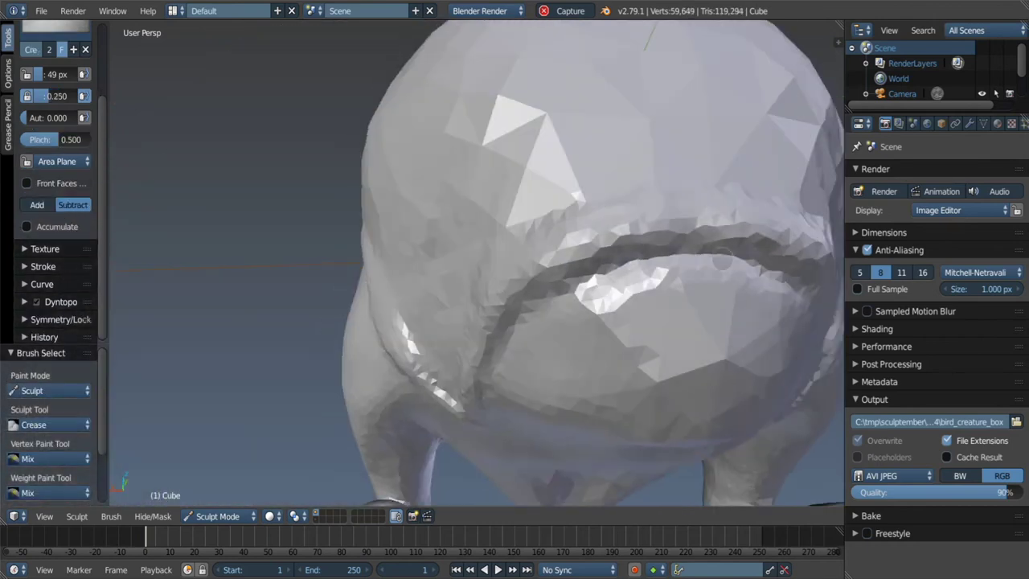
mouse_move(722, 260)
middle_mouse_down()
mouse_move(627, 220)
mouse_move(534, 298)
mouse_move(508, 257)
mouse_move(421, 346)
middle_mouse_up()
left_click_drag(422, 346, 415, 352)
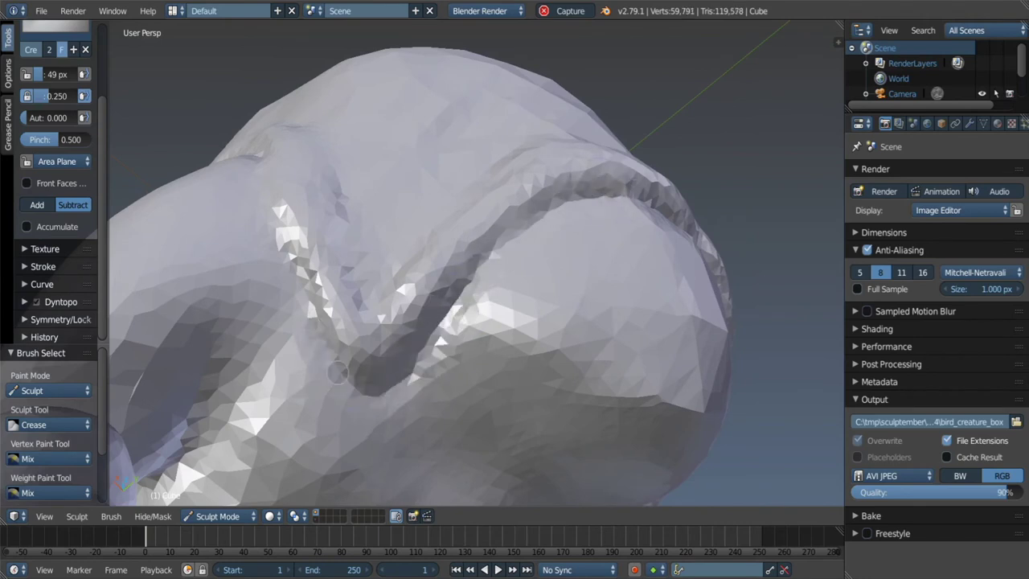
scroll(488, 269, "down", 5)
mouse_move(616, 214)
middle_mouse_down()
mouse_move(574, 281)
mouse_move(594, 255)
mouse_move(402, 250)
middle_mouse_up()
scroll(434, 249, "up", 3)
Switch to the Grab brush and set a new brush radius.
key("g")
key("f")
left_click(396, 251)
scroll(399, 247, "up", 2)
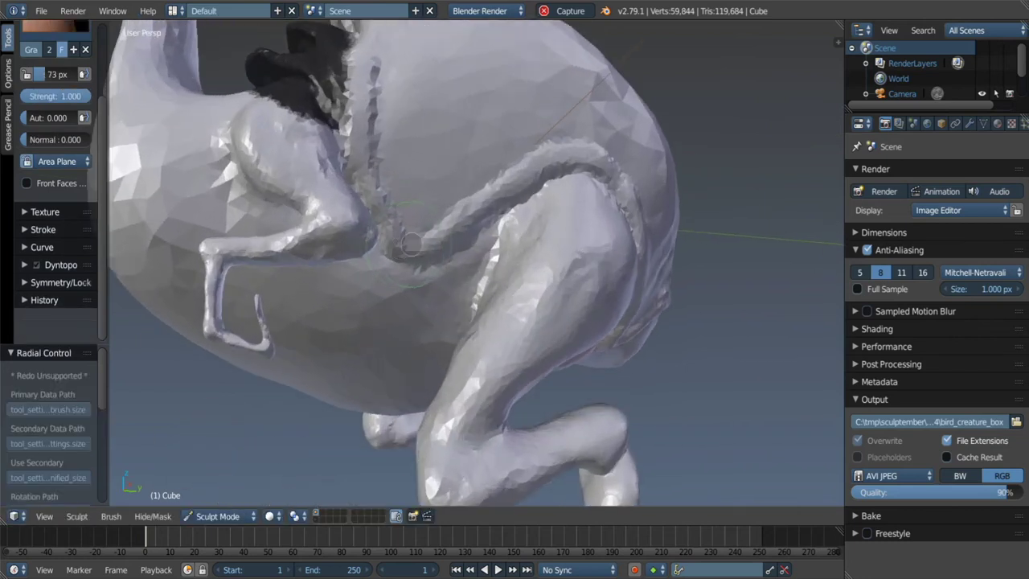
Enlarge the Grab brush to 96 px, then set the Crease brush to 45 px.
key("f")
left_click(414, 253)
mouse_move(399, 228)
middle_mouse_down()
mouse_move(394, 189)
mouse_move(429, 222)
mouse_move(402, 176)
mouse_move(479, 254)
mouse_move(503, 196)
mouse_move(568, 324)
mouse_move(554, 354)
mouse_move(695, 254)
mouse_move(562, 241)
mouse_move(470, 210)
mouse_move(504, 220)
middle_mouse_up()
key("s")
key("shift+c")
key("f")
left_click(471, 210)
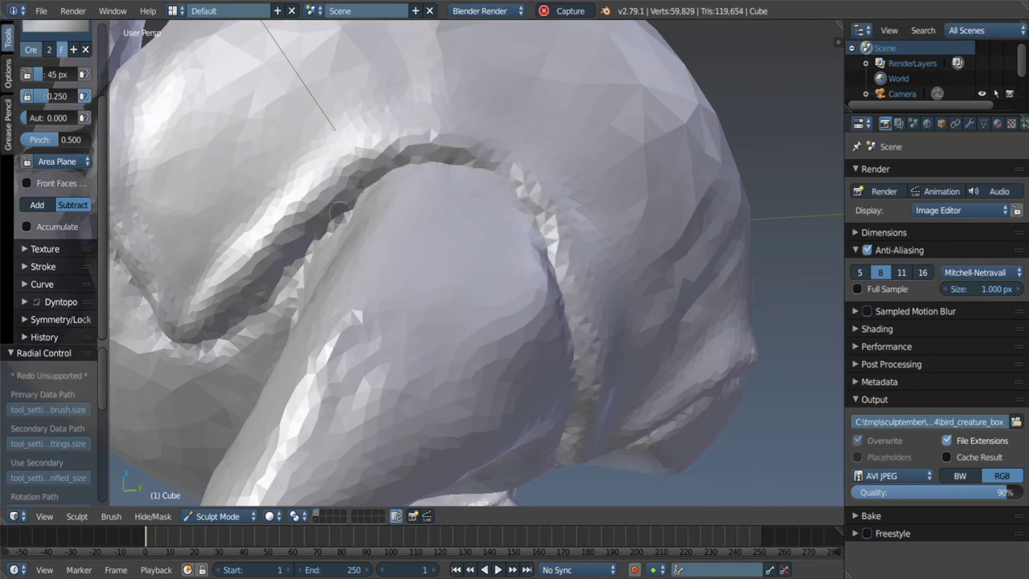
Reframe the creature from behind to a side view and pick the Grab brush.
scroll(572, 431, "down", 4)
middle_click_drag(573, 432, 500, 245)
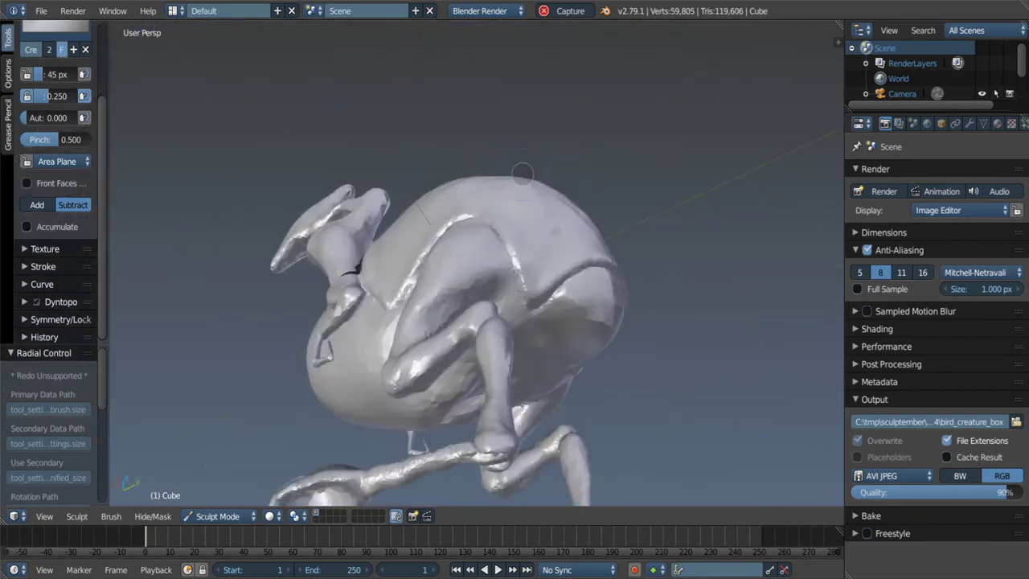
scroll(500, 244, "up", 3)
scroll(500, 245, "up", 3)
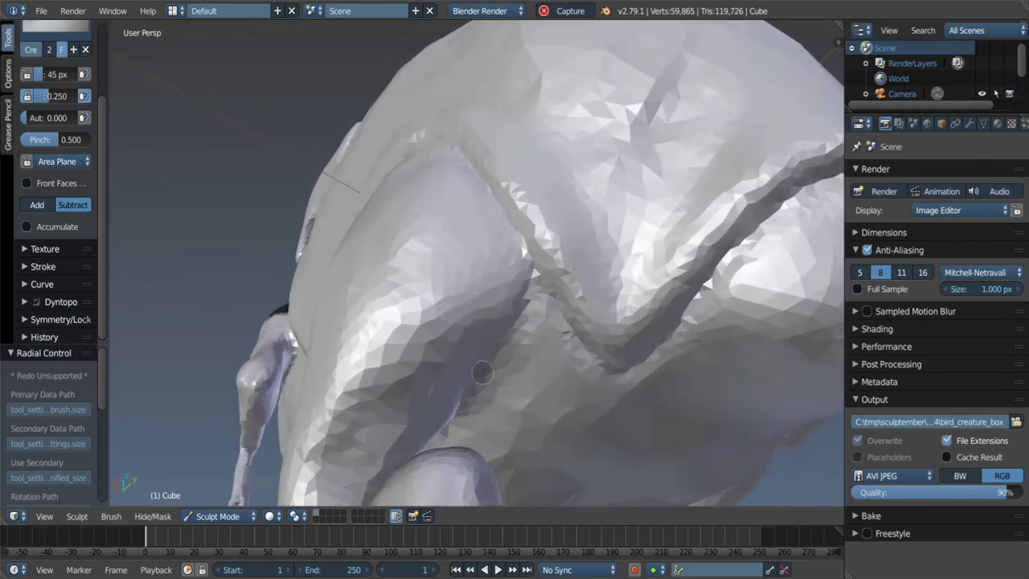
scroll(573, 327, "down", 4)
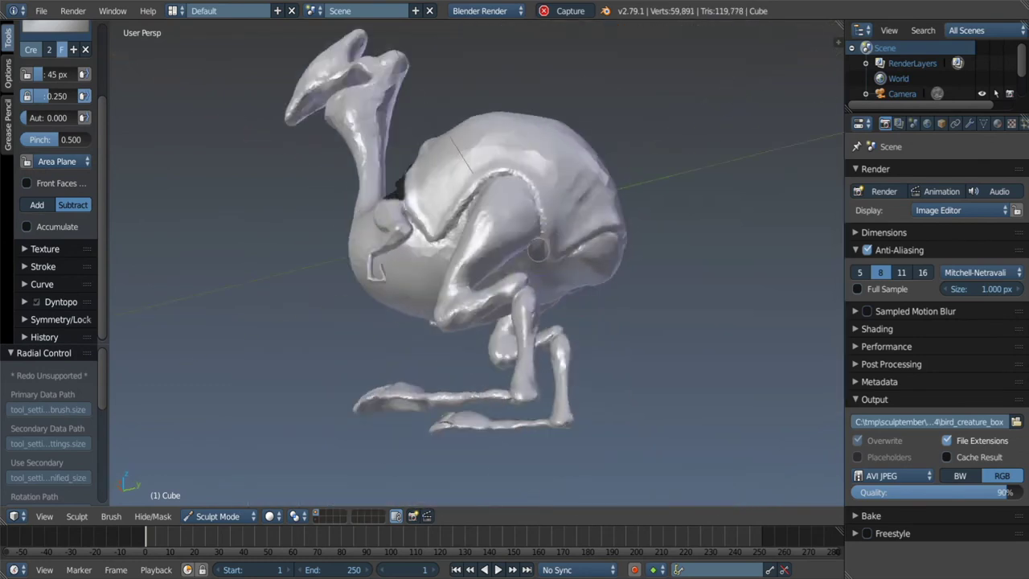
mouse_move(572, 326)
middle_mouse_down()
mouse_move(514, 241)
mouse_move(487, 138)
mouse_move(406, 175)
mouse_move(378, 256)
mouse_move(366, 231)
middle_mouse_up()
scroll(514, 241, "up", 3)
scroll(487, 138, "up", 2)
scroll(488, 139, "up", 3)
key("g")
scroll(378, 256, "down", 2)
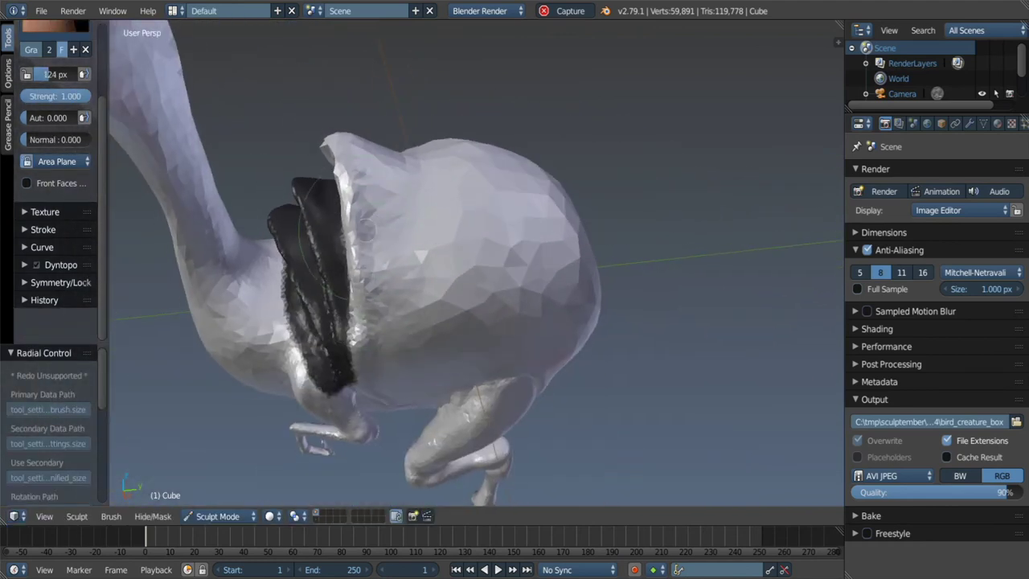
scroll(334, 137, "up", 2)
Select the Draw brush at an 85 px radius over the head.
key("x")
scroll(367, 129, "up", 3)
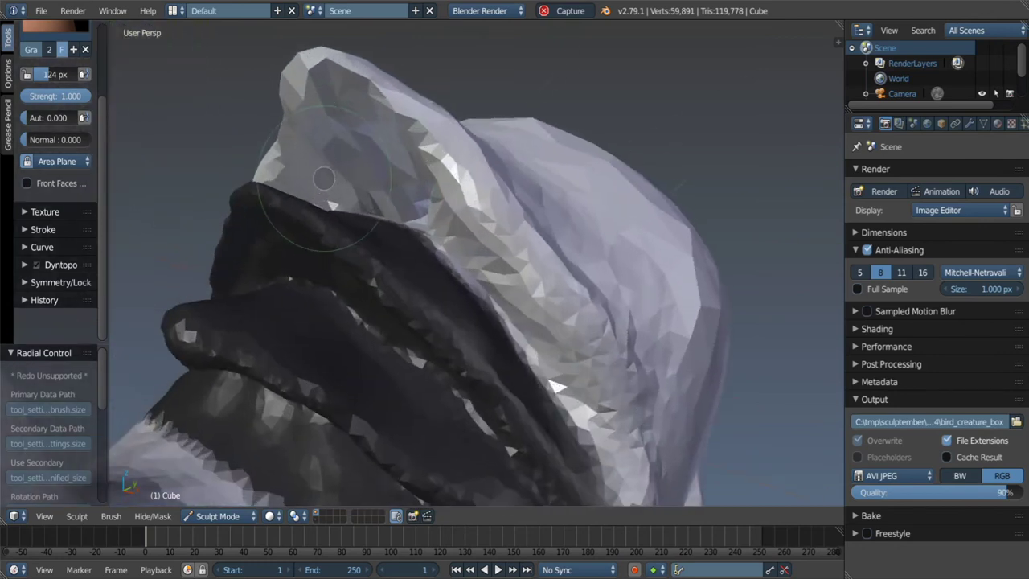
scroll(394, 181, "up", 1)
key("f")
left_click(371, 173)
middle_click_drag(371, 173, 365, 190)
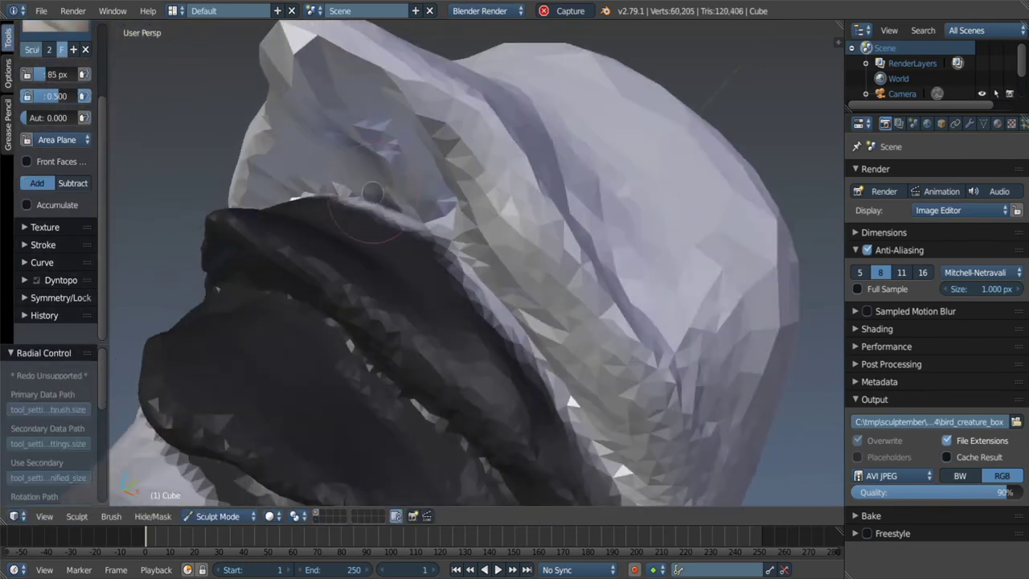
Build up the unmasked part of the head crest with the Draw brush.
key("m")
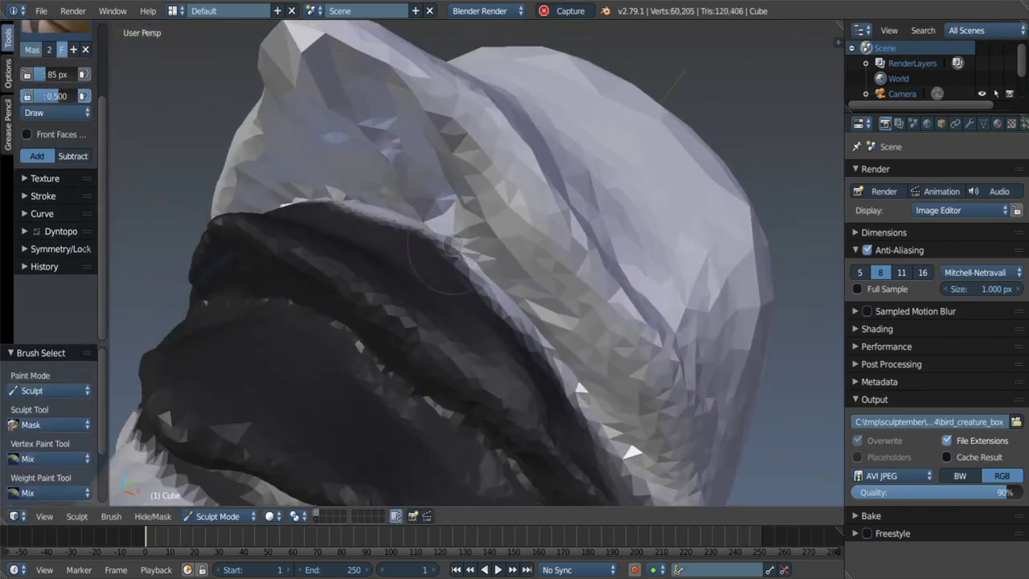
middle_click_drag(484, 278, 354, 149)
key("x")
mouse_move(353, 149)
left_mouse_down()
mouse_move(474, 209)
mouse_move(602, 313)
left_mouse_up()
key("shift+s")
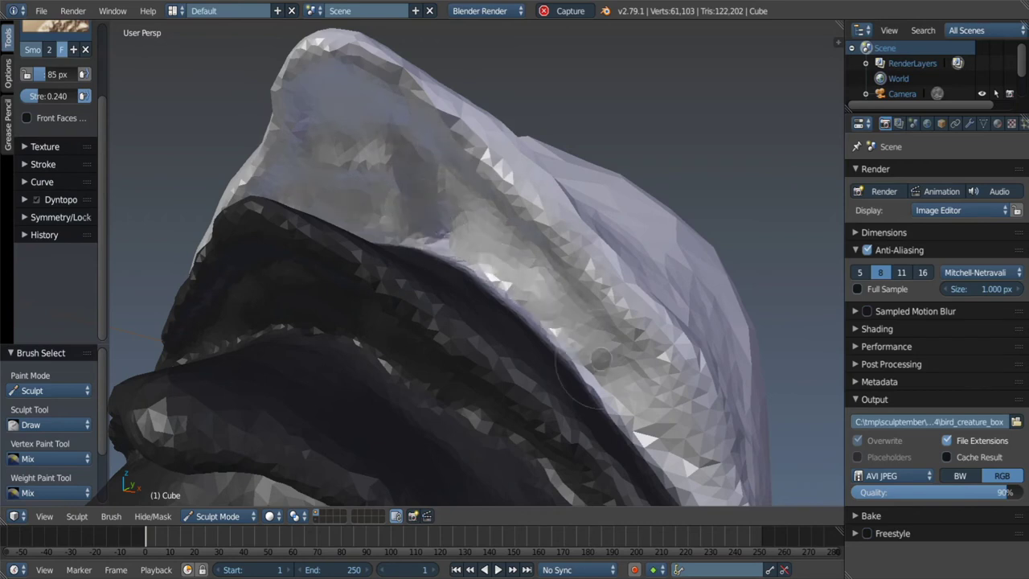
Smooth the crest surface and draw more raised strokes along it.
key("c")
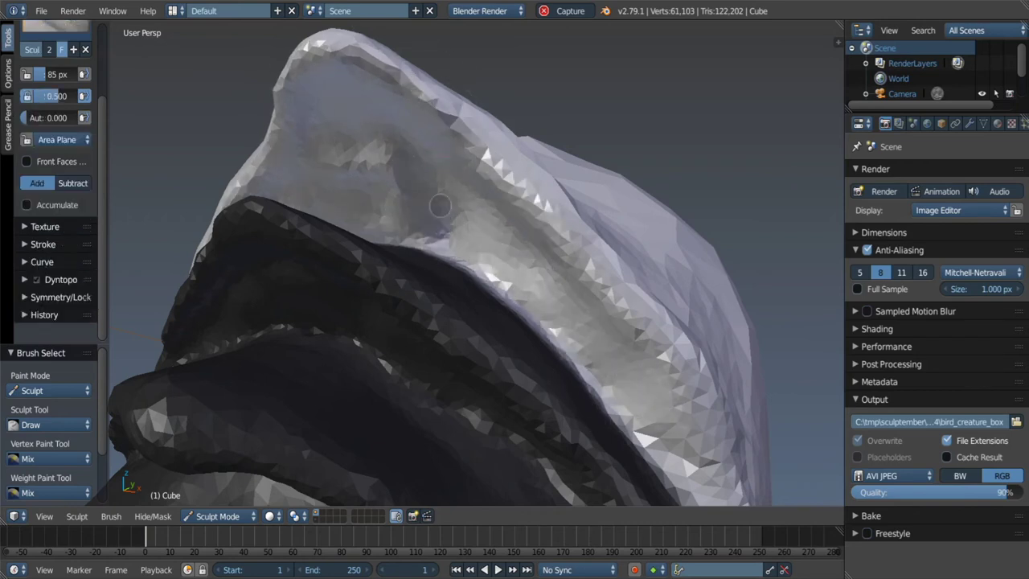
mouse_move(386, 119)
middle_mouse_down()
mouse_move(331, 210)
mouse_move(402, 209)
middle_mouse_up()
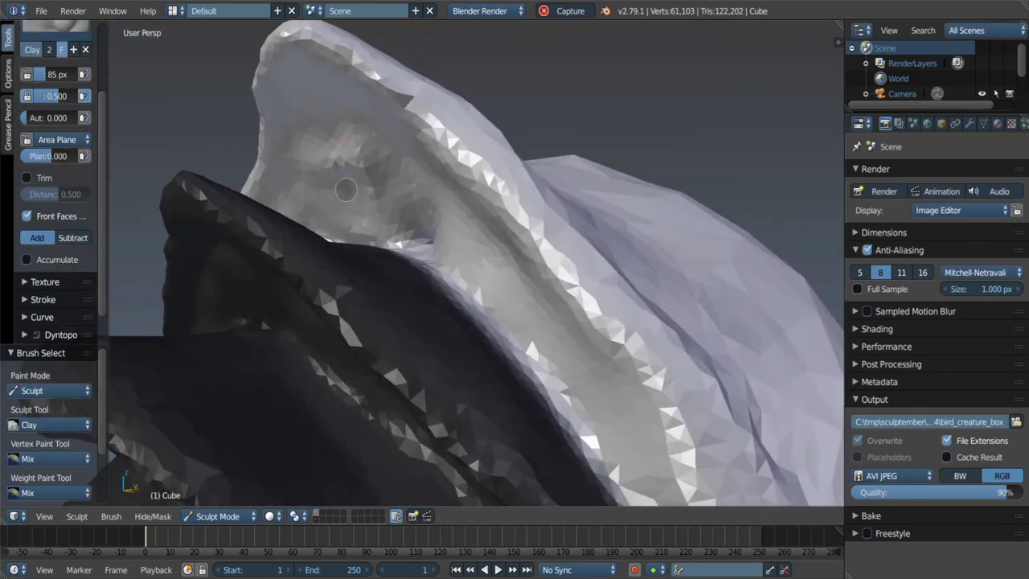
key("x")
left_click_drag(433, 216, 378, 225, "shift")
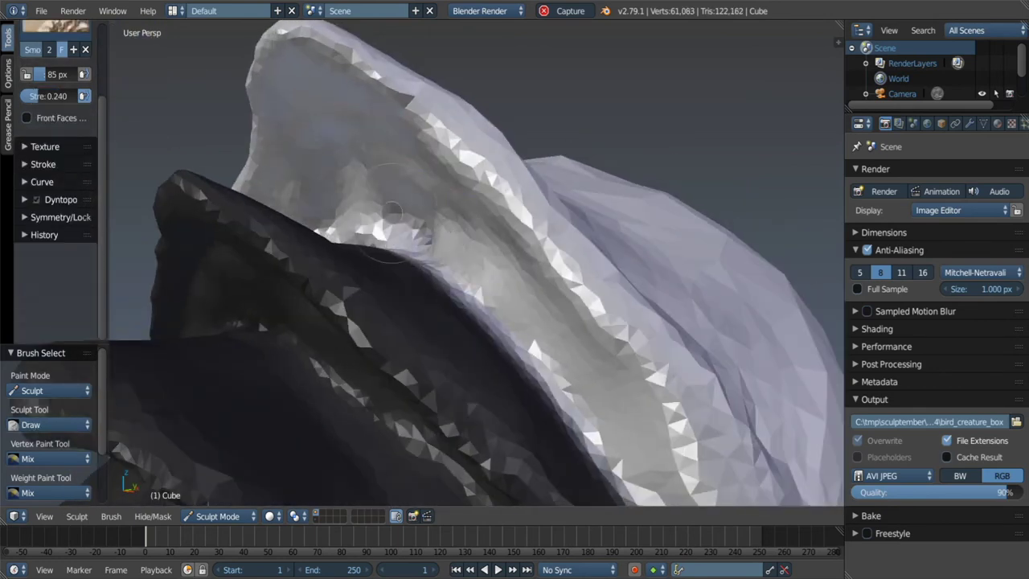
middle_click_drag(378, 225, 401, 160)
left_click_drag(401, 145, 557, 258)
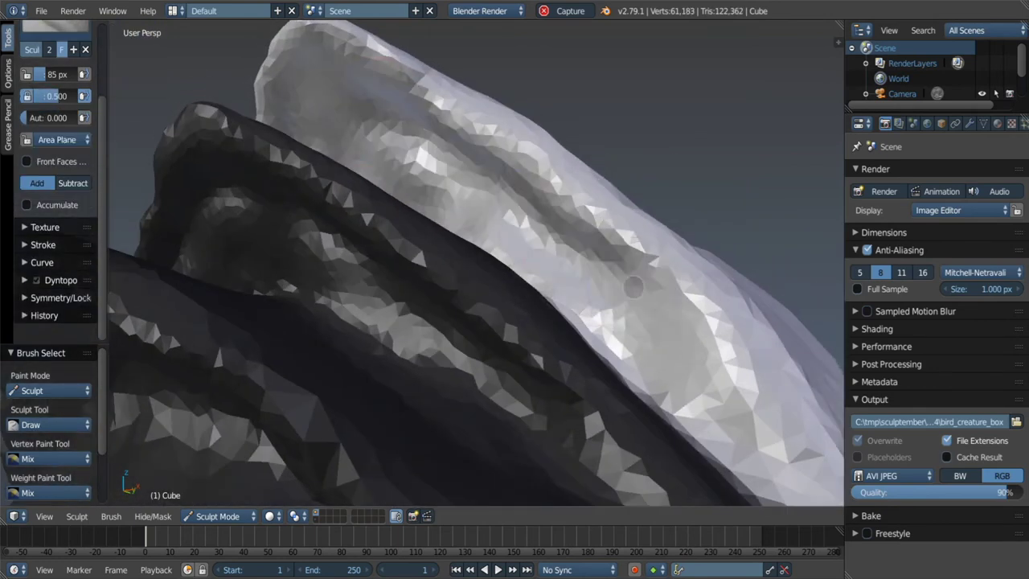
left_click_drag(633, 286, 723, 386)
Crease a sharp line along the top of the head crest.
key("shift+c")
left_click_drag(691, 346, 450, 173)
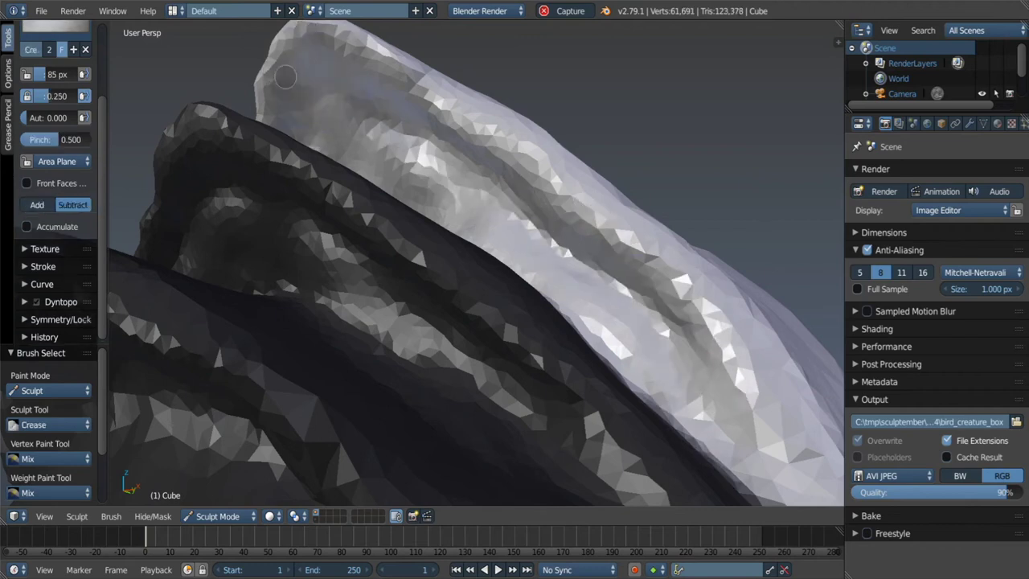
left_click_drag(285, 77, 476, 167)
scroll(515, 182, "down", 5)
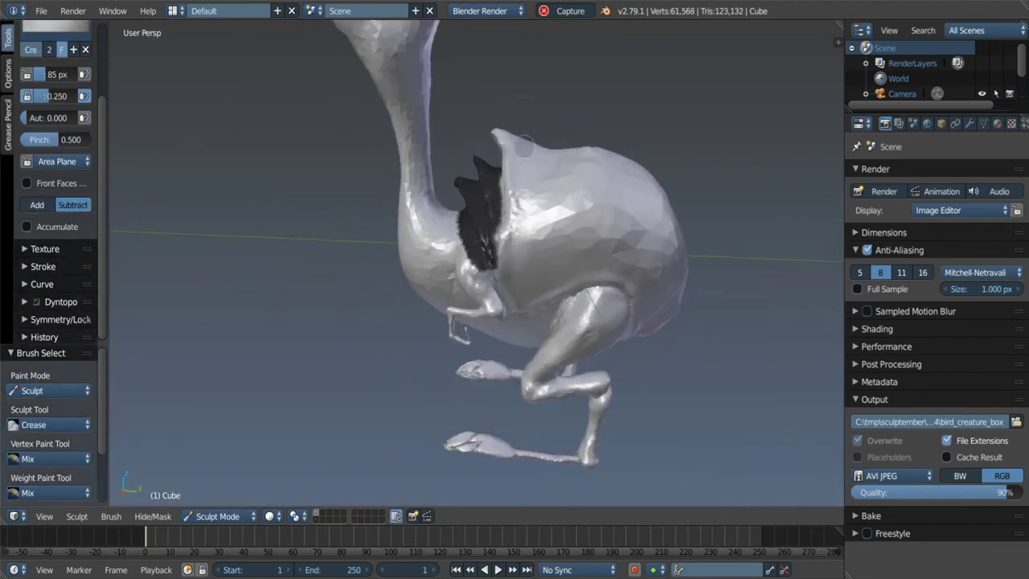
Set the Grab brush radius to 129 px around the bird's head.
middle_click_drag(514, 182, 505, 195)
scroll(505, 195, "up", 4)
key("g")
key("f")
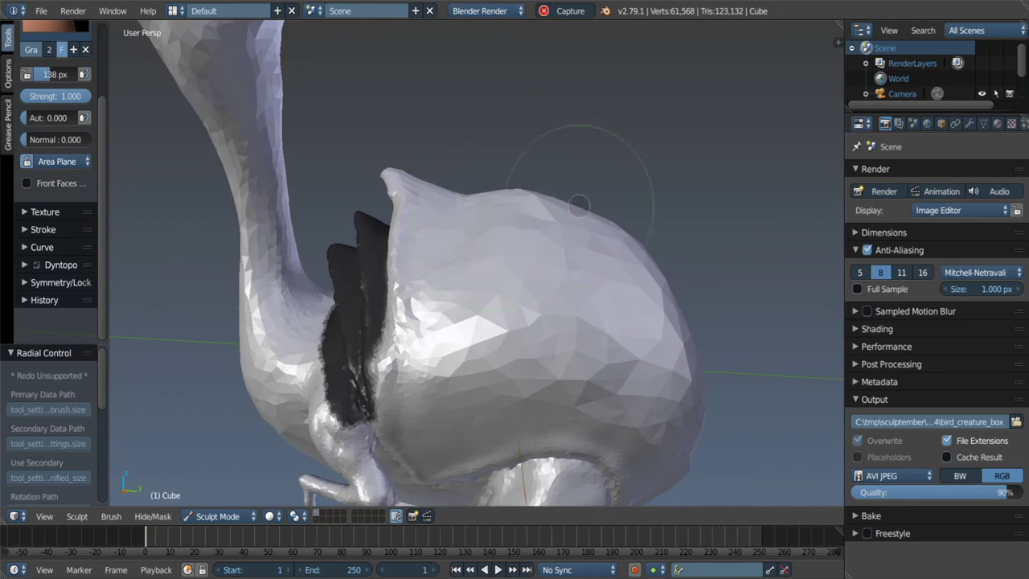
scroll(579, 205, "up", 2)
mouse_move(505, 195)
middle_mouse_down()
mouse_move(320, 186)
mouse_move(375, 218)
middle_mouse_up()
scroll(369, 187, "up", 2)
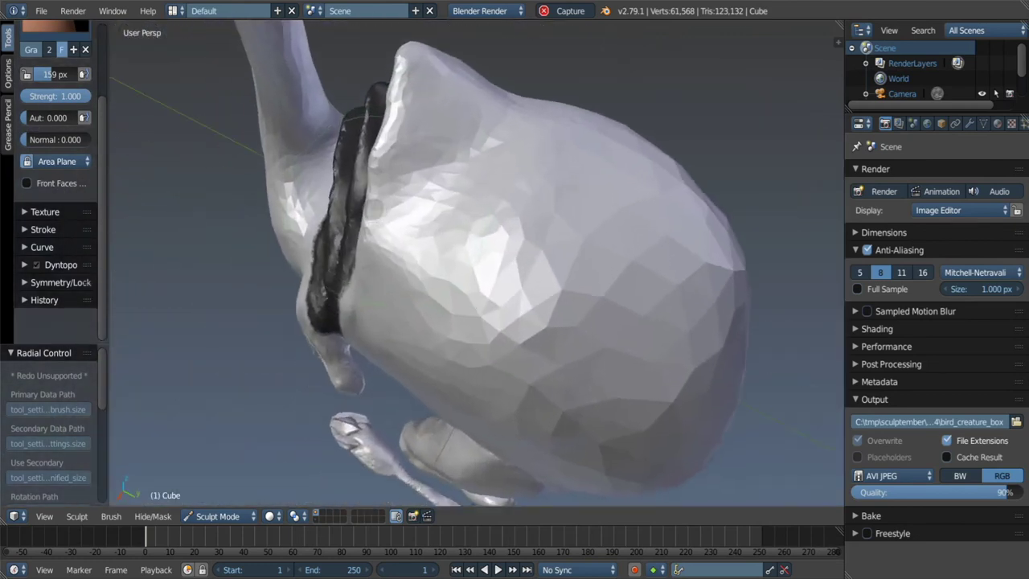
key("f")
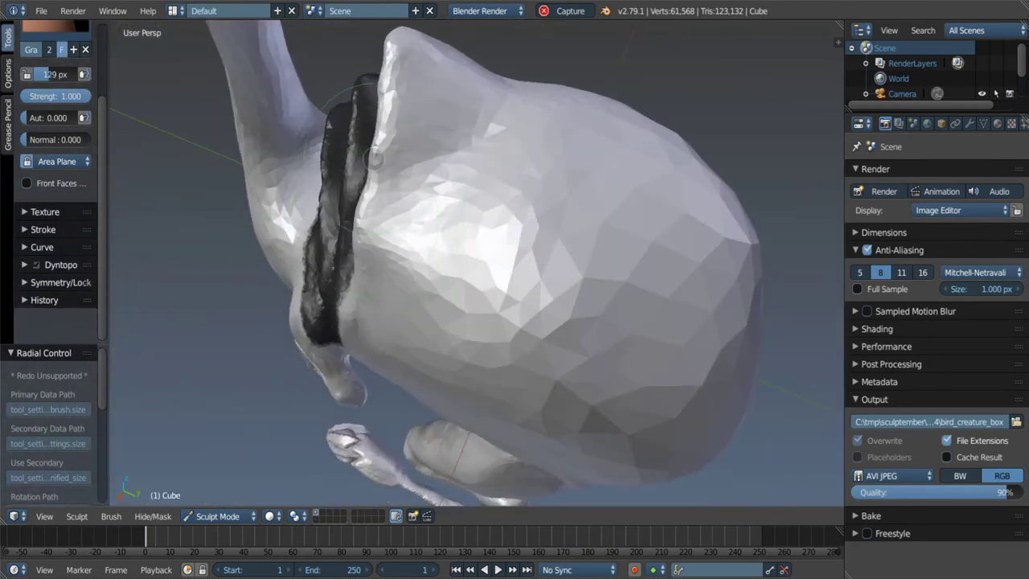
Crease the pale surface beside the masked spikes.
middle_click_drag(354, 201, 425, 115)
key("shift+c")
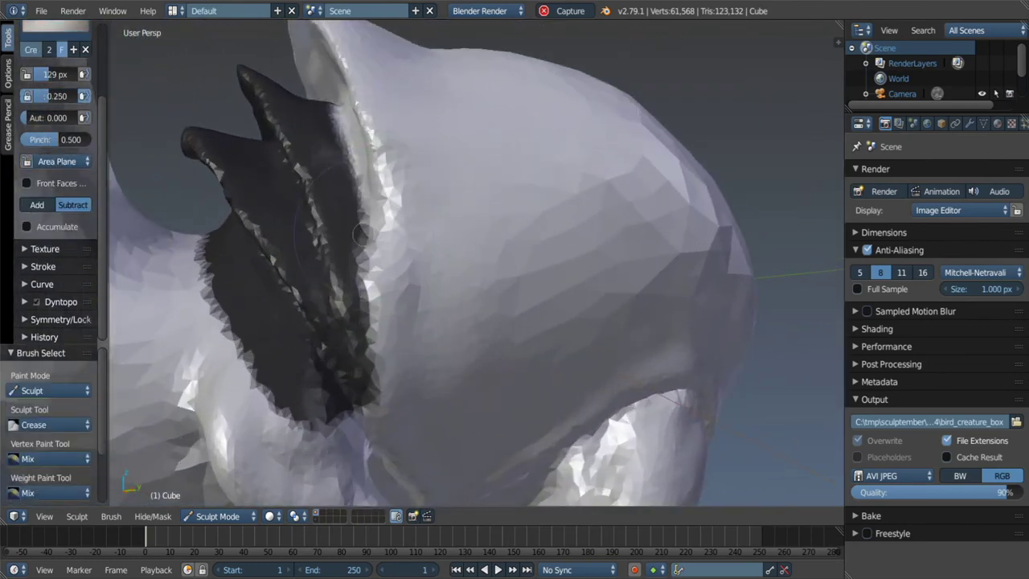
scroll(366, 205, "up", 2)
middle_click_drag(372, 206, 370, 145)
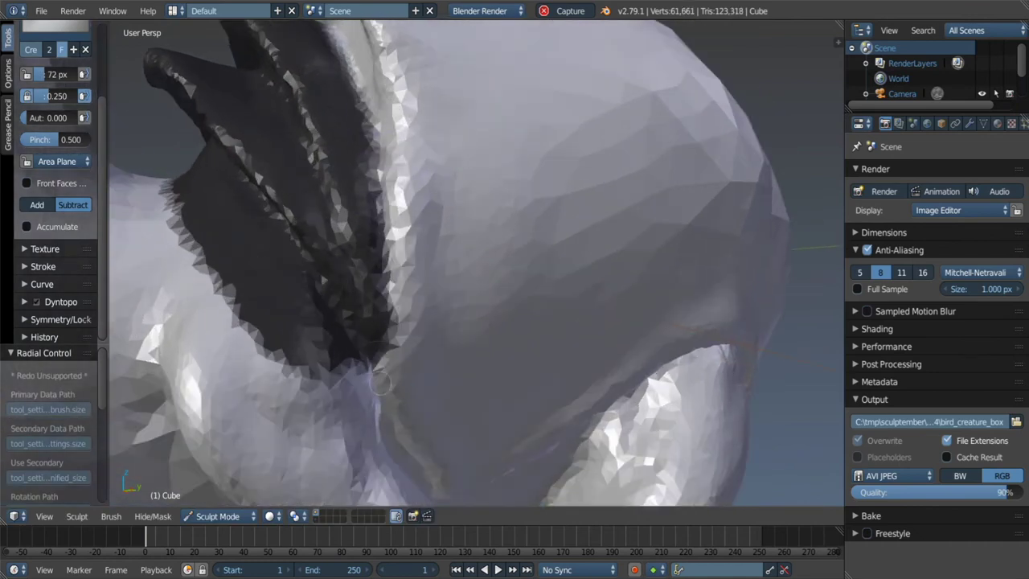
middle_click_drag(381, 384, 381, 348)
key("m")
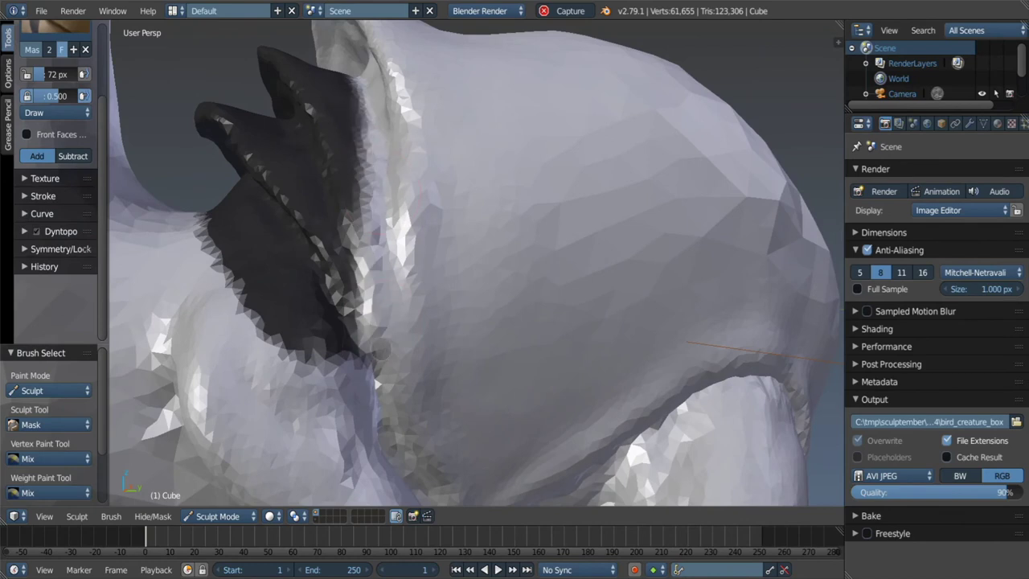
middle_click_drag(386, 87, 382, 182)
key("shift+c")
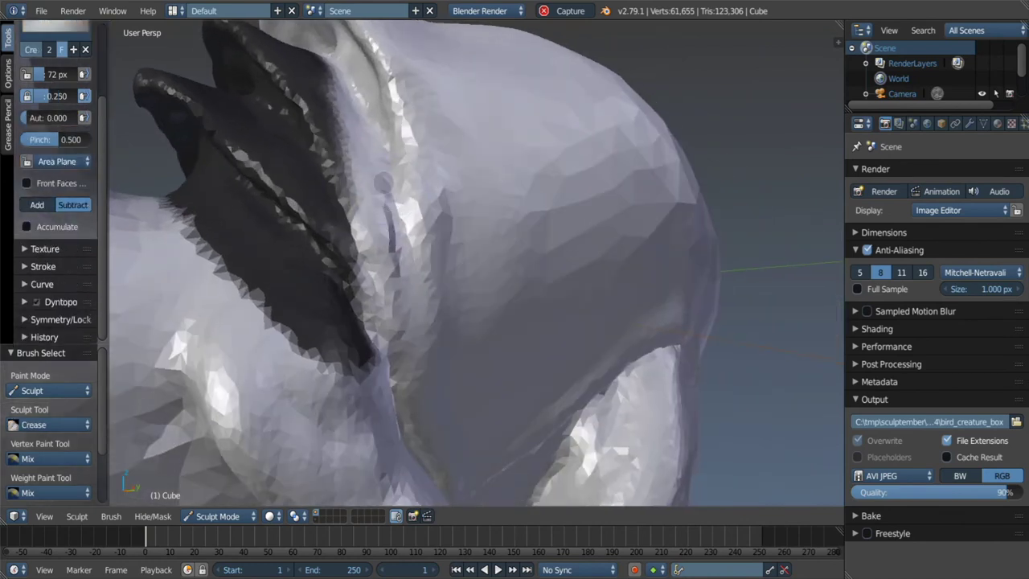
middle_click_drag(401, 371, 413, 305)
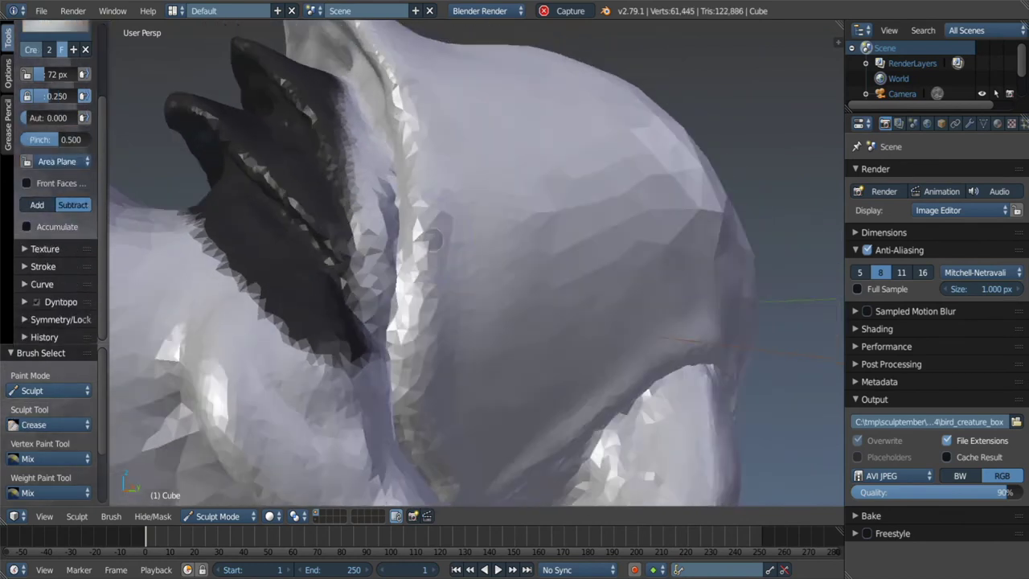
left_click_drag(414, 305, 434, 386, "shift")
Scrape the rim along the masked spikes flatter and re-crease its edge.
key("m")
scroll(430, 173, "down", 5)
mouse_move(429, 173)
middle_mouse_down()
mouse_move(402, 185)
mouse_move(375, 306)
middle_mouse_up()
scroll(380, 175, "up", 6)
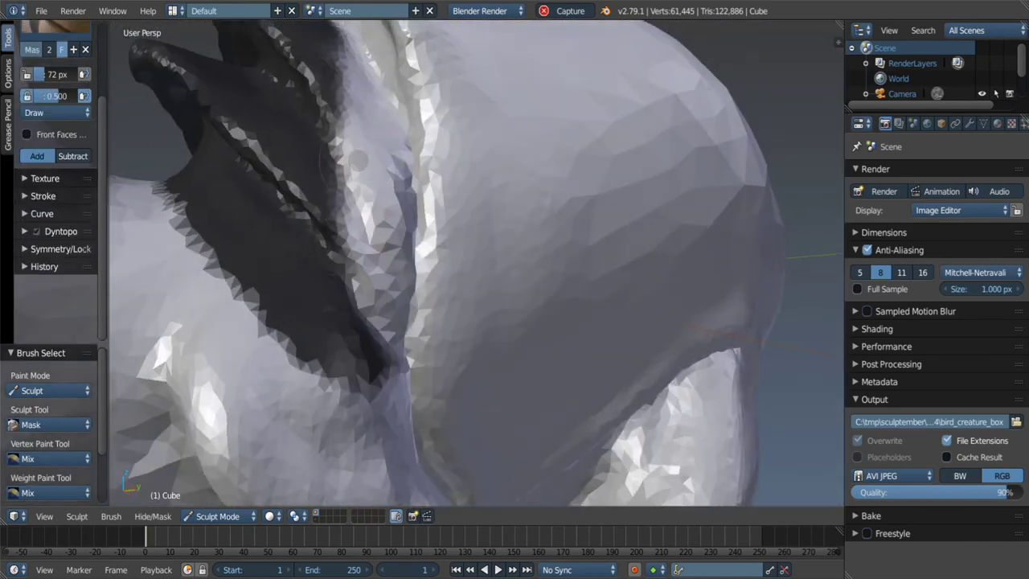
middle_click_drag(358, 161, 376, 167)
key("shift+t")
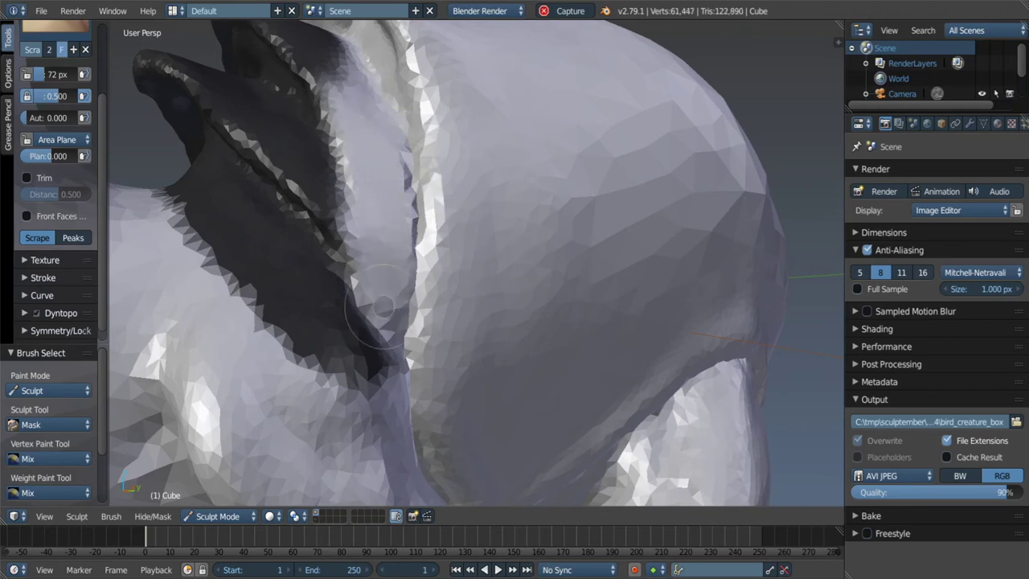
middle_click_drag(381, 307, 336, 179)
key("shift+c")
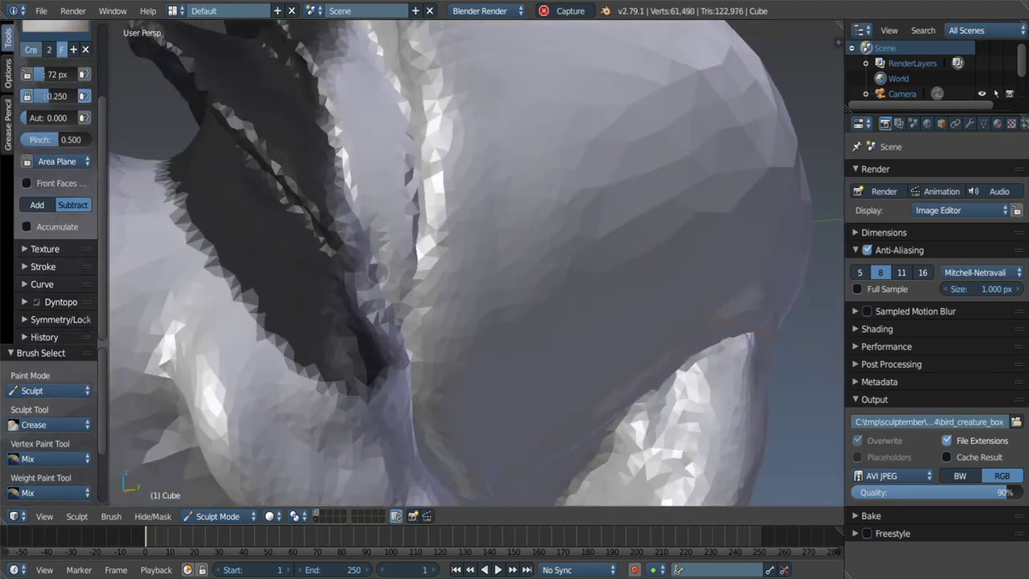
Set the Grab brush to 160 px and orbit out to view the whole bird.
key("g")
scroll(466, 266, "down", 5)
middle_click_drag(467, 265, 498, 265)
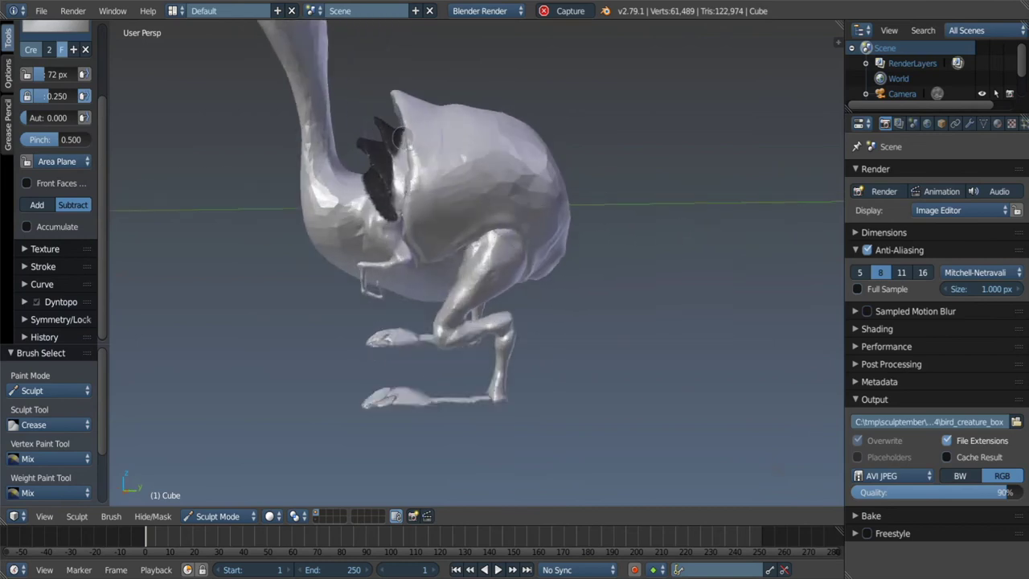
scroll(466, 265, "up", 5)
key("f")
left_click(446, 210)
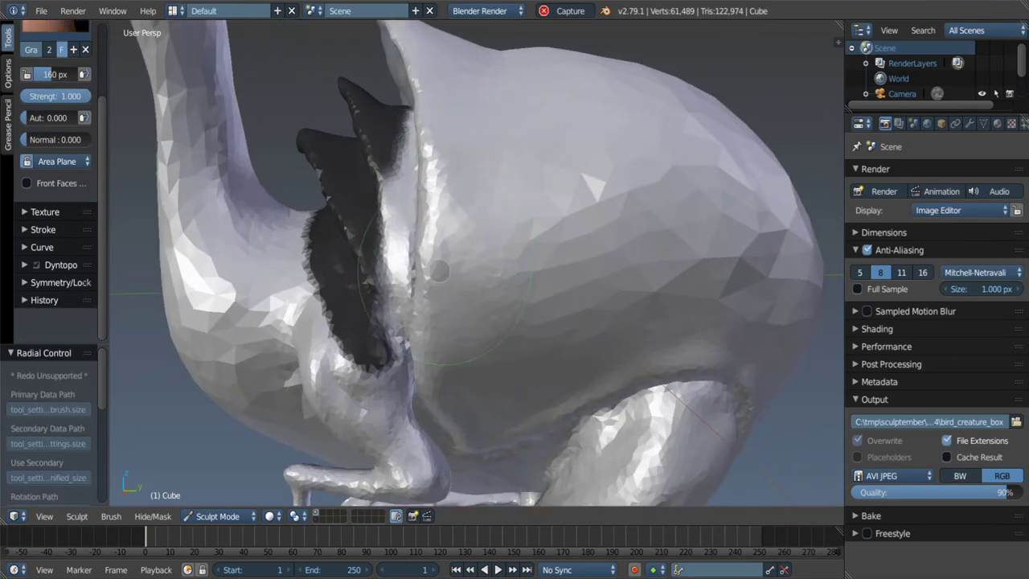
middle_click_drag(428, 138, 426, 228)
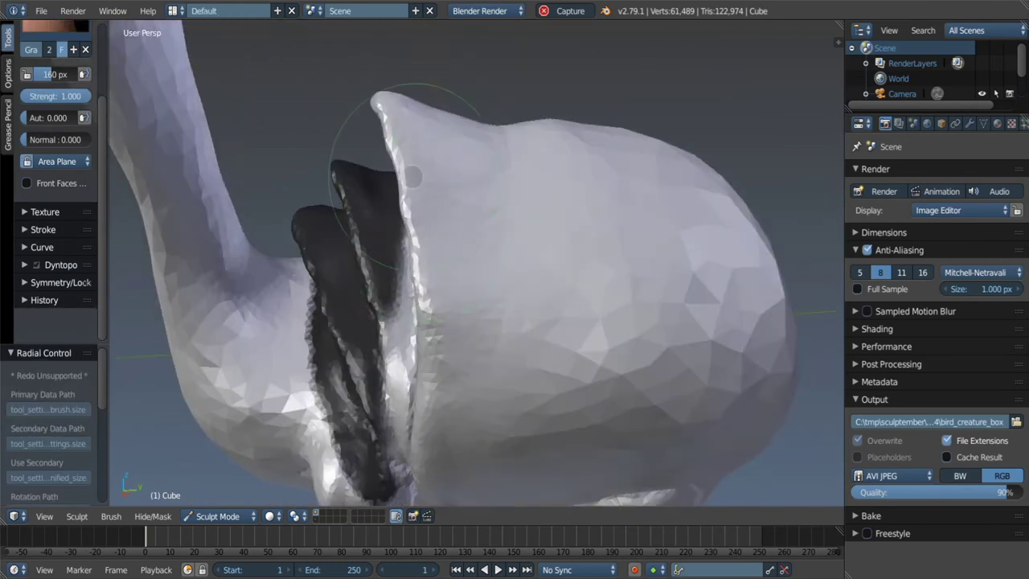
mouse_move(411, 177)
middle_mouse_down()
mouse_move(471, 115)
mouse_move(387, 171)
middle_mouse_up()
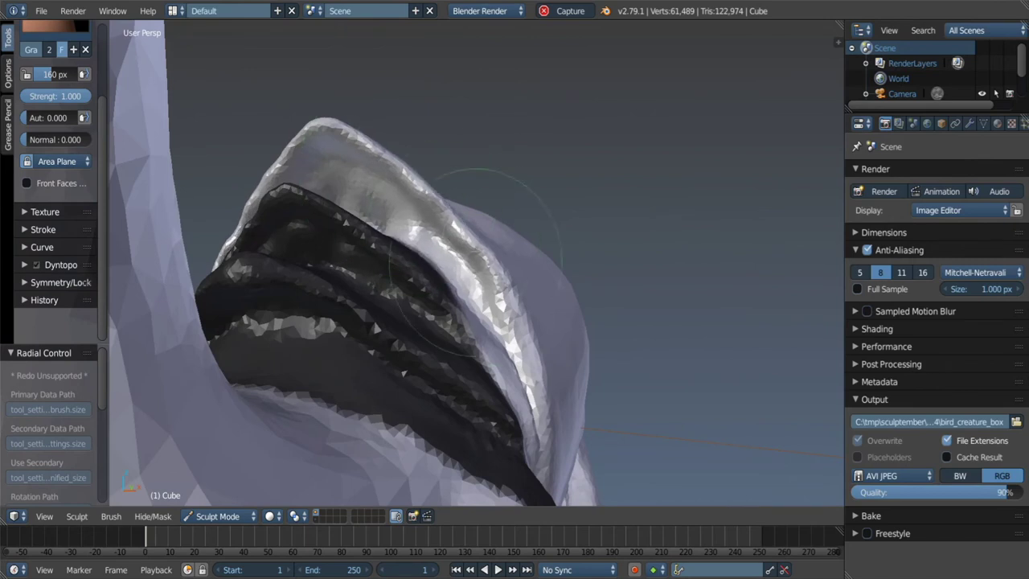
scroll(496, 266, "down", 5)
mouse_move(497, 265)
middle_mouse_down()
mouse_move(471, 103)
mouse_move(425, 206)
middle_mouse_up()
Orbit around the bird, then switch to a Right Ortho side view.
scroll(413, 172, "down", 2)
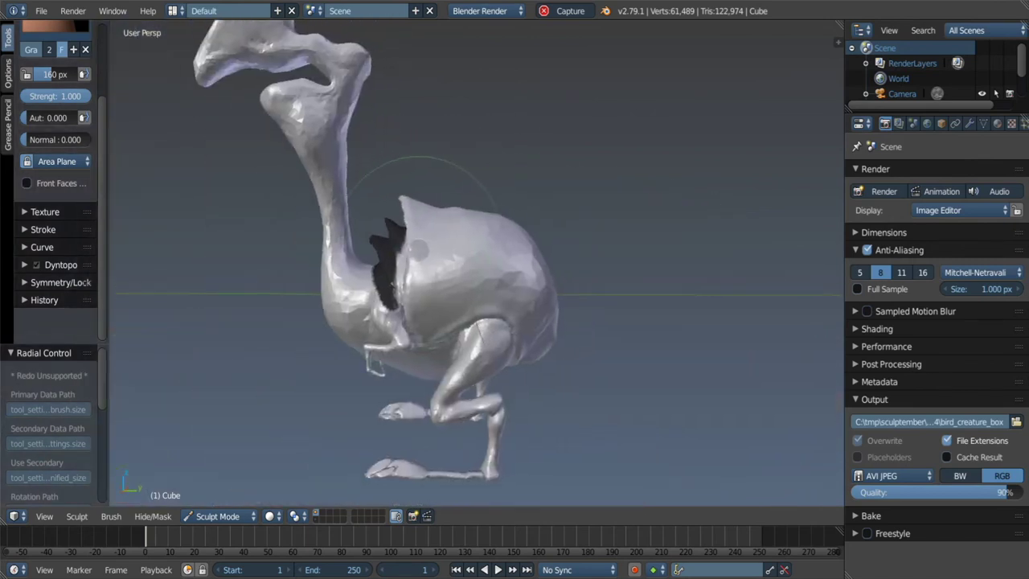
middle_click_drag(413, 172, 397, 218)
scroll(394, 213, "up", 2)
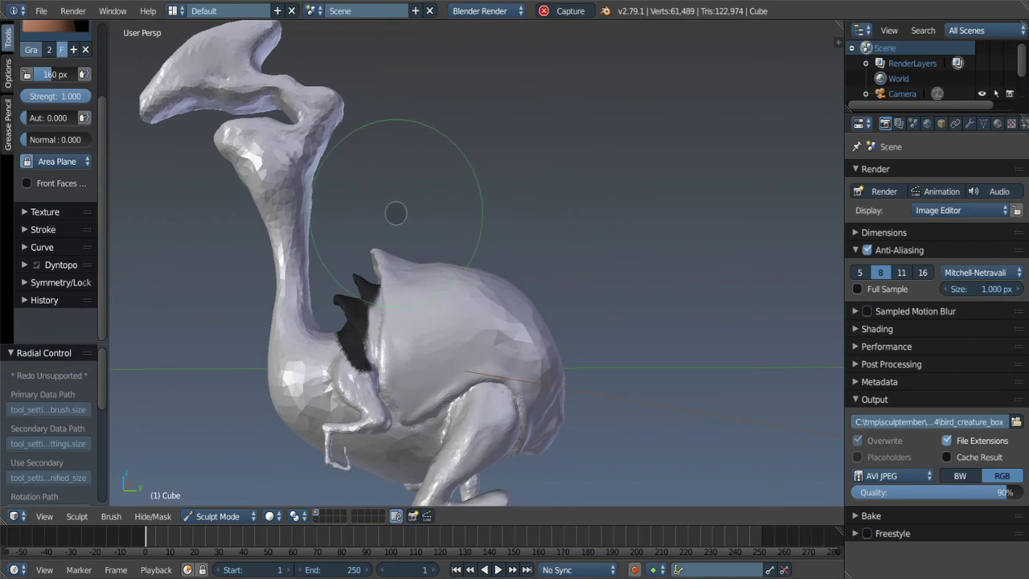
middle_click_drag(395, 213, 347, 225)
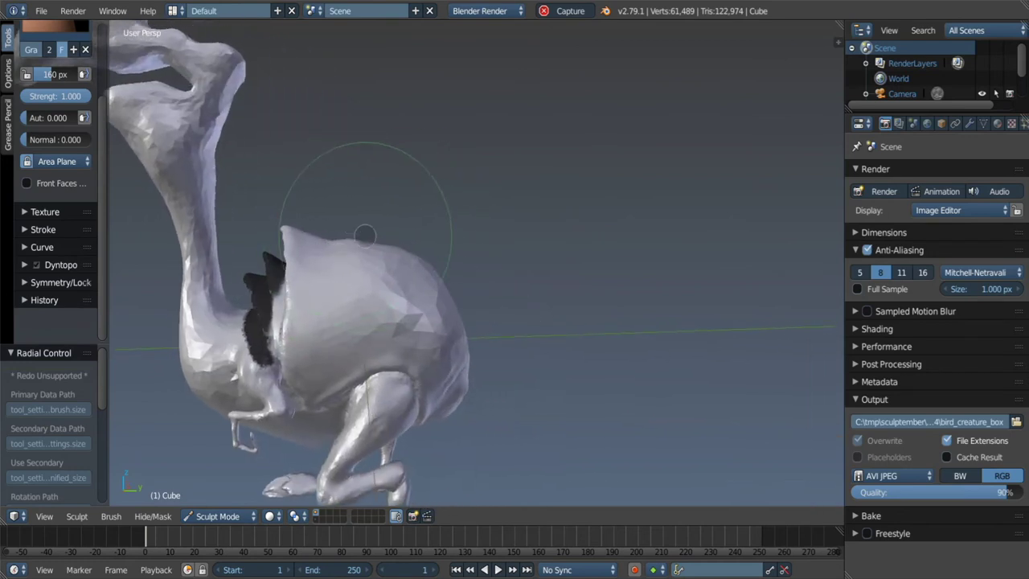
scroll(423, 216, "up", 1)
key("KP_3")
scroll(424, 215, "up", 4)
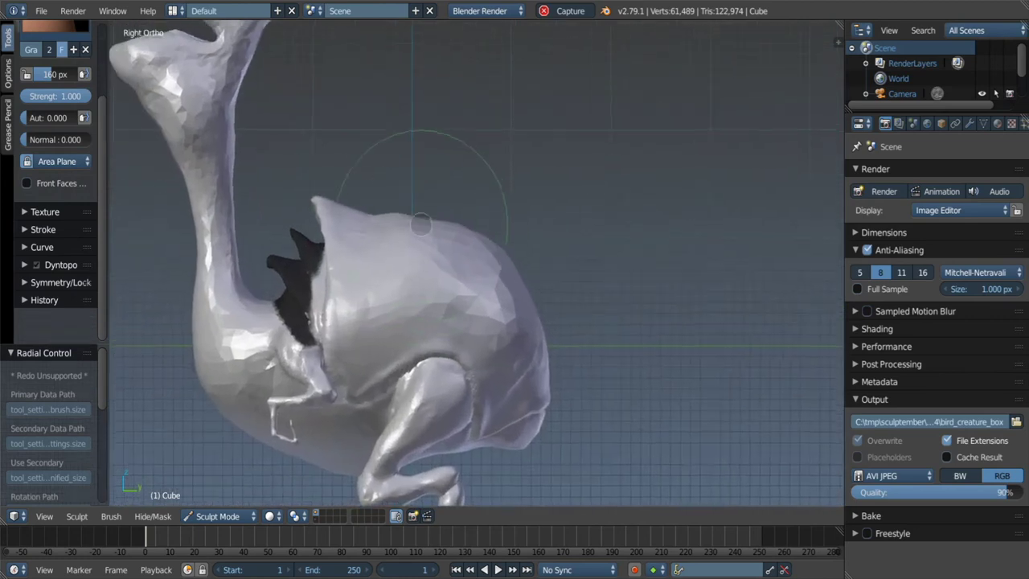
scroll(427, 212, "up", 3)
Pull two spikes up from the back with a 117 px Snake Hook brush.
key("k")
key("f")
left_click(399, 207)
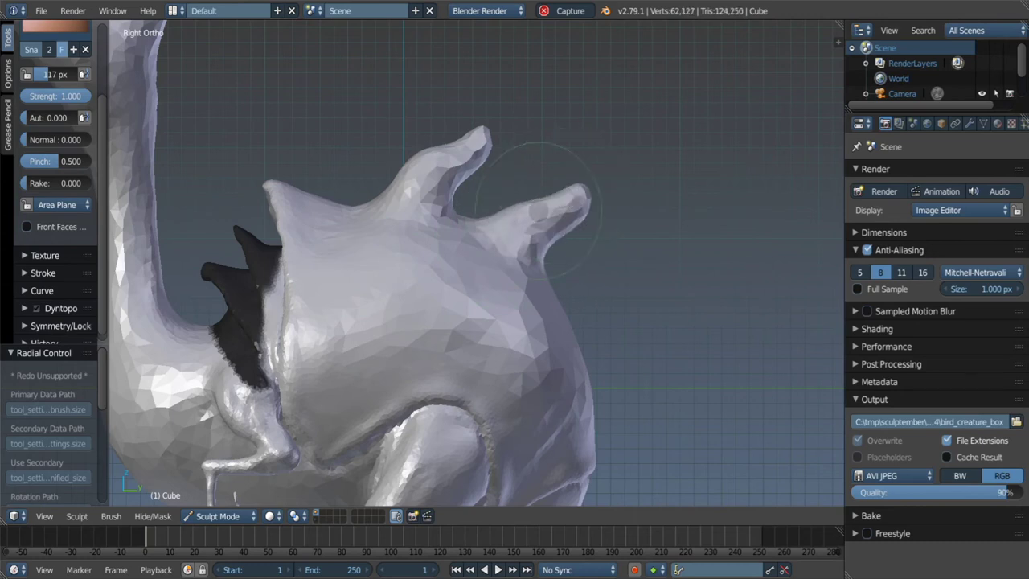
middle_click_drag(539, 207, 522, 294, "shift")
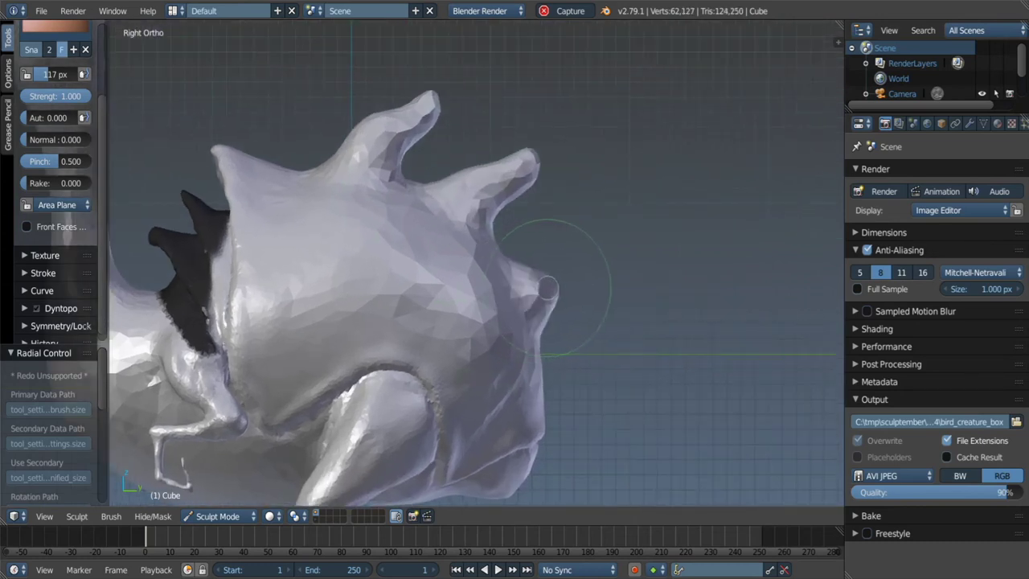
mouse_move(492, 239)
middle_mouse_down()
mouse_move(509, 266)
mouse_move(502, 278)
middle_mouse_up()
Mask a dark patch on the rear of the body beneath the spikes.
key("m")
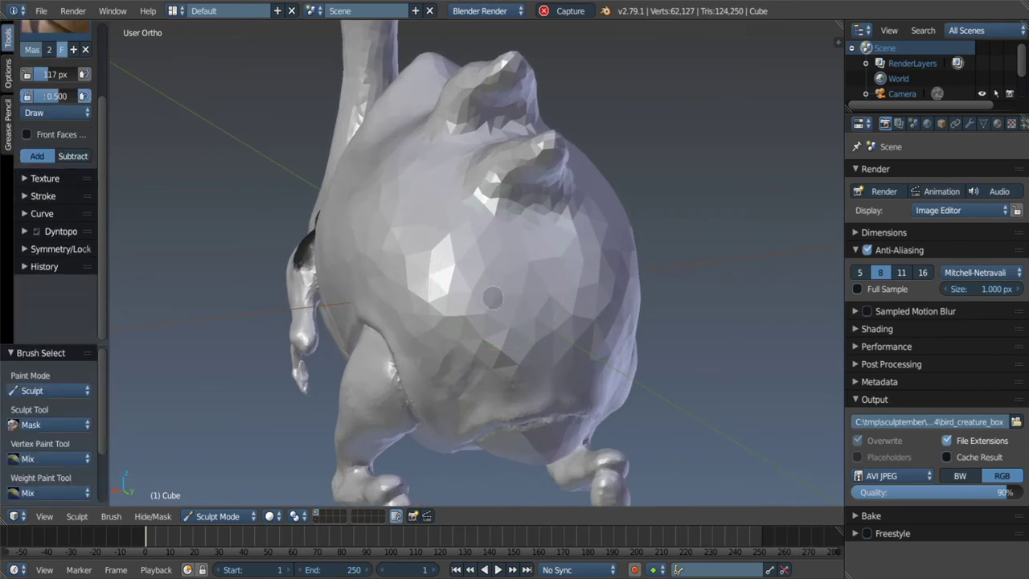
mouse_move(482, 277)
left_mouse_down()
mouse_move(474, 298)
mouse_move(446, 253)
left_mouse_up()
mouse_move(446, 253)
middle_mouse_down()
mouse_move(413, 254)
mouse_move(579, 305)
mouse_move(546, 282)
mouse_move(502, 291)
mouse_move(536, 271)
mouse_move(526, 265)
mouse_move(631, 208)
middle_mouse_up()
Return to the Snake Hook brush and resize it to 120 px, then 89 px.
key("f")
left_click(562, 282)
key("k")
key("f")
left_click(535, 280)
key("f")
left_click(531, 273)
Switch to the Grab brush and enlarge it to 125 px, then 163 px.
key("g")
key("f")
left_click(527, 265)
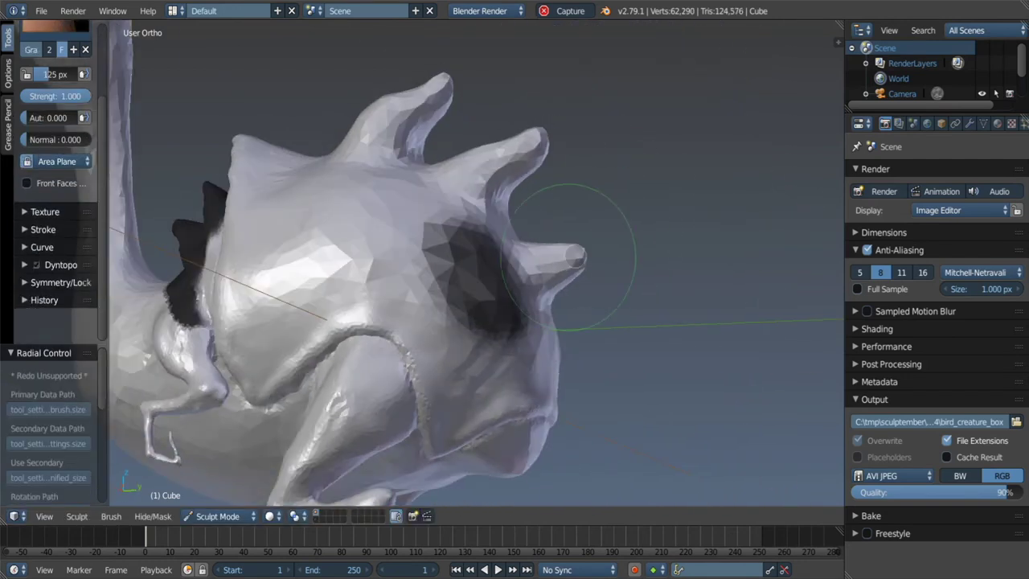
mouse_move(568, 256)
middle_mouse_down()
mouse_move(596, 233)
mouse_move(539, 157)
mouse_move(535, 185)
mouse_move(553, 226)
mouse_move(555, 145)
mouse_move(627, 203)
middle_mouse_up()
key("f")
left_click(580, 243)
mouse_move(675, 161)
middle_mouse_down()
mouse_move(618, 191)
mouse_move(608, 160)
mouse_move(469, 263)
mouse_move(529, 264)
mouse_move(540, 303)
mouse_move(599, 169)
middle_mouse_up()
Scrape the side of the head spike, then set up an enlarged Grab brush.
key("shift+s")
left_click_drag(595, 169, 611, 171)
mouse_move(611, 171)
middle_mouse_down()
mouse_move(570, 238)
mouse_move(650, 206)
mouse_move(609, 234)
mouse_move(597, 230)
mouse_move(616, 218)
mouse_move(638, 271)
mouse_move(660, 277)
mouse_move(656, 251)
mouse_move(581, 243)
mouse_move(651, 274)
mouse_move(654, 250)
mouse_move(736, 239)
middle_mouse_up()
key("g")
key("f")
left_click(673, 254)
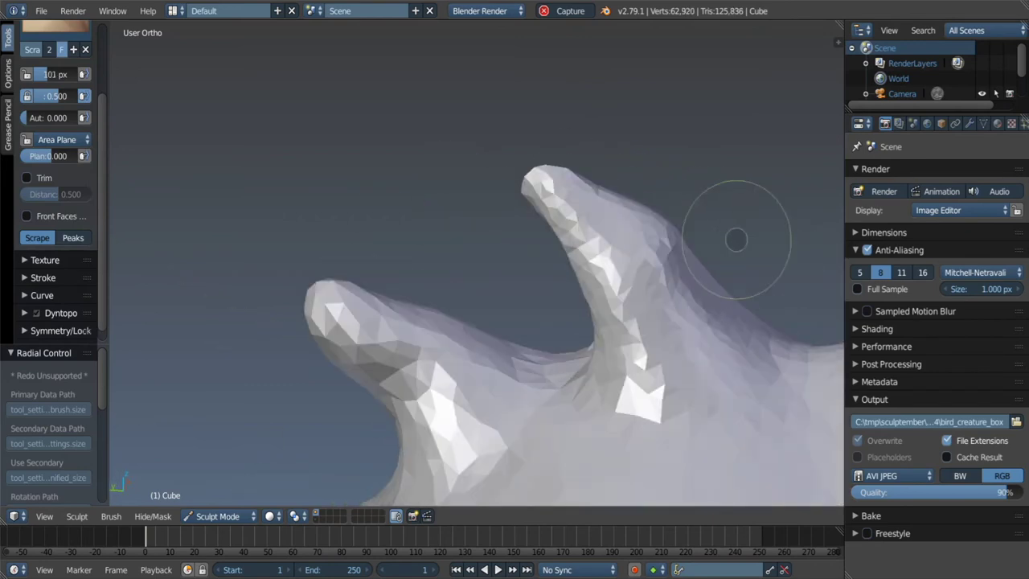
Crease the inside of one of the two back spikes with the Crease brush.
mouse_move(599, 188)
middle_mouse_down()
mouse_move(684, 184)
mouse_move(562, 172)
middle_mouse_up()
key("shift+c")
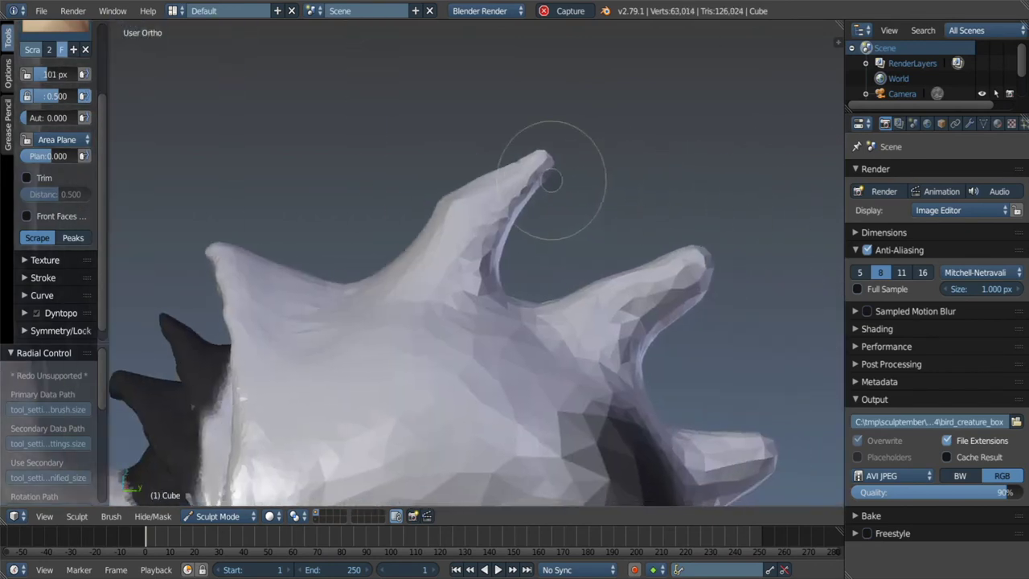
mouse_move(523, 225)
middle_mouse_down()
mouse_move(522, 204)
mouse_move(515, 241)
middle_mouse_up()
scroll(524, 205, "up", 1)
scroll(482, 221, "up", 1)
scroll(438, 235, "up", 1)
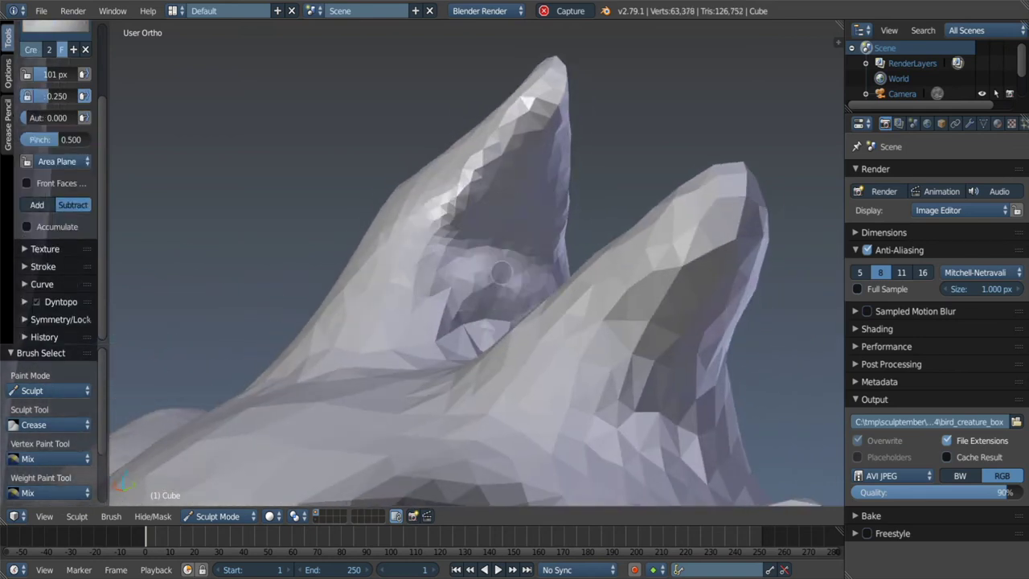
left_click(418, 244)
mouse_move(418, 245)
middle_mouse_down()
mouse_move(477, 362)
mouse_move(496, 155)
middle_mouse_up()
Scrape and flatten the spike's inner curved face.
key("shift+t")
middle_click_drag(439, 275, 450, 328)
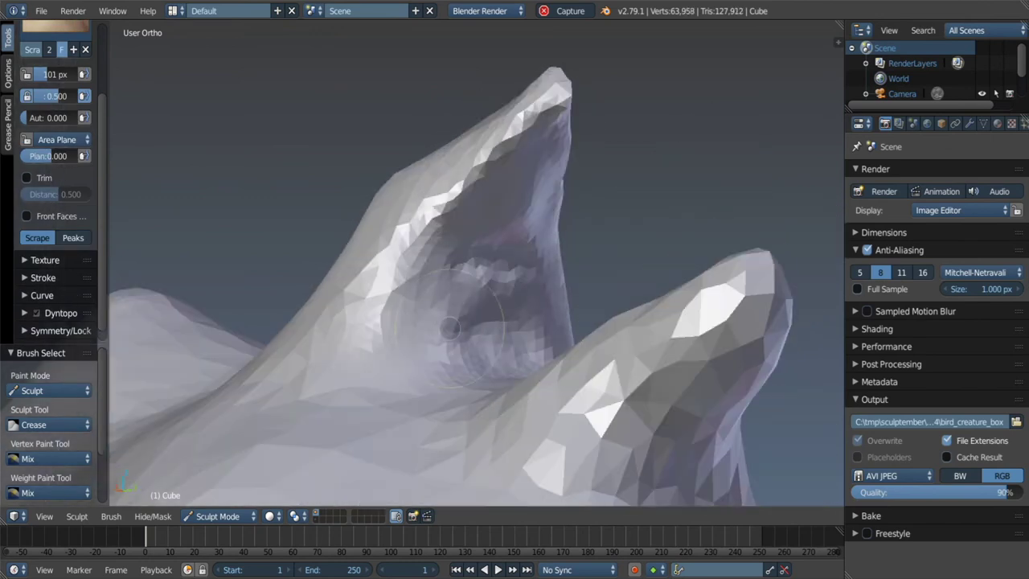
mouse_move(471, 217)
middle_mouse_down()
mouse_move(535, 299)
mouse_move(494, 178)
middle_mouse_up()
left_click_drag(495, 178, 469, 211)
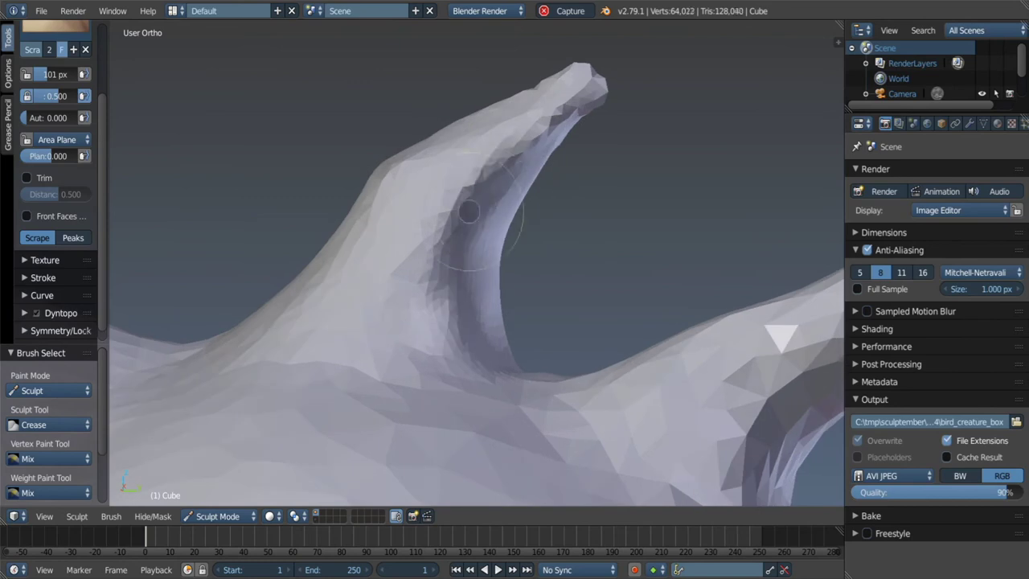
mouse_move(421, 375)
middle_mouse_down()
mouse_move(475, 280)
mouse_move(510, 142)
mouse_move(573, 120)
middle_mouse_up()
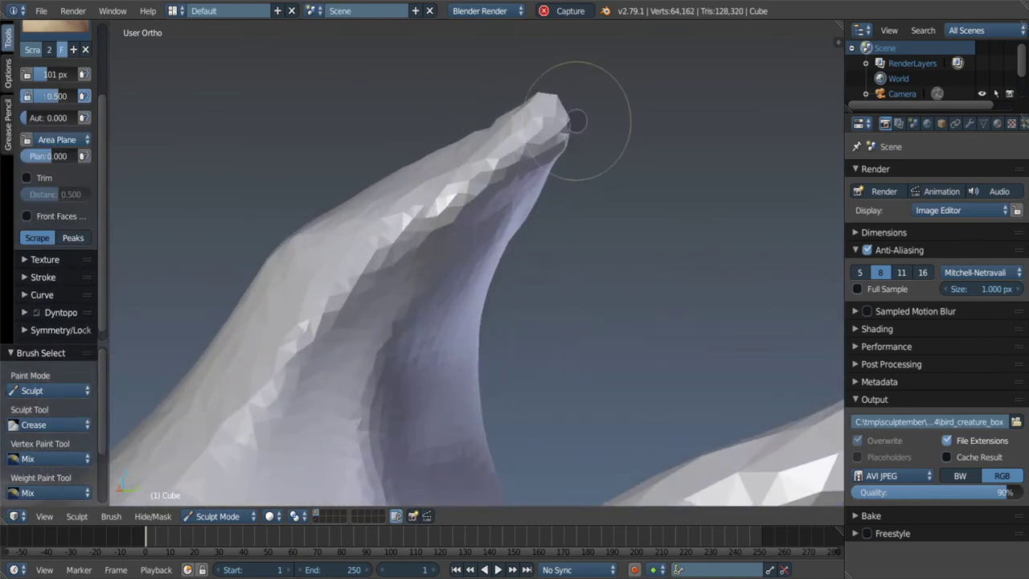
mouse_move(445, 136)
middle_mouse_down()
mouse_move(521, 236)
mouse_move(493, 236)
mouse_move(581, 259)
mouse_move(544, 270)
middle_mouse_up()
scroll(493, 236, "down", 3)
middle_click_drag(436, 292, 383, 256)
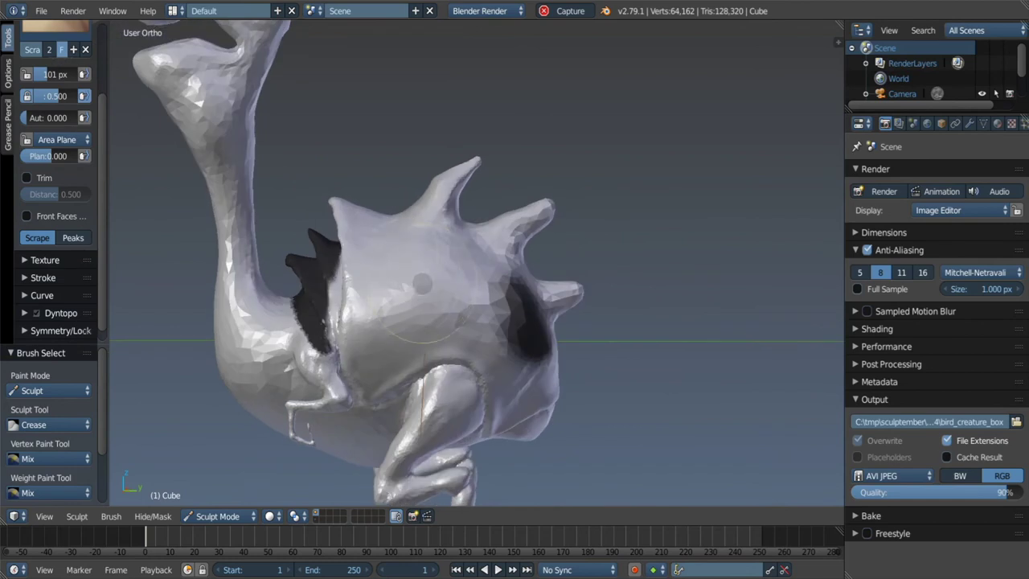
mouse_move(422, 283)
middle_mouse_down()
mouse_move(551, 241)
mouse_move(573, 321)
mouse_move(436, 172)
mouse_move(404, 229)
middle_mouse_up()
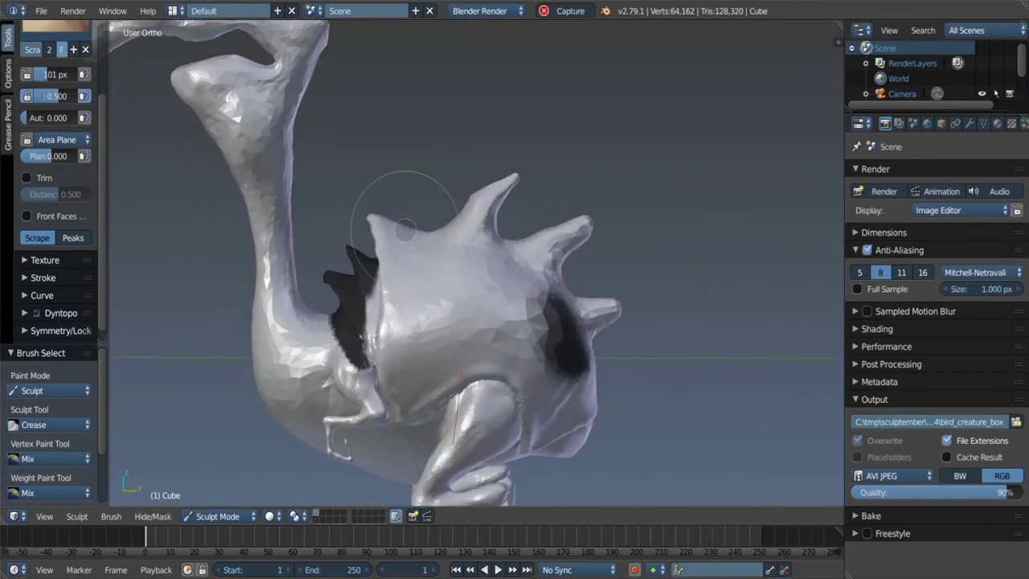
Set the Grab brush radius to 163 px.
key("g")
key("f")
left_click(441, 254)
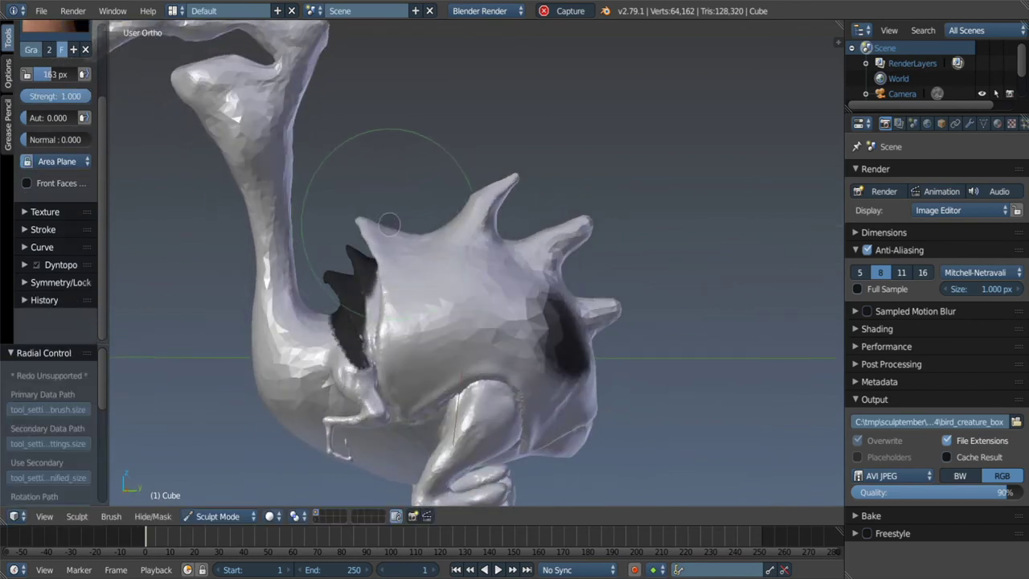
scroll(443, 236, "up", 2)
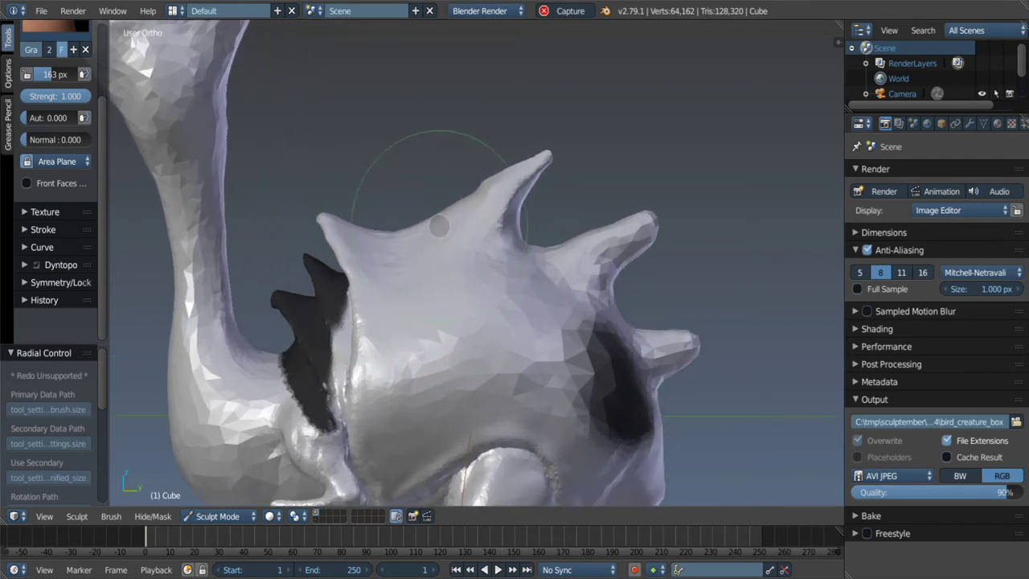
mouse_move(408, 211)
middle_mouse_down()
mouse_move(386, 193)
mouse_move(409, 210)
mouse_move(413, 166)
mouse_move(409, 291)
mouse_move(464, 261)
mouse_move(562, 233)
mouse_move(589, 299)
mouse_move(555, 265)
mouse_move(562, 233)
mouse_move(509, 230)
mouse_move(503, 242)
mouse_move(557, 188)
mouse_move(496, 218)
middle_mouse_up()
Select the Scrape brush and inspect the eye-socket region and horns from several angles.
key("shift+t")
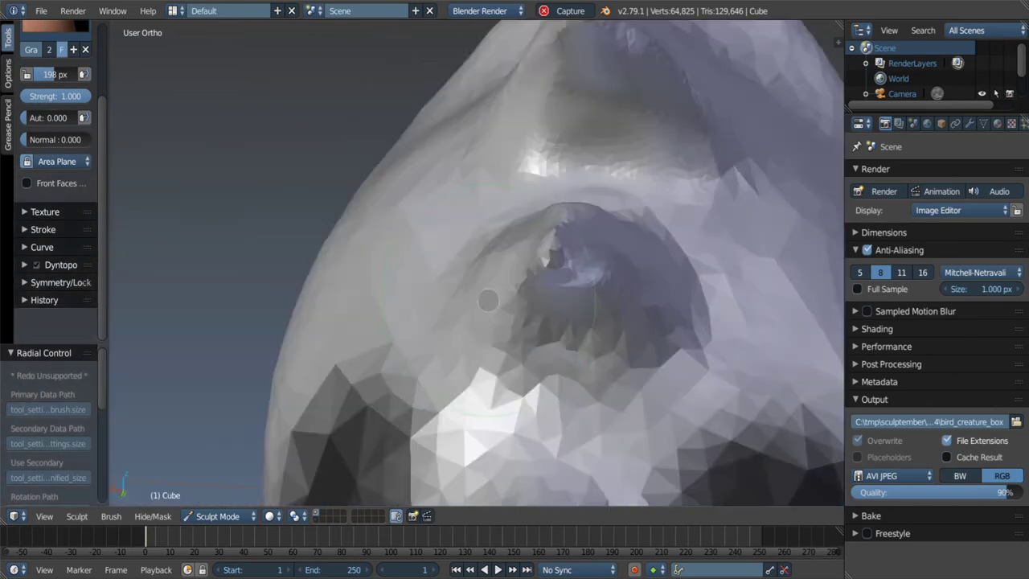
middle_click_drag(487, 300, 571, 301)
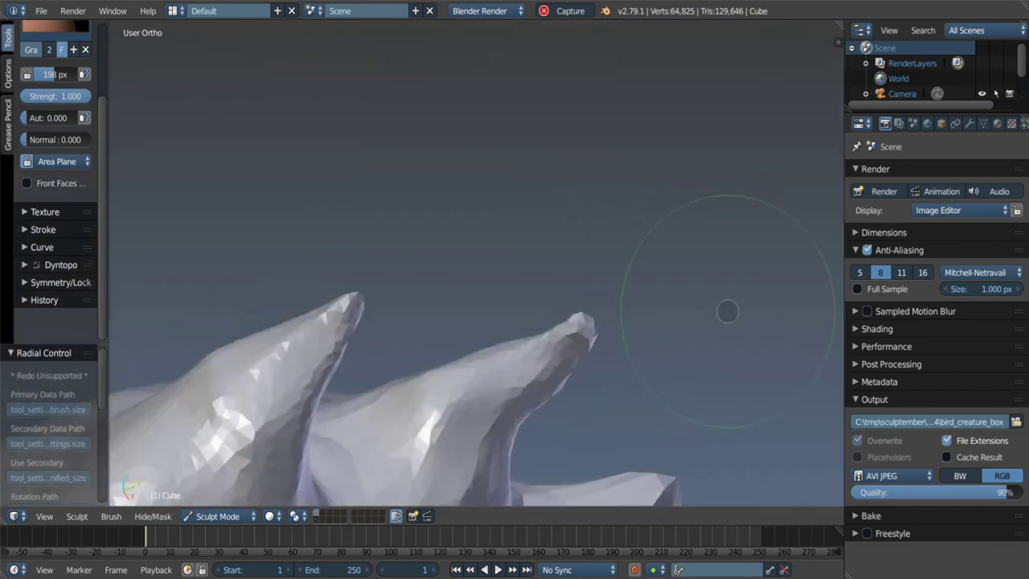
middle_click_drag(725, 310, 576, 348)
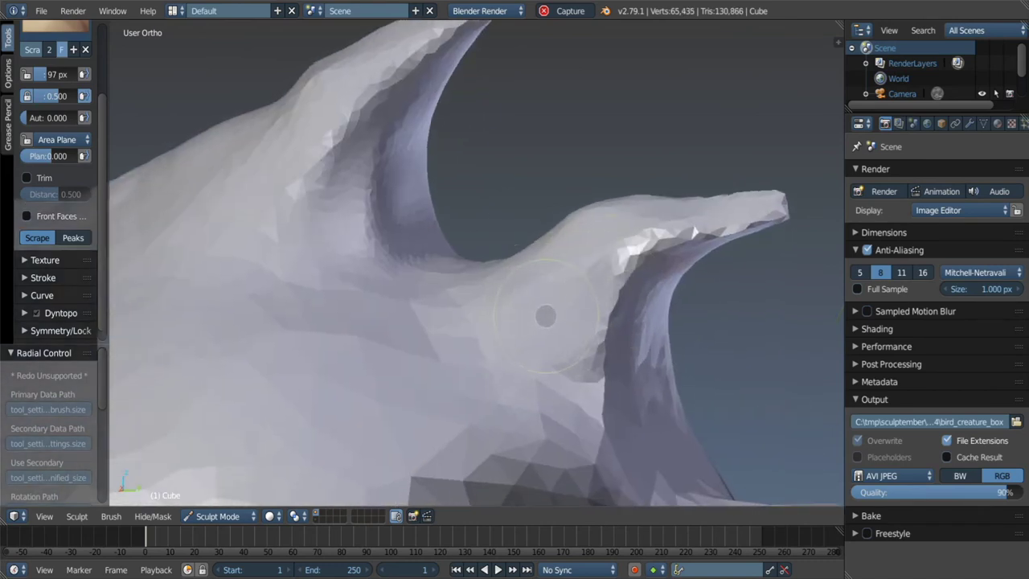
middle_click_drag(550, 316, 637, 201)
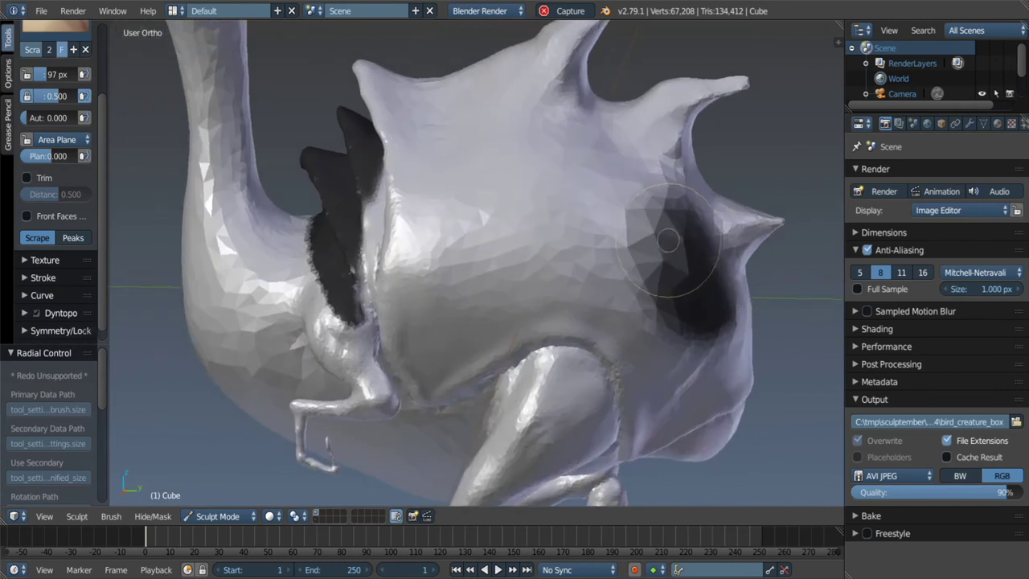
scroll(667, 240, "down", 4)
mouse_move(667, 240)
middle_mouse_down()
mouse_move(595, 290)
mouse_move(619, 298)
middle_mouse_up()
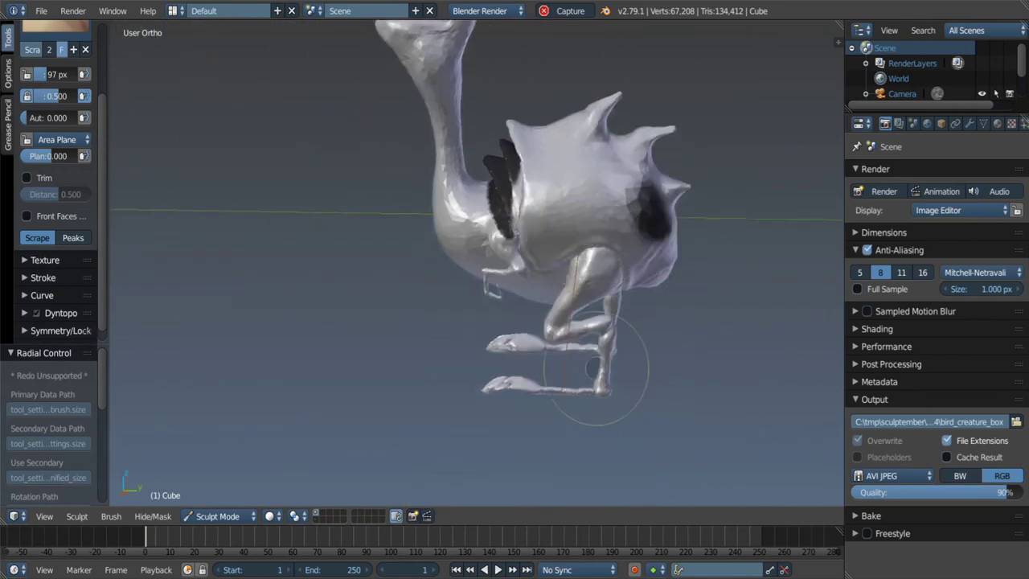
Add clay along the leg with the Clay brush at 42 px radius.
scroll(620, 298, "up", 5)
scroll(566, 326, "up", 2)
key("c")
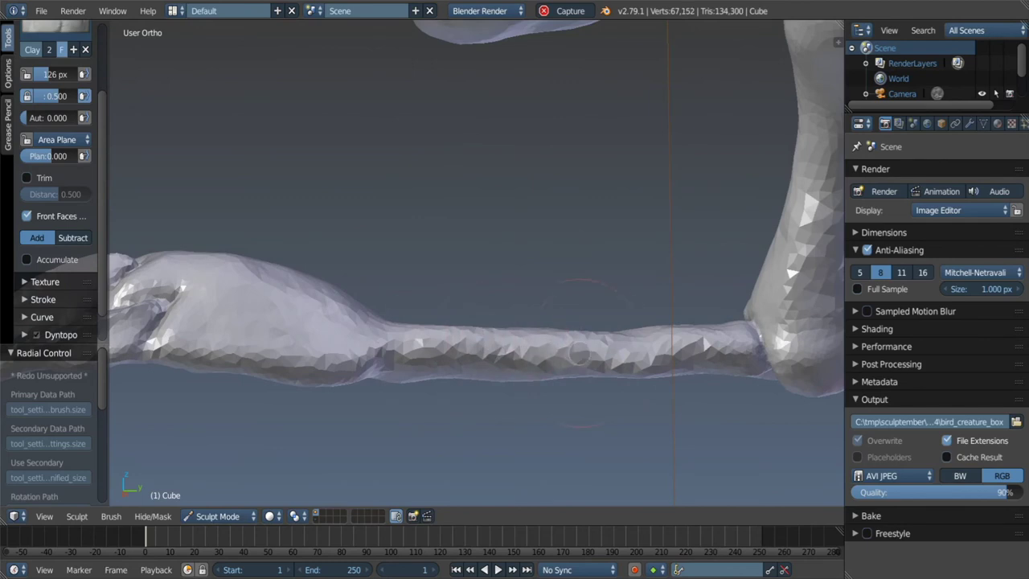
middle_click_drag(580, 352, 613, 236)
key("f")
left_click(545, 372)
mouse_move(544, 372)
middle_mouse_down()
mouse_move(506, 330)
mouse_move(428, 348)
middle_mouse_up()
Switch to the Scrape brush while viewing the legs from new angles.
mouse_move(613, 348)
middle_mouse_down()
mouse_move(602, 307)
mouse_move(555, 273)
mouse_move(559, 434)
middle_mouse_up()
mouse_move(637, 245)
middle_mouse_down()
mouse_move(615, 292)
mouse_move(700, 317)
mouse_move(596, 385)
middle_mouse_up()
key("5")
mouse_move(683, 265)
middle_mouse_down()
mouse_move(635, 311)
mouse_move(696, 320)
middle_mouse_up()
mouse_move(770, 382)
middle_mouse_down()
mouse_move(528, 322)
mouse_move(468, 273)
middle_mouse_up()
scroll(551, 351, "down", 3)
Zoom in close to the body and switch back to the Clay brush.
scroll(465, 275, "up", 5)
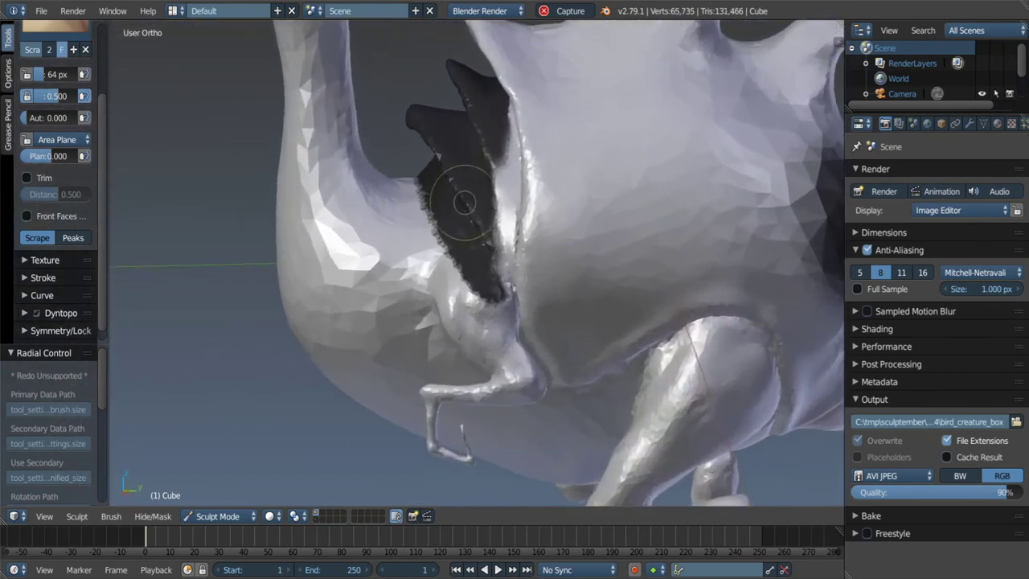
mouse_move(461, 201)
middle_mouse_down()
mouse_move(475, 312)
mouse_move(409, 317)
mouse_move(420, 303)
mouse_move(384, 298)
mouse_move(369, 275)
middle_mouse_up()
scroll(476, 313, "up", 2)
key("c")
scroll(409, 317, "up", 3)
scroll(438, 348, "up", 2)
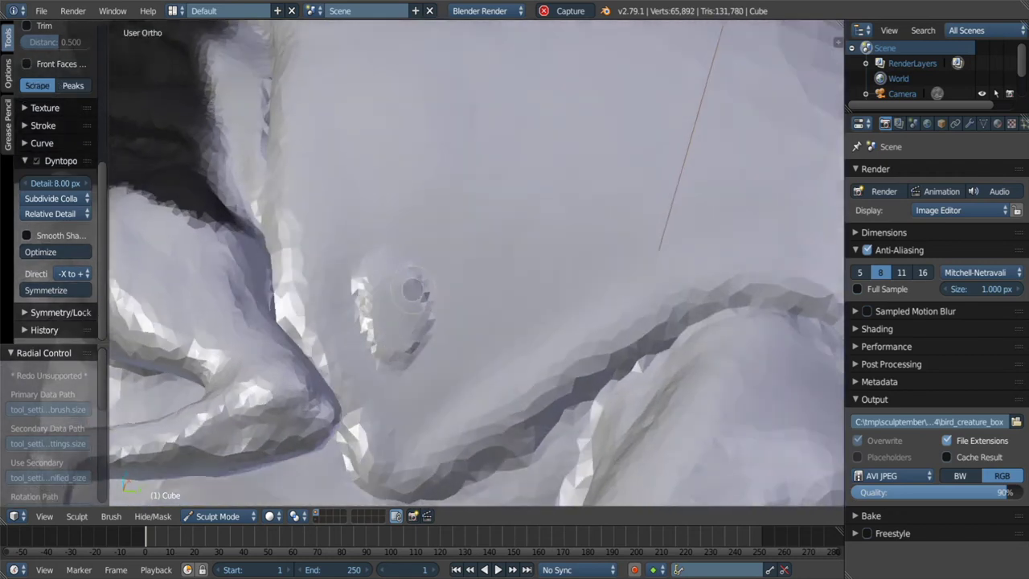
Smooth the rim of the dent in the body.
middle_click_drag(378, 280, 363, 273)
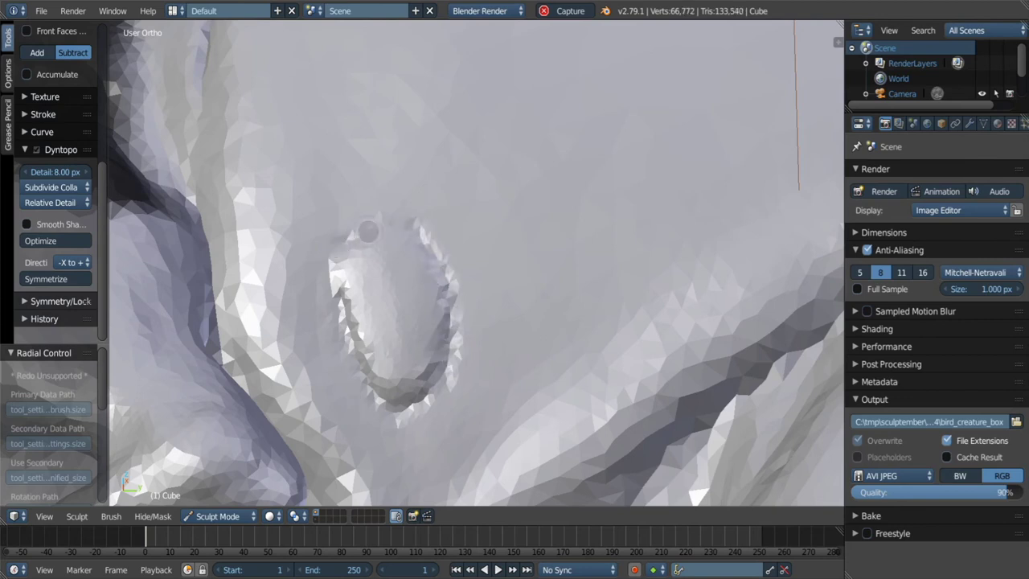
left_click_drag(337, 293, 440, 363, "shift")
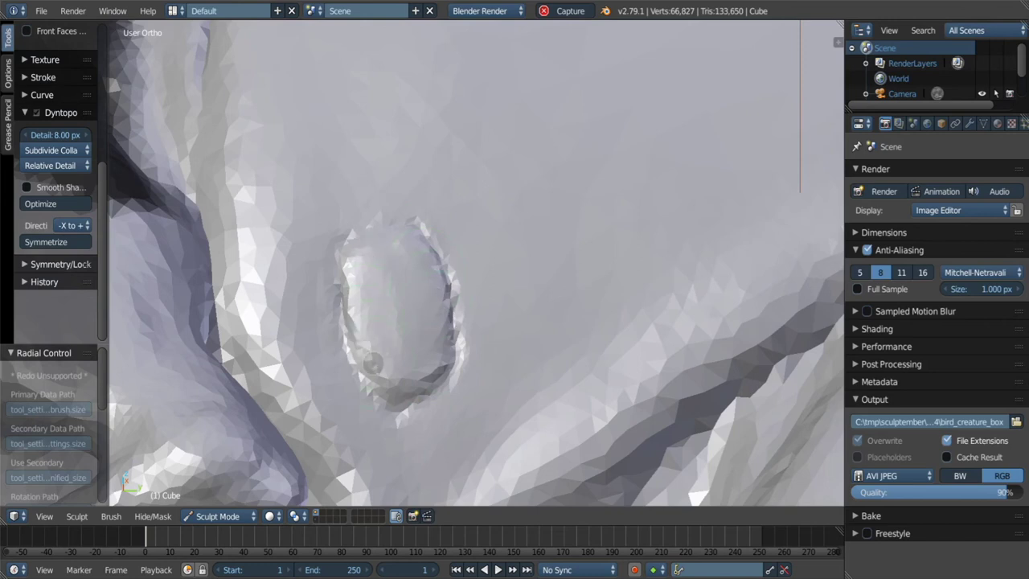
mouse_move(372, 363)
middle_mouse_down()
mouse_move(450, 318)
mouse_move(386, 299)
middle_mouse_up()
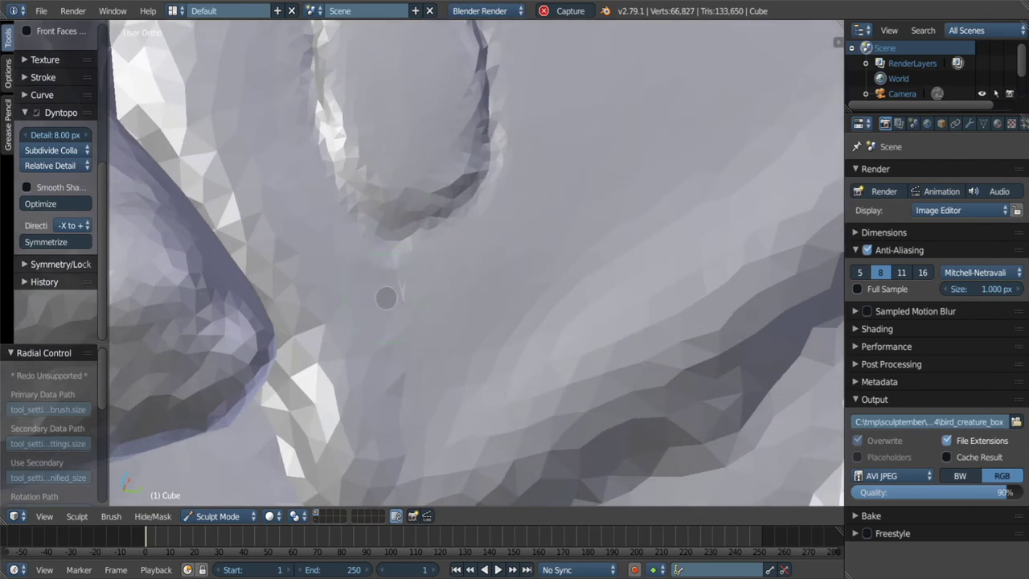
Carve and deepen a rectangular recessed plate with a subtractive brush.
key("x")
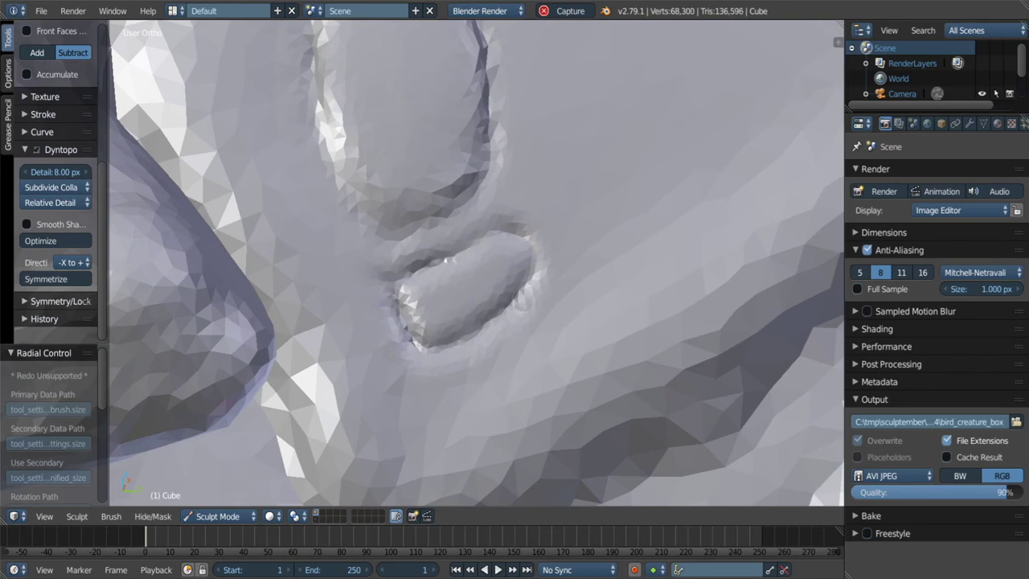
middle_click_drag(536, 256, 489, 257)
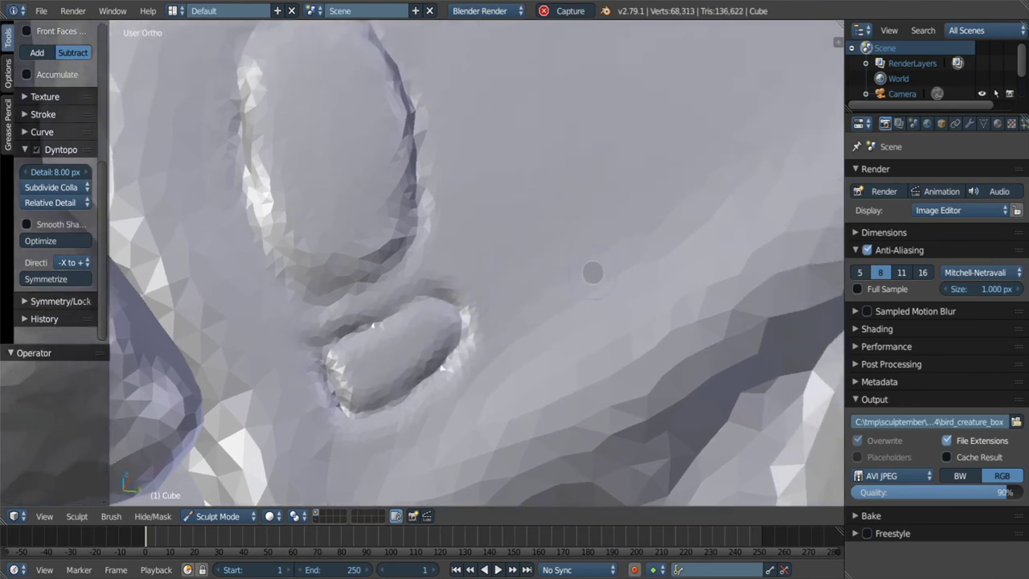
middle_click_drag(495, 311, 481, 287)
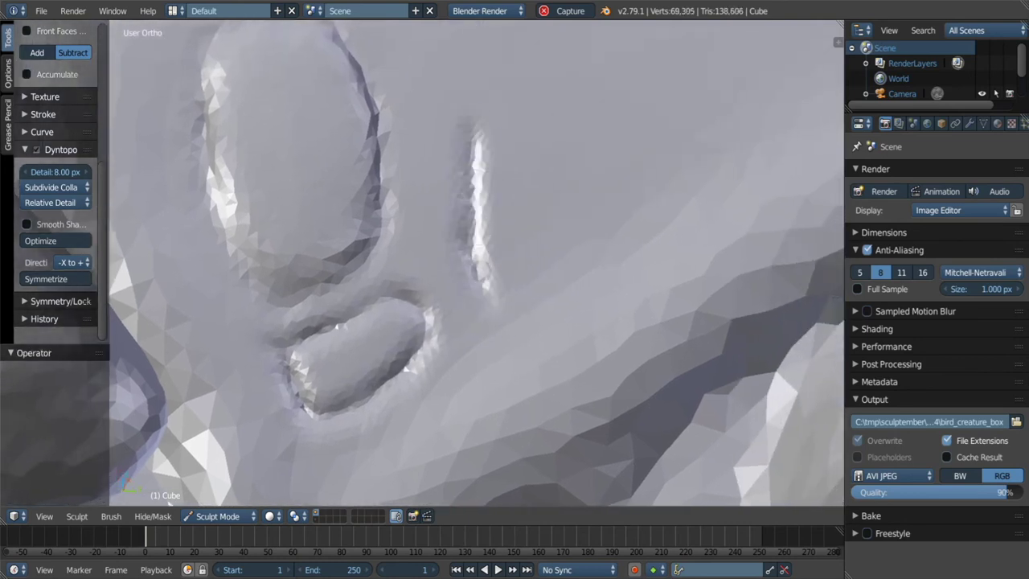
middle_click_drag(612, 225, 596, 223)
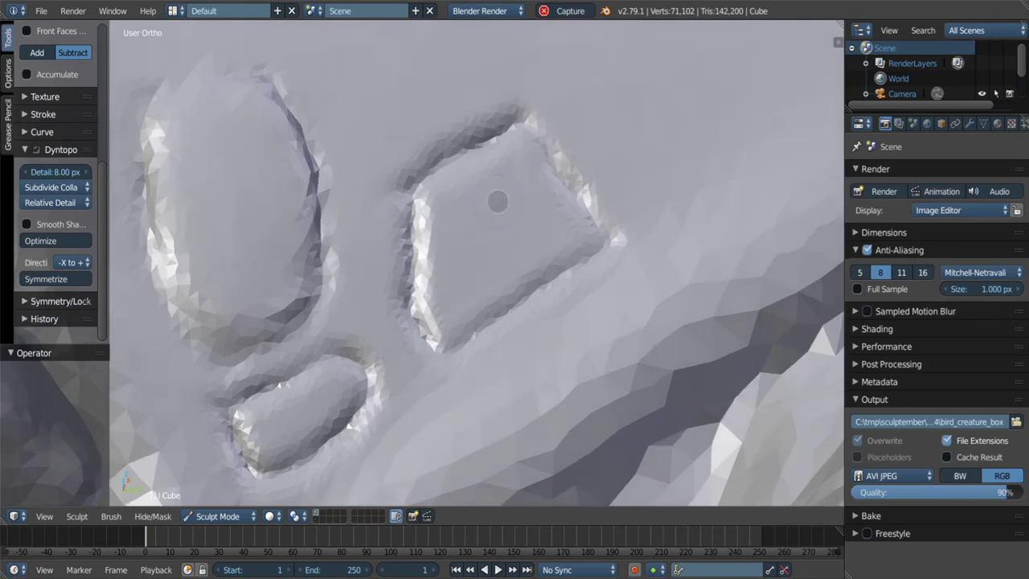
mouse_move(487, 195)
left_mouse_down()
mouse_move(422, 221)
mouse_move(570, 235)
mouse_move(456, 297)
left_mouse_up()
Invert the mask, build up the rectangular plate, then scrape it flat.
key("ctrl+i")
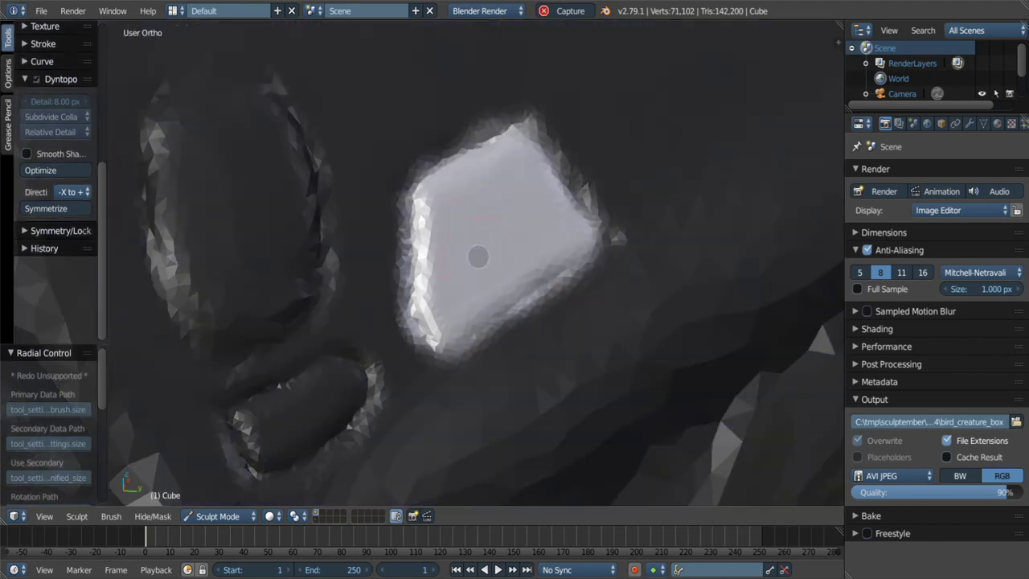
mouse_move(433, 223)
left_mouse_down()
mouse_move(454, 317)
mouse_move(562, 273)
mouse_move(565, 211)
mouse_move(414, 205)
mouse_move(450, 322)
mouse_move(547, 257)
mouse_move(527, 186)
mouse_move(426, 273)
mouse_move(506, 306)
mouse_move(545, 216)
left_mouse_up()
mouse_move(511, 155)
left_mouse_down()
mouse_move(418, 298)
mouse_move(522, 241)
mouse_move(546, 201)
left_mouse_up()
middle_click_drag(547, 201, 499, 221)
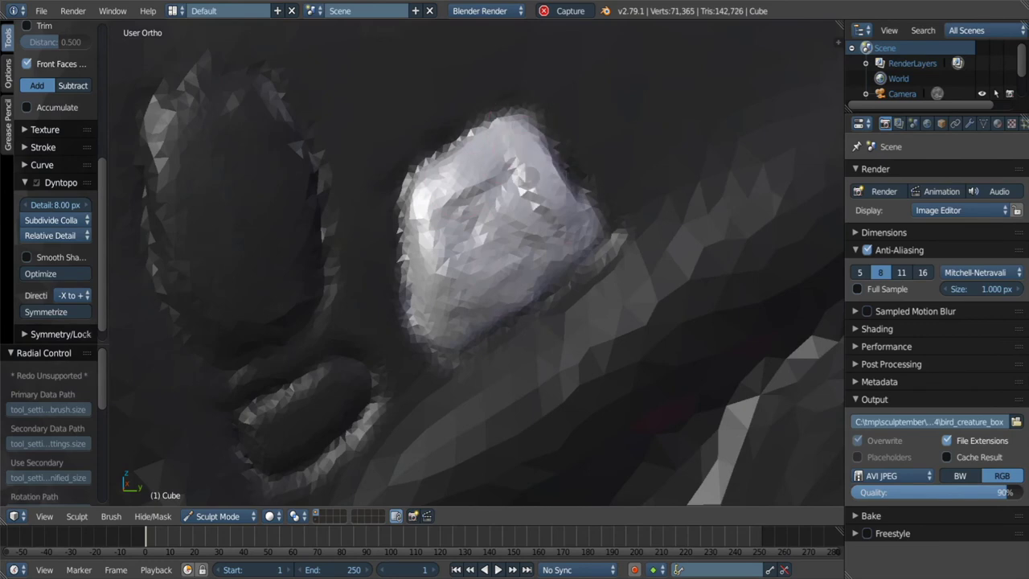
key("shift+s")
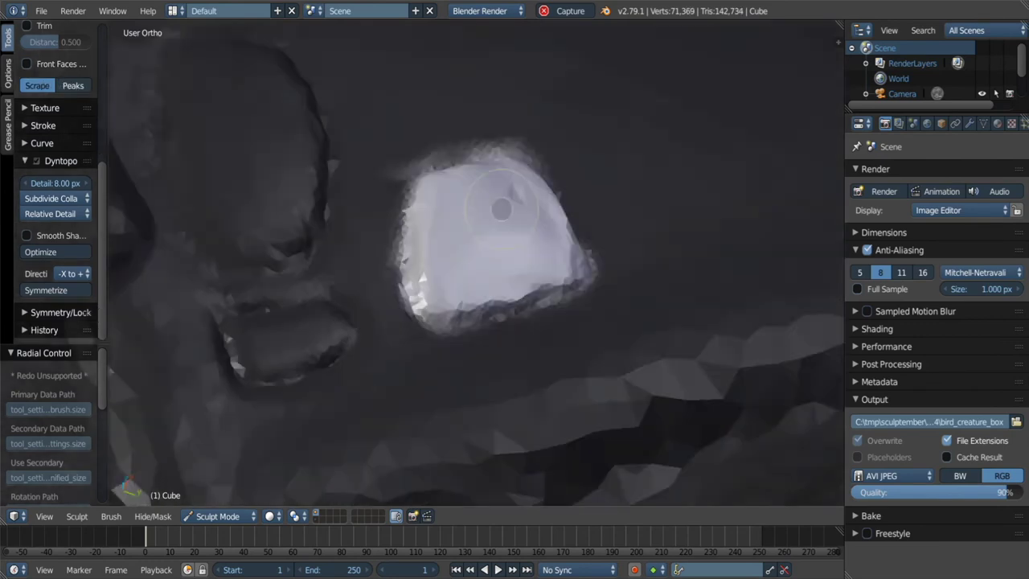
middle_click_drag(546, 216, 503, 243)
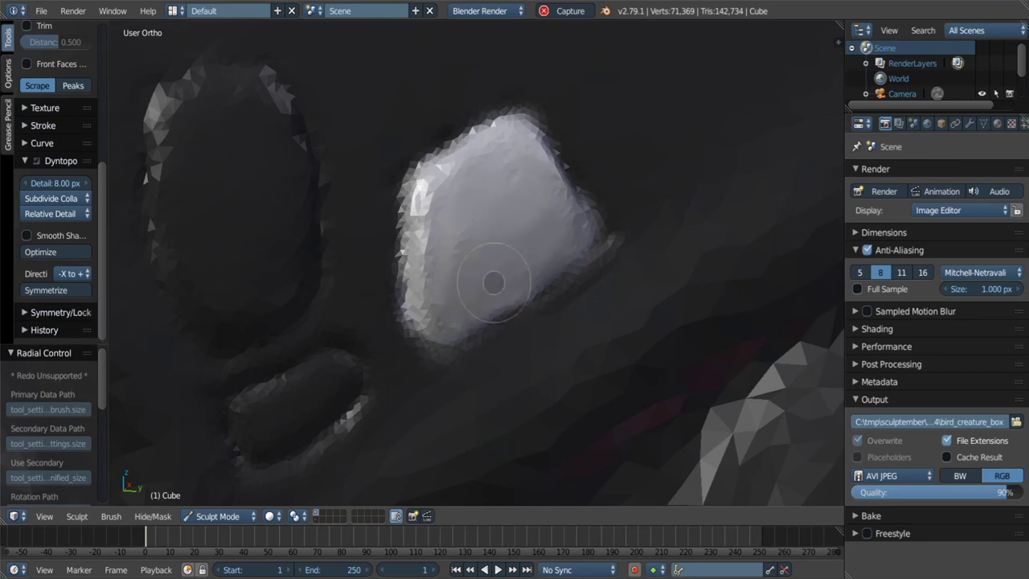
Mask the small oval pad and invert so only the pad is editable.
scroll(493, 282, "down", 3)
mouse_move(494, 282)
middle_mouse_down()
mouse_move(495, 251)
mouse_move(468, 271)
middle_mouse_up()
key("m")
scroll(493, 255, "down", 4)
scroll(495, 251, "up", 6)
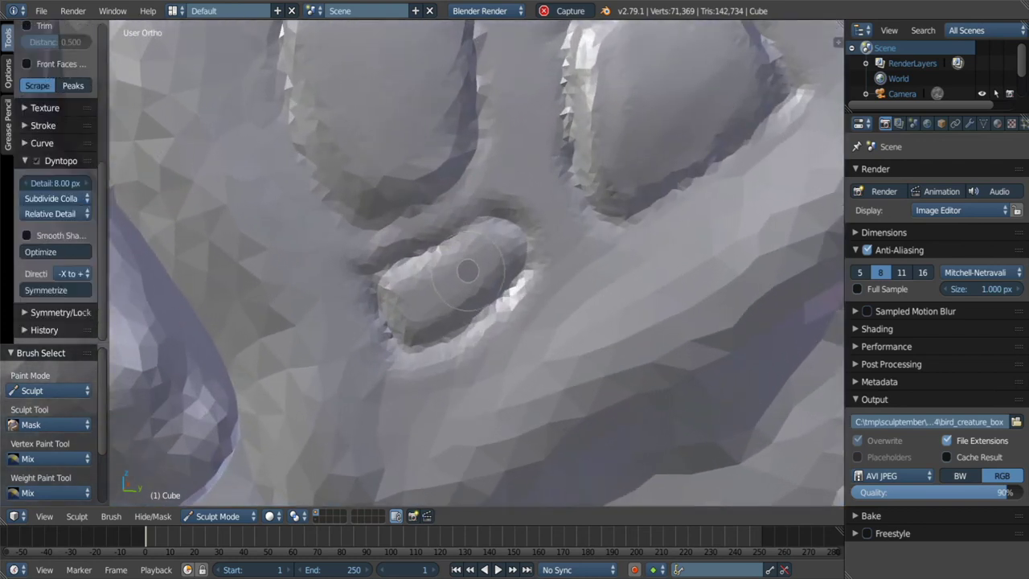
mouse_move(421, 292)
left_mouse_down()
mouse_move(484, 269)
mouse_move(420, 330)
left_mouse_up()
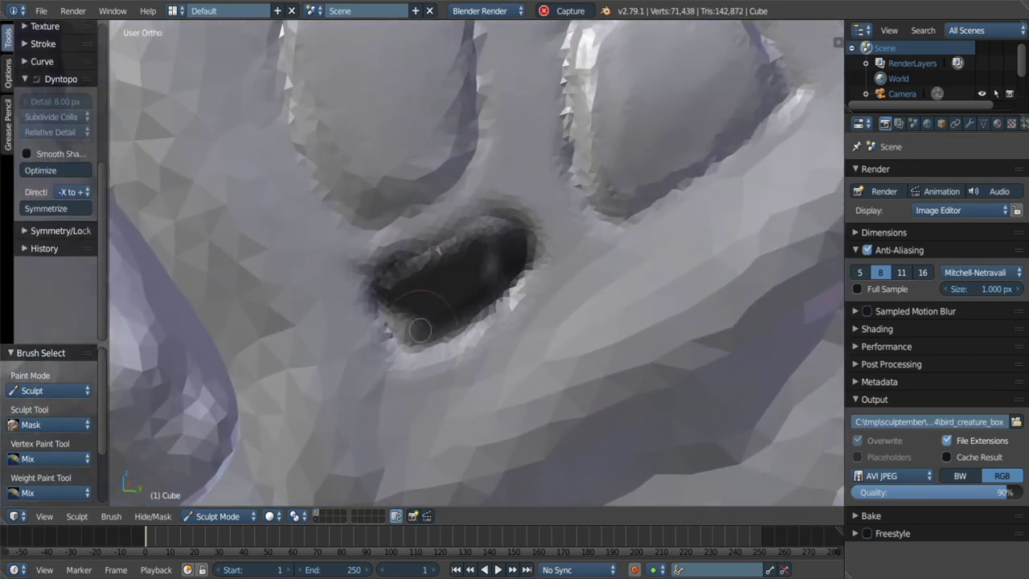
key("ctrl+i")
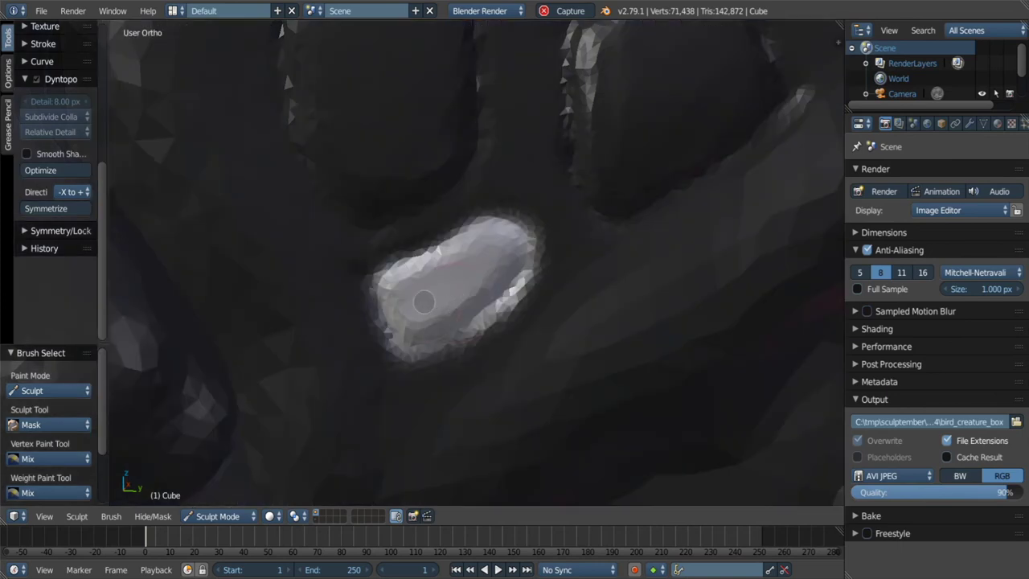
Raise the oval pad, clear the mask with Alt+M, and scrape its top flat.
left_click_drag(439, 304, 495, 255)
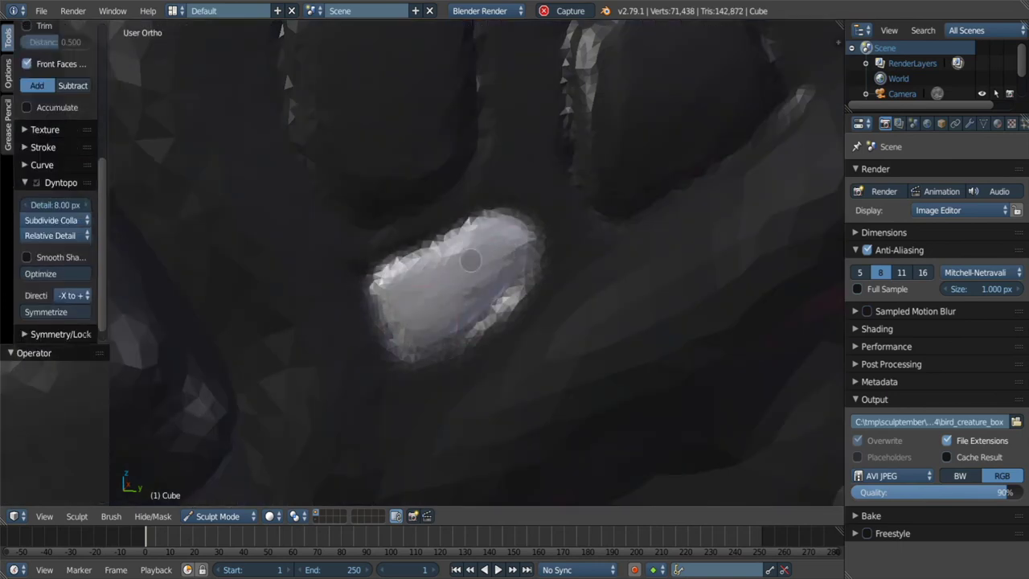
left_click_drag(453, 303, 459, 259)
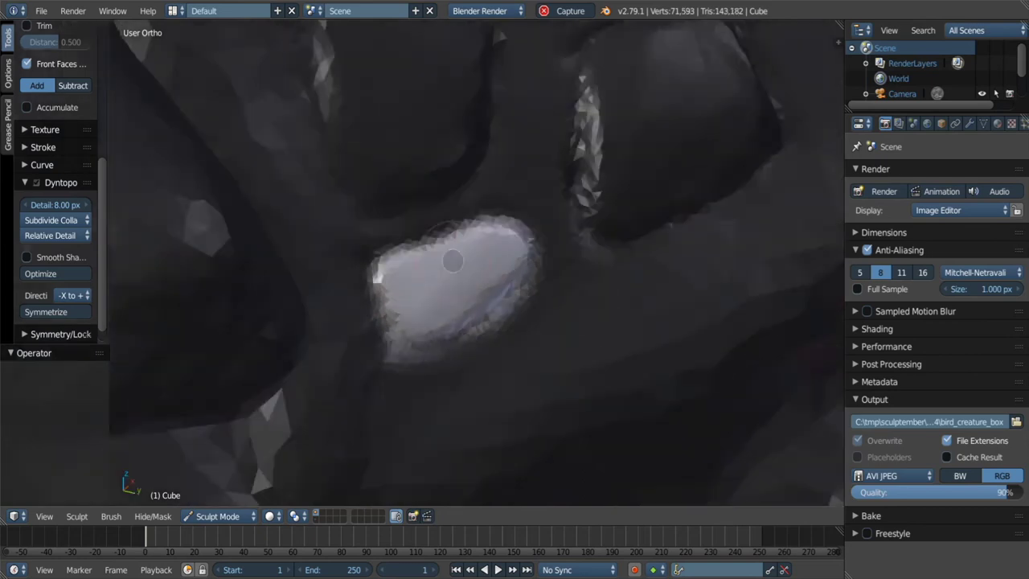
key("alt+m")
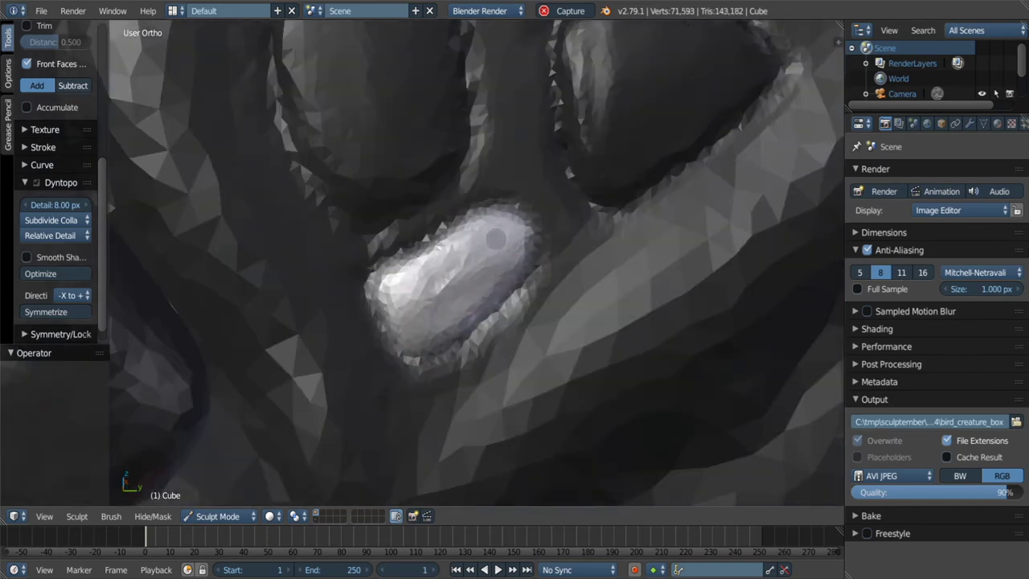
key("shift+t")
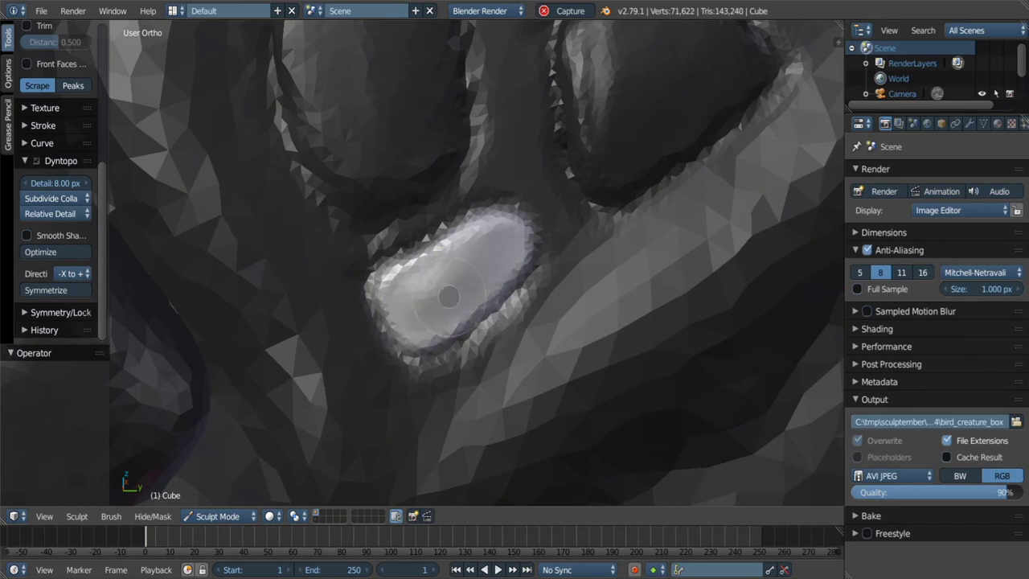
mouse_move(448, 297)
middle_mouse_down()
mouse_move(413, 214)
mouse_move(458, 329)
mouse_move(442, 307)
mouse_move(471, 340)
mouse_move(563, 273)
mouse_move(442, 361)
mouse_move(485, 340)
mouse_move(467, 330)
mouse_move(439, 338)
mouse_move(432, 308)
mouse_move(420, 306)
mouse_move(431, 306)
mouse_move(413, 257)
middle_mouse_up()
Mask two round spots on the head, enlarging the one around the upper hole.
key("m")
mouse_move(414, 257)
left_mouse_down()
mouse_move(413, 299)
mouse_move(402, 265)
mouse_move(434, 161)
mouse_move(498, 333)
mouse_move(563, 241)
mouse_move(413, 294)
mouse_move(422, 169)
mouse_move(569, 199)
mouse_move(507, 310)
left_mouse_up()
mouse_move(417, 243)
middle_mouse_down()
mouse_move(501, 275)
mouse_move(471, 282)
mouse_move(482, 310)
mouse_move(585, 299)
mouse_move(515, 253)
middle_mouse_up()
mouse_move(514, 227)
left_mouse_down()
mouse_move(534, 265)
mouse_move(539, 313)
left_mouse_up()
middle_click_drag(538, 313, 497, 233)
mouse_move(497, 233)
left_mouse_down()
mouse_move(430, 321)
mouse_move(562, 337)
mouse_move(509, 253)
left_mouse_up()
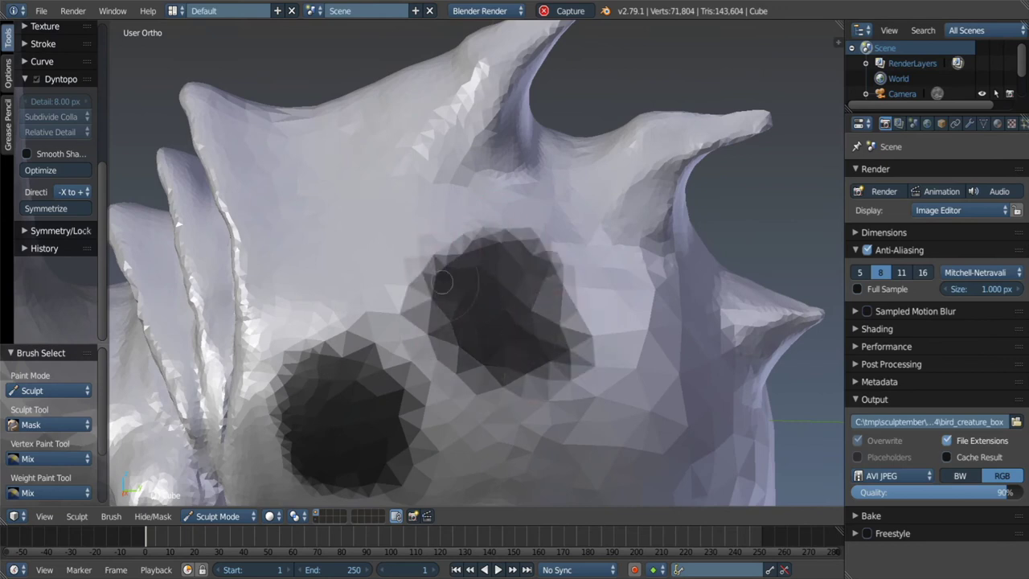
left_click_drag(443, 329, 524, 298)
Mask a new round spot on the head, strengthening it over the eye area.
middle_click_drag(536, 300, 421, 223)
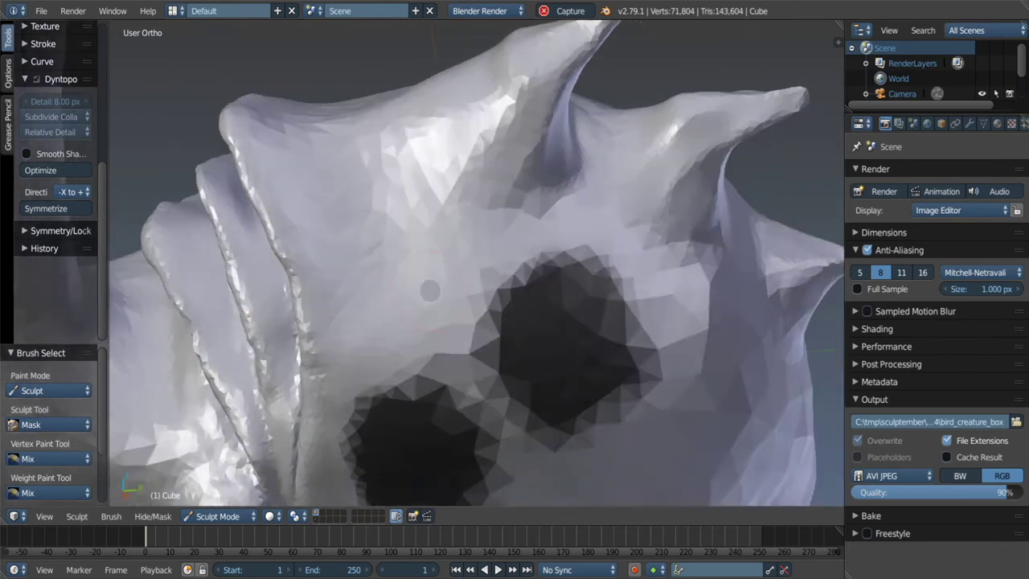
scroll(402, 305, "up", 3)
scroll(402, 305, "up", 2)
mouse_move(402, 305)
left_mouse_down()
mouse_move(390, 299)
mouse_move(412, 287)
left_mouse_up()
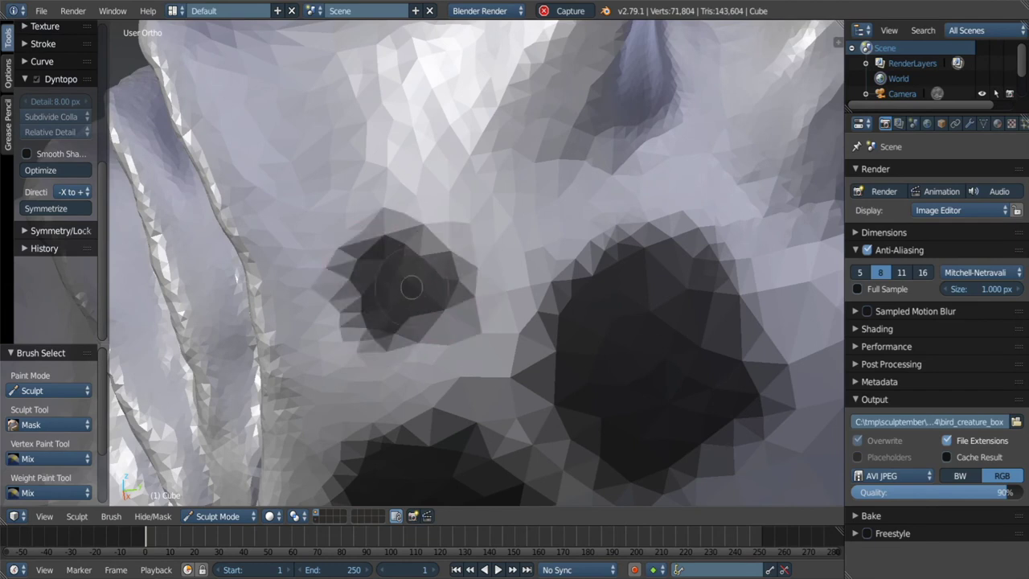
mouse_move(383, 326)
left_mouse_down()
mouse_move(450, 294)
mouse_move(395, 289)
mouse_move(370, 330)
left_mouse_up()
scroll(395, 290, "down", 5)
scroll(465, 338, "up", 2)
scroll(465, 338, "up", 2)
scroll(434, 336, "up", 3)
scroll(402, 333, "up", 2)
scroll(370, 330, "down", 2)
scroll(371, 330, "down", 3)
Mask another patch on the head and check all masked patches from the front and side.
mouse_move(554, 273)
left_mouse_down()
mouse_move(572, 366)
mouse_move(611, 337)
mouse_move(578, 249)
mouse_move(563, 290)
left_mouse_up()
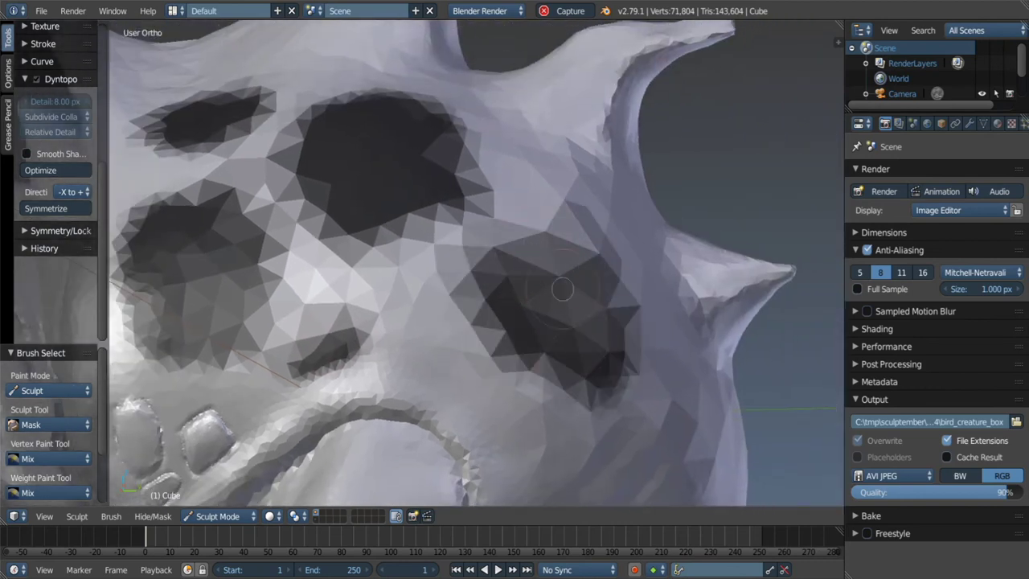
middle_click_drag(585, 277, 547, 291)
mouse_move(585, 337)
middle_mouse_down()
mouse_move(522, 313)
mouse_move(558, 310)
mouse_move(493, 310)
mouse_move(485, 276)
middle_mouse_up()
scroll(486, 276, "up", 3)
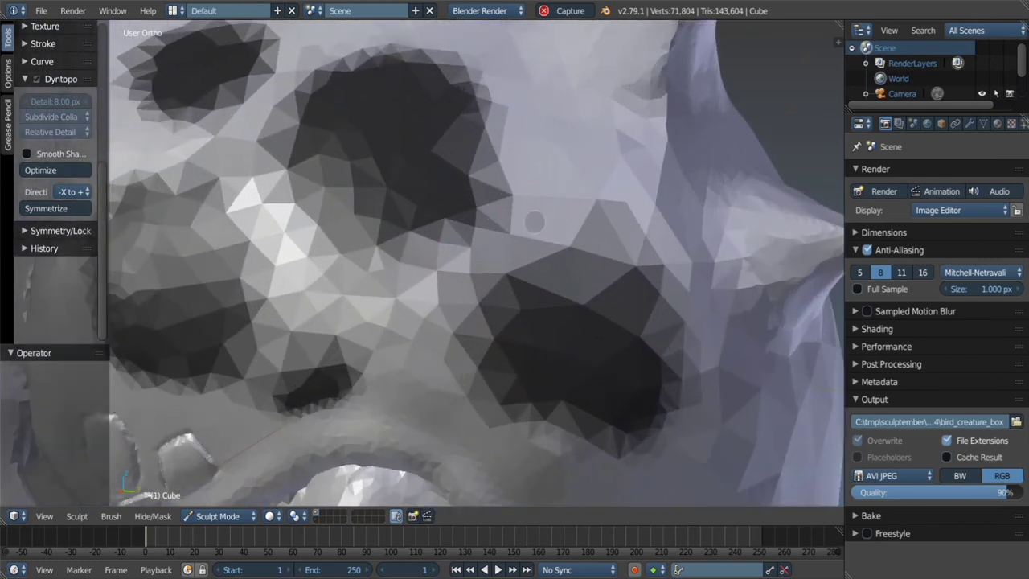
scroll(519, 225, "down", 3)
middle_click_drag(519, 224, 410, 160)
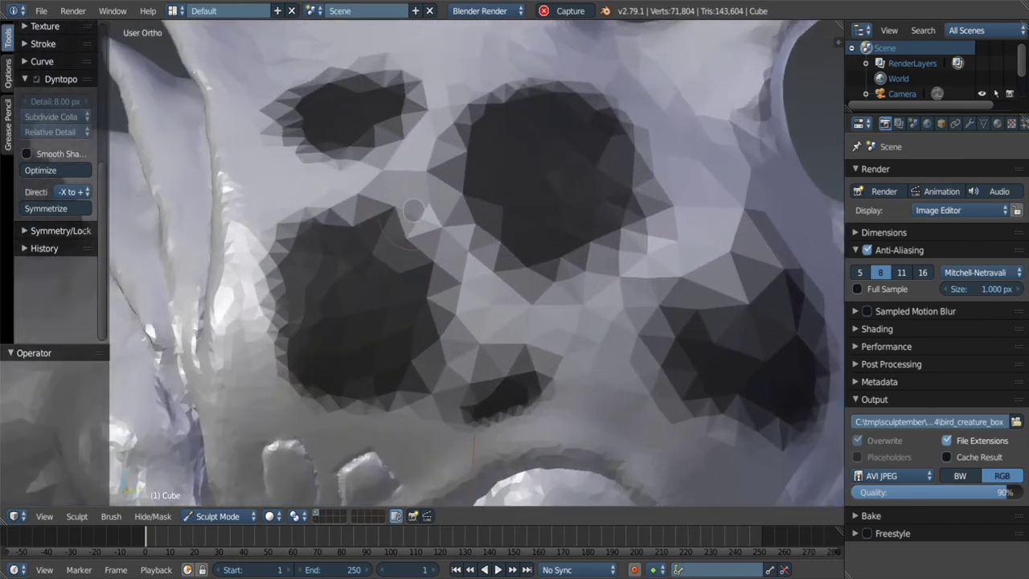
scroll(400, 154, "up", 4)
scroll(437, 209, "down", 2)
mouse_move(437, 208)
middle_mouse_down()
mouse_move(471, 189)
mouse_move(342, 255)
mouse_move(367, 214)
middle_mouse_up()
scroll(342, 255, "up", 2)
Build up raised strokes inside an unmasked patch and across the socket patch.
scroll(367, 241, "up", 2)
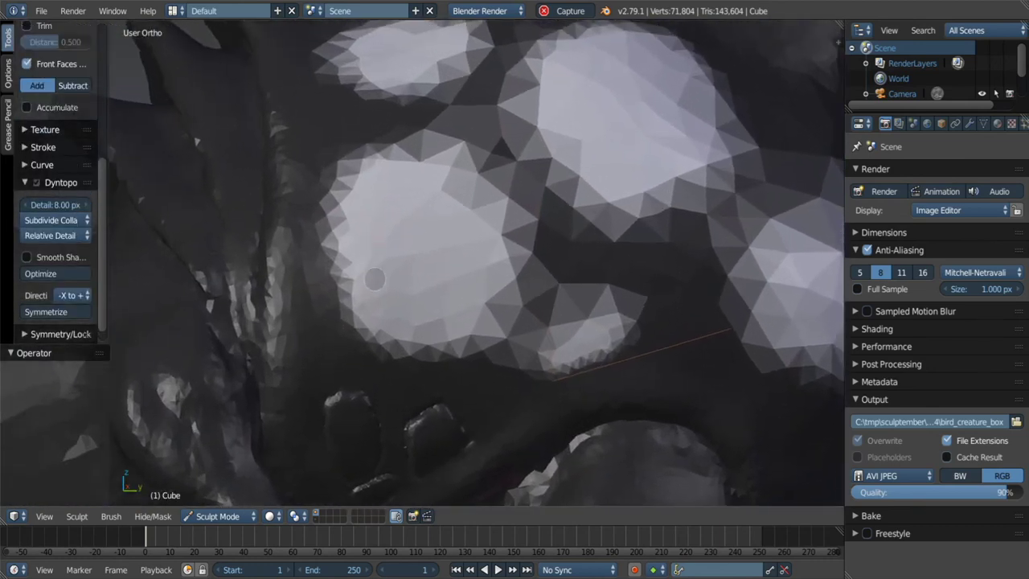
scroll(367, 257, "up", 1)
mouse_move(512, 213)
left_mouse_down()
mouse_move(417, 169)
mouse_move(354, 306)
mouse_move(501, 270)
left_mouse_up()
mouse_move(364, 169)
left_mouse_down()
mouse_move(450, 233)
mouse_move(407, 324)
left_mouse_up()
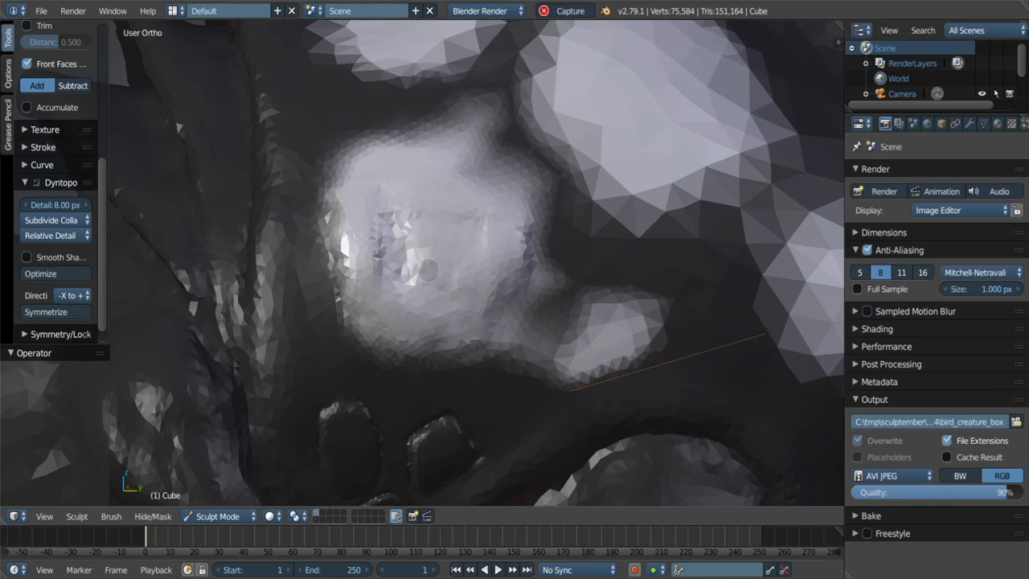
left_click_drag(450, 293, 404, 276)
scroll(610, 354, "up", 2)
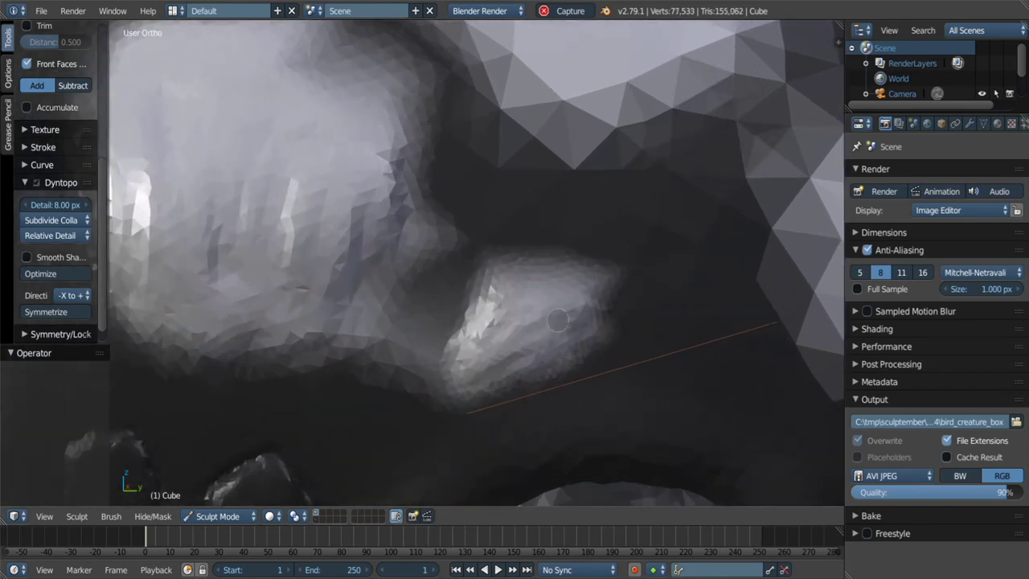
Dab small bumps onto the patch and reshape the raised pad from a new angle.
middle_click_drag(552, 293, 511, 320)
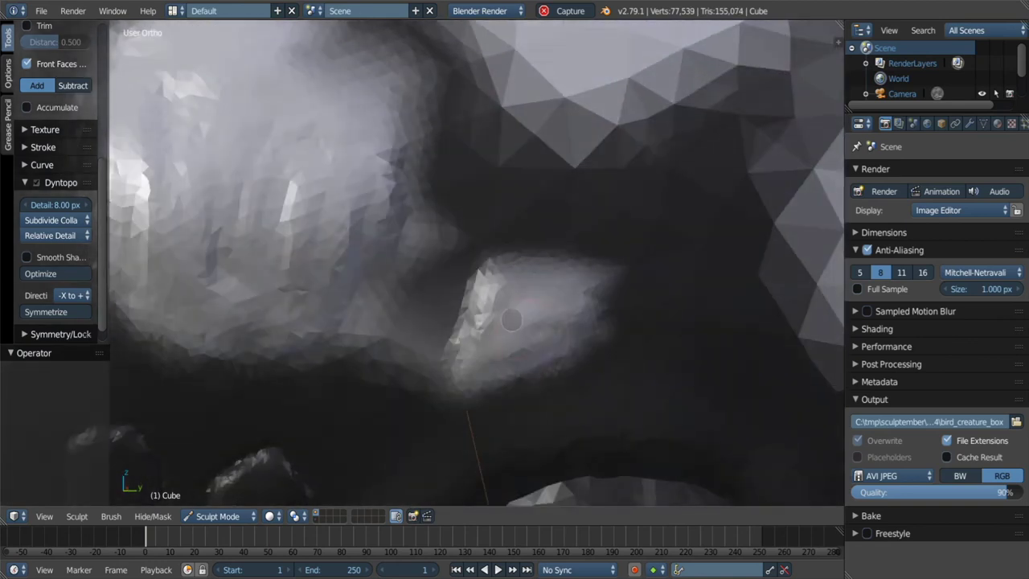
left_click(484, 360)
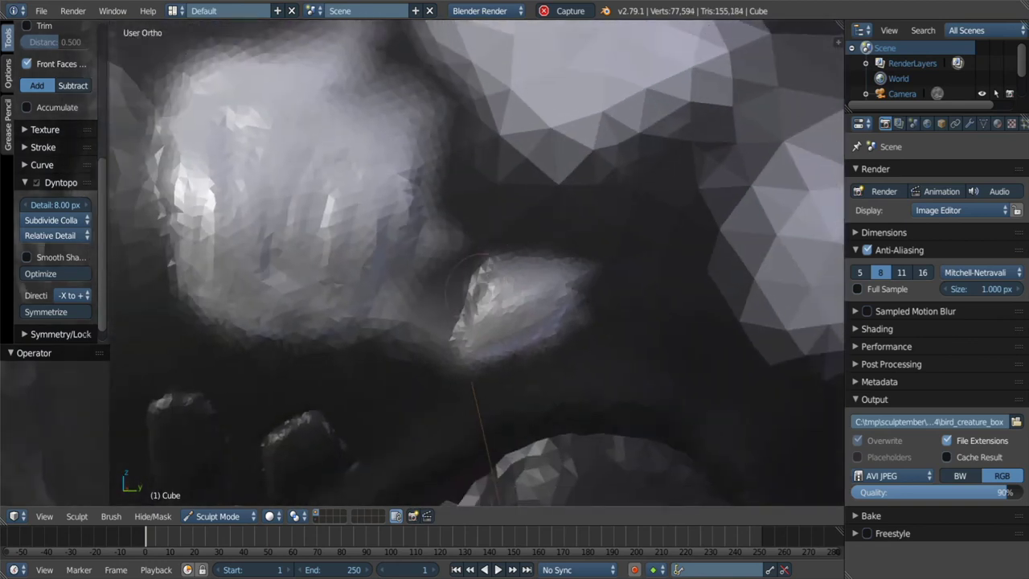
middle_click_drag(484, 361, 388, 322)
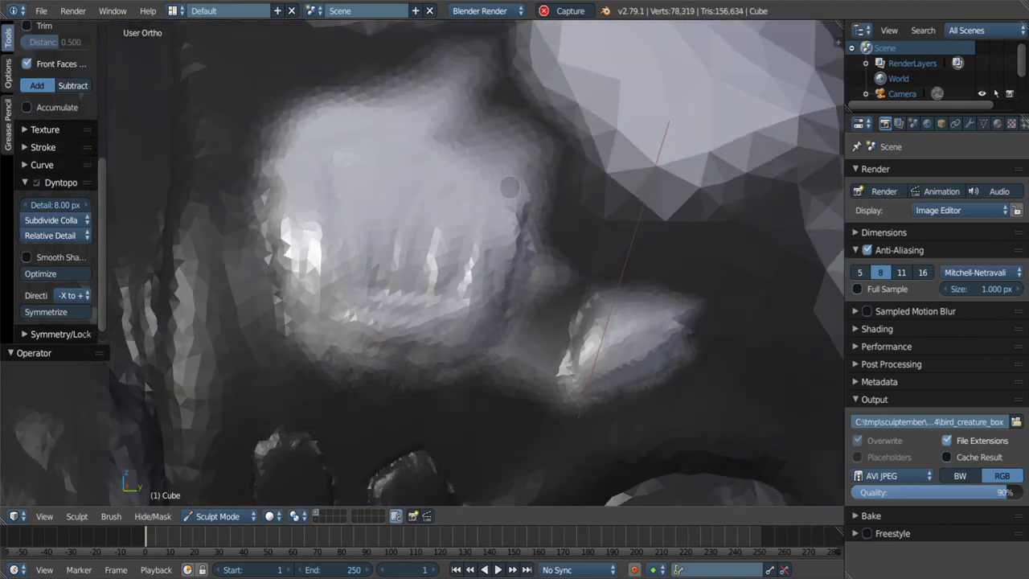
middle_click_drag(510, 187, 484, 207)
left_click(484, 207)
left_click_drag(349, 247, 450, 241)
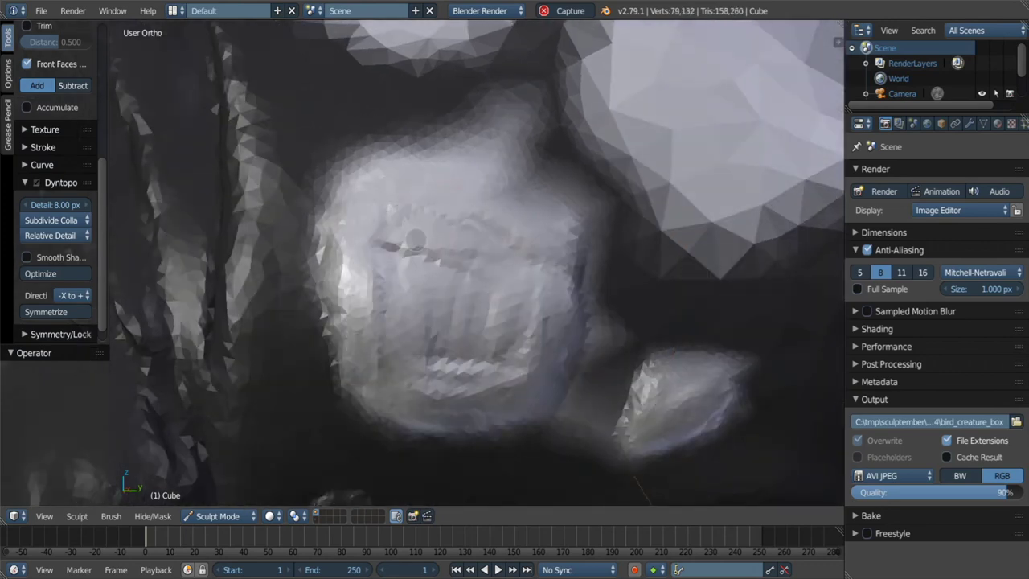
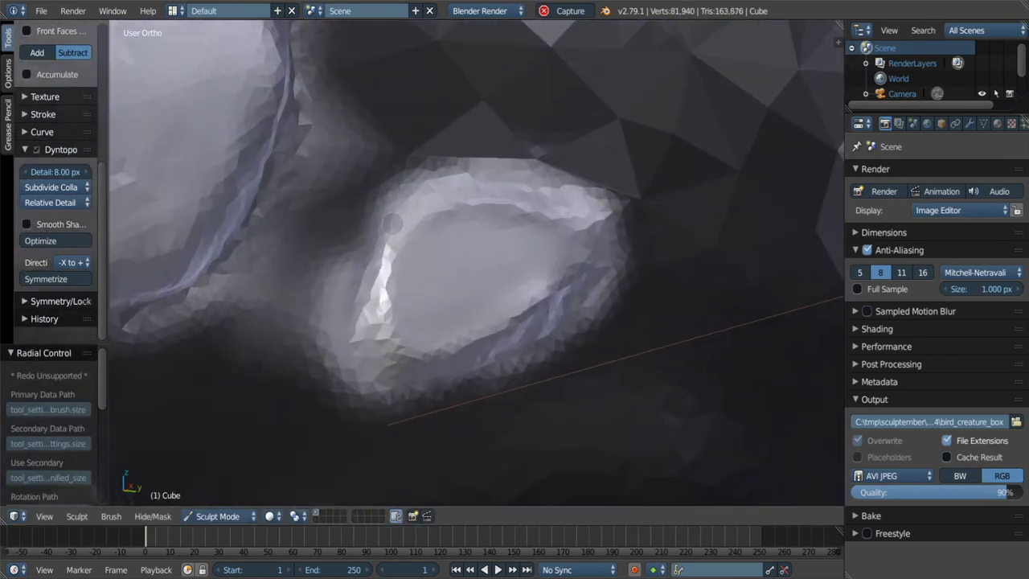
Sharpen ridges along the upper and right edges of the stone plate with the Crease brush.
left_click_drag(395, 204, 545, 193)
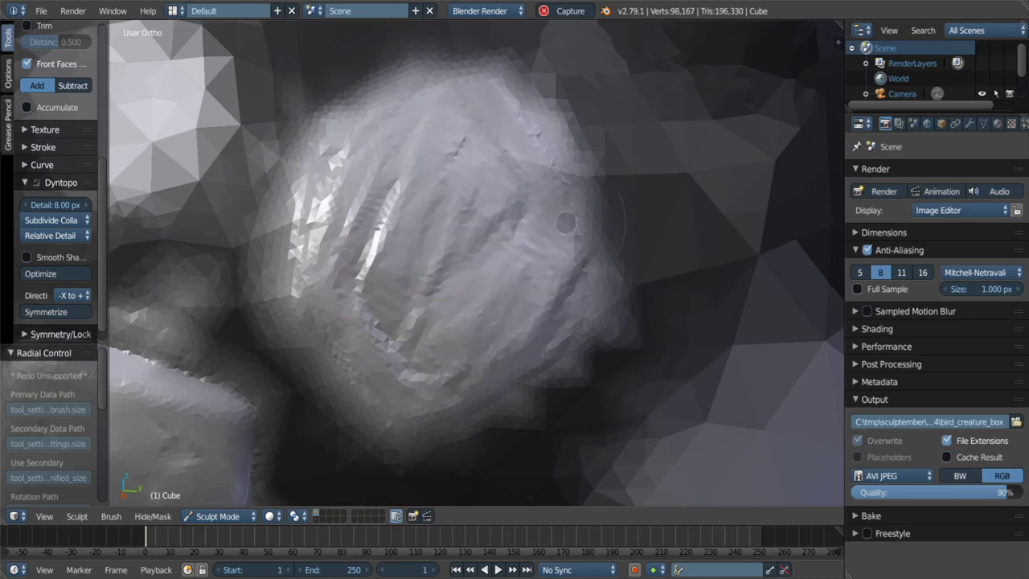
left_click_drag(431, 127, 537, 264)
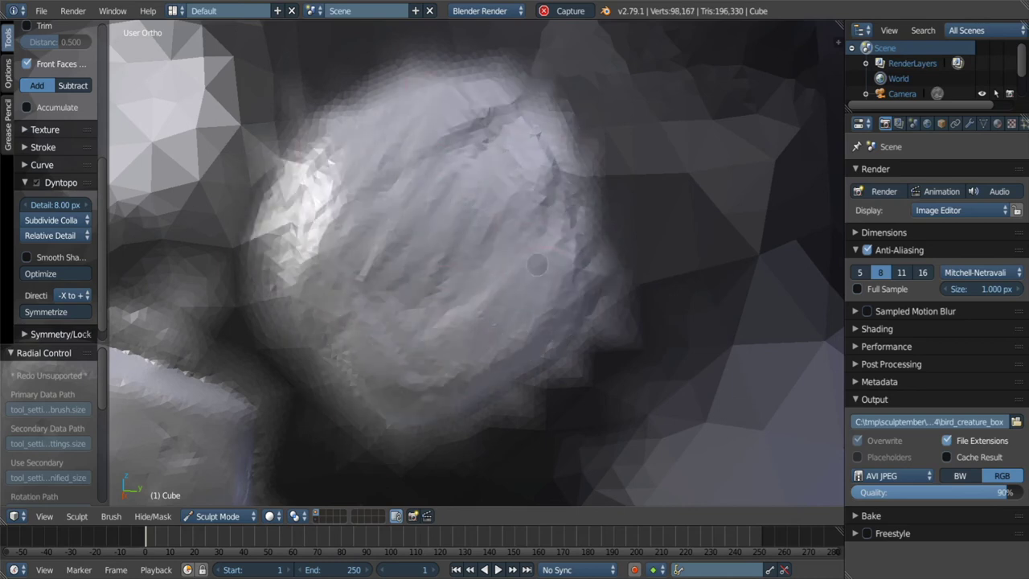
left_click_drag(438, 162, 328, 283)
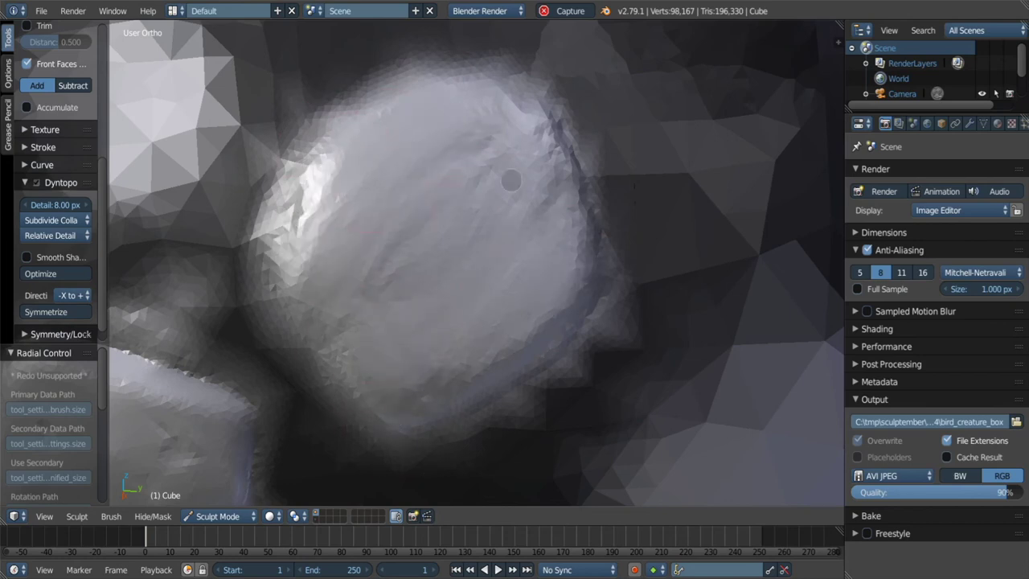
middle_click_drag(511, 182, 524, 121)
mouse_move(524, 121)
left_mouse_down()
mouse_move(305, 282)
mouse_move(436, 374)
mouse_move(562, 241)
mouse_move(361, 298)
mouse_move(437, 219)
left_mouse_up()
middle_click_drag(436, 219, 450, 242)
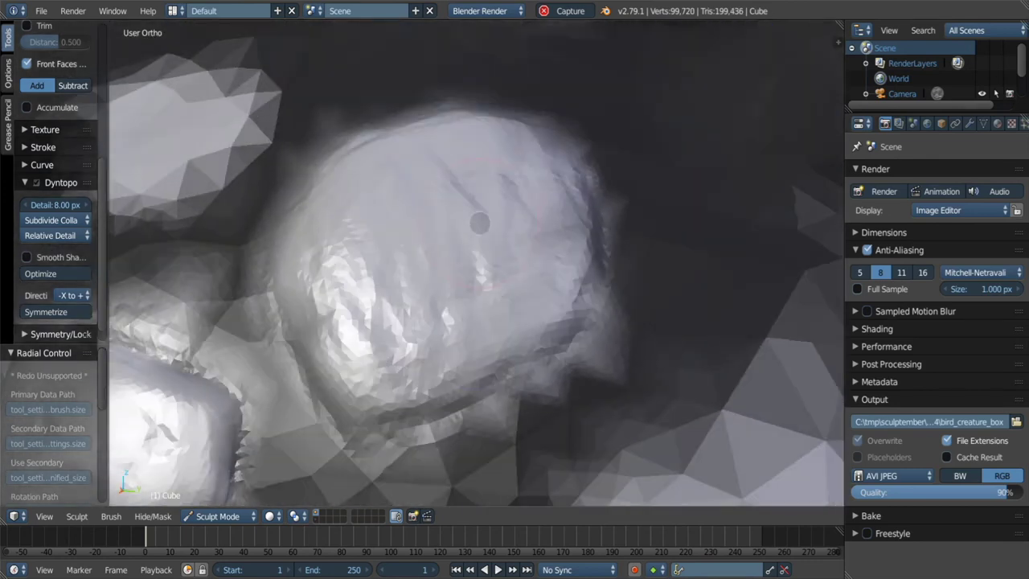
scroll(56, 201, "down", 2)
Toggle Subtract, then carve dents and creases along and below the plate edge.
left_click(72, 53)
left_click_drag(354, 321, 378, 338)
middle_click_drag(377, 337, 380, 374)
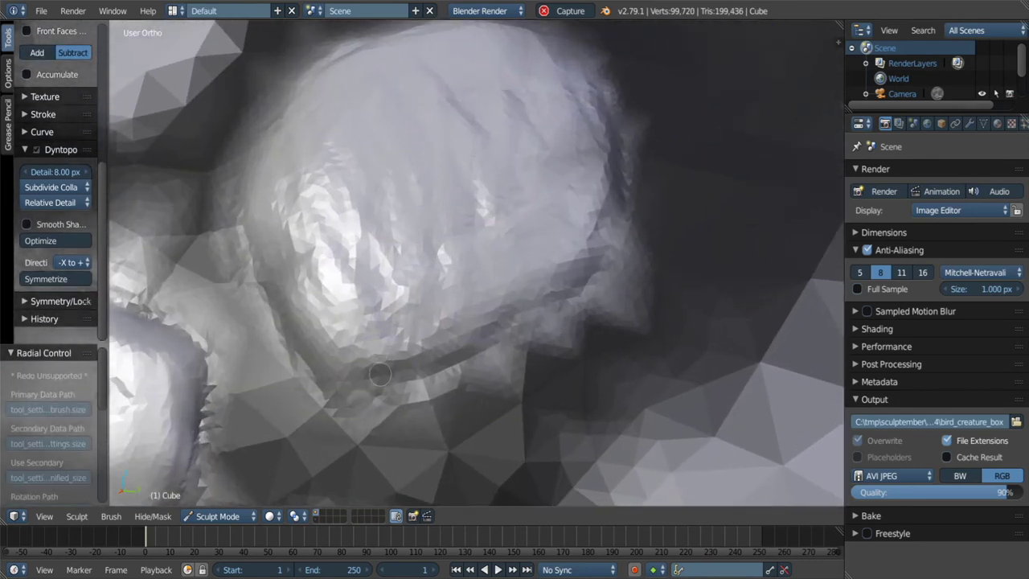
left_click_drag(380, 373, 442, 363)
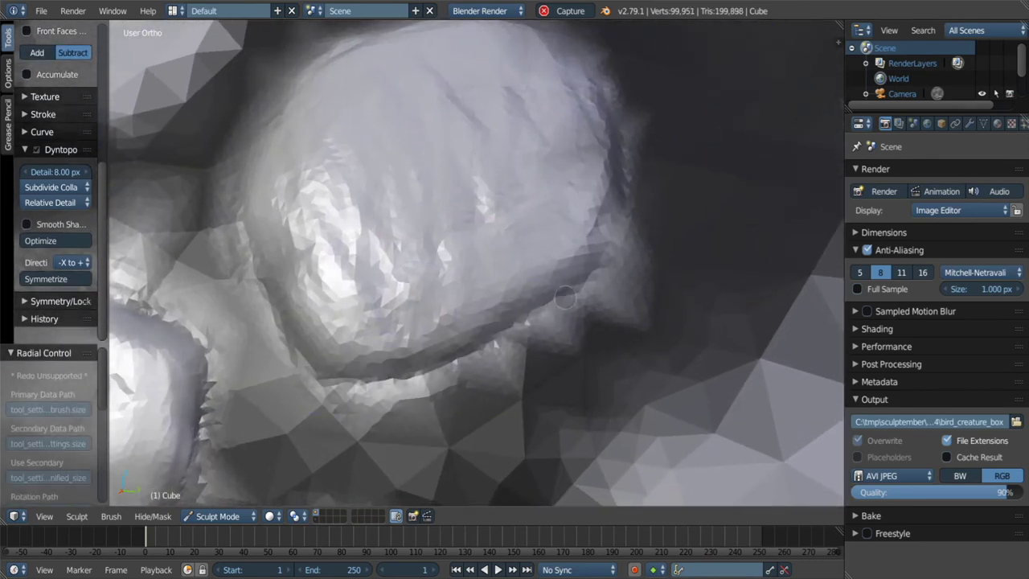
left_click_drag(565, 298, 572, 304)
middle_click_drag(572, 304, 592, 294)
left_click_drag(612, 174, 602, 164)
middle_click_drag(603, 165, 578, 144)
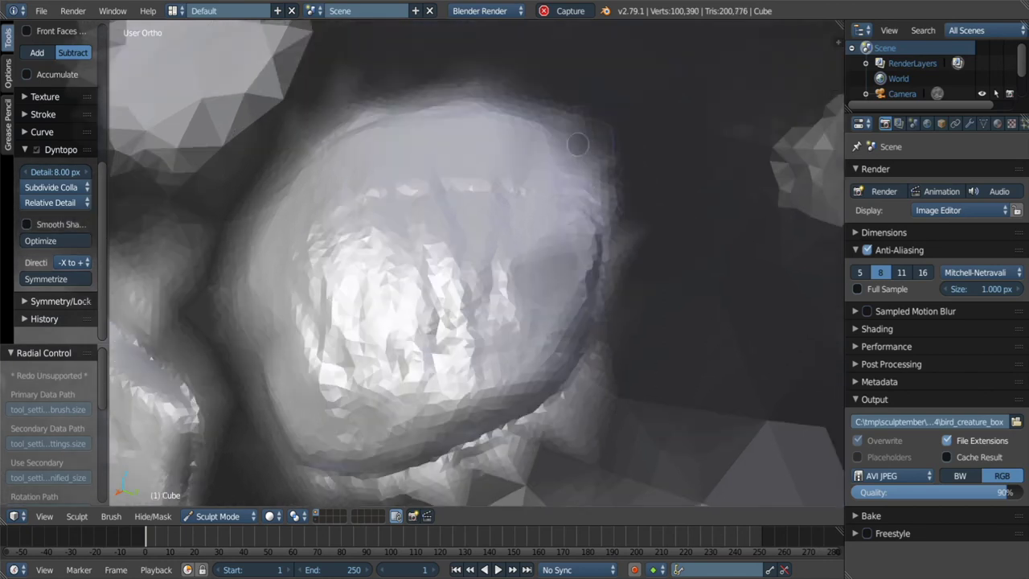
left_click_drag(577, 201, 572, 201)
Cut grooves around the plate rims from several orbited angles.
middle_click_drag(572, 200, 585, 259)
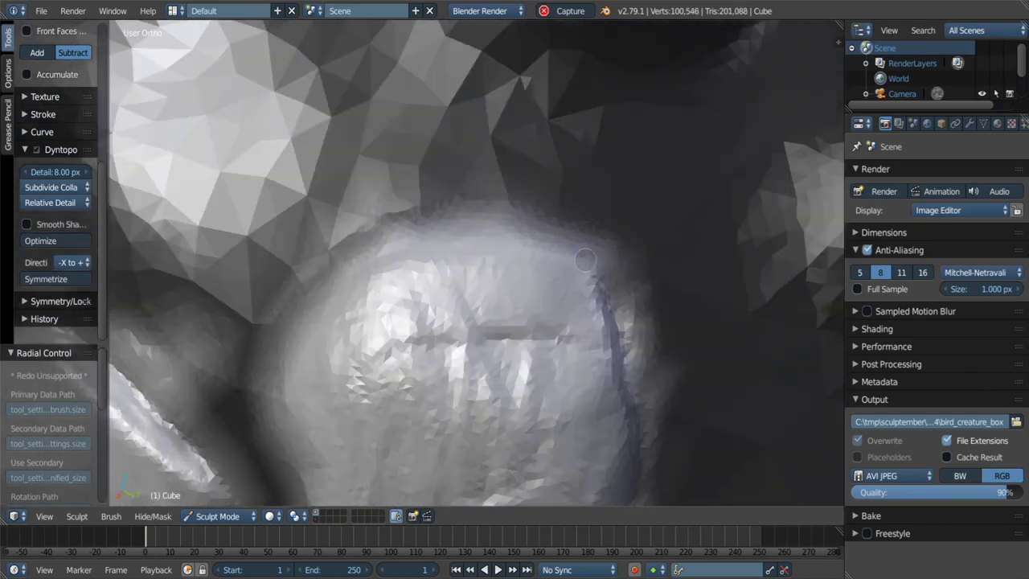
left_click_drag(516, 256, 522, 259)
middle_click_drag(522, 259, 514, 274)
left_click_drag(514, 273, 482, 289)
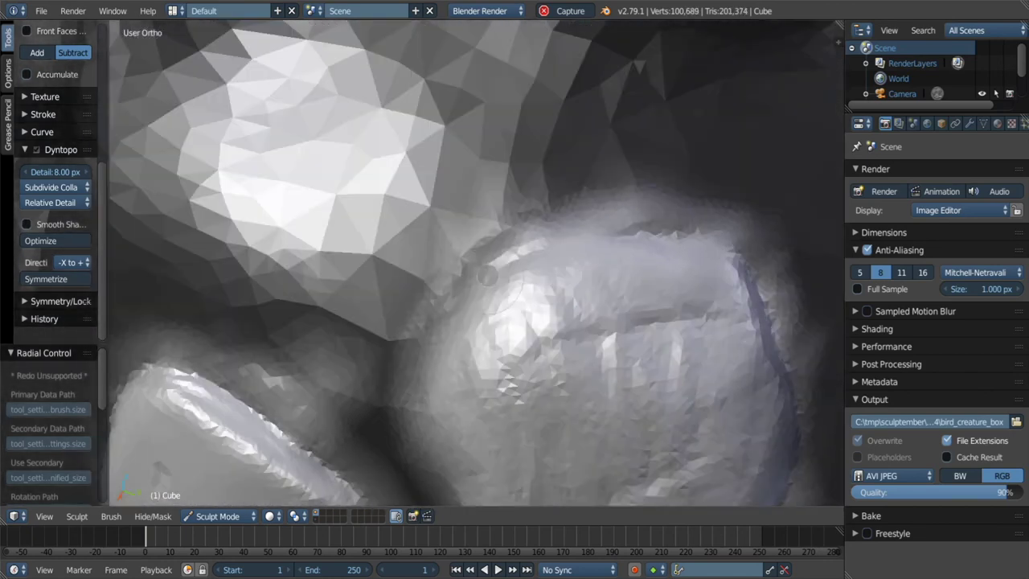
middle_click_drag(482, 289, 530, 242)
left_click_drag(531, 241, 546, 210)
left_click_drag(578, 270, 563, 281)
mouse_move(562, 281)
middle_mouse_down()
mouse_move(529, 329)
mouse_move(406, 163)
middle_mouse_up()
scroll(581, 372, "down", 5)
Frame the large central plate up close and make a first scrape on it.
scroll(407, 163, "up", 5)
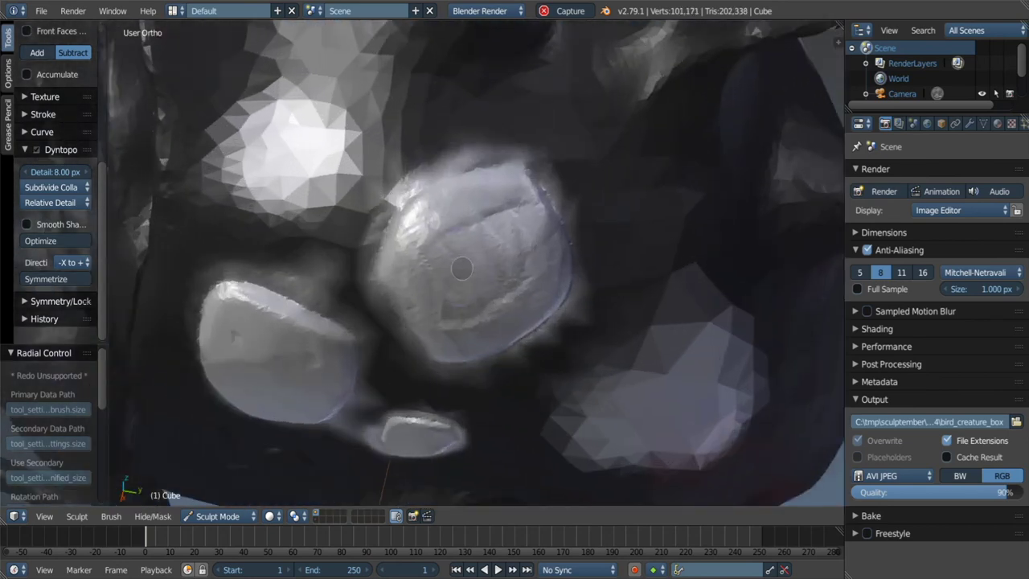
left_click_drag(434, 274, 441, 263)
middle_click_drag(440, 264, 430, 228)
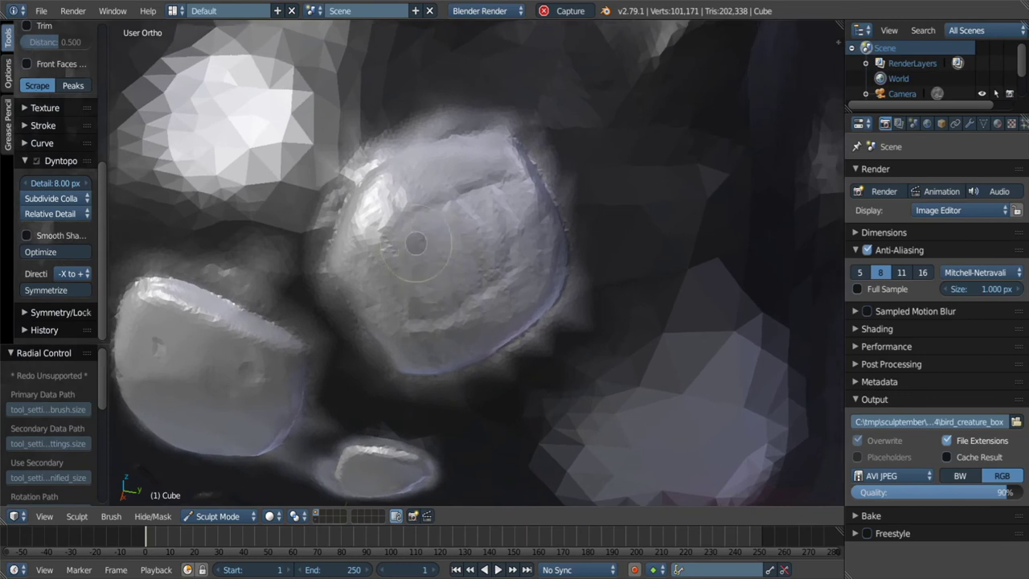
scroll(430, 229, "up", 2)
scroll(430, 228, "up", 1)
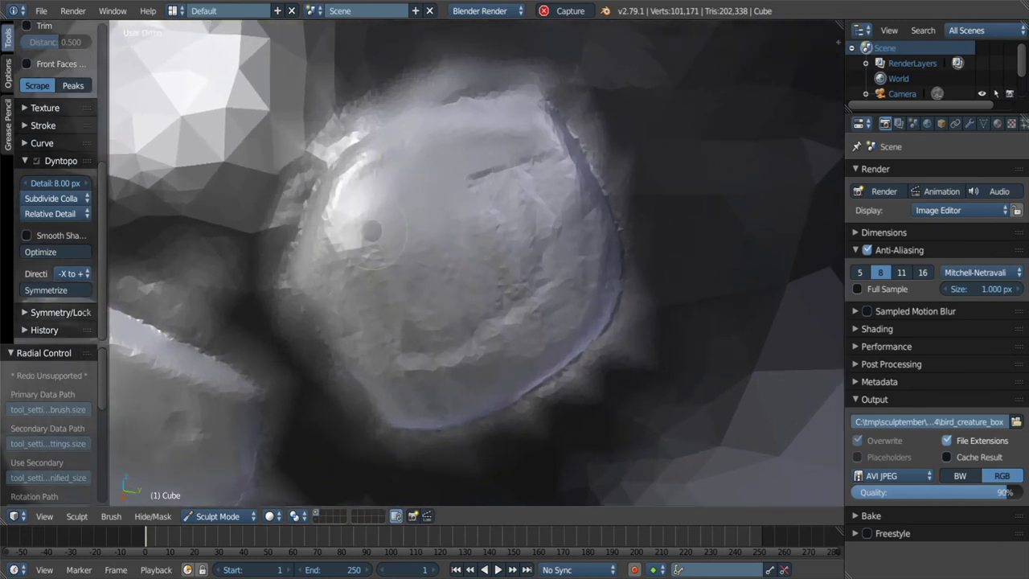
left_click_drag(540, 183, 537, 201)
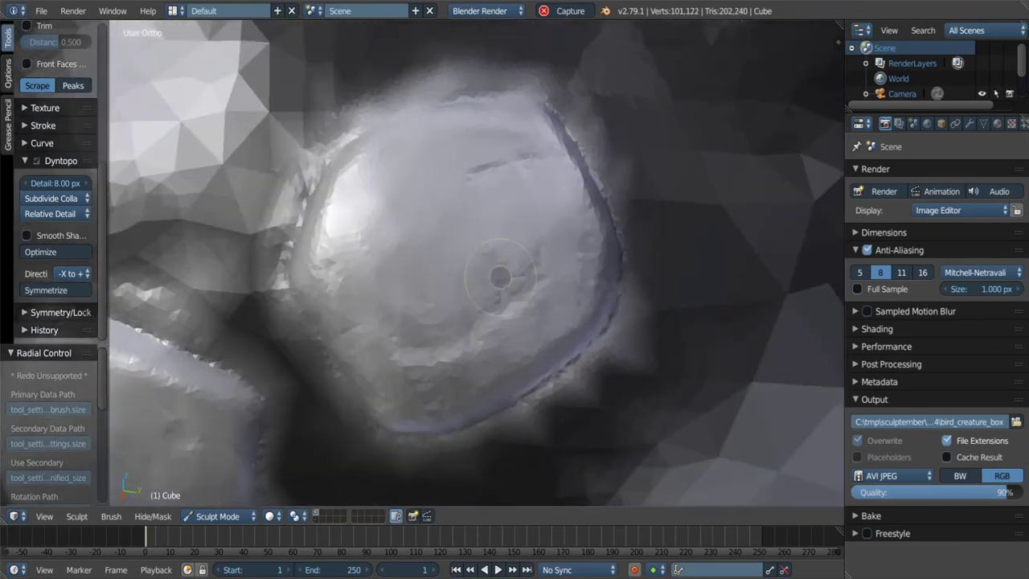
middle_click_drag(537, 201, 533, 235)
scroll(533, 235, "up", 2)
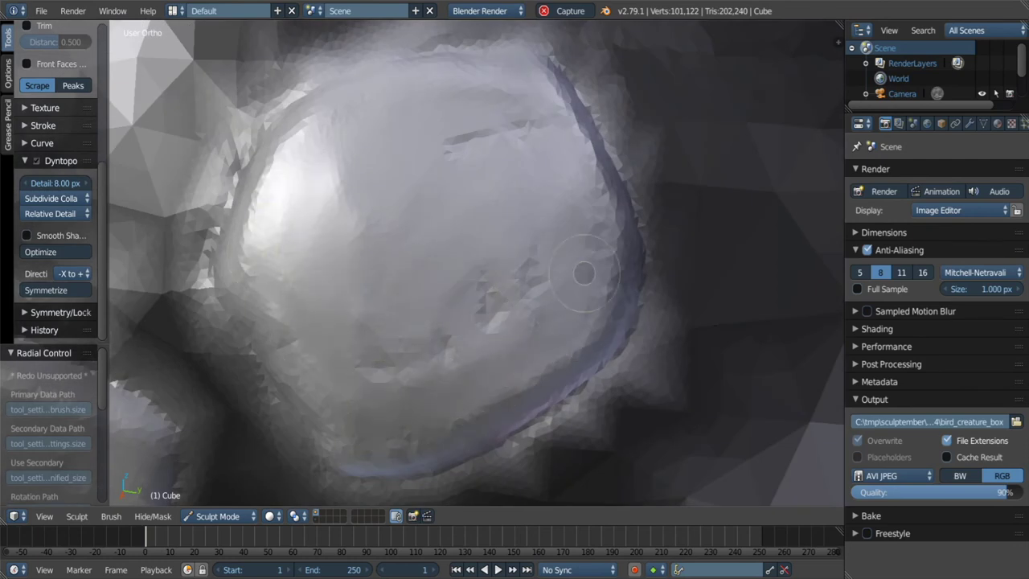
Scrape the central plate's surface flat, then zoom out to see the whole creature.
middle_click_drag(293, 258, 367, 407)
mouse_move(367, 407)
left_mouse_down()
mouse_move(364, 423)
mouse_move(434, 351)
left_mouse_up()
middle_click_drag(433, 351, 467, 316)
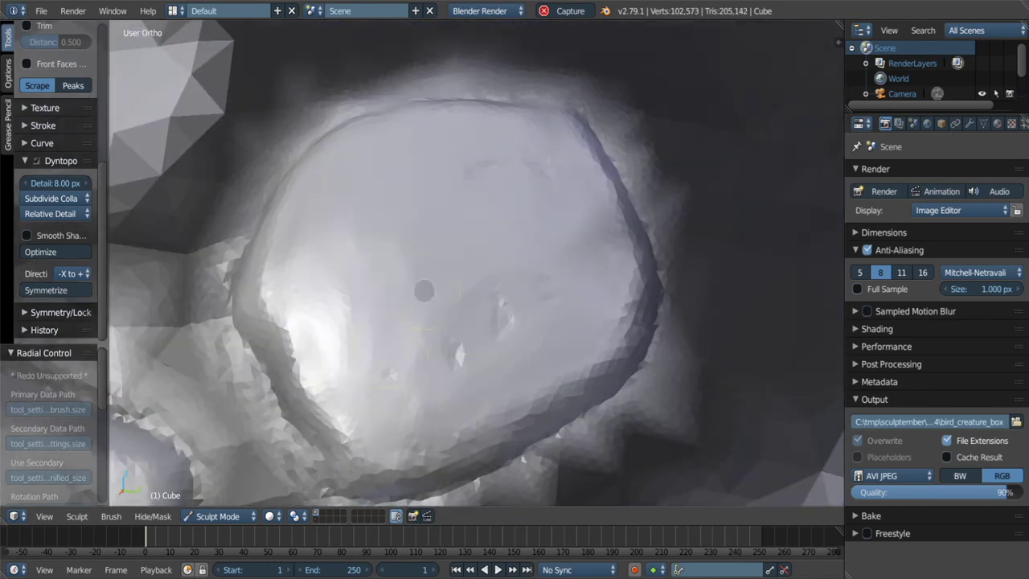
middle_click_drag(596, 209, 394, 197)
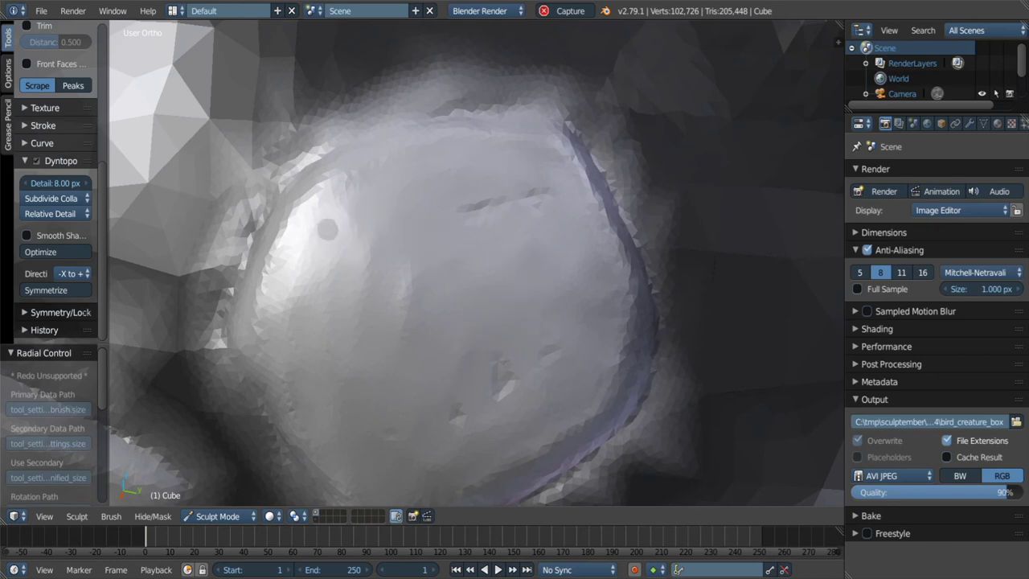
mouse_move(411, 207)
middle_mouse_down()
mouse_move(530, 239)
mouse_move(403, 234)
mouse_move(506, 249)
mouse_move(424, 268)
mouse_move(424, 247)
middle_mouse_up()
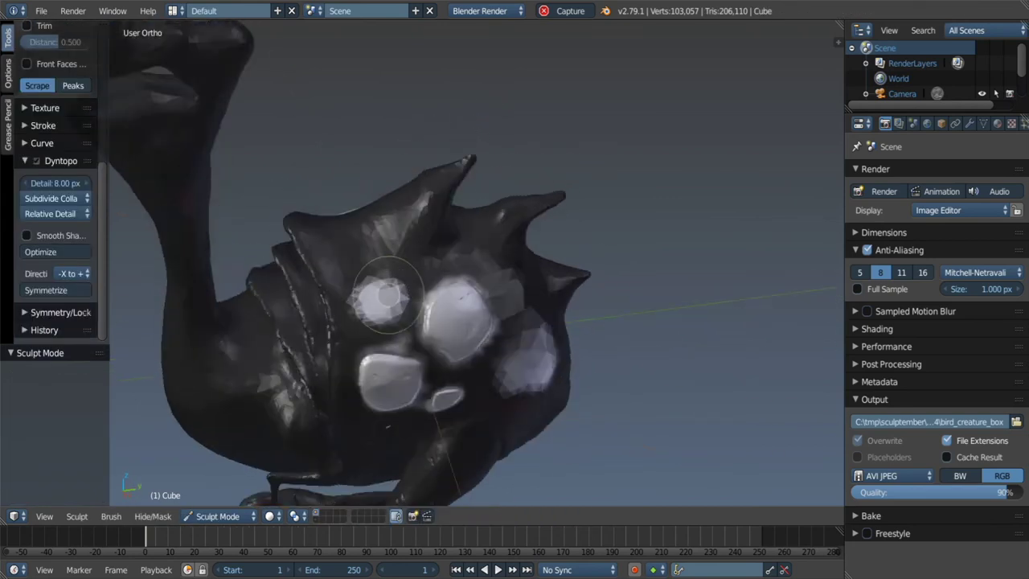
scroll(438, 255, "up", 3)
scroll(438, 255, "up", 3)
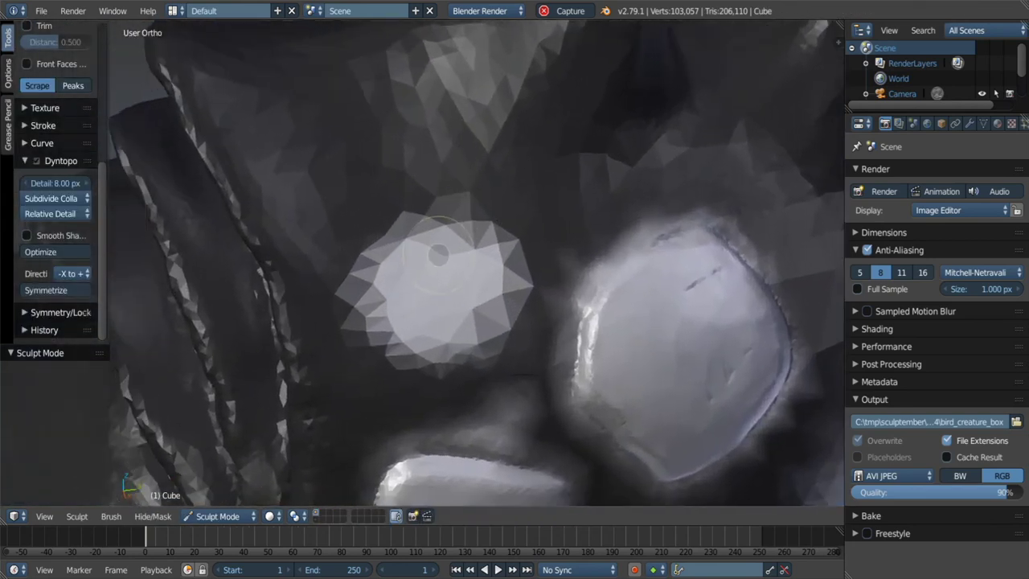
With the Crease brush, carve grooves and marks into the left head plate.
key("c")
mouse_move(425, 247)
left_mouse_down()
mouse_move(497, 328)
mouse_move(409, 295)
left_mouse_up()
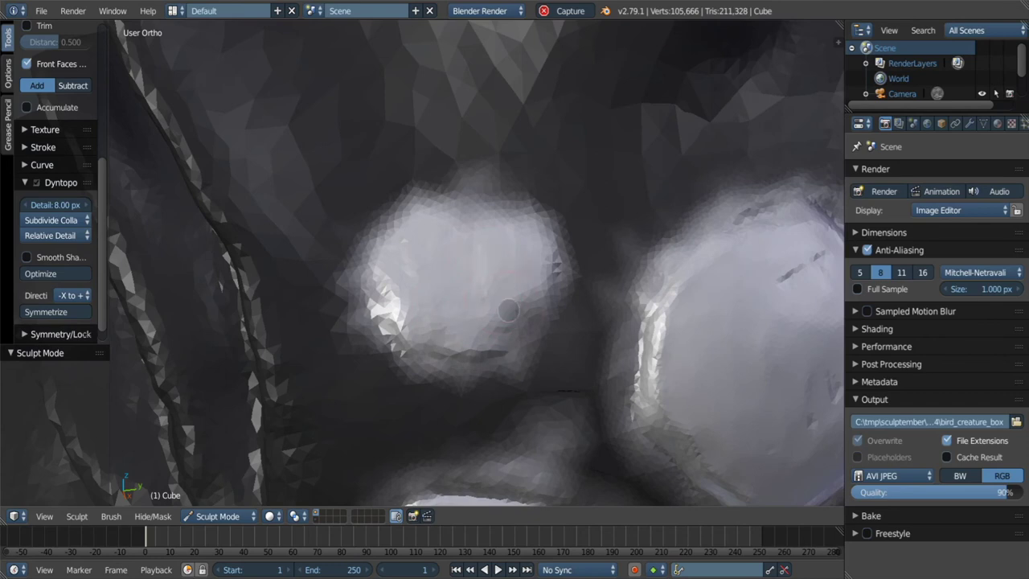
left_click_drag(508, 310, 394, 253, "shift")
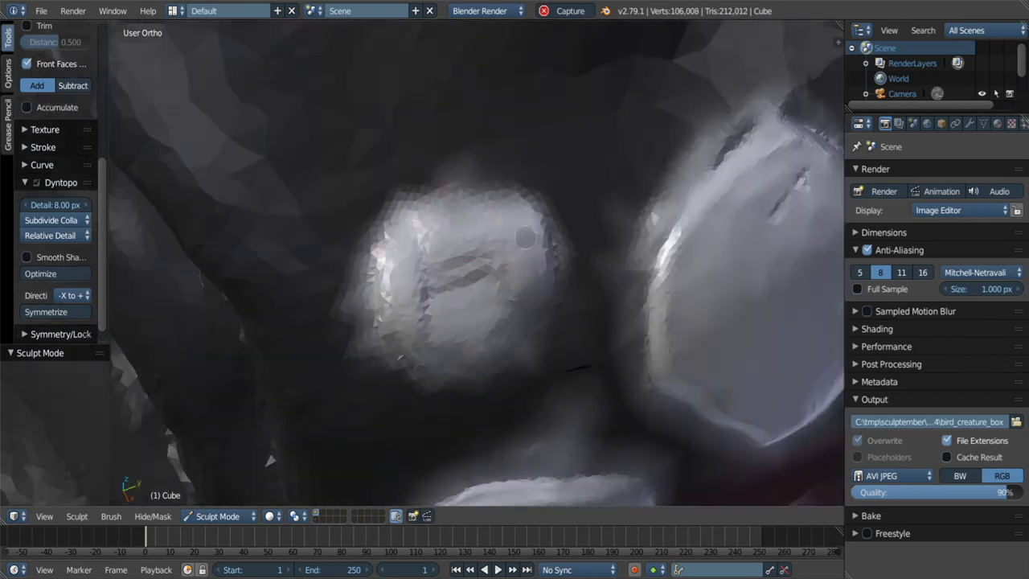
middle_click_drag(471, 297, 482, 241)
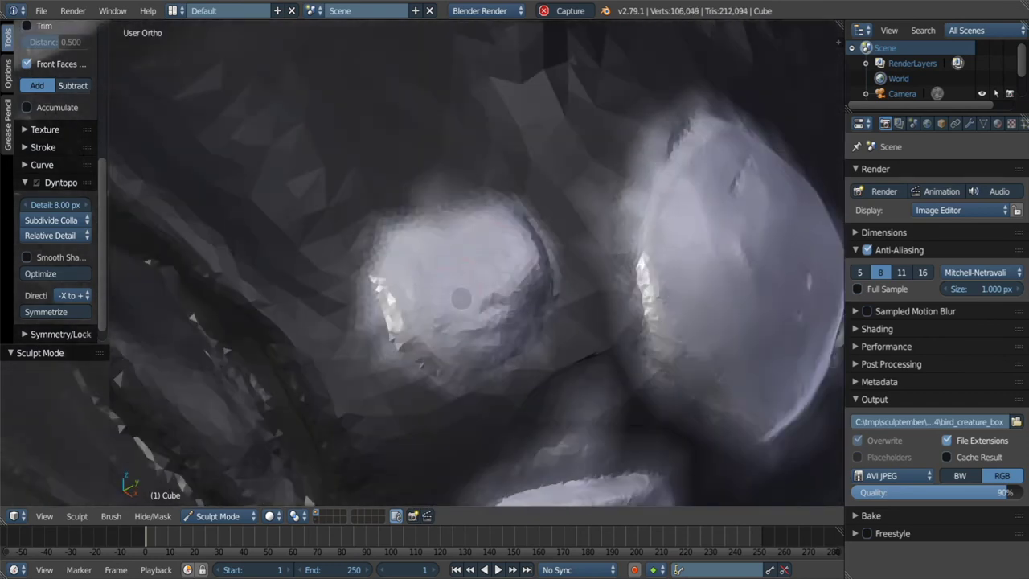
left_click_drag(483, 241, 395, 315)
middle_click_drag(395, 314, 450, 354)
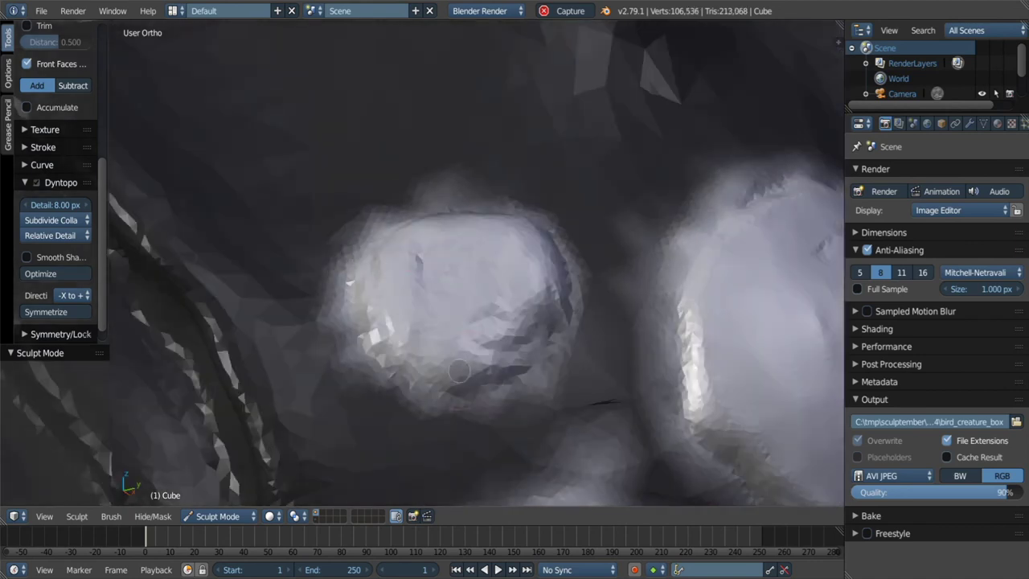
left_click_drag(450, 354, 514, 321)
middle_click_drag(514, 321, 467, 241)
mouse_move(466, 241)
left_mouse_down()
mouse_move(465, 266)
mouse_move(434, 289)
left_mouse_up()
middle_click_drag(434, 289, 419, 261)
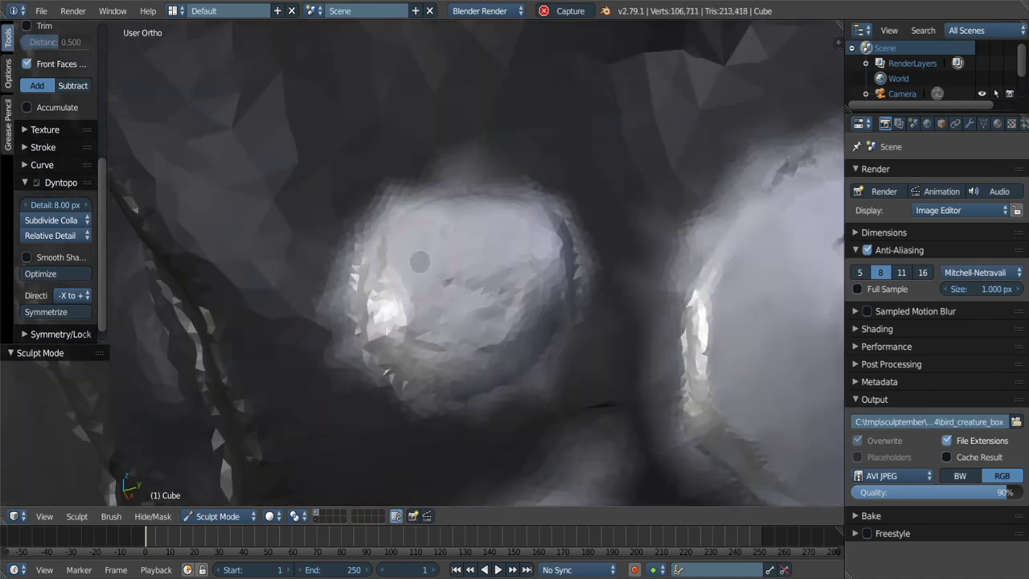
Scrape the left plate flat, then add a short crease stroke on its rim.
key("shift+t")
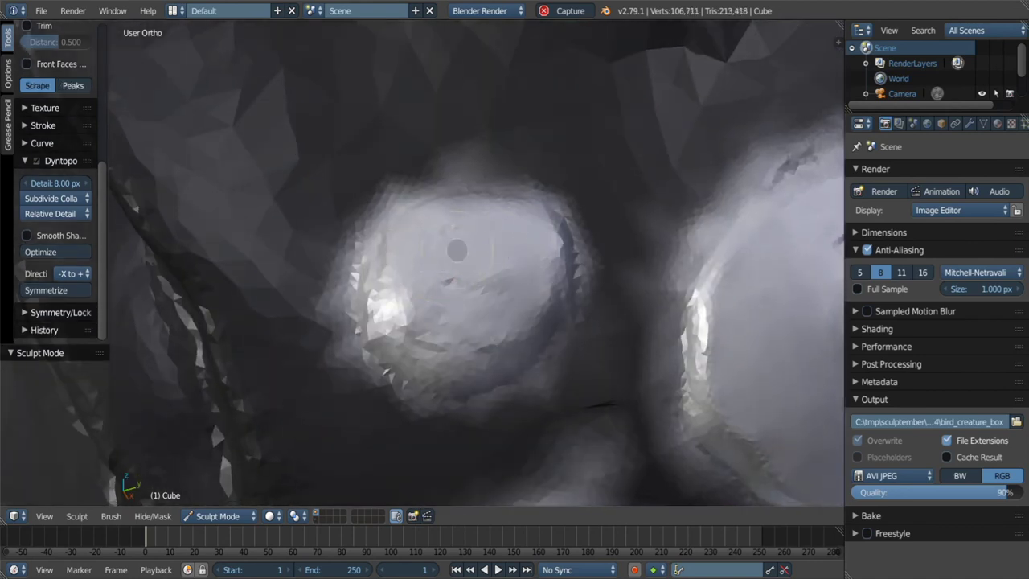
left_click_drag(457, 250, 431, 322)
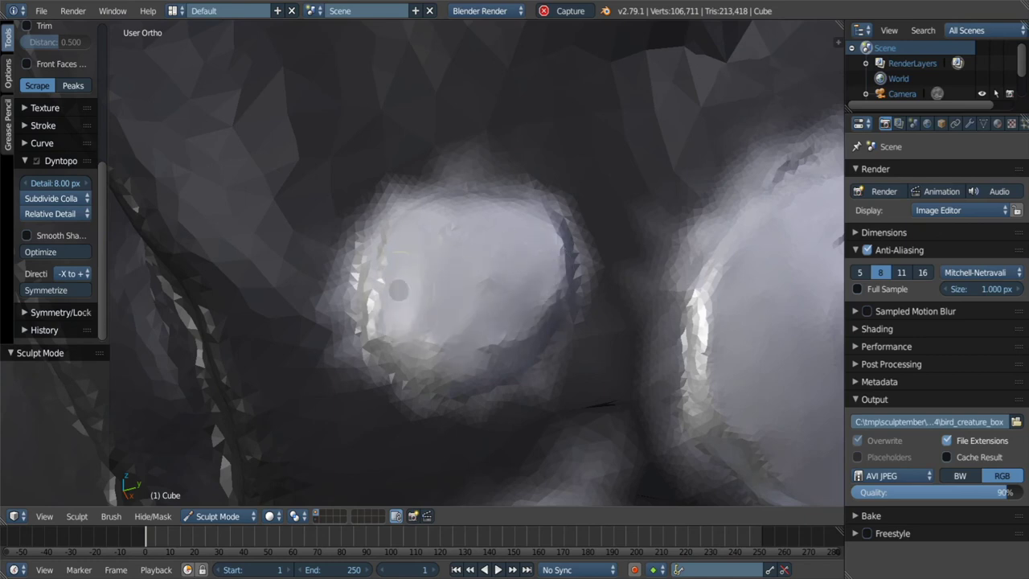
middle_click_drag(518, 281, 450, 305)
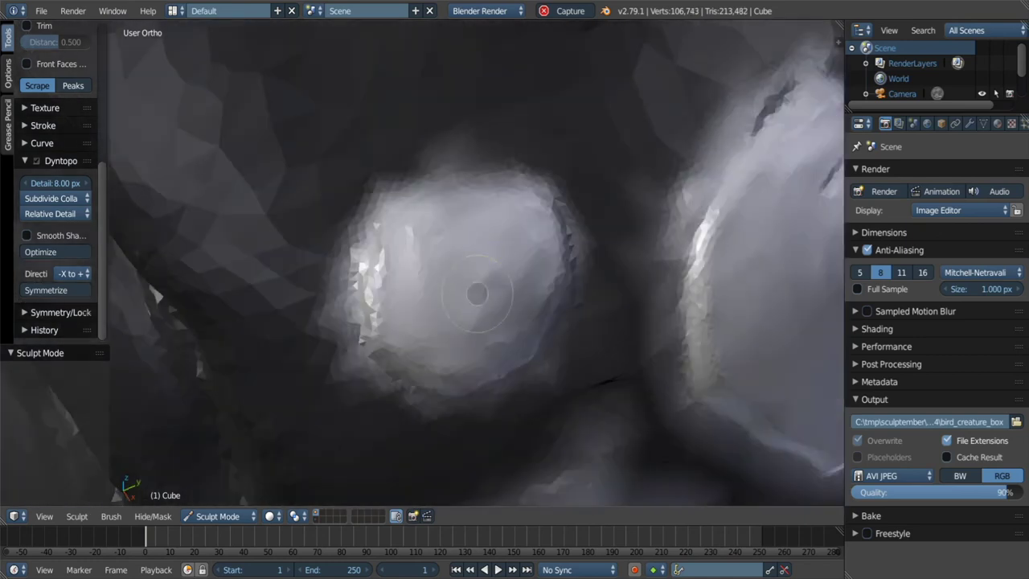
key("shift+c")
mouse_move(391, 336)
middle_mouse_down()
mouse_move(392, 354)
mouse_move(576, 309)
mouse_move(566, 237)
mouse_move(506, 219)
mouse_move(524, 261)
mouse_move(495, 347)
middle_mouse_up()
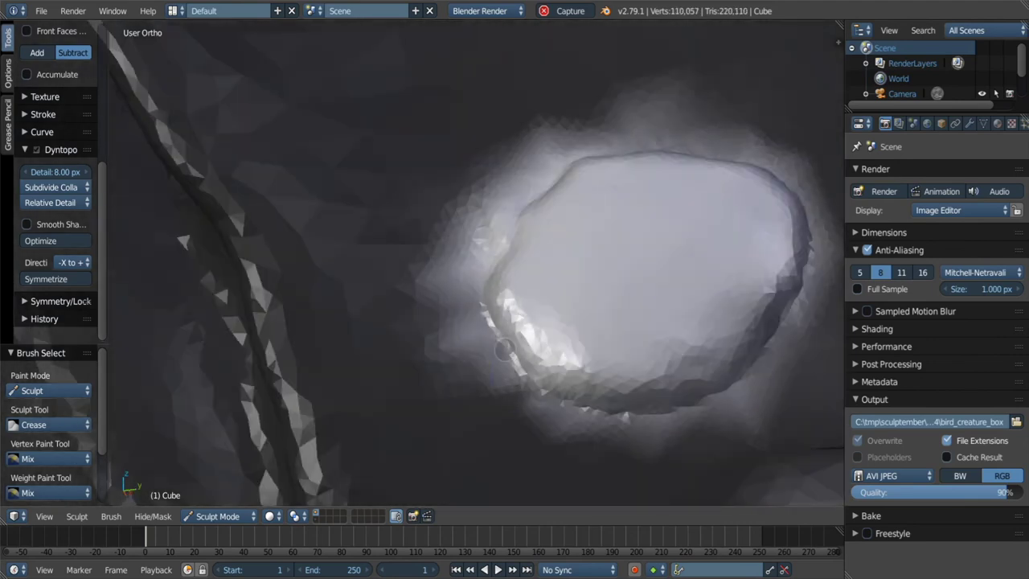
left_click(504, 349)
scroll(504, 349, "down", 4)
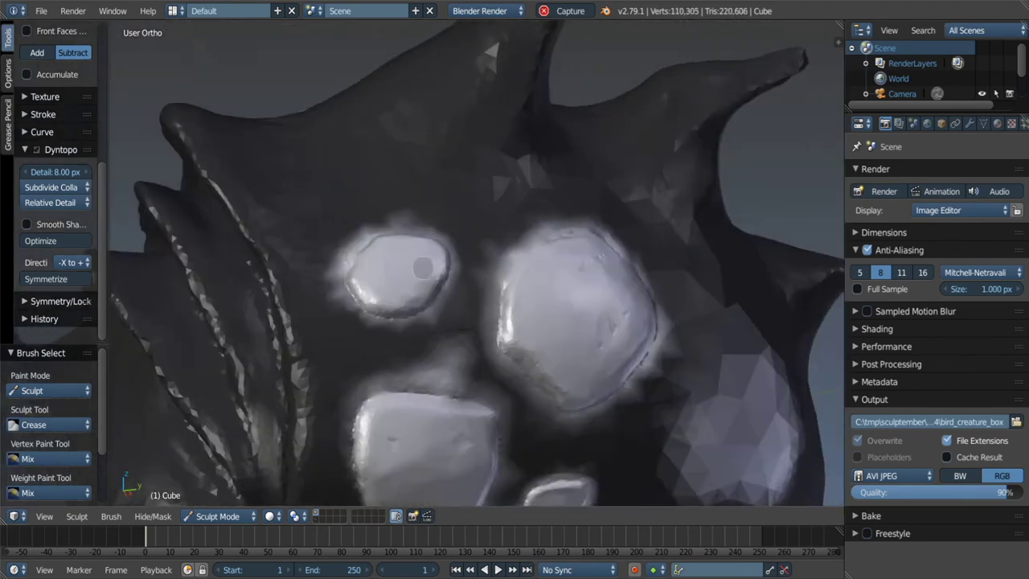
middle_click_drag(504, 348, 488, 318)
scroll(488, 318, "up", 5)
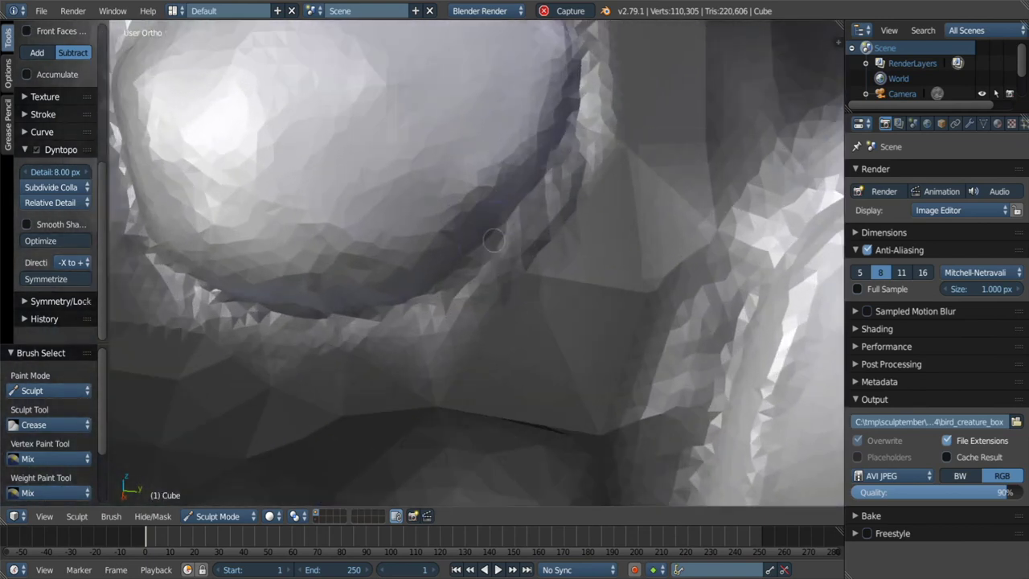
Scrape the top of the raised head plate flatter.
key("shift+t")
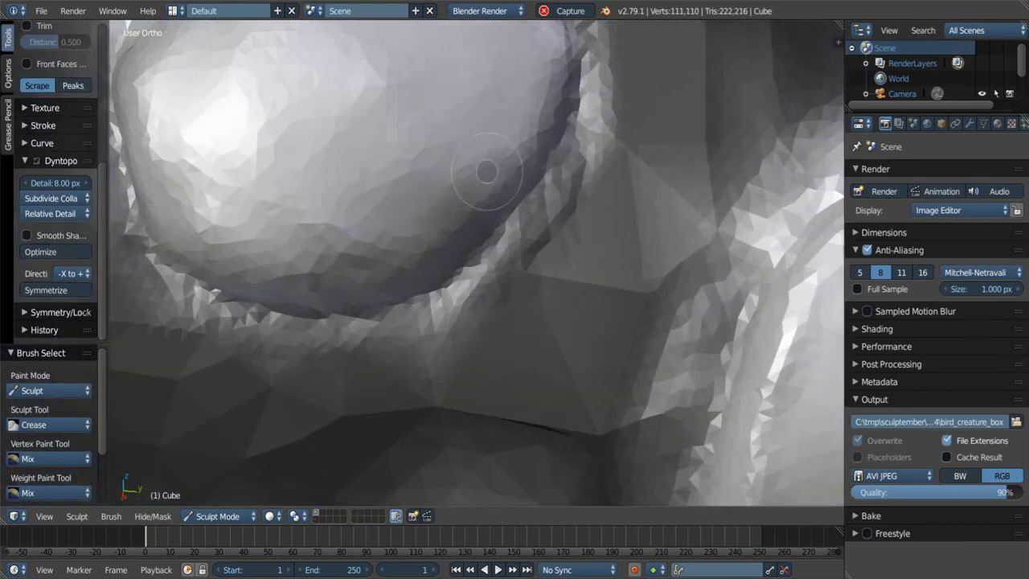
left_click(473, 164)
middle_click_drag(472, 164, 464, 231)
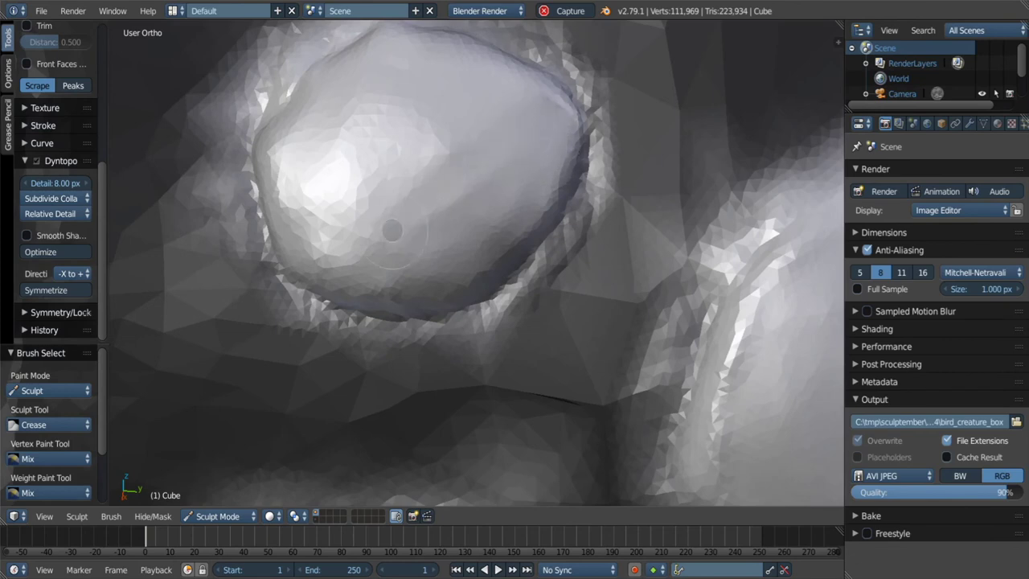
key("x")
scroll(431, 121, "down", 4)
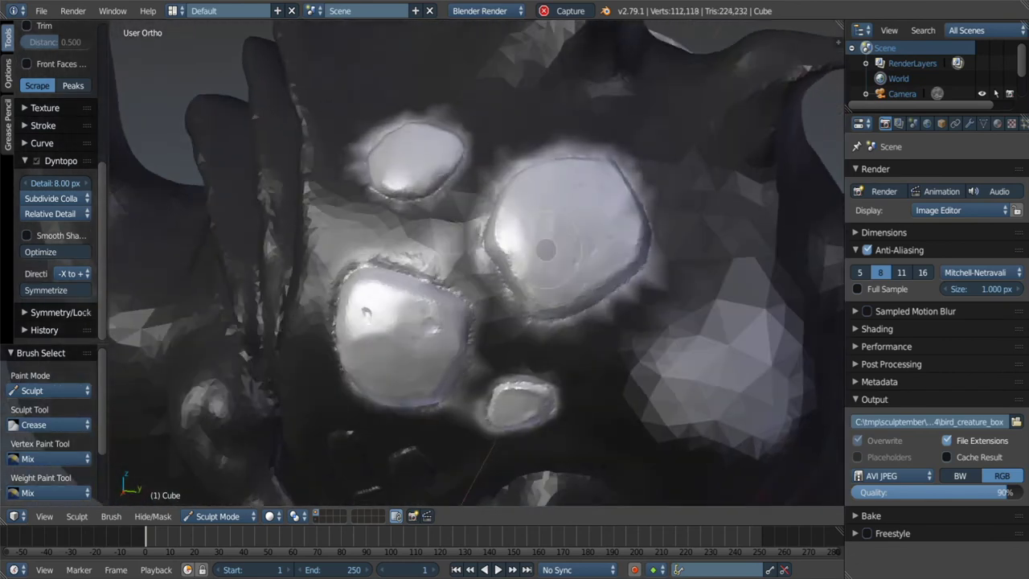
Resize the brush and build raised ridges and bumps on the central plate.
mouse_move(431, 121)
middle_mouse_down()
mouse_move(471, 378)
mouse_move(439, 344)
middle_mouse_up()
scroll(439, 344, "up", 5)
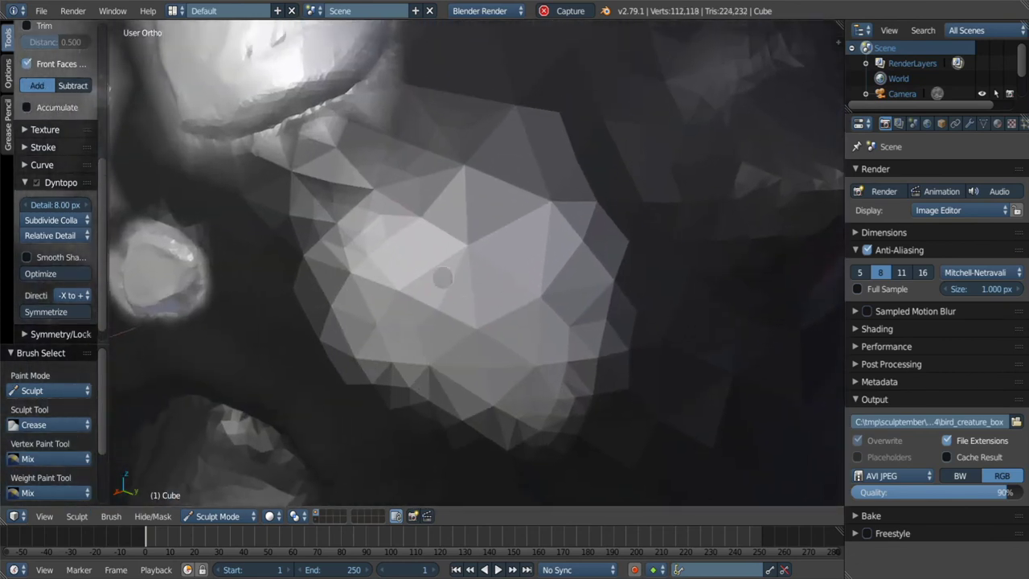
key("f")
mouse_move(453, 217)
left_mouse_down()
mouse_move(562, 193)
mouse_move(554, 305)
mouse_move(440, 229)
mouse_move(533, 247)
left_mouse_up()
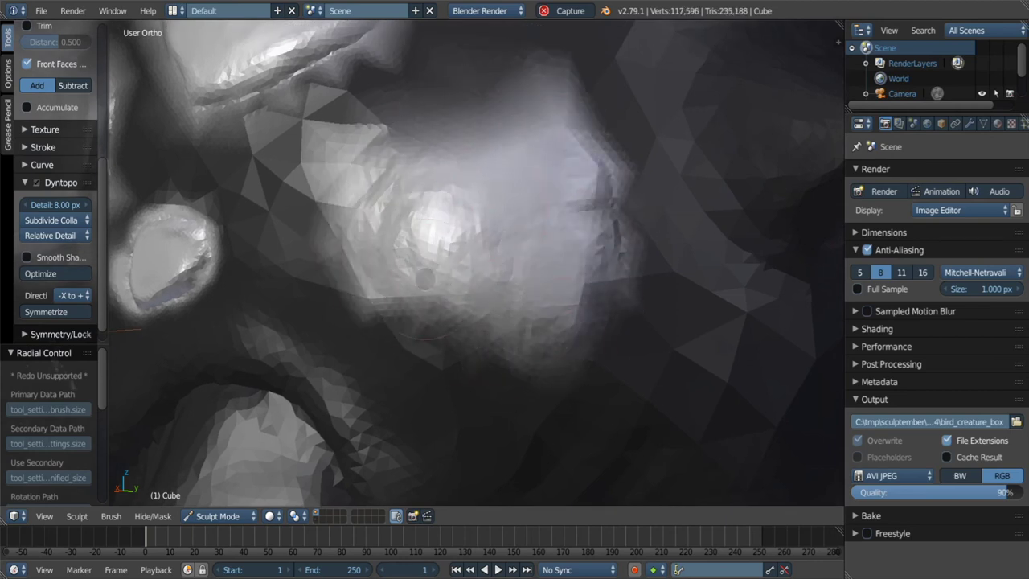
left_click_drag(425, 277, 438, 233)
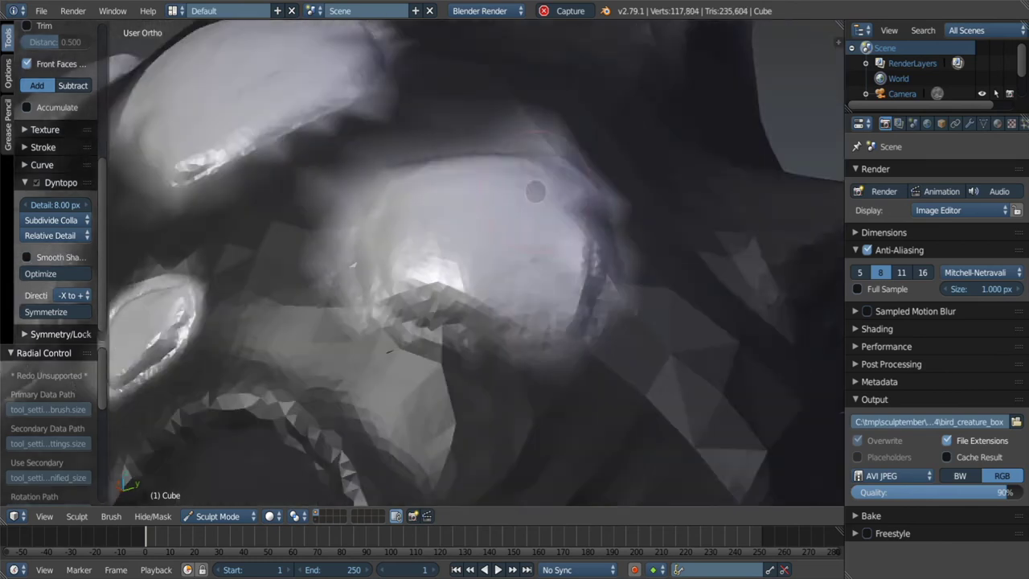
Switch to the Crease brush and cut a groove around the plate's rim.
middle_click_drag(490, 157, 514, 359)
key("shift+c")
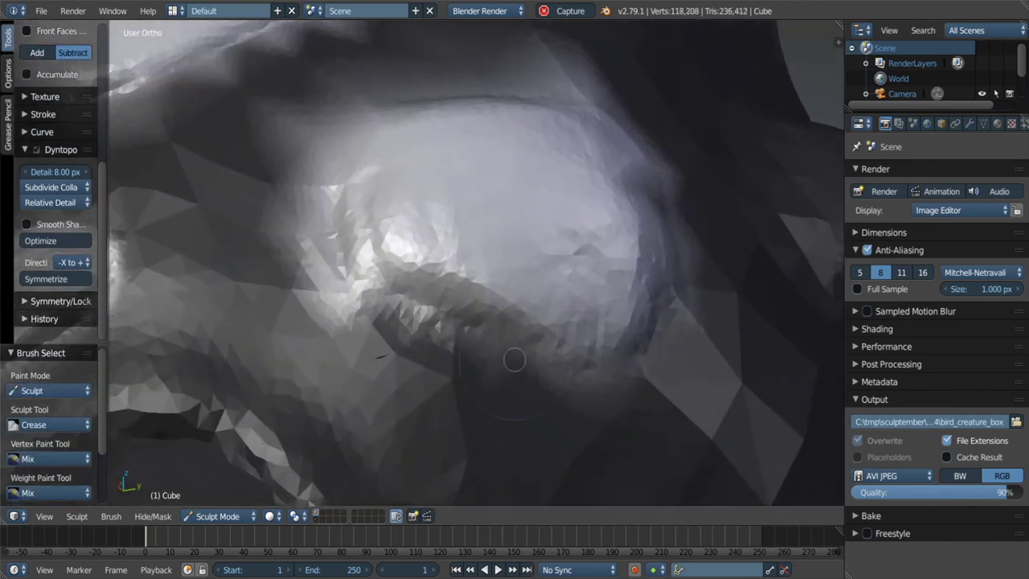
left_click_drag(514, 359, 514, 363)
middle_click_drag(514, 364, 513, 369)
middle_click_drag(640, 254, 629, 253)
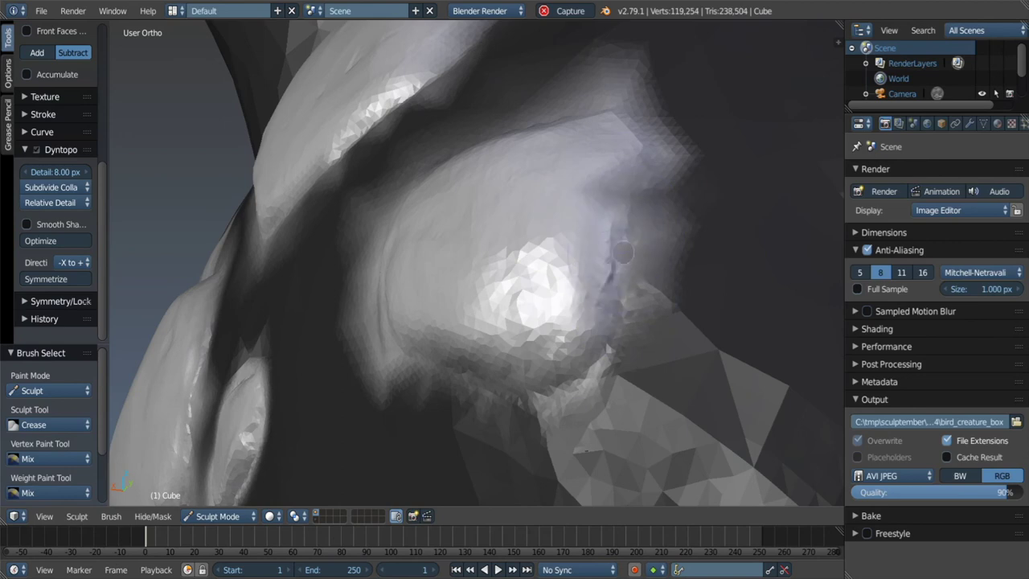
left_click_drag(623, 253, 615, 259)
middle_click_drag(615, 258, 606, 263)
left_click_drag(594, 204, 589, 211)
Deepen the creases along the plate's edge and right rim.
middle_click_drag(589, 211, 585, 219)
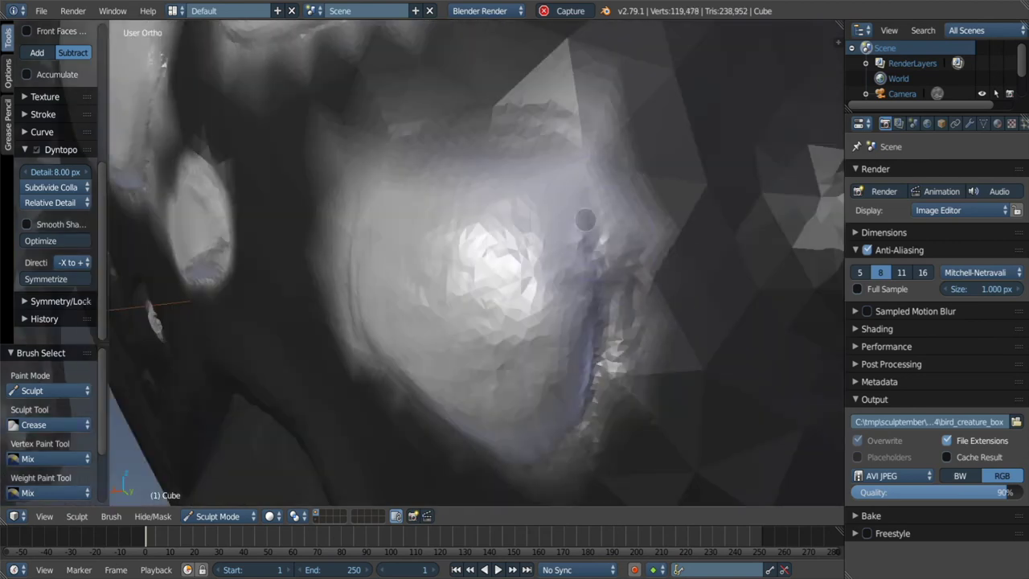
left_click_drag(598, 282, 591, 253)
middle_click_drag(591, 253, 583, 220)
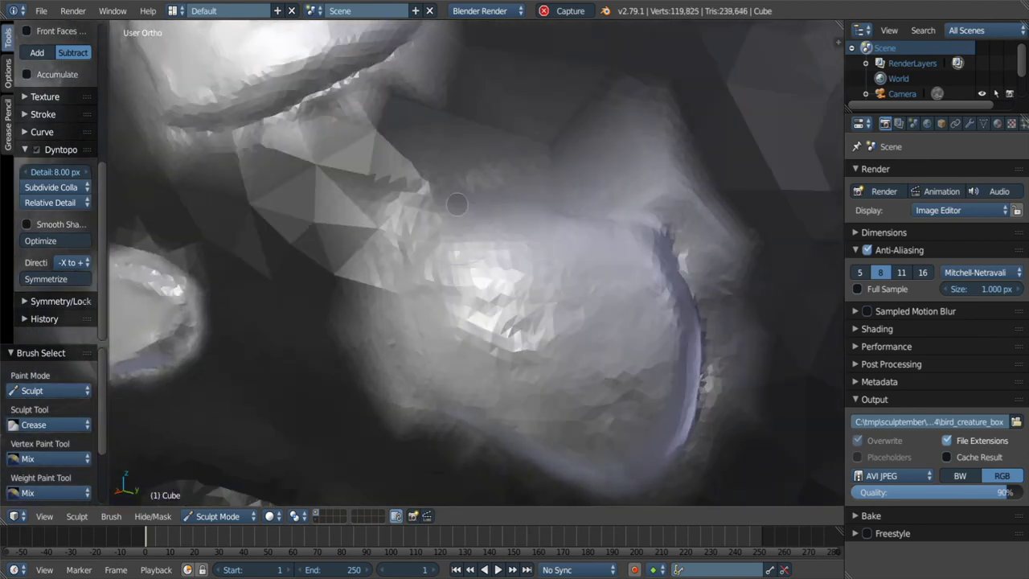
middle_click_drag(489, 212, 442, 322)
left_click_drag(442, 322, 490, 385)
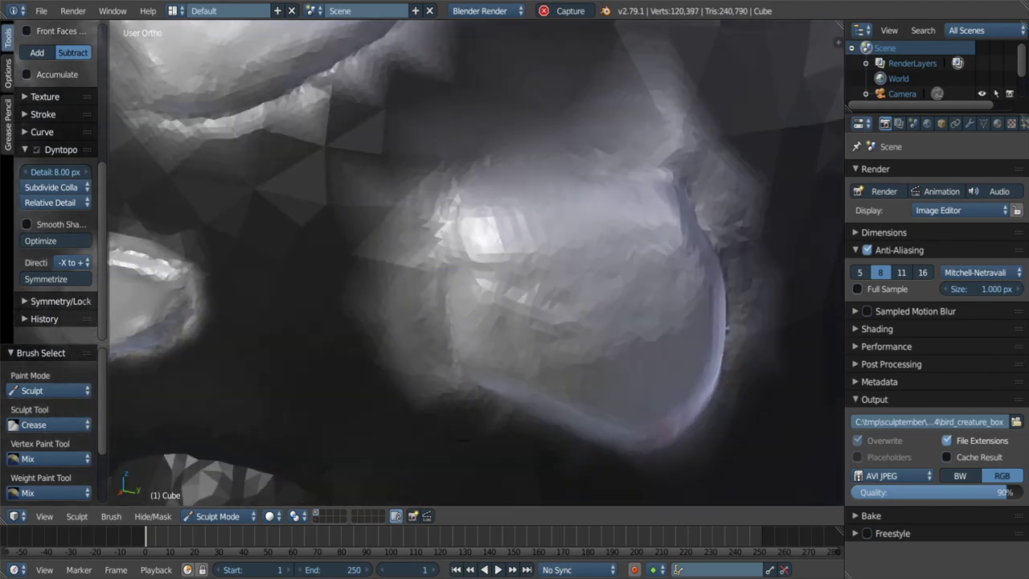
middle_click_drag(491, 385, 458, 196)
middle_click_drag(547, 255, 495, 258)
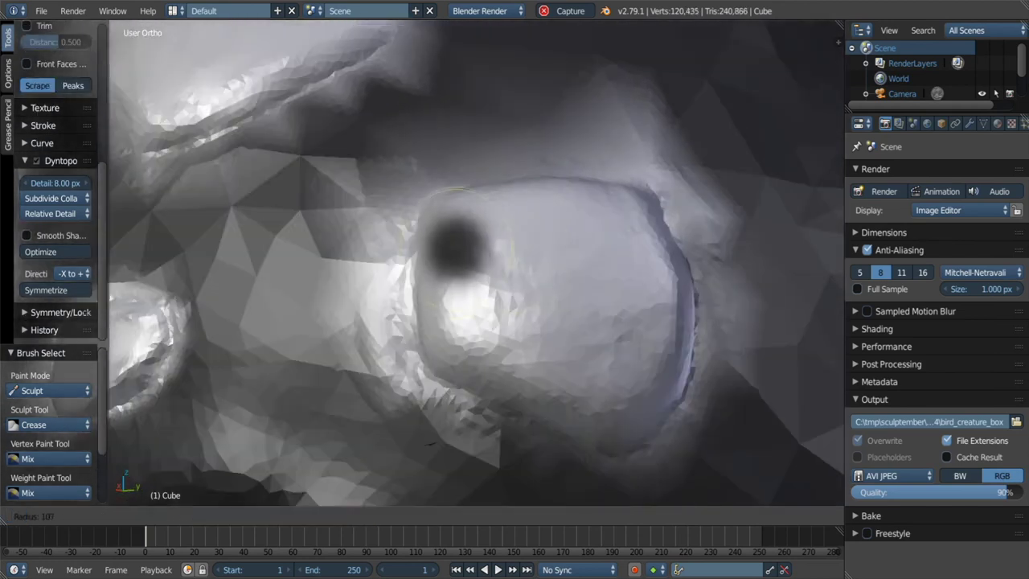
Scrape and smooth the plate's top flatter.
key("f")
mouse_move(541, 313)
left_mouse_down()
mouse_move(594, 281)
mouse_move(546, 378)
left_mouse_up()
middle_click_drag(547, 377, 411, 187)
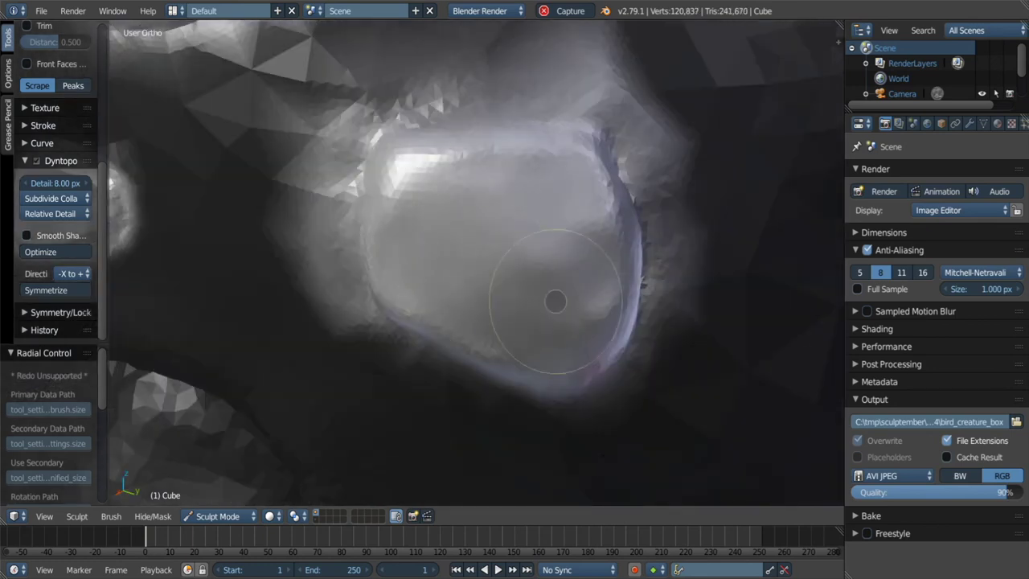
left_click_drag(454, 238, 466, 245)
mouse_move(466, 245)
middle_mouse_down()
mouse_move(494, 259)
mouse_move(488, 245)
middle_mouse_up()
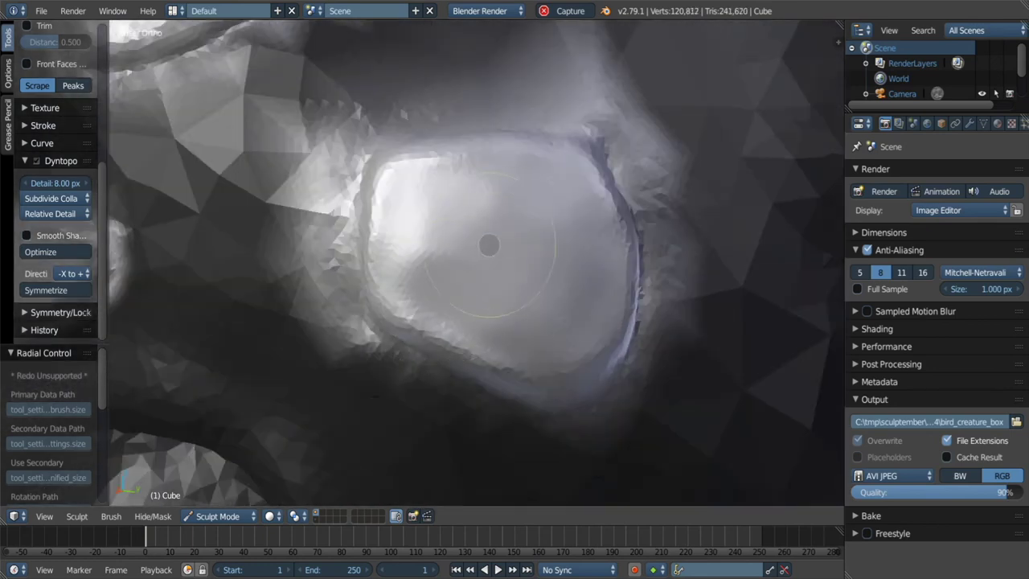
Orbit and zoom to review the creature's legs and spiky body, leveling the view.
scroll(500, 221, "down", 5)
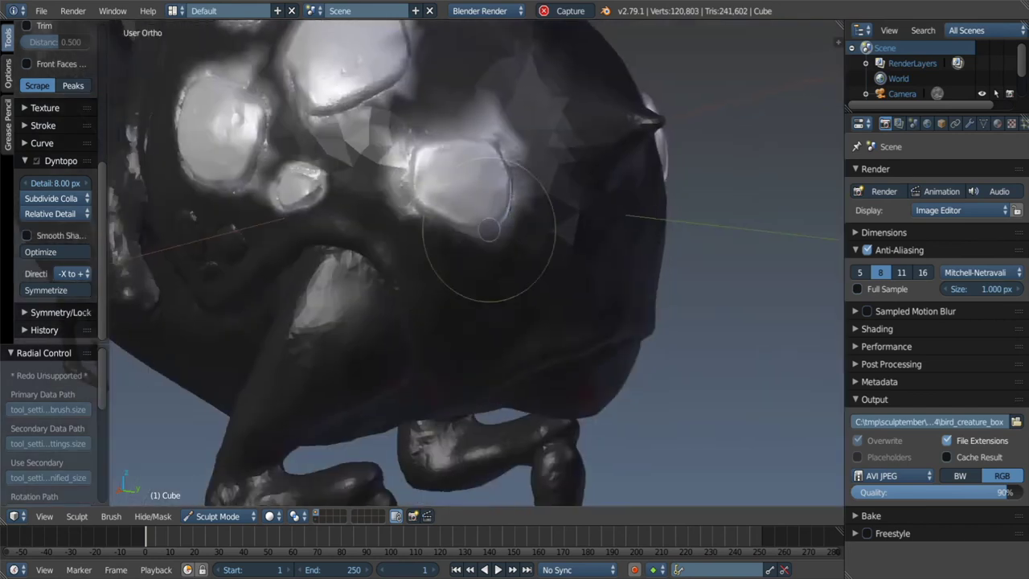
mouse_move(459, 206)
middle_mouse_down()
mouse_move(470, 138)
mouse_move(493, 179)
mouse_move(452, 171)
mouse_move(514, 213)
mouse_move(405, 201)
mouse_move(322, 172)
mouse_move(438, 275)
middle_mouse_up()
scroll(438, 275, "down", 4)
scroll(462, 227, "up", 5)
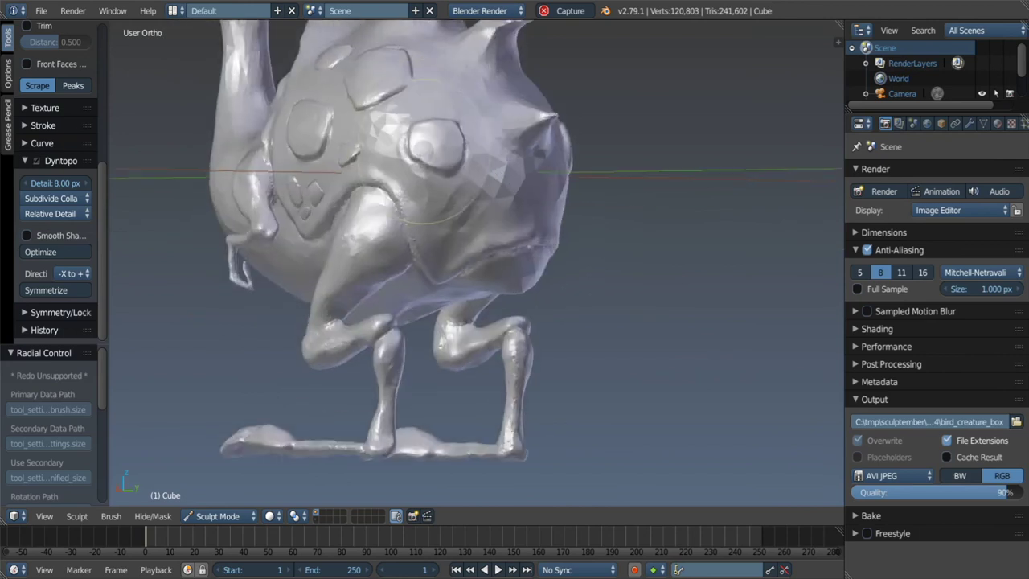
middle_click_drag(461, 226, 417, 167)
scroll(415, 143, "up", 3)
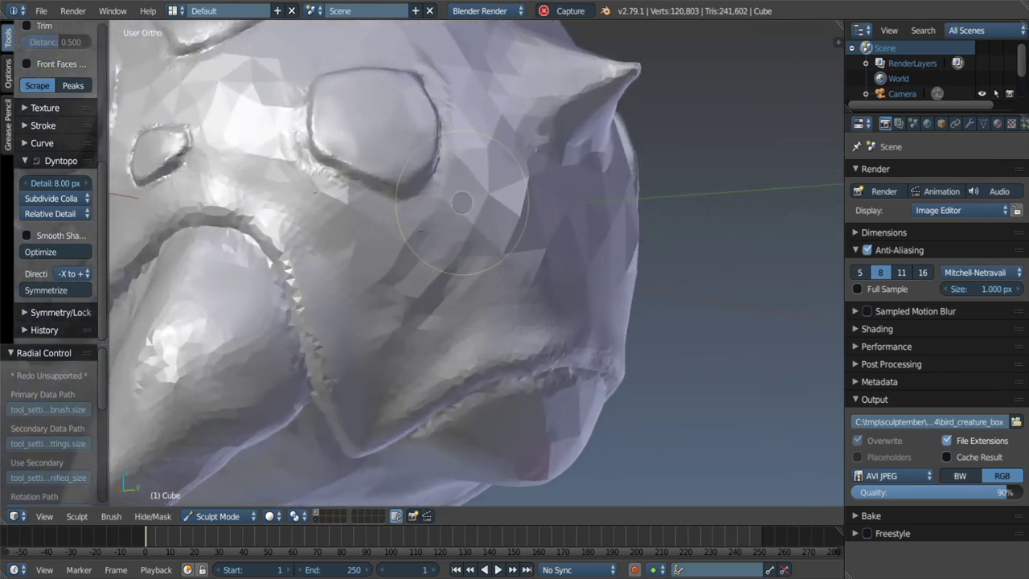
scroll(459, 195, "down", 3)
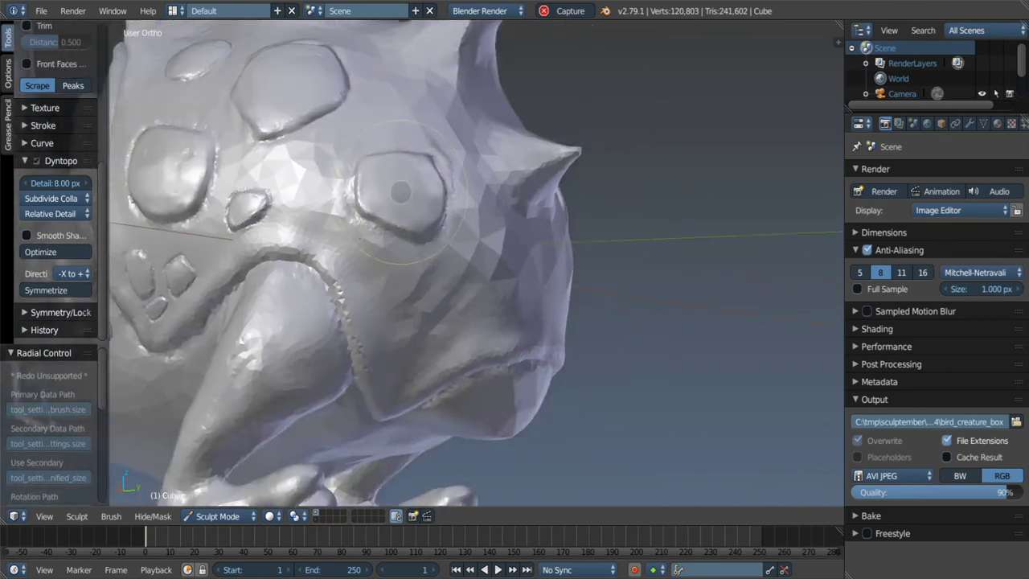
mouse_move(459, 195)
middle_mouse_down()
mouse_move(383, 191)
mouse_move(355, 250)
mouse_move(391, 229)
middle_mouse_up()
scroll(383, 191, "up", 4)
Paint a mask over the area between the head plates.
key("m")
mouse_move(391, 230)
left_mouse_down()
mouse_move(386, 351)
mouse_move(338, 266)
left_mouse_up()
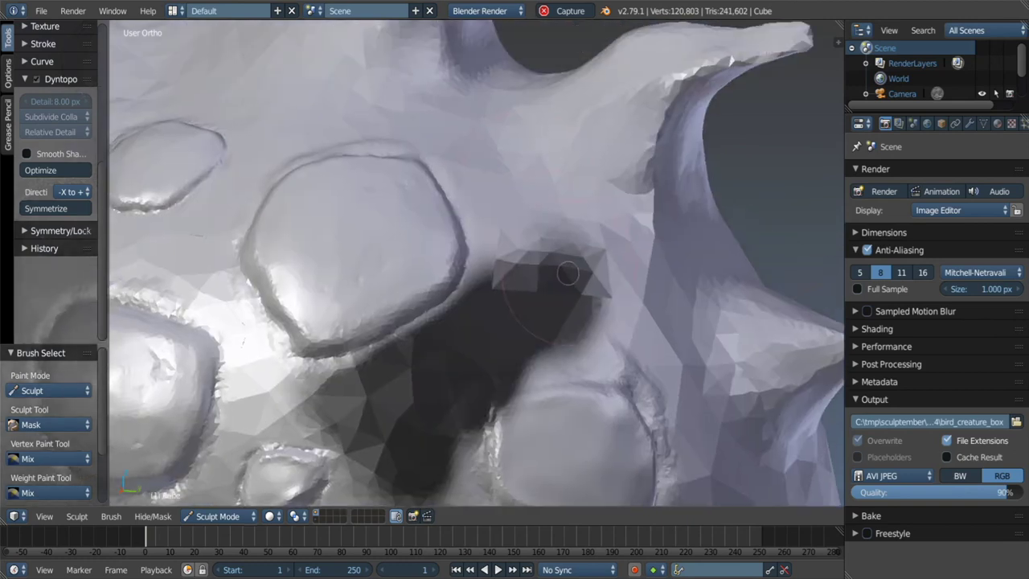
middle_click_drag(514, 201, 532, 309)
left_click_drag(532, 309, 602, 322)
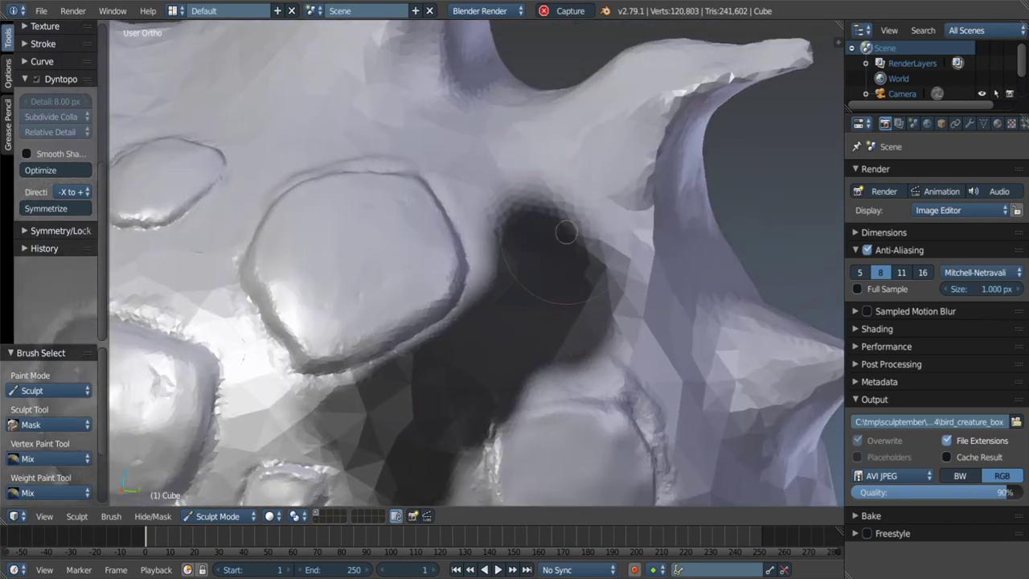
middle_click_drag(602, 322, 691, 241)
mouse_move(691, 241)
left_mouse_down()
mouse_move(539, 165)
mouse_move(417, 162)
mouse_move(647, 289)
left_mouse_up()
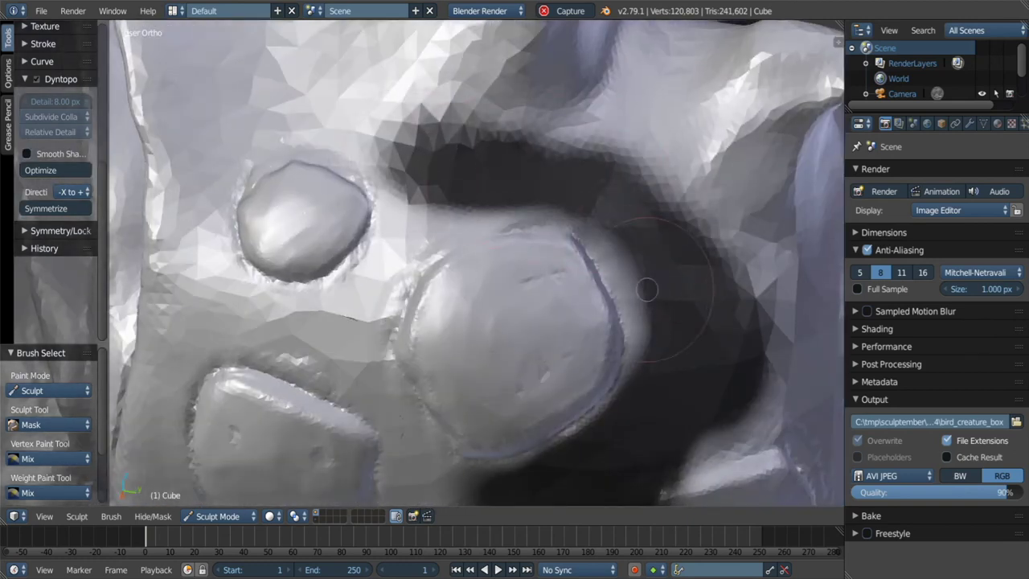
mouse_move(507, 179)
left_mouse_down()
mouse_move(684, 263)
mouse_move(459, 145)
left_mouse_up()
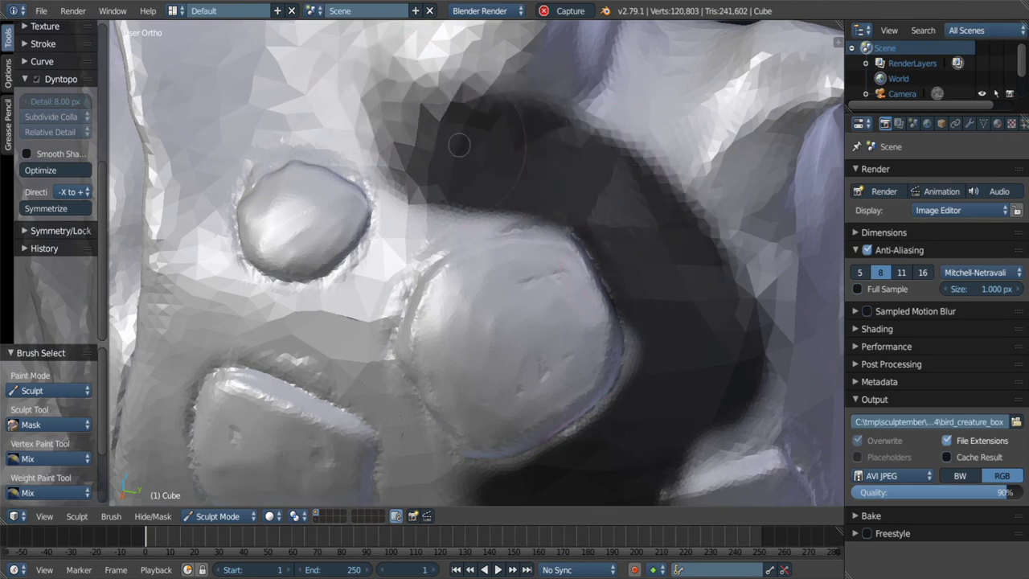
Extend the mask beside the plate to cover the whole gap between the plates.
middle_click_drag(458, 144, 574, 293)
scroll(574, 294, "up", 3)
scroll(574, 293, "up", 1)
mouse_move(574, 293)
left_mouse_down()
mouse_move(523, 274)
mouse_move(466, 297)
mouse_move(608, 241)
mouse_move(654, 343)
mouse_move(680, 362)
left_mouse_up()
middle_click_drag(680, 362, 578, 292, "shift")
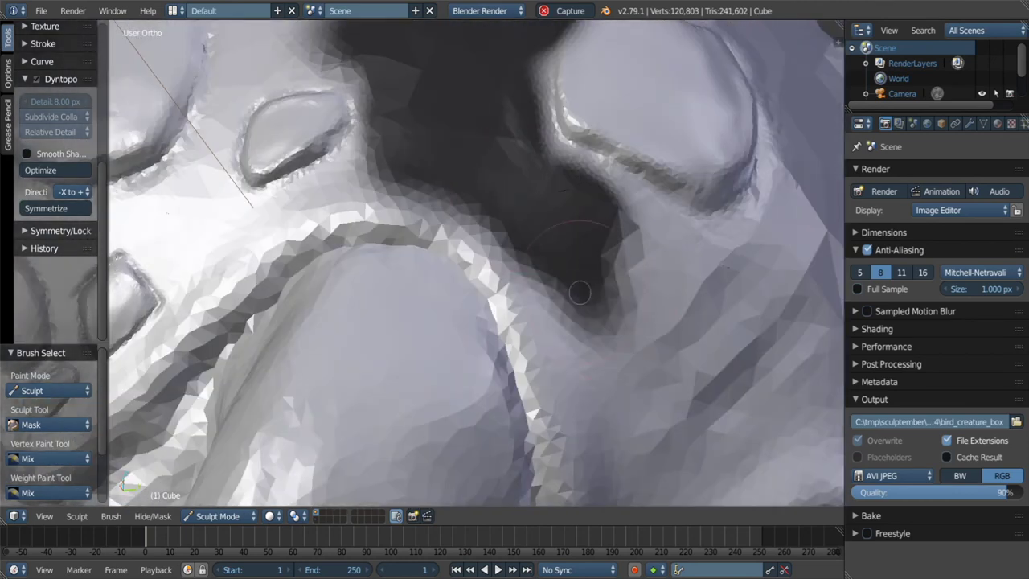
mouse_move(579, 292)
left_mouse_down()
mouse_move(614, 248)
mouse_move(707, 337)
mouse_move(570, 241)
left_mouse_up()
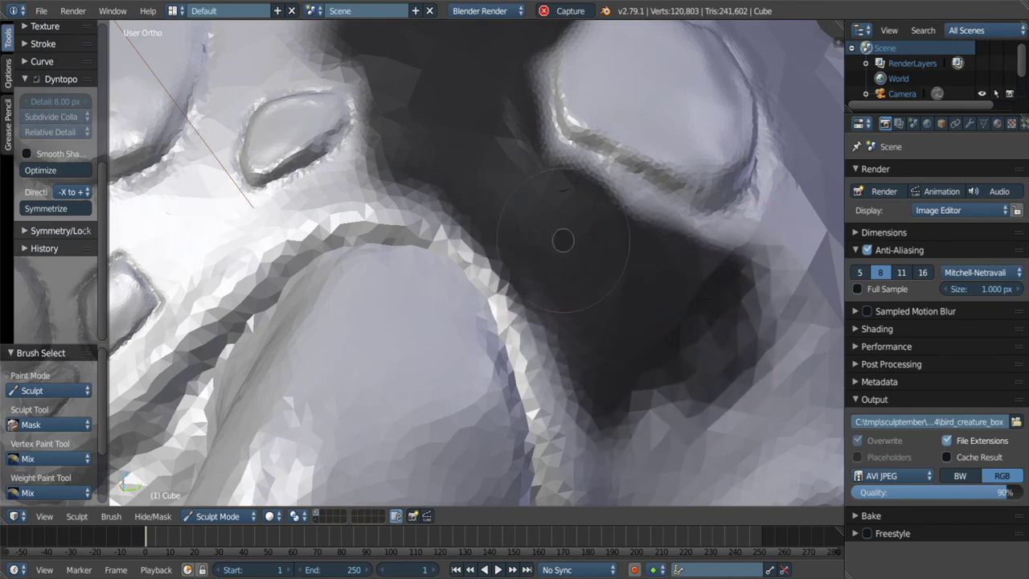
mouse_move(570, 241)
middle_mouse_down()
mouse_move(555, 206)
mouse_move(601, 215)
middle_mouse_up()
Invert the mask and resize the sculpt brush.
key("ctrl+i")
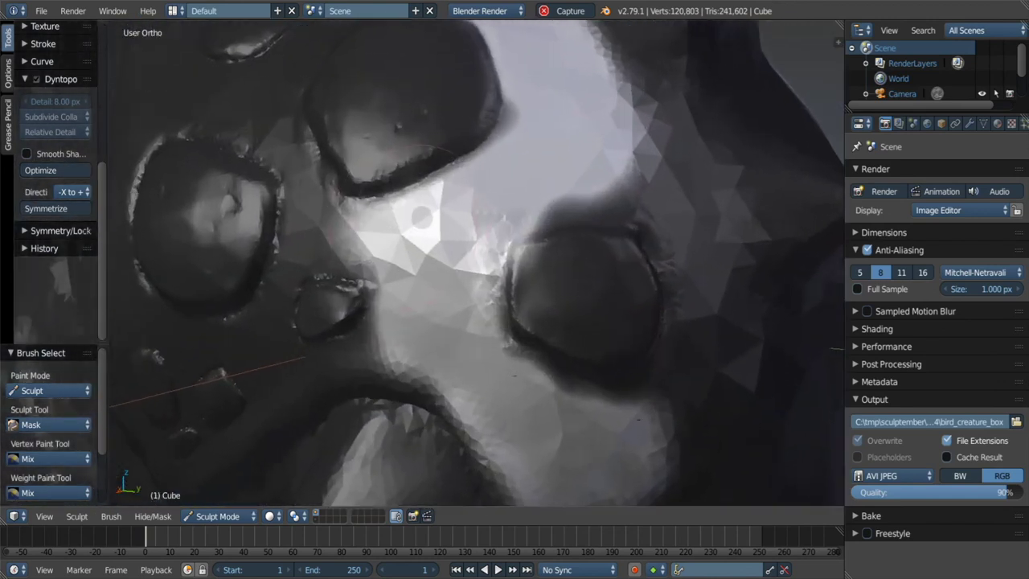
scroll(523, 233, "up", 3)
key("f")
left_click(454, 245)
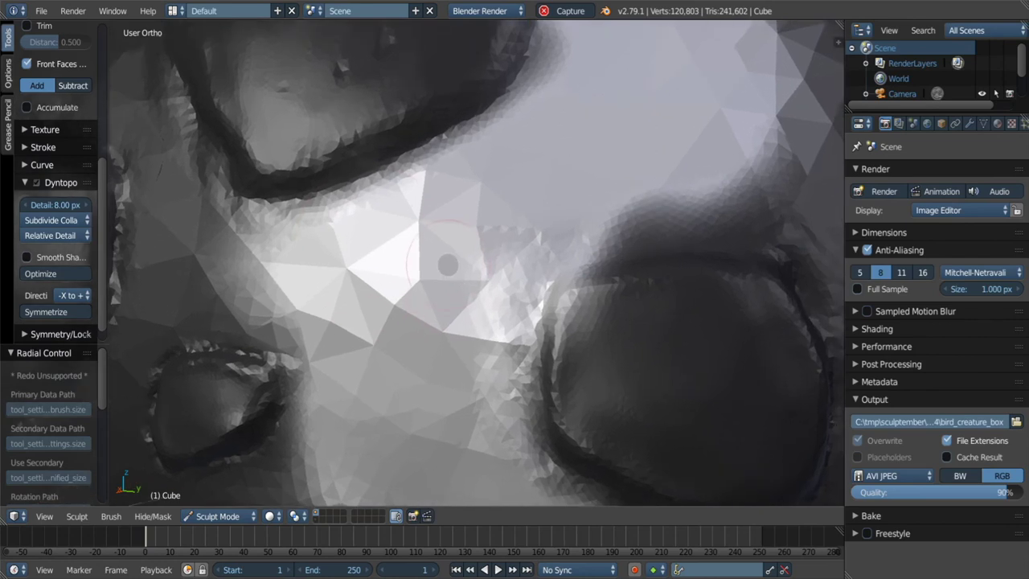
middle_click_drag(454, 245, 452, 260)
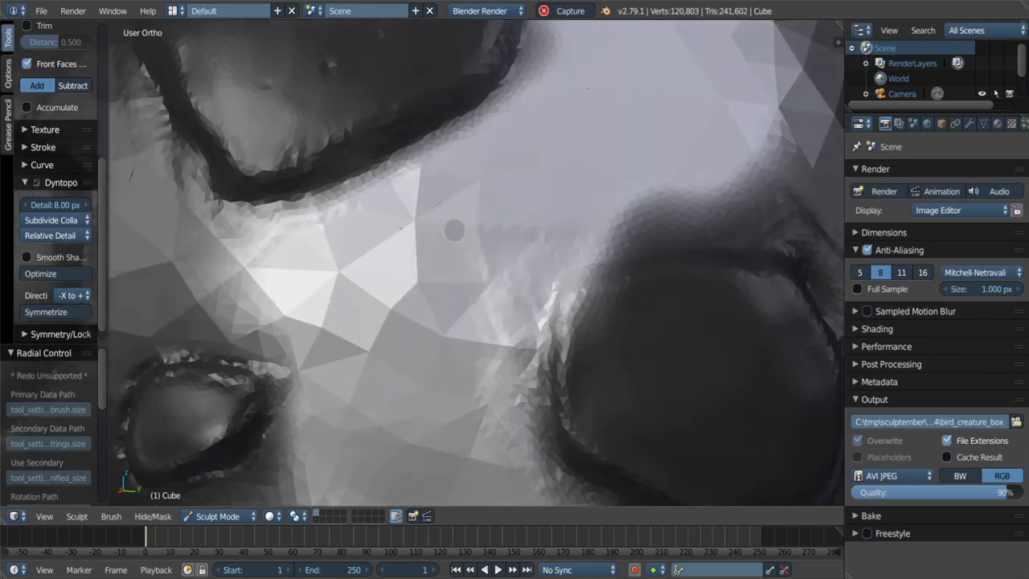
Build up a raised ridge in the unmasked gap between the plates.
middle_click_drag(450, 202, 472, 216)
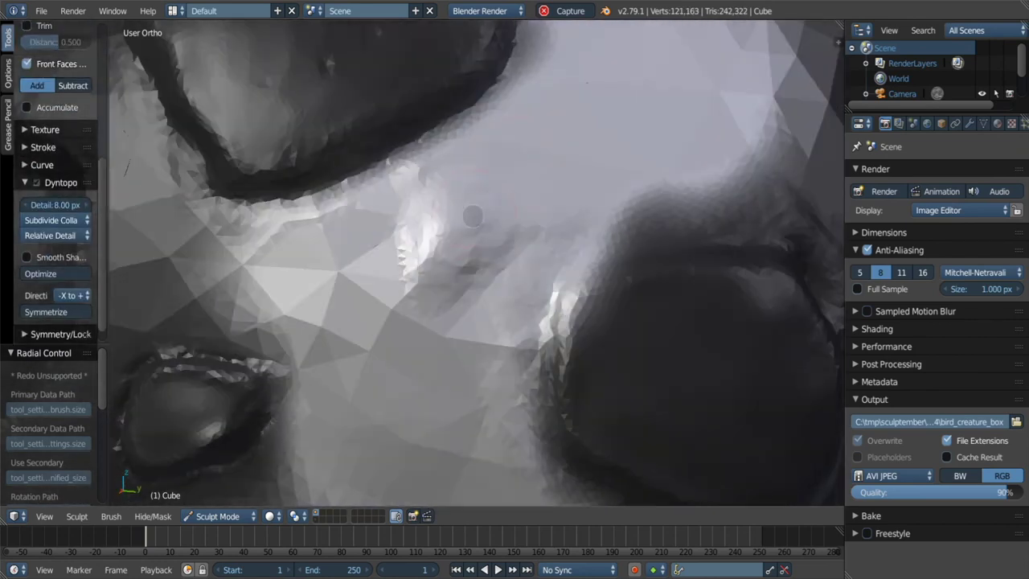
left_click_drag(524, 212, 530, 217)
middle_click_drag(531, 217, 495, 200)
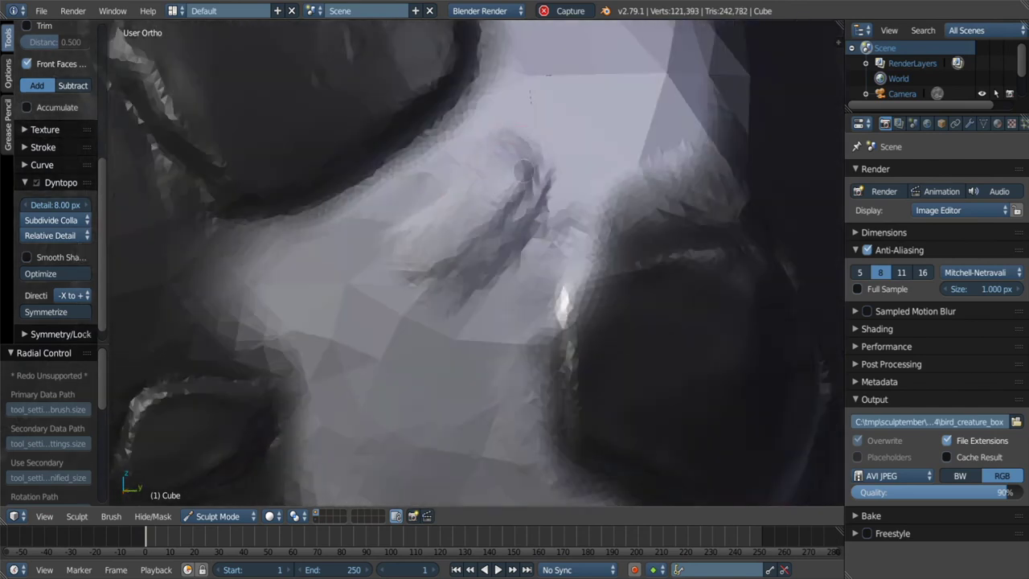
middle_click_drag(518, 166, 486, 177)
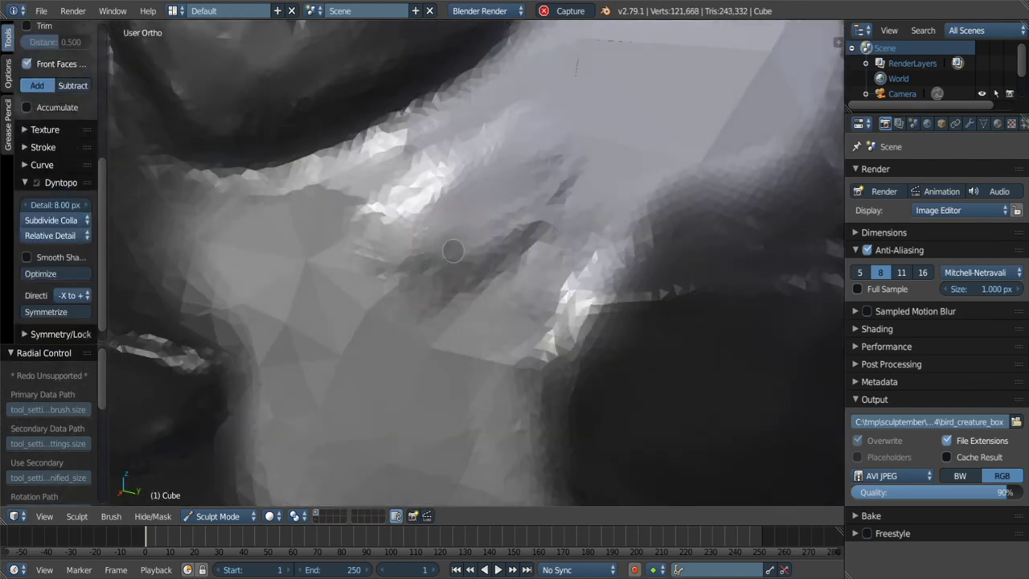
left_click_drag(486, 177, 498, 201)
mouse_move(498, 201)
middle_mouse_down()
mouse_move(503, 208)
mouse_move(545, 172)
middle_mouse_up()
left_click_drag(545, 172, 549, 167)
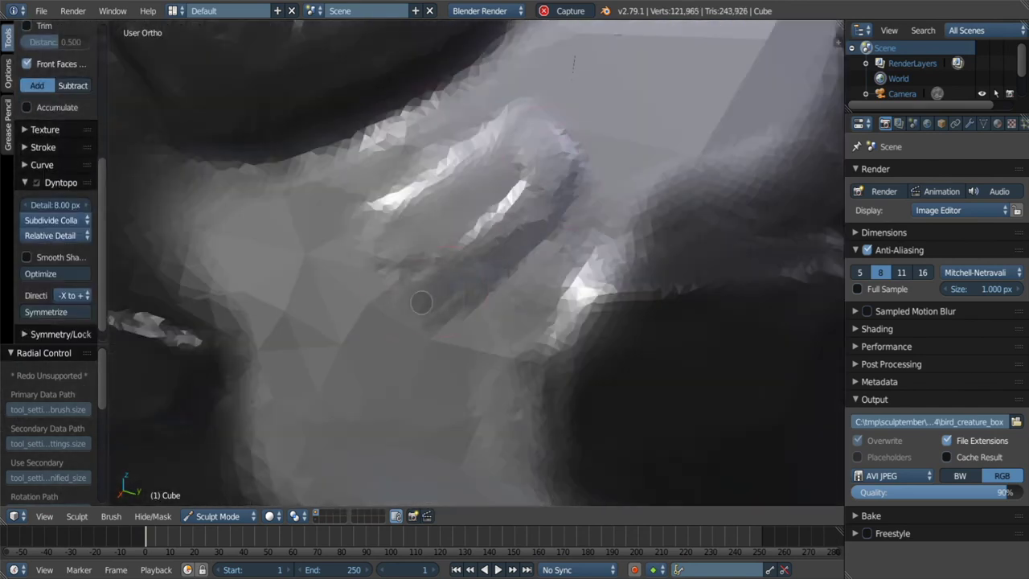
left_click_drag(407, 280, 434, 201)
Carve a deep crease along the plate's outer edge with the Crease brush.
key("shift+c")
mouse_move(434, 201)
middle_mouse_down()
mouse_move(402, 266)
mouse_move(366, 283)
middle_mouse_up()
left_click_drag(365, 283, 443, 361)
middle_click_drag(519, 308, 635, 185)
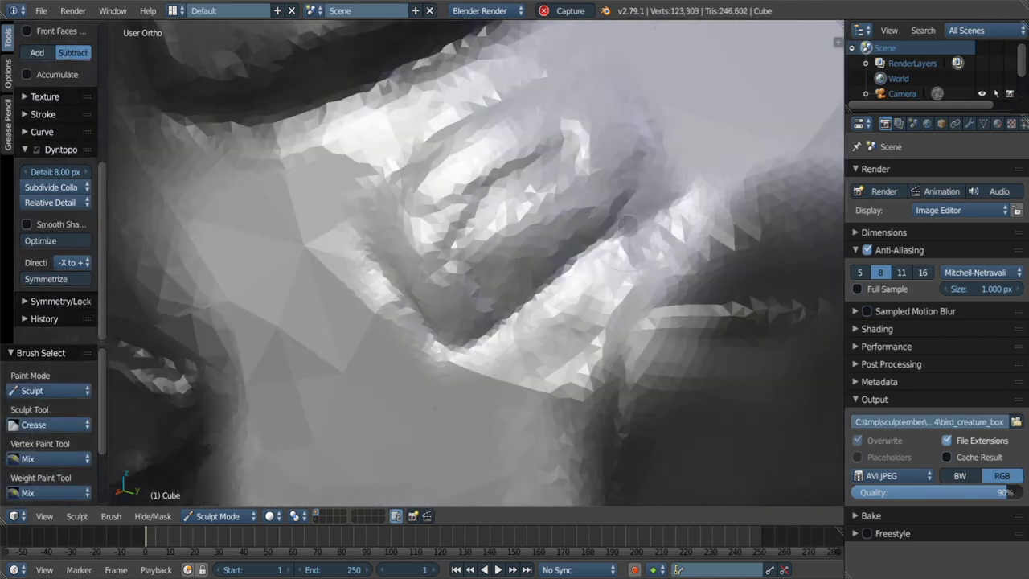
mouse_move(635, 185)
left_mouse_down()
mouse_move(563, 241)
mouse_move(483, 338)
left_mouse_up()
middle_click_drag(482, 337, 565, 122)
Crease the plate's inner edge and corner, then smooth the groove on its top.
left_click_drag(565, 121, 635, 241)
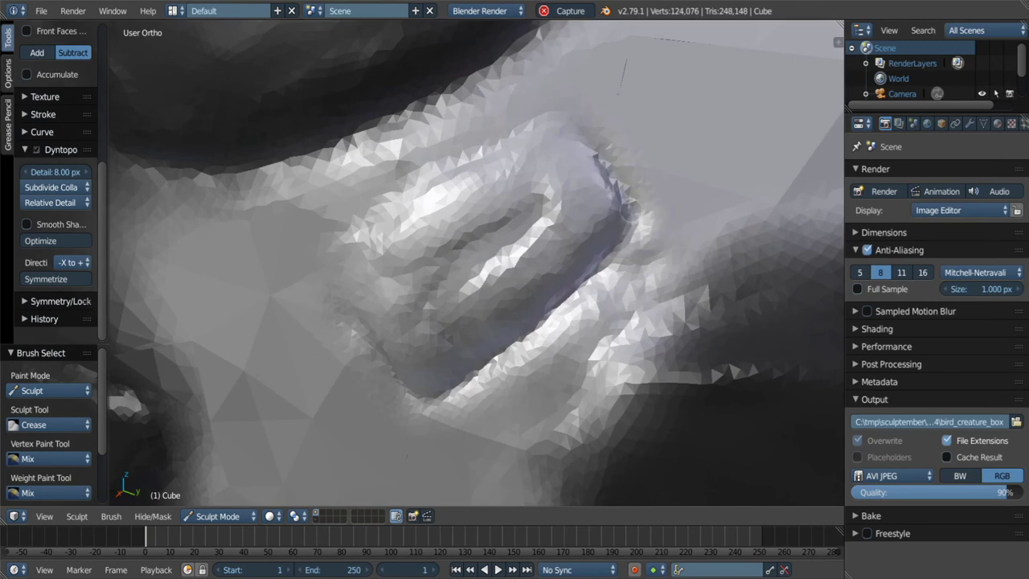
middle_click_drag(635, 241, 579, 128)
left_click_drag(578, 128, 410, 273)
middle_click_drag(410, 274, 378, 313)
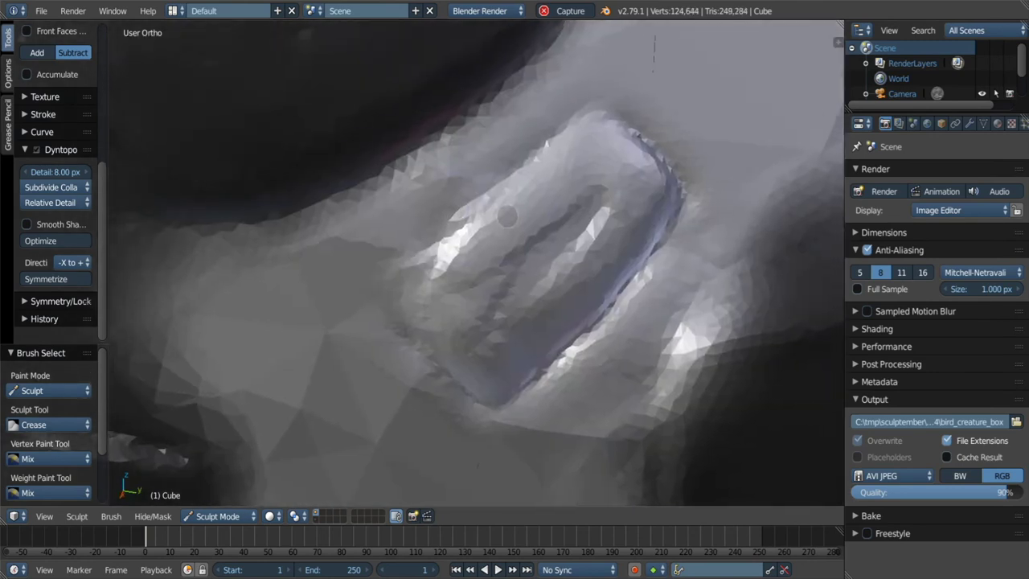
left_click_drag(378, 314, 556, 135)
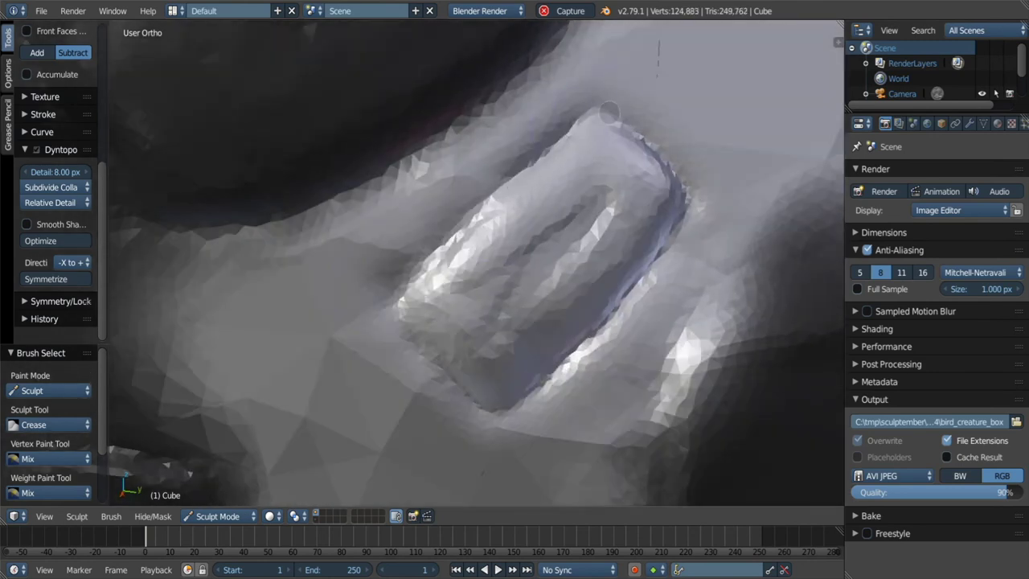
left_click_drag(608, 113, 458, 241)
mouse_move(458, 241)
middle_mouse_down()
mouse_move(522, 161)
mouse_move(553, 227)
mouse_move(578, 189)
middle_mouse_up()
mouse_move(579, 188)
left_mouse_down()
mouse_move(466, 282)
mouse_move(478, 347)
left_mouse_up()
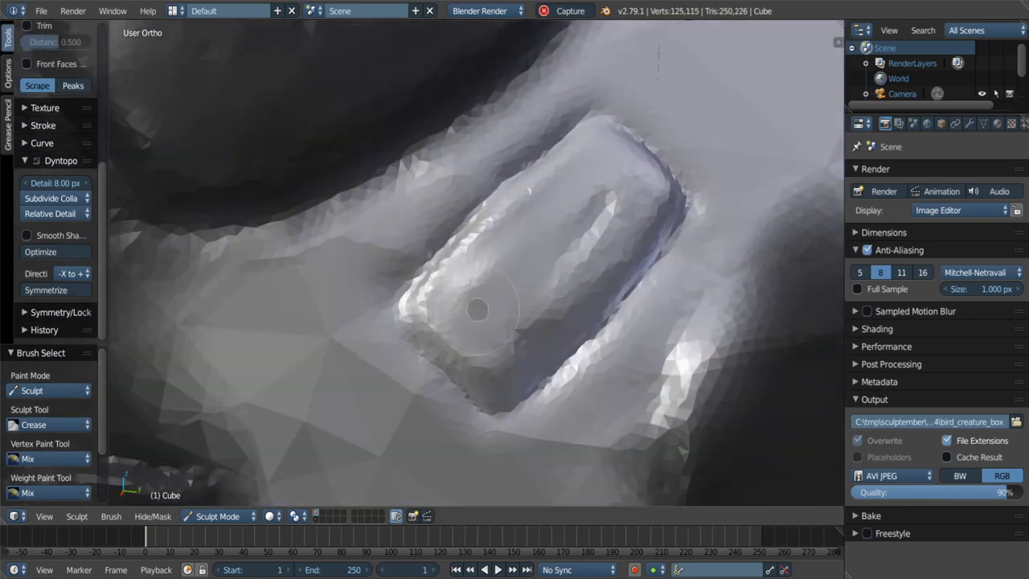
mouse_move(651, 195)
left_mouse_down("shift")
mouse_move(555, 275)
mouse_move(515, 217)
left_mouse_up("shift")
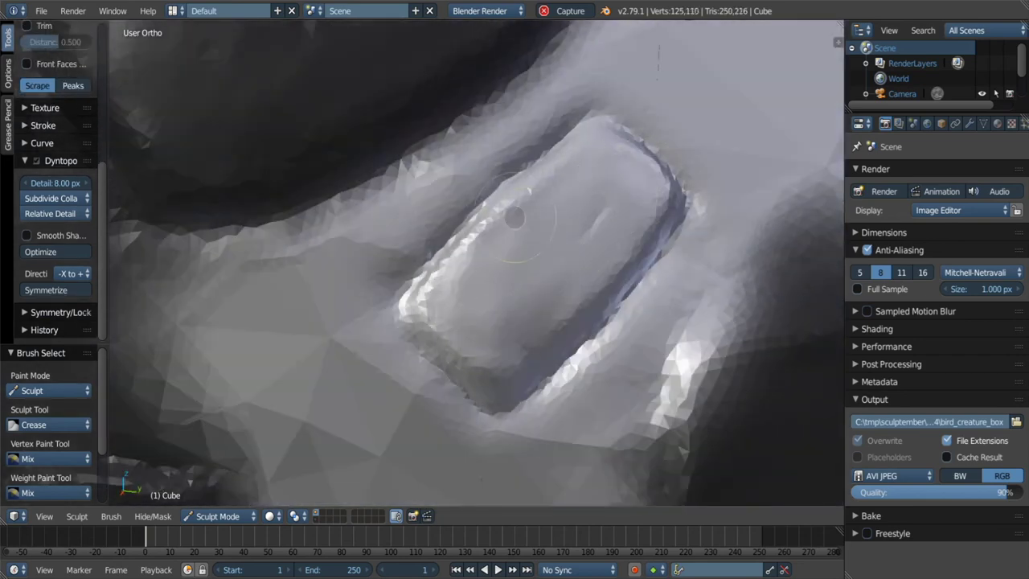
mouse_move(580, 197)
middle_mouse_down()
mouse_move(610, 299)
mouse_move(521, 238)
middle_mouse_up()
Enlarge the brush and raise a bump beside the round plate.
key("m")
key("f")
left_click(596, 297)
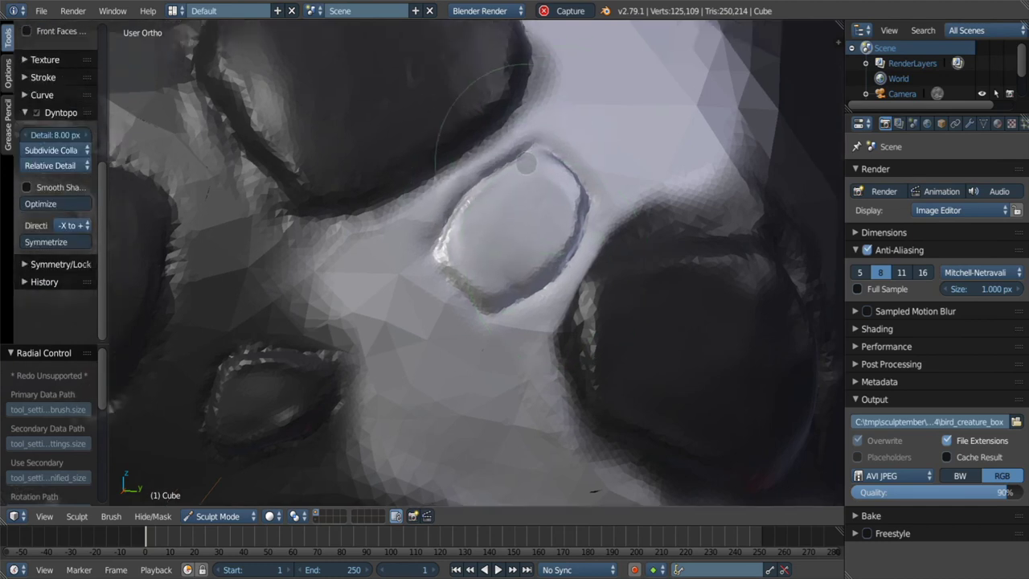
mouse_move(526, 163)
middle_mouse_down()
mouse_move(413, 248)
mouse_move(471, 229)
middle_mouse_up()
scroll(463, 213, "up", 3)
mouse_move(471, 229)
left_mouse_down()
mouse_move(488, 240)
mouse_move(466, 273)
mouse_move(448, 243)
left_mouse_up()
Crease all around the round ring's edge with the Crease brush.
key("shift+t")
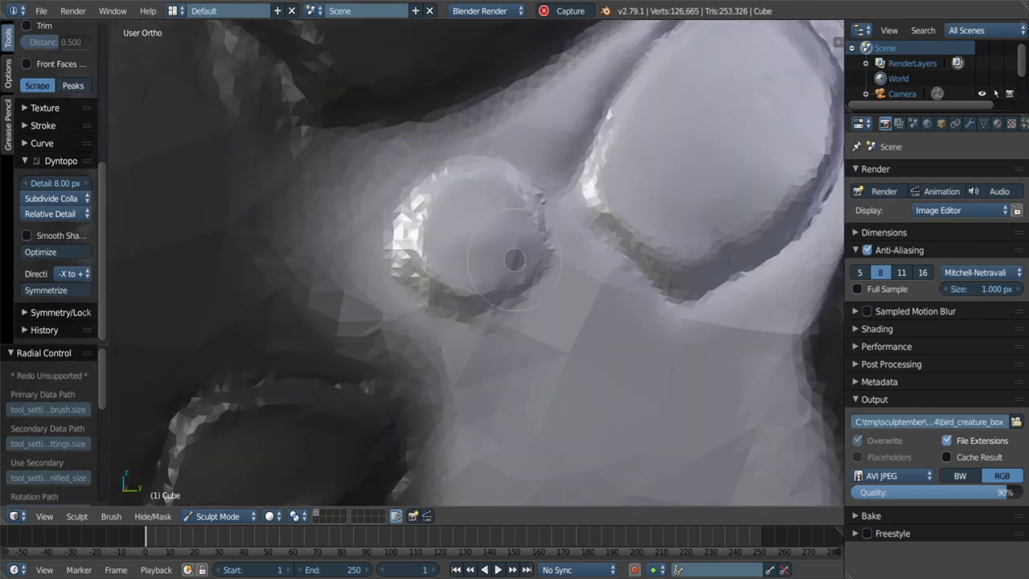
middle_click_drag(432, 212, 418, 241)
key("shift+c")
mouse_move(398, 217)
left_mouse_down()
mouse_move(480, 328)
mouse_move(563, 185)
left_mouse_up()
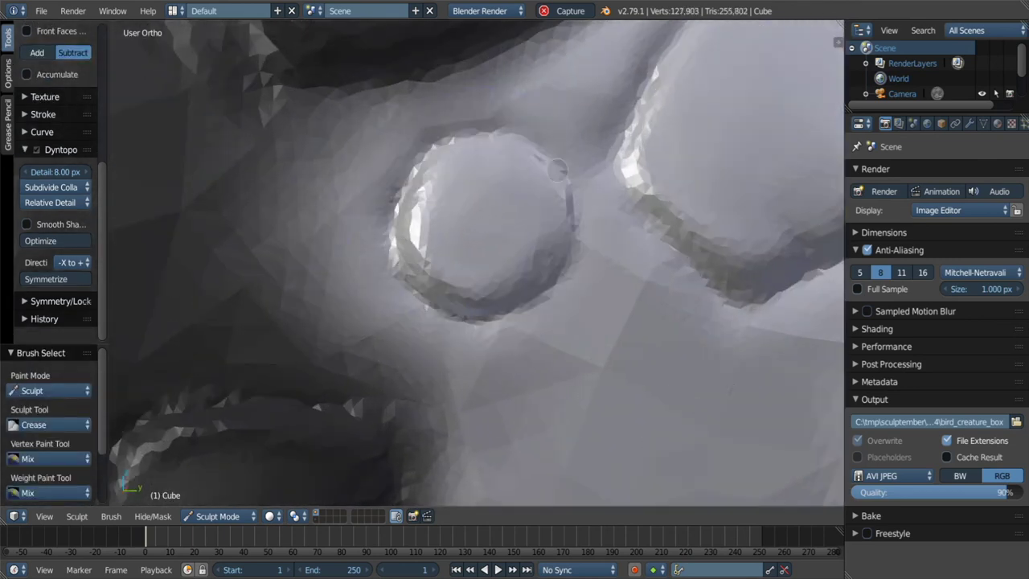
mouse_move(562, 185)
middle_mouse_down()
mouse_move(708, 418)
mouse_move(499, 172)
middle_mouse_up()
Flatten the inside of the round ring and the square bulge beside it.
scroll(499, 169, "up", 3)
key("shift+t")
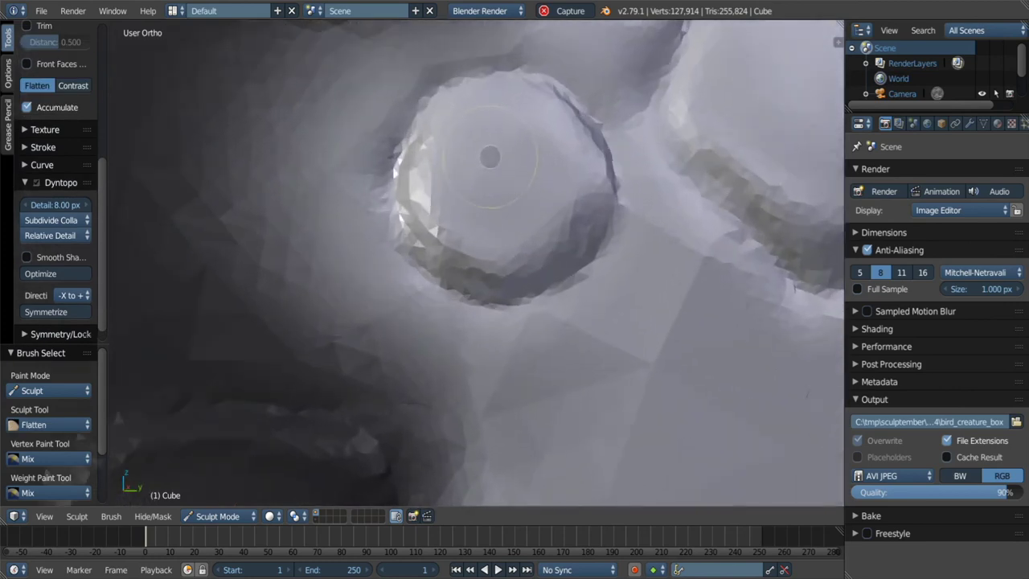
mouse_move(528, 153)
left_mouse_down()
mouse_move(584, 159)
mouse_move(432, 206)
mouse_move(443, 186)
left_mouse_up()
mouse_move(575, 143)
middle_mouse_down()
mouse_move(544, 155)
mouse_move(487, 243)
middle_mouse_up()
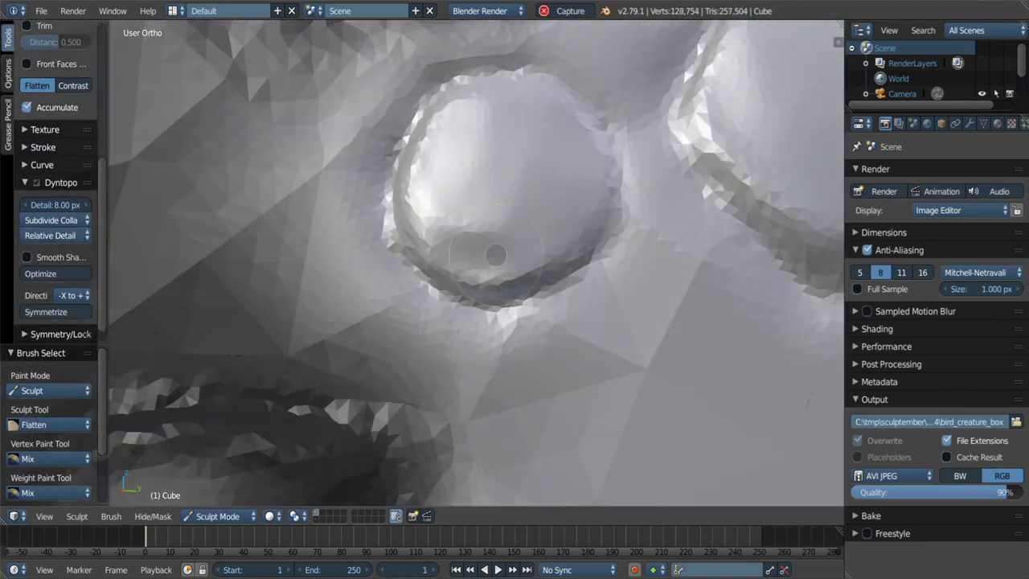
mouse_move(487, 244)
left_mouse_down()
mouse_move(423, 202)
mouse_move(518, 148)
left_mouse_up()
mouse_move(517, 149)
middle_mouse_down()
mouse_move(565, 152)
mouse_move(547, 267)
mouse_move(514, 281)
middle_mouse_up()
mouse_move(502, 249)
left_mouse_down()
mouse_move(563, 211)
mouse_move(626, 257)
mouse_move(651, 336)
mouse_move(555, 386)
mouse_move(498, 338)
mouse_move(477, 285)
left_mouse_up()
mouse_move(514, 241)
left_mouse_down()
mouse_move(547, 257)
mouse_move(575, 313)
mouse_move(584, 364)
mouse_move(547, 233)
mouse_move(489, 283)
left_mouse_up()
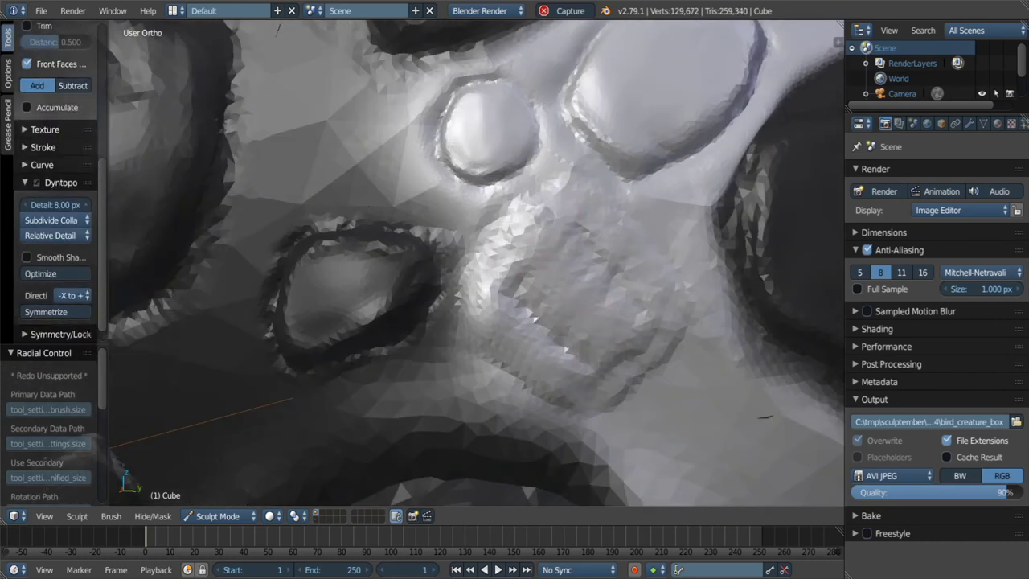
Smooth the square bulge, crease the square plate's outline, and resize the brush for scraping.
left_click_drag(589, 336, 496, 235)
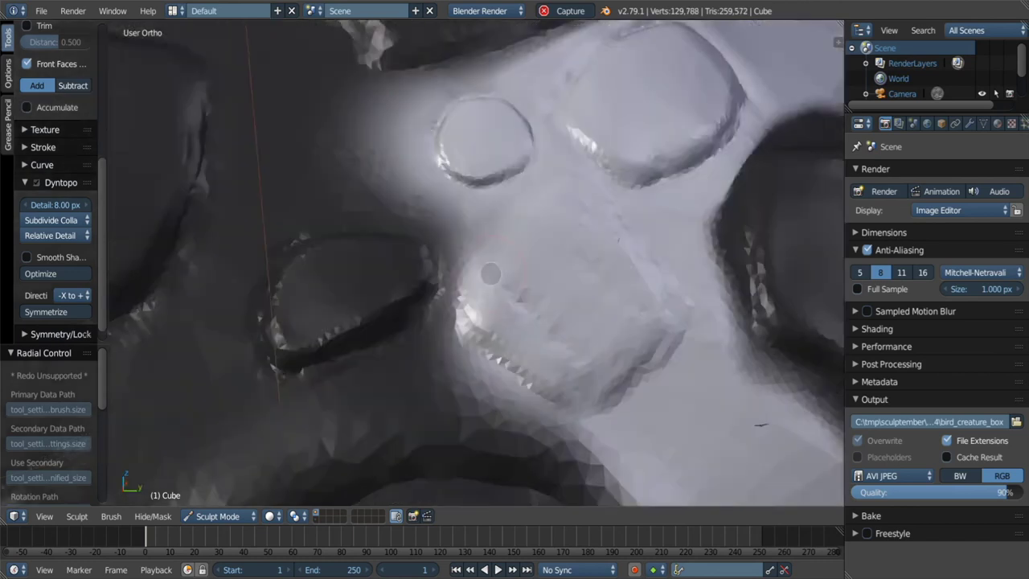
key("shift+c")
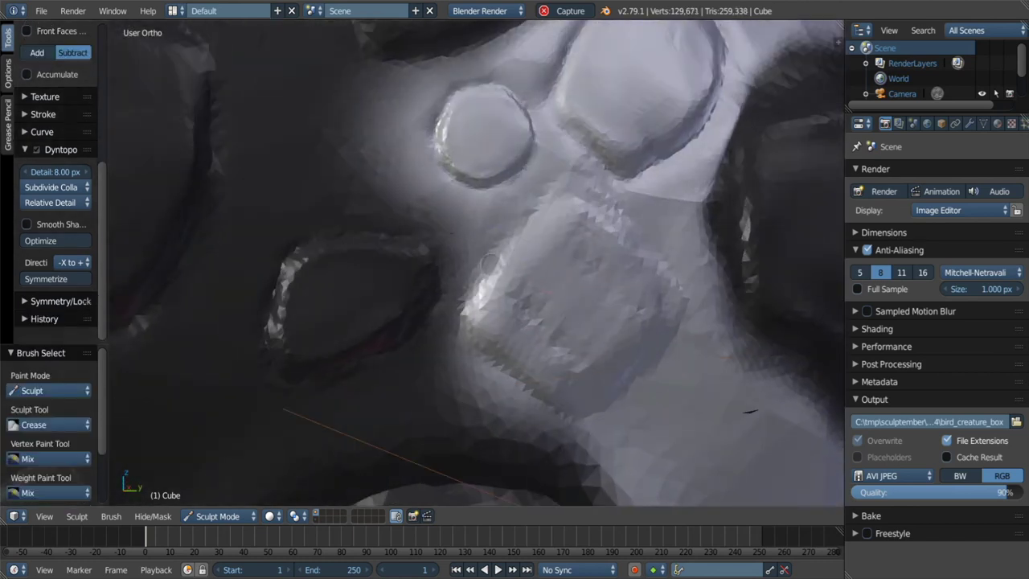
left_click_drag(671, 281, 638, 360)
mouse_move(639, 360)
middle_mouse_down()
mouse_move(615, 365)
mouse_move(476, 321)
middle_mouse_up()
middle_click_drag(584, 282, 556, 286)
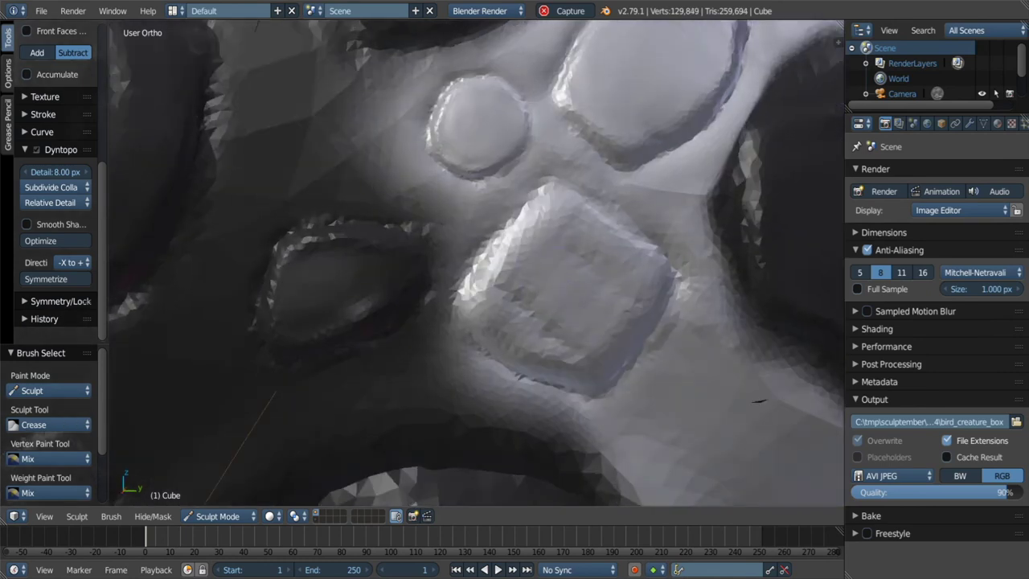
key("f")
left_click(441, 279)
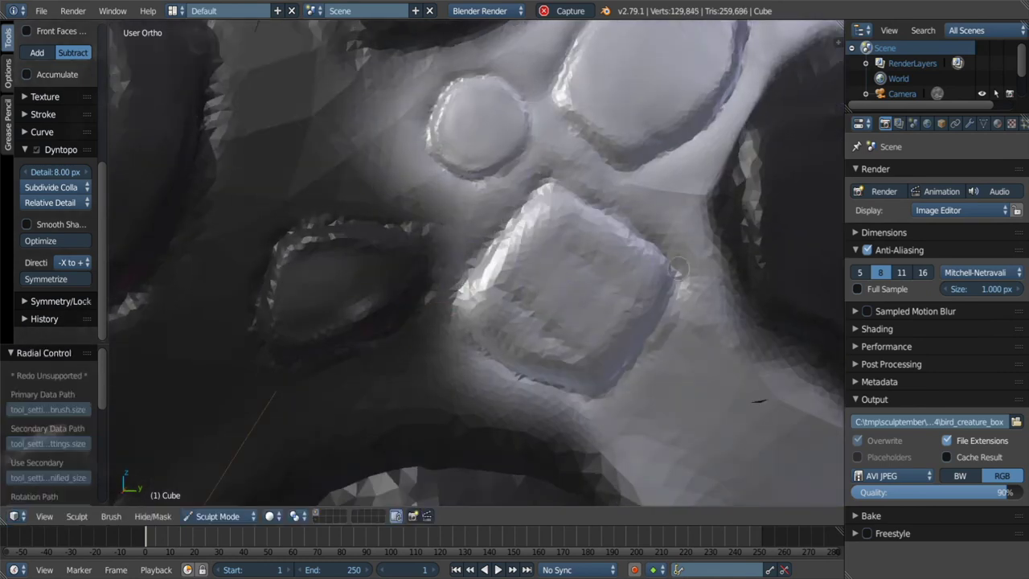
key("shift+t")
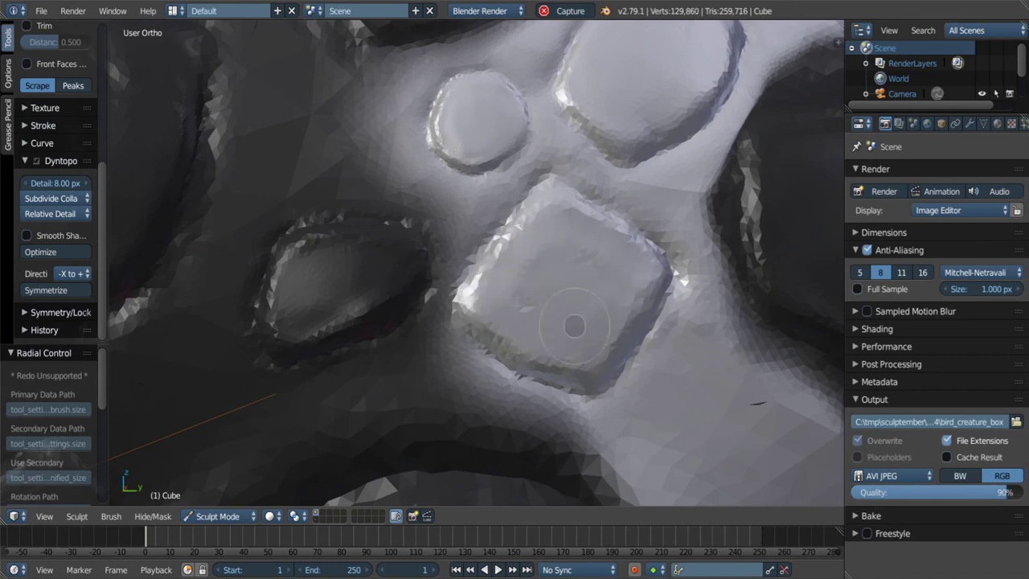
mouse_move(574, 325)
middle_mouse_down()
mouse_move(601, 232)
mouse_move(573, 303)
mouse_move(560, 291)
mouse_move(588, 234)
middle_mouse_up()
Build up a ridge beside the square plate and smooth it out.
key("x")
left_click(587, 228)
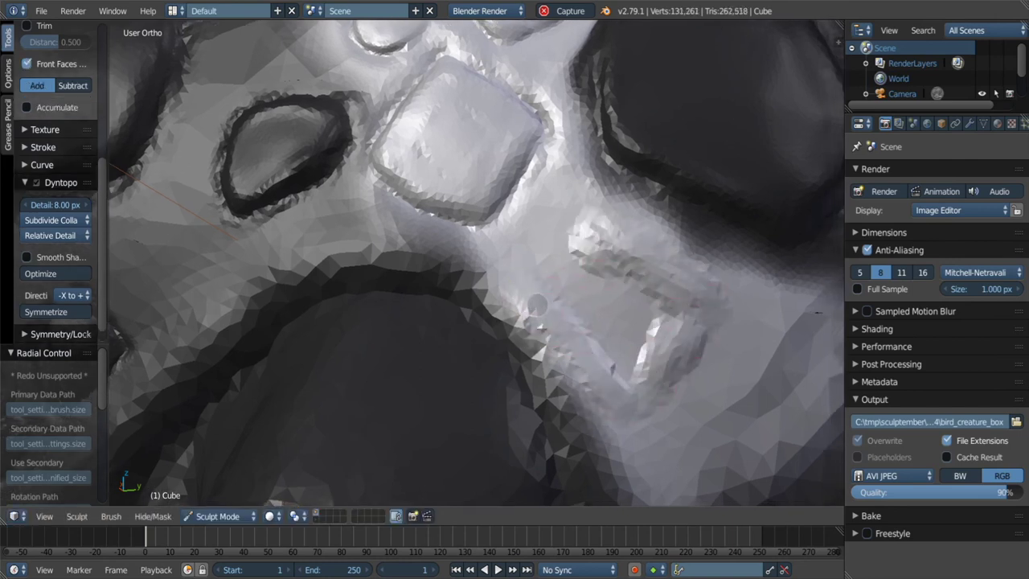
left_click_drag(537, 304, 583, 227)
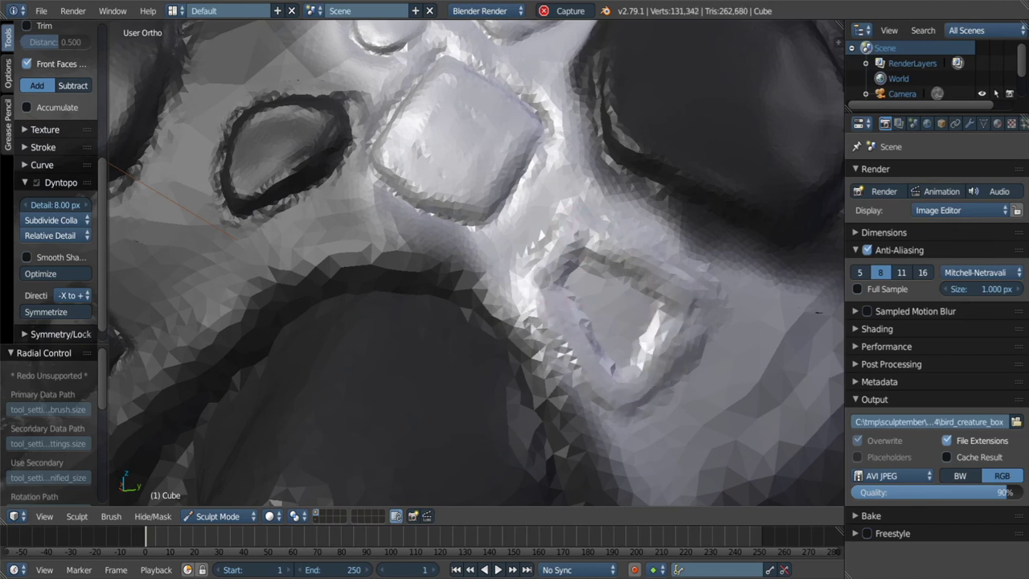
mouse_move(566, 321)
left_mouse_down("shift")
mouse_move(635, 321)
mouse_move(562, 273)
mouse_move(567, 322)
mouse_move(627, 306)
mouse_move(563, 265)
left_mouse_up("shift")
mouse_move(650, 362)
left_mouse_down("shift")
mouse_move(627, 305)
mouse_move(578, 273)
mouse_move(595, 313)
left_mouse_up("shift")
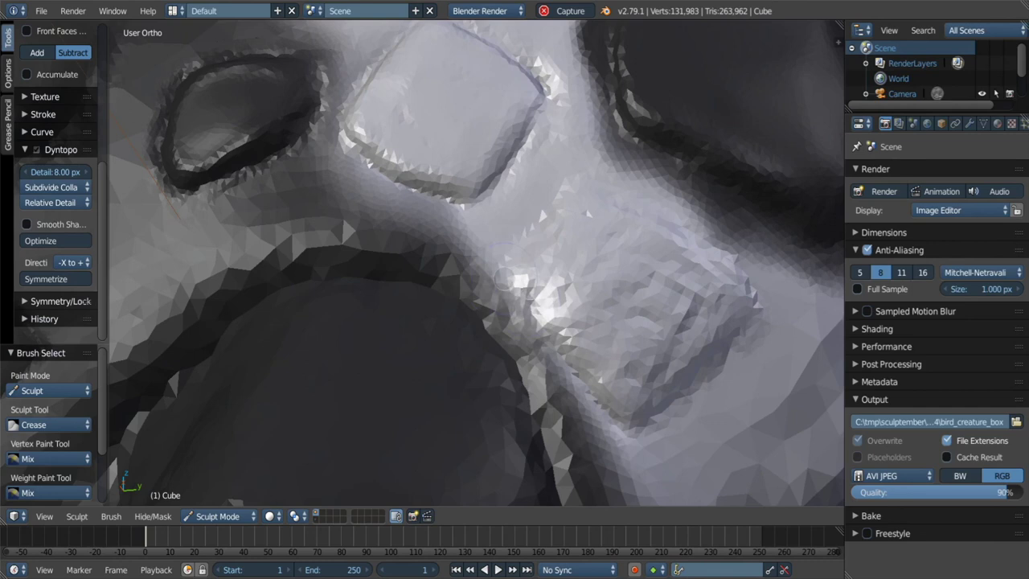
Carve creases outlining a new plate, including its upper edge.
mouse_move(506, 277)
left_mouse_down()
mouse_move(611, 414)
mouse_move(724, 338)
mouse_move(726, 266)
left_mouse_up()
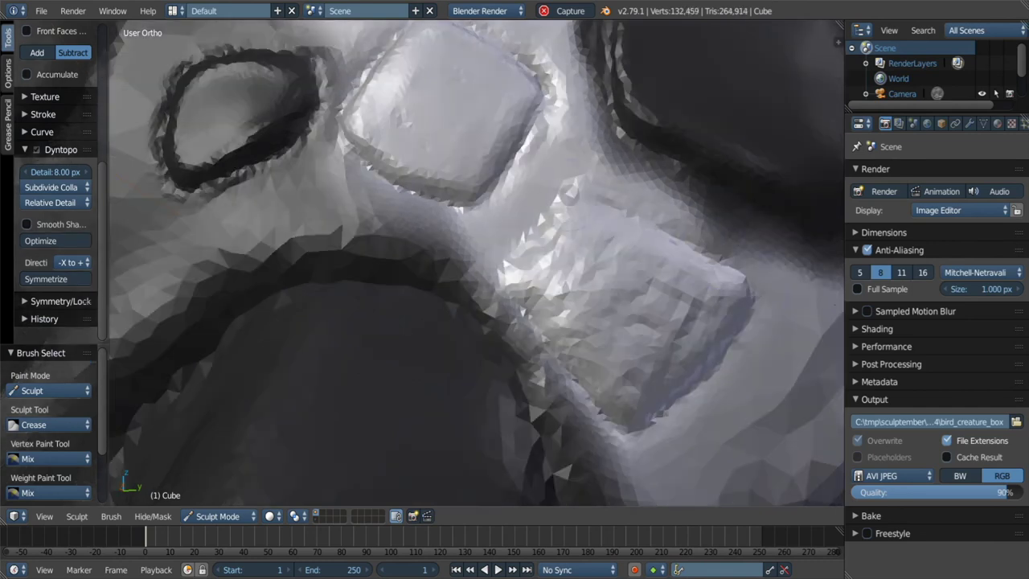
left_click_drag(569, 192, 498, 283)
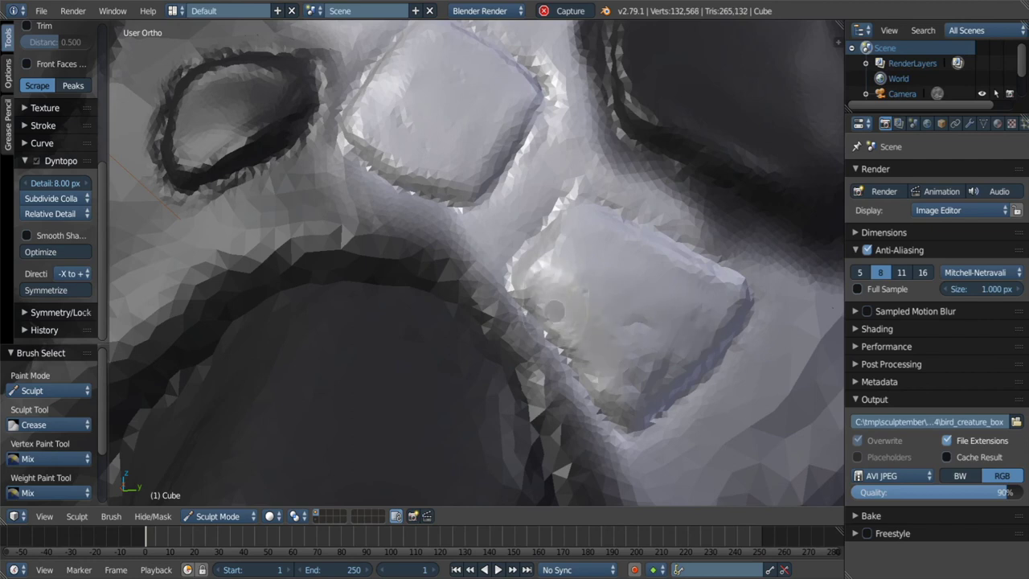
middle_click_drag(554, 310, 563, 277)
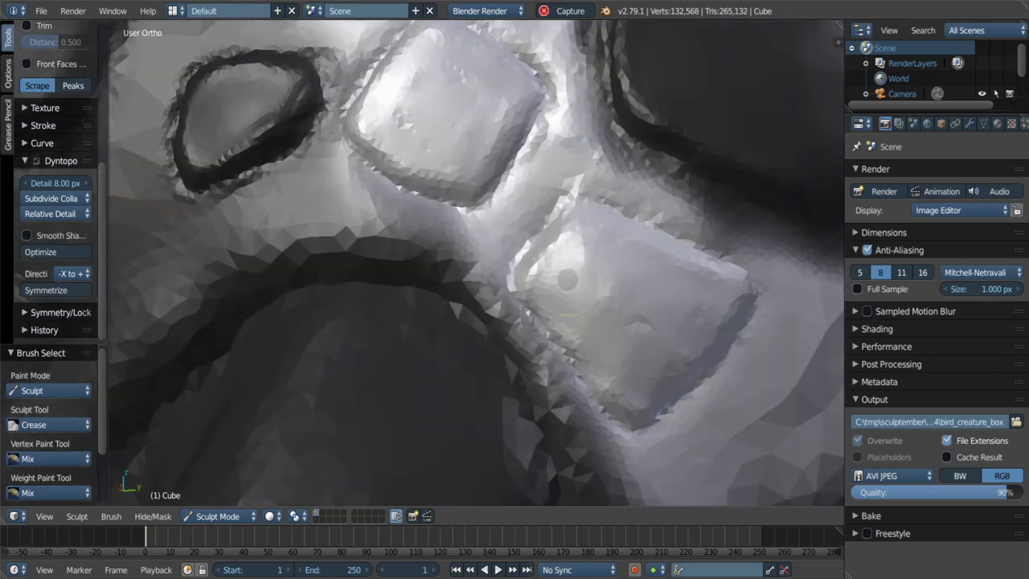
middle_click_drag(583, 239, 621, 270)
middle_click_drag(644, 313, 679, 308)
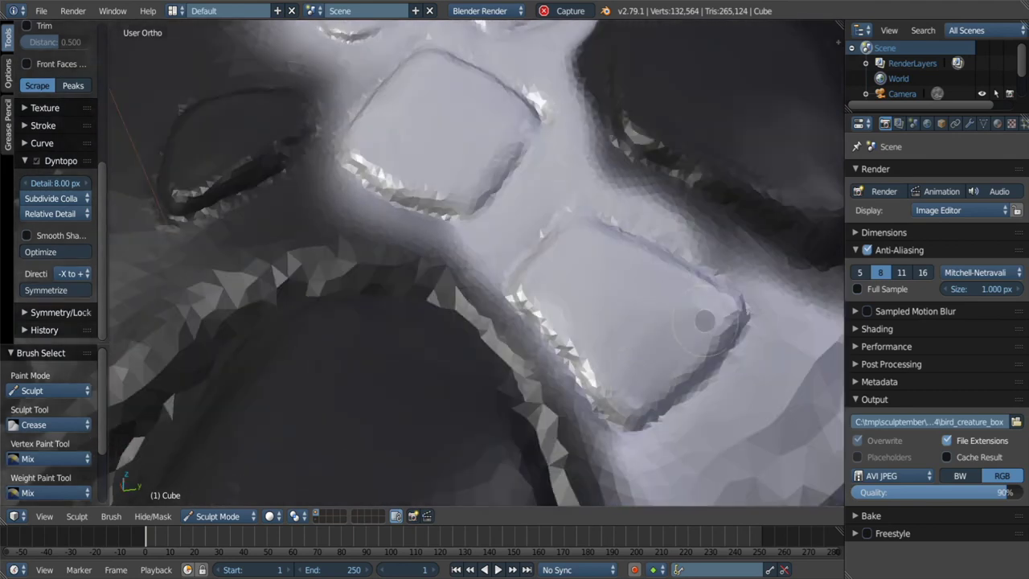
scroll(569, 282, "down", 3)
mouse_move(569, 282)
middle_mouse_down()
mouse_move(684, 258)
mouse_move(608, 172)
middle_mouse_up()
scroll(608, 172, "up", 3)
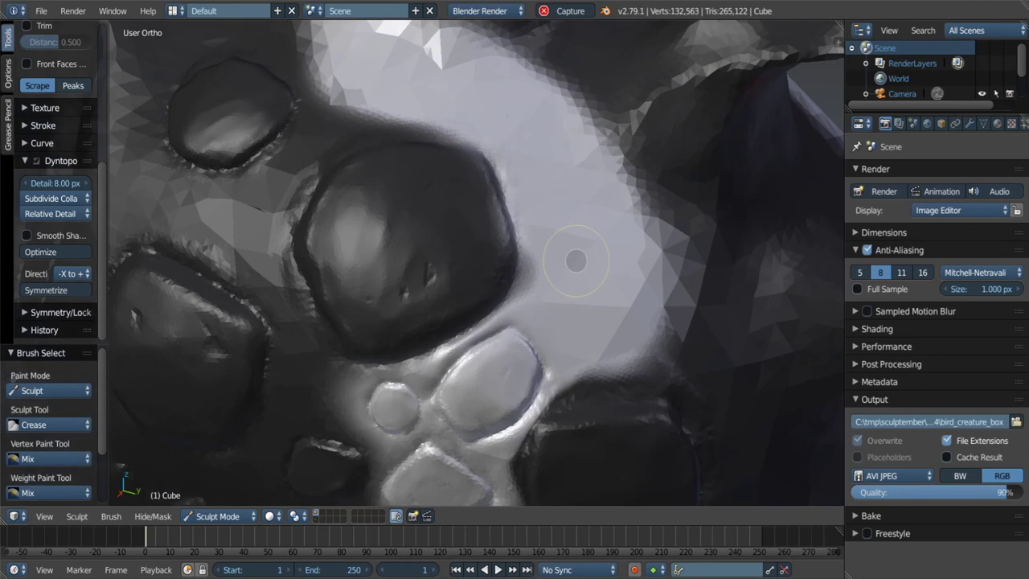
middle_click_drag(581, 241, 562, 249)
Crease beside the eye and around the new ring, smoothing away extra bars and deepening the edge.
left_click_drag(546, 249, 626, 212)
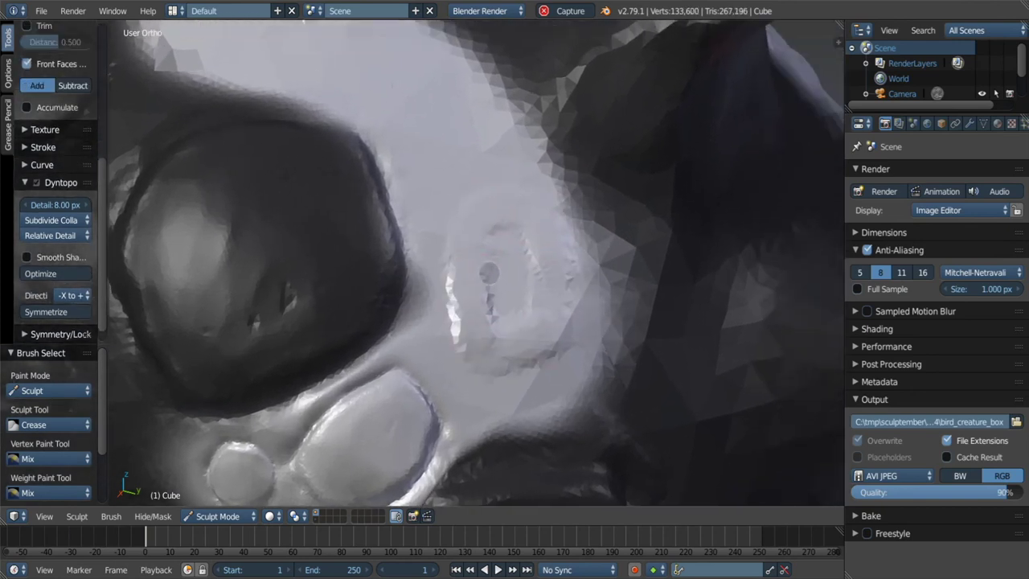
middle_click_drag(572, 196, 450, 225)
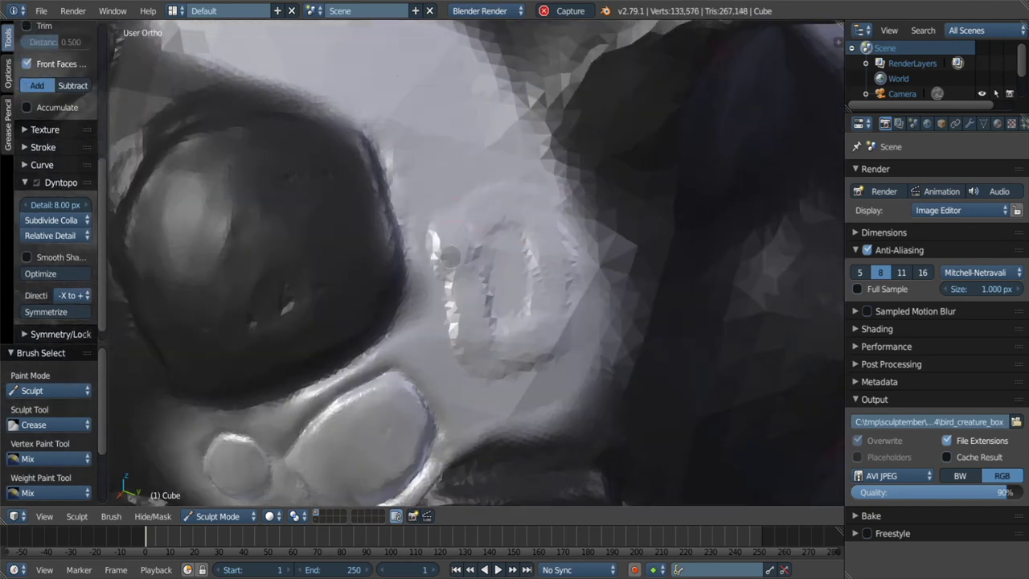
left_click_drag(450, 225, 457, 368)
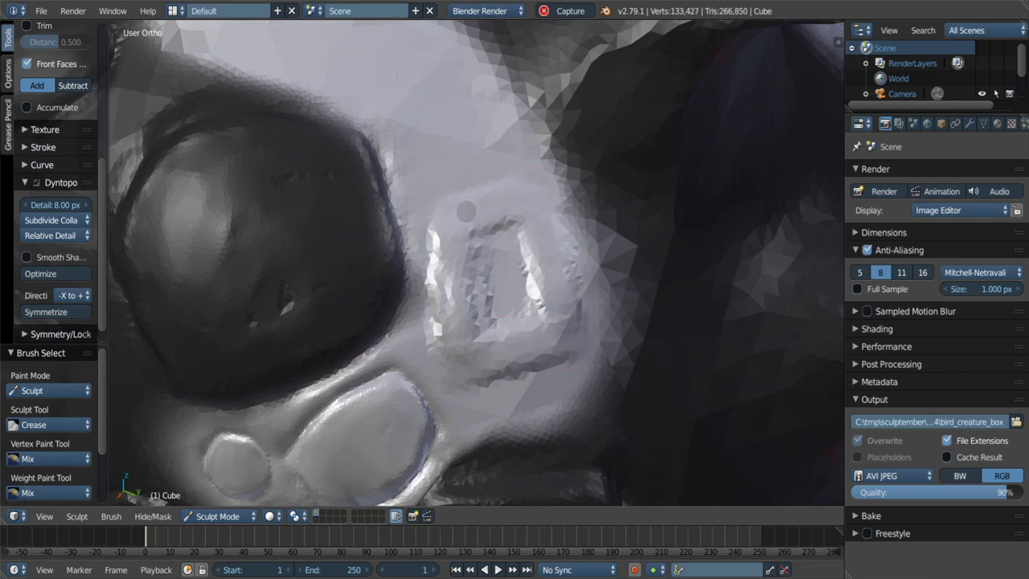
mouse_move(532, 214)
left_mouse_down("shift")
mouse_move(514, 317)
mouse_move(460, 322)
left_mouse_up("shift")
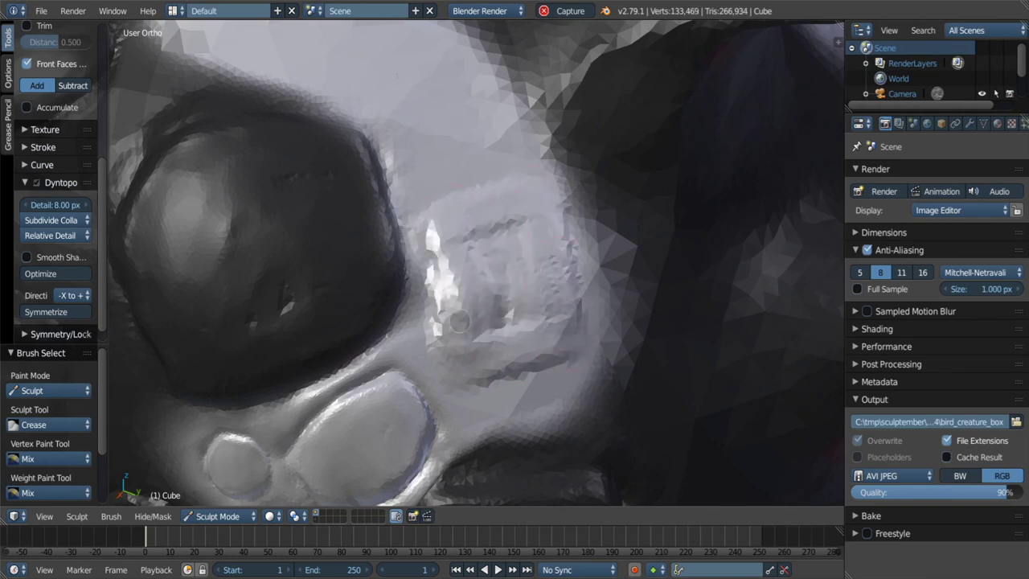
mouse_move(498, 273)
left_mouse_down()
mouse_move(502, 347)
mouse_move(456, 350)
left_mouse_up()
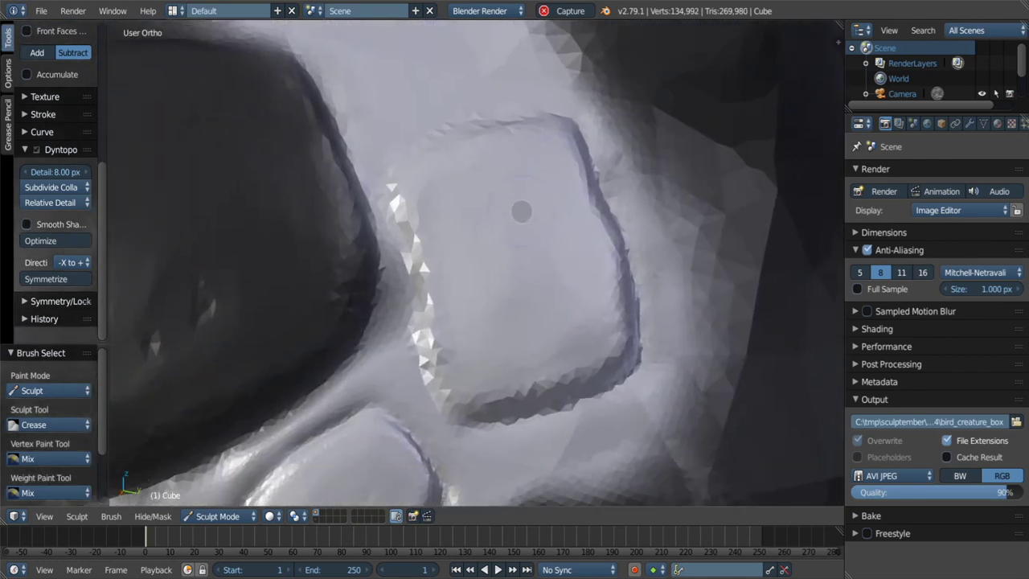
left_click_drag(521, 210, 399, 222)
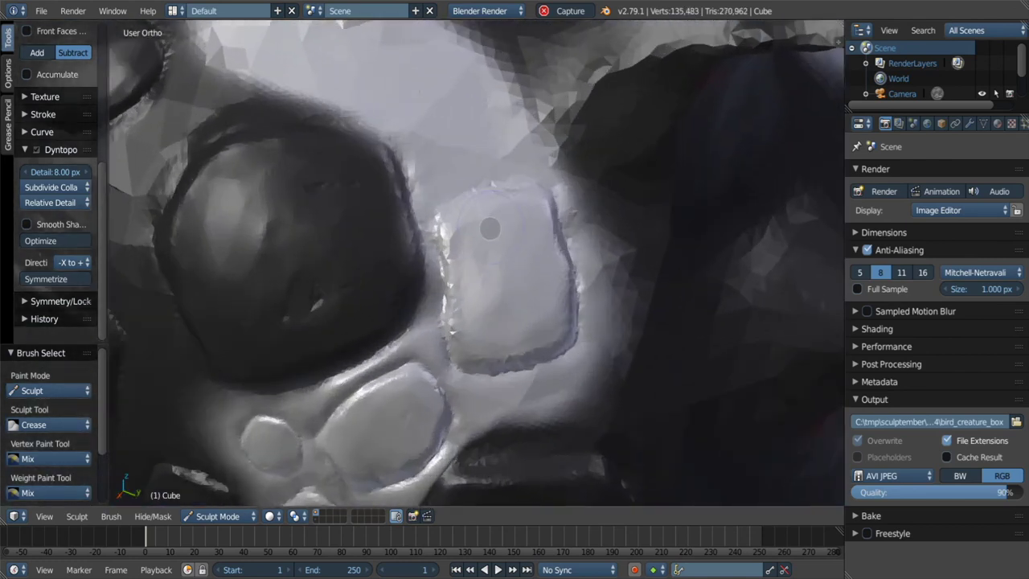
Switch to Object Mode and zoom out to show the whole creature.
scroll(532, 249, "down", 5)
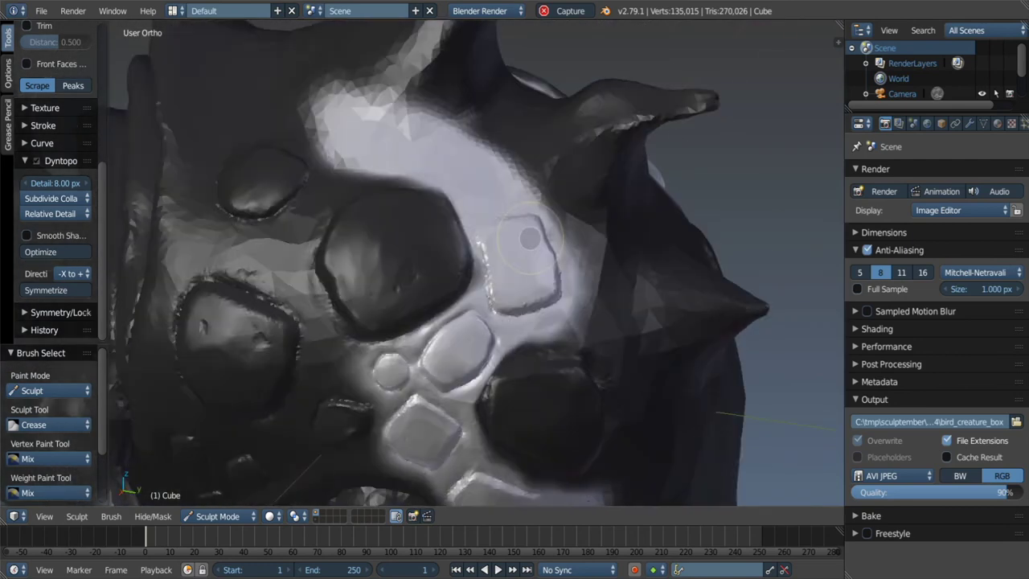
mouse_move(526, 237)
middle_mouse_down()
mouse_move(502, 198)
mouse_move(524, 153)
mouse_move(519, 133)
mouse_move(502, 212)
middle_mouse_up()
scroll(501, 211, "up", 3)
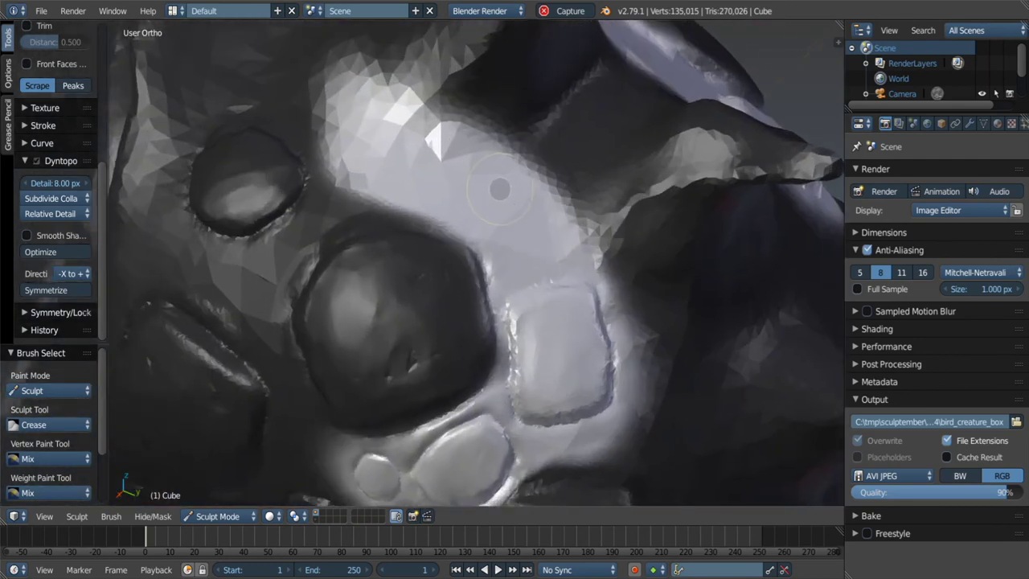
scroll(500, 206, "up", 2)
scroll(500, 201, "up", 2)
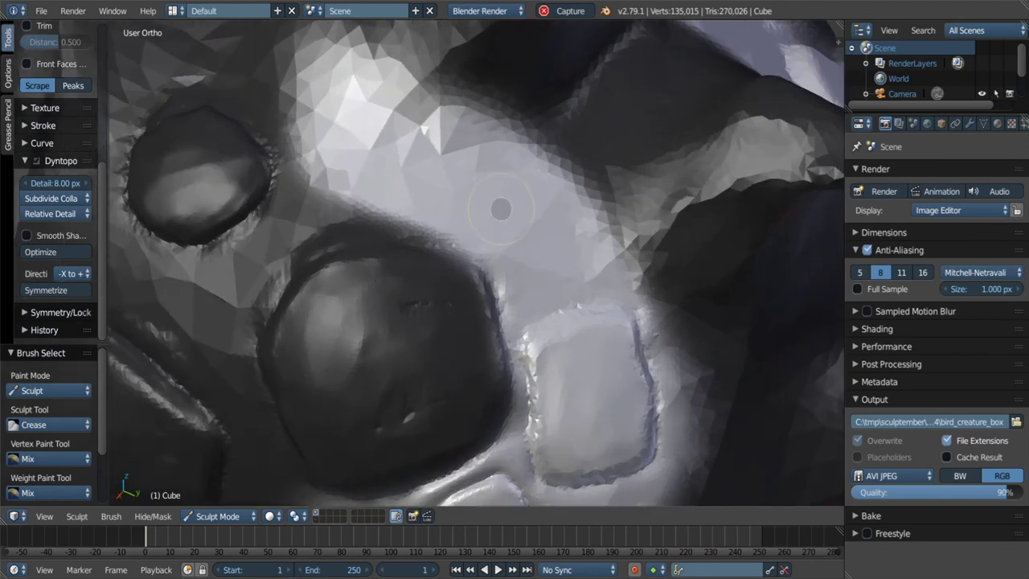
scroll(500, 209, "down", 3)
key("ctrl+Tab")
scroll(500, 209, "down", 3)
scroll(501, 209, "down", 3)
Return to Sculpt Mode, viewing the bird's head.
scroll(501, 209, "down", 1)
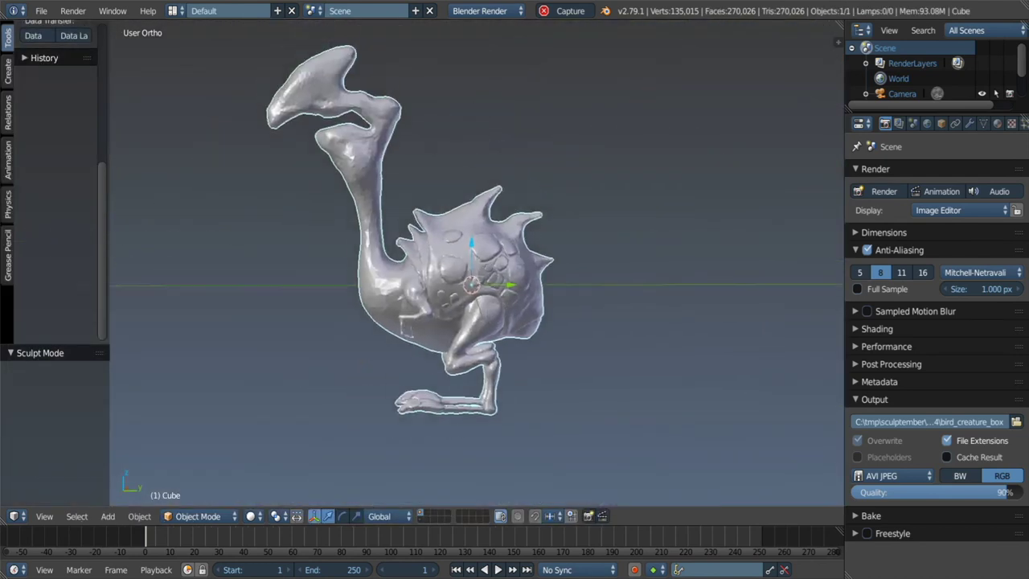
mouse_move(450, 201)
middle_mouse_down()
mouse_move(438, 195)
mouse_move(434, 230)
middle_mouse_up()
scroll(434, 230, "up", 2)
scroll(411, 207, "up", 2)
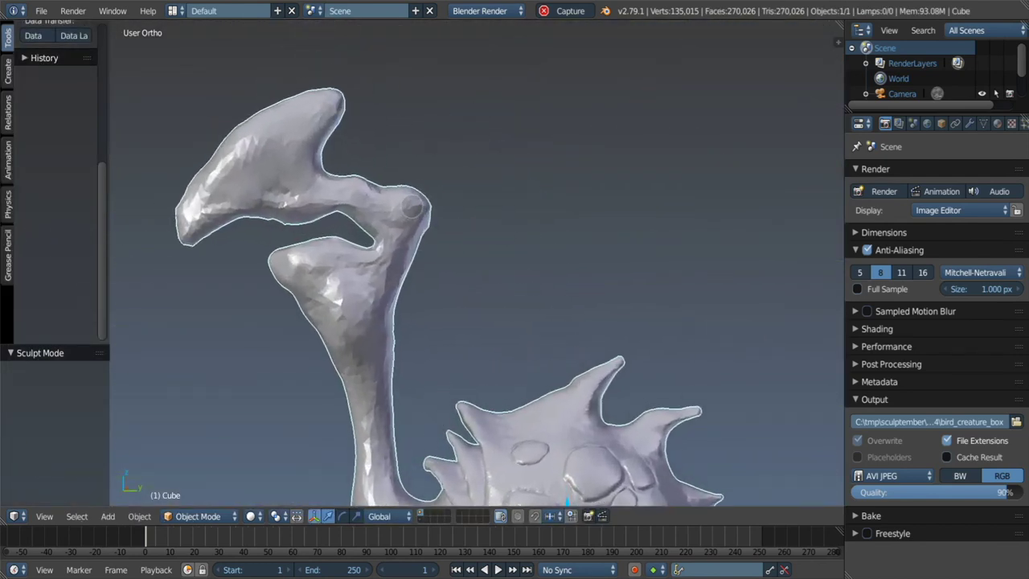
key("ctrl+Tab")
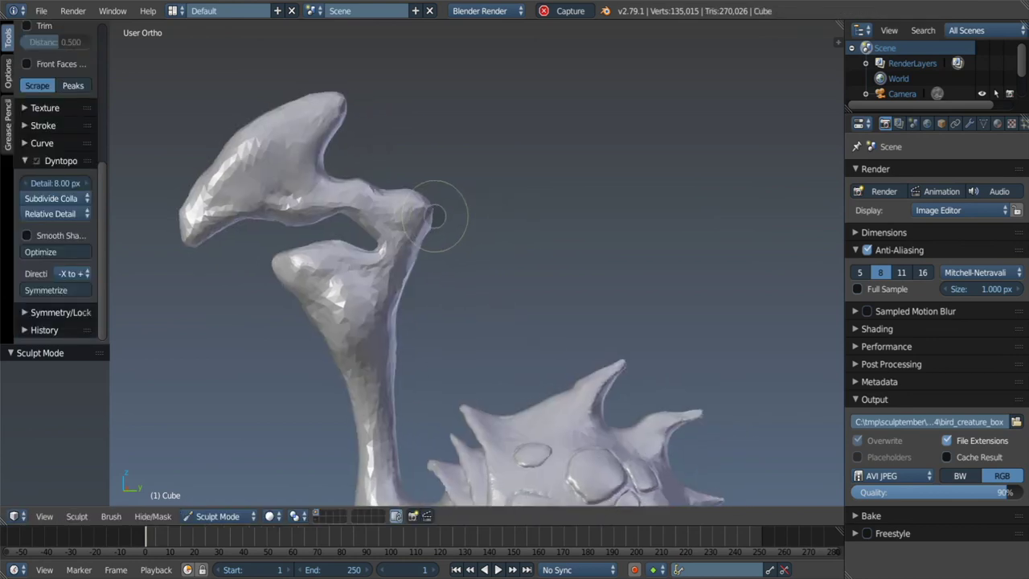
middle_click_drag(440, 215, 423, 224)
Pull the knob behind the head into a pointed horn with an enlarged Snake Hook brush.
key("c")
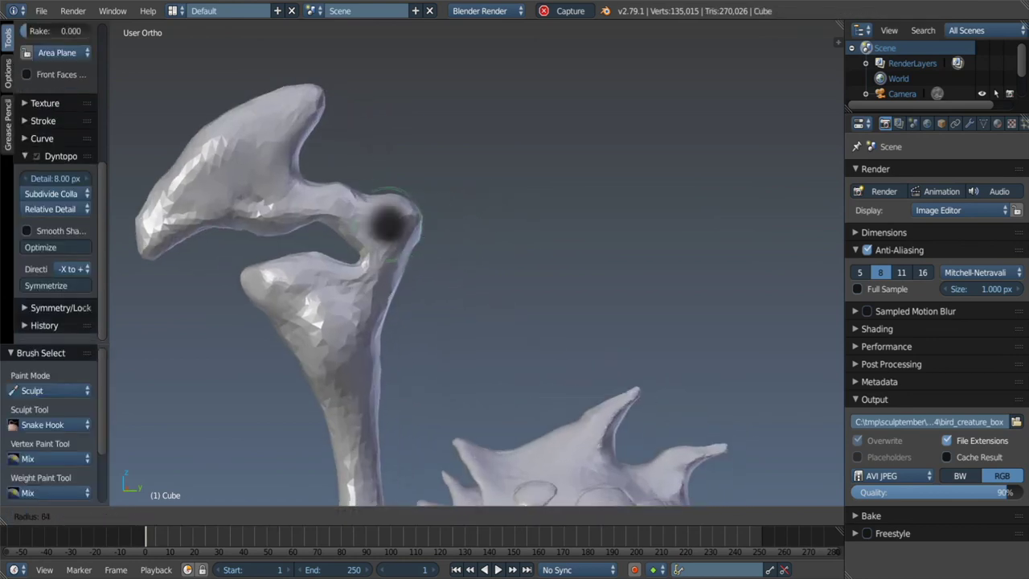
key("f")
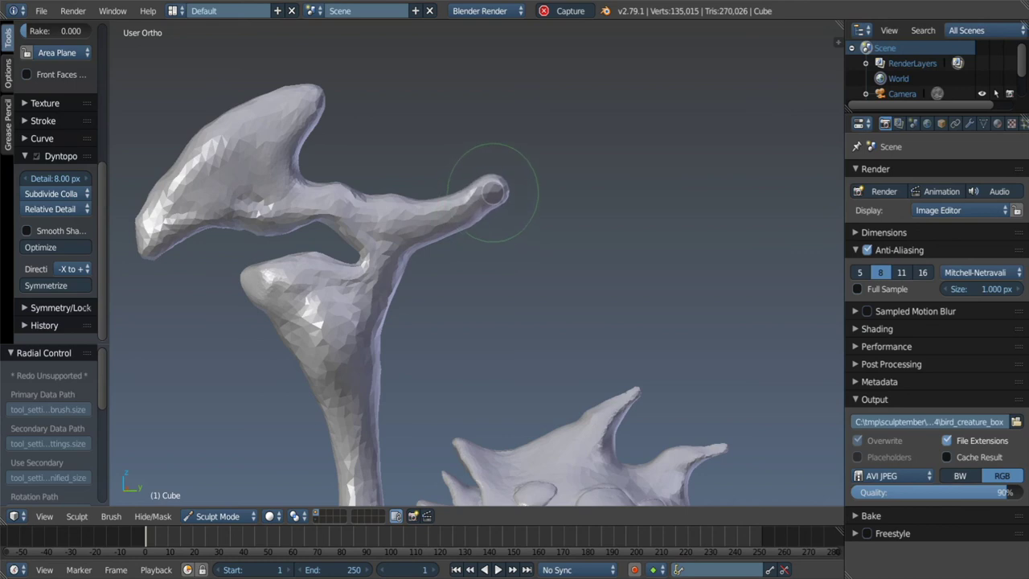
left_click_drag(493, 191, 482, 184)
middle_click_drag(482, 184, 506, 226)
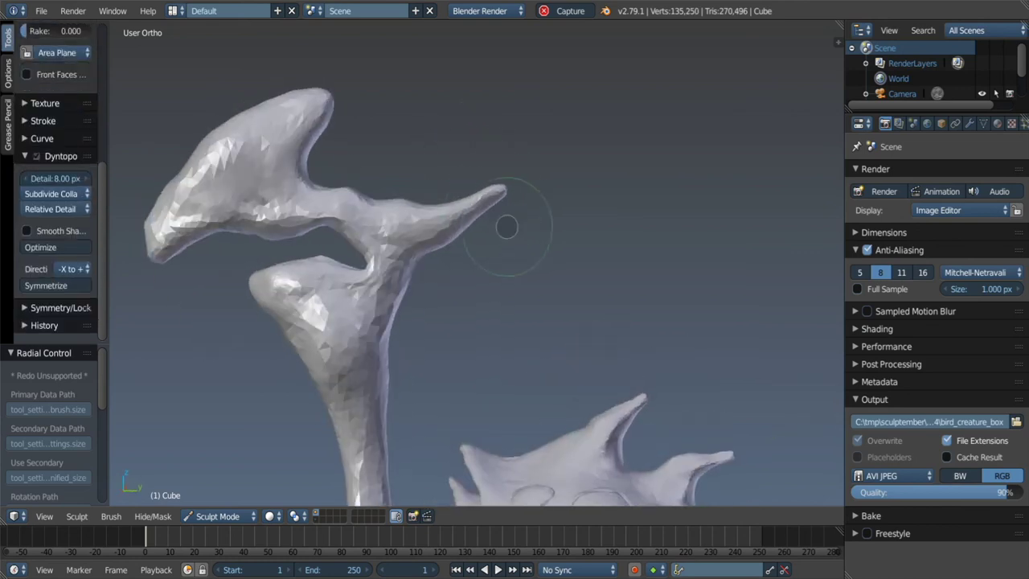
key("g")
mouse_move(405, 194)
middle_mouse_down()
mouse_move(402, 185)
mouse_move(365, 218)
mouse_move(383, 209)
middle_mouse_up()
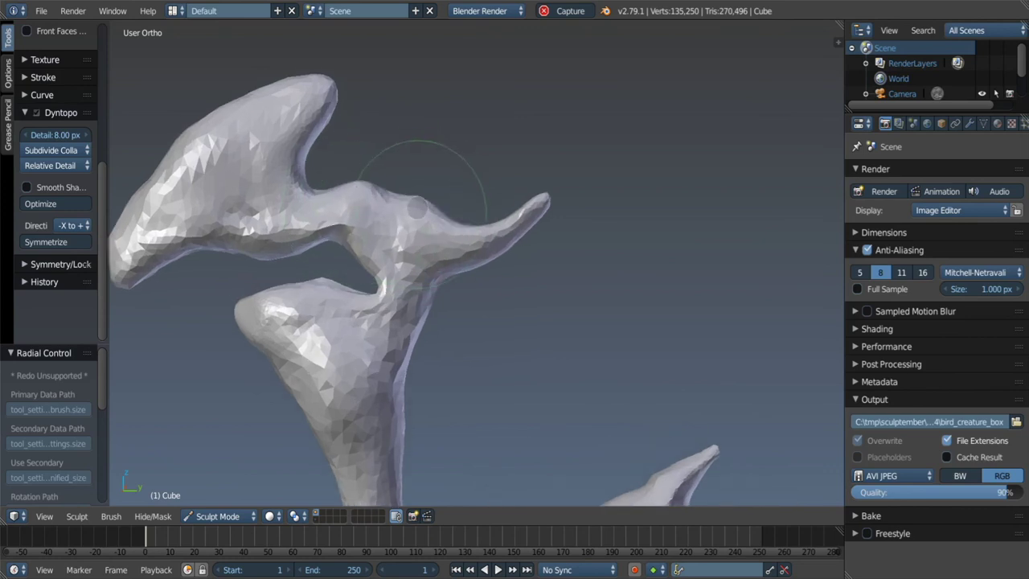
scroll(406, 210, "up", 1)
scroll(397, 225, "up", 1)
scroll(386, 249, "up", 1)
scroll(373, 286, "up", 1)
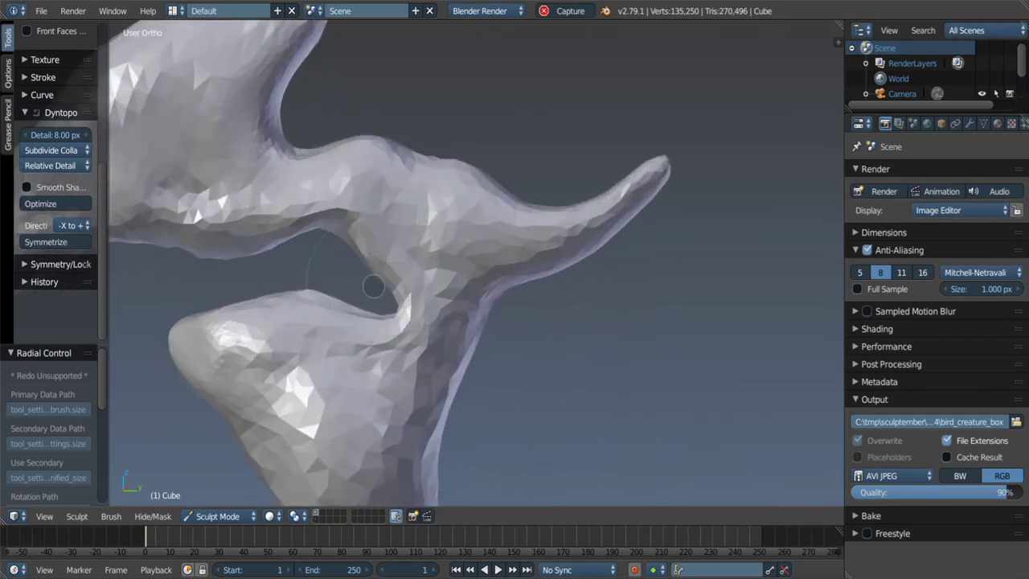
scroll(373, 286, "up", 1)
scroll(370, 252, "up", 1)
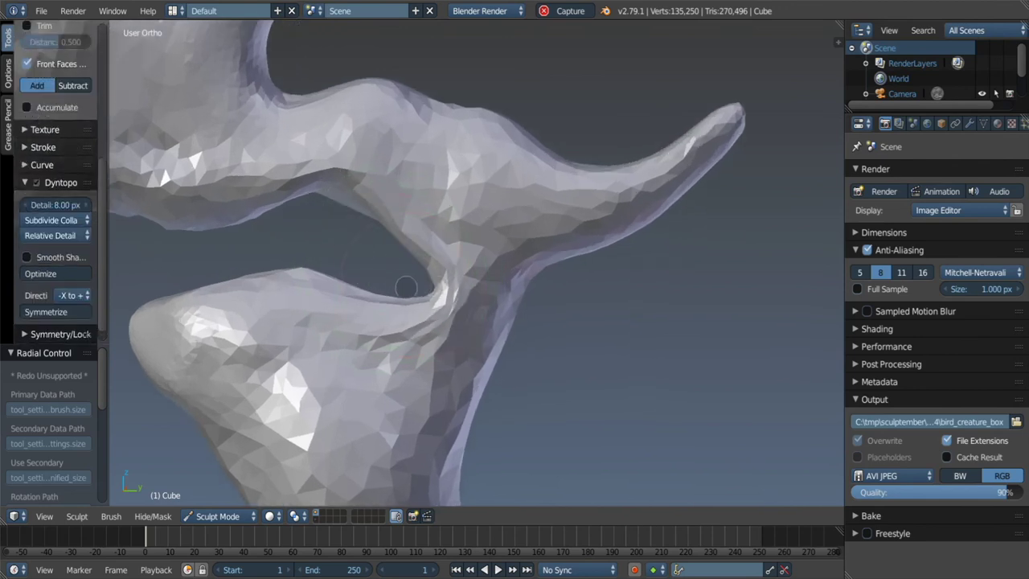
Build up the neck surface and carve creases along and across the top of the beak.
middle_click_drag(351, 282, 376, 204)
left_click_drag(269, 191, 454, 346)
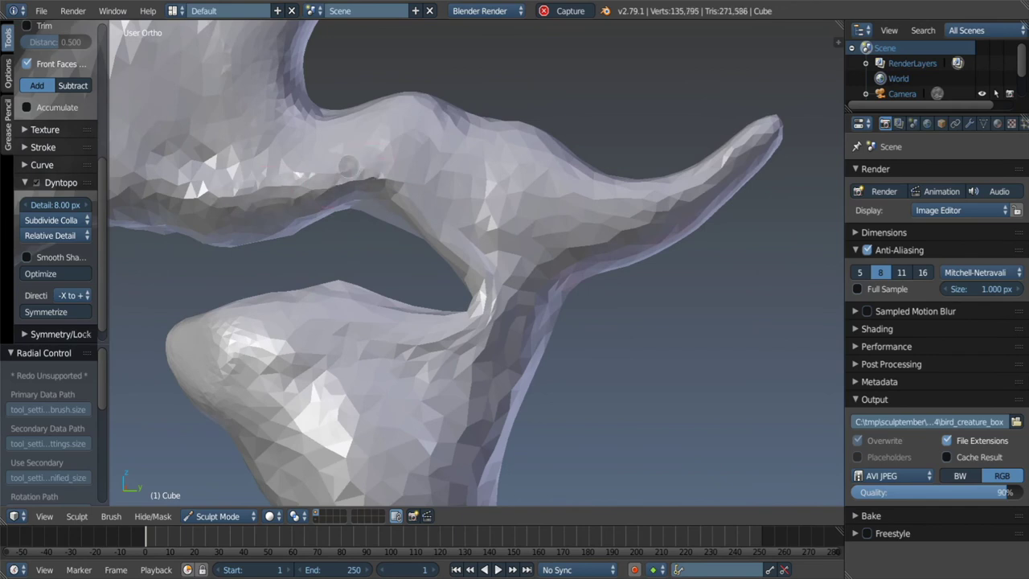
middle_click_drag(454, 345, 318, 306)
left_click_drag(318, 306, 503, 320)
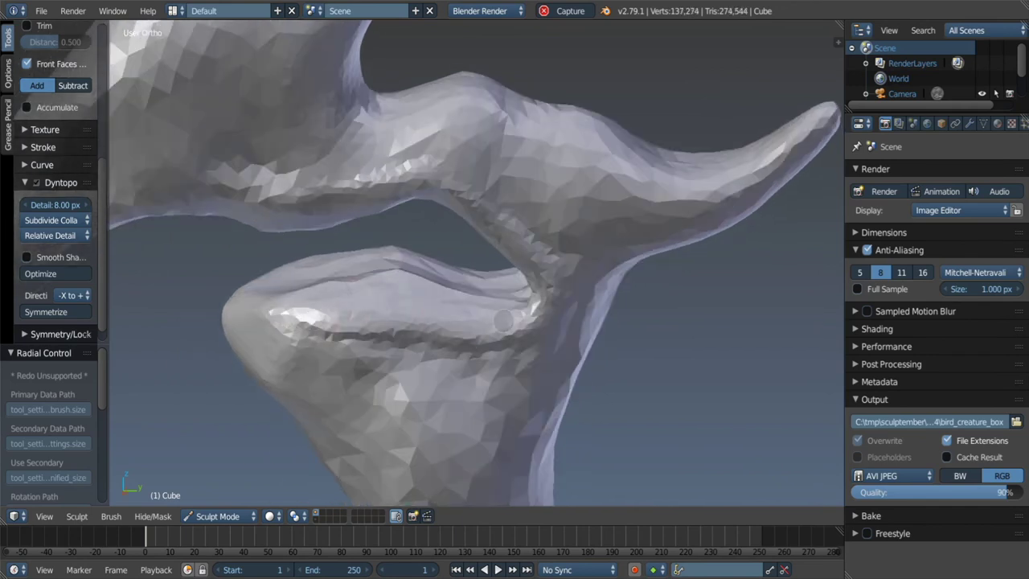
middle_click_drag(331, 213, 341, 256)
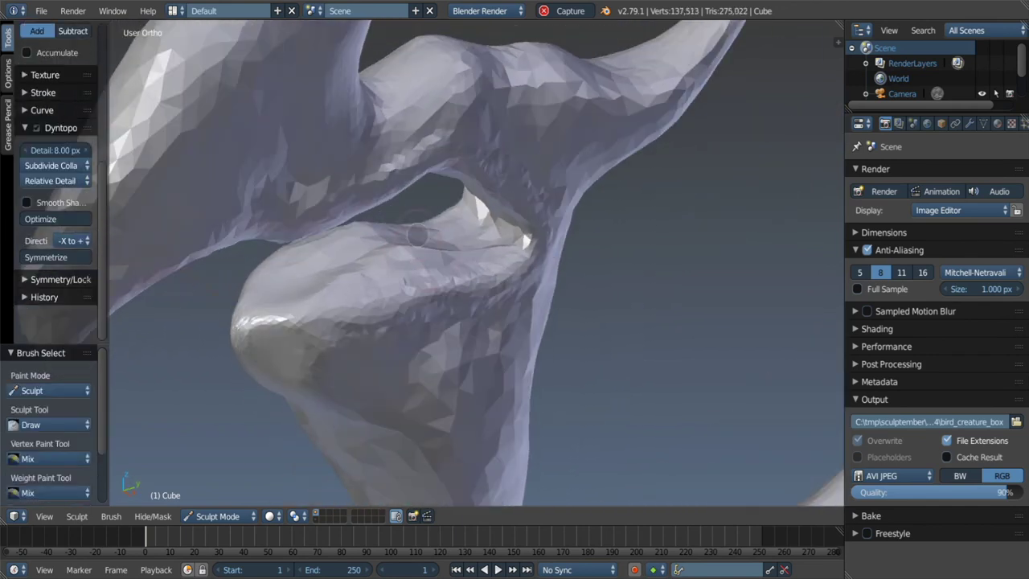
left_click_drag(340, 256, 425, 220)
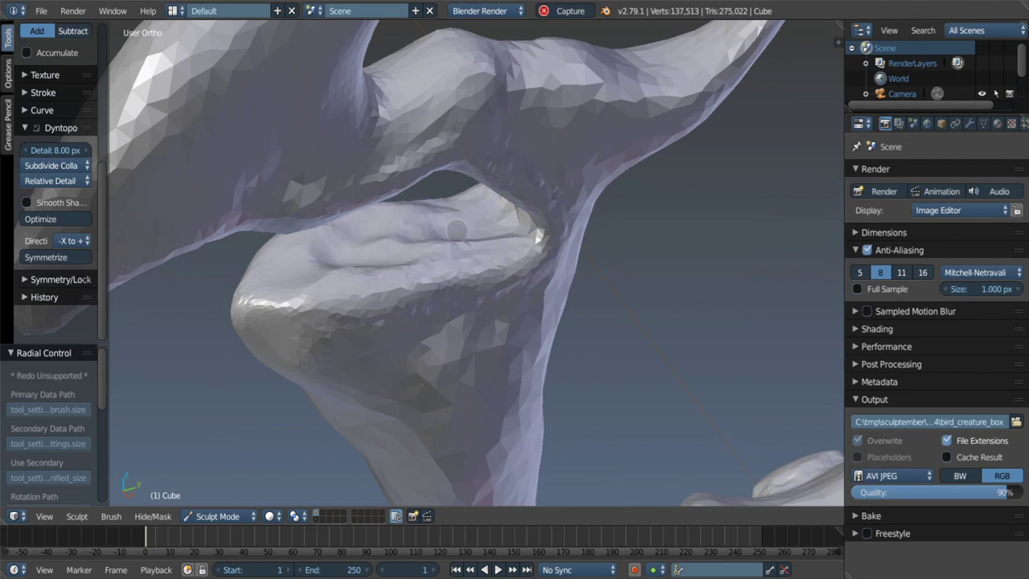
Add more sculpted detail to the beak and refine its surface from several angles.
middle_click_drag(456, 231, 426, 260)
middle_click_drag(355, 230, 372, 244)
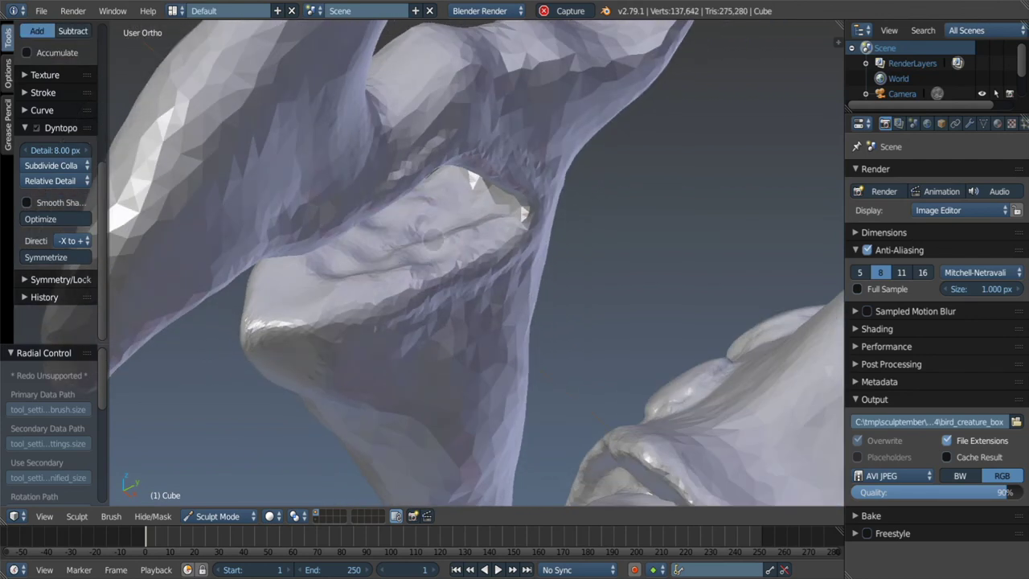
left_click_drag(431, 237, 474, 225)
mouse_move(361, 249)
middle_mouse_down()
mouse_move(448, 226)
mouse_move(461, 122)
middle_mouse_up()
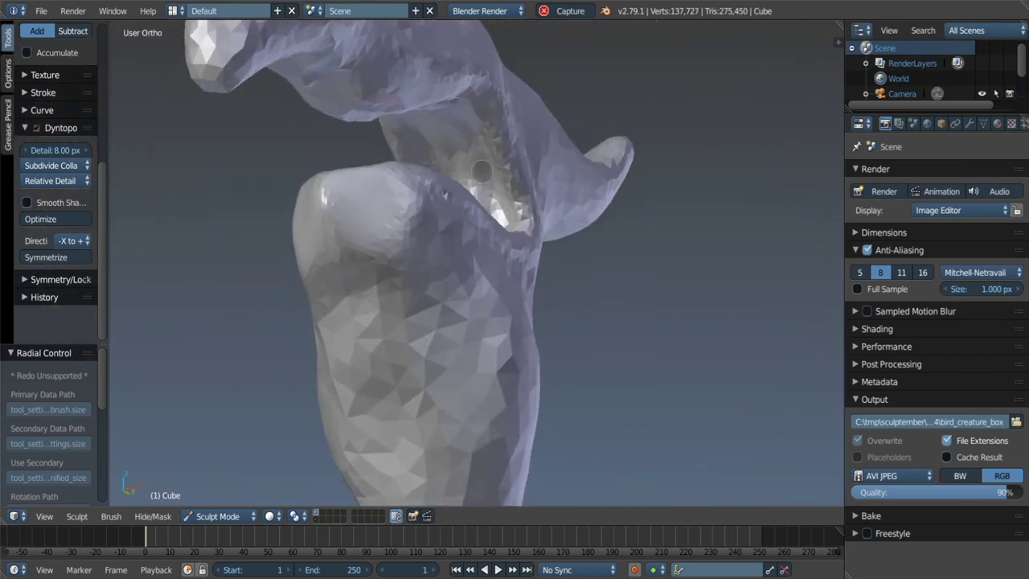
left_click_drag(473, 137, 443, 172)
mouse_move(443, 172)
middle_mouse_down()
mouse_move(451, 165)
mouse_move(413, 173)
middle_mouse_up()
Switch to the Grab brush and make it larger.
key("g")
key("f")
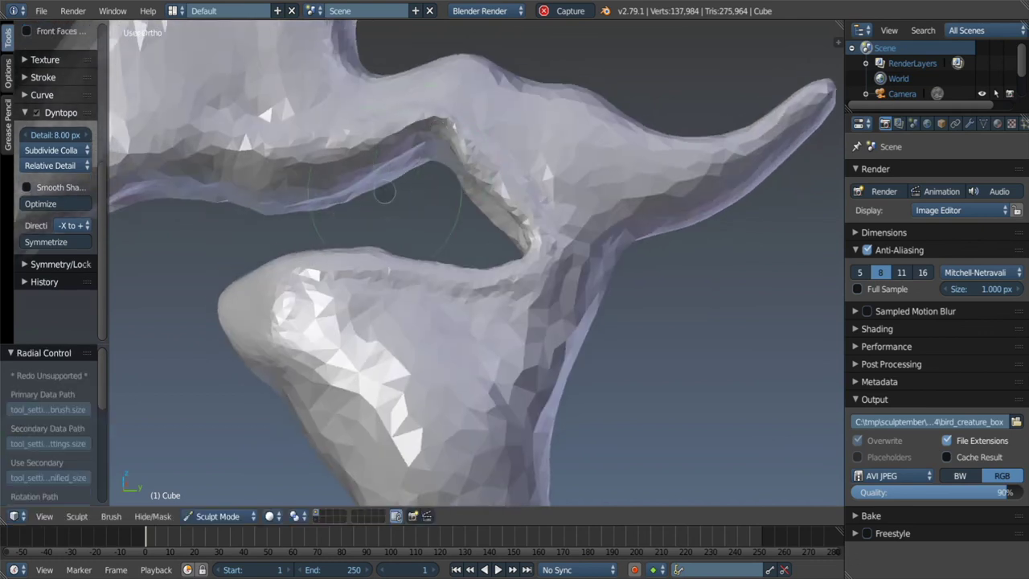
key("g")
key("f")
left_click(365, 183)
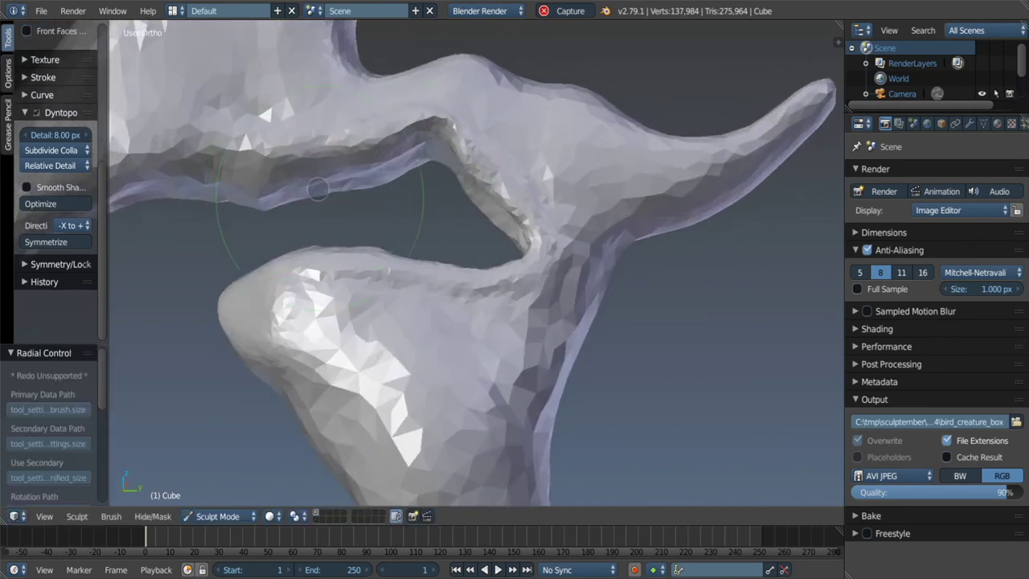
mouse_move(366, 183)
middle_mouse_down()
mouse_move(418, 48)
mouse_move(425, 126)
mouse_move(378, 177)
mouse_move(466, 223)
middle_mouse_up()
Leave Sculpt Mode for Object Mode, then enter Edit Mode on the mesh.
key("Tab")
key("Tab")
scroll(466, 223, "down", 3)
scroll(482, 249, "up", 3)
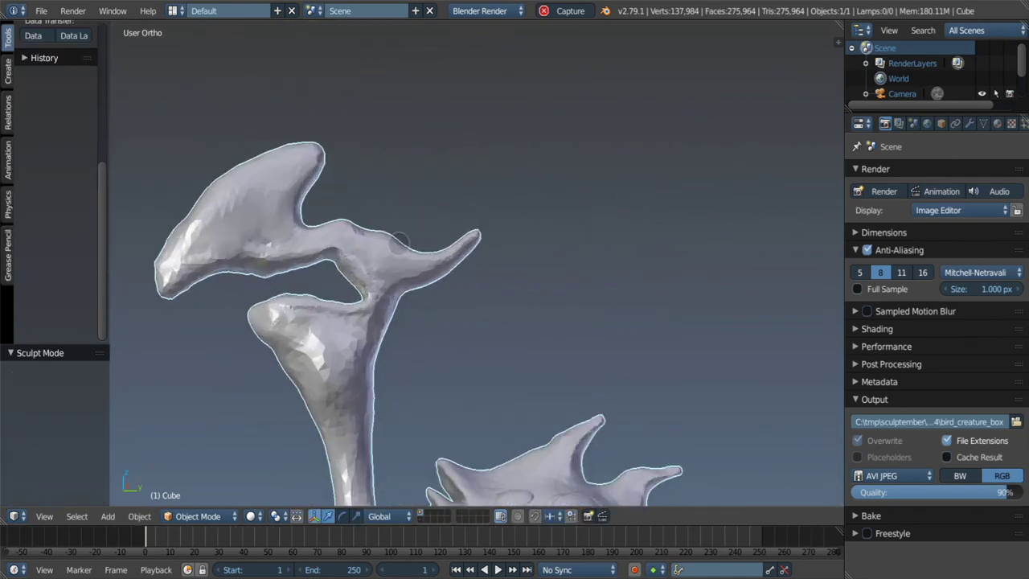
key("Tab")
scroll(424, 257, "up", 2)
Snap the 3D cursor to the horn tip and add a UV sphere there.
right_click(501, 217, "ctrl")
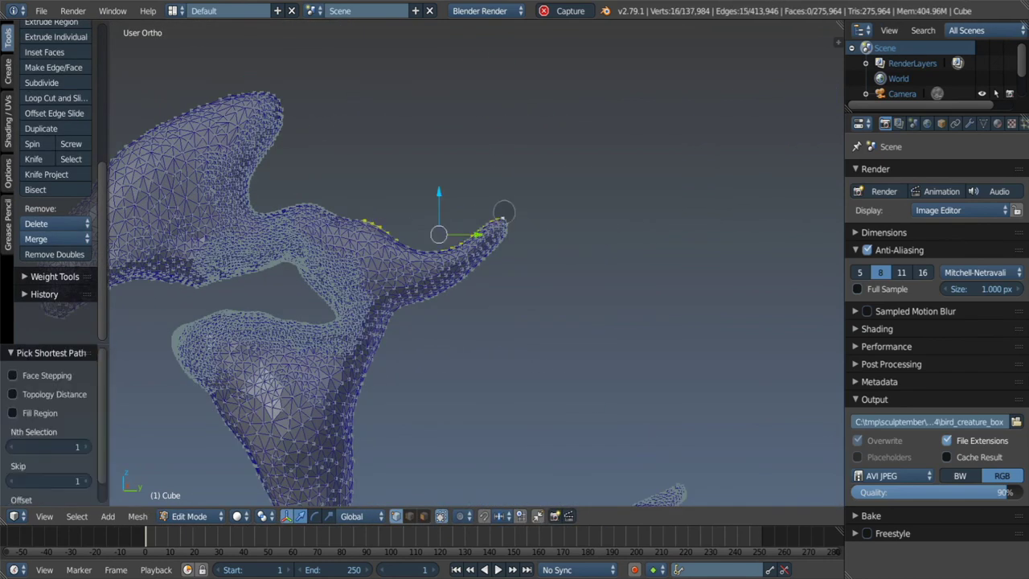
key("shift+s")
left_click(436, 367)
key("Tab")
key("shift+a")
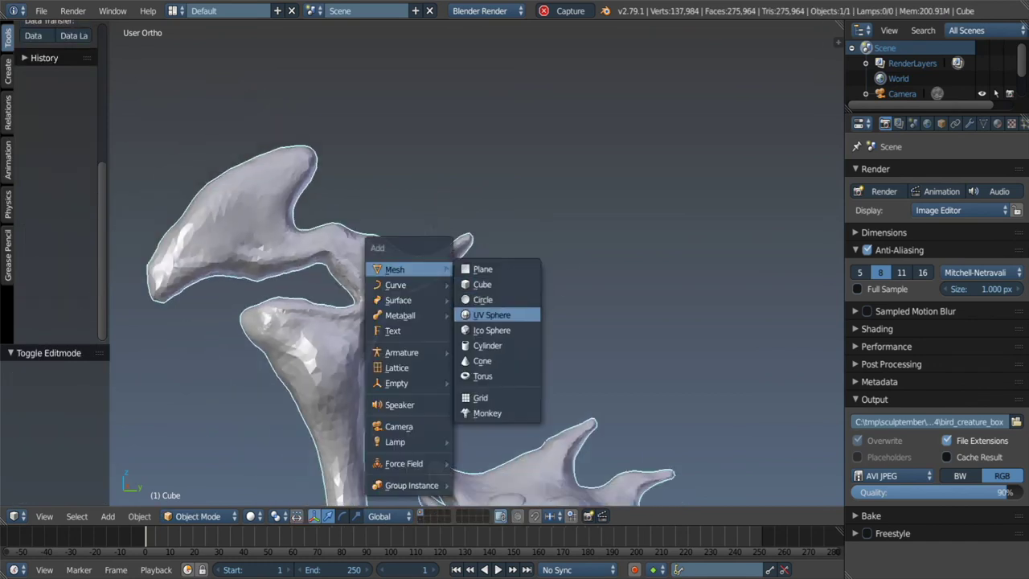
left_click(476, 314)
Raise the sphere 0.902 units along Z, then reposition and shrink it onto the beak.
key("KP_3")
key("g")
key("z")
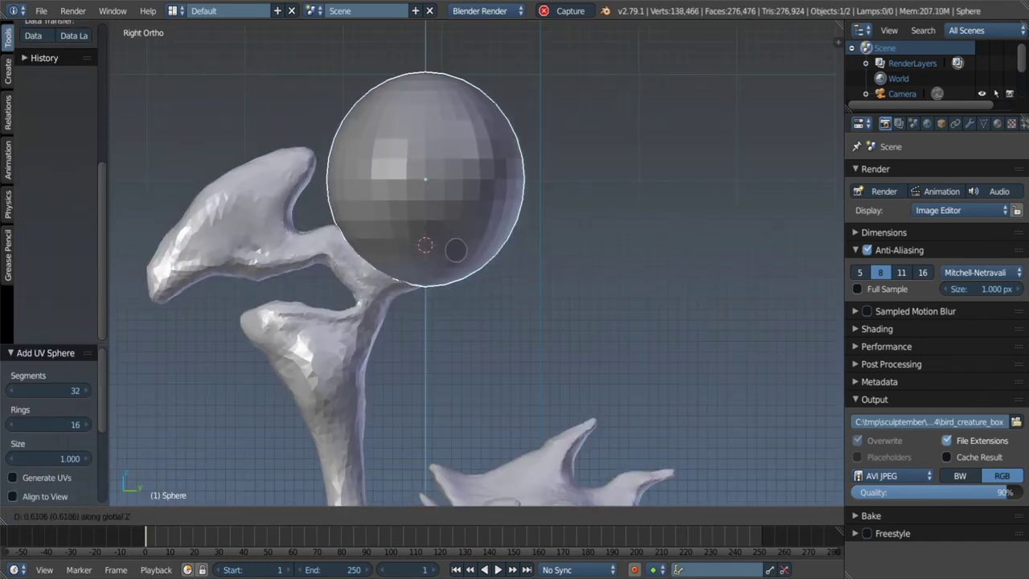
left_click(447, 220)
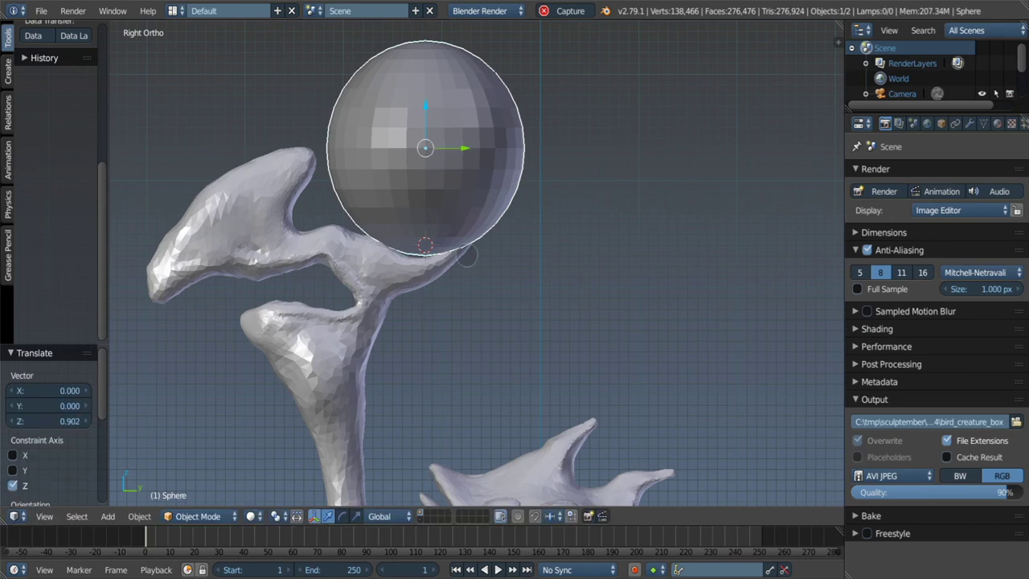
key("g")
left_click(508, 286)
key("s")
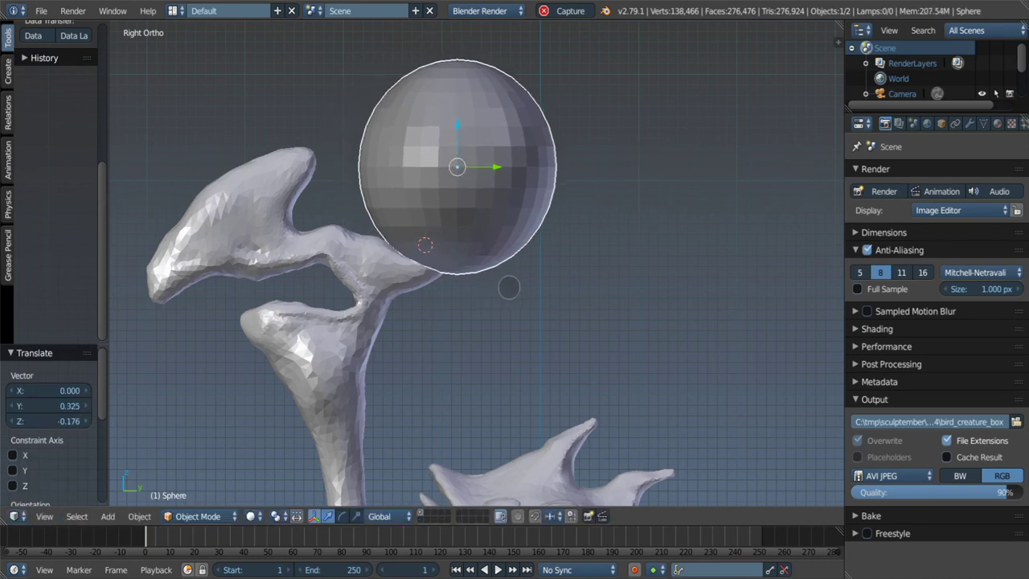
left_click(501, 285)
key("g")
left_click(496, 285)
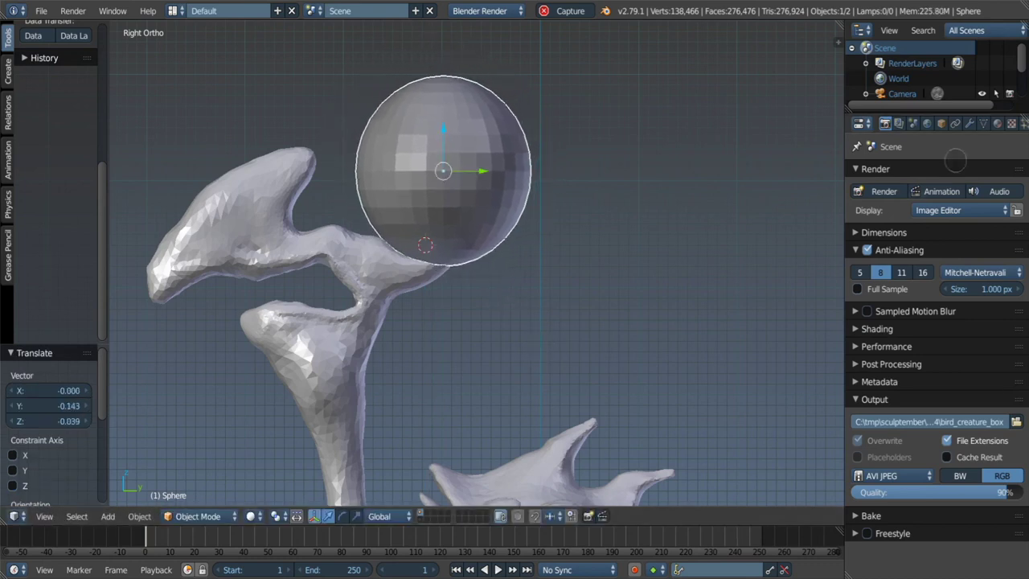
Give the sphere a new material with a red diffuse colour, then resume sculpting the body.
left_click(997, 123)
left_click(908, 225)
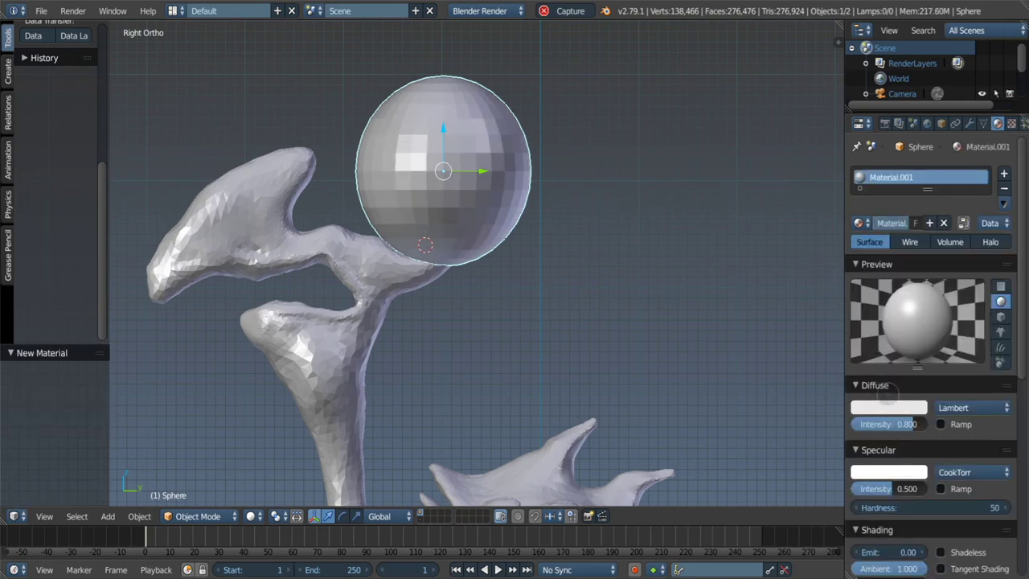
scroll(890, 393, "down", 10)
scroll(896, 397, "down", 2)
scroll(905, 377, "up", 10)
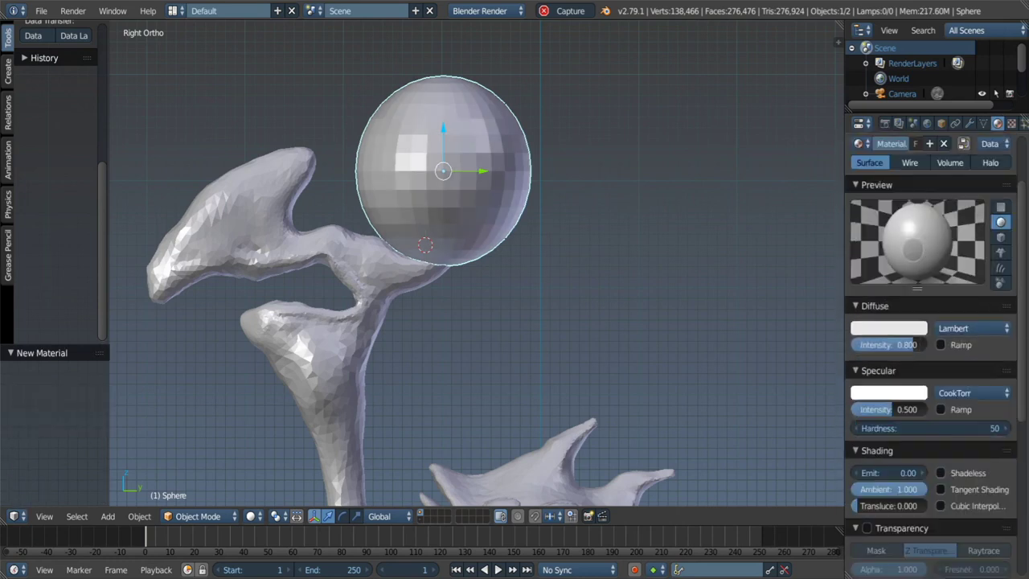
scroll(900, 362, "up", 2)
left_click(889, 352)
left_click(904, 212)
middle_click_drag(390, 279, 404, 287, "shift")
right_click(386, 279)
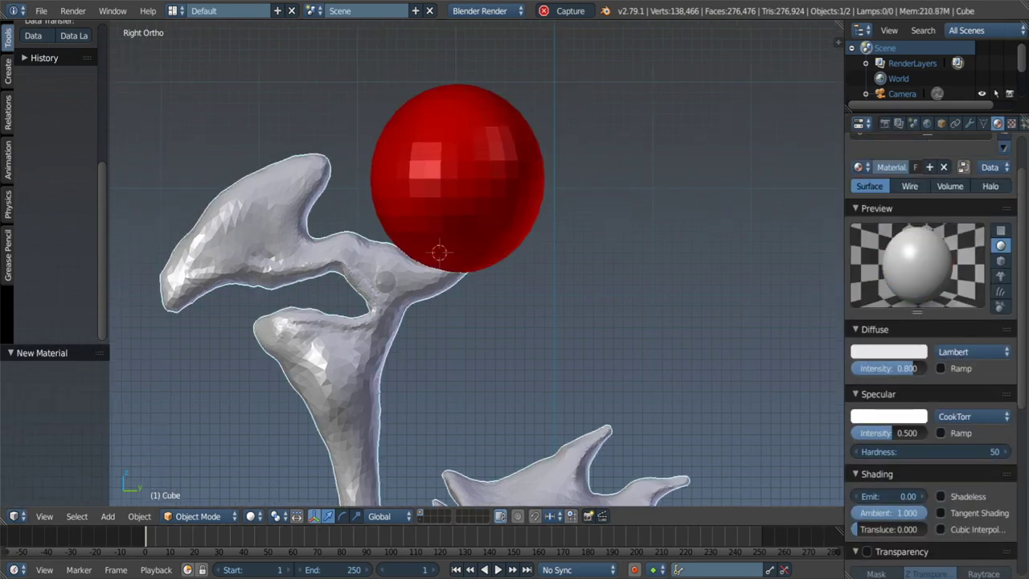
key("ctrl+Tab")
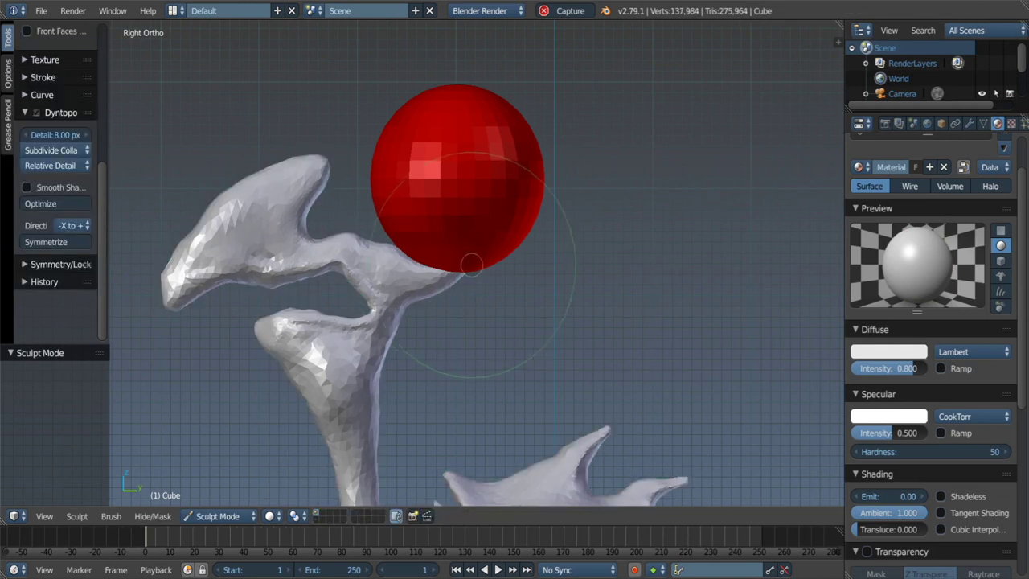
Pull the beak tip out toward the right and recentre the view on the head.
left_click_drag(477, 268, 500, 263)
scroll(500, 265, "up", 1)
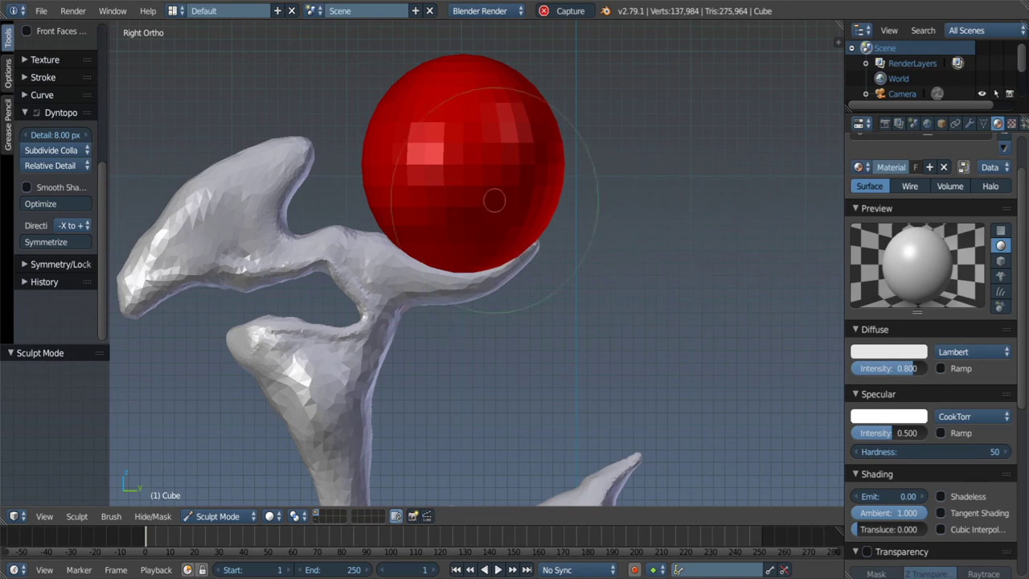
scroll(492, 245, "down", 2)
middle_click_drag(515, 205, 503, 225, "shift")
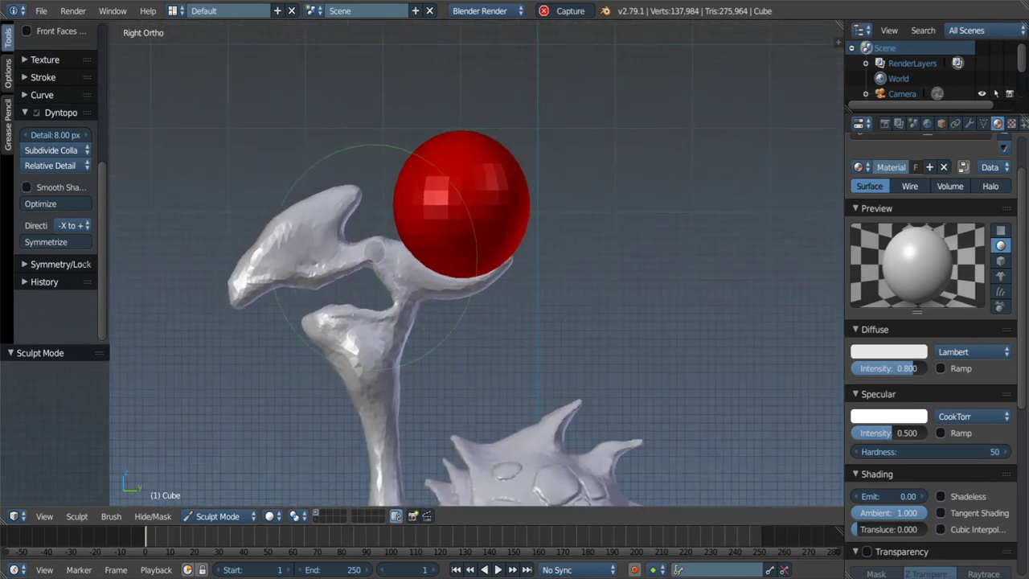
Shrink the red sphere and lower it along Z into the beak.
key("ctrl+Tab")
right_click(461, 203)
key("s")
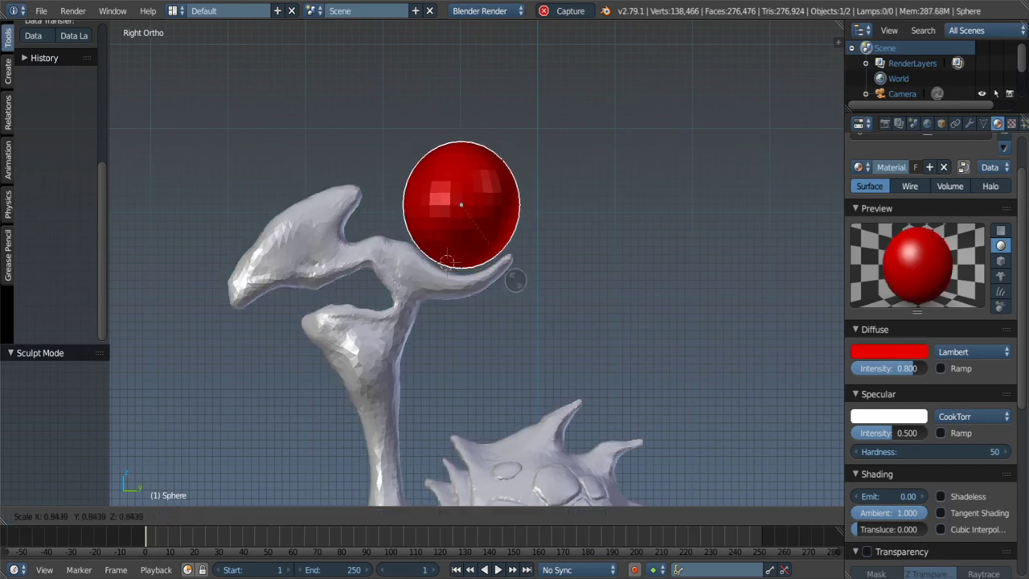
left_click(507, 273)
key("g")
key("z")
left_click(505, 283)
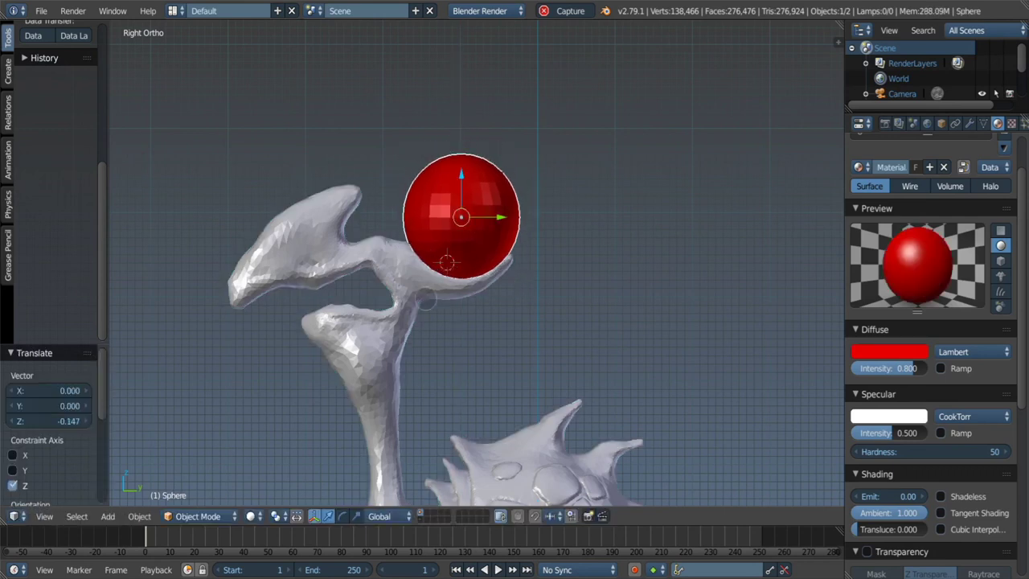
Return to sculpting the body and pull a small knob up on the head with Snake Hook.
right_click(374, 264)
key("ctrl+Tab")
scroll(401, 237, "up", 2)
scroll(402, 237, "up", 2)
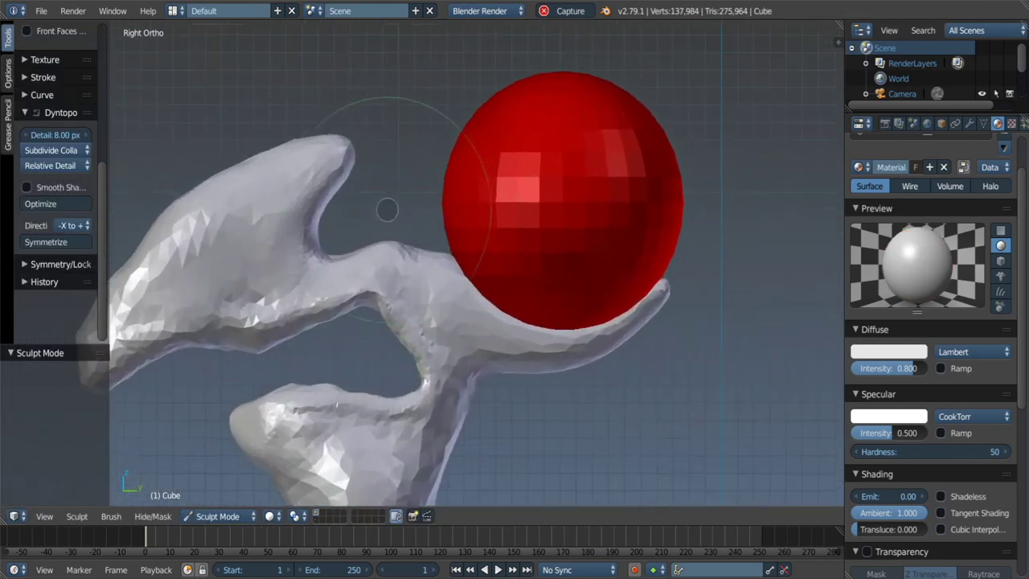
key("f")
left_click(407, 261)
key("k")
middle_click_drag(415, 245, 389, 265, "shift")
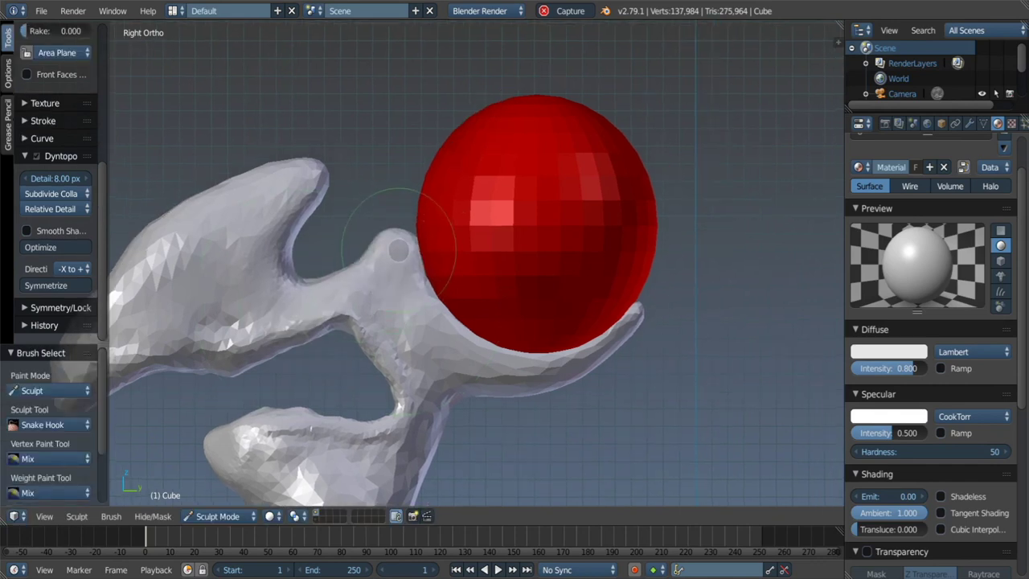
Shape the head knob with smaller Scrape and Clay brushes, then pick the Mask brush.
mouse_move(402, 225)
middle_mouse_down("shift")
mouse_move(391, 267)
mouse_move(404, 278)
middle_mouse_up("shift")
key("shift+t")
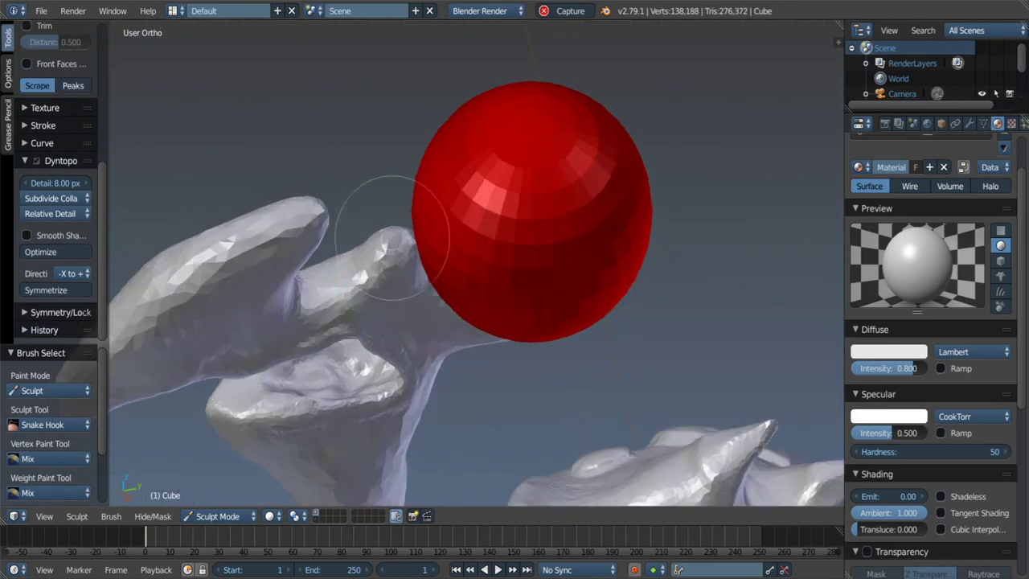
middle_click_drag(390, 211, 340, 268)
scroll(388, 203, "up", 3)
key("f")
left_click(388, 203)
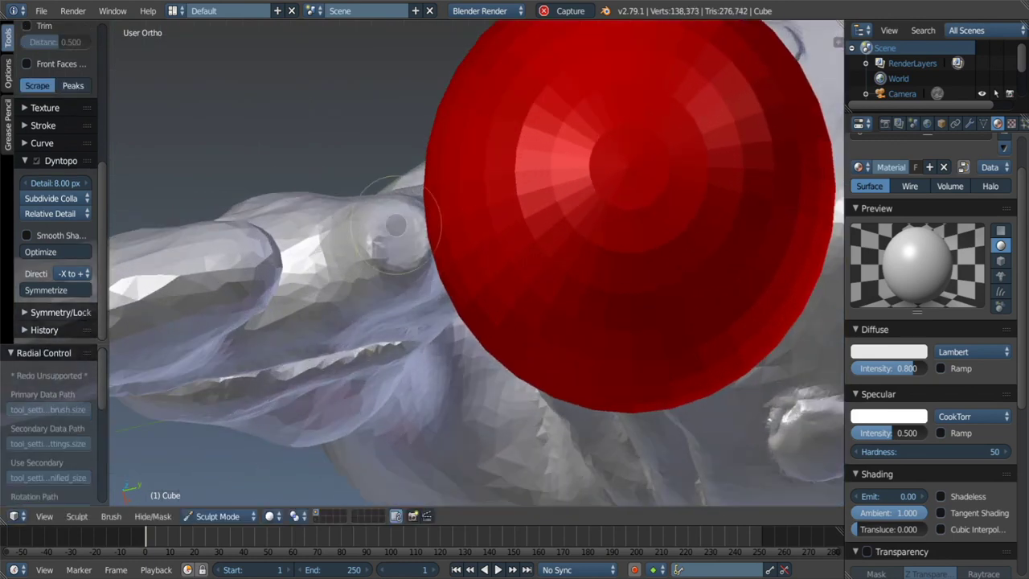
middle_click_drag(414, 229, 390, 124)
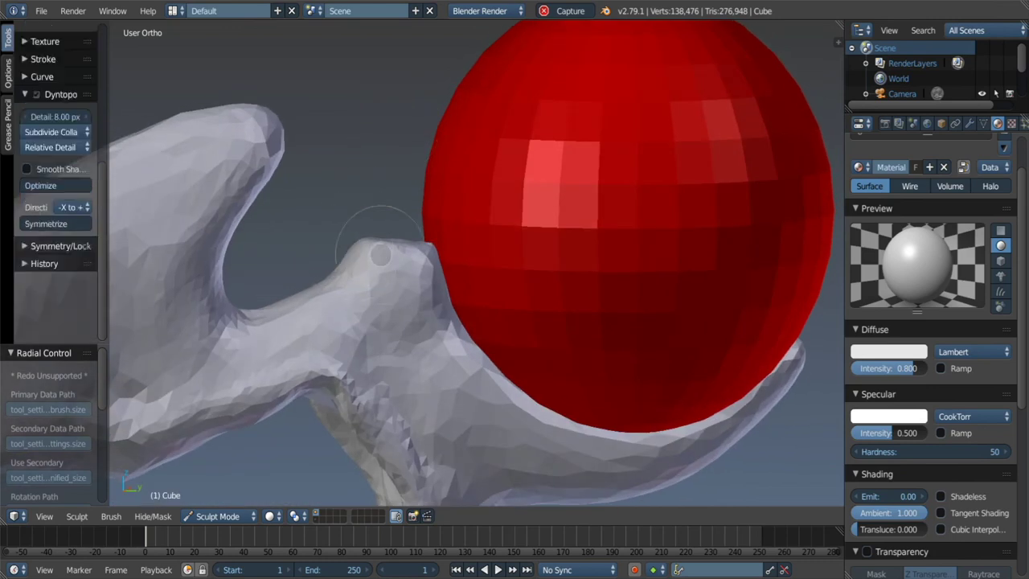
key("x")
mouse_move(375, 234)
middle_mouse_down()
mouse_move(414, 239)
mouse_move(401, 211)
mouse_move(387, 226)
middle_mouse_up()
key("m")
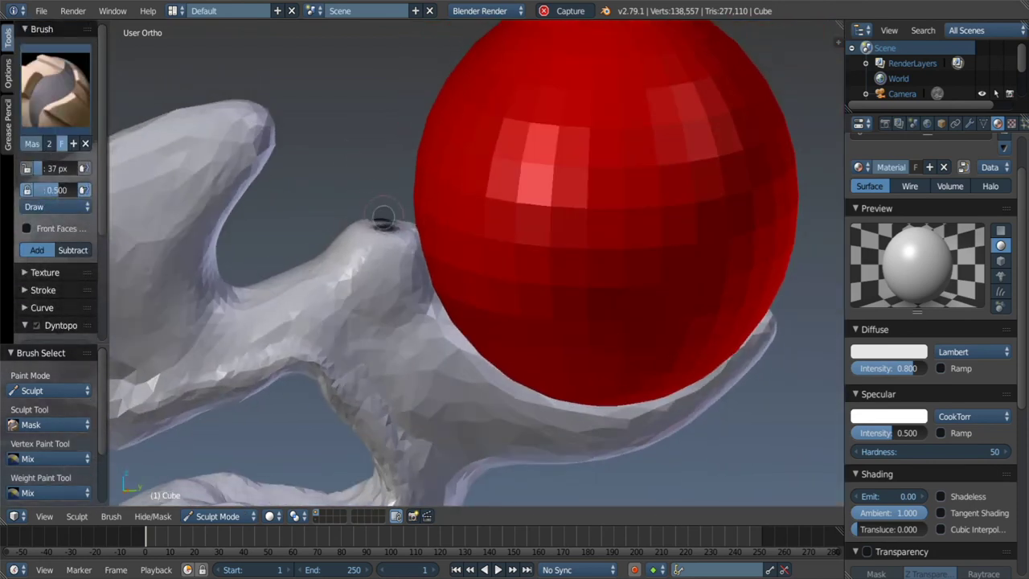
Invert the mask to protect all but the knob tip and enlarge the Snake Hook brush.
key("ctrl+i")
key("k")
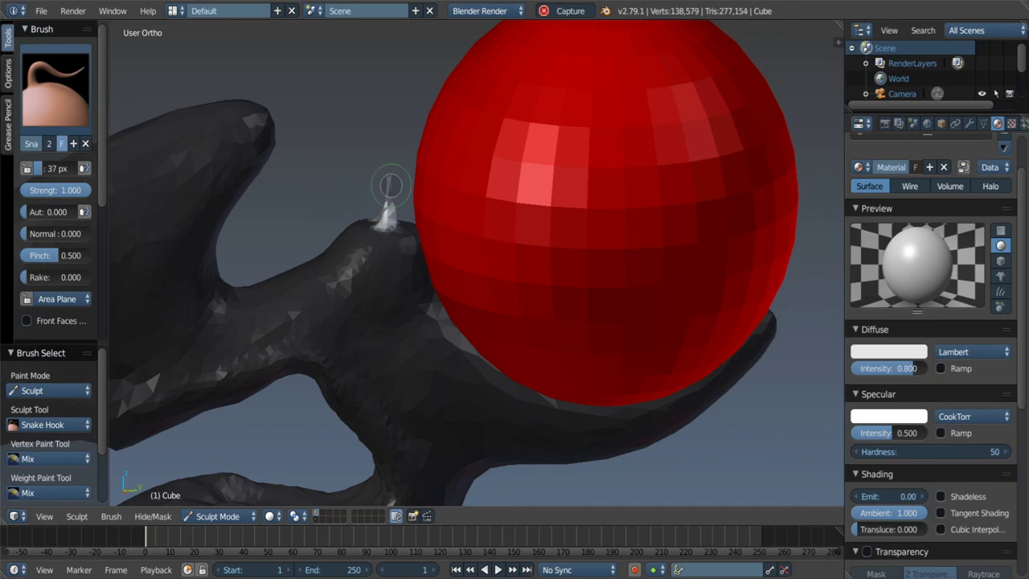
scroll(391, 185, "up", 4)
key("f")
left_click(386, 238)
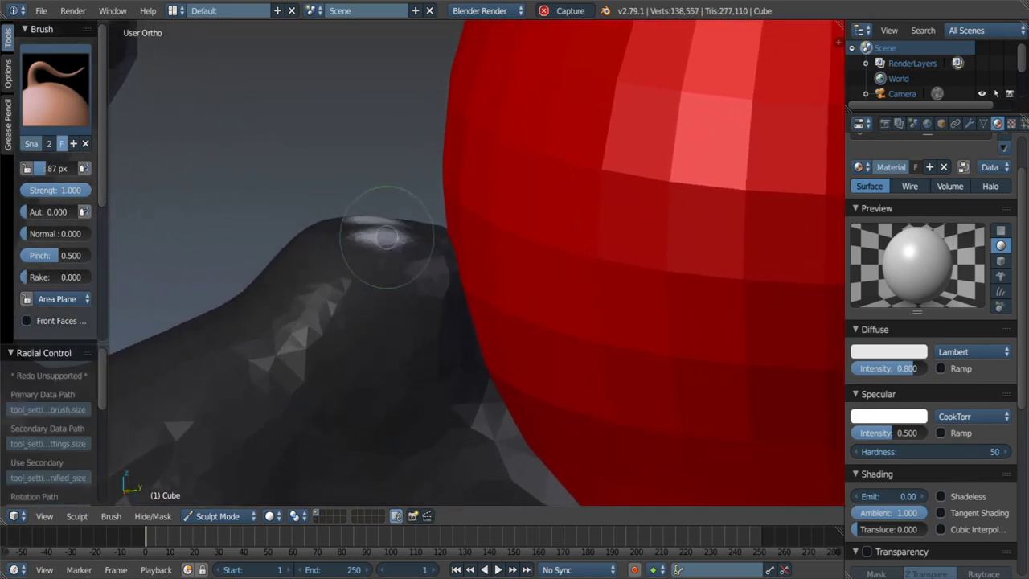
key("ctrl+z")
mouse_move(379, 153)
middle_mouse_down()
mouse_move(367, 177)
mouse_move(391, 222)
middle_mouse_up()
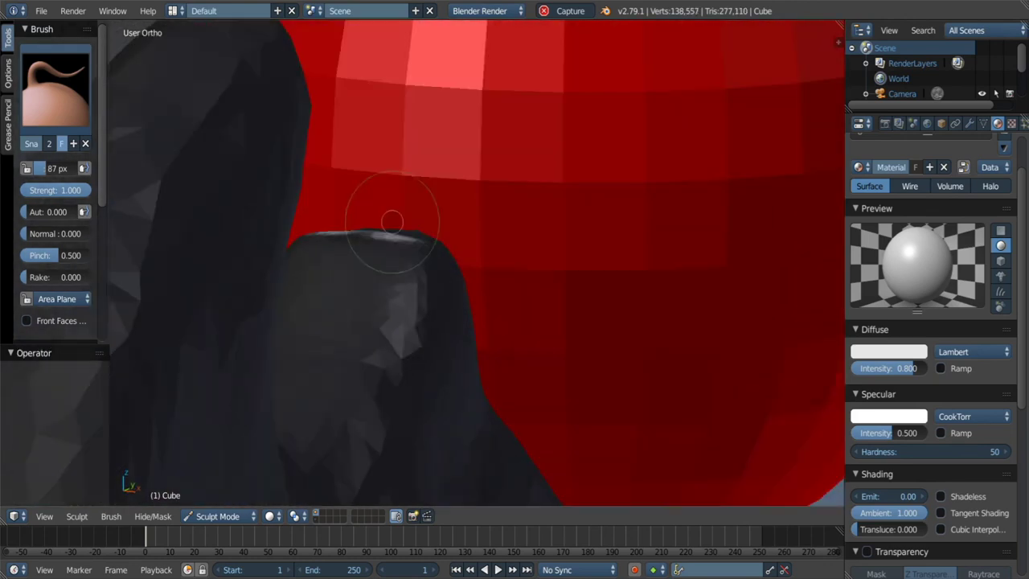
Pull two antenna stalks upward and thicken them with Inflate.
left_click_drag(396, 115, 395, 80)
middle_click_drag(395, 80, 380, 233)
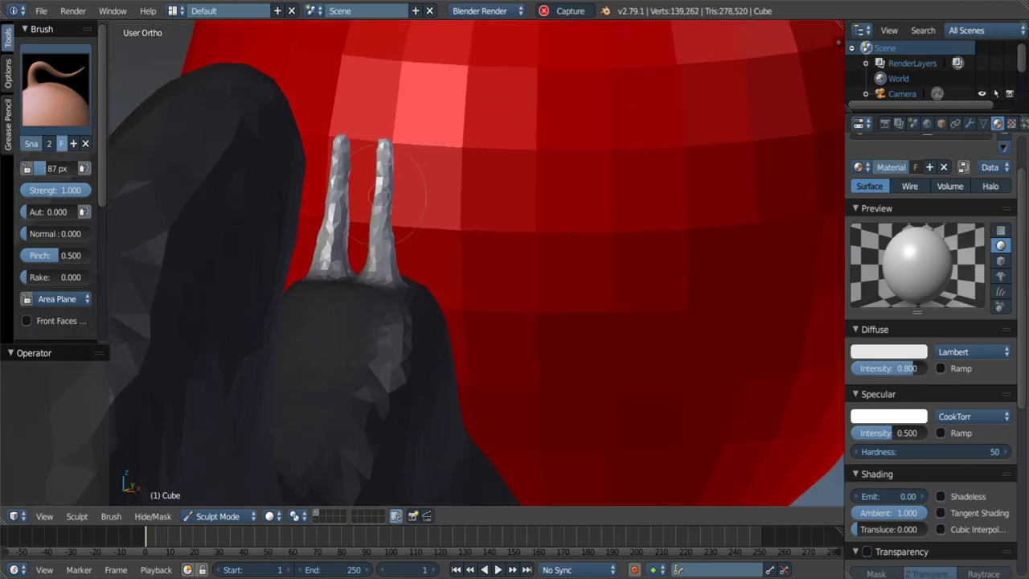
key("i")
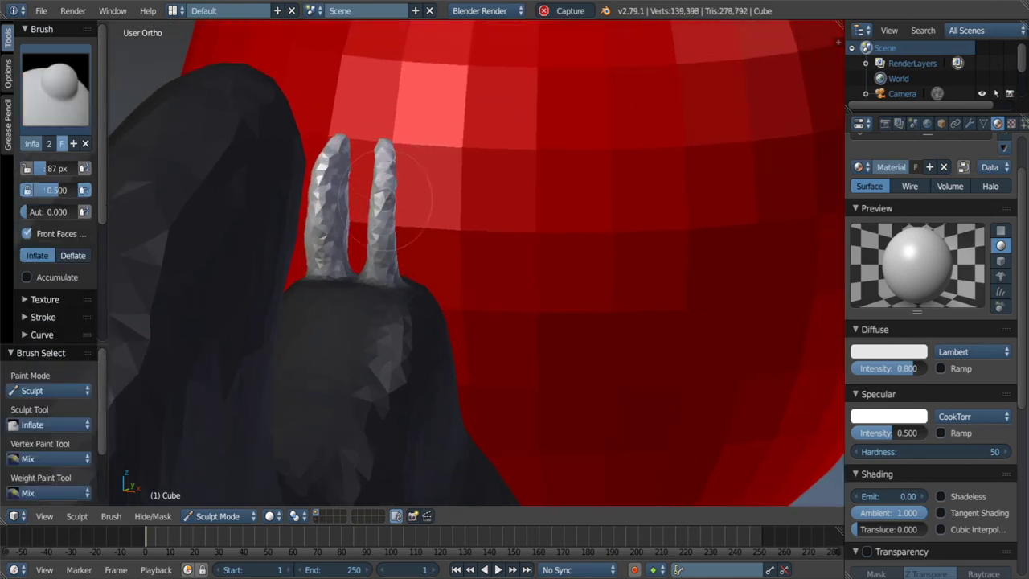
mouse_move(386, 197)
middle_mouse_down()
mouse_move(310, 172)
mouse_move(354, 176)
mouse_move(317, 179)
mouse_move(346, 189)
mouse_move(378, 187)
mouse_move(356, 149)
middle_mouse_up()
Bend an antenna stalk with a resized Grab brush and inflate its tip.
key("g")
key("f")
left_click(376, 176)
left_click_drag(356, 149, 367, 161)
mouse_move(367, 161)
middle_mouse_down()
mouse_move(373, 211)
mouse_move(359, 160)
mouse_move(364, 109)
mouse_move(421, 243)
mouse_move(356, 223)
mouse_move(345, 137)
mouse_move(367, 133)
mouse_move(353, 160)
mouse_move(344, 147)
middle_mouse_up()
key("i")
scroll(359, 154, "up", 3)
left_click(378, 93)
Switch to a larger Grab brush and zoom in close on the stalks.
key("g")
key("i")
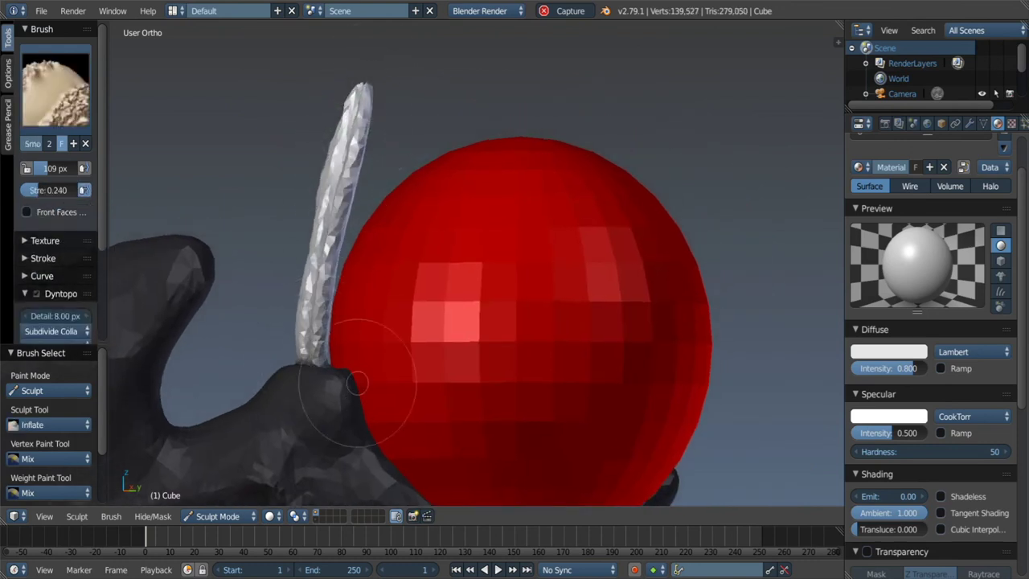
middle_click_drag(356, 379, 413, 172)
key("g")
key("f")
left_click(322, 265)
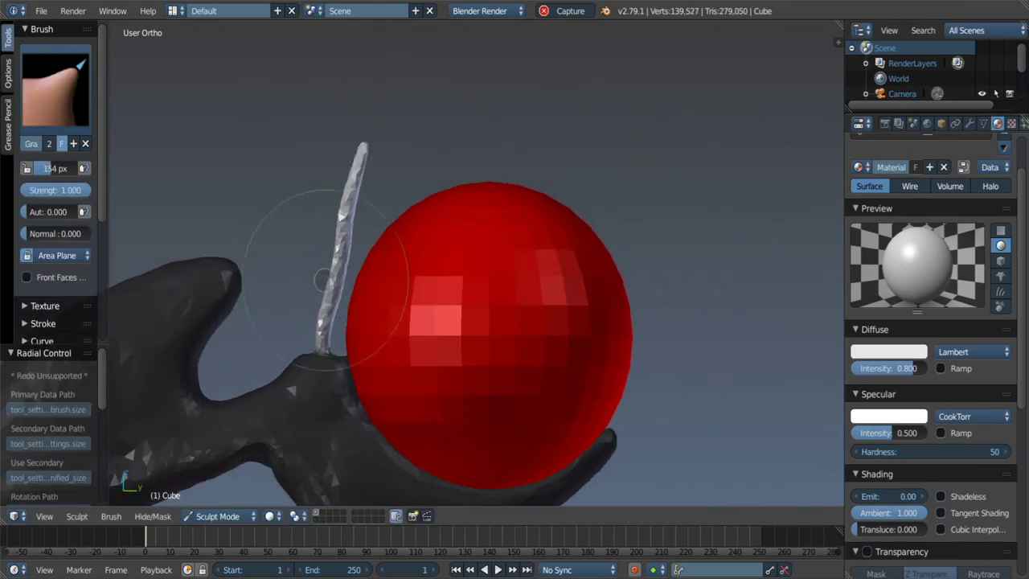
scroll(347, 303, "up", 2)
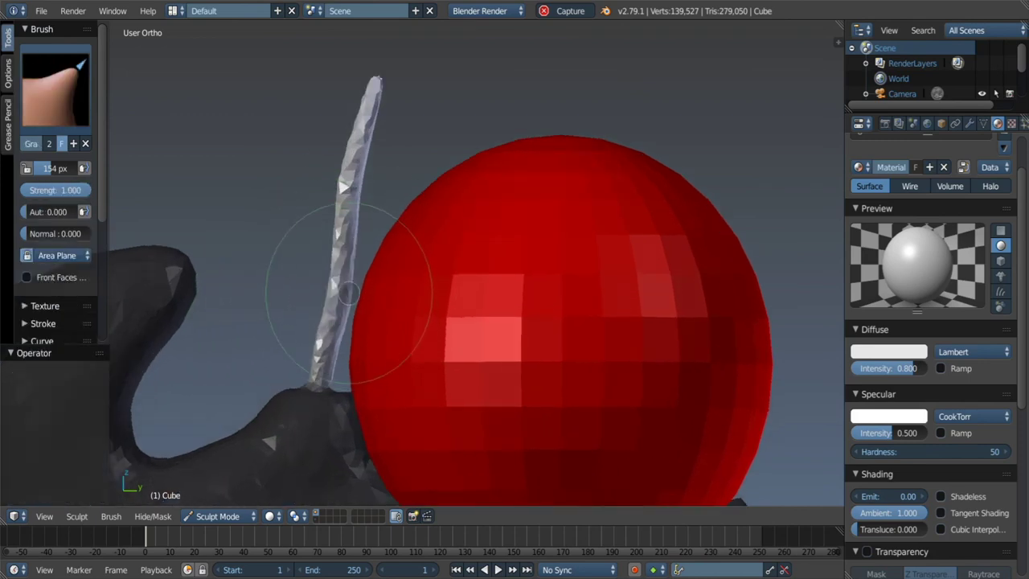
scroll(344, 296, "up", 1, "shift")
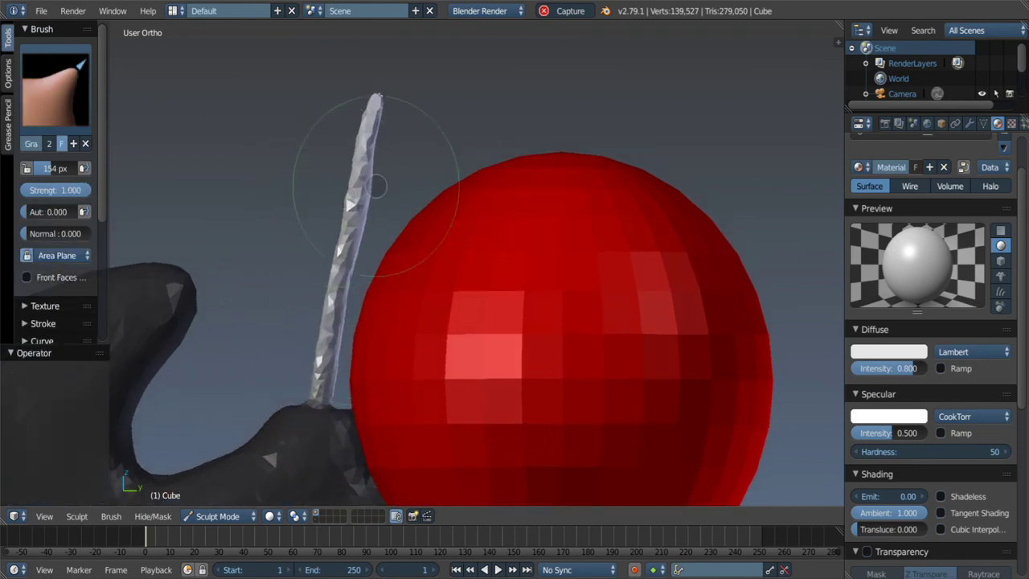
scroll(370, 180, "up", 1, "shift")
scroll(364, 161, "up", 1, "shift")
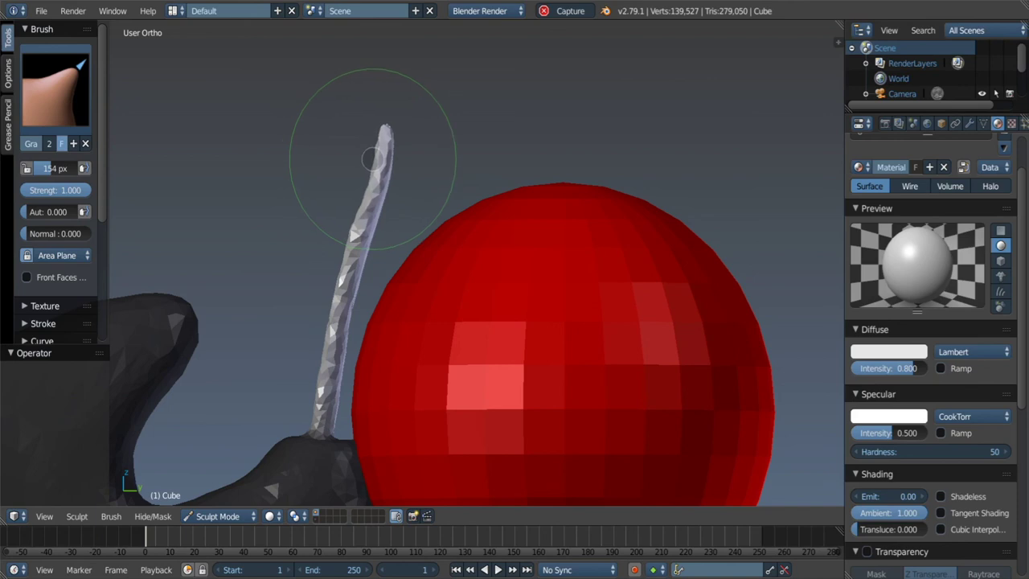
scroll(372, 159, "up", 1, "shift")
Set the Inflate brush to 97 px and orient the view so both stalks stand upright.
mouse_move(374, 137)
middle_mouse_down()
mouse_move(406, 164)
mouse_move(391, 161)
mouse_move(391, 149)
middle_mouse_up()
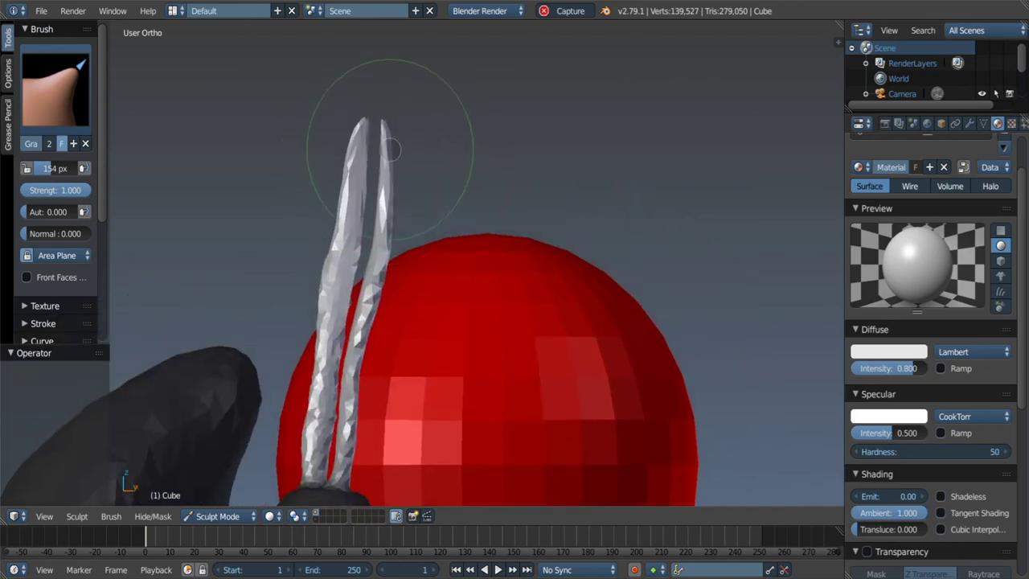
key("i")
key("f")
left_click(362, 170)
scroll(380, 189, "up", 1, "shift")
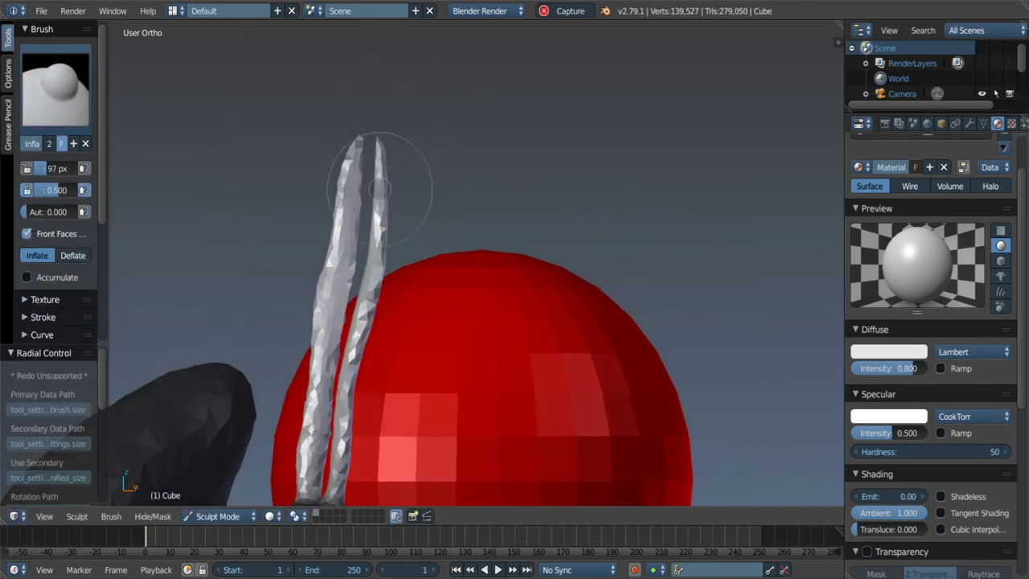
mouse_move(380, 188)
middle_mouse_down()
mouse_move(360, 165)
mouse_move(346, 297)
mouse_move(523, 156)
mouse_move(359, 134)
middle_mouse_up()
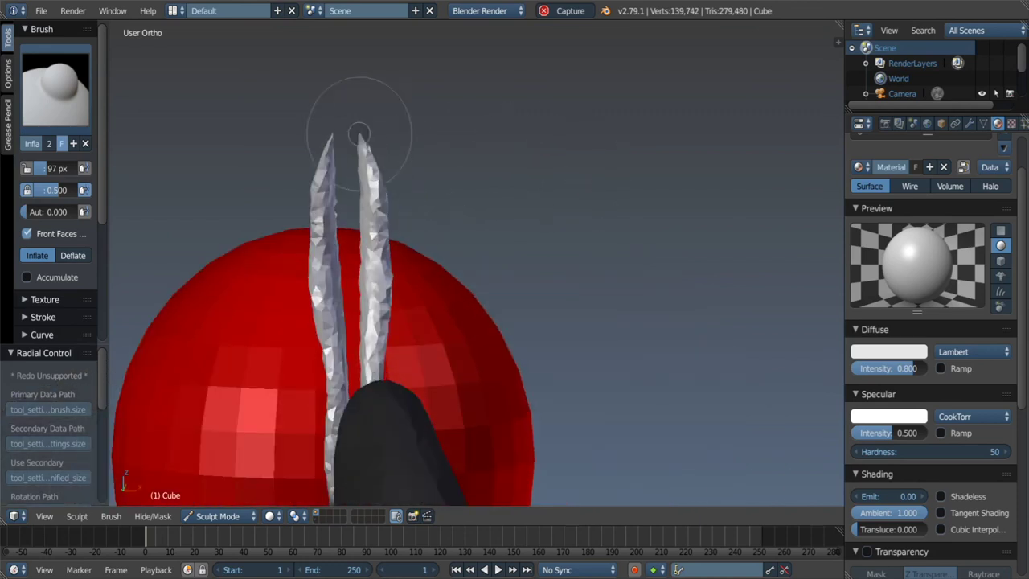
View the head from the side, leave Sculpt Mode and zoom out to the whole creature.
key("KP_3")
key("g")
scroll(345, 185, "down", 1, "shift")
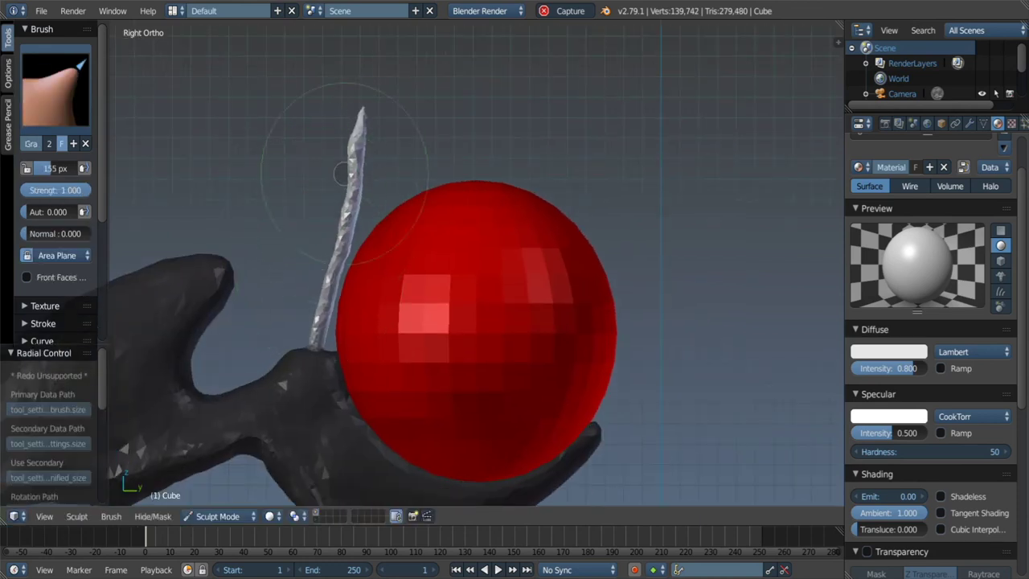
mouse_move(364, 149)
middle_mouse_down()
mouse_move(424, 195)
mouse_move(390, 217)
mouse_move(367, 184)
mouse_move(459, 214)
mouse_move(336, 191)
middle_mouse_up()
key("ctrl+Tab")
scroll(368, 184, "down", 3)
scroll(336, 191, "up", 2)
scroll(329, 201, "up", 2)
In Edit Mode, isolate the antenna stalk by hiding the rest of the body, viewed from the right.
key("Tab")
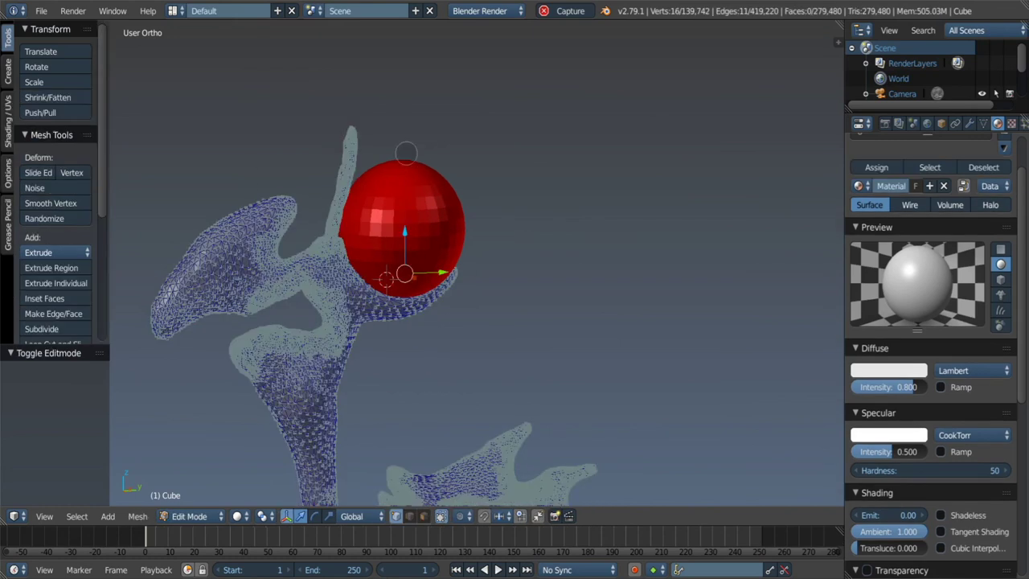
key("KP_3")
key("a")
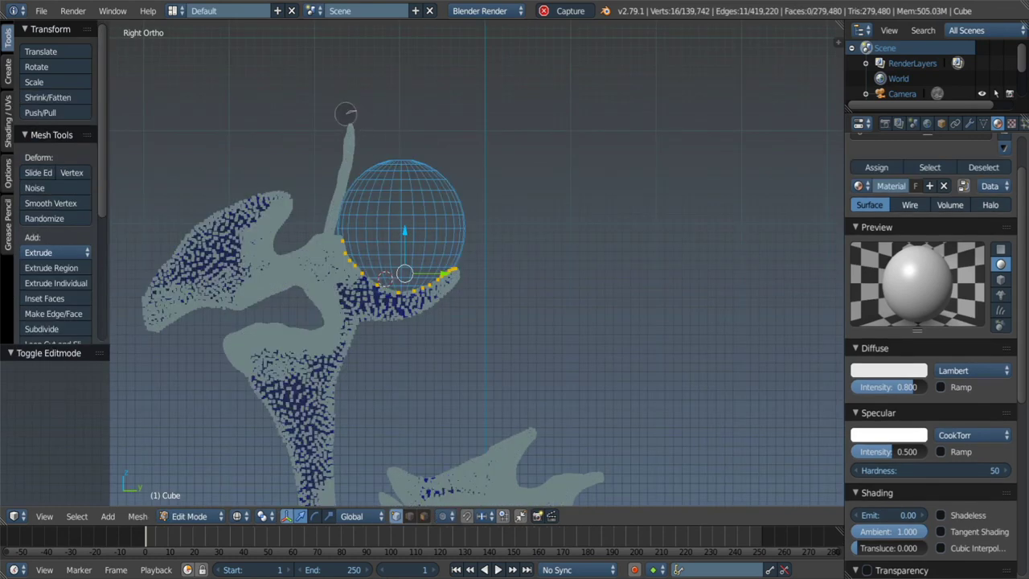
key("l")
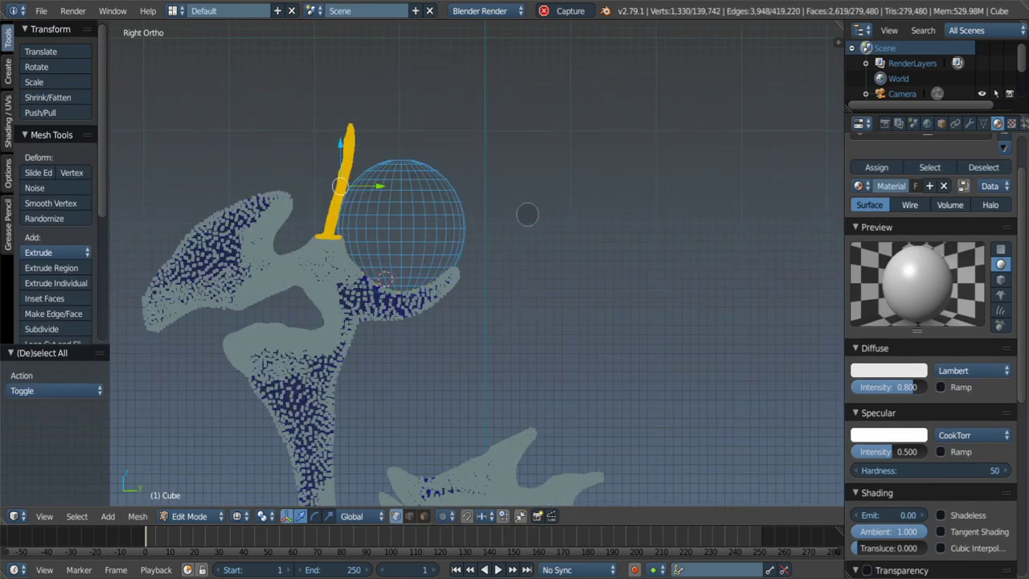
middle_click_drag(528, 215, 546, 223)
key("ctrl+i")
key("h")
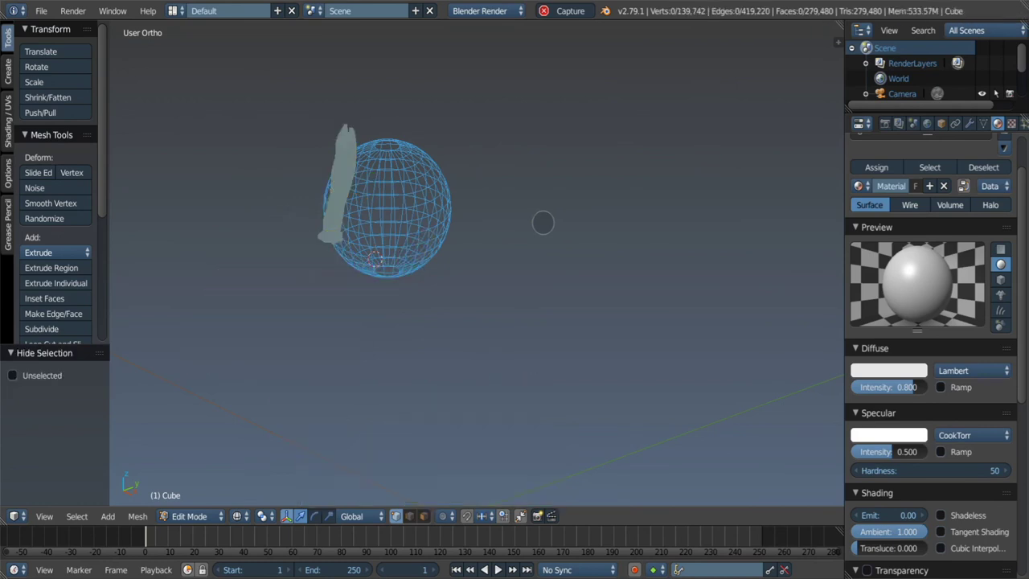
key("KP_3")
key("Home")
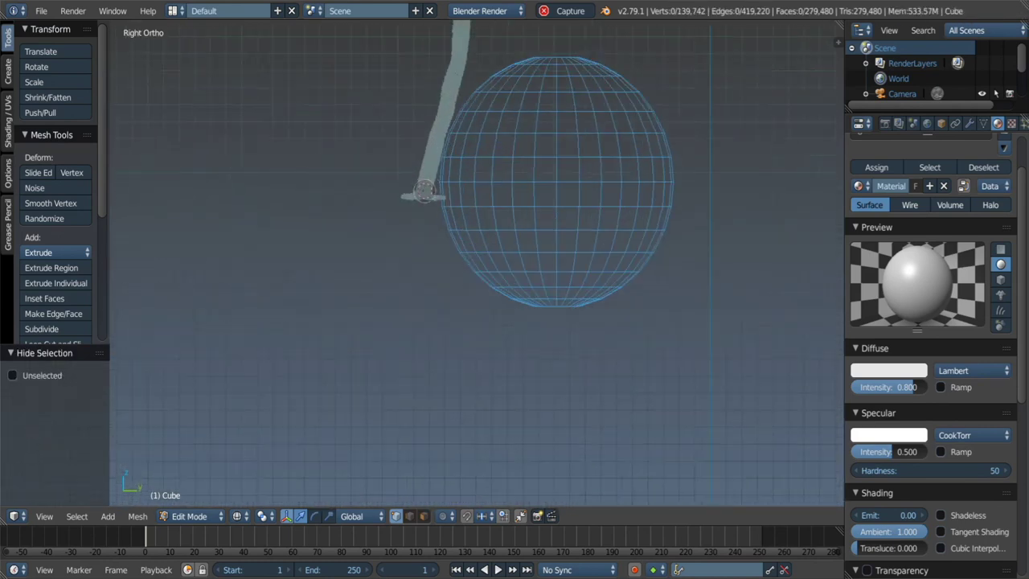
scroll(554, 219, "down", 1)
scroll(482, 225, "down", 1)
Select the upper part of the stalk and scale it up to lengthen it.
key("a")
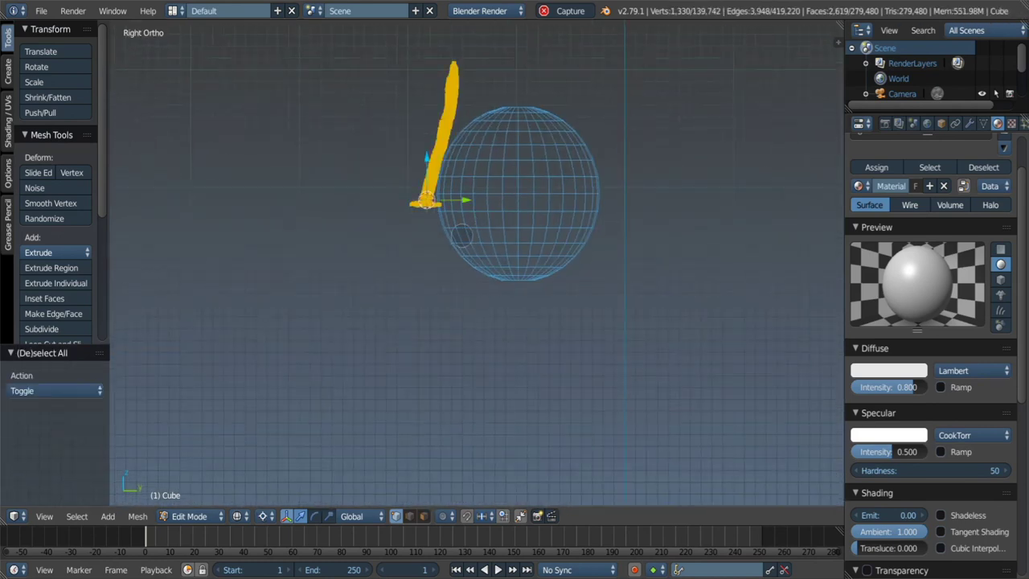
key("a")
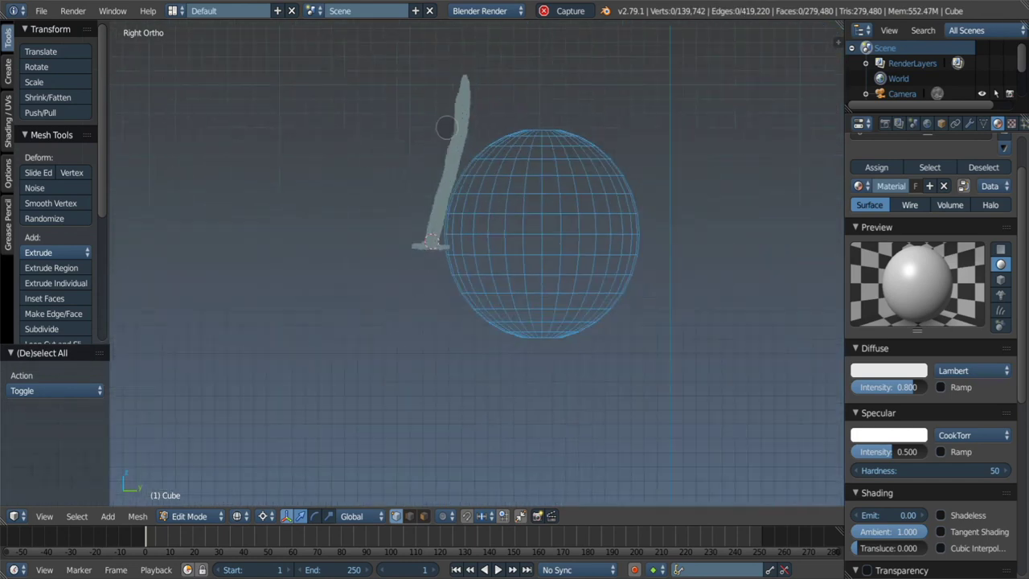
left_click_drag(452, 123, 483, 215)
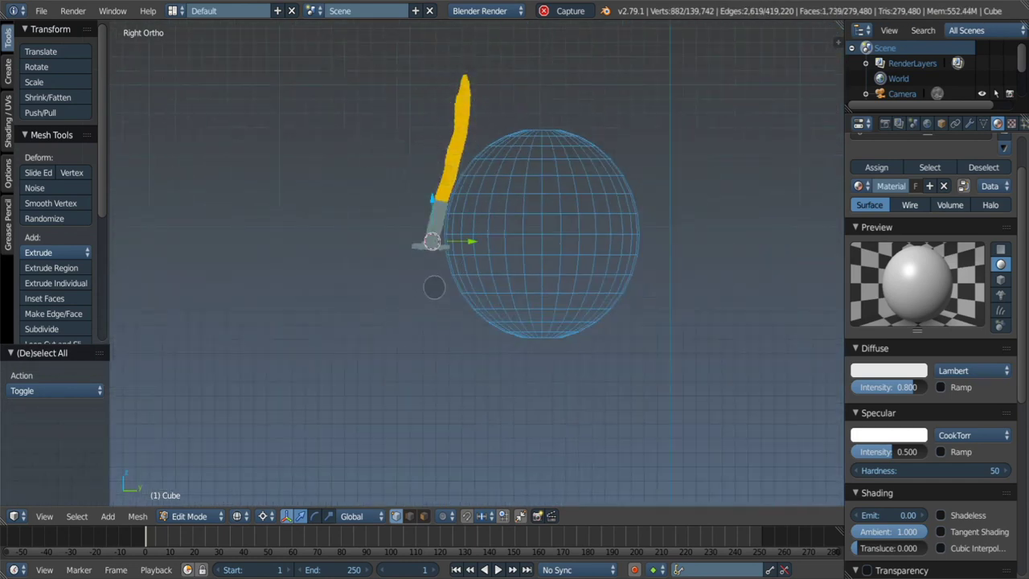
key("s")
left_click(423, 315)
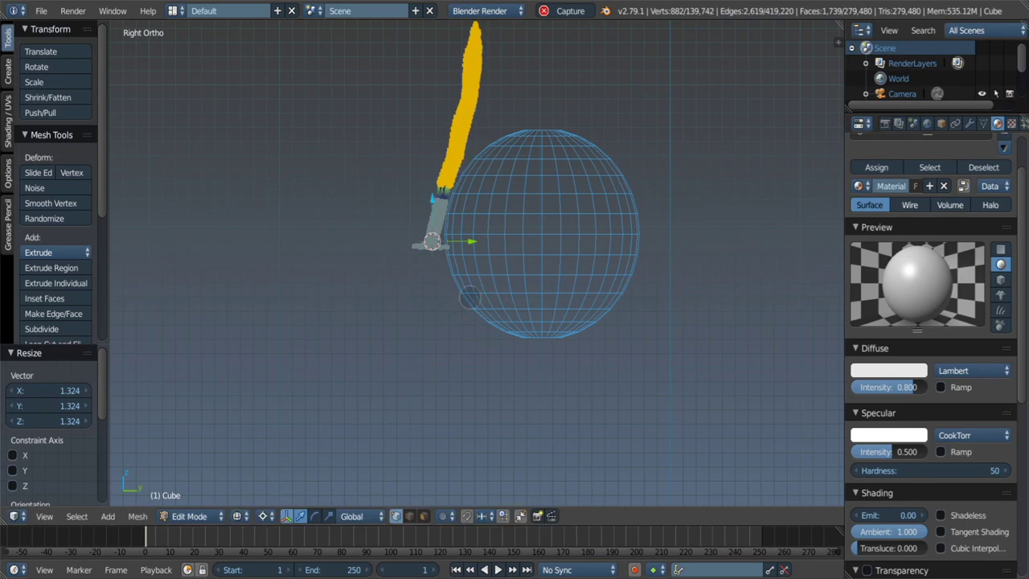
Narrow the selection down to just the stalk tip.
middle_click_drag(473, 333, 466, 369, "shift")
middle_click_drag(438, 185, 444, 270)
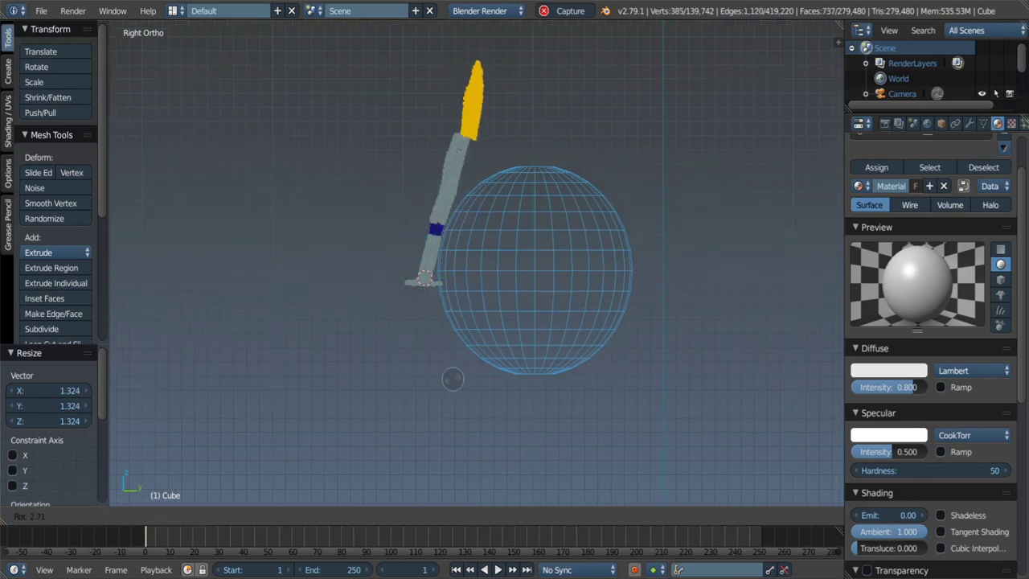
right_click(447, 336)
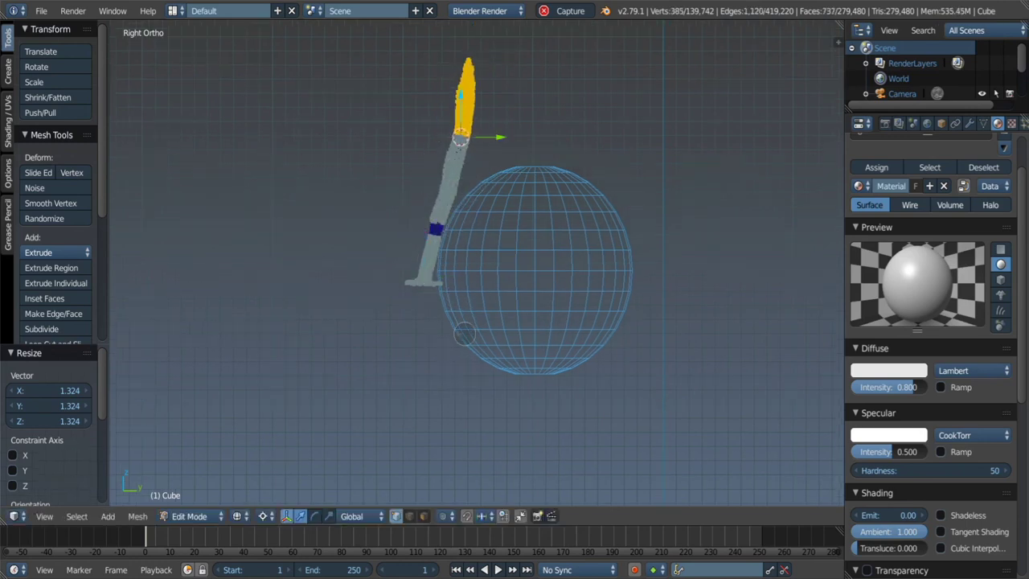
scroll(453, 168, "up", 2)
scroll(491, 222, "down", 3)
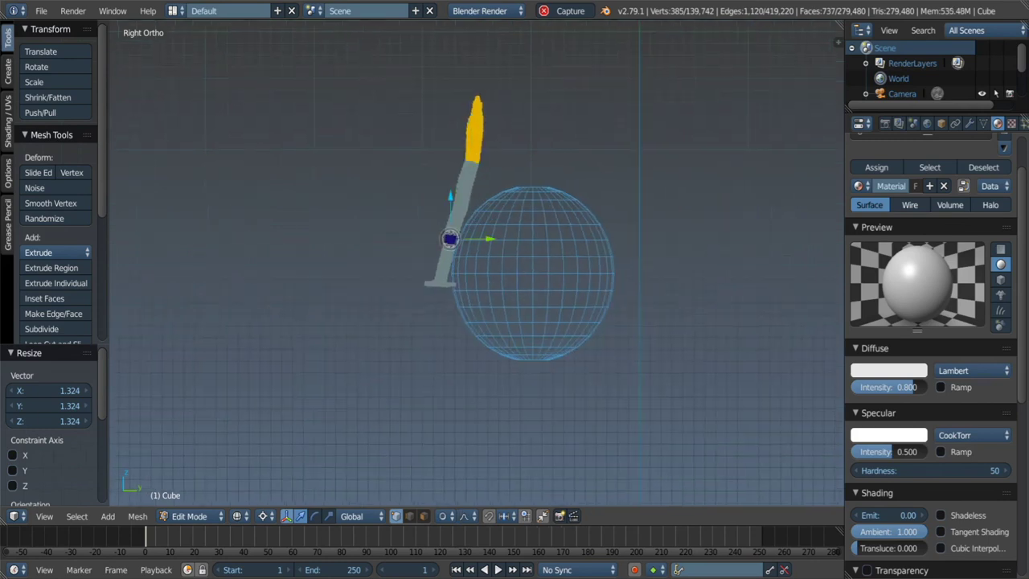
Bend the tip with two proportional-falloff rotations, then unhide the body and return to Object Mode.
key("r")
scroll(635, 397, "down", 2)
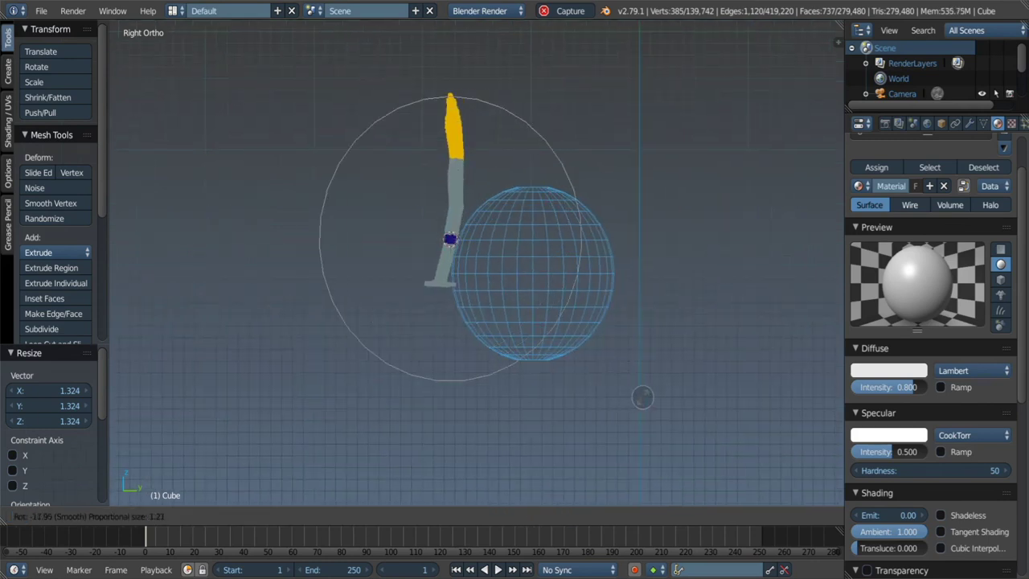
scroll(589, 349, "up", 3)
scroll(589, 350, "down", 2)
left_click(589, 349)
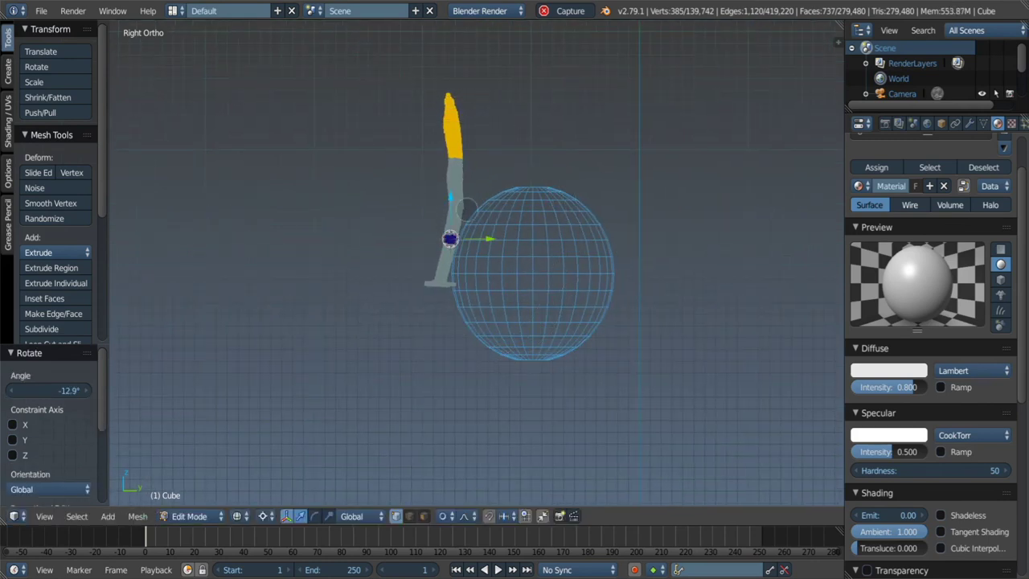
key("r")
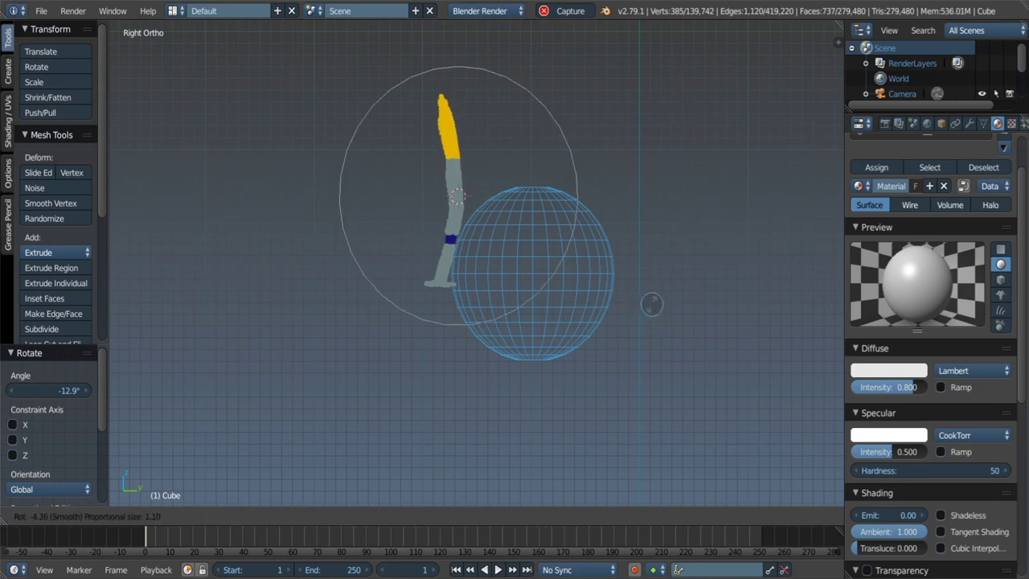
left_click(651, 303)
mouse_move(651, 303)
middle_mouse_down()
mouse_move(541, 274)
mouse_move(583, 251)
middle_mouse_up()
key("alt+h")
key("Tab")
Return to solid shading and switch the creature into Sculpt Mode.
key("z")
scroll(563, 233, "up", 5)
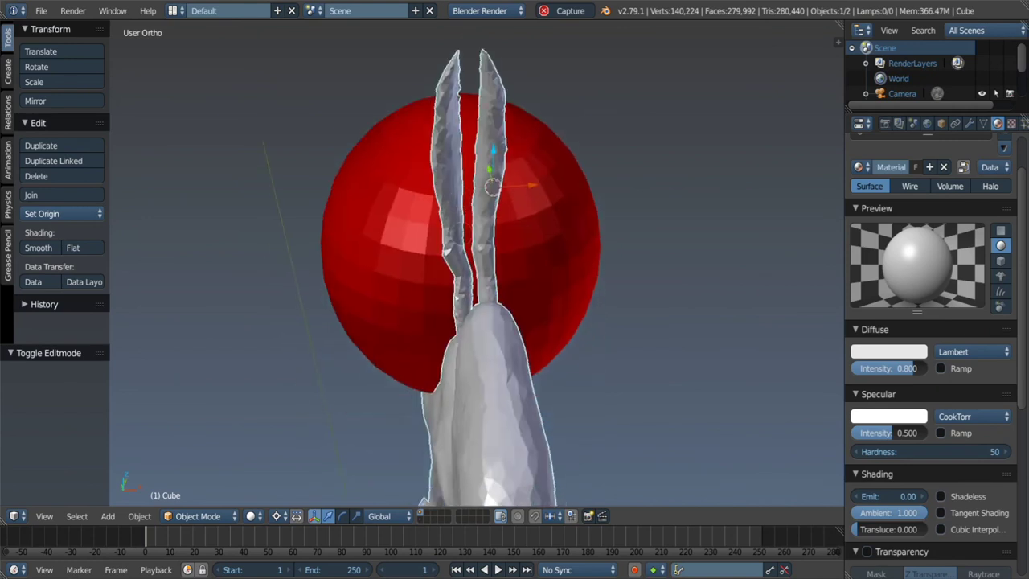
scroll(488, 172, "up", 2)
scroll(488, 155, "down", 3)
scroll(466, 234, "up", 2)
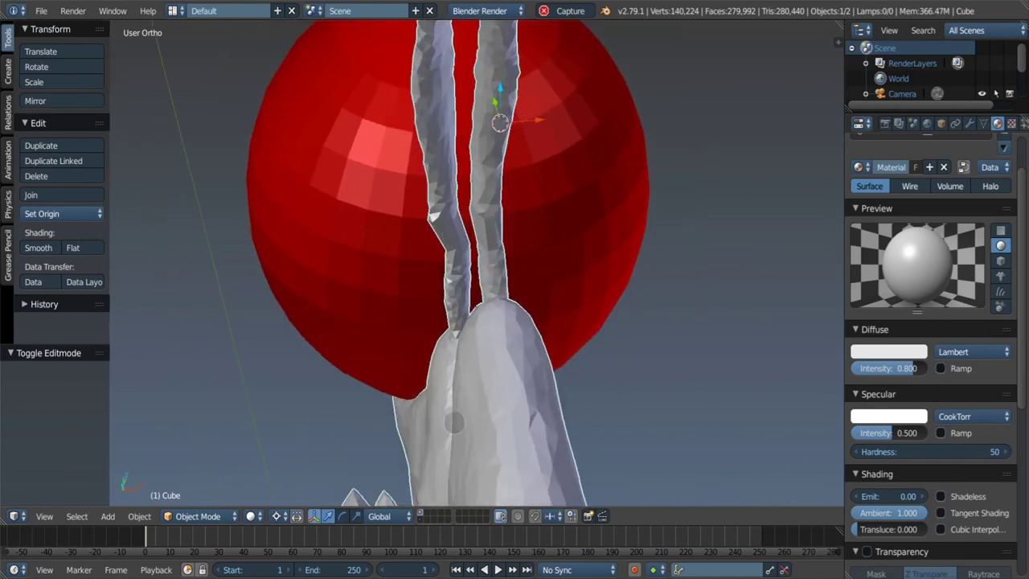
key("ctrl+Tab")
scroll(482, 314, "down", 6)
scroll(429, 291, "down", 2)
scroll(401, 293, "down", 1)
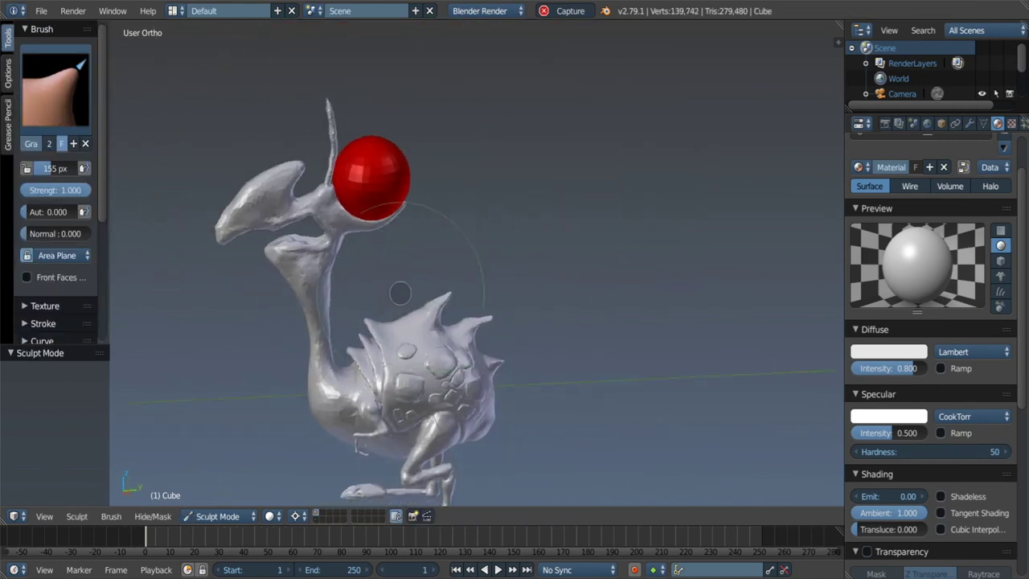
scroll(401, 292, "up", 4)
scroll(400, 292, "down", 3)
scroll(56, 241, "down", 4)
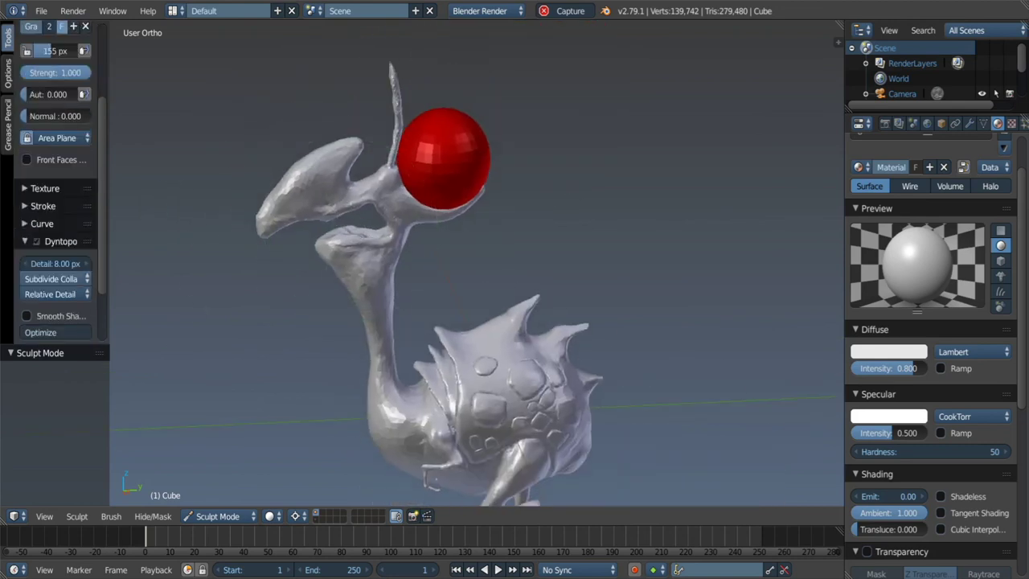
scroll(57, 241, "down", 3)
middle_click_drag(361, 202, 201, 280)
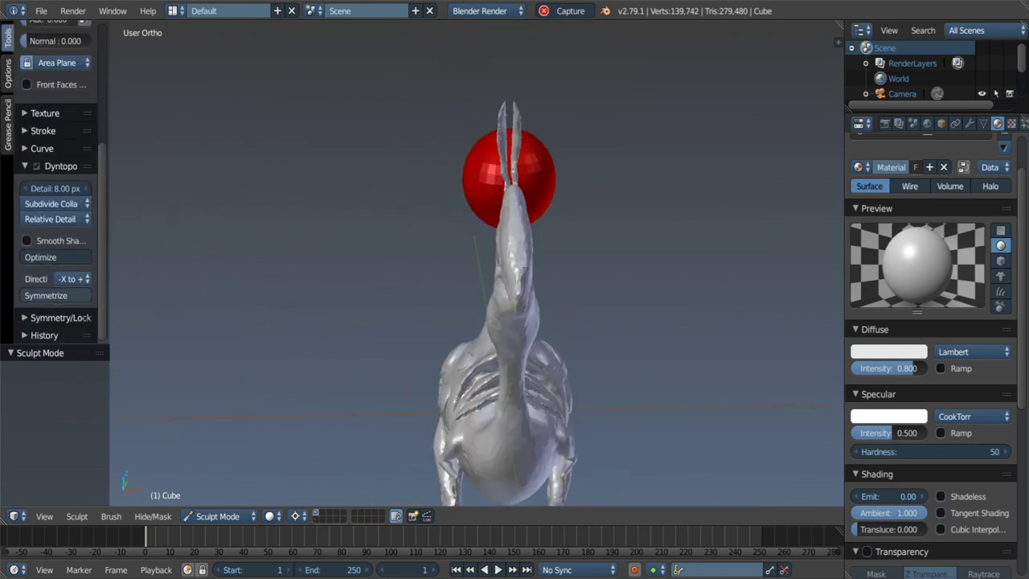
Symmetrize the sculpt from +X to -X, then undo it to keep the stalks asymmetric.
left_click(72, 278)
left_click(76, 239)
left_click(46, 295)
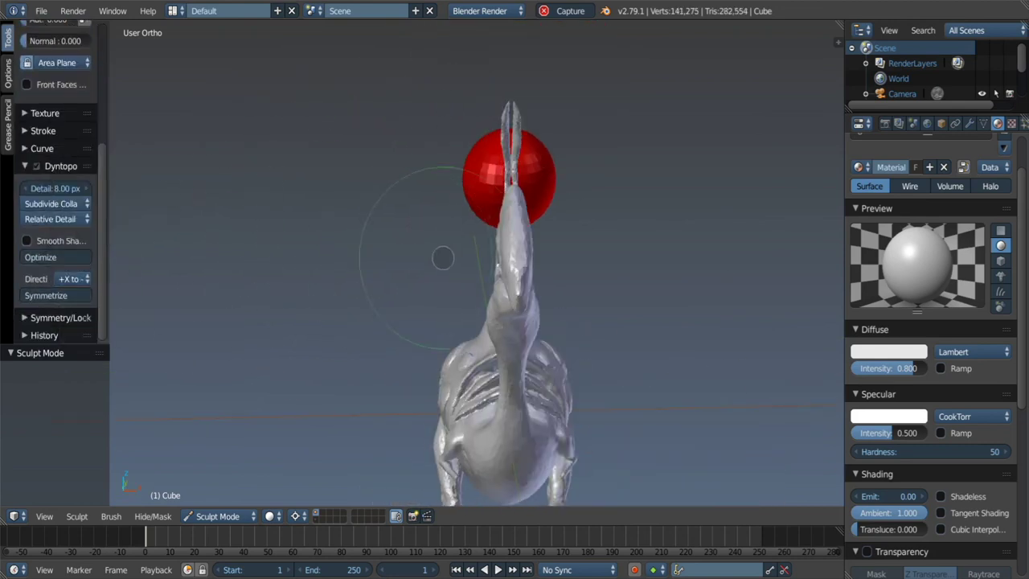
scroll(514, 177, "up", 5)
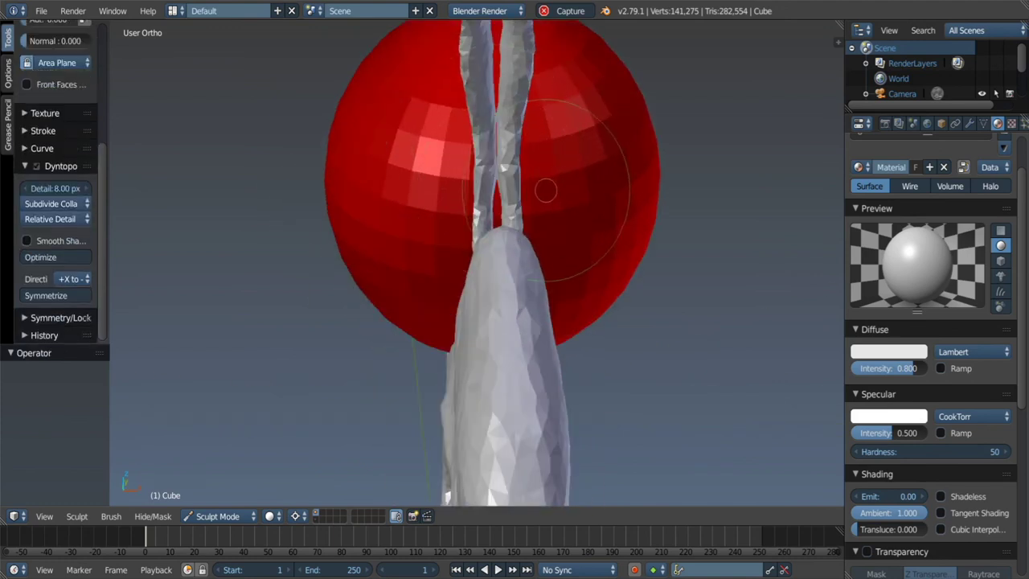
key("ctrl+z")
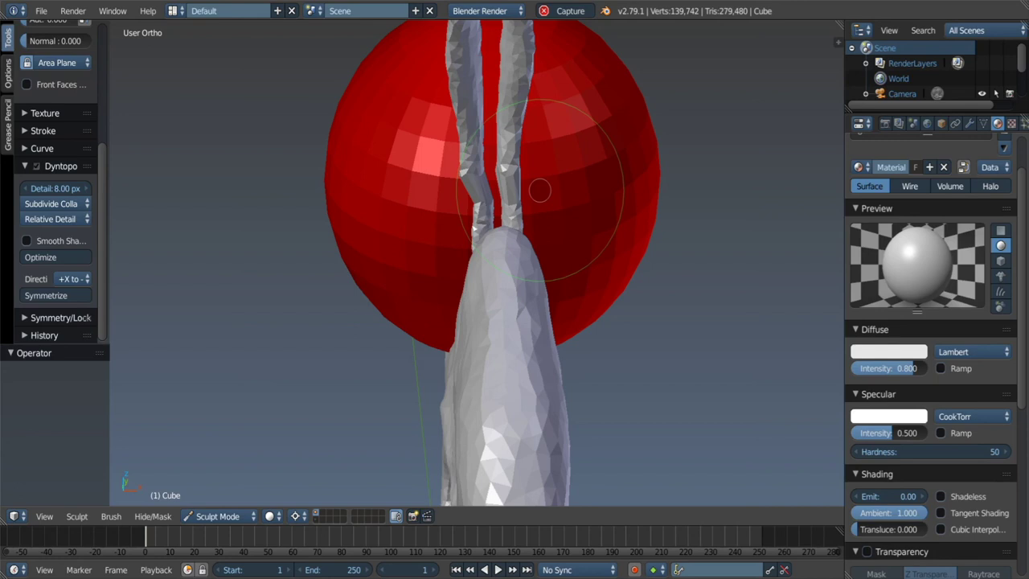
middle_click_drag(539, 189, 563, 245)
scroll(528, 218, "down", 5)
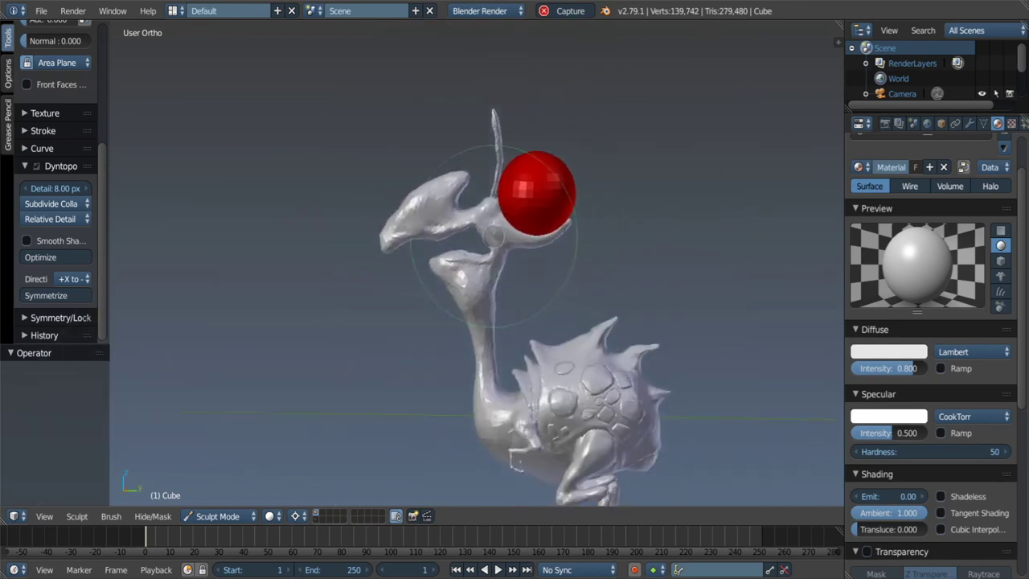